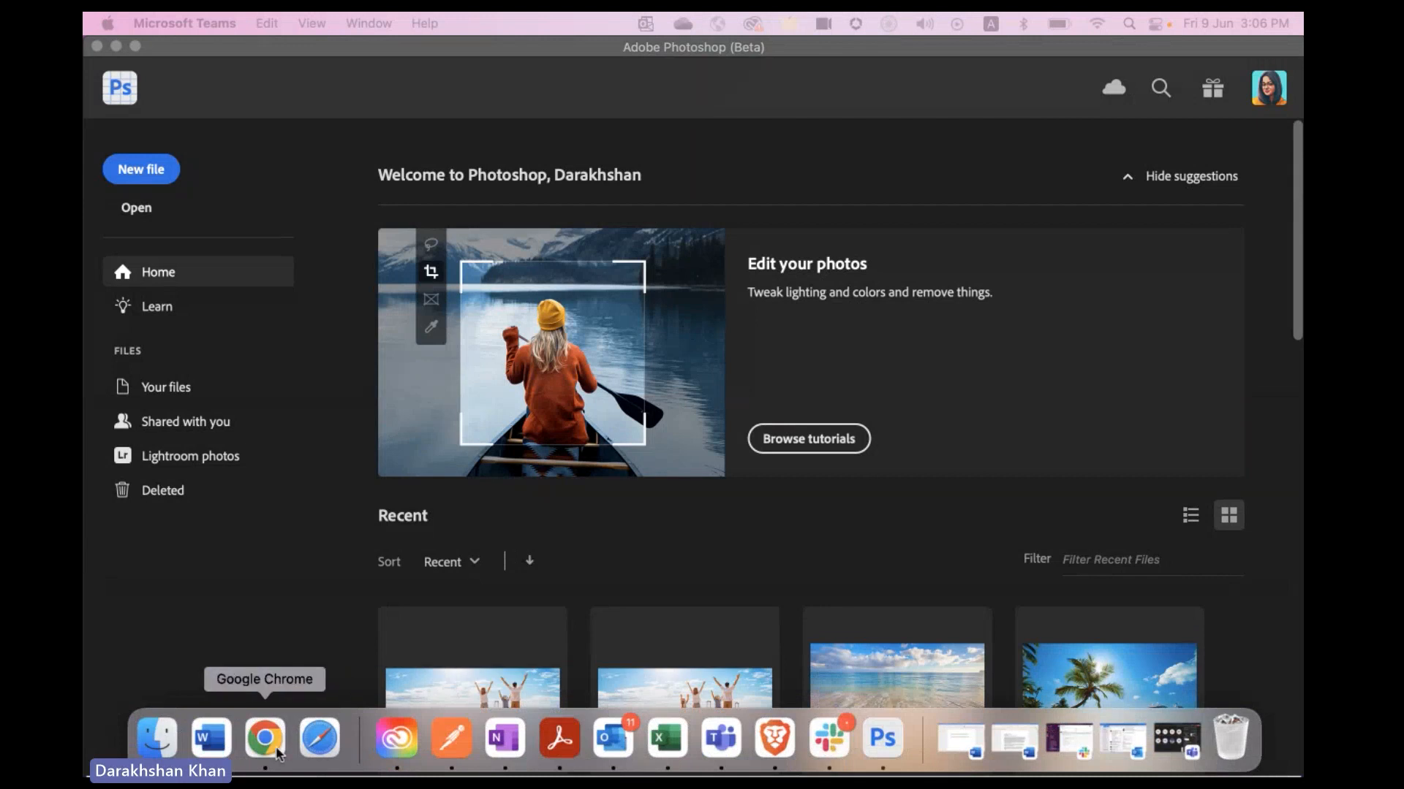
Switch to the Brave browser and look over the generative tools offered on the Adobe Firefly home page
click(775, 739)
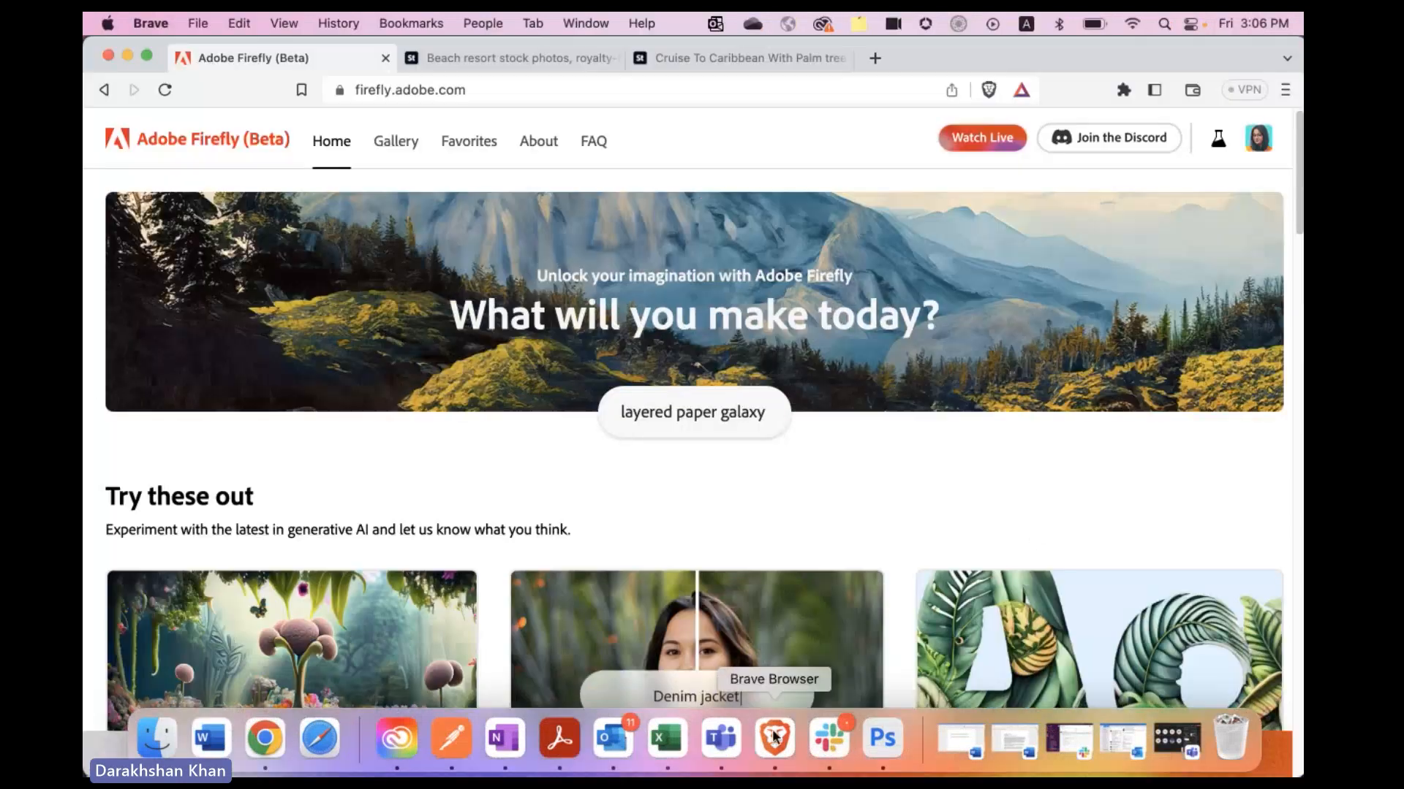
scroll(989, 511, down, 10)
scroll(990, 511, down, 5)
scroll(990, 515, up, 15)
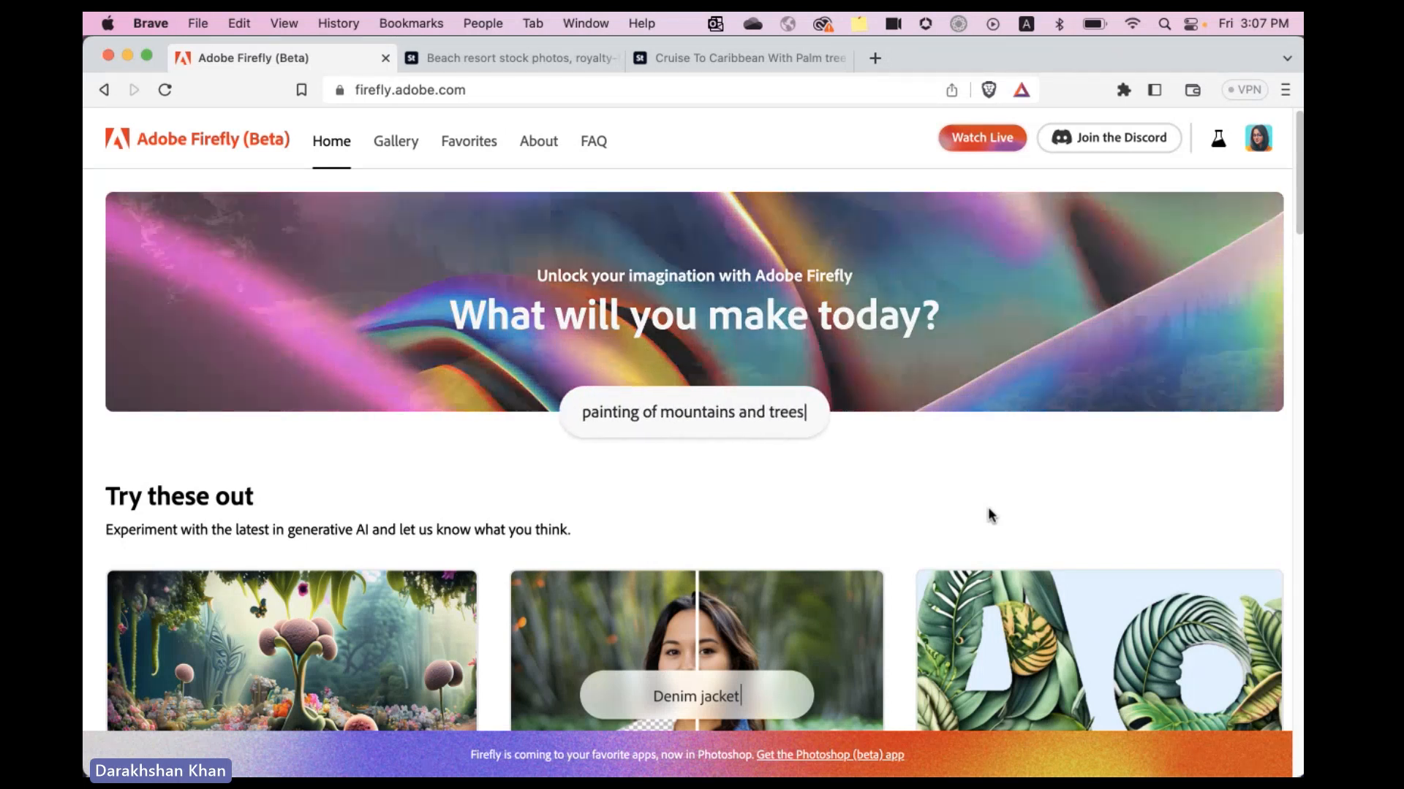
scroll(932, 471, down, 4)
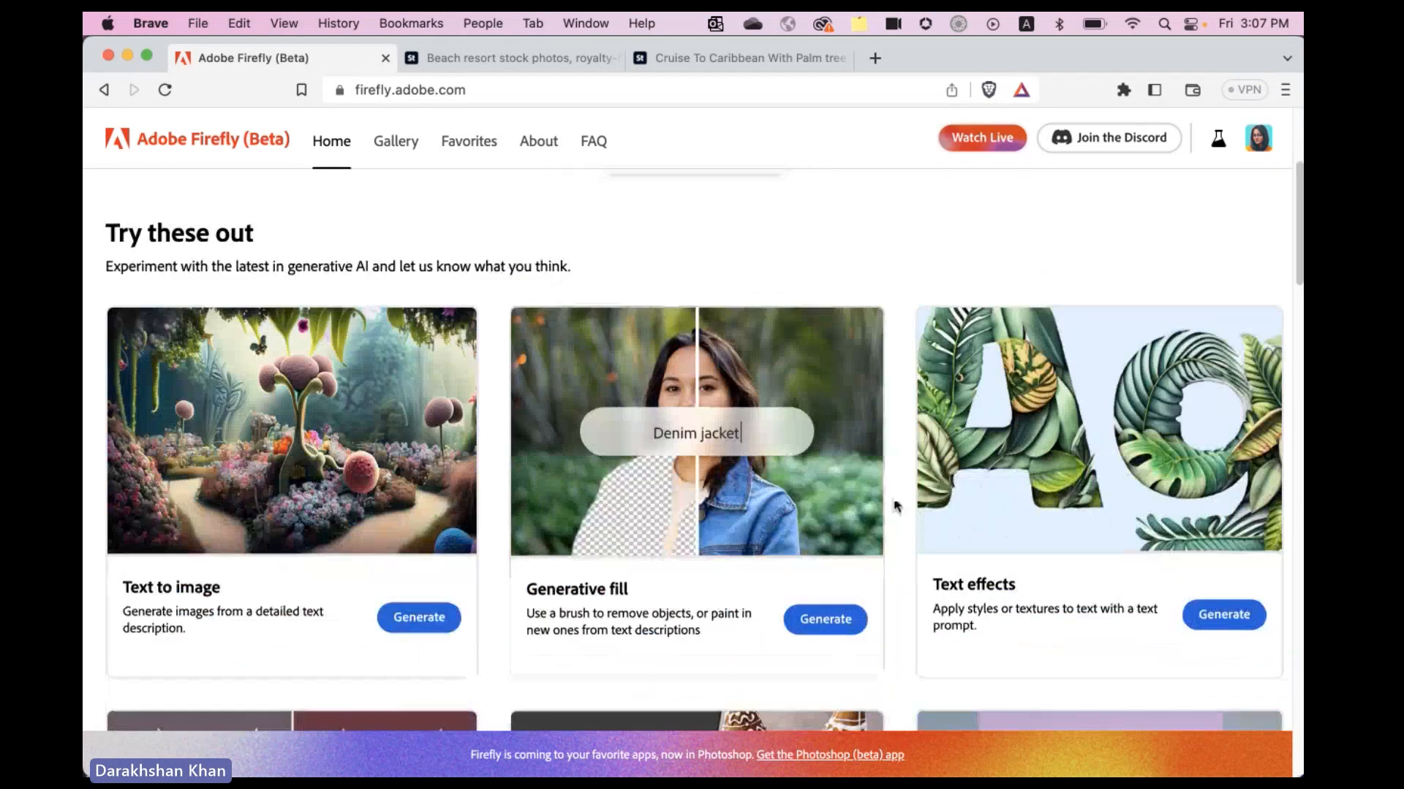
scroll(893, 507, down, 2)
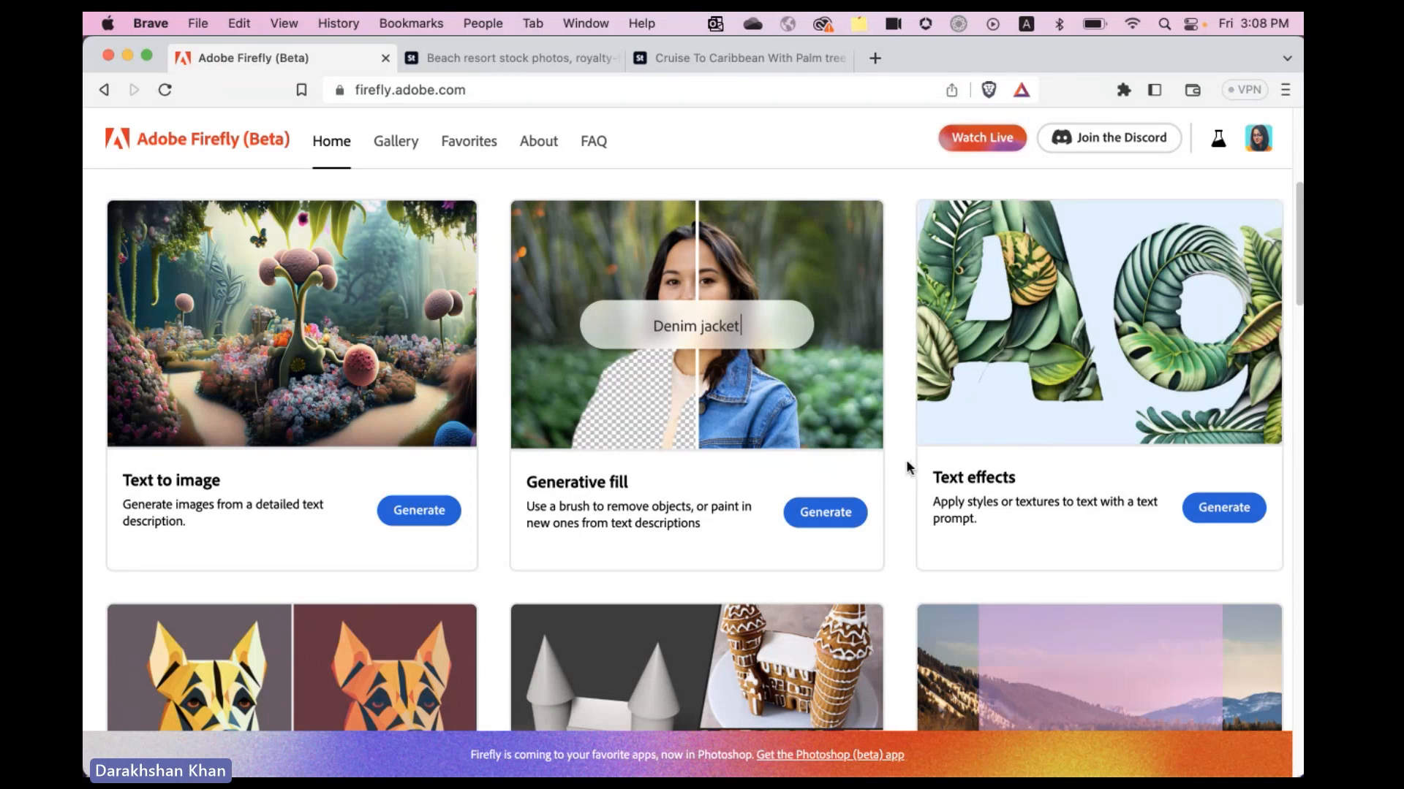
scroll(908, 467, down, 4)
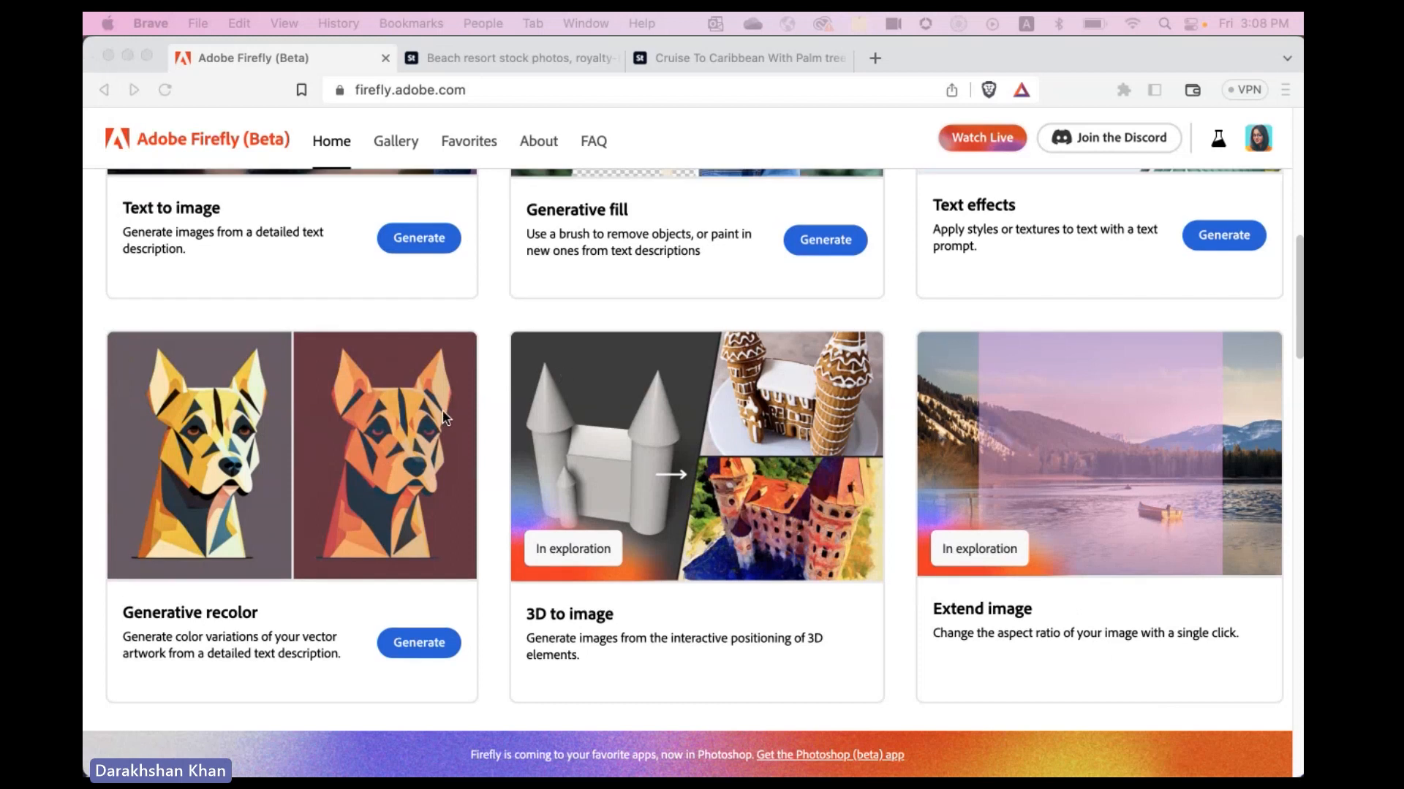
scroll(521, 260, up, 5)
scroll(429, 389, down, 3)
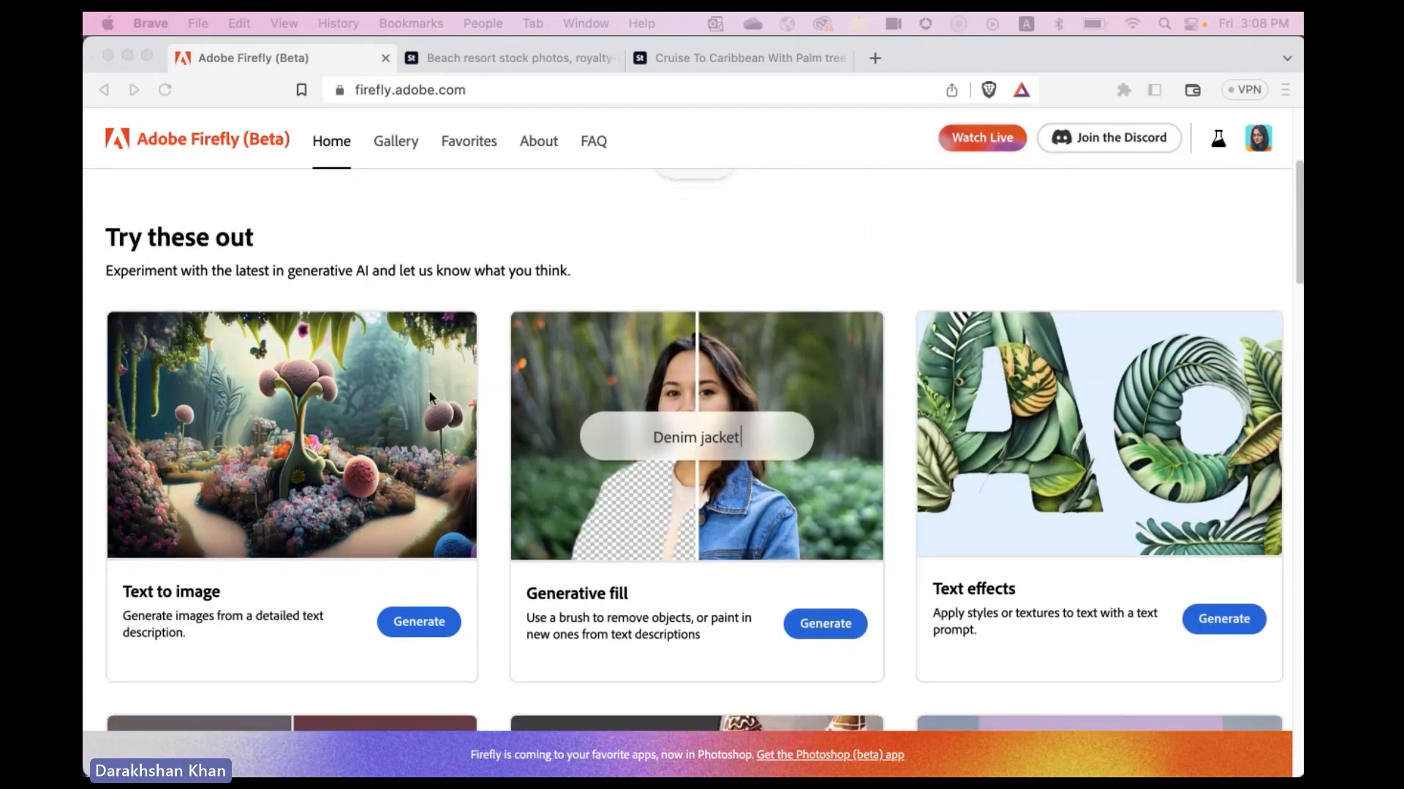
Open Text to image and generate images from the prompt "a man driving scooter holding pizza box"
click(423, 489)
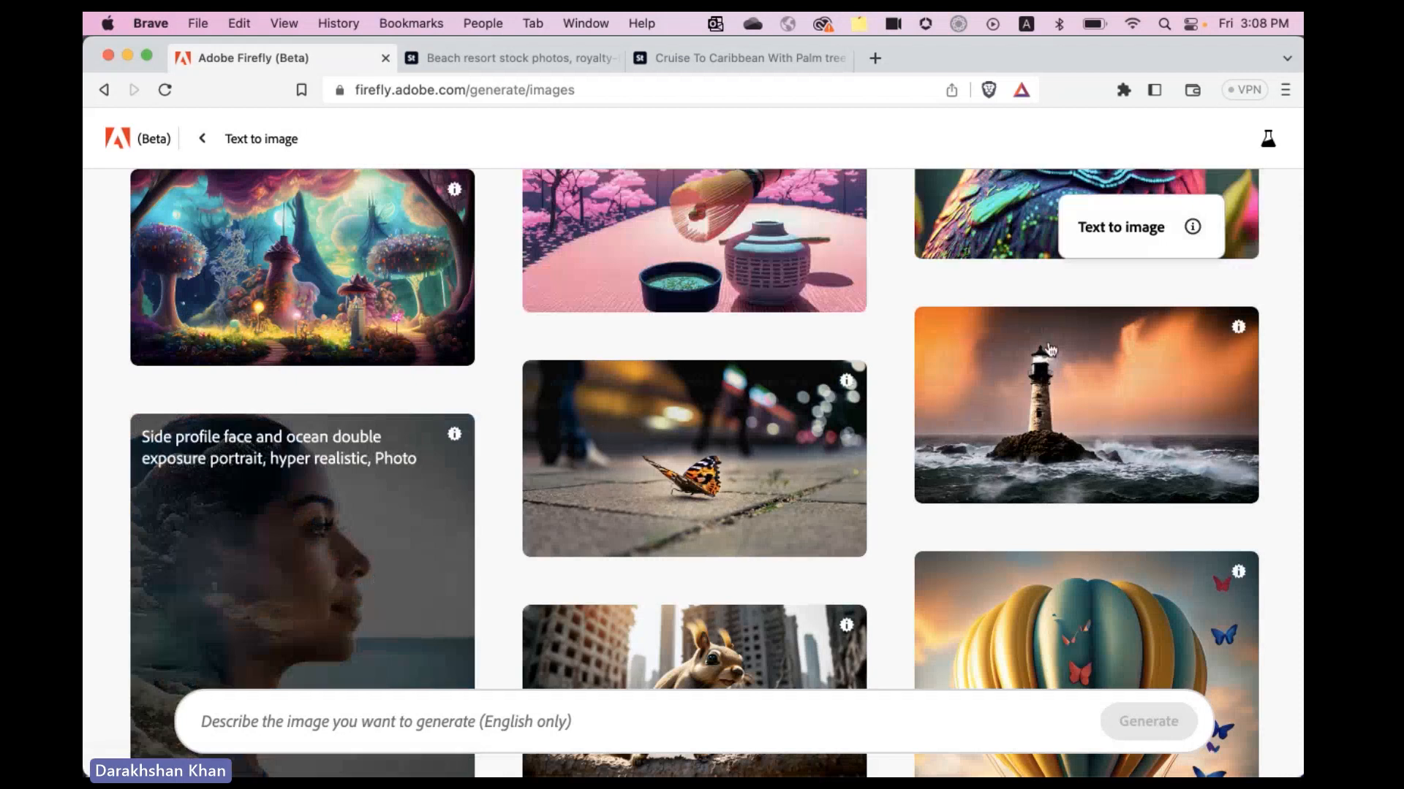
mouse_move(1049, 350)
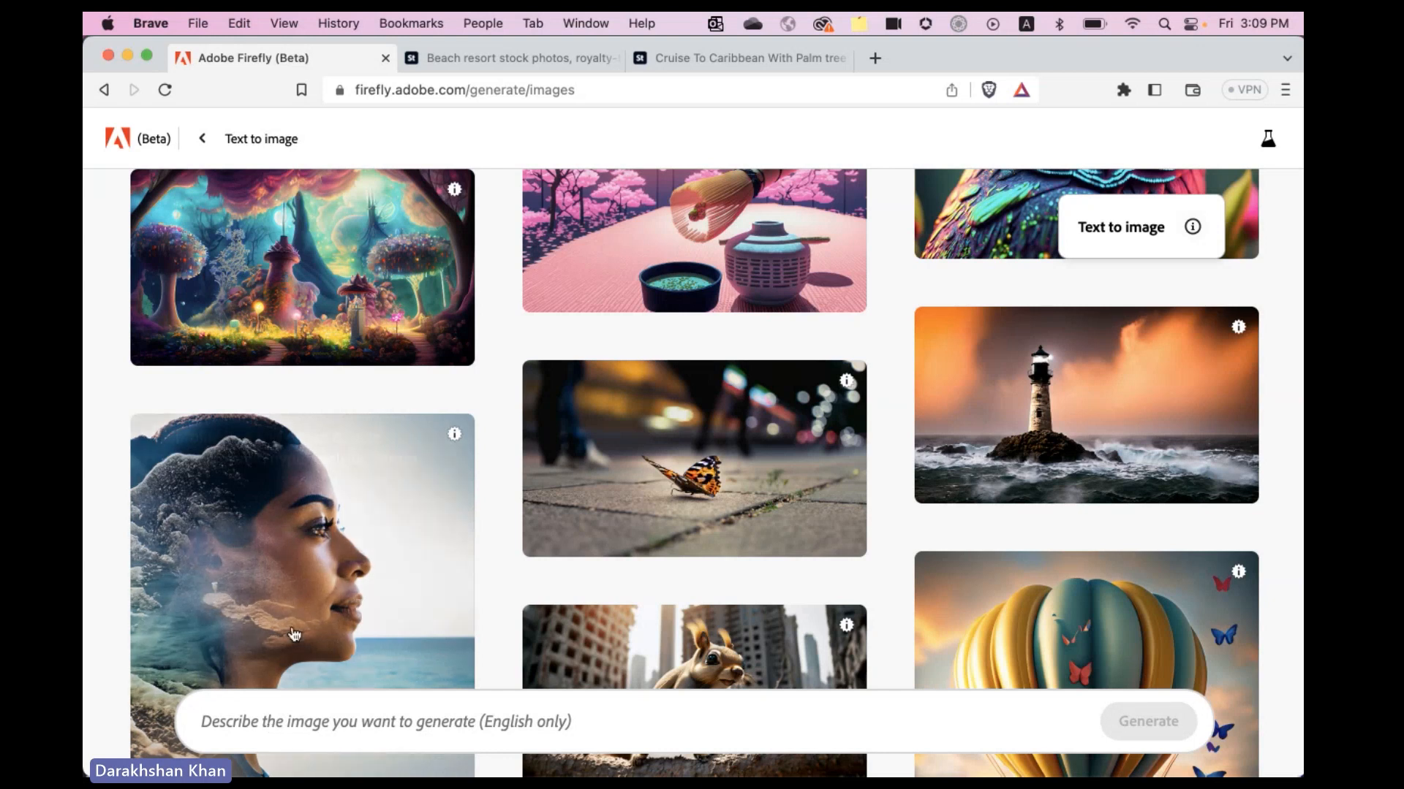
click(523, 738)
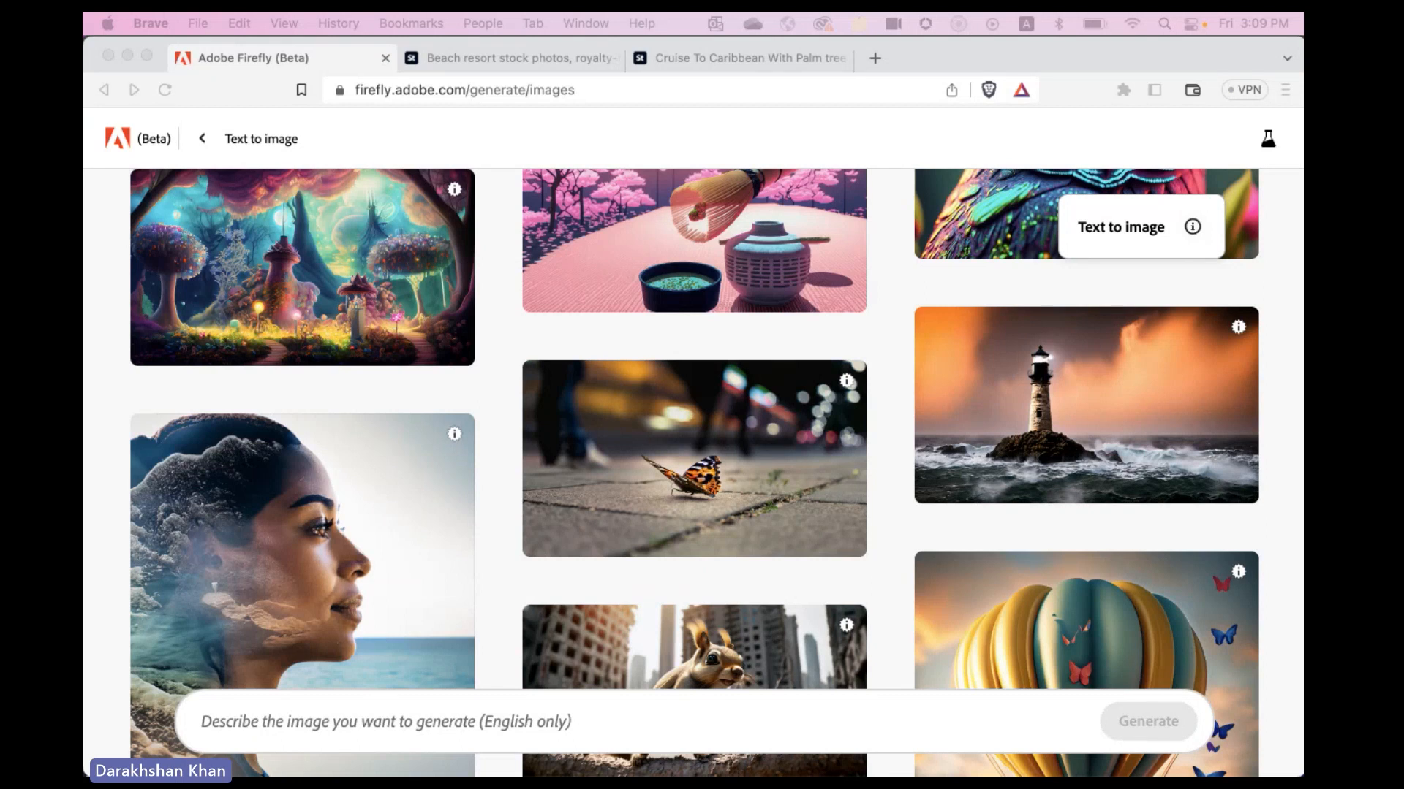
click(284, 731)
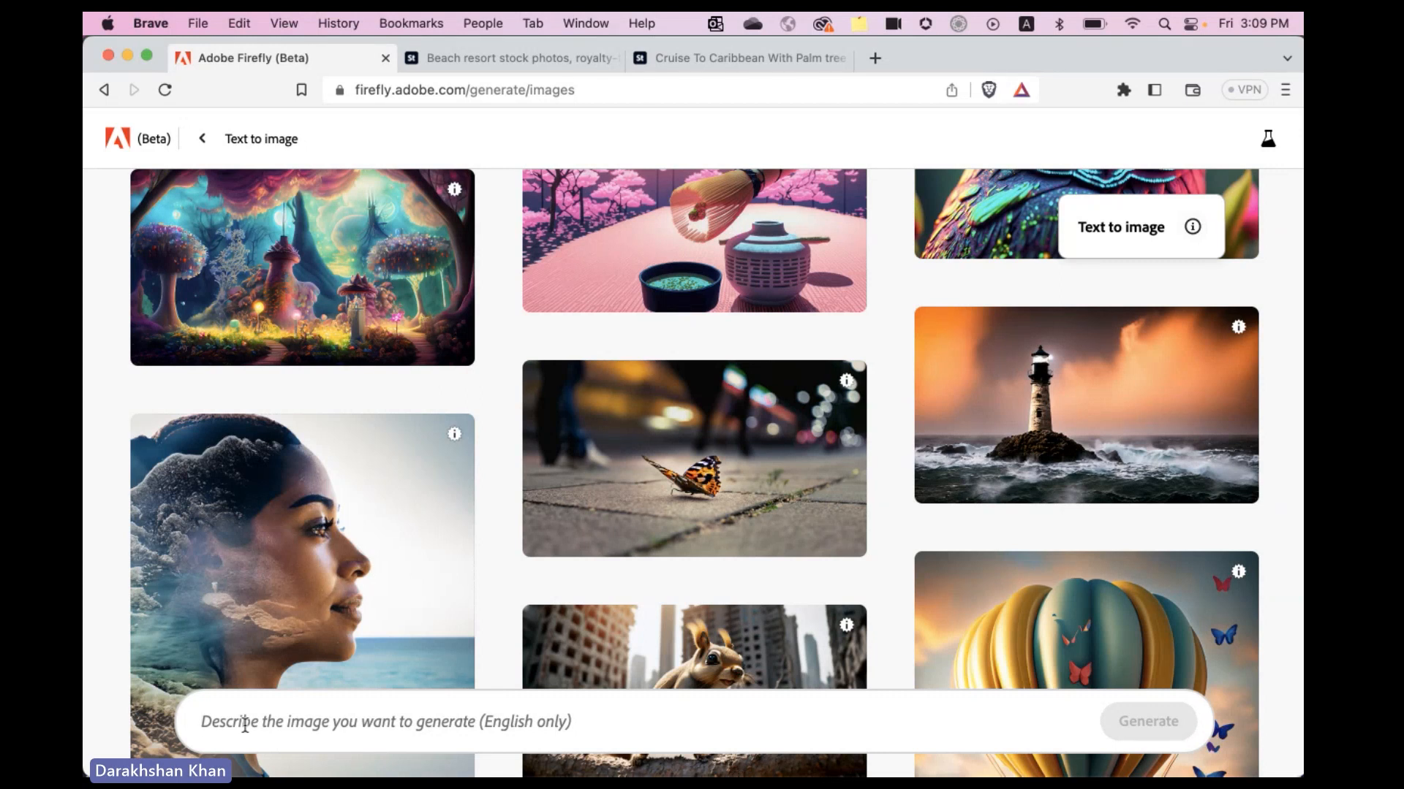
text(a man)
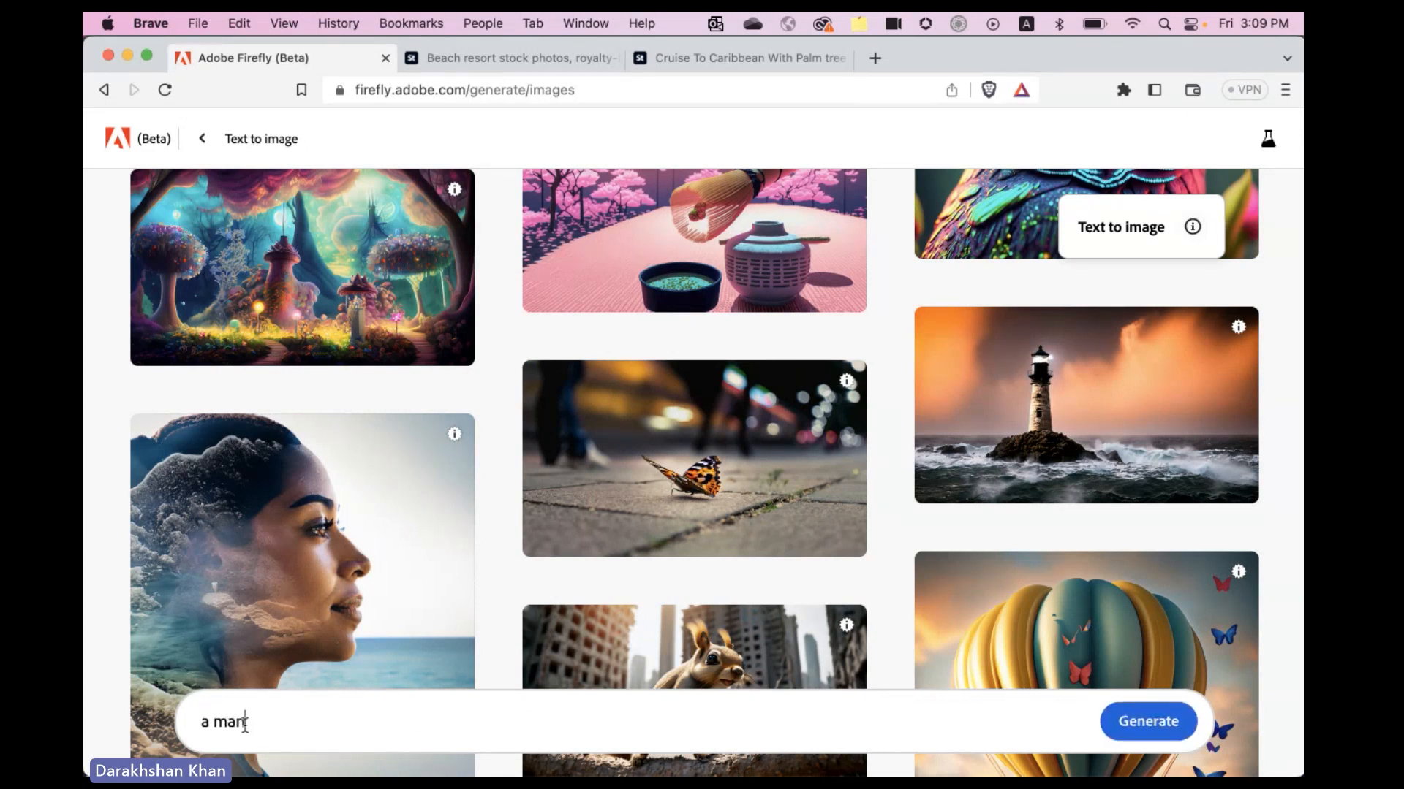
text( driving scooter )
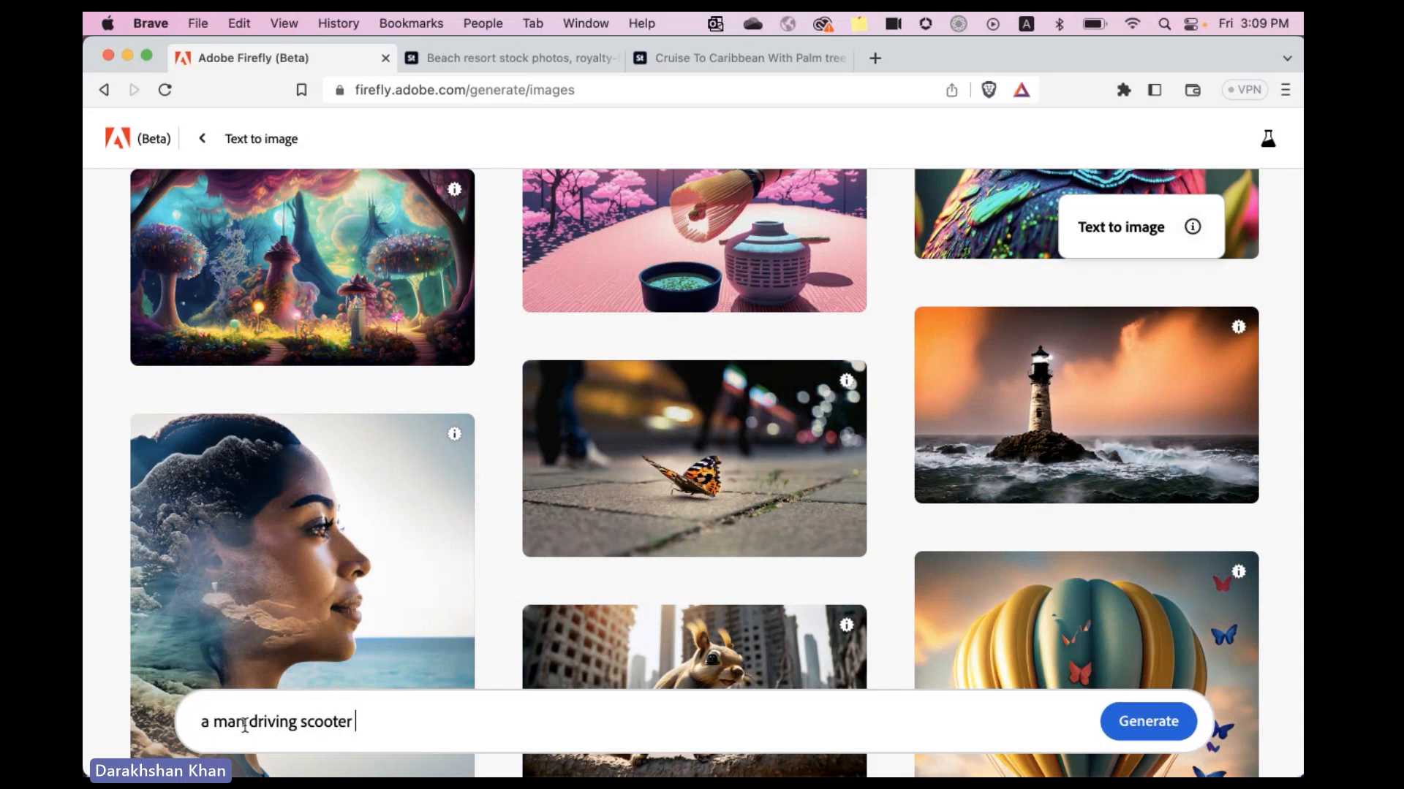
text(holding pizza box)
click(1148, 722)
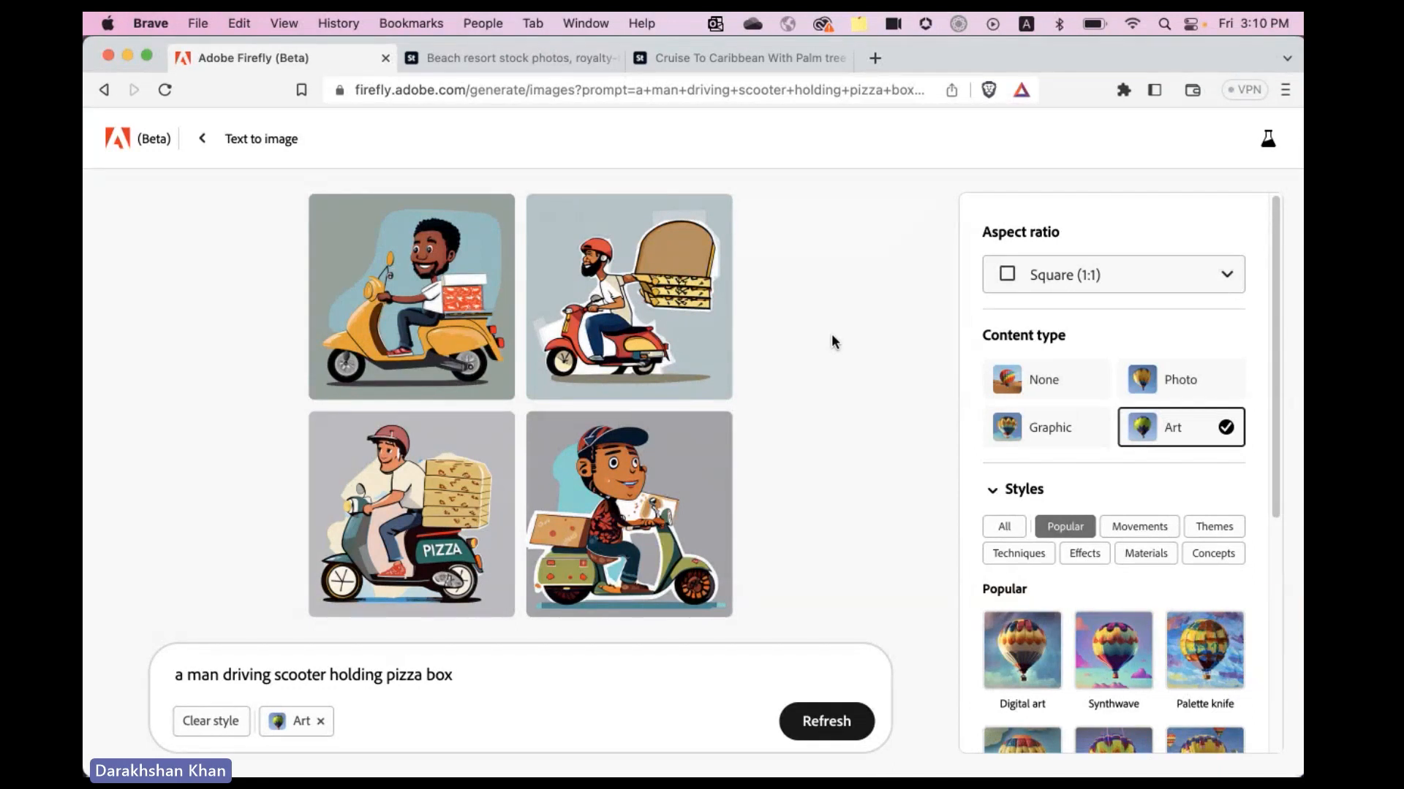
Try the Widescreen (16:9) aspect ratio on the generated scooter images and return to Square (1:1)
mouse_move(468, 470)
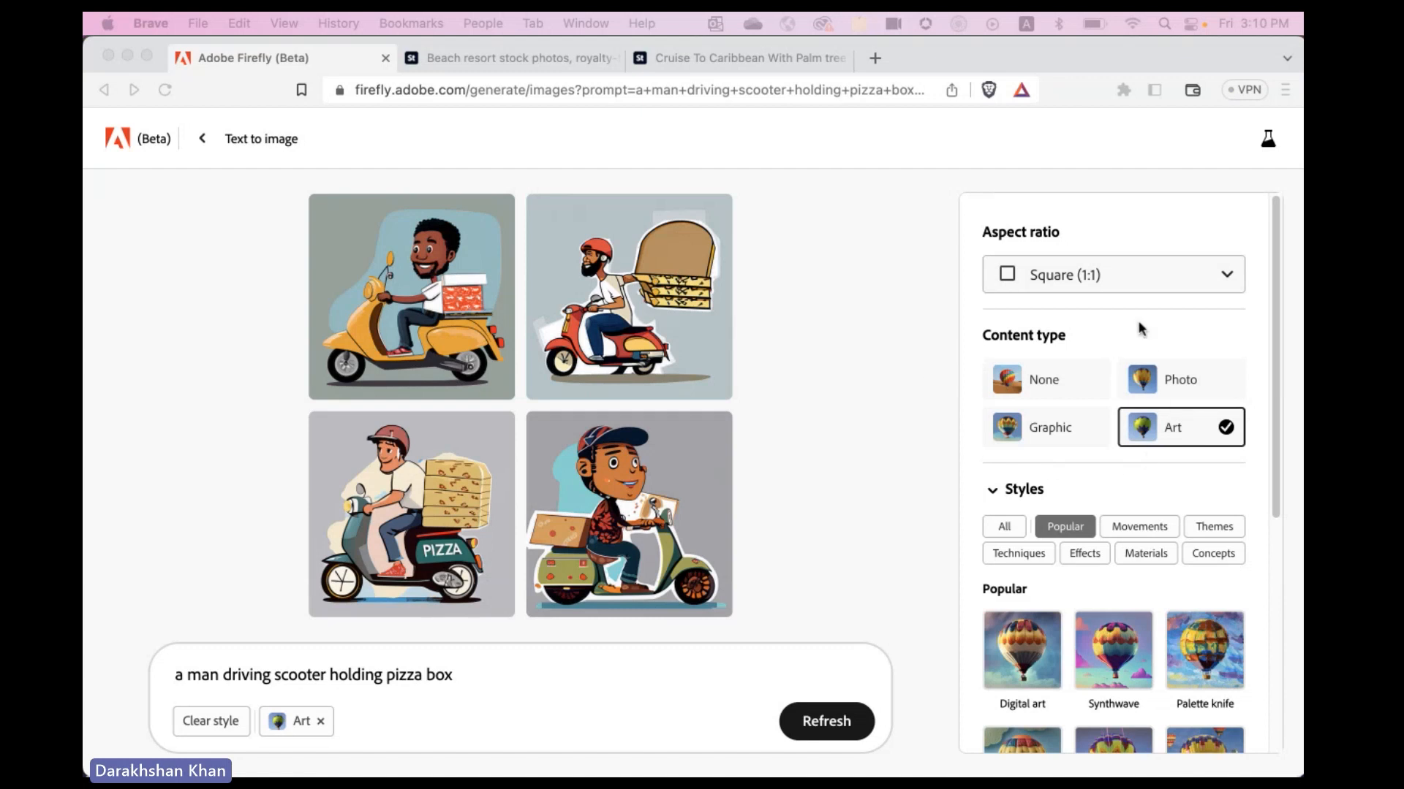
click(1125, 275)
click(1126, 275)
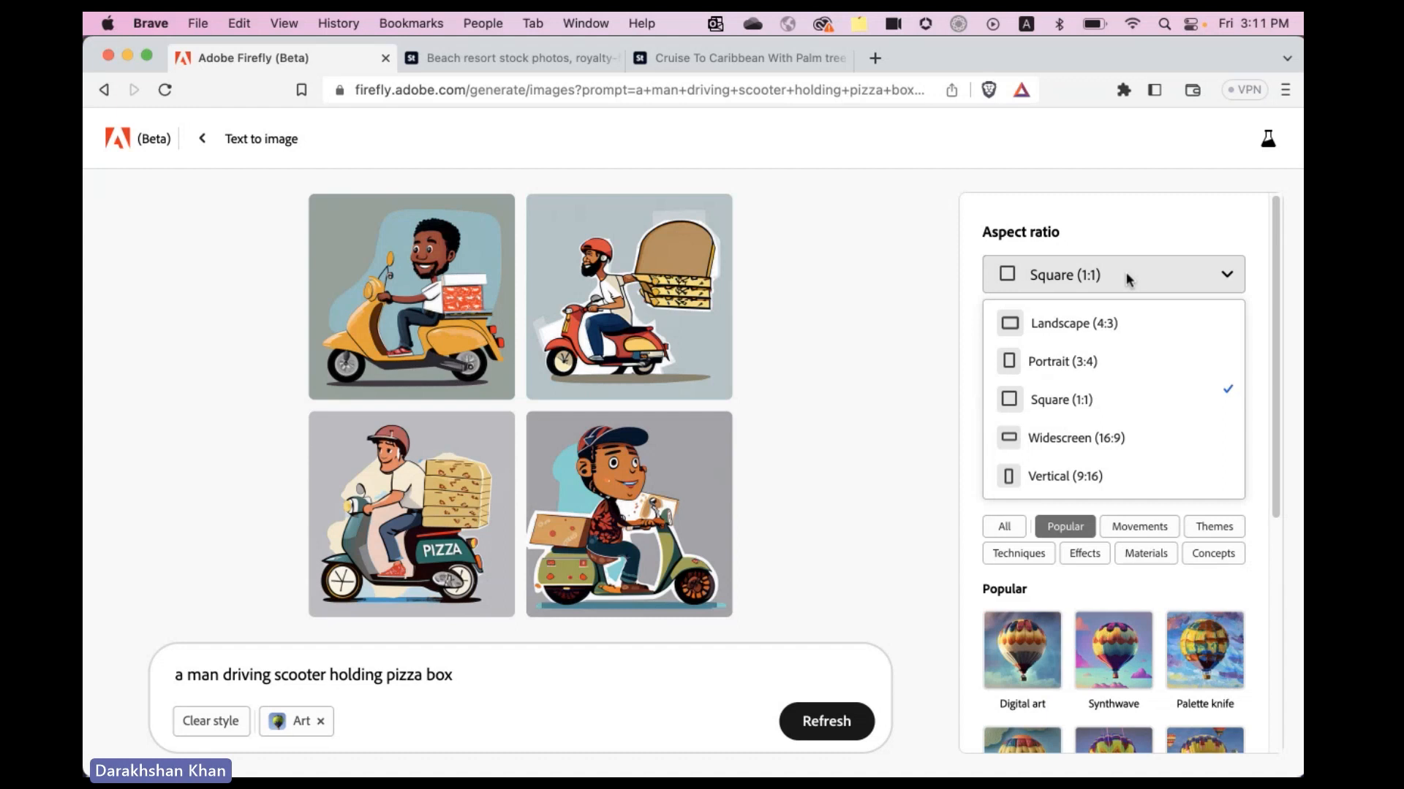
click(1093, 437)
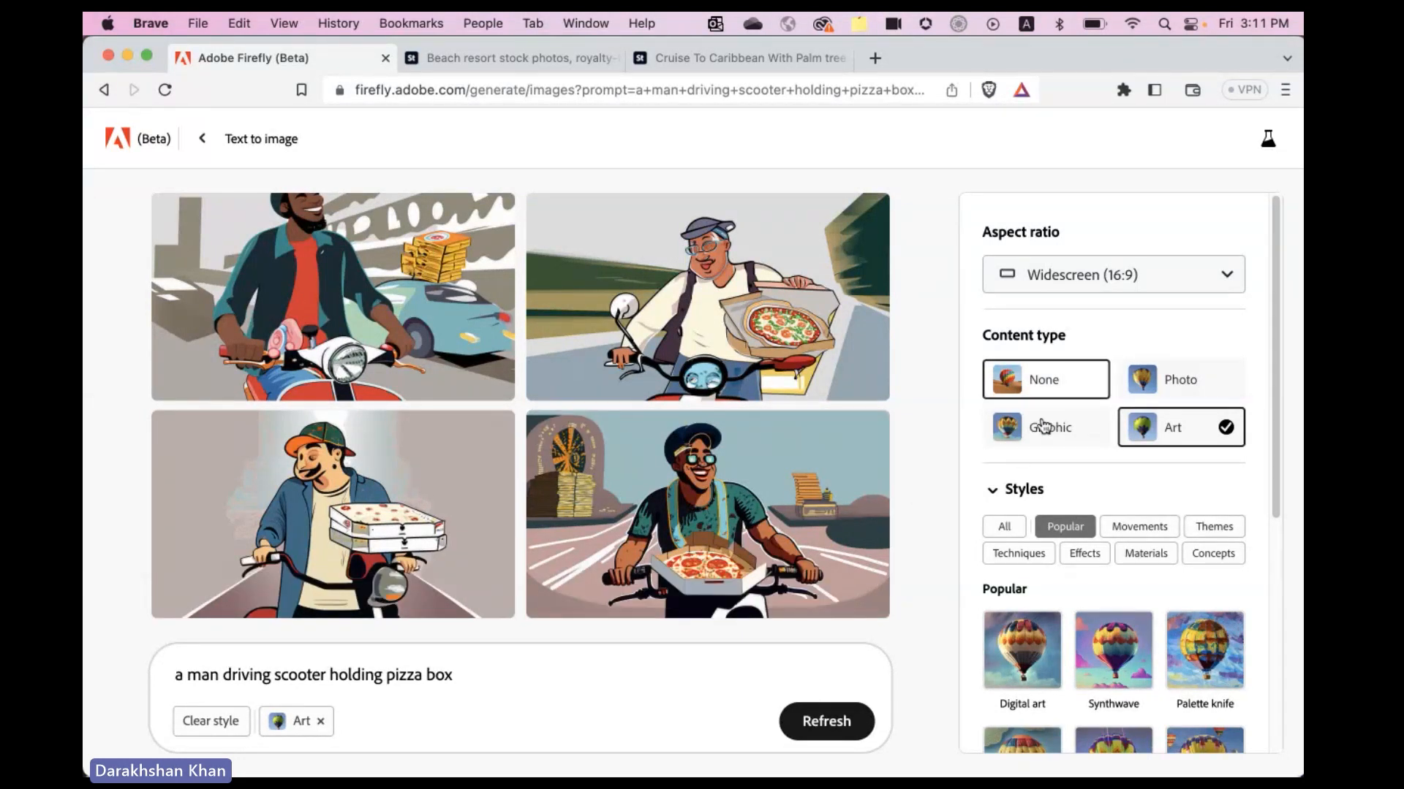
click(1139, 282)
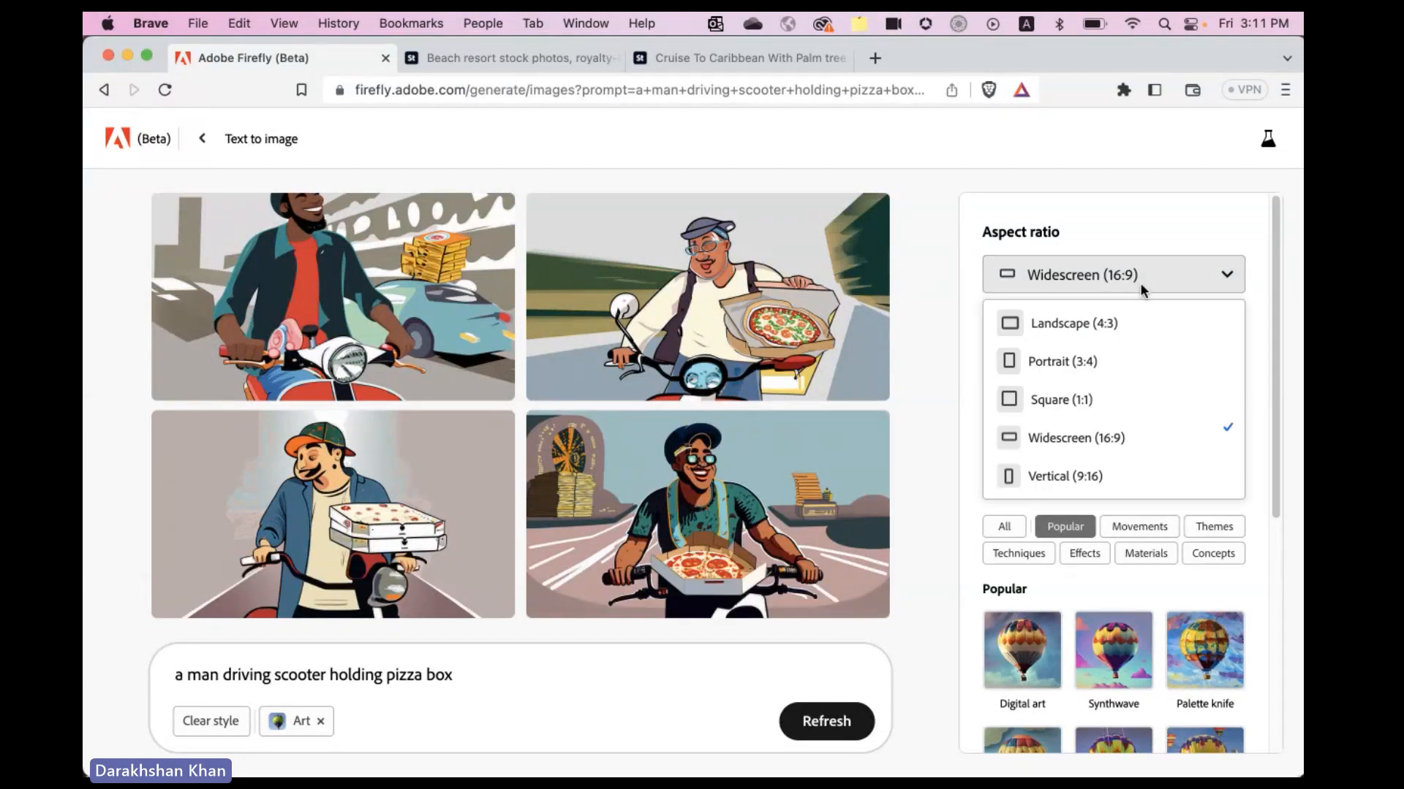
click(1080, 399)
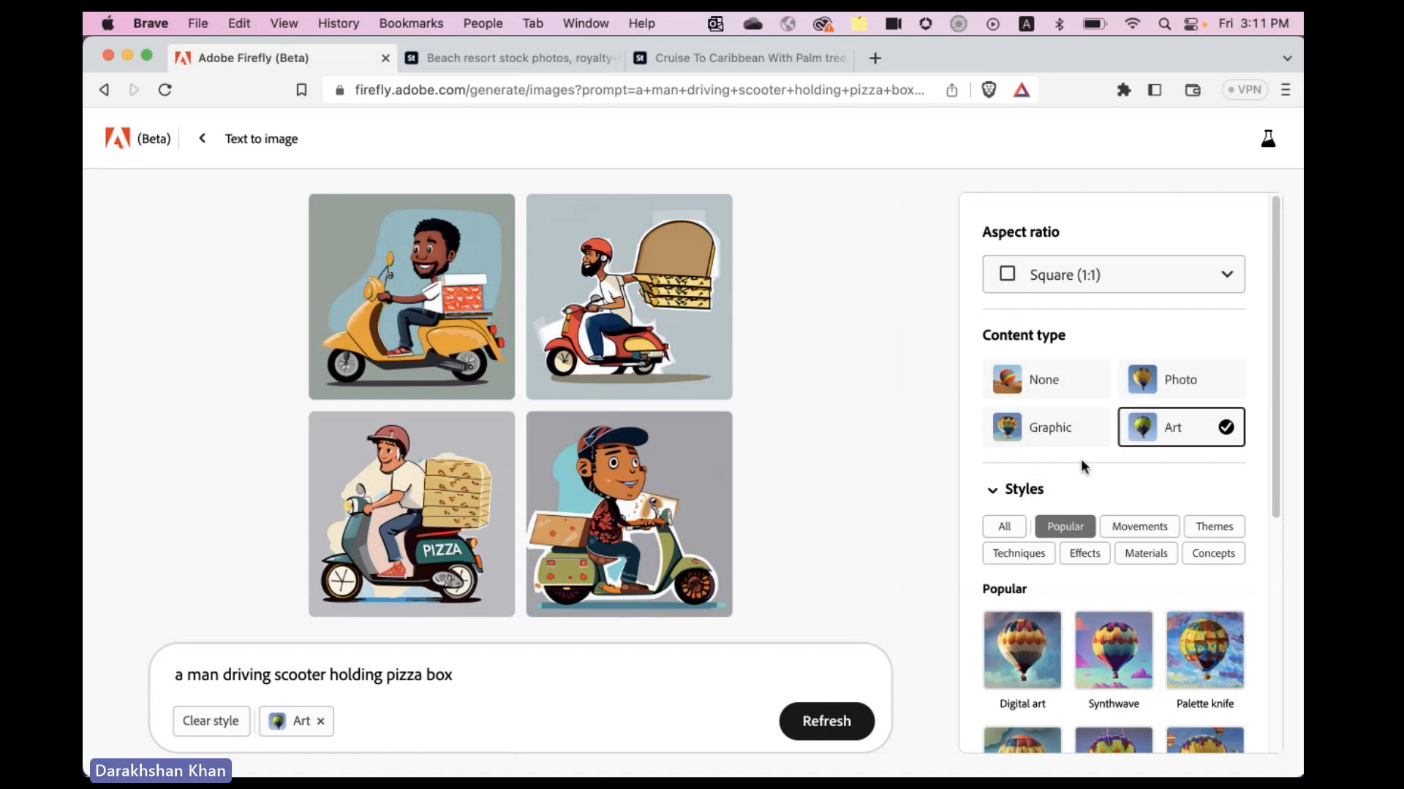
Try the Graphic and Photo content types on the scooter images and return to Art
scroll(1080, 458, down, 2)
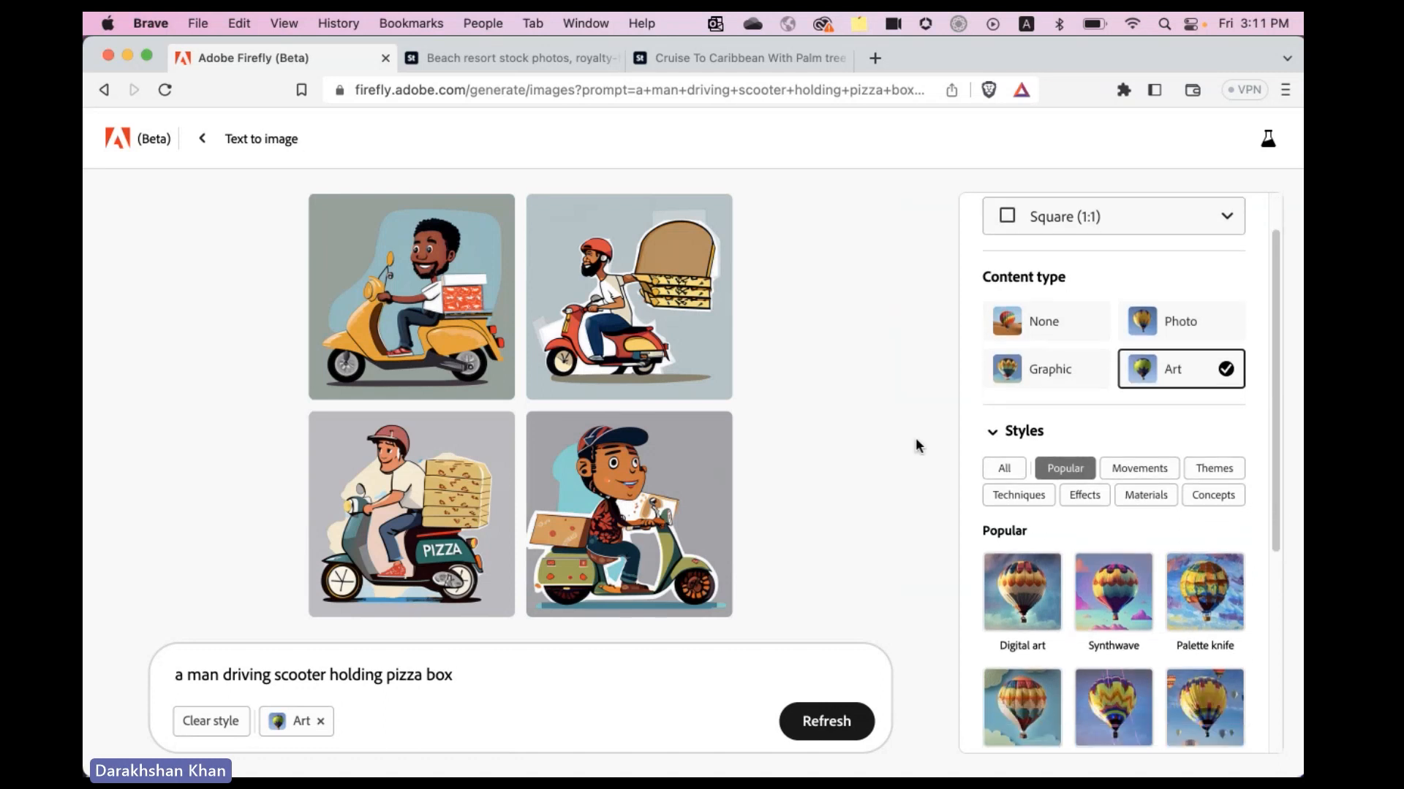
click(1060, 391)
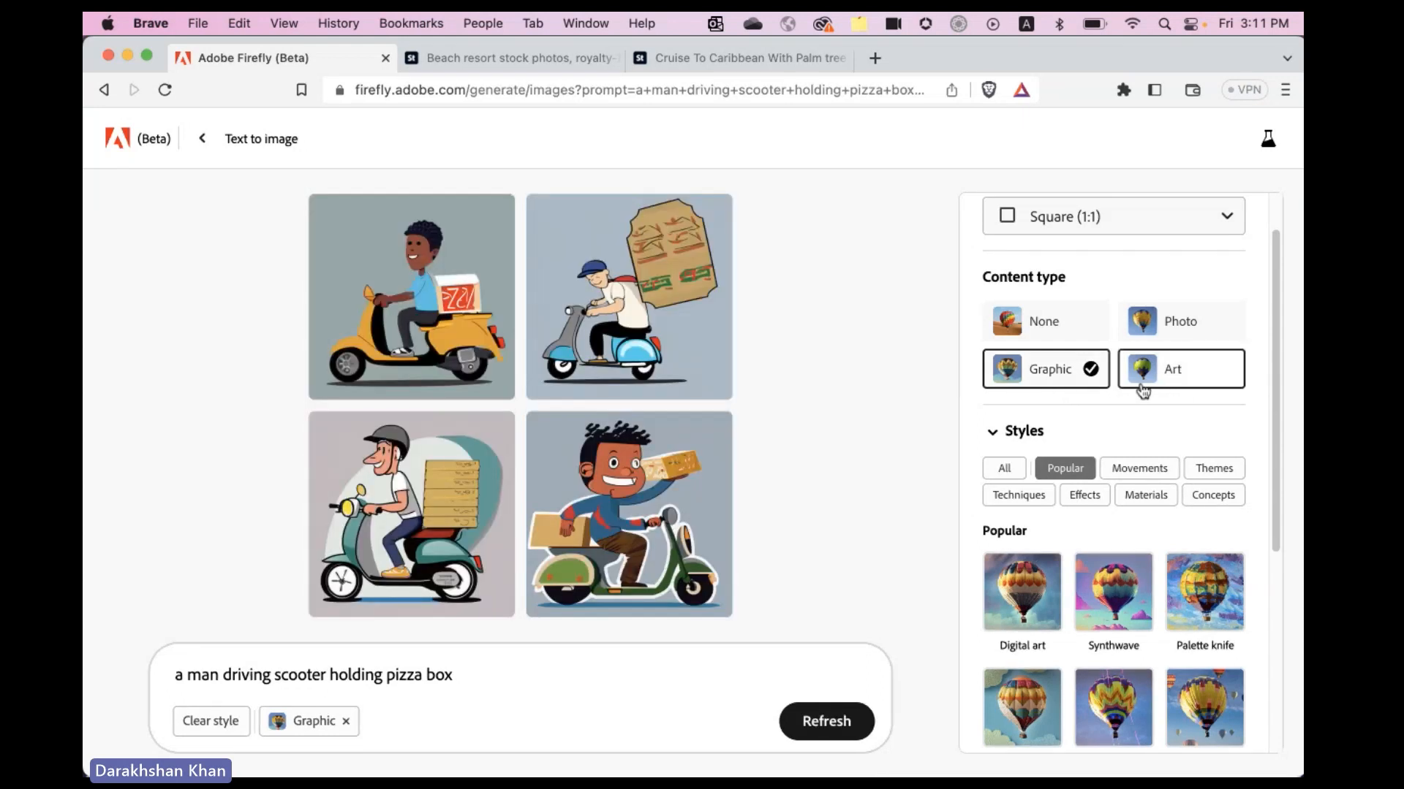
click(1206, 333)
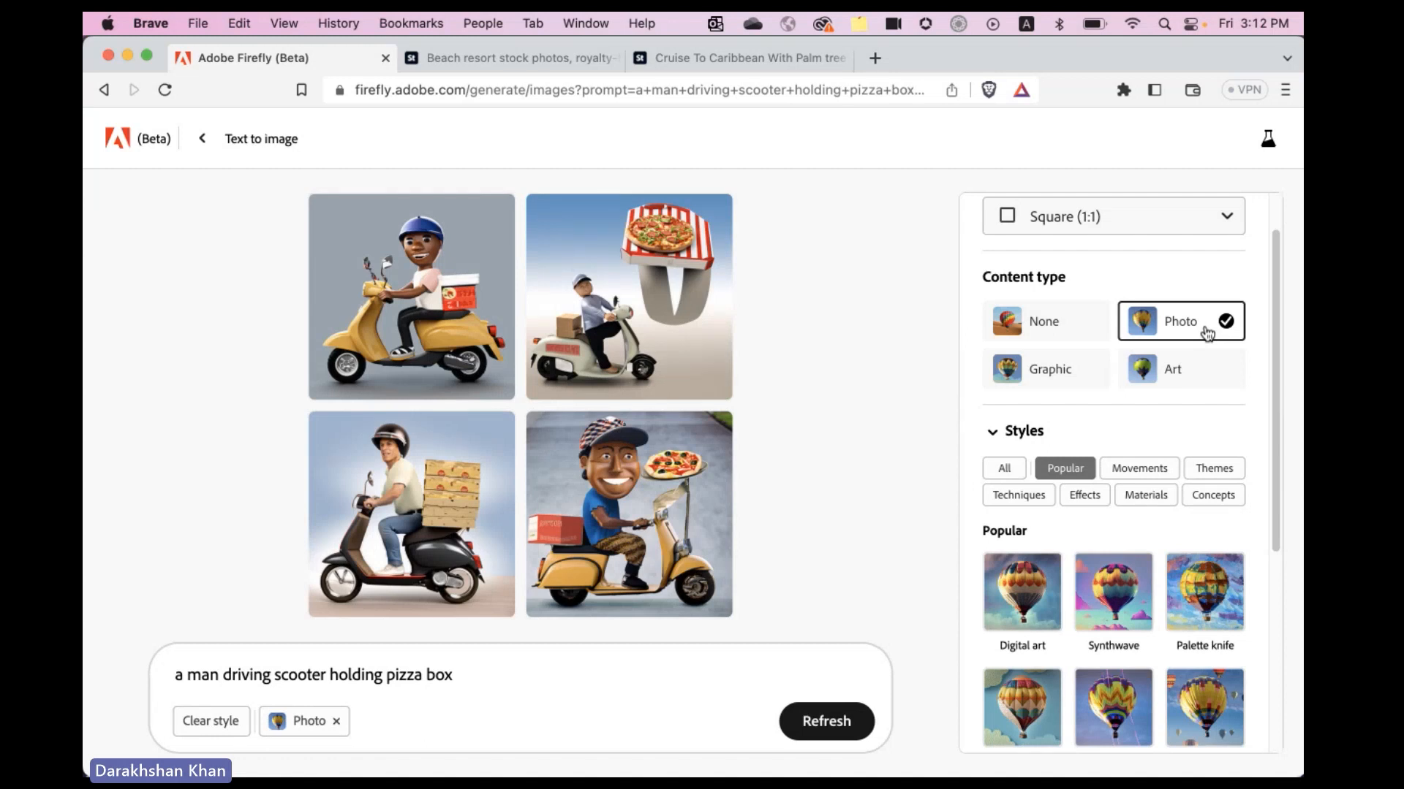
click(1197, 383)
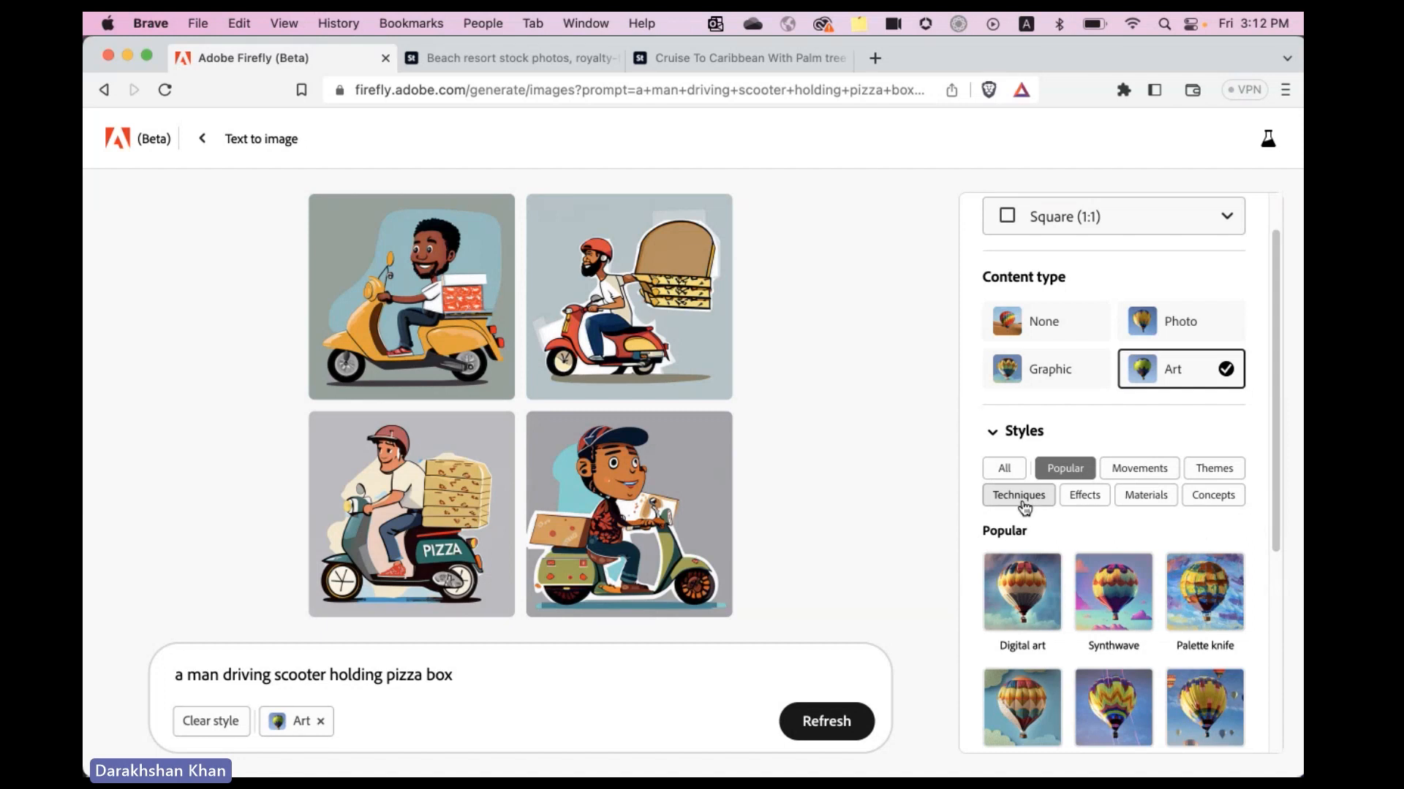
Show the Concepts styles and look over the other image generation settings
click(1197, 503)
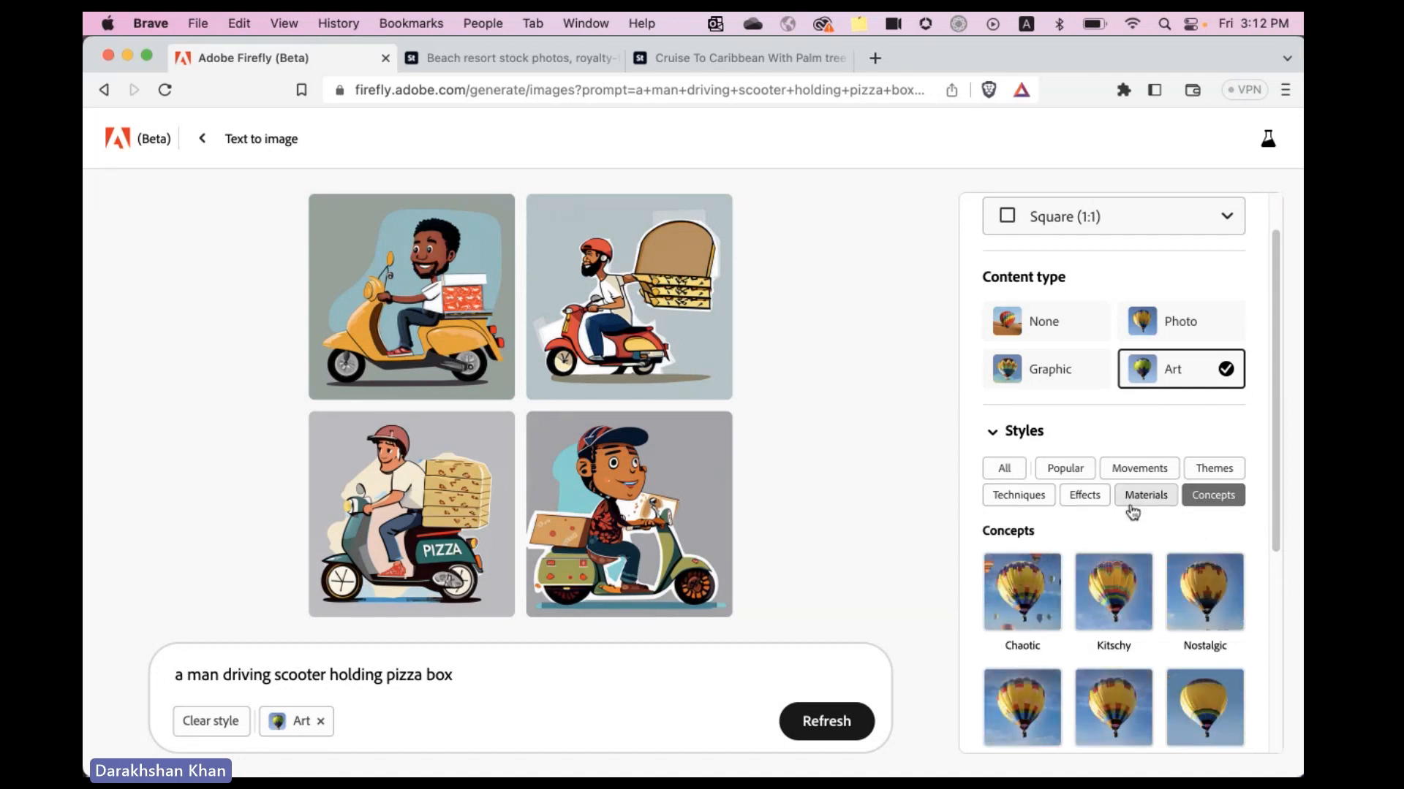
scroll(1257, 438, down, 3)
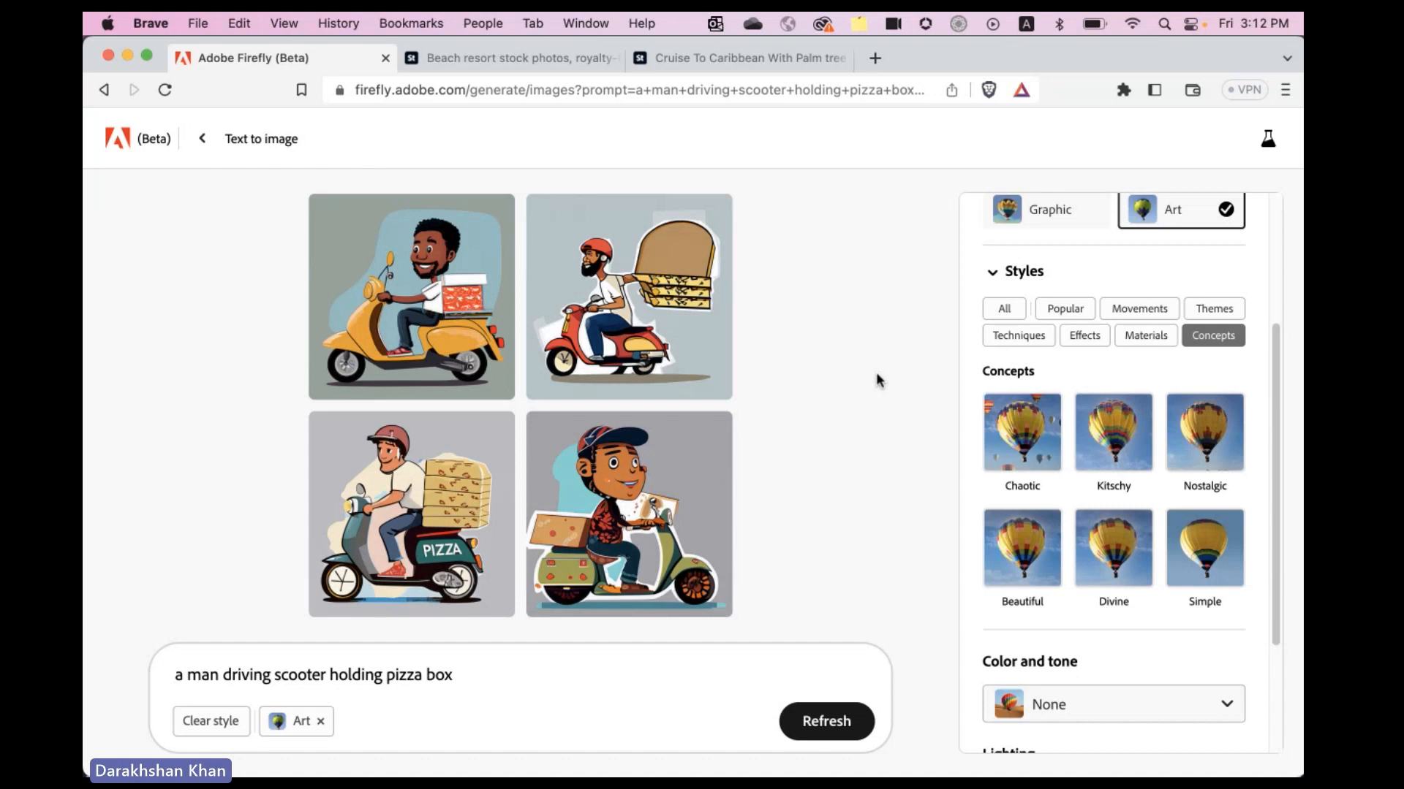
scroll(979, 476, up, 5)
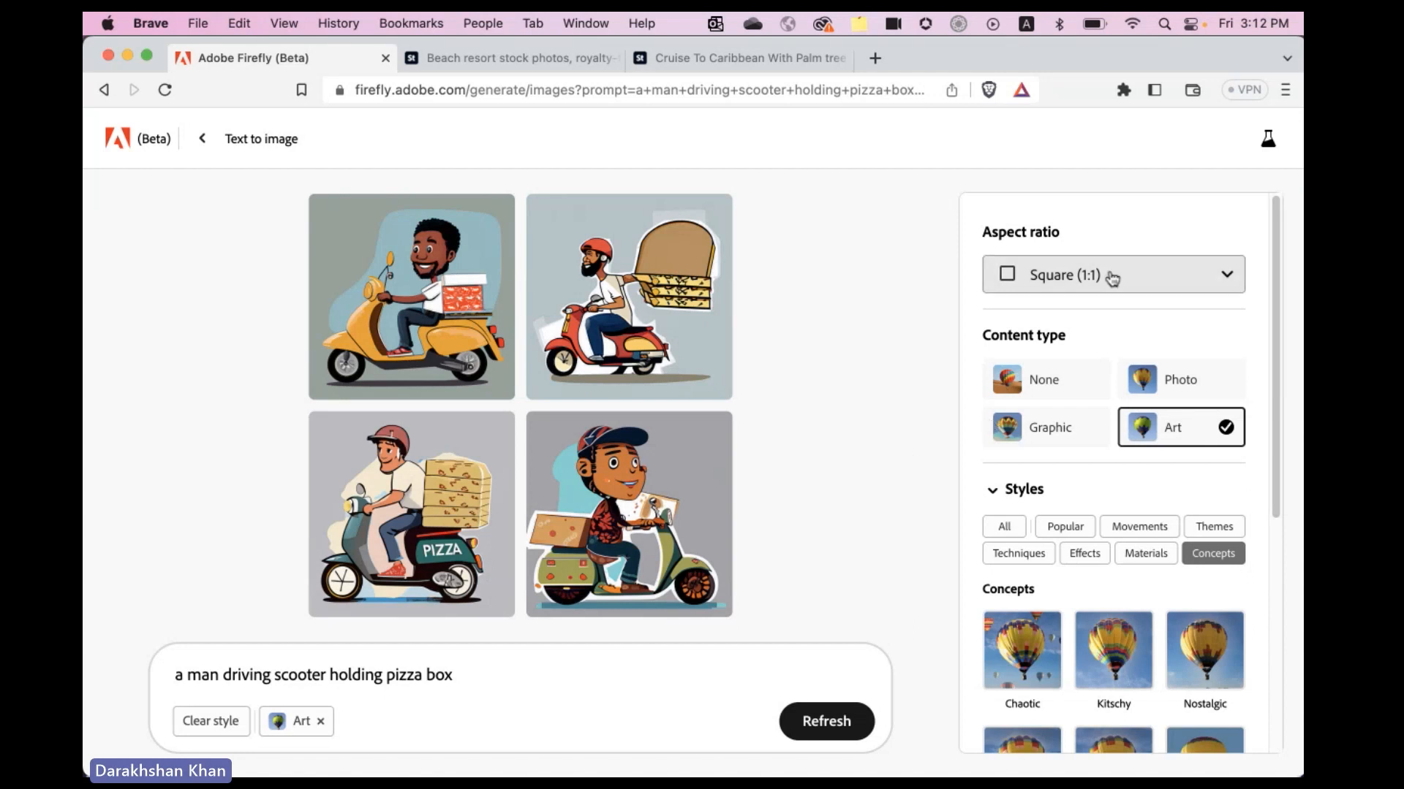
mouse_move(696, 508)
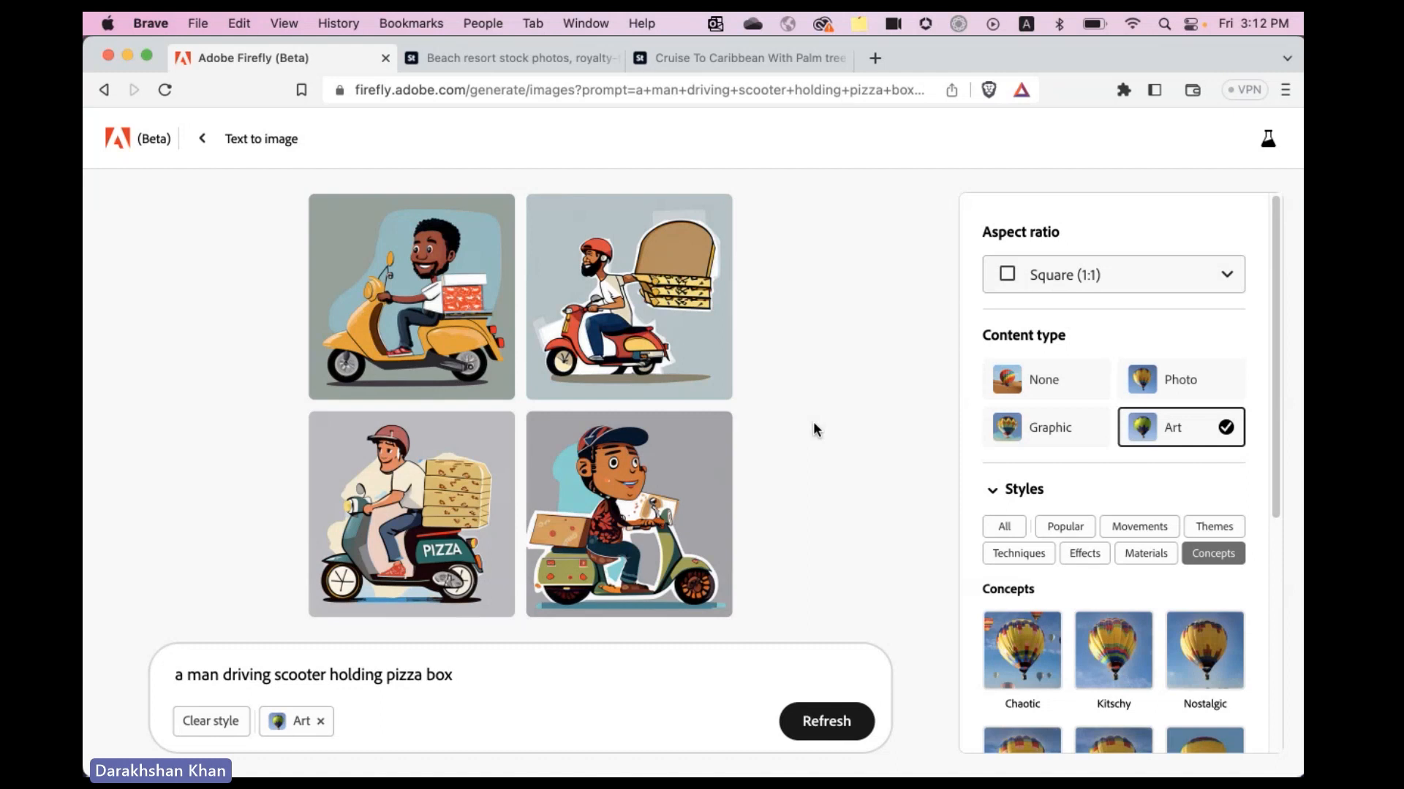
Switch to Photoshop (Beta) and open the recent file Food_Banner.psd
mouse_move(583, 767)
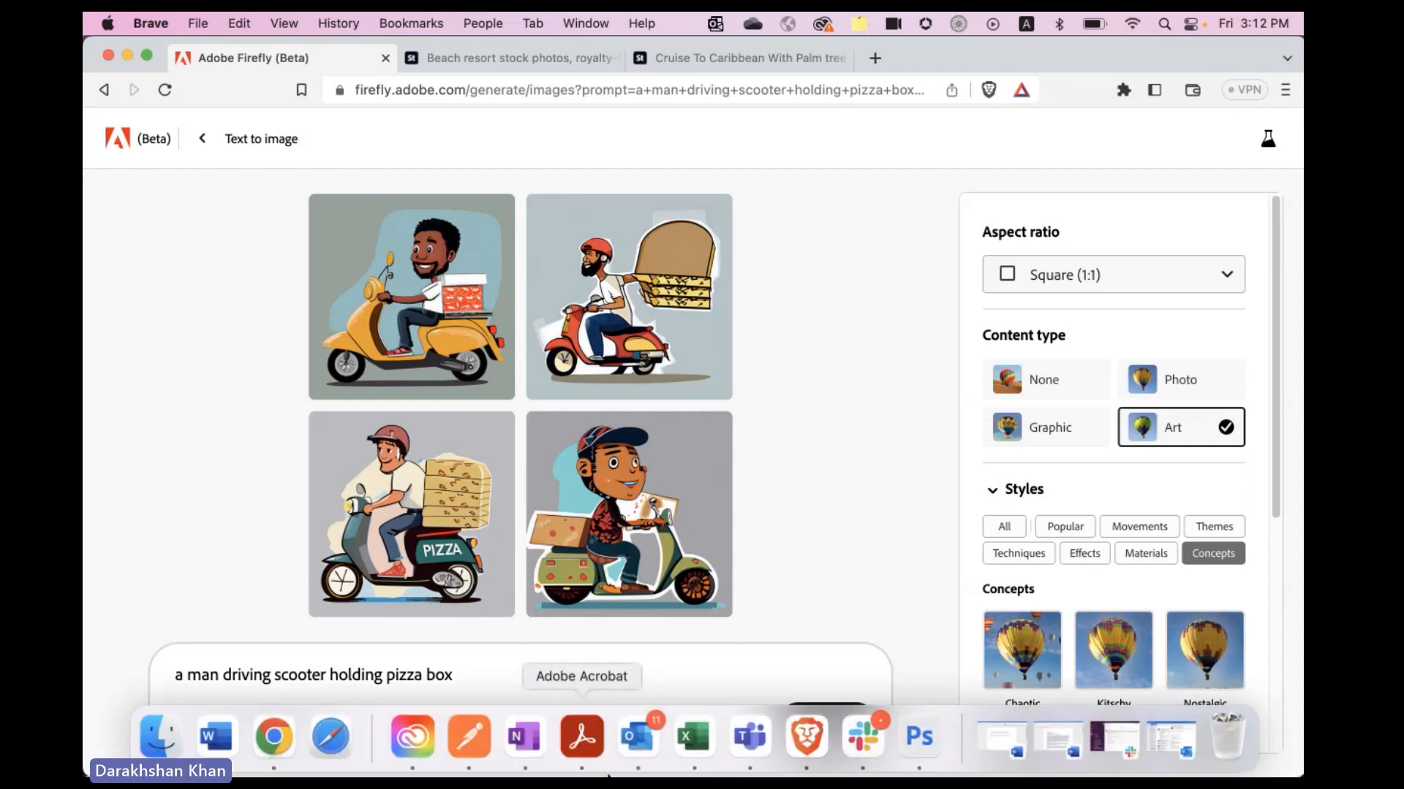
click(913, 739)
scroll(868, 562, down, 10)
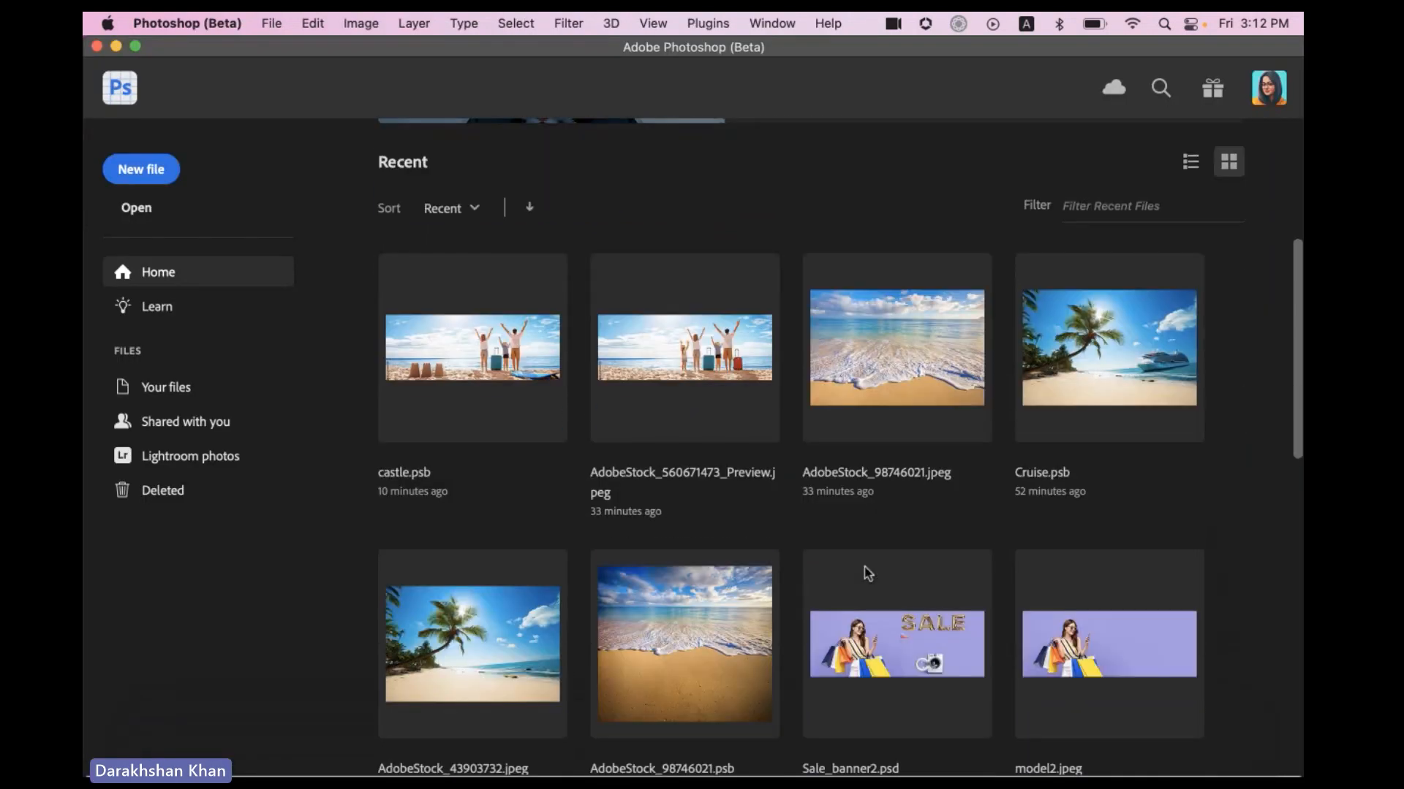
scroll(868, 574, down, 3)
click(440, 545)
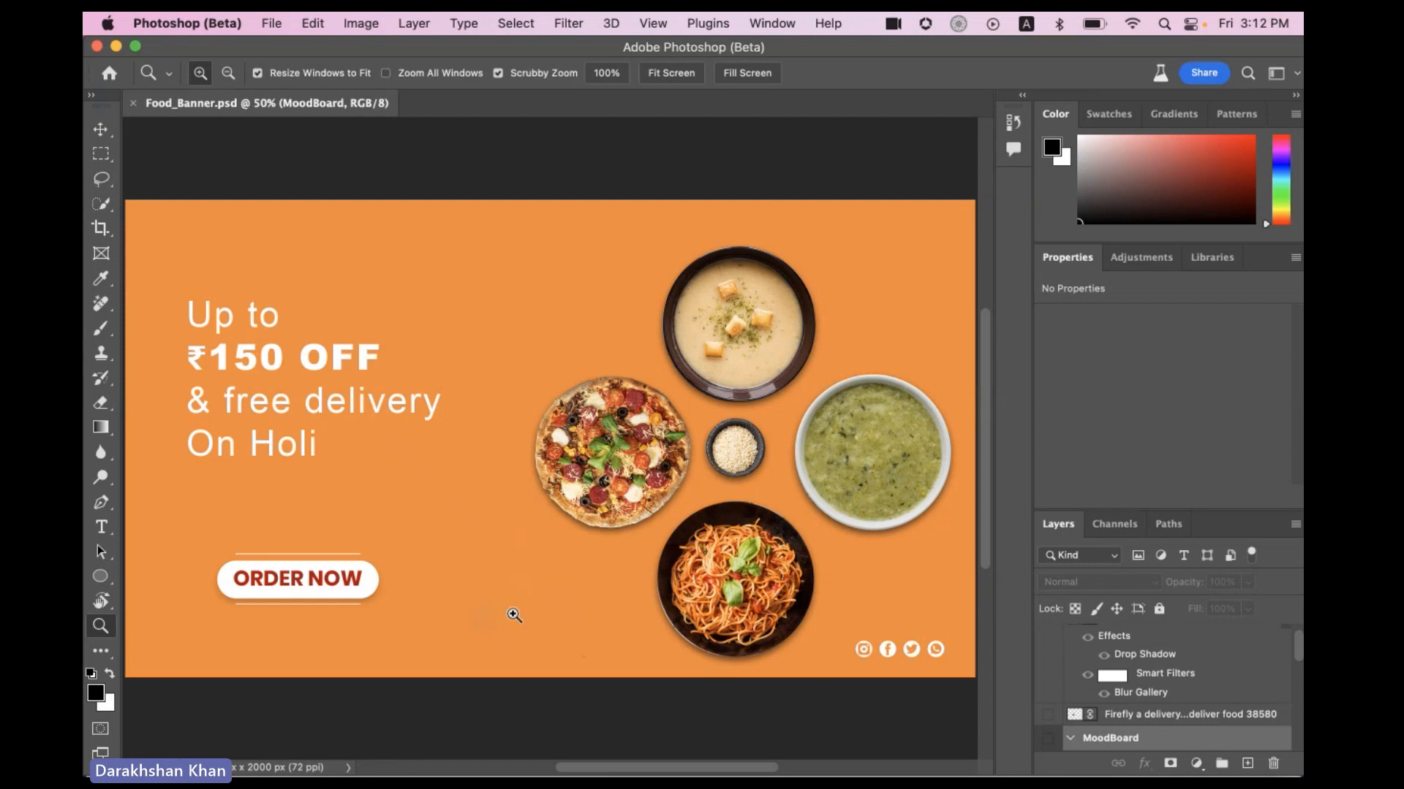
Switch back to Adobe Firefly in Brave, look through the style settings and show the Popular styles
mouse_move(386, 767)
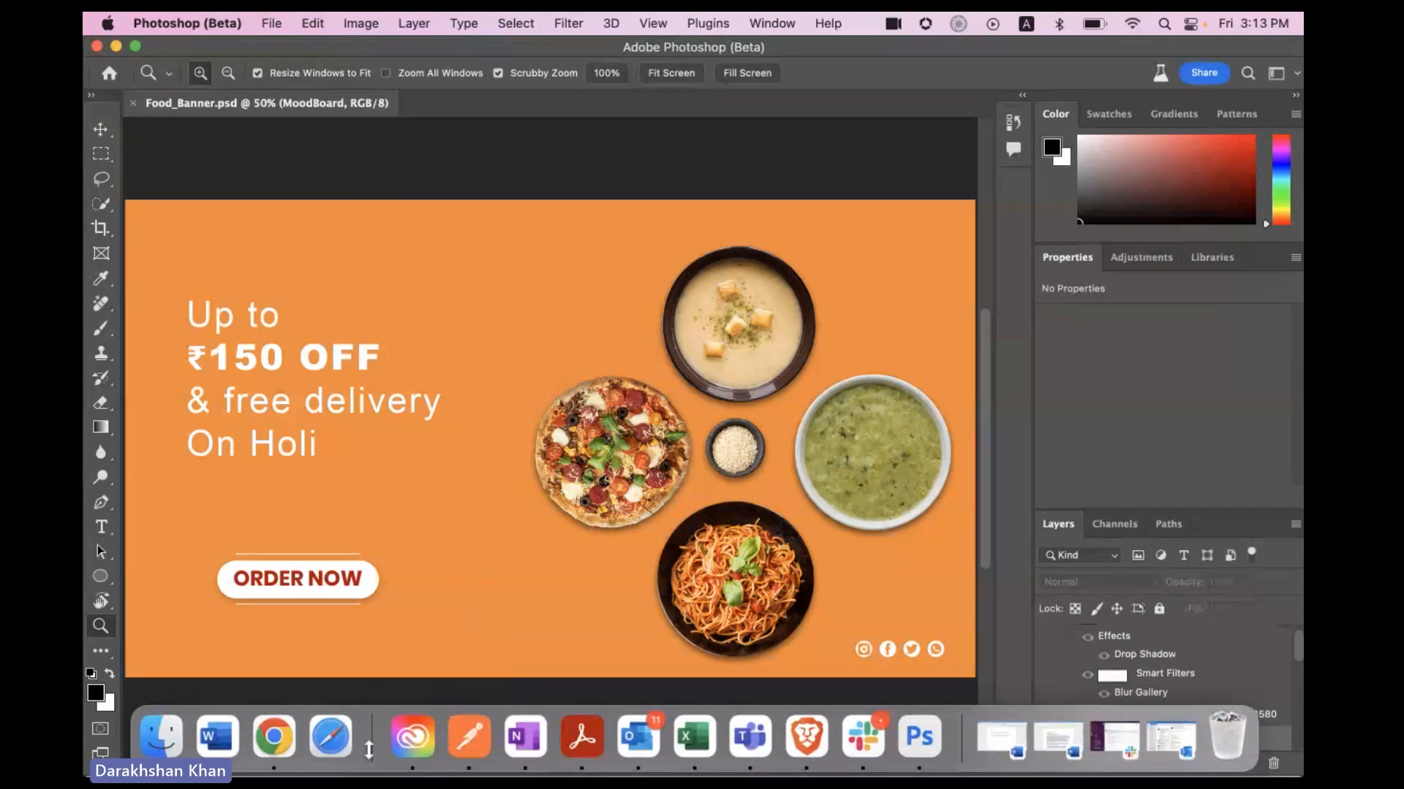
click(805, 736)
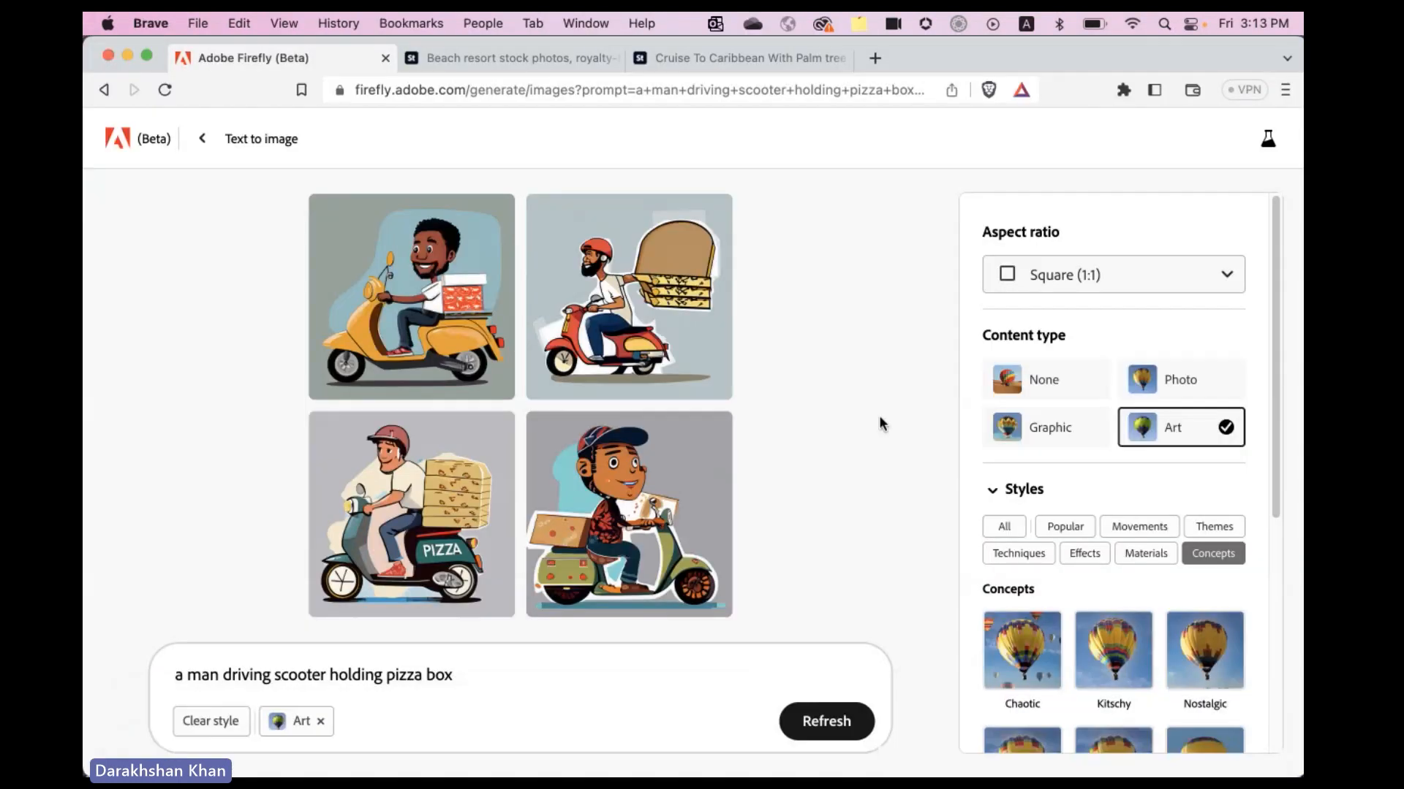
scroll(1227, 459, down, 3)
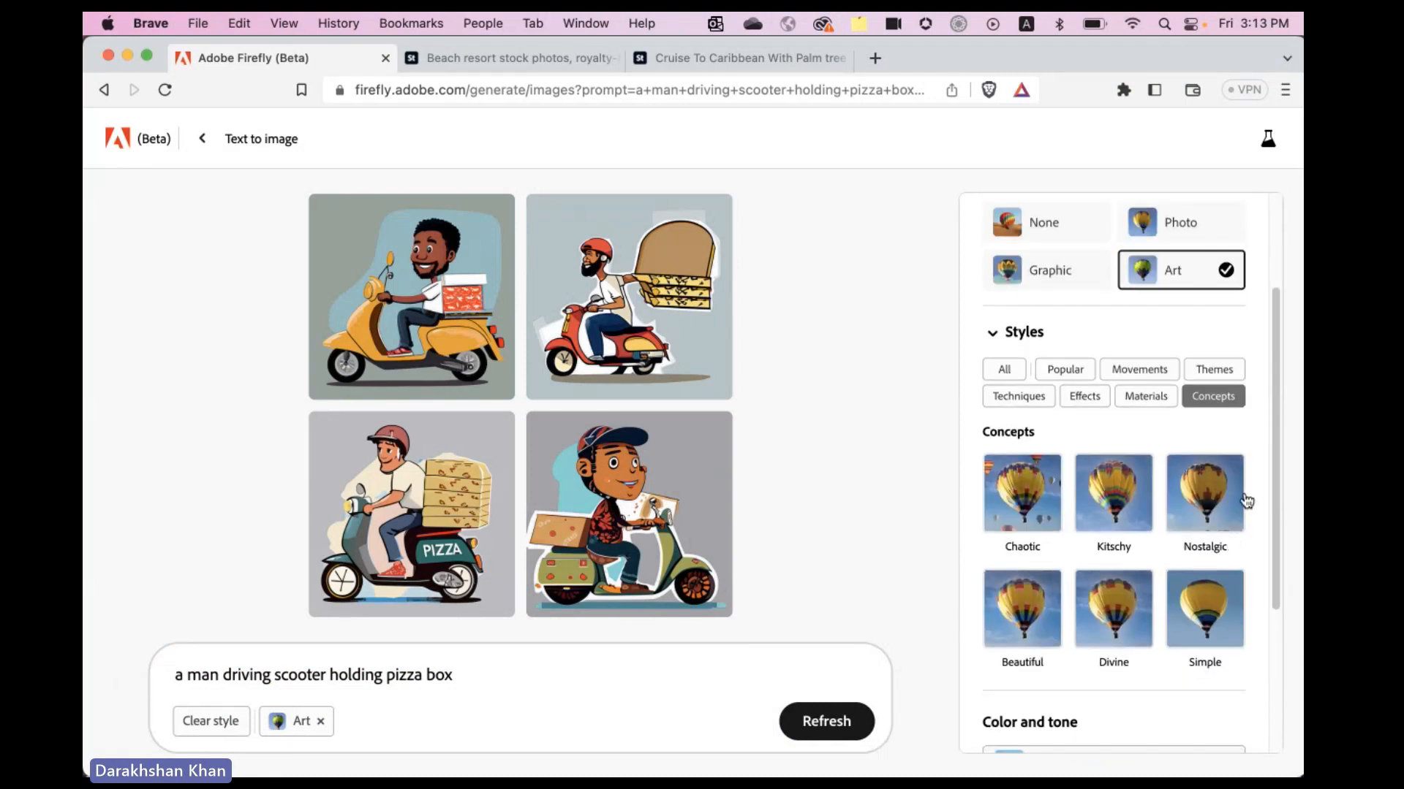
scroll(1245, 497, down, 2)
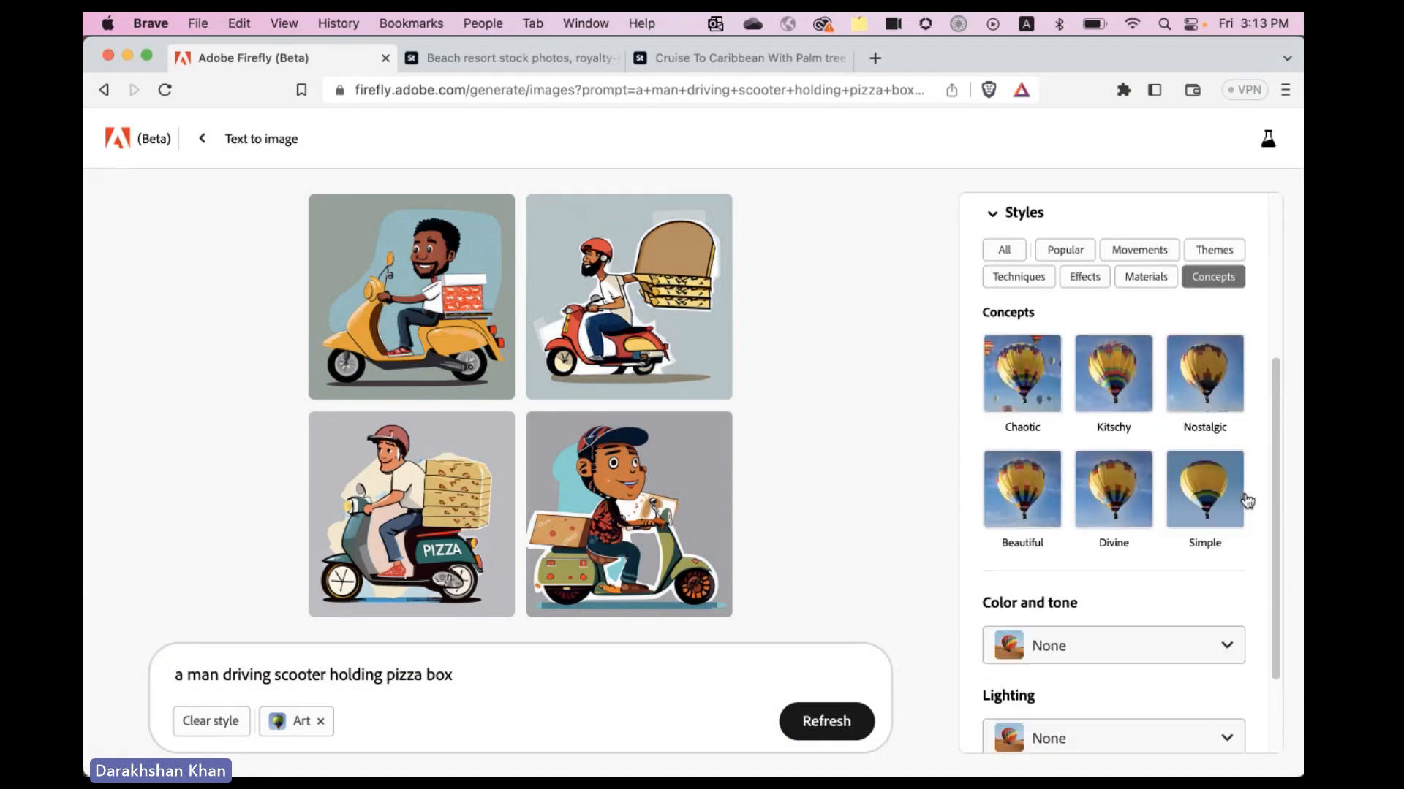
scroll(1245, 497, up, 3)
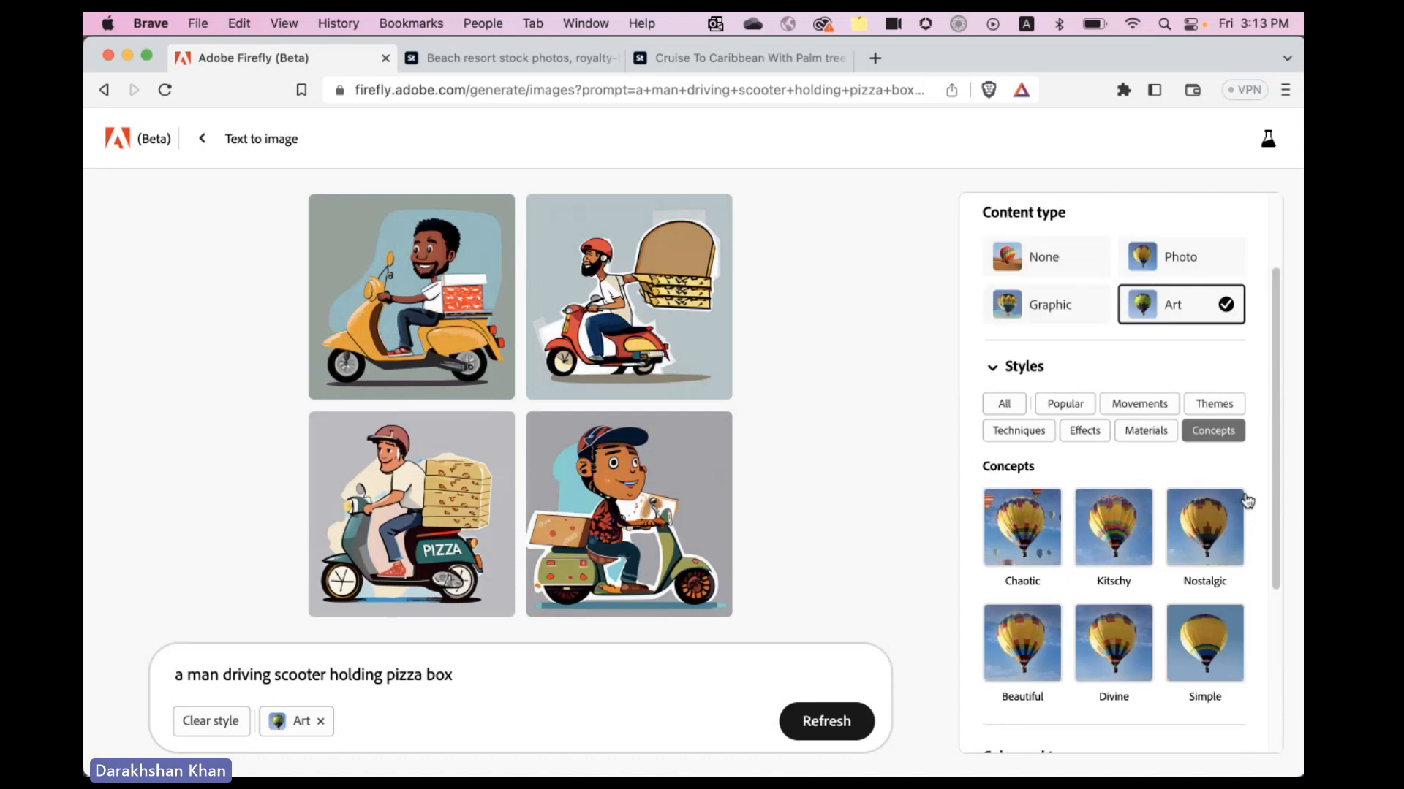
click(1064, 411)
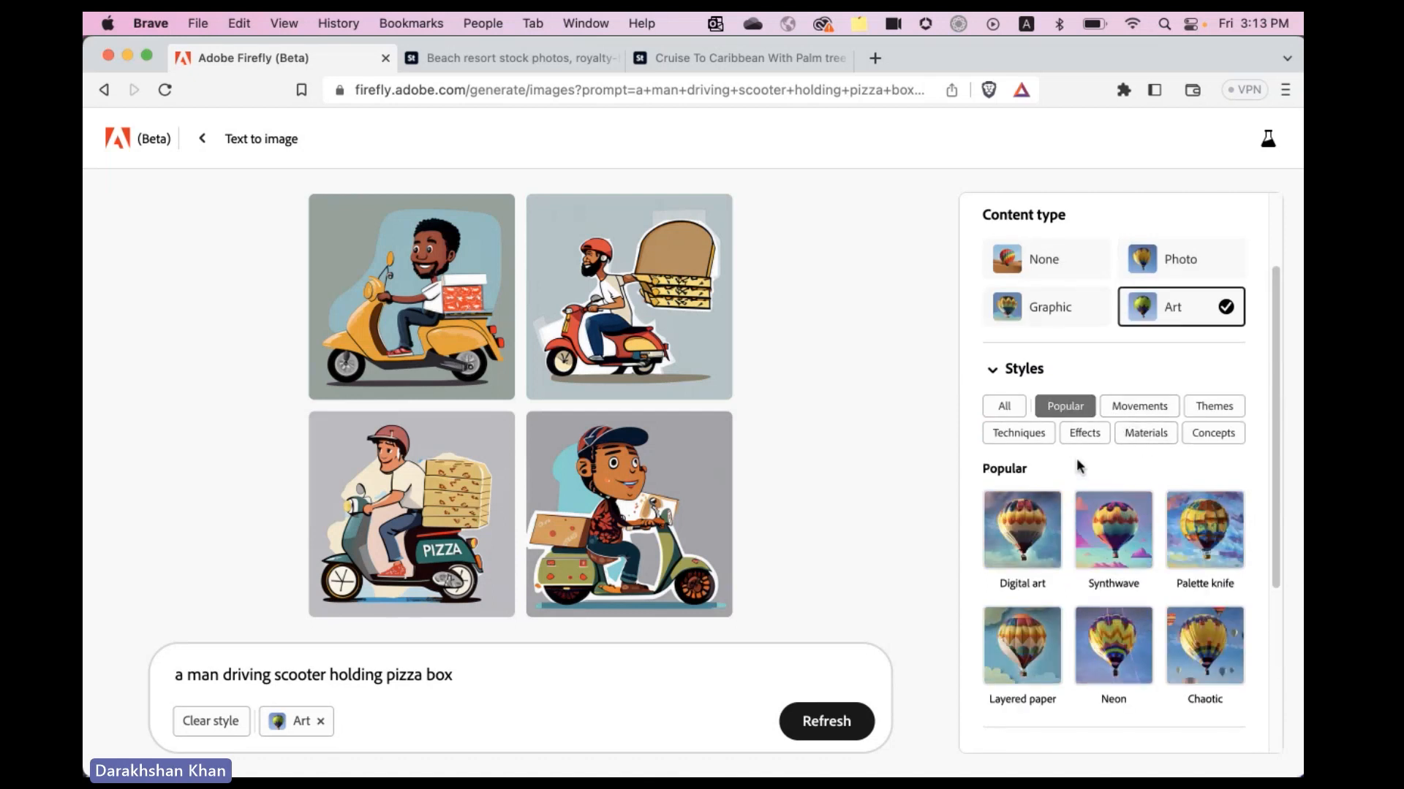
Look through the Effects and Movements styles, choose Pop art and generate the scooter images with it
scroll(1089, 460, down, 5)
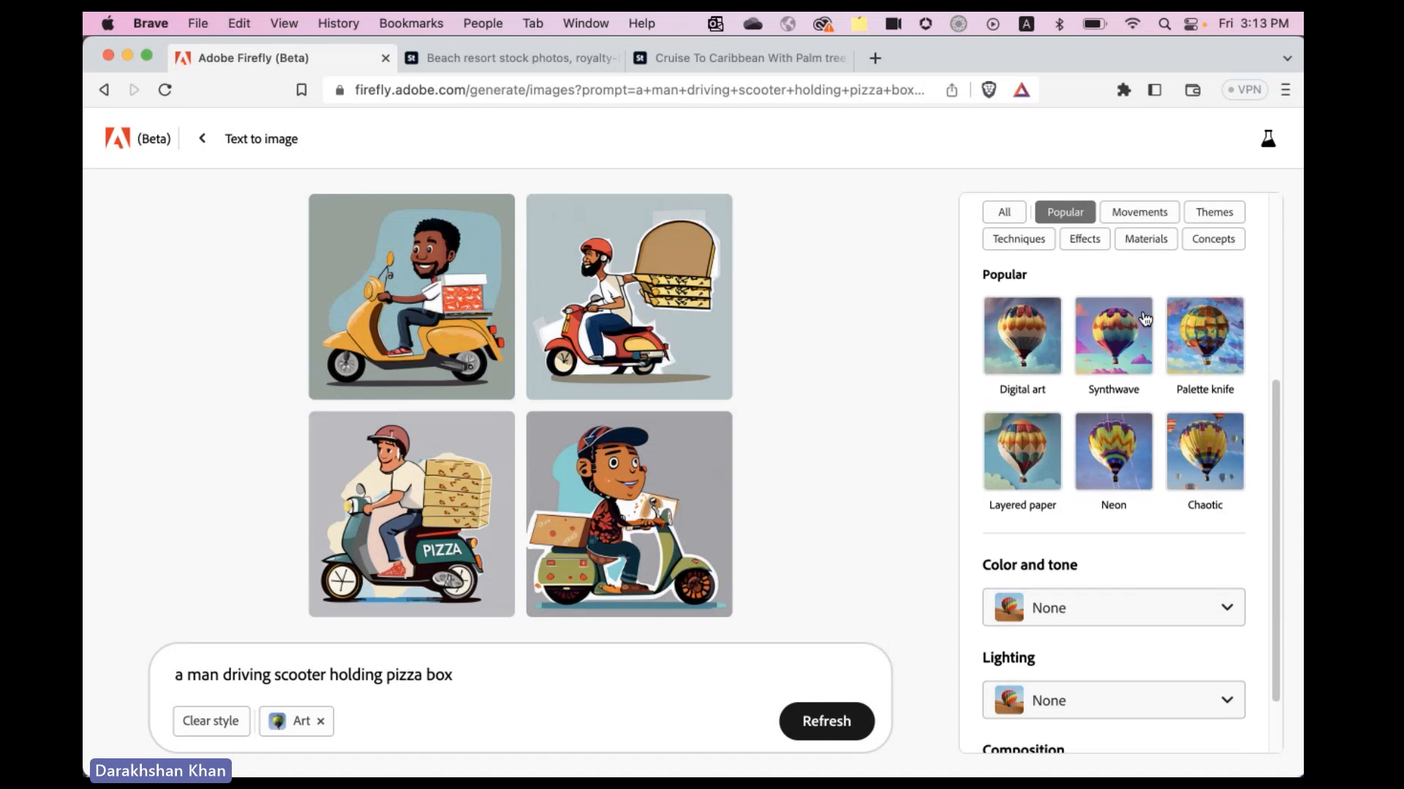
scroll(1130, 436, up, 1)
click(1082, 286)
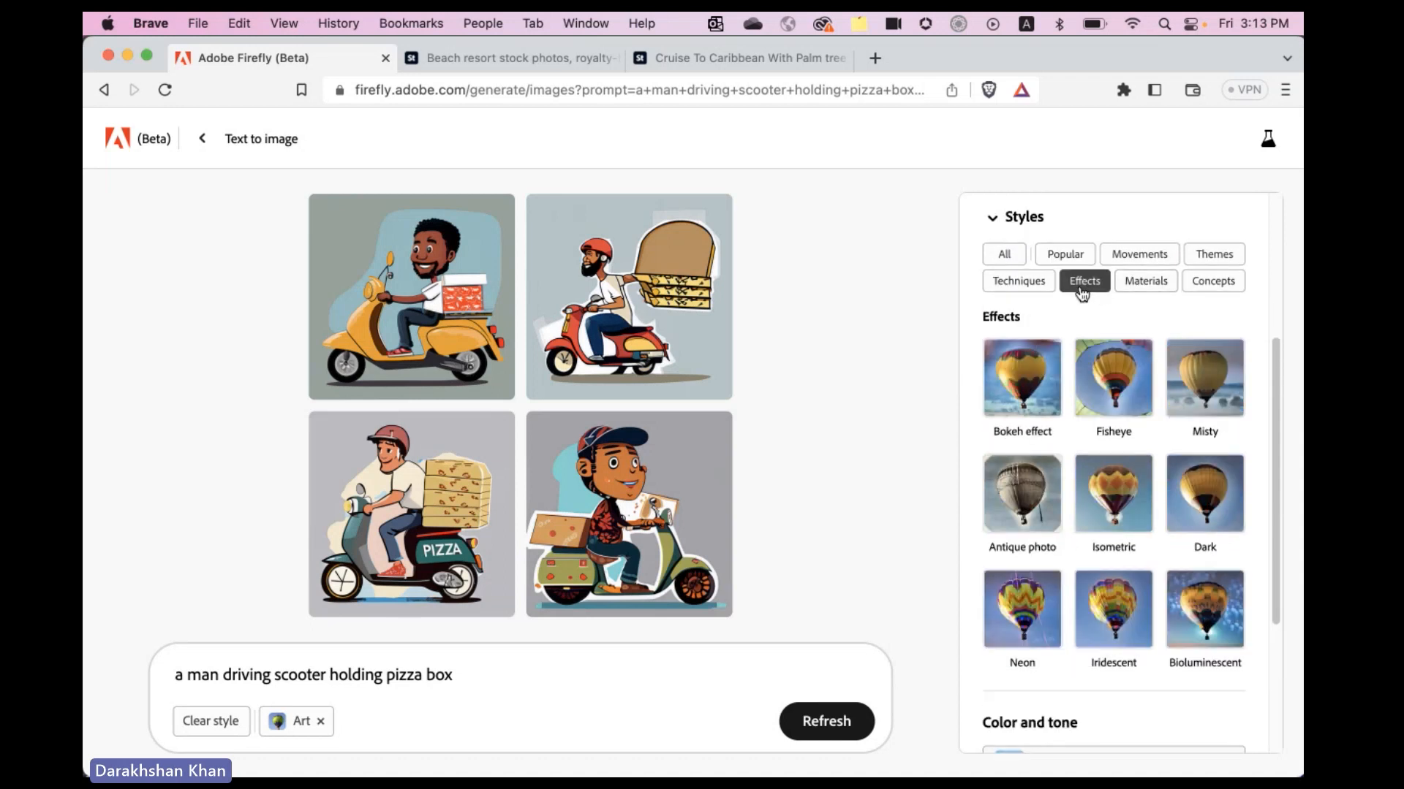
click(1140, 266)
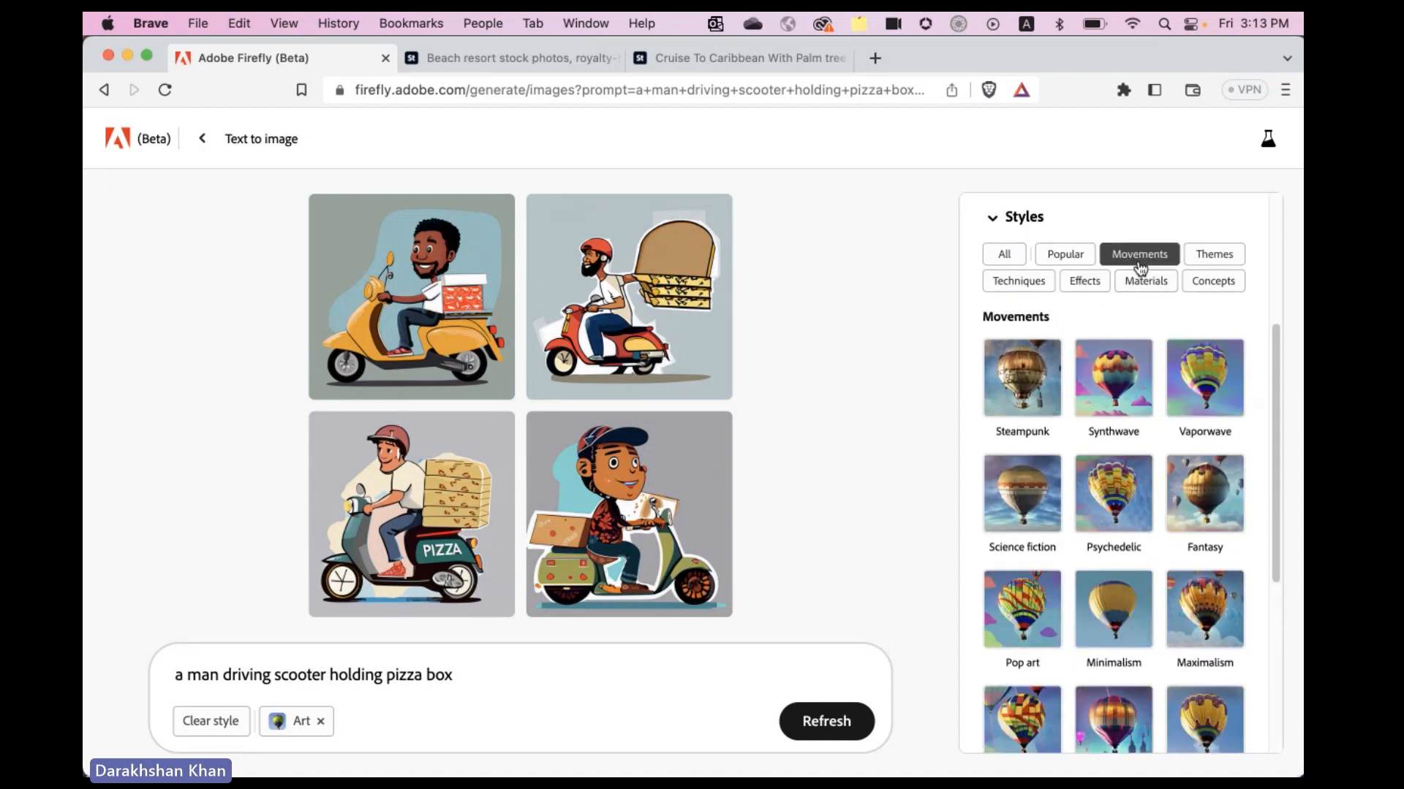
scroll(1160, 561, down, 2)
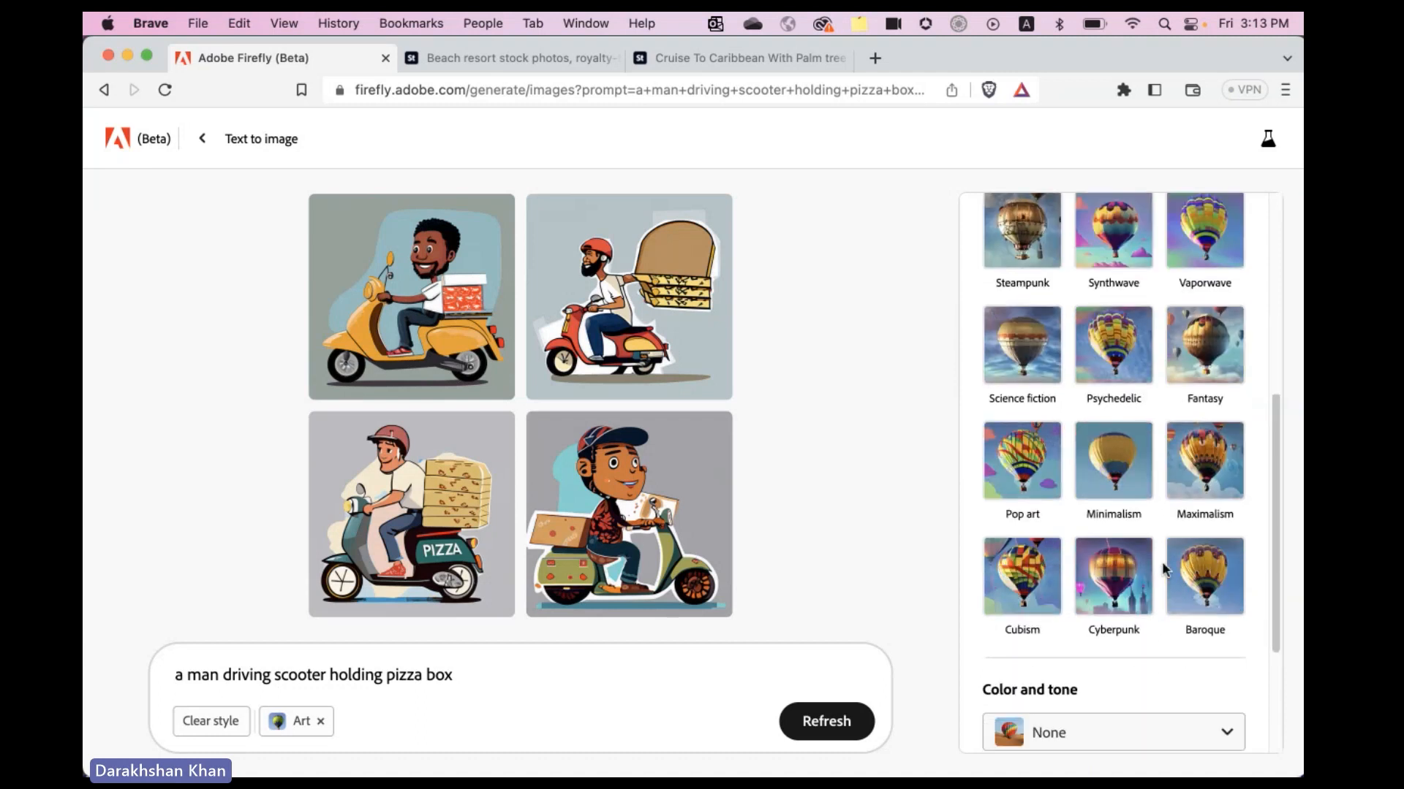
click(1027, 464)
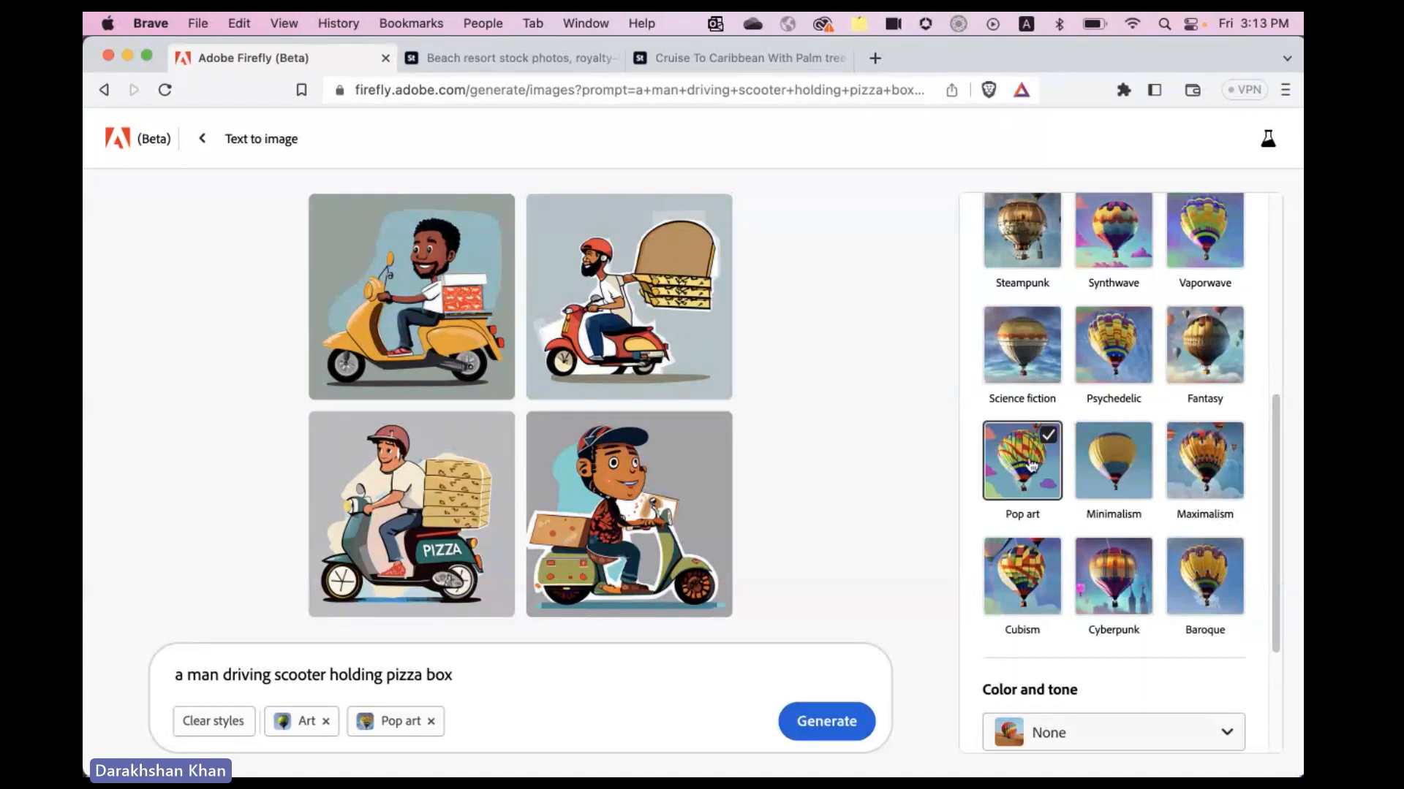
click(826, 722)
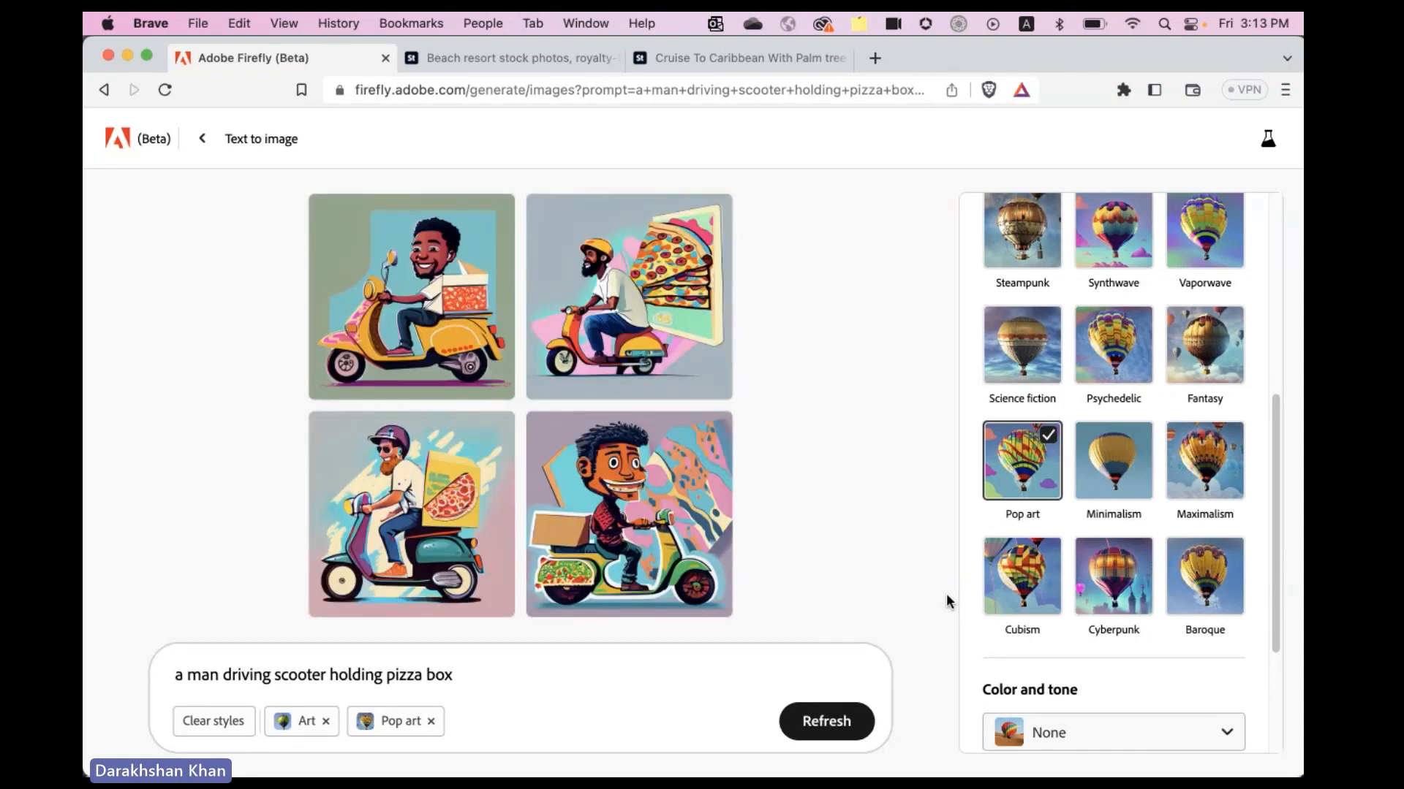
Replace the Pop art style with Synthwave and generate the scooter images again
scroll(1115, 556, up, 3)
click(1020, 596)
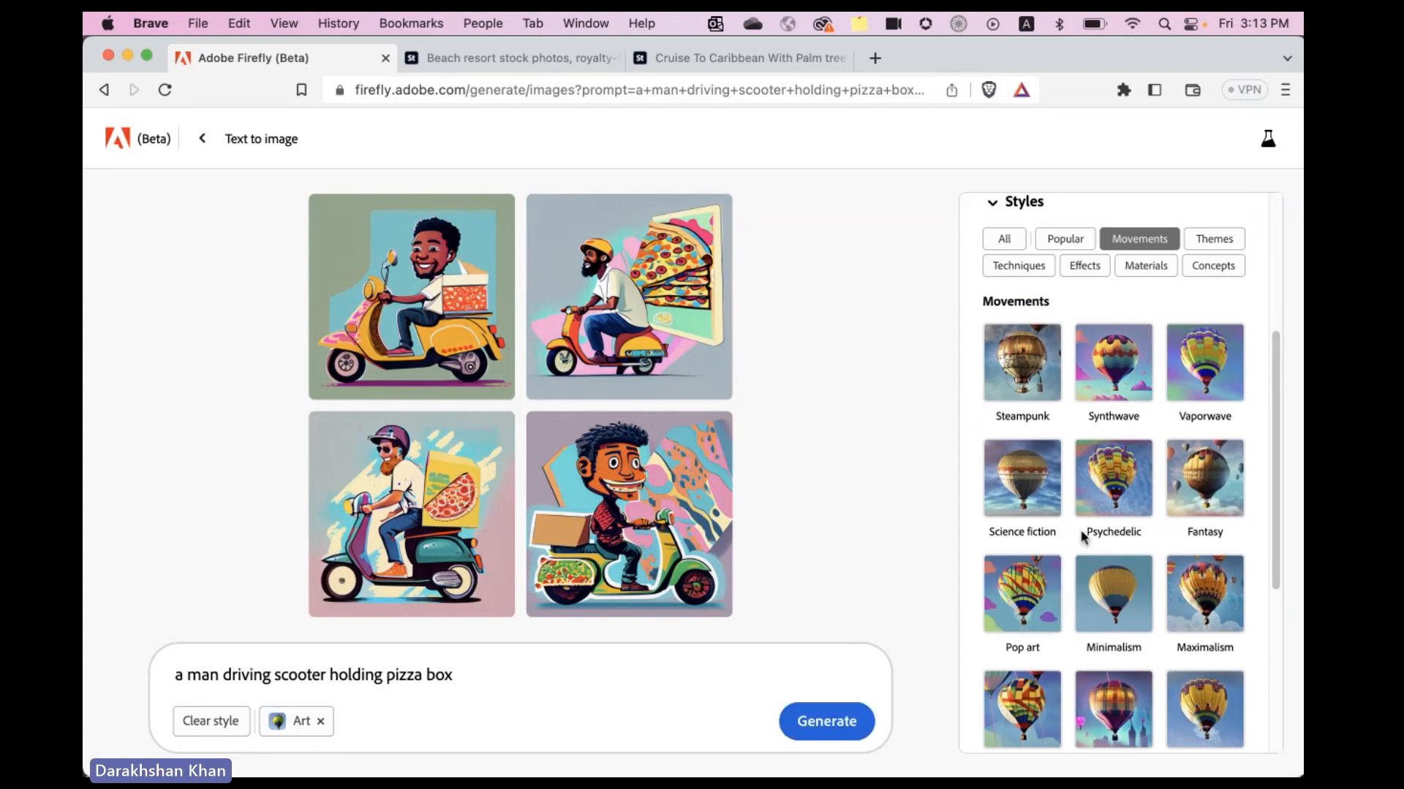
click(1114, 361)
click(840, 736)
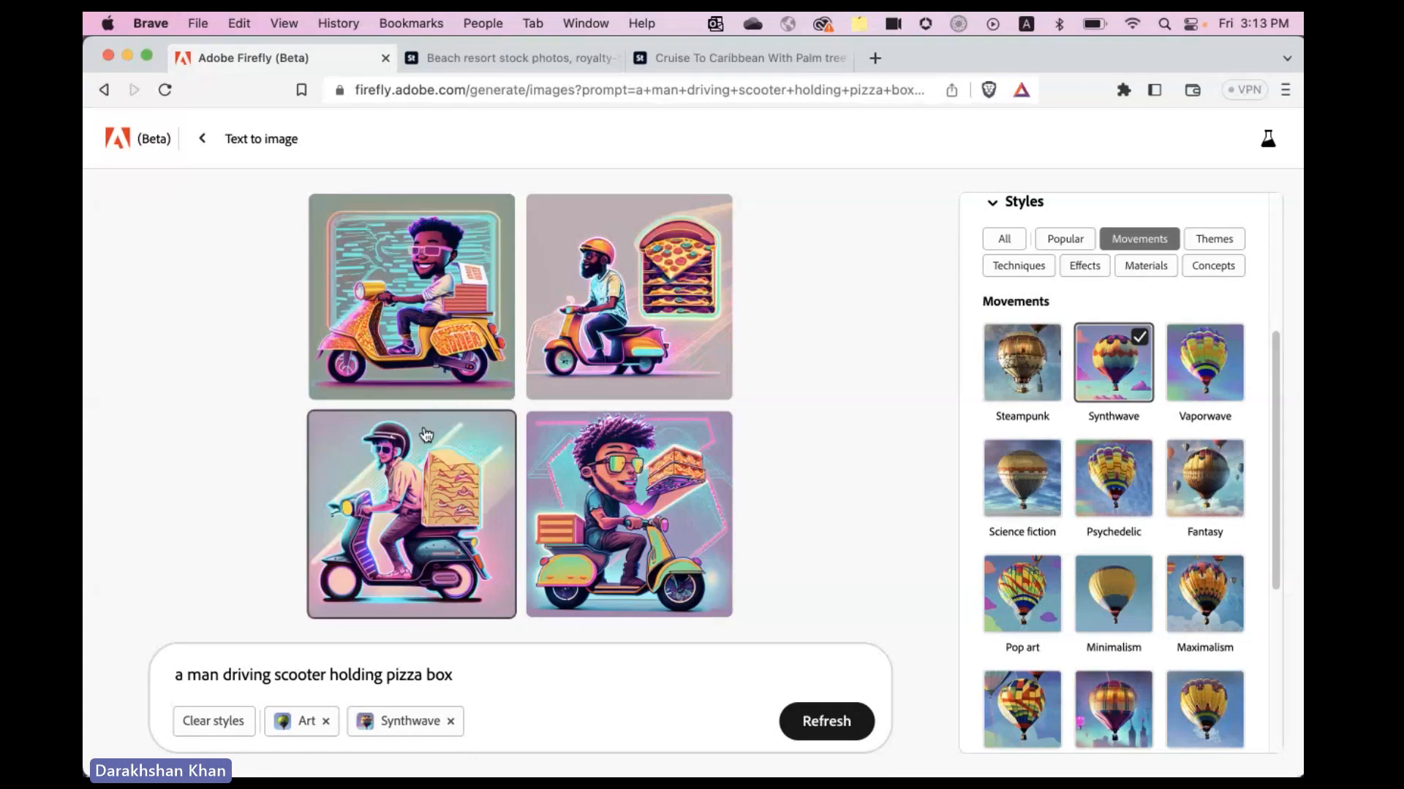
Set the color and tone to Cool tone and the composition to Close up, regenerating the images after each change
scroll(932, 512, down, 5)
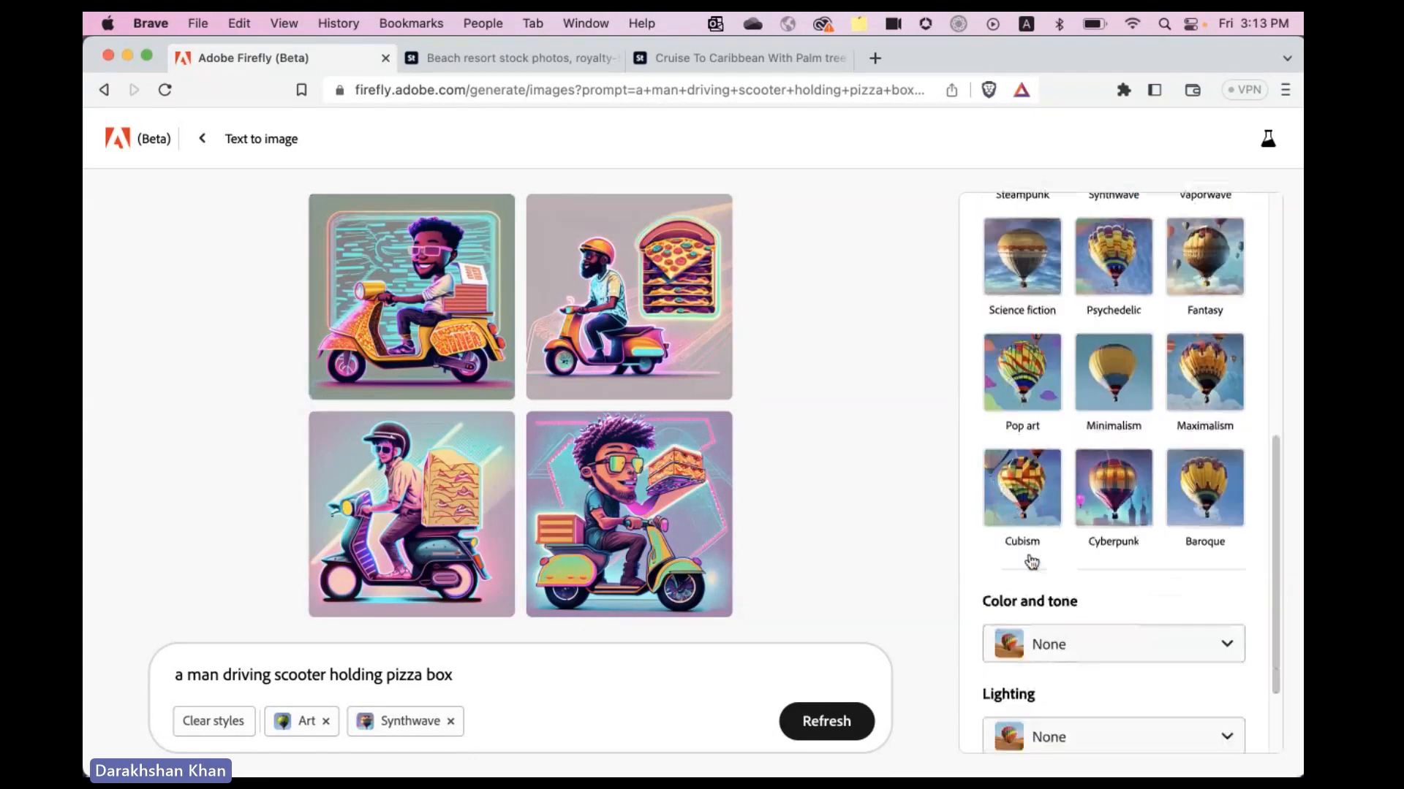
click(1061, 533)
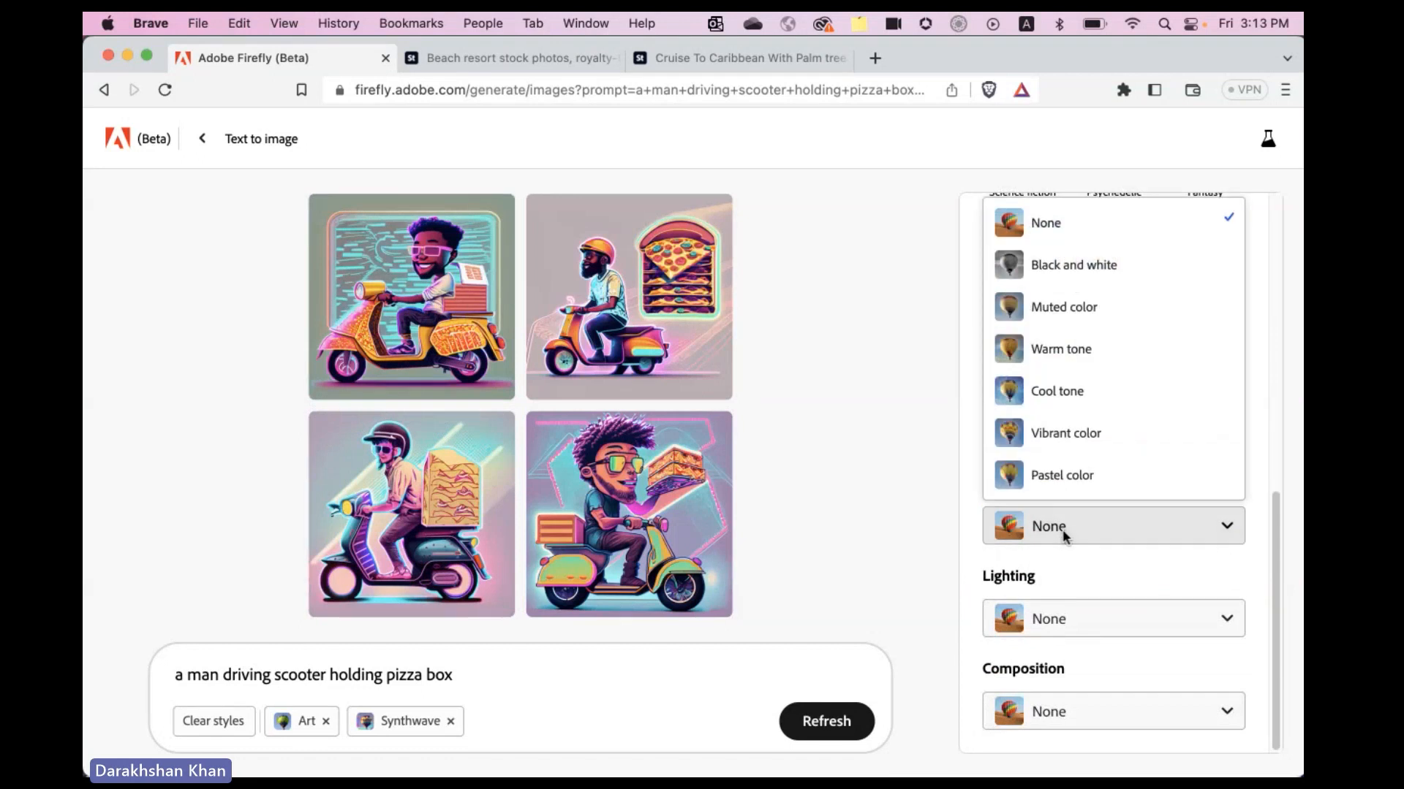
click(1083, 397)
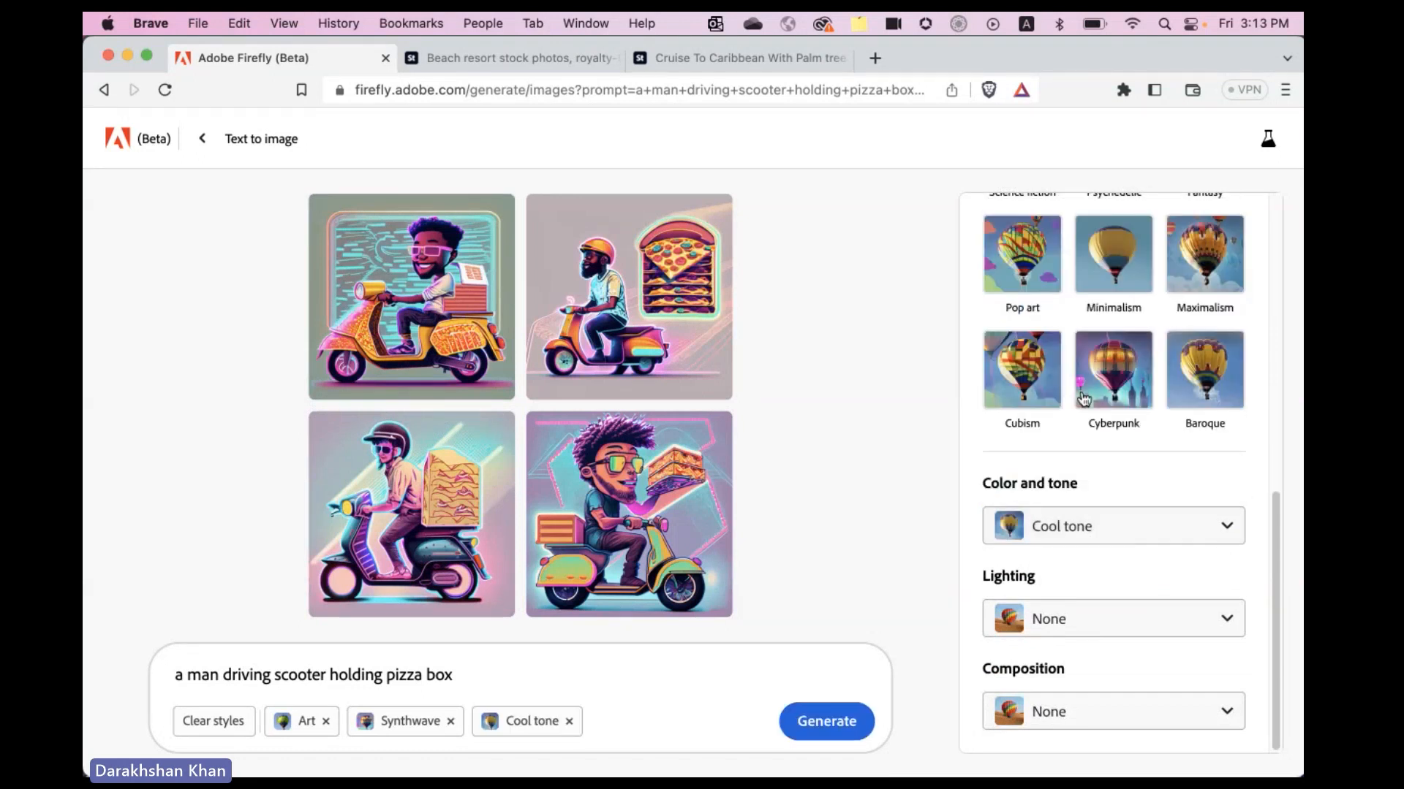
click(860, 724)
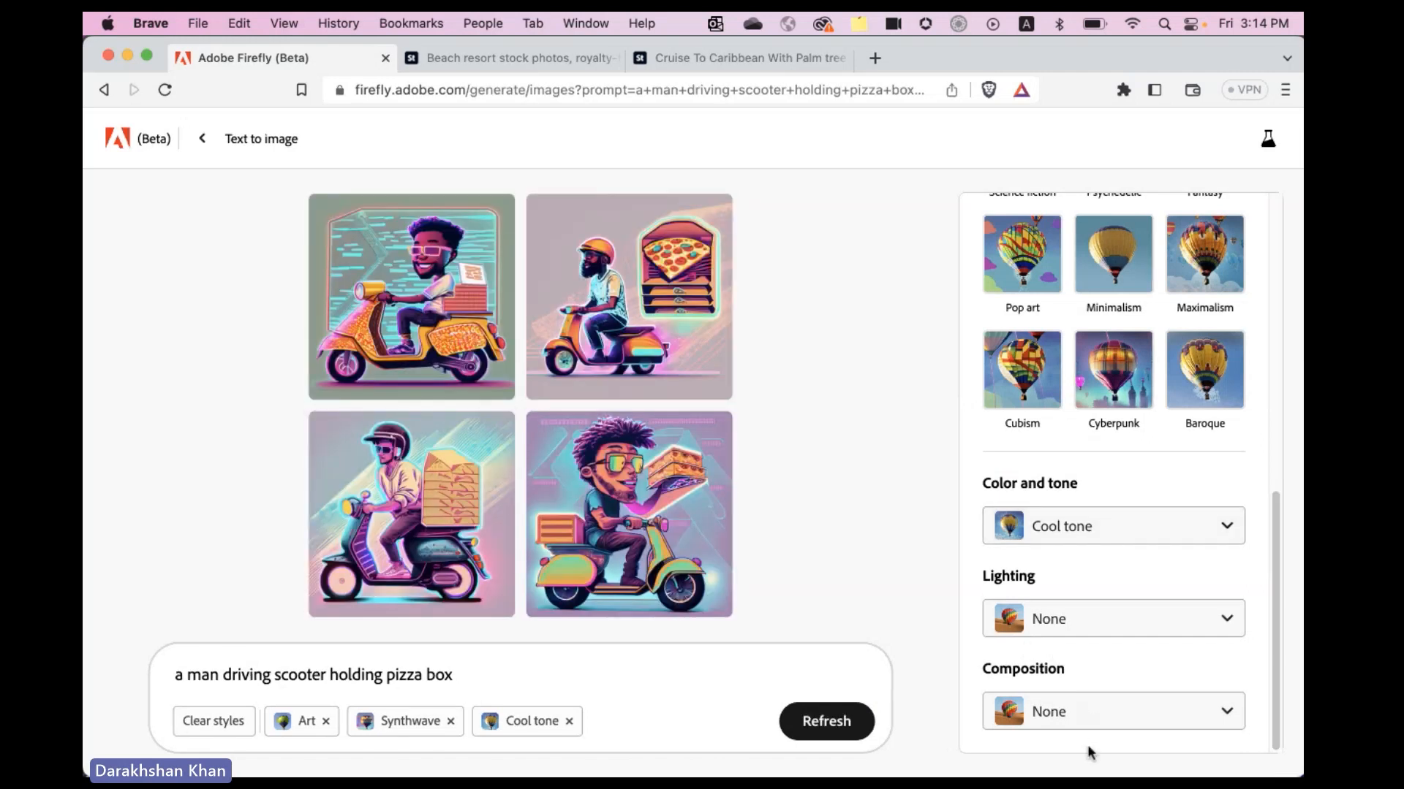
click(1068, 712)
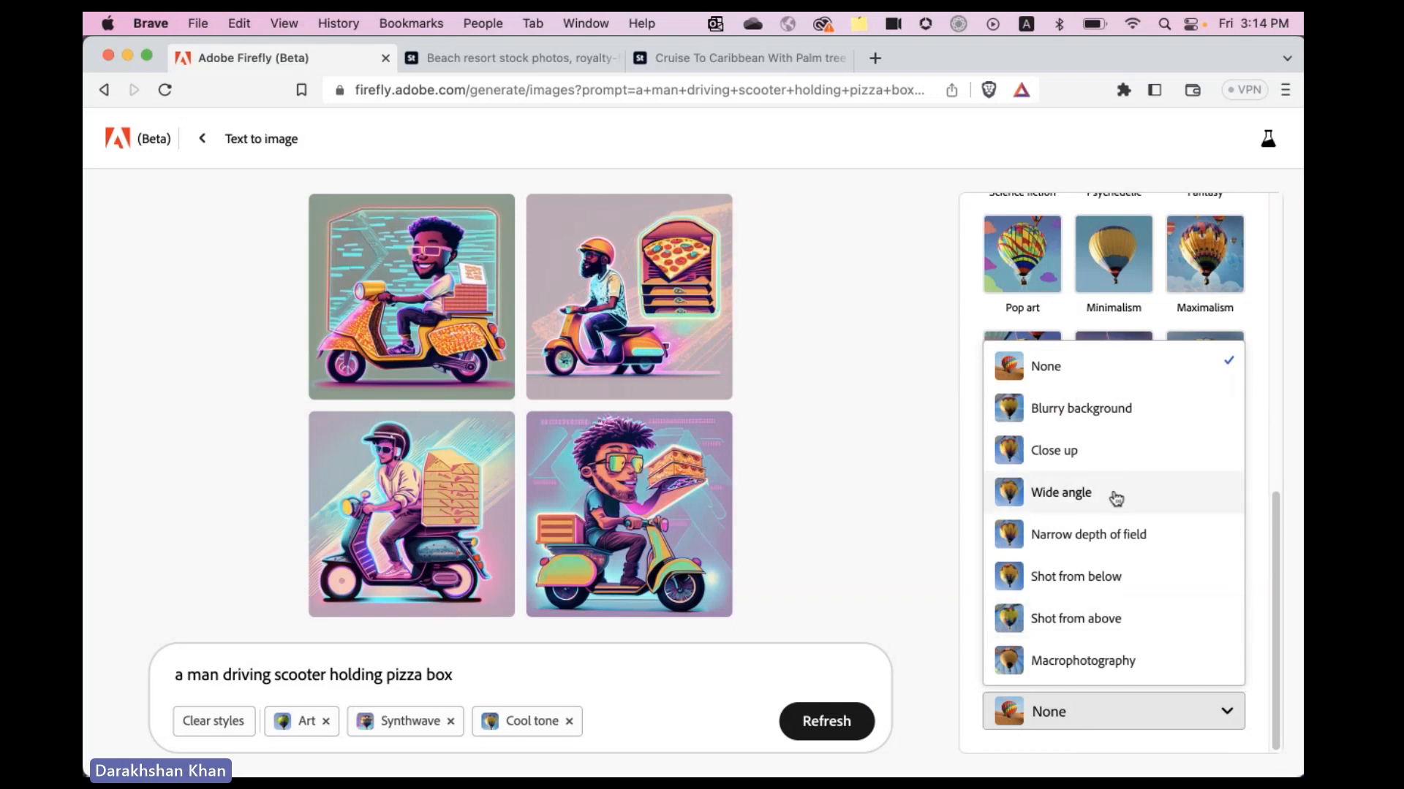
click(1102, 457)
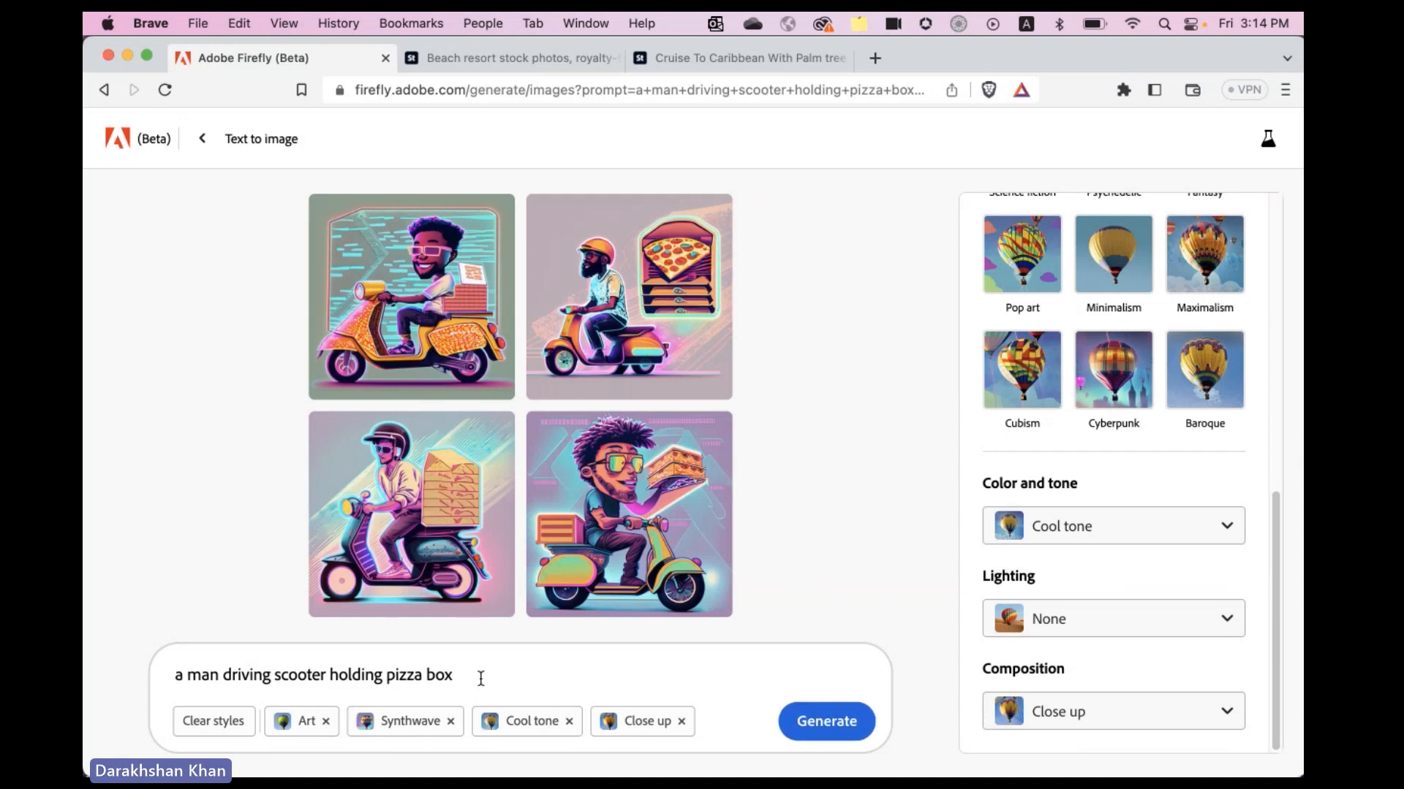
click(834, 722)
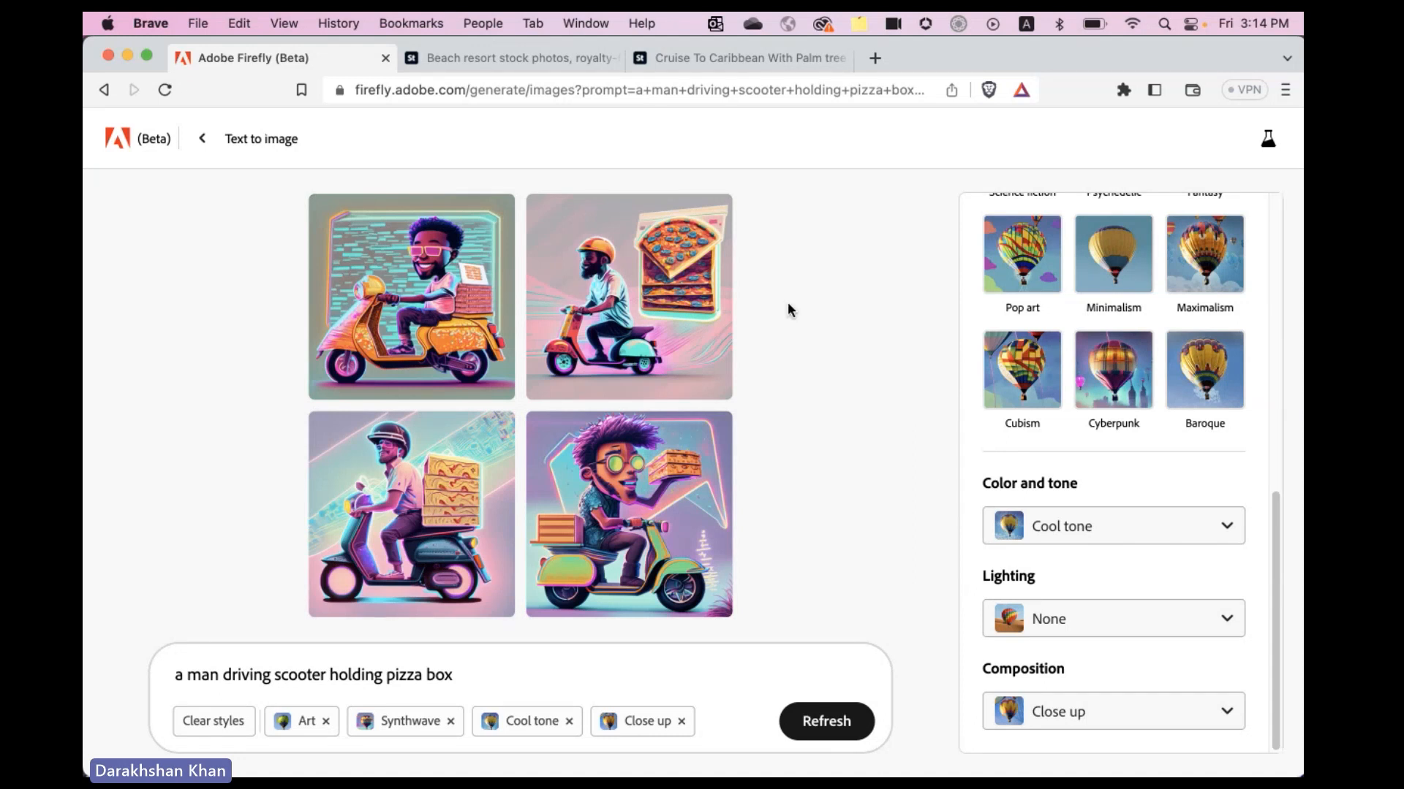
Use the first generated image as reference and regenerate with the prompt "a man wearing cape driving scooter holding pizza box"
mouse_move(453, 257)
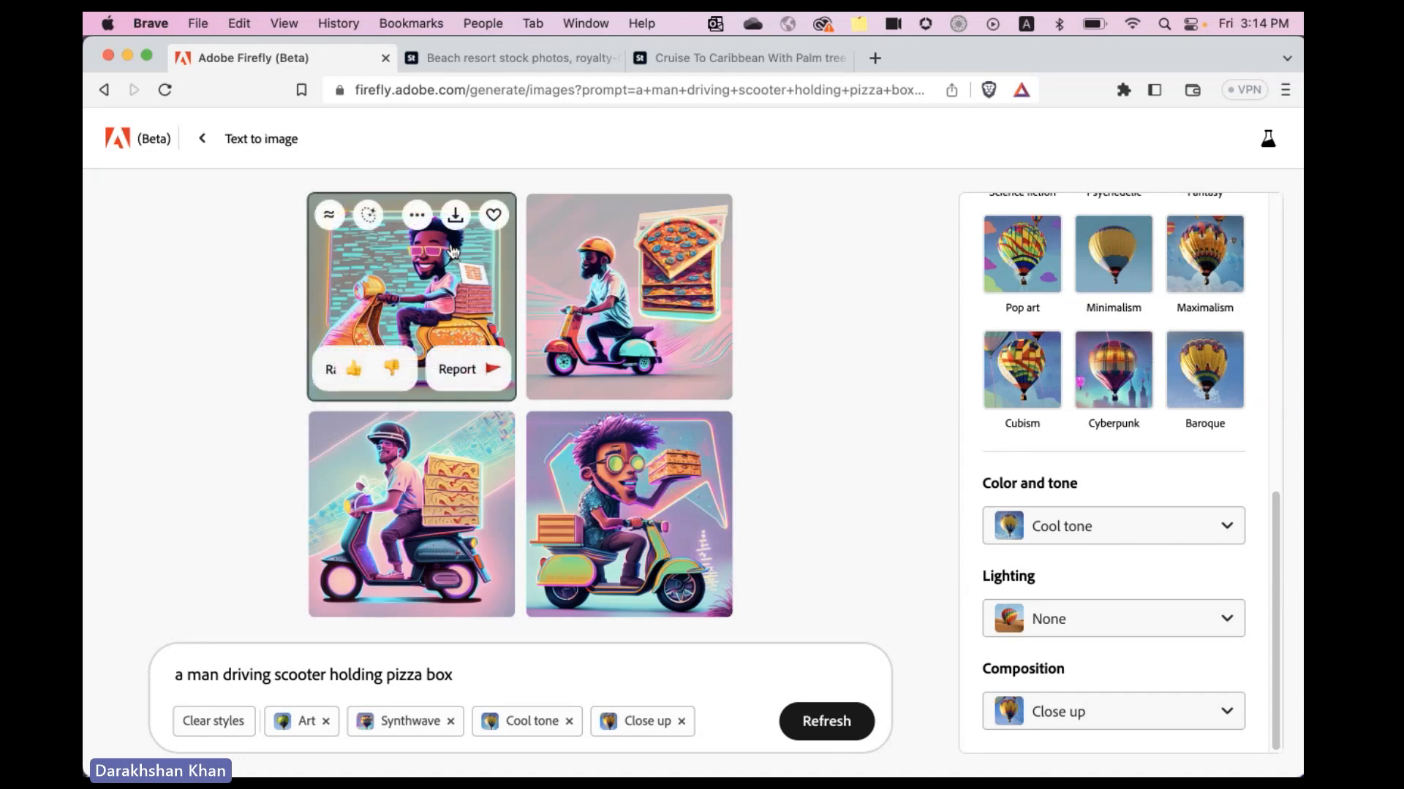
click(416, 217)
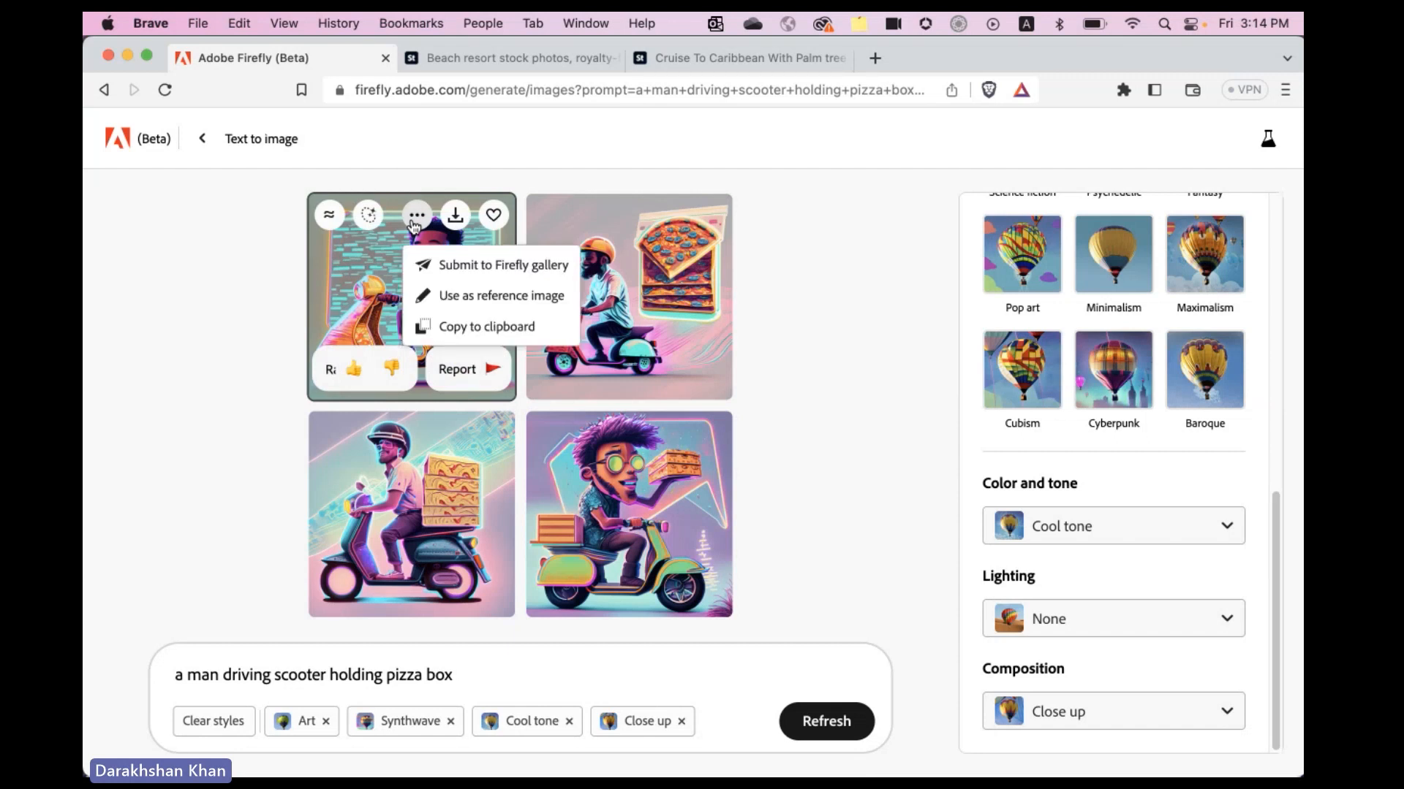
click(469, 300)
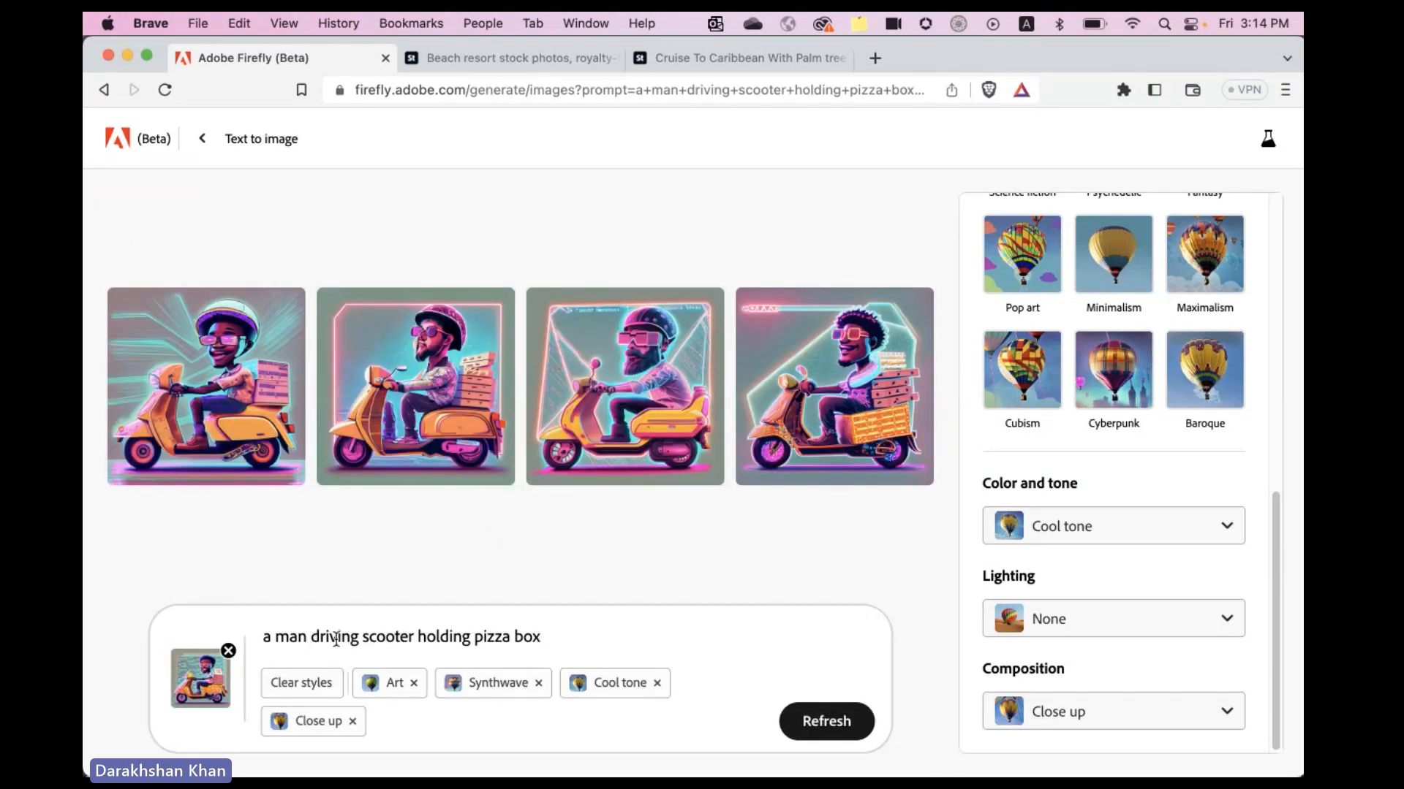
text(wearing cape)
key(Return)
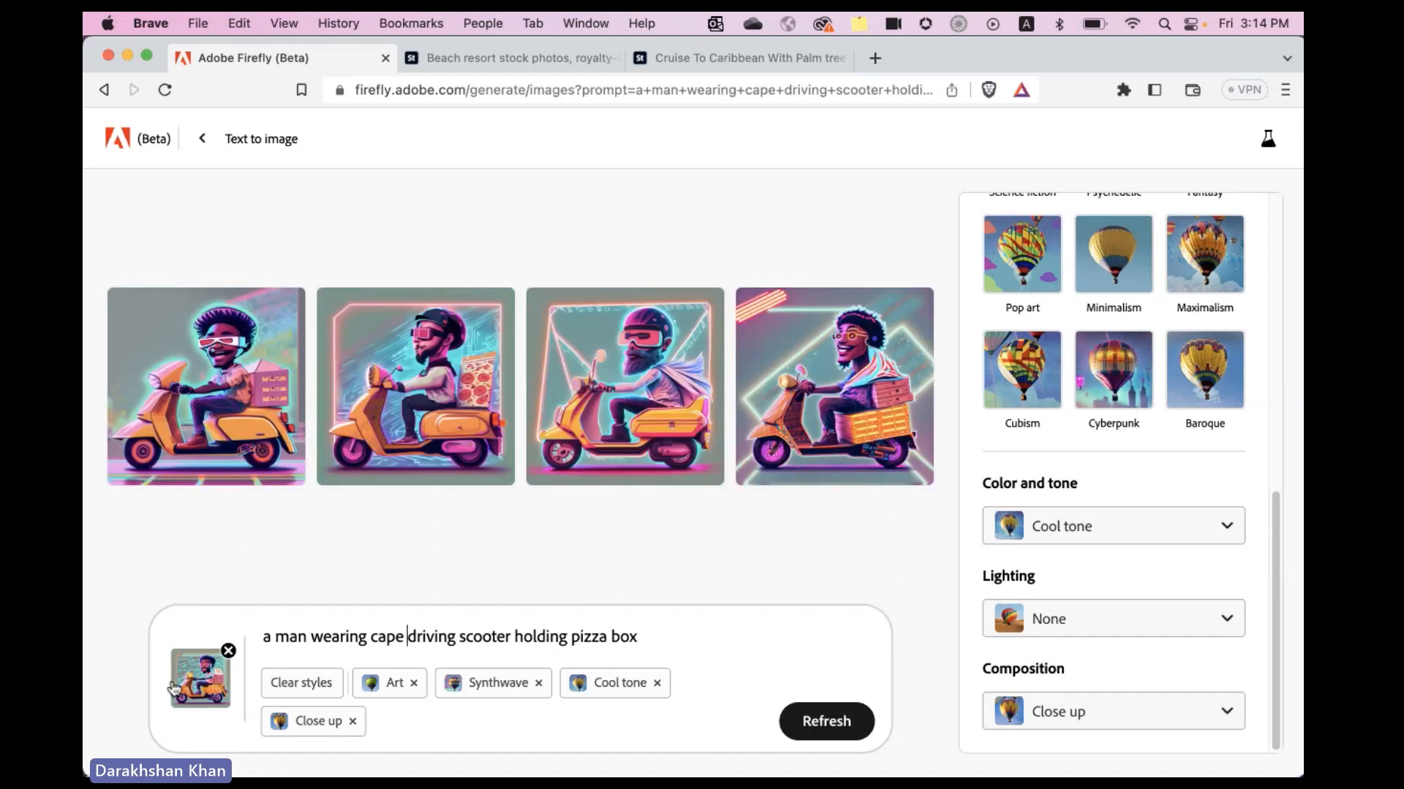
Generate images similar to the first caped scooter rider result
mouse_move(641, 373)
mouse_move(676, 351)
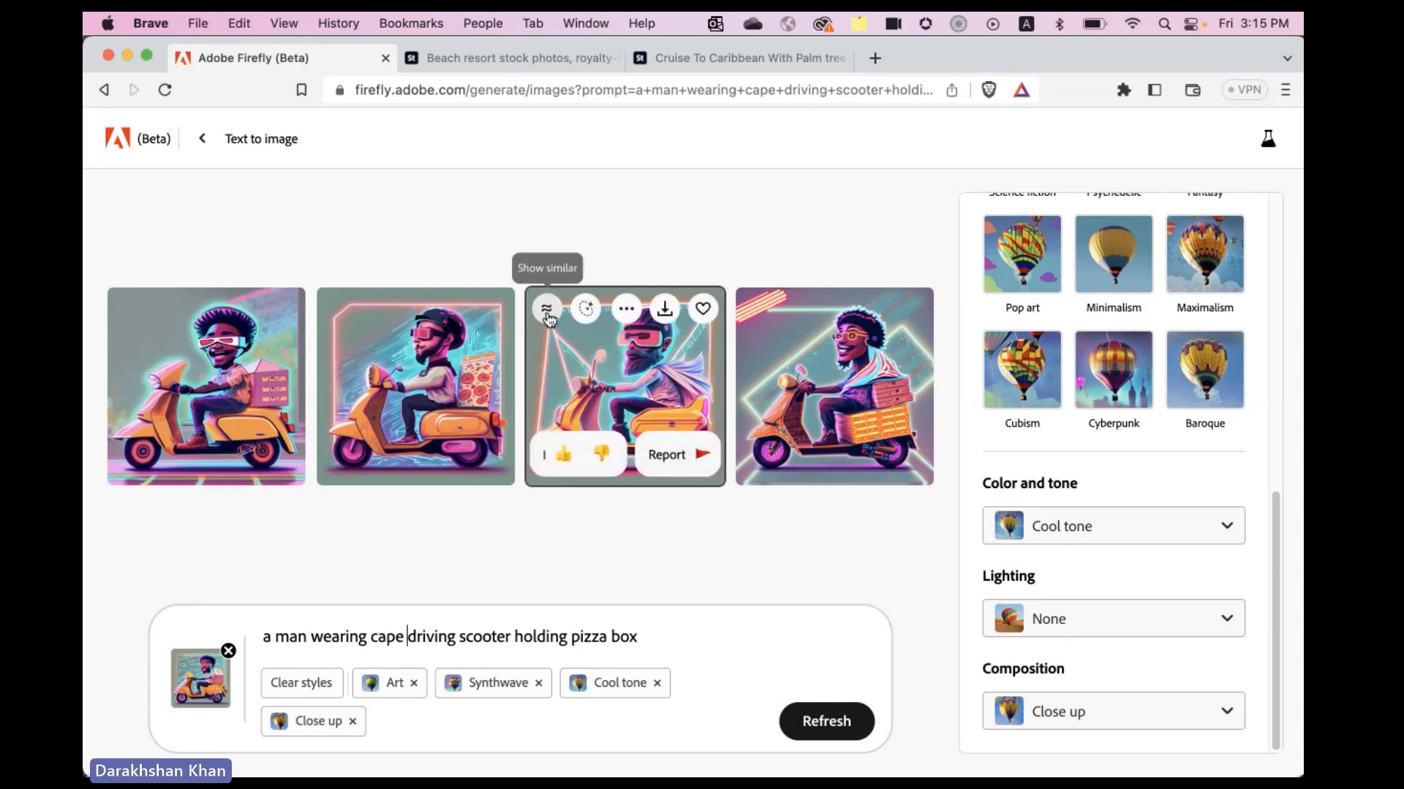
mouse_move(127, 314)
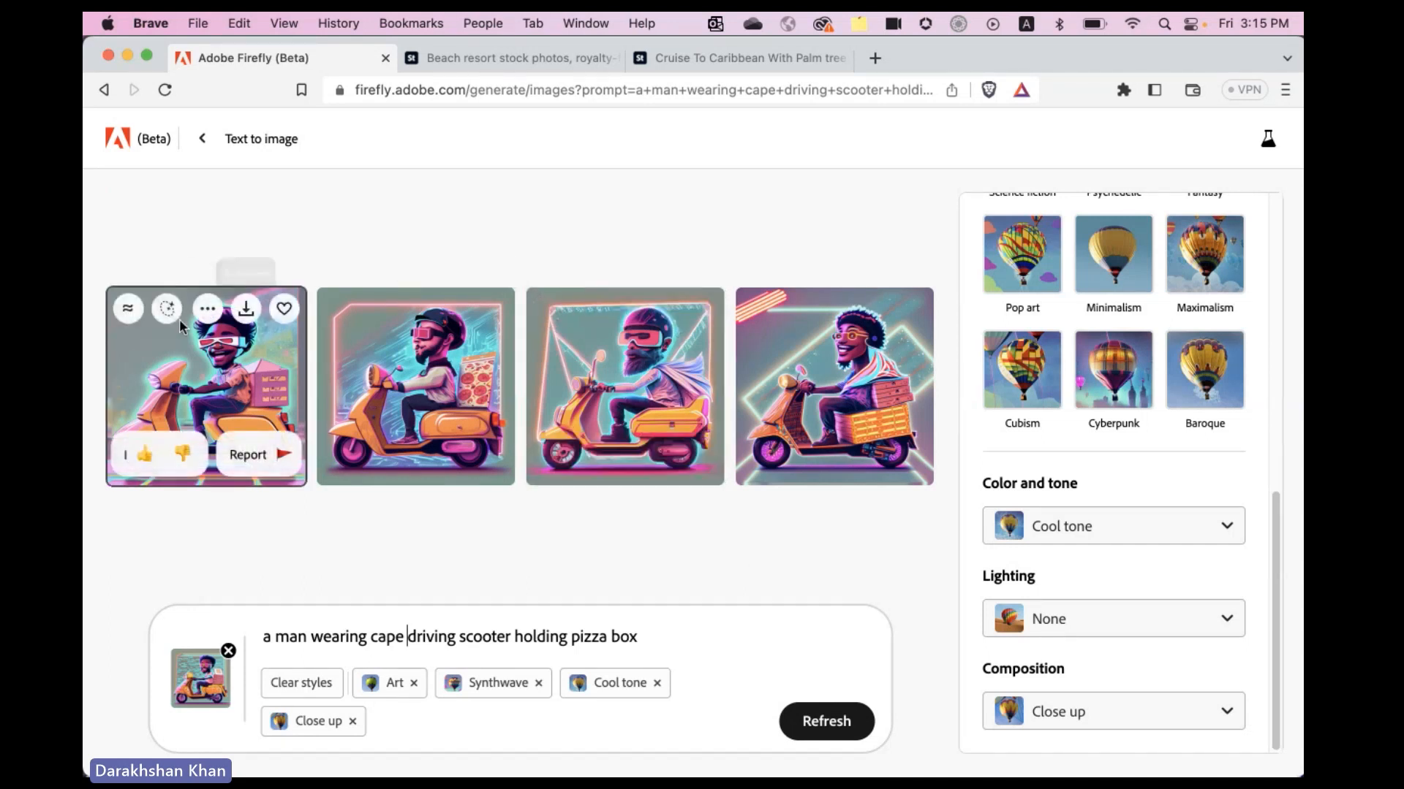
click(127, 314)
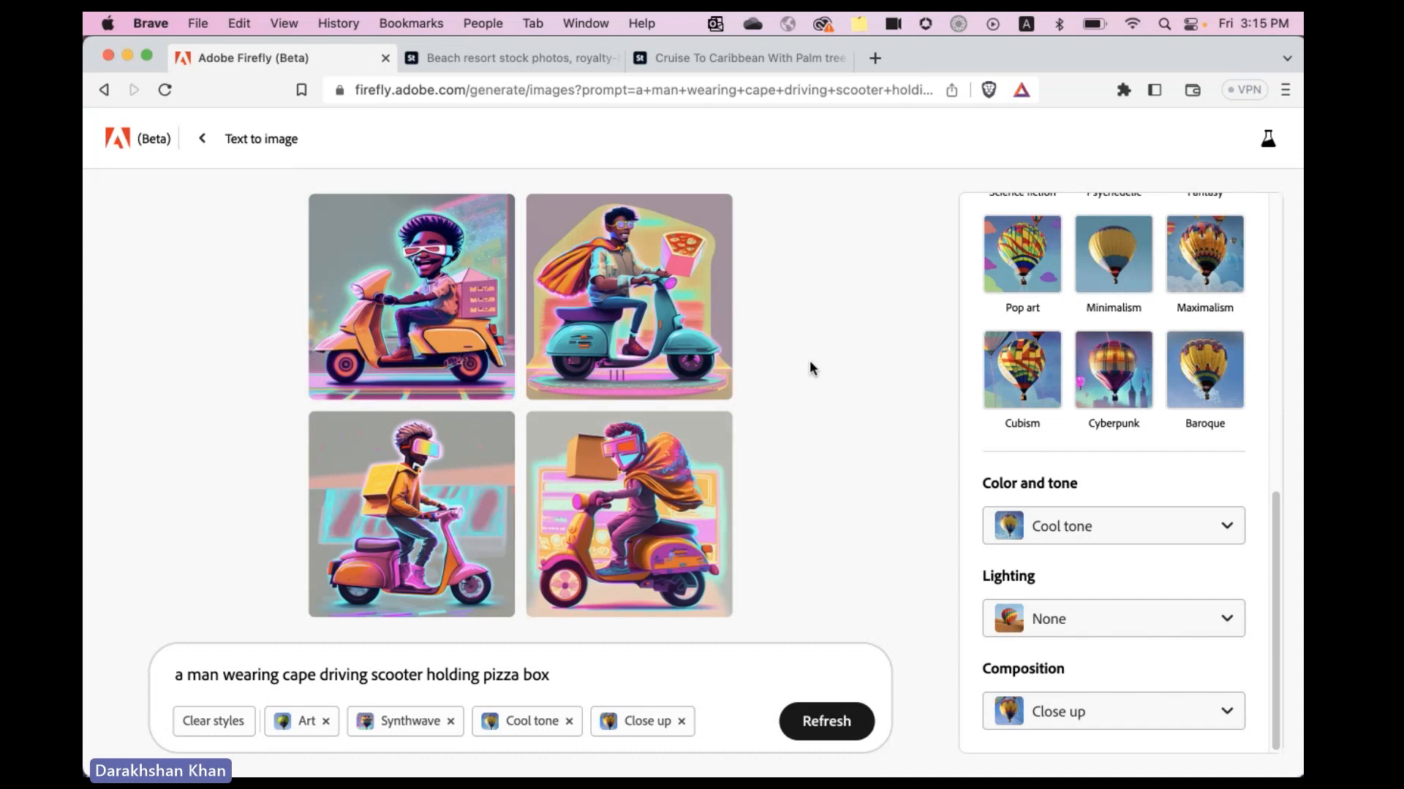
Clear all styles and generate images from the prompt "a woman driving scooter holding pizza box"
mouse_move(477, 273)
scroll(1097, 476, up, 10)
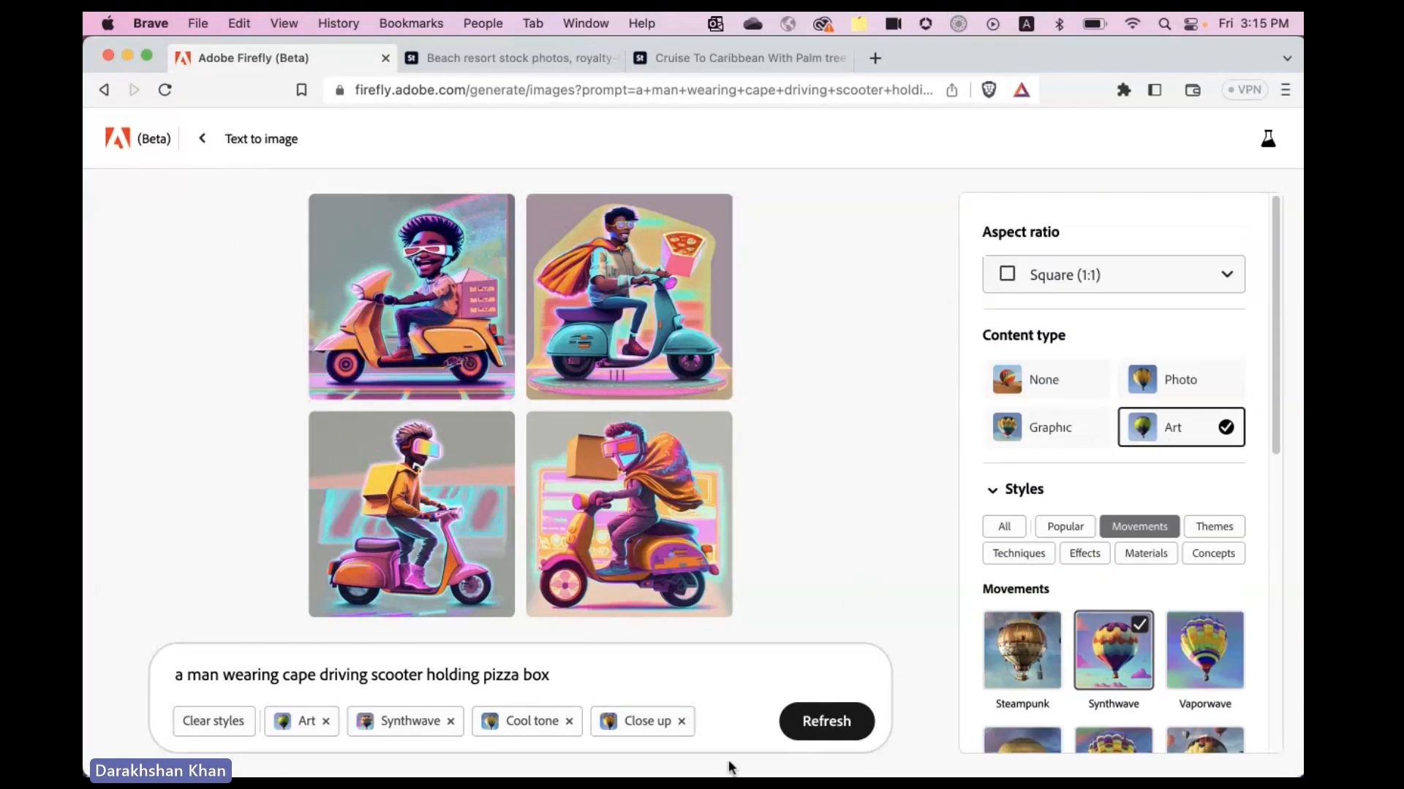
click(217, 724)
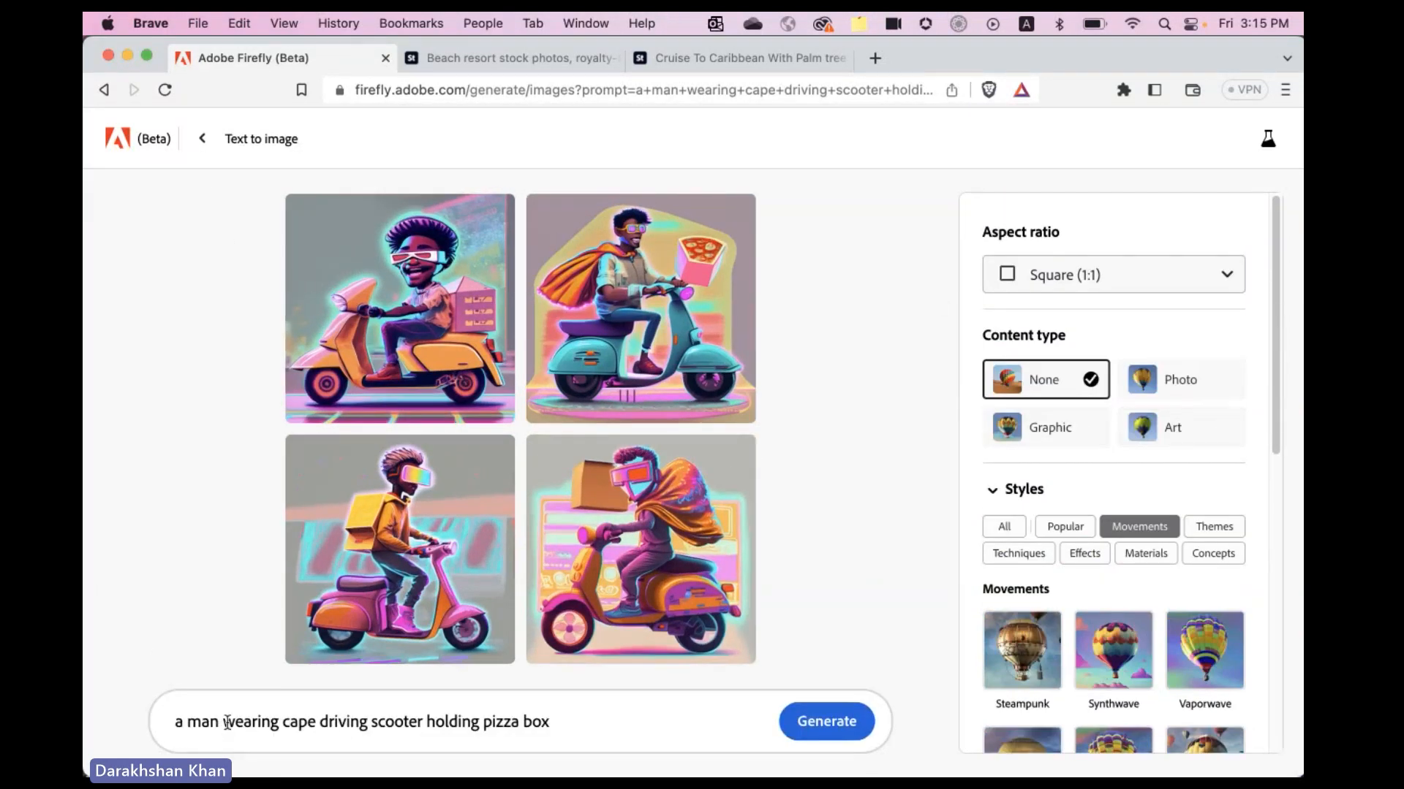
drag(307, 724, 186, 729)
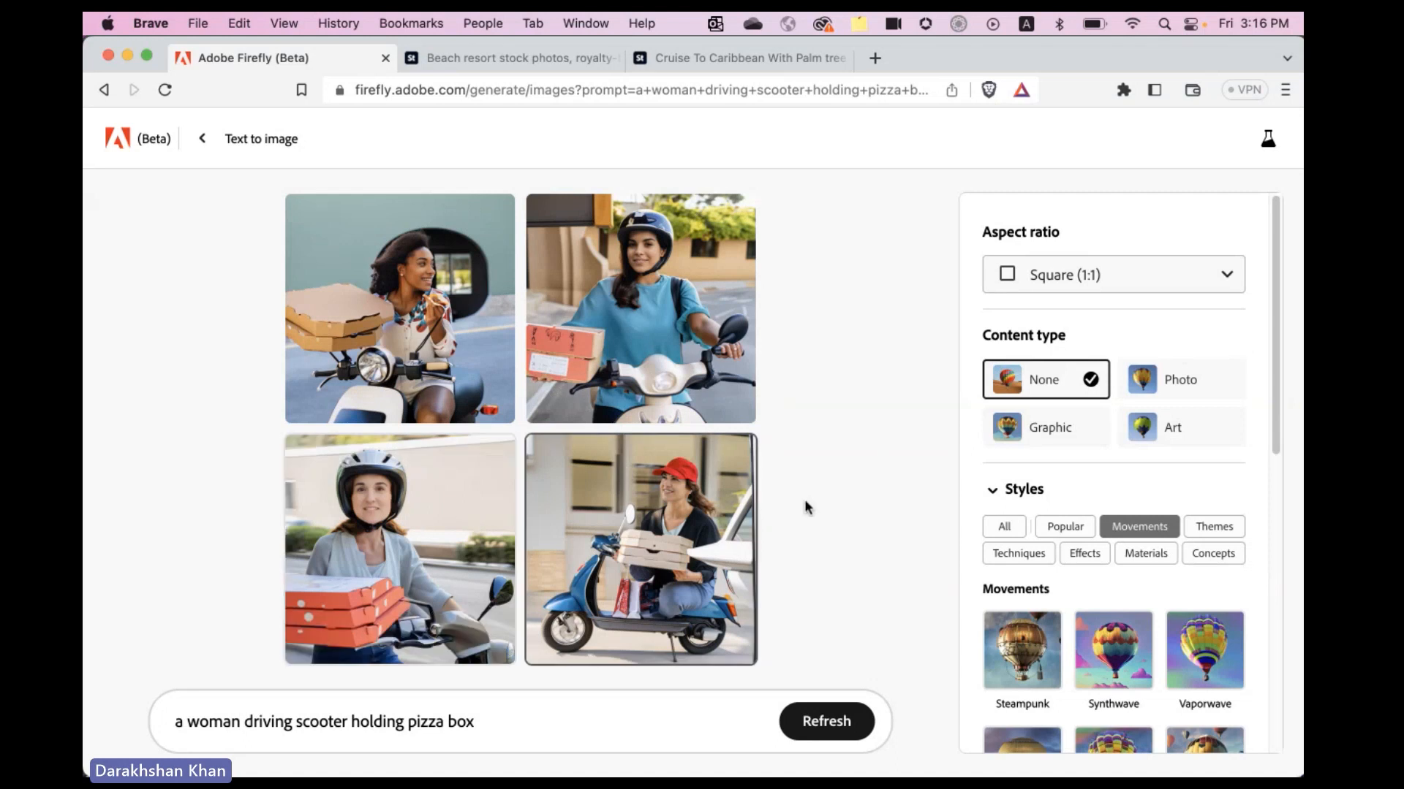
Set the content type to Art, add the Divine style from Concepts and generate the woman scooter images
click(1173, 430)
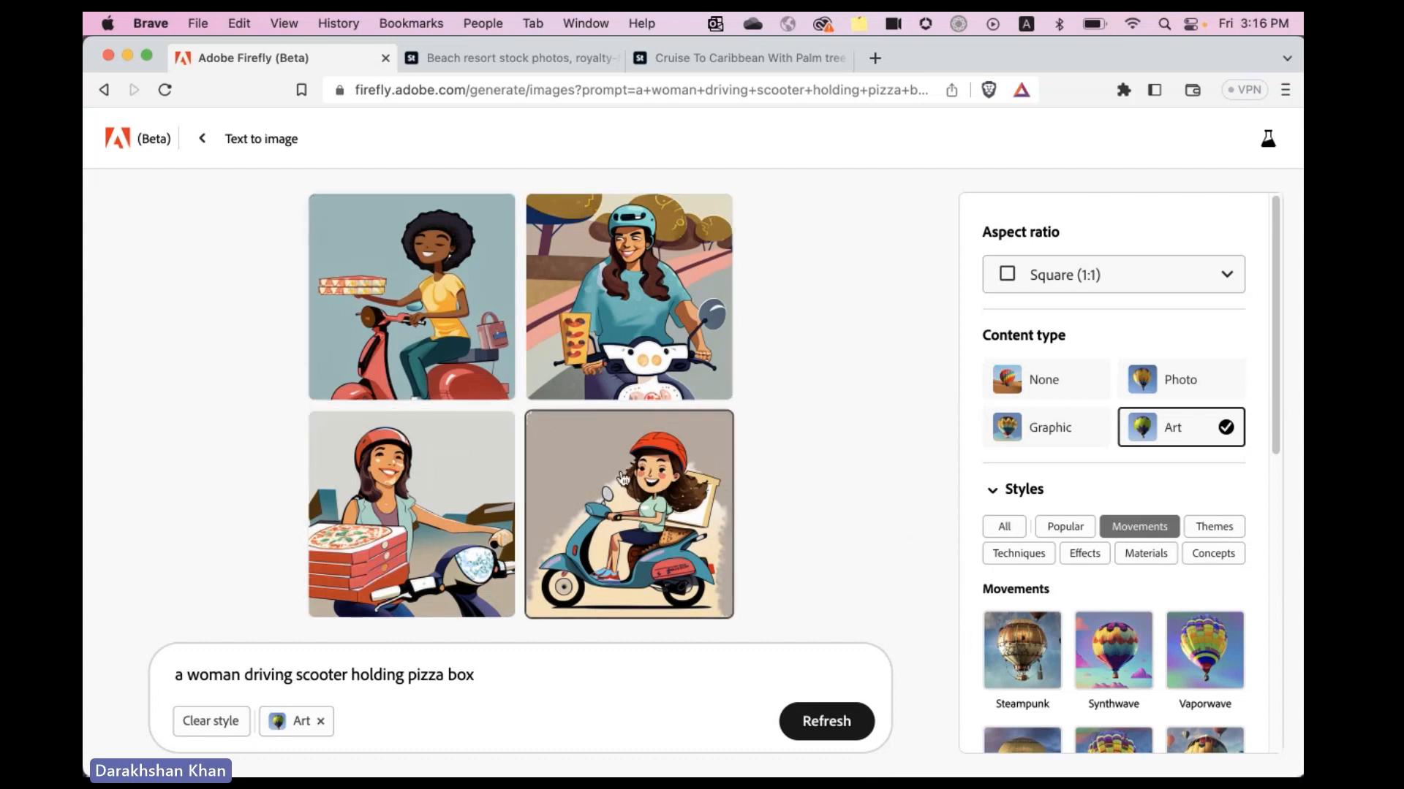
scroll(1096, 511, down, 5)
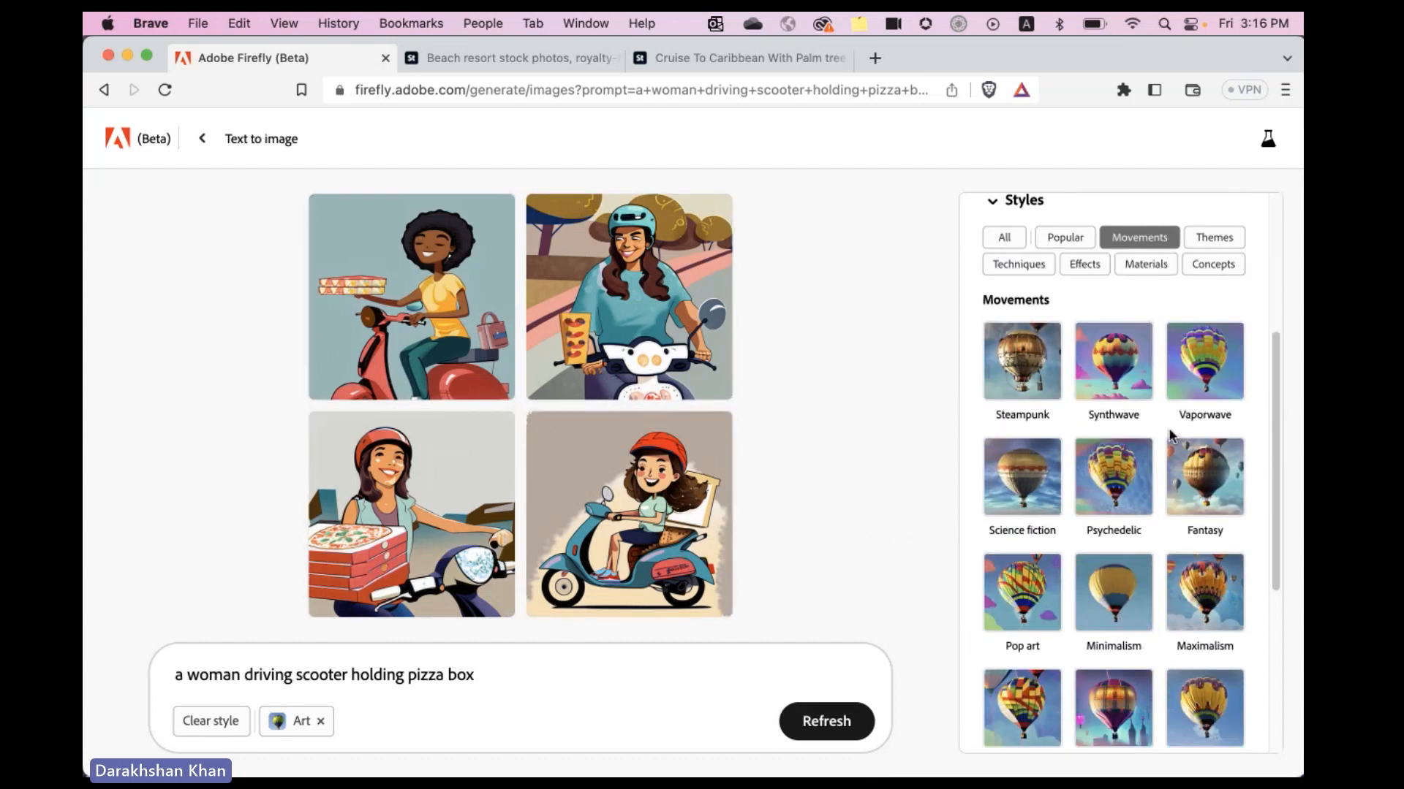
click(1211, 267)
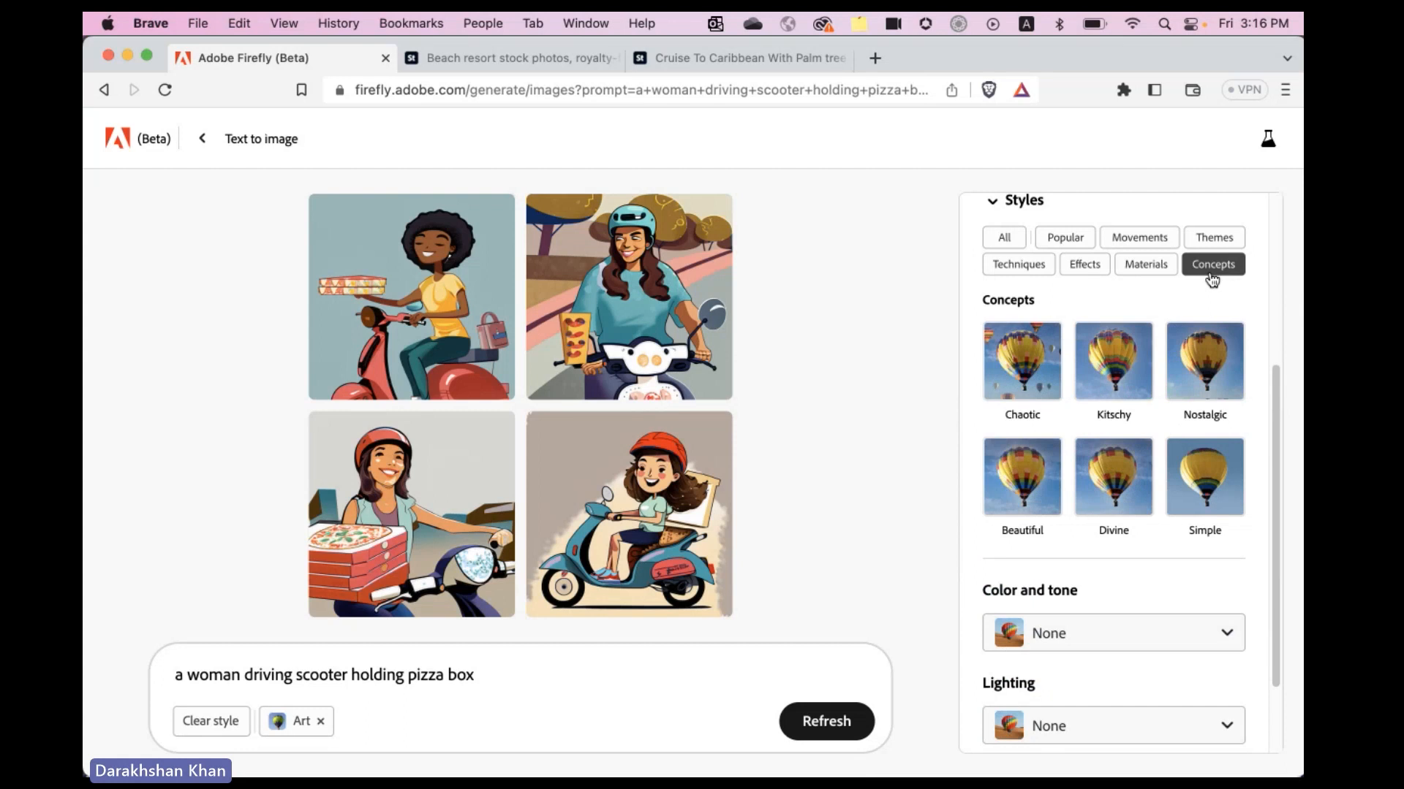
click(1119, 488)
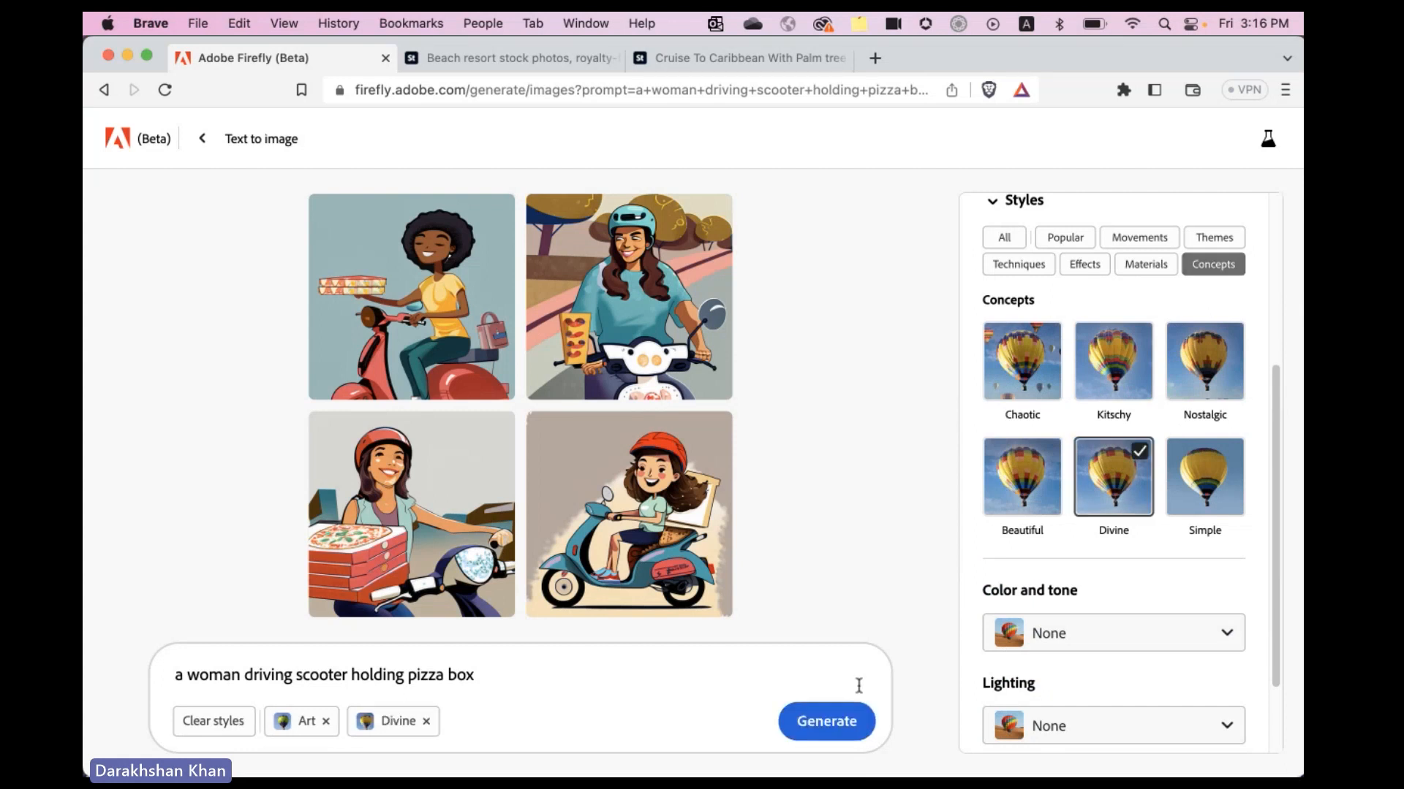
click(830, 724)
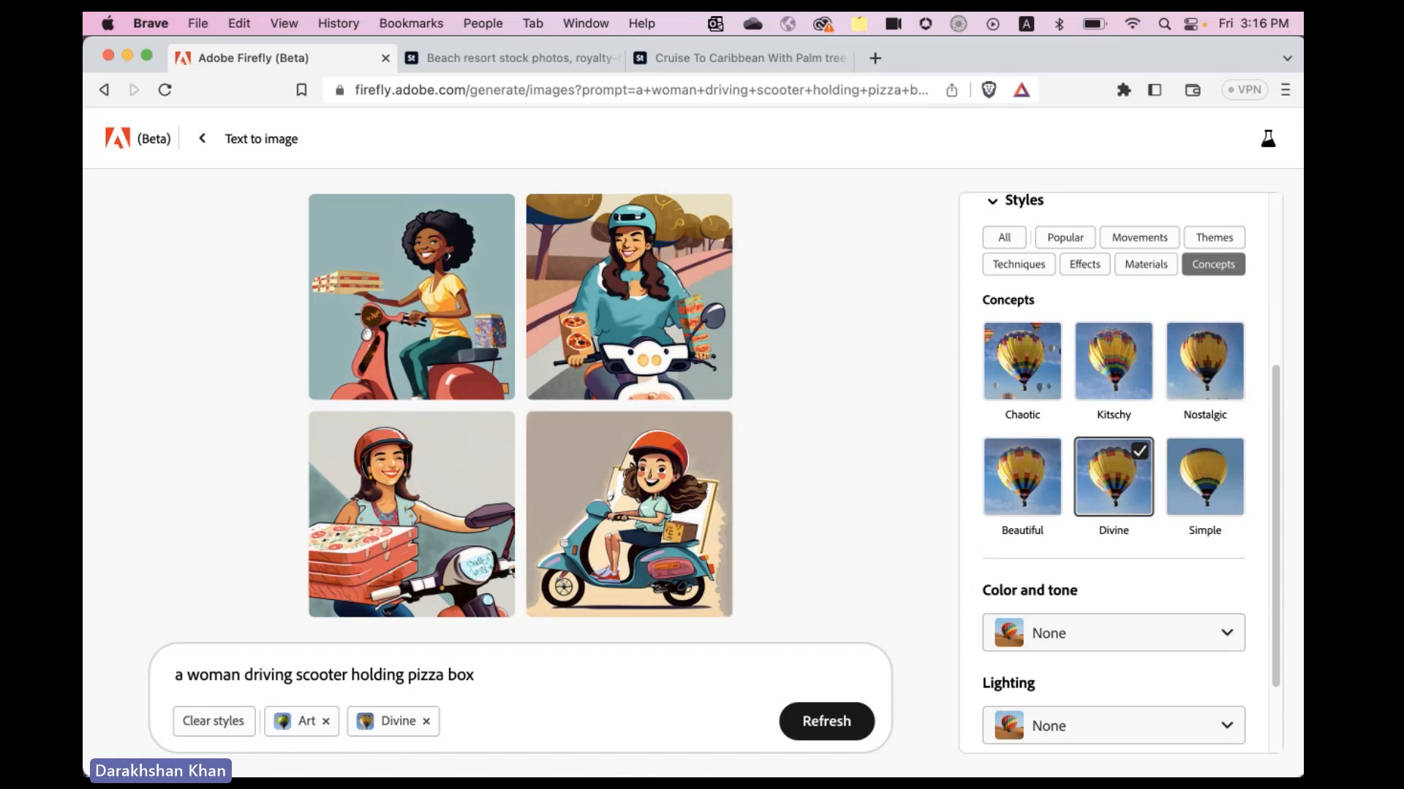
Switch to Photoshop (Beta), make the MoodBoard artboard in Food_Banner.psd visible and look closely at its scooter images
mouse_move(749, 771)
mouse_move(901, 777)
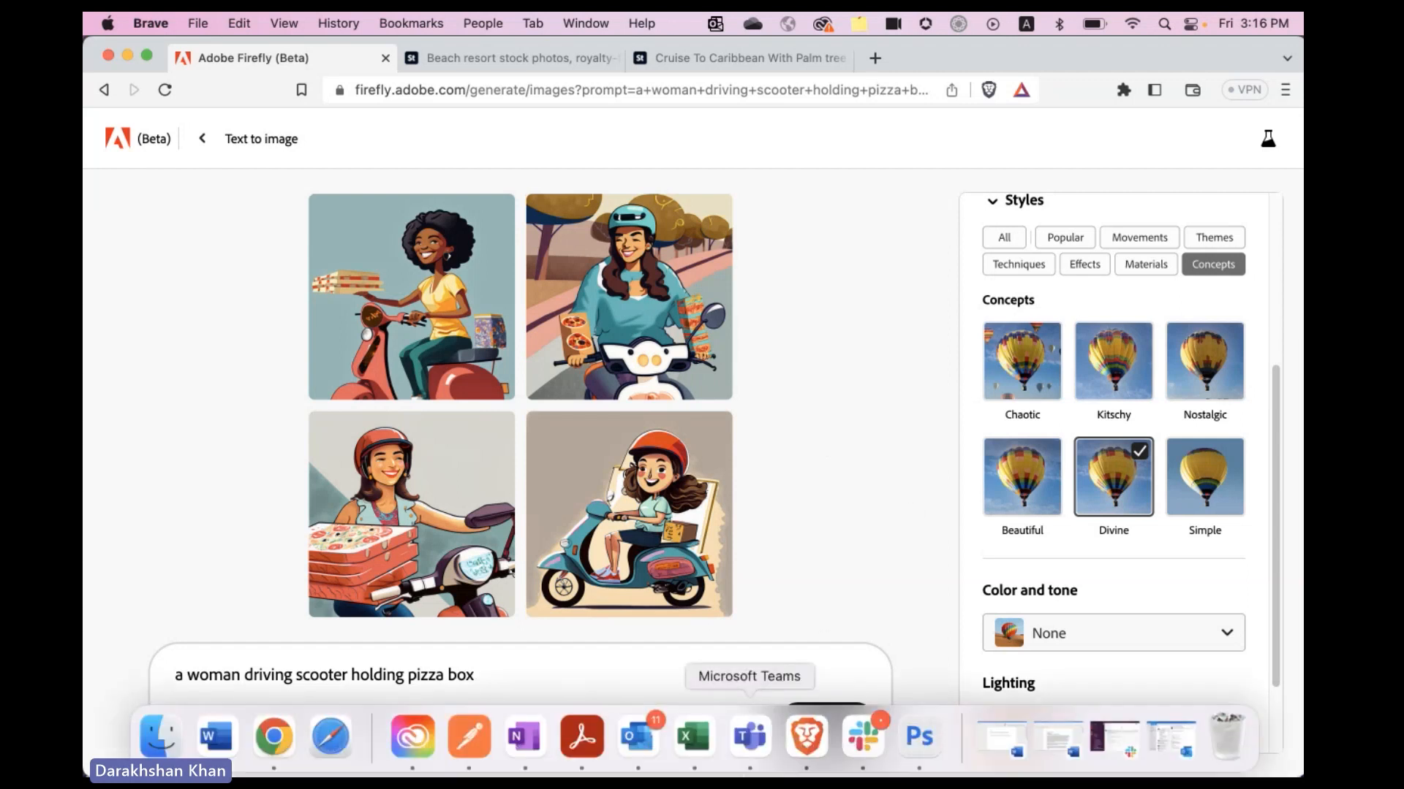
click(919, 738)
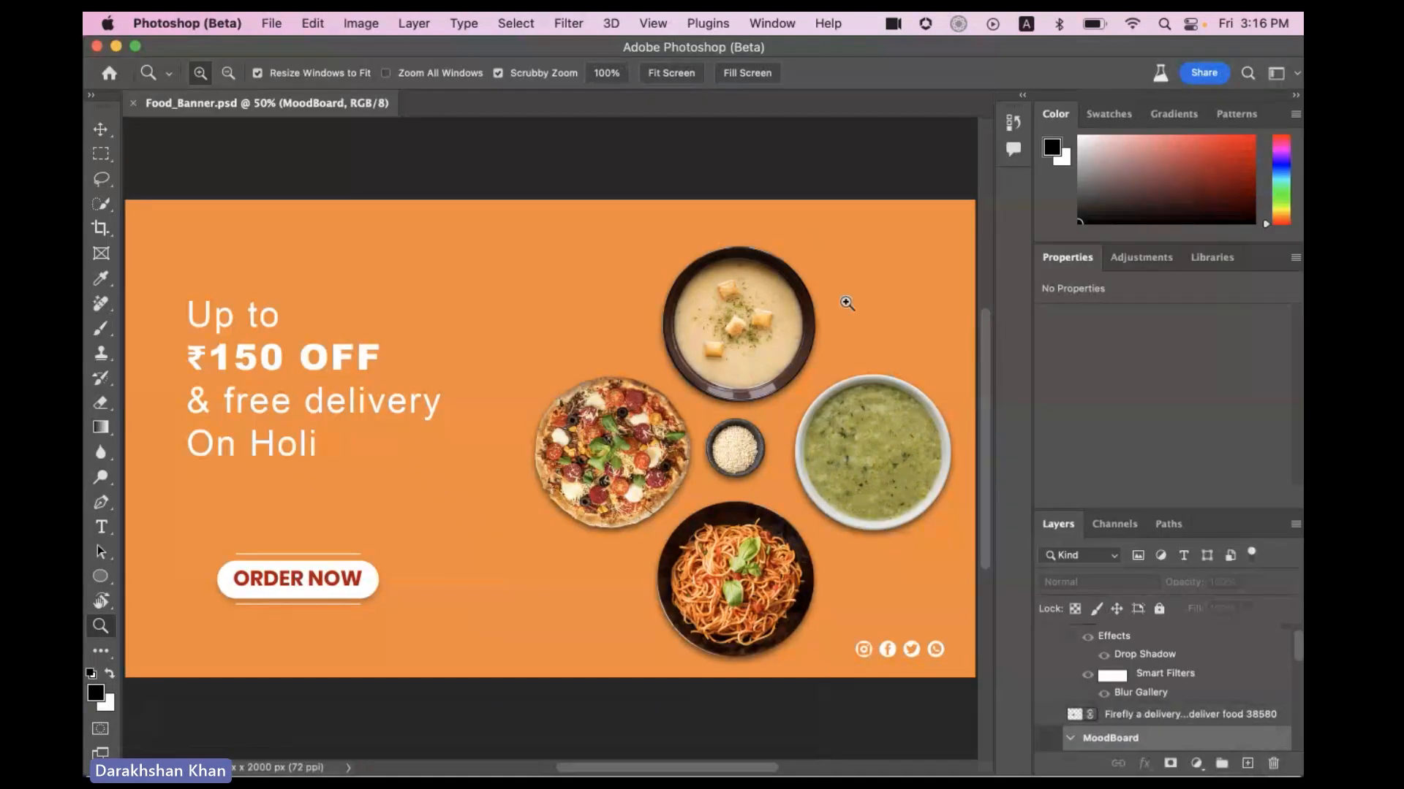
key(super+minus)
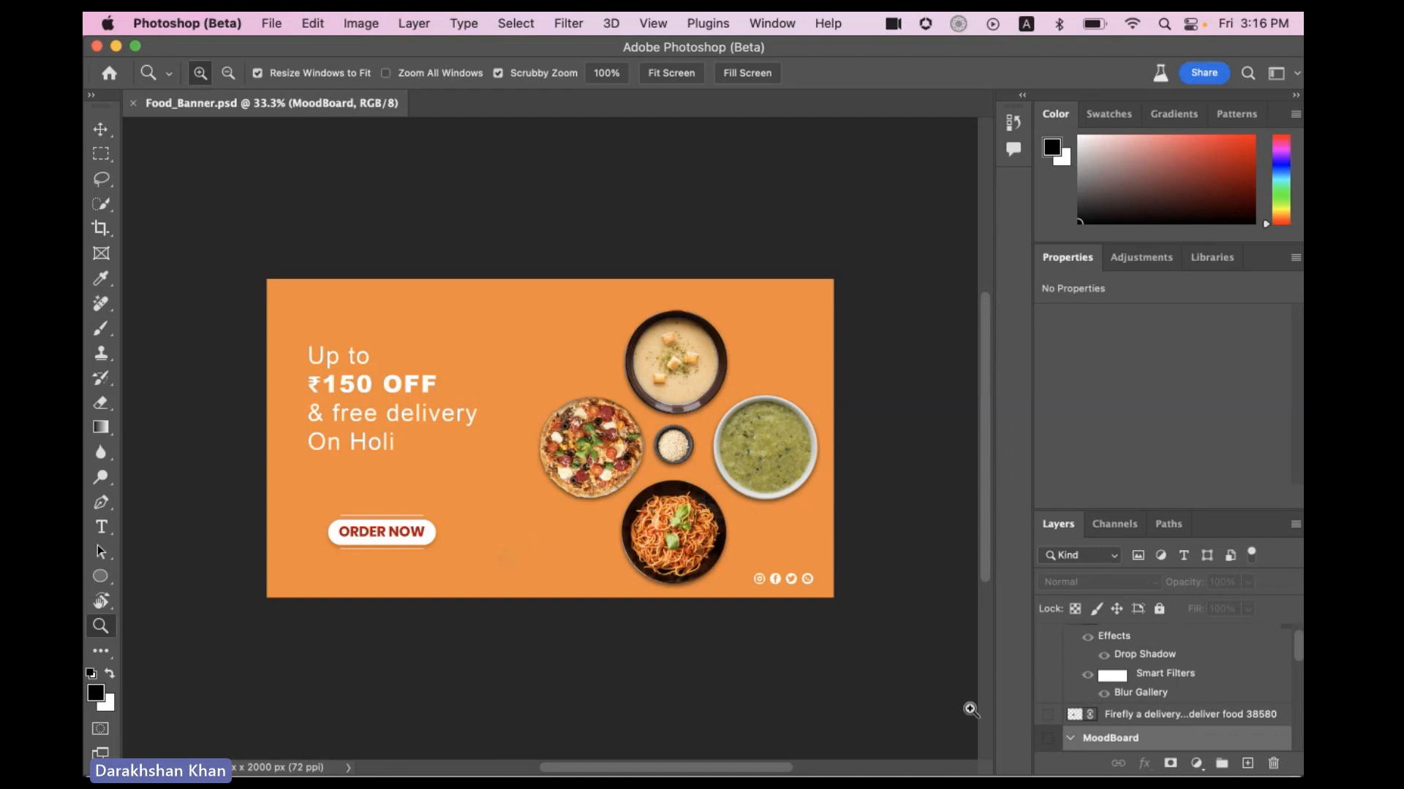
click(1049, 738)
drag(783, 473, 282, 420)
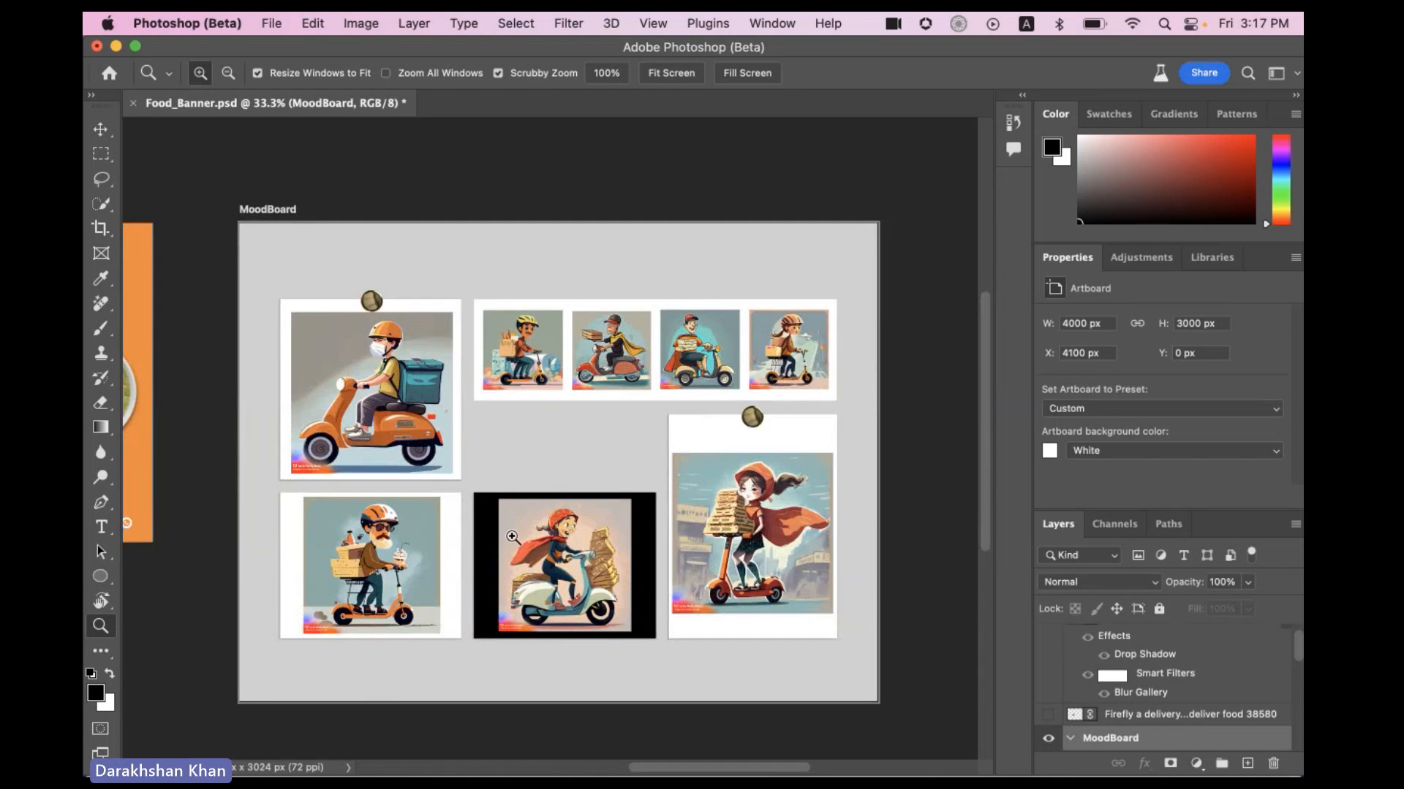
click(512, 537)
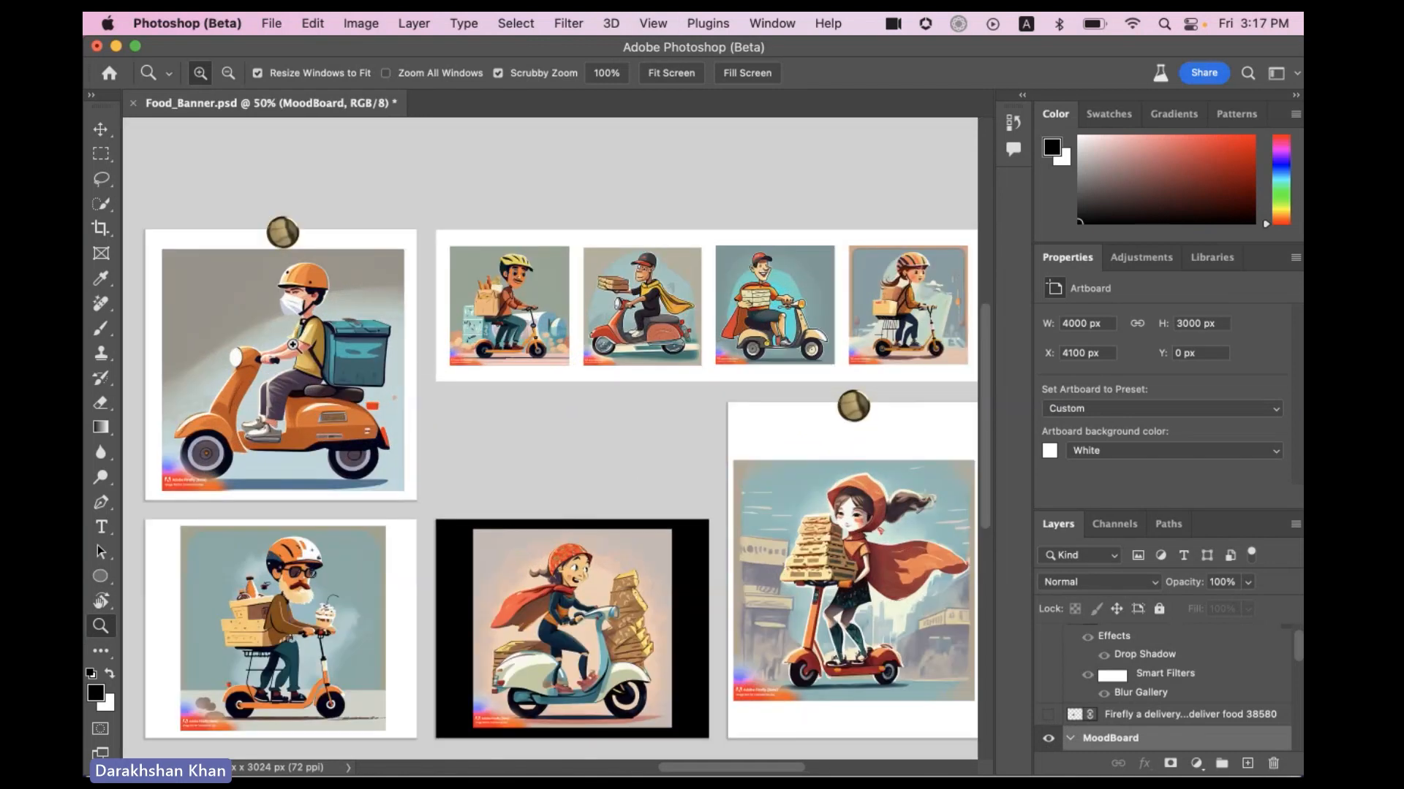
Make the Ellipse 1 shadow and the Firefly delivery rider layer visible on the orange food banner
scroll(302, 381, down, 1)
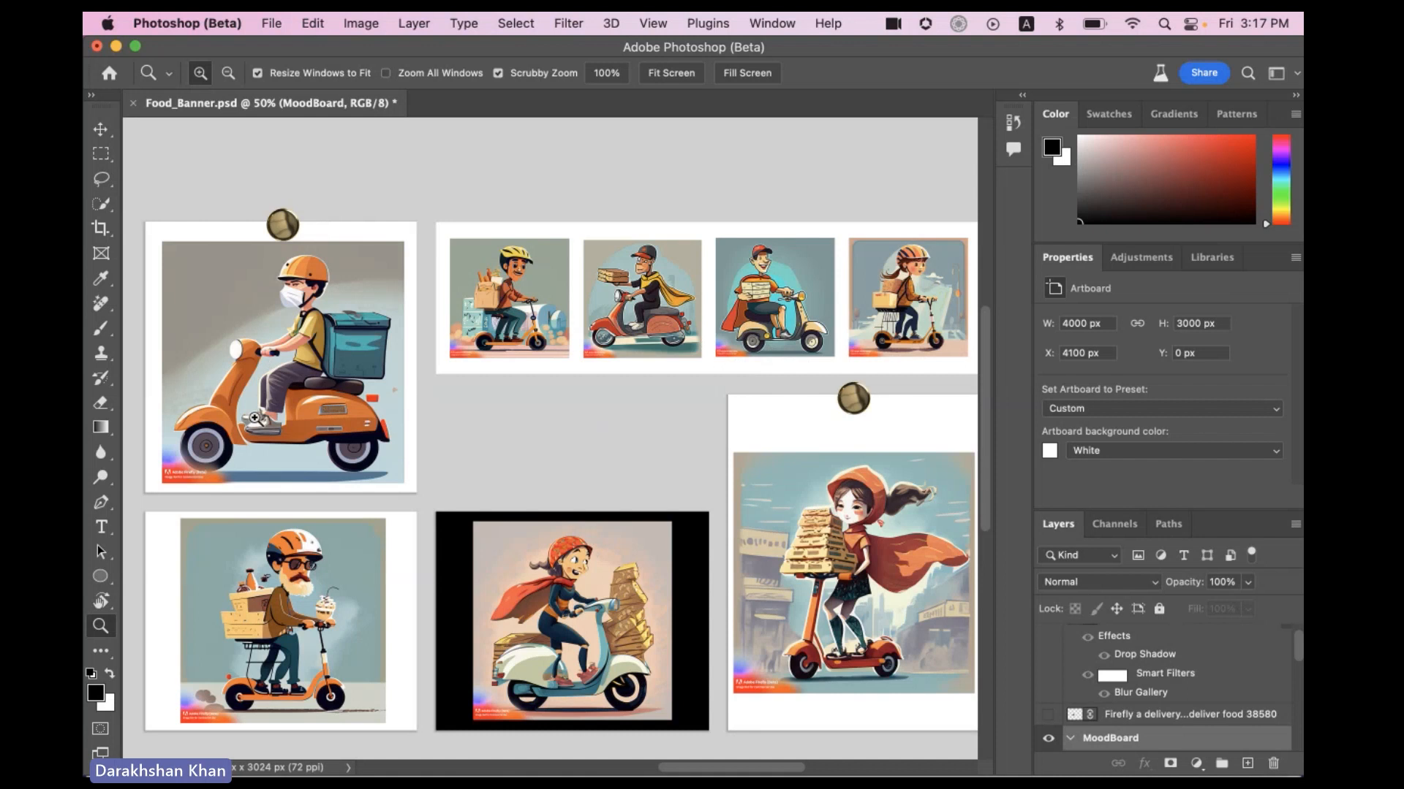
key(super+minus)
drag(254, 418, 704, 404)
scroll(1153, 680, up, 1)
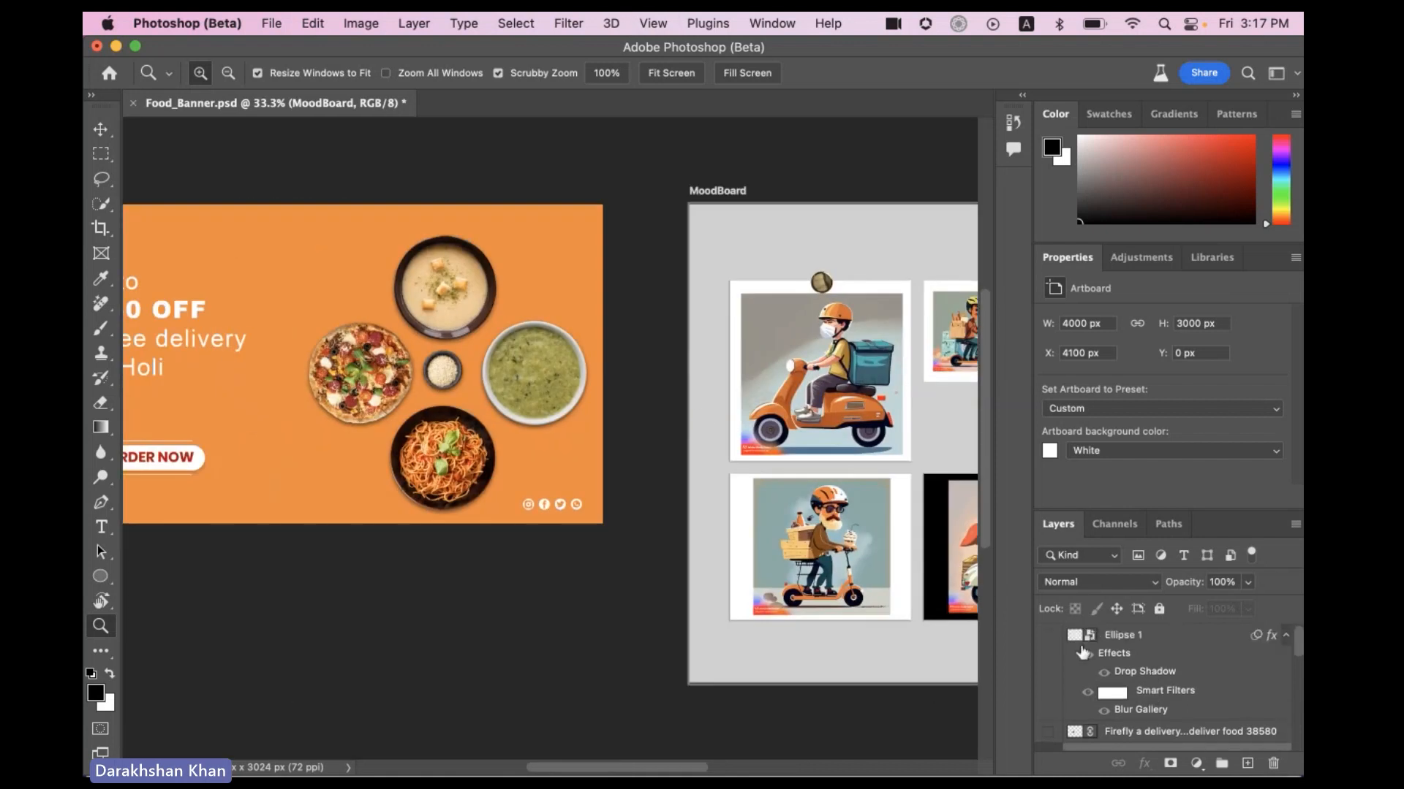
click(1047, 636)
scroll(391, 611, left, 5)
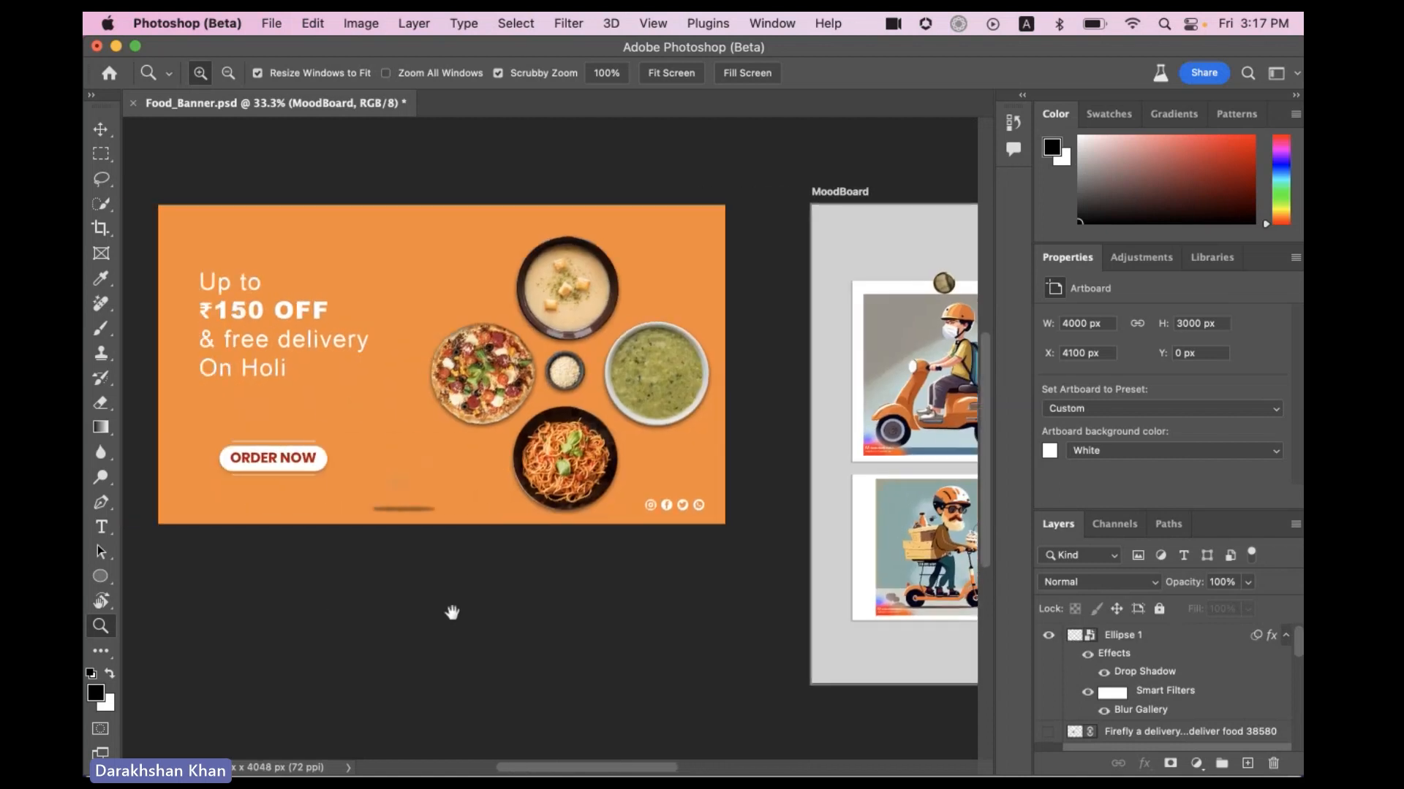
scroll(1106, 696, down, 2)
click(1047, 689)
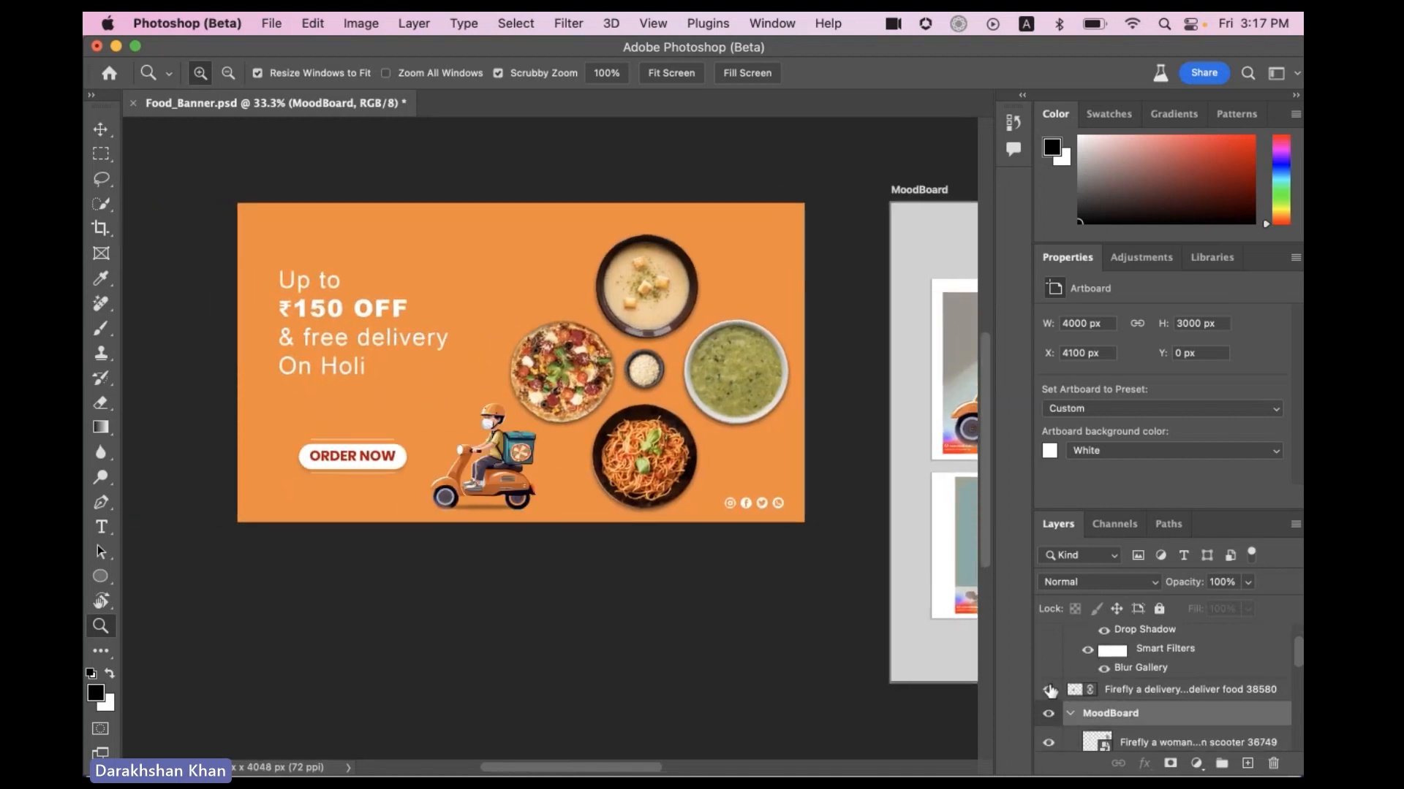
Compare the scooter rider placed on the food banner with its source image on the MoodBoard artboard
click(484, 415)
click(484, 415)
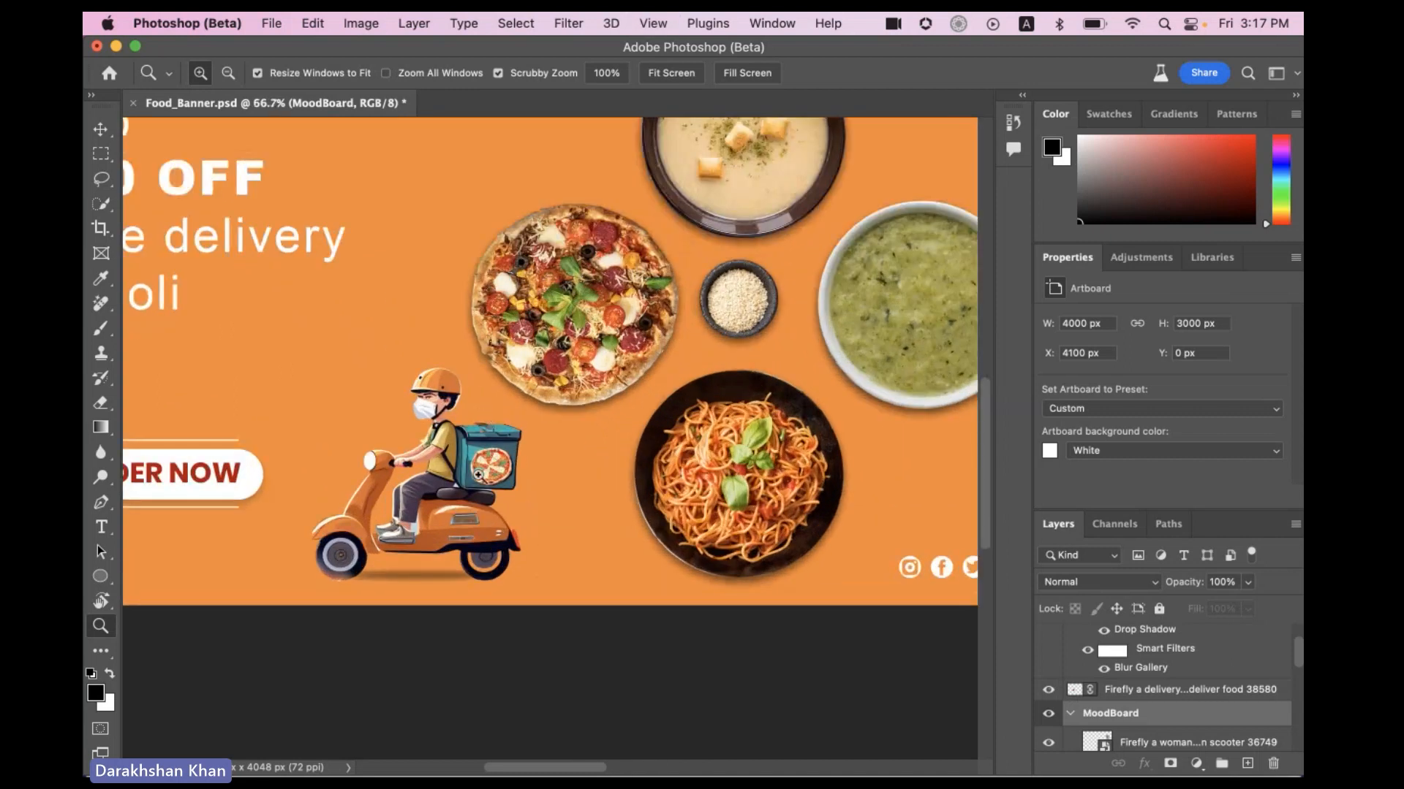
drag(773, 430, 329, 621)
drag(687, 601, 724, 309)
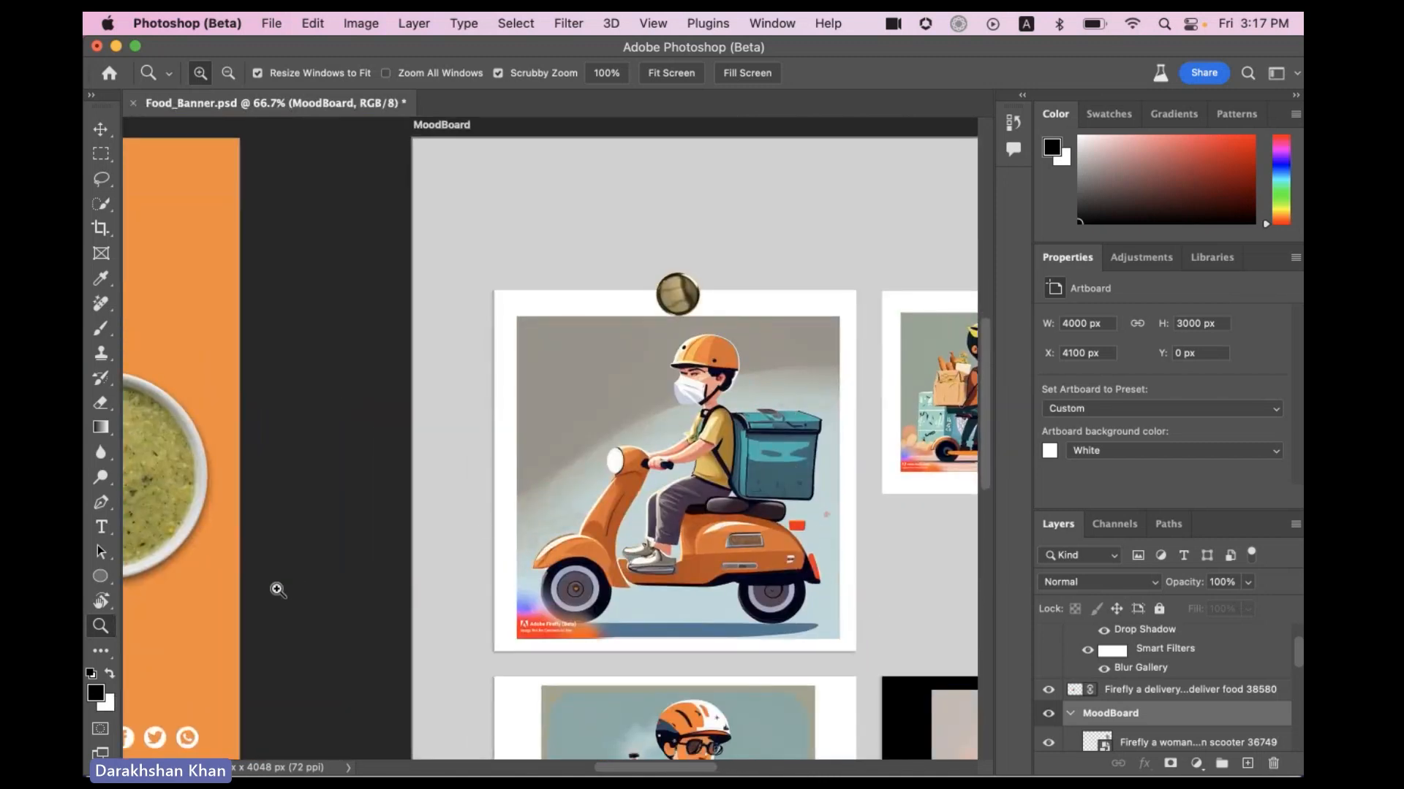
drag(251, 570, 673, 485)
drag(245, 569, 488, 567)
drag(258, 515, 527, 614)
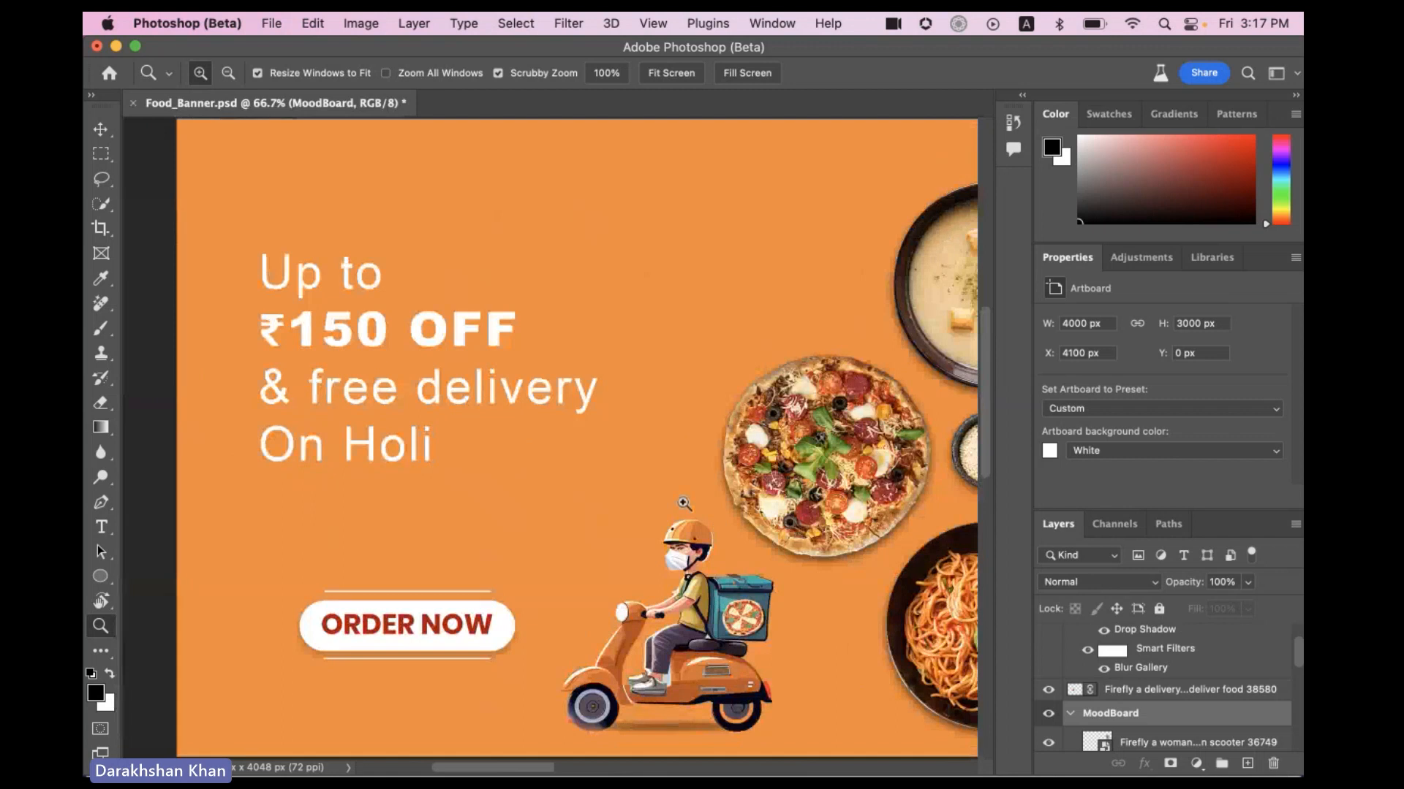
Switch to Adobe Firefly in Brave and remove the Divine and Art styles from the woman scooter prompt
mouse_move(329, 742)
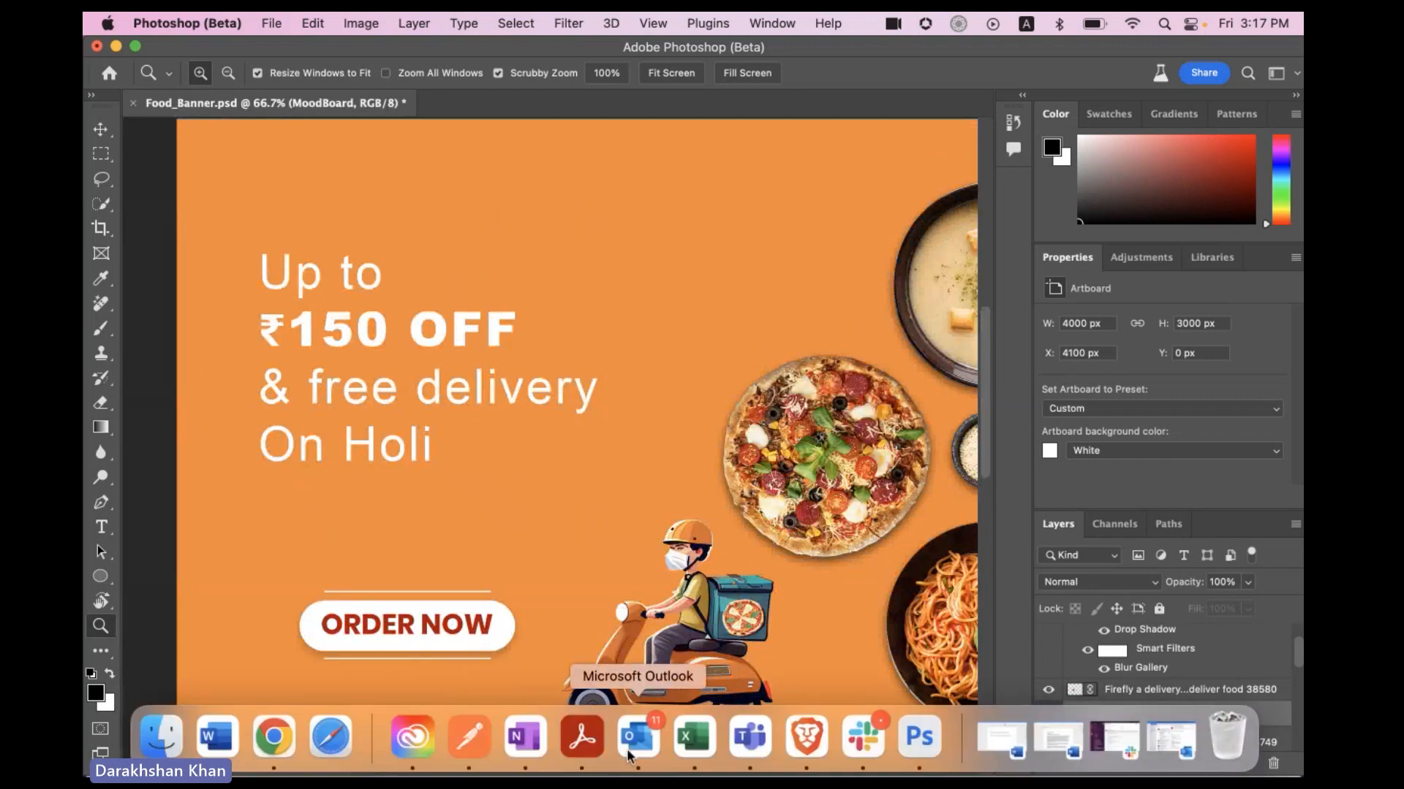
click(808, 745)
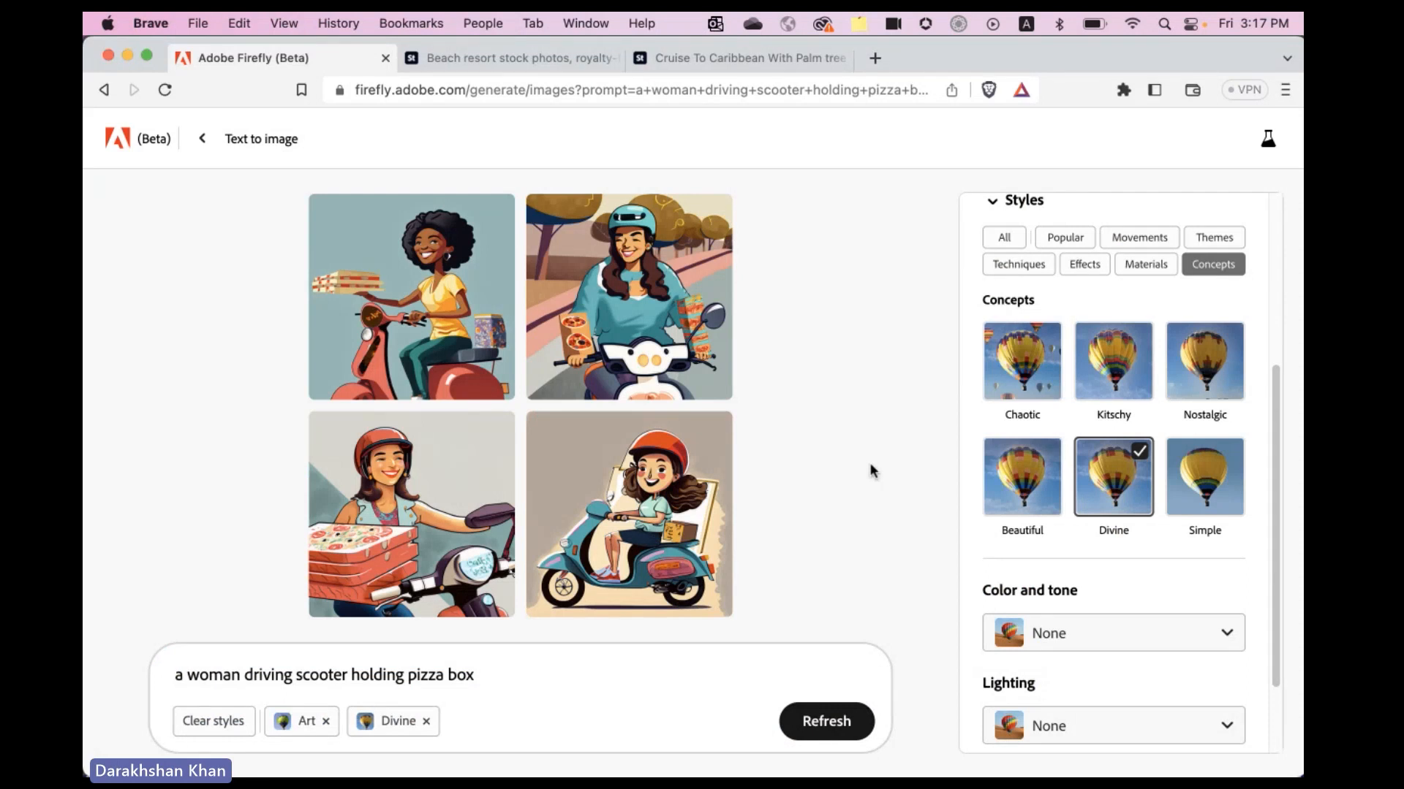
scroll(1071, 537, up, 4)
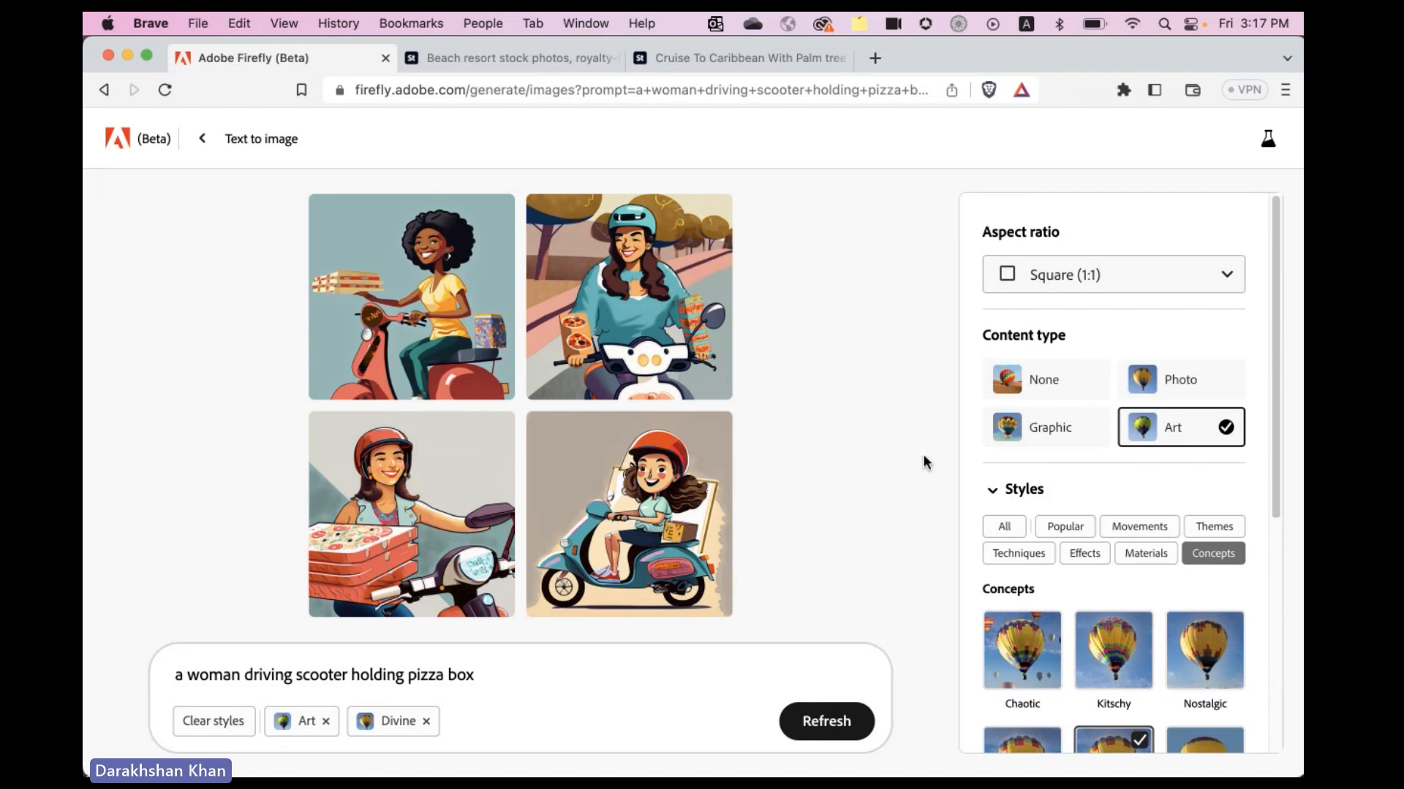
click(426, 721)
click(319, 722)
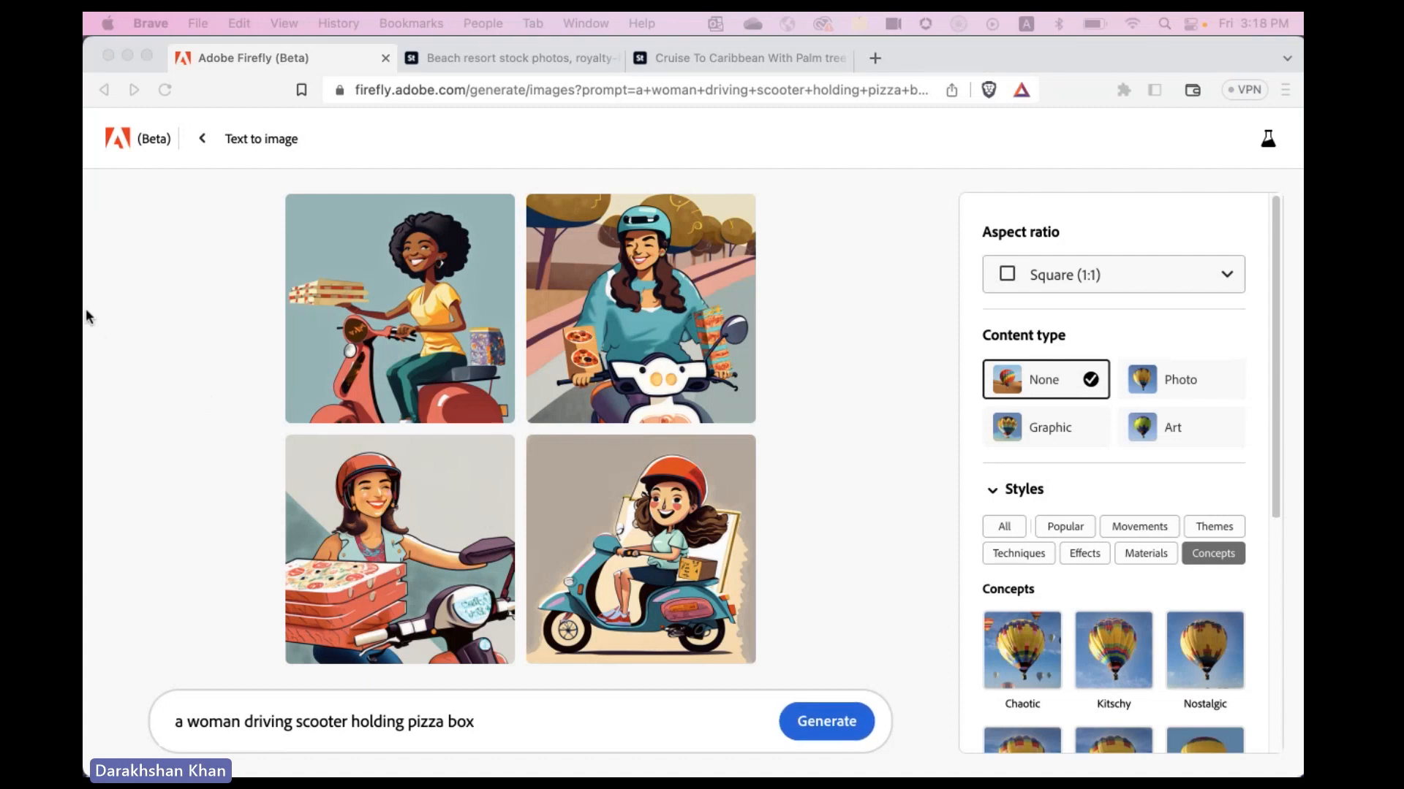
click(480, 725)
Return to the Firefly home page and open the Text to image feature
click(202, 139)
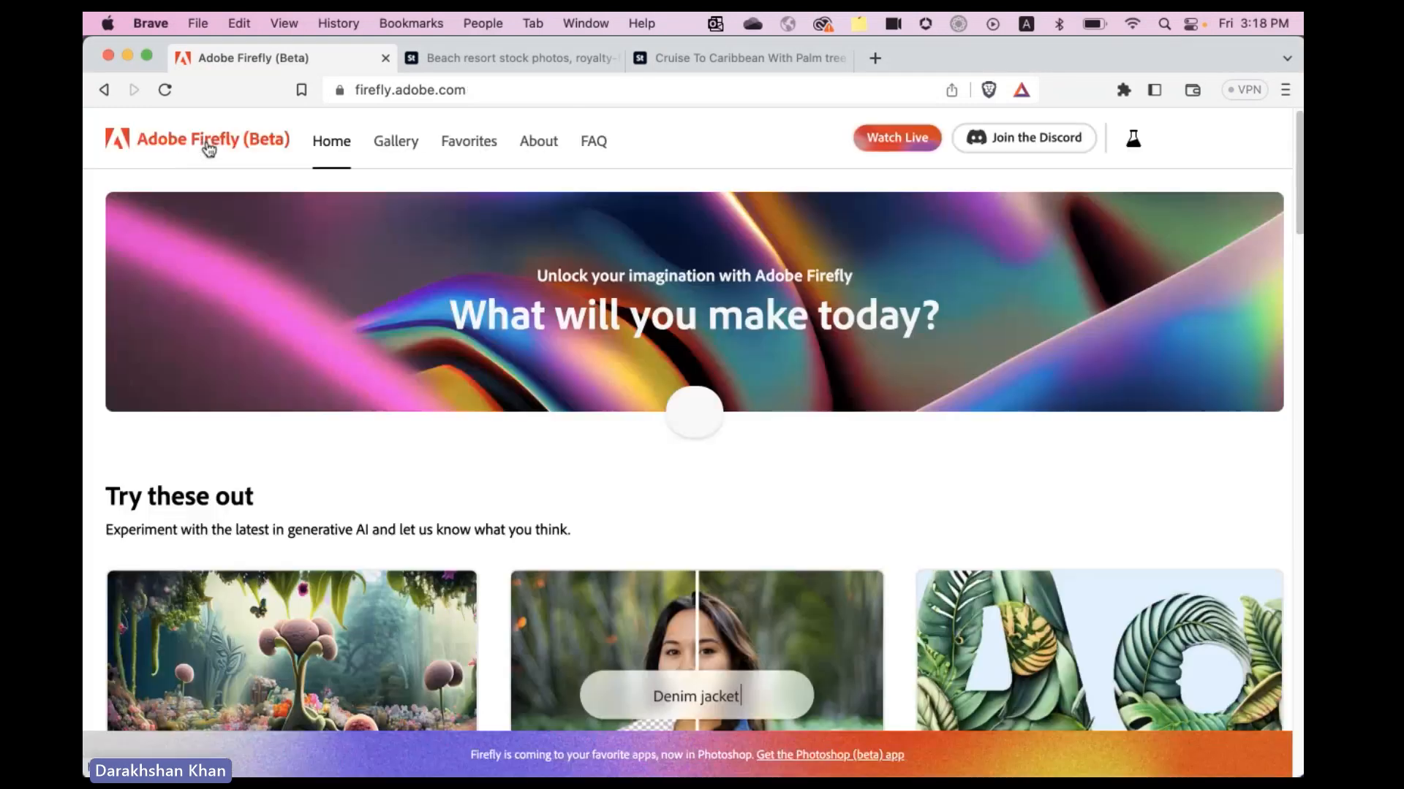
scroll(646, 469, down, 10)
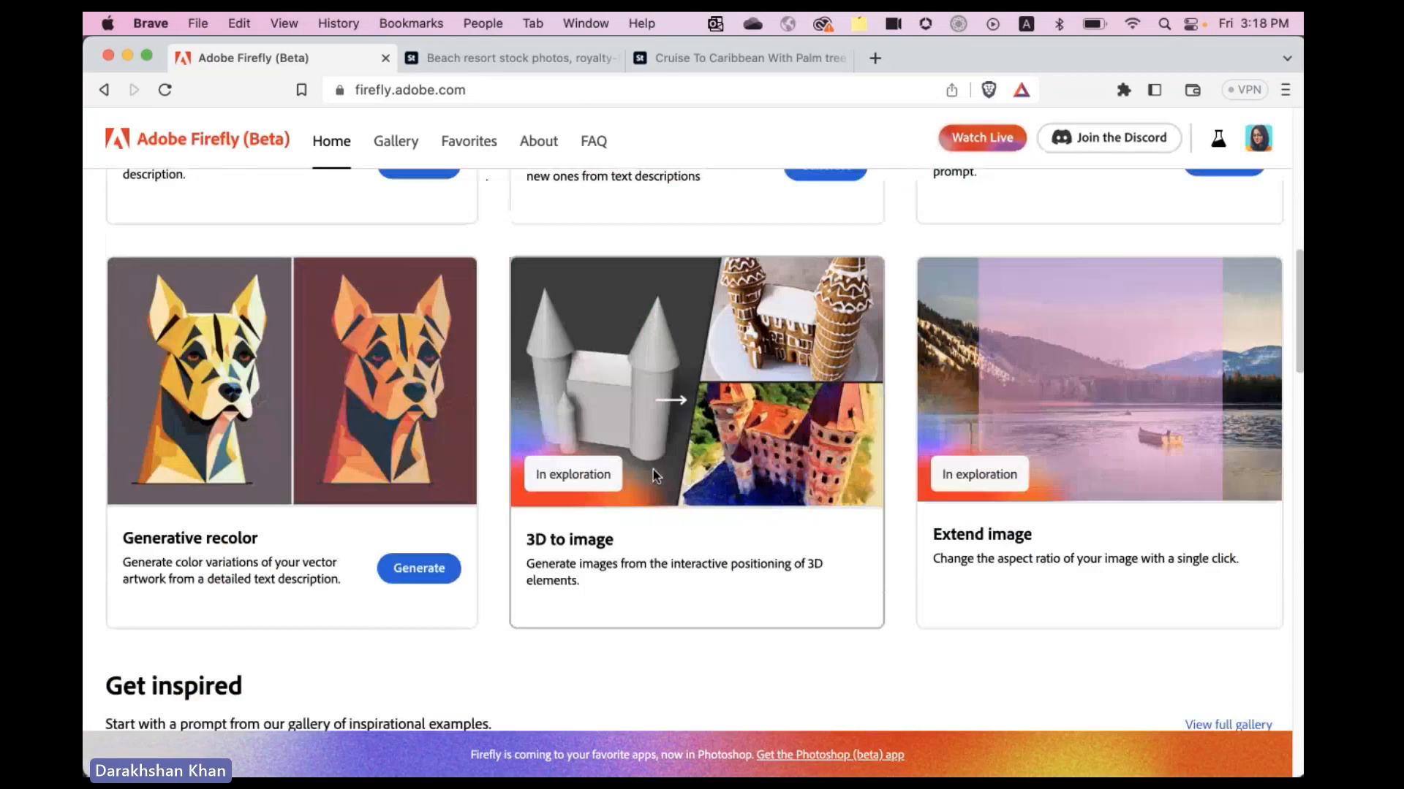
scroll(652, 469, up, 5)
click(392, 431)
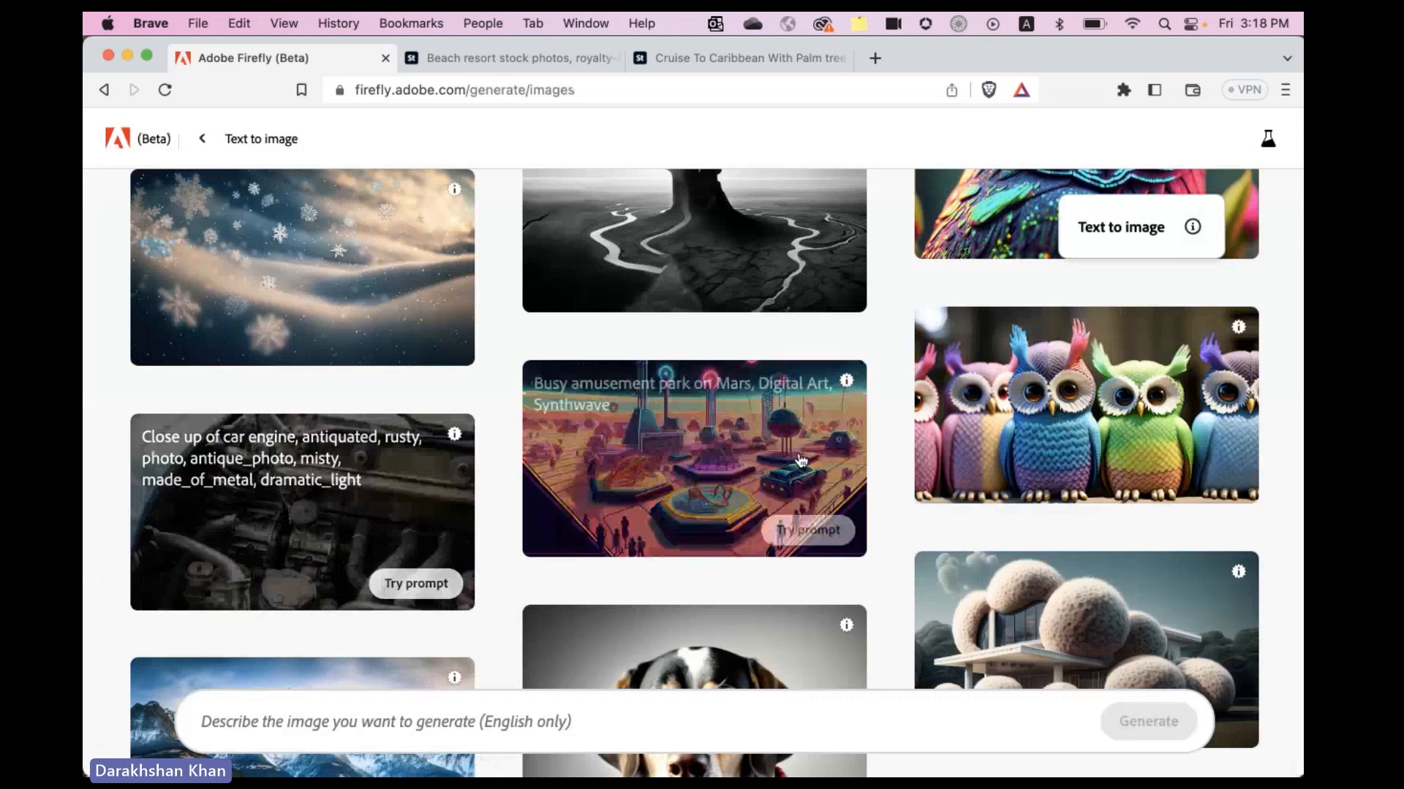
Browse the Text to image gallery and examine its sample images and their prompts
scroll(800, 459, down, 15)
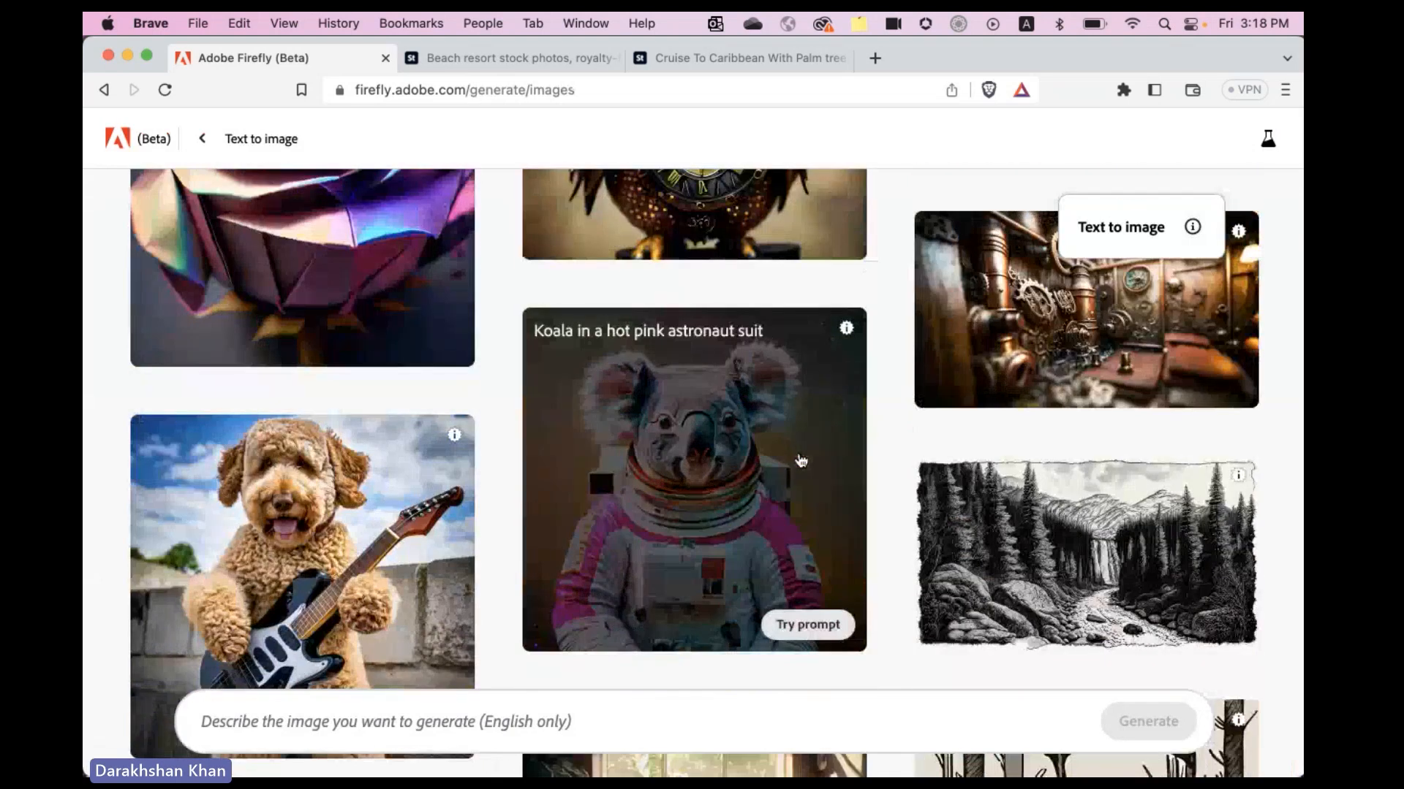
scroll(800, 459, up, 5)
scroll(800, 459, up, 8)
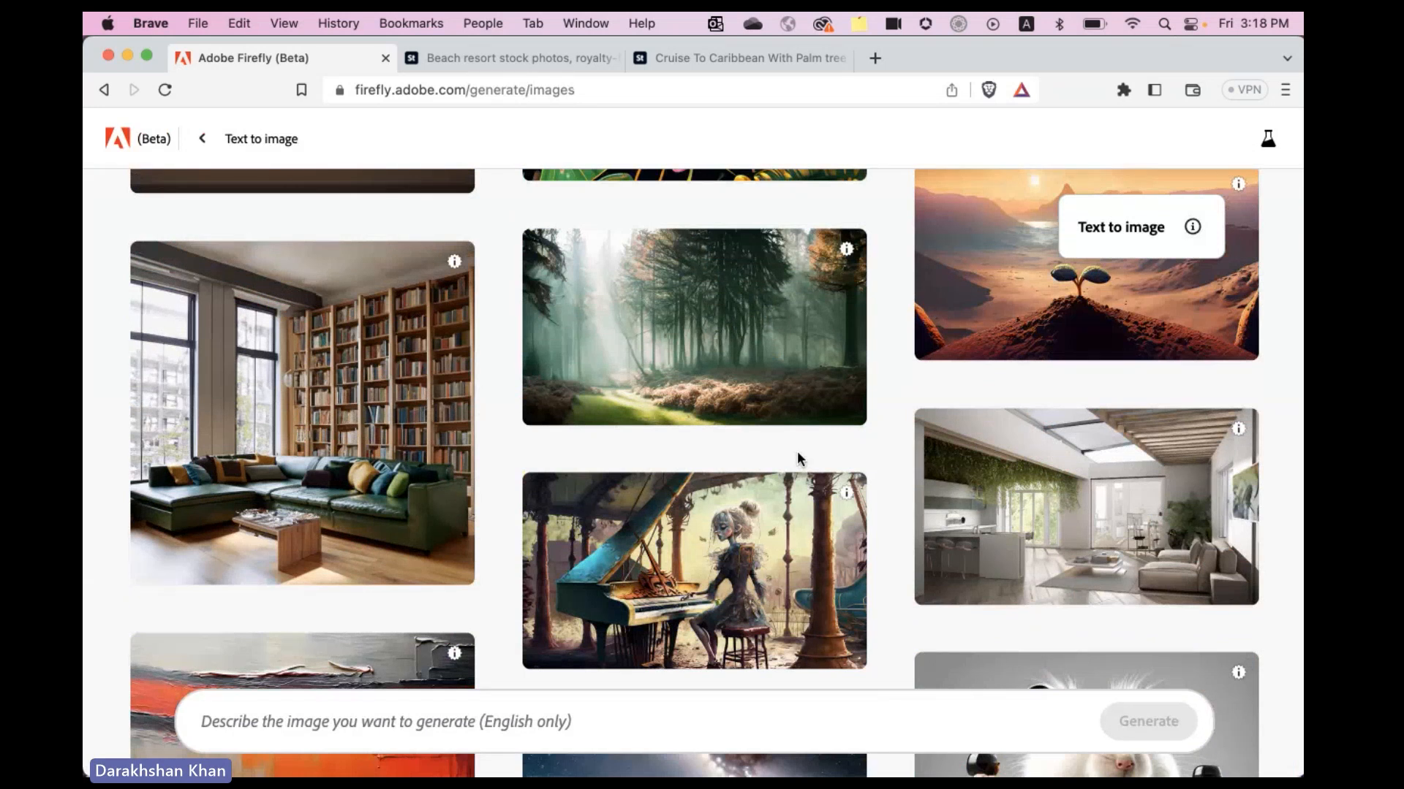
scroll(797, 450, up, 10)
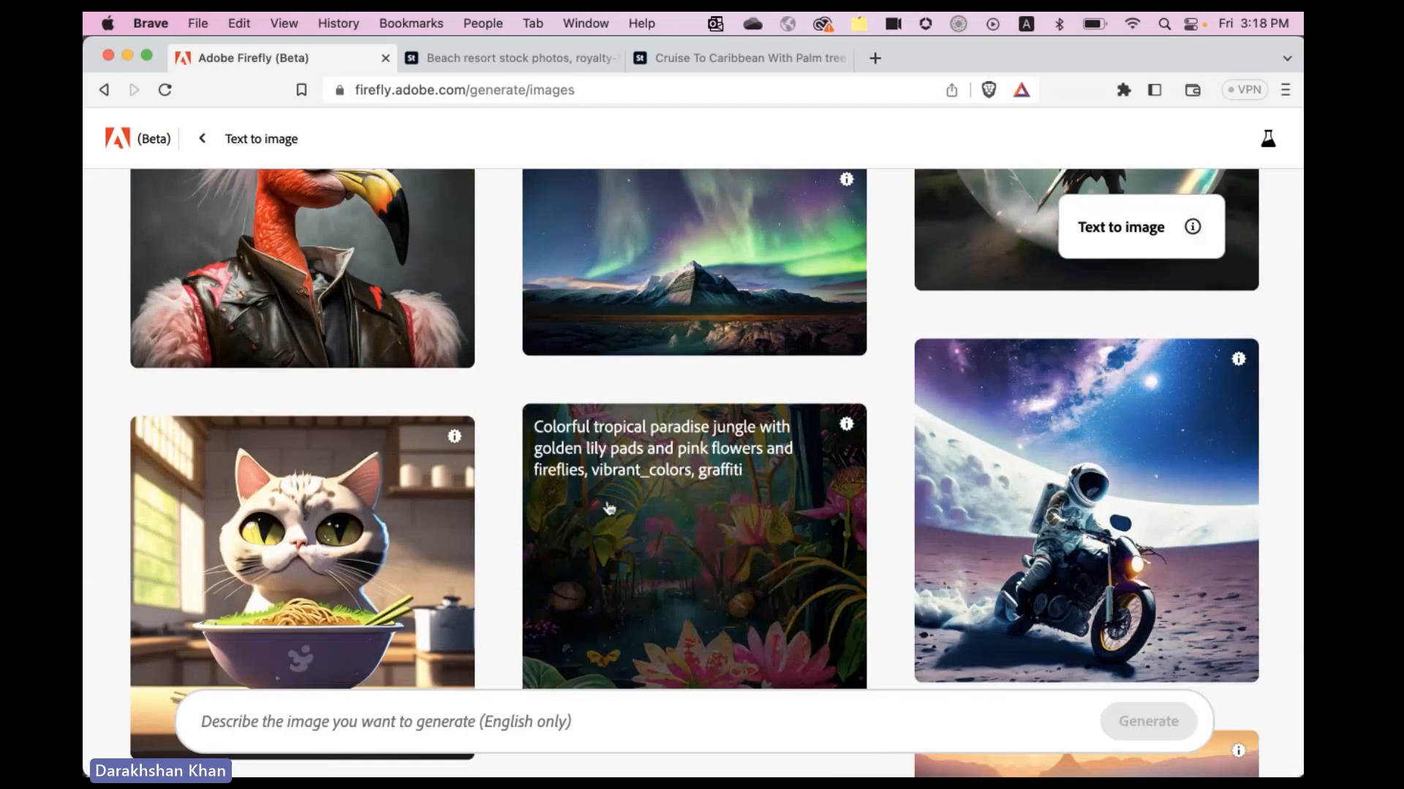
scroll(609, 508, up, 4)
scroll(605, 502, up, 5)
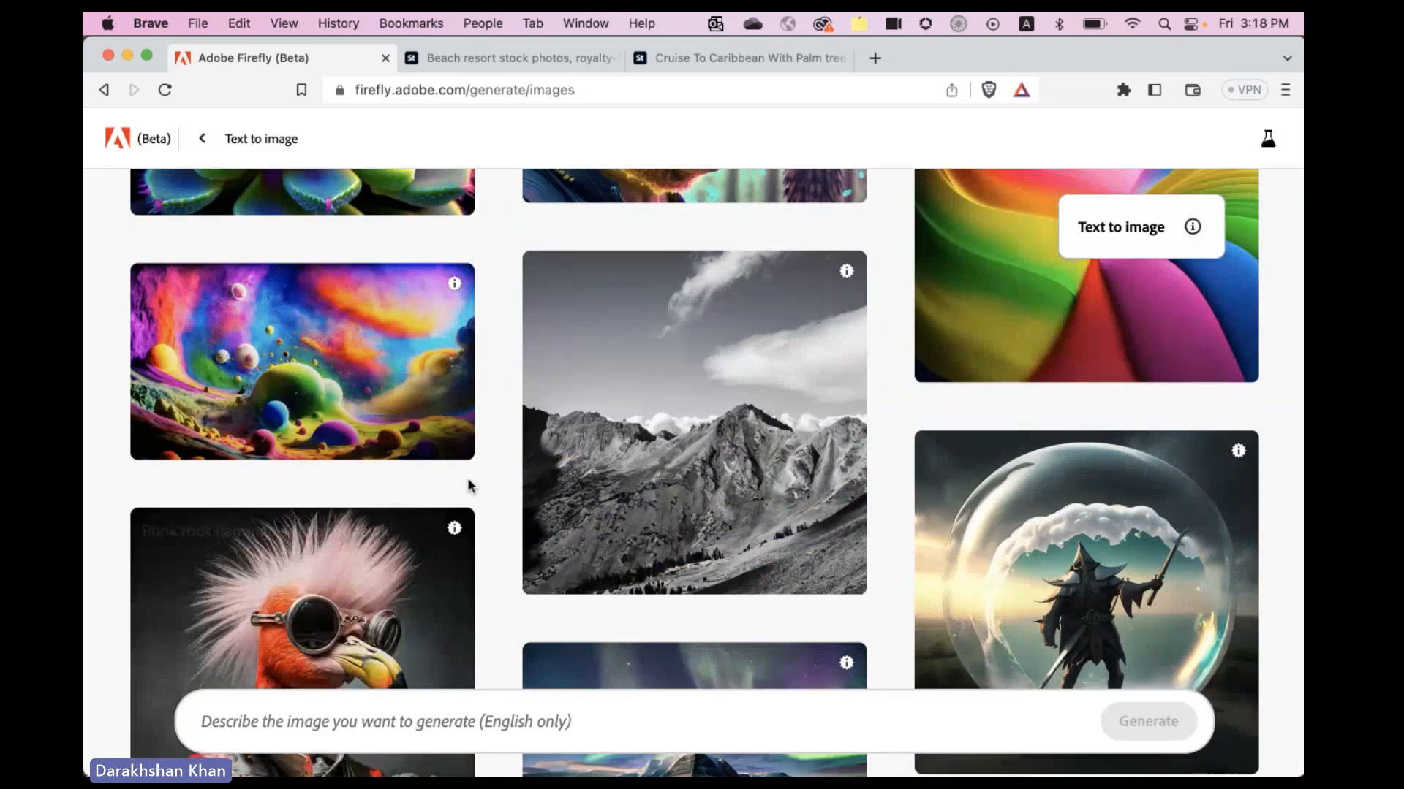
scroll(470, 486, up, 5)
scroll(471, 486, down, 8)
scroll(471, 488, down, 15)
scroll(470, 487, down, 7)
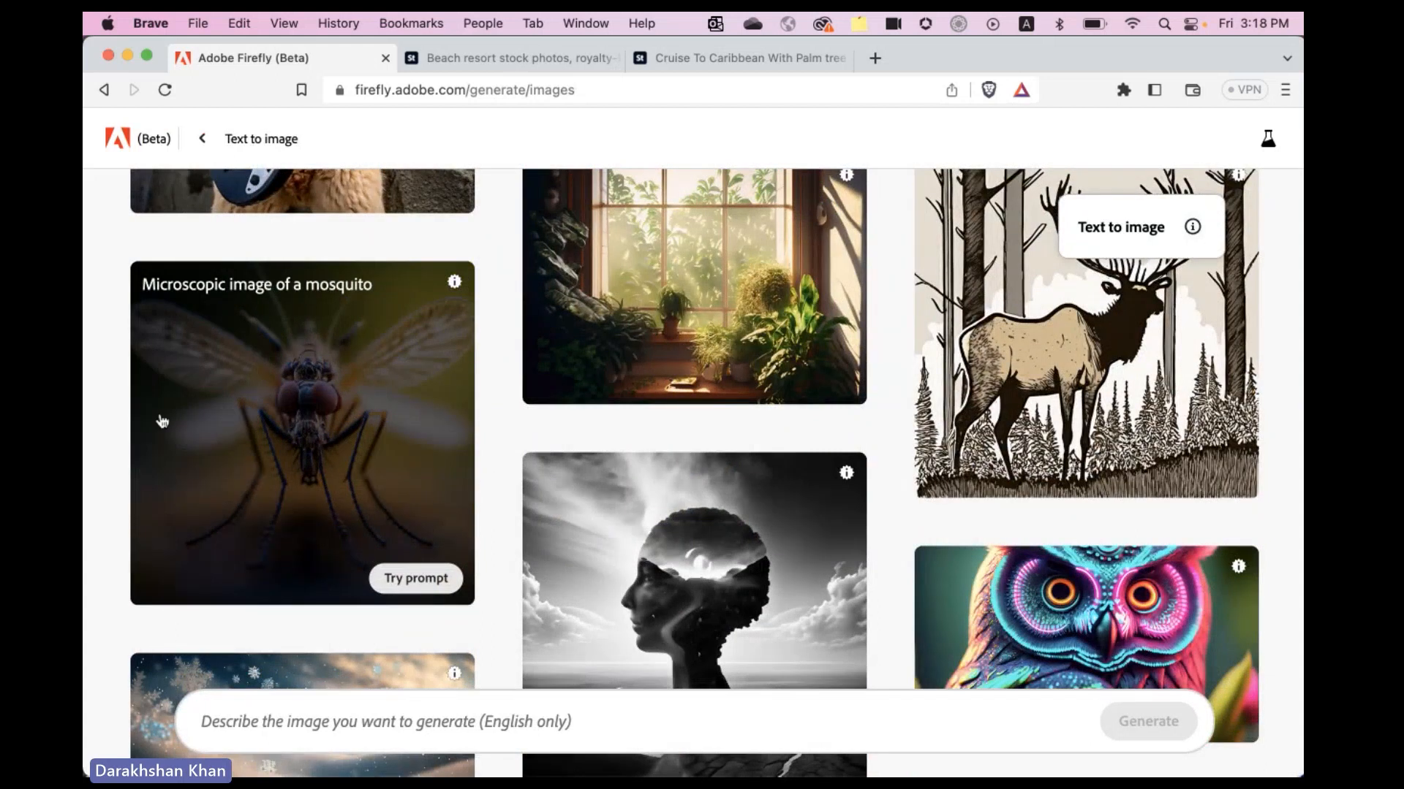
Go back to the Firefly home page and look over the available generative features
click(205, 140)
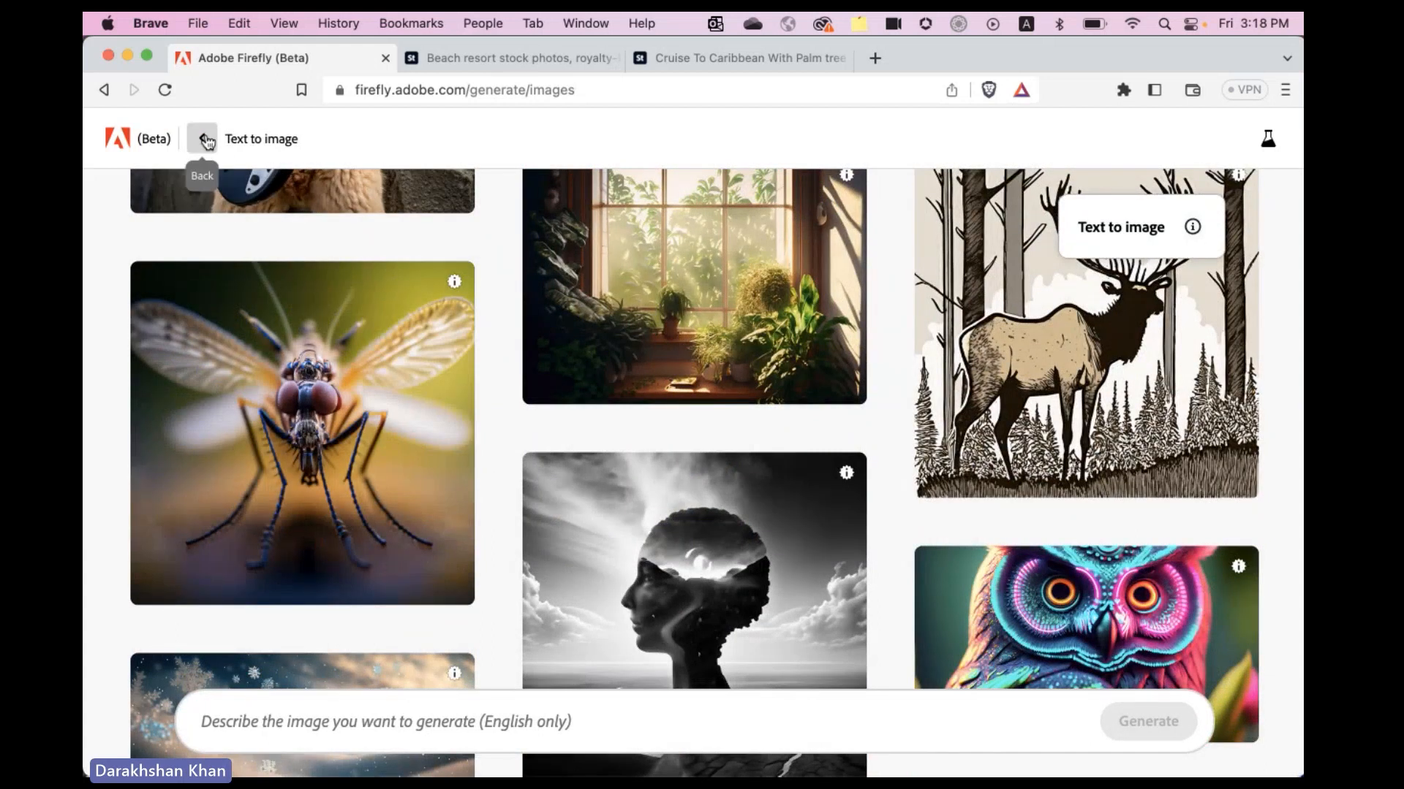
scroll(522, 498, down, 5)
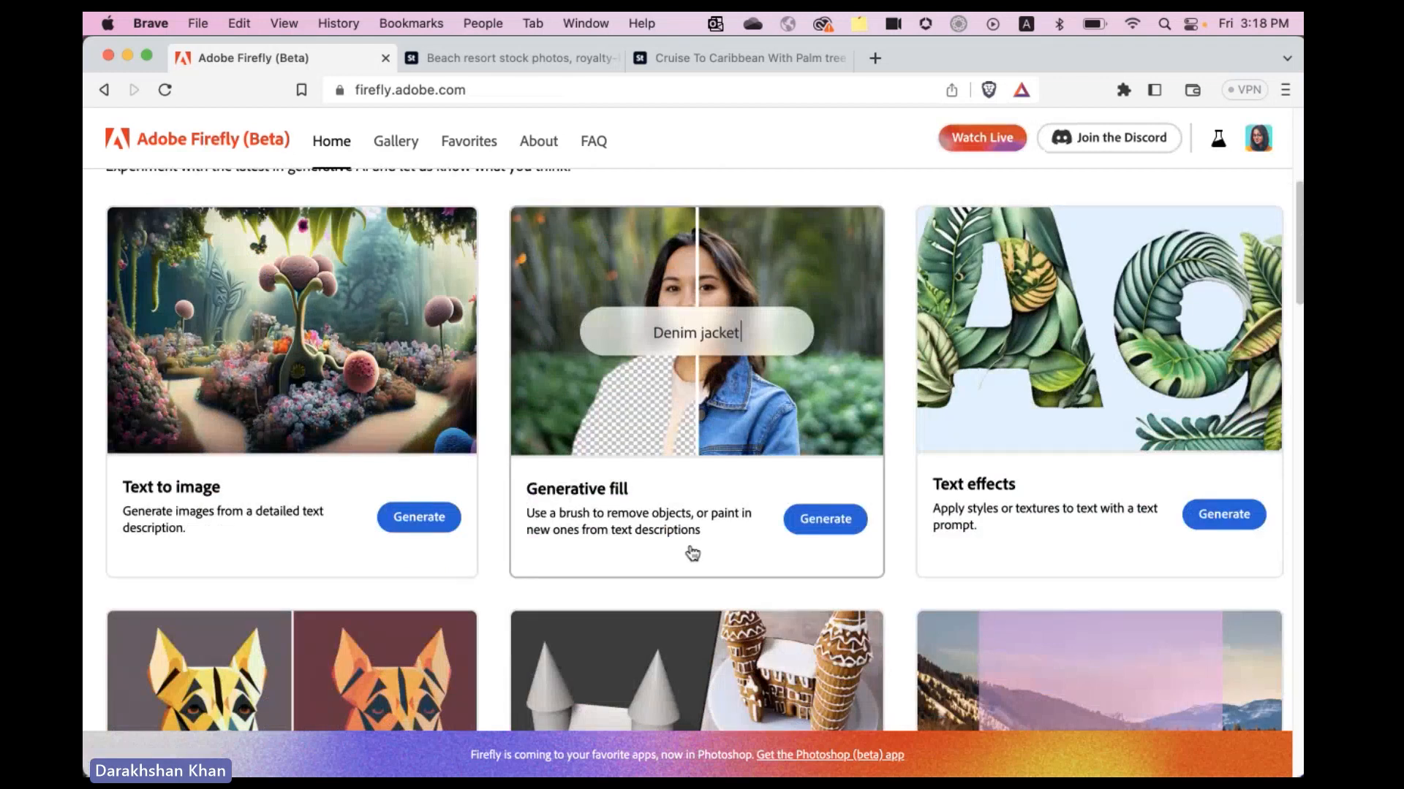
scroll(689, 554, down, 3)
scroll(618, 539, down, 2)
scroll(616, 539, down, 1)
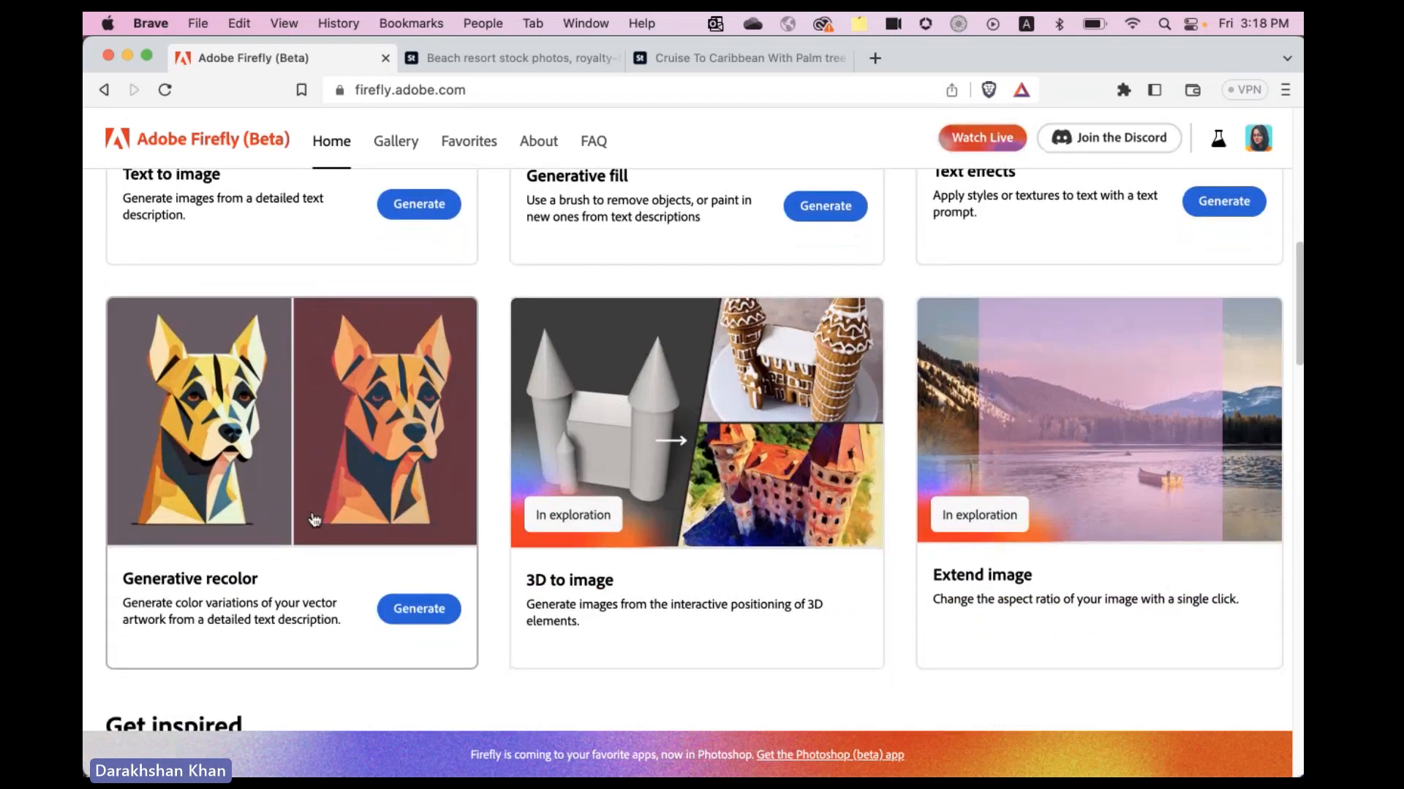
scroll(1029, 514, up, 4)
scroll(1061, 478, up, 3)
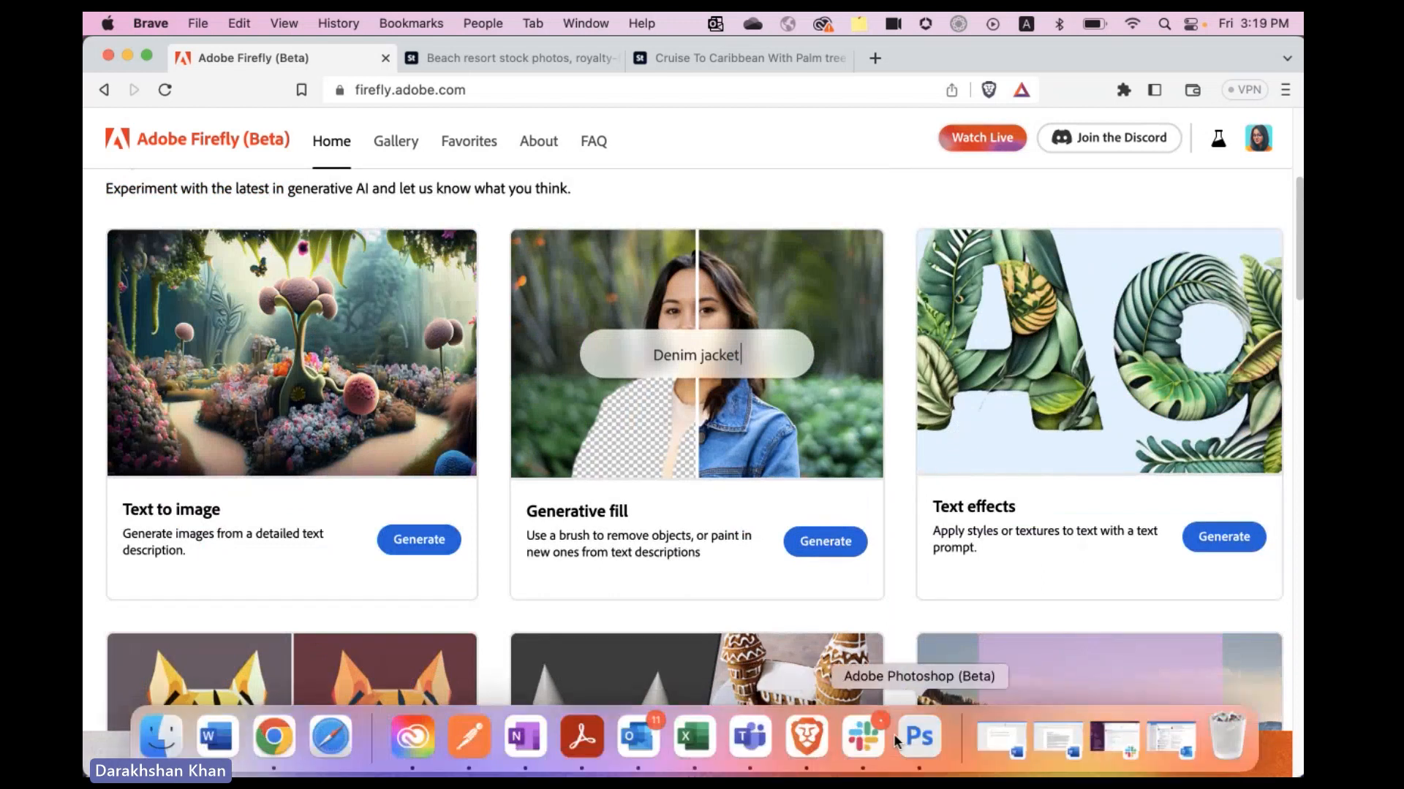
Switch to Photoshop (Beta) and review the whole food banner layout with the scooter rider
click(918, 740)
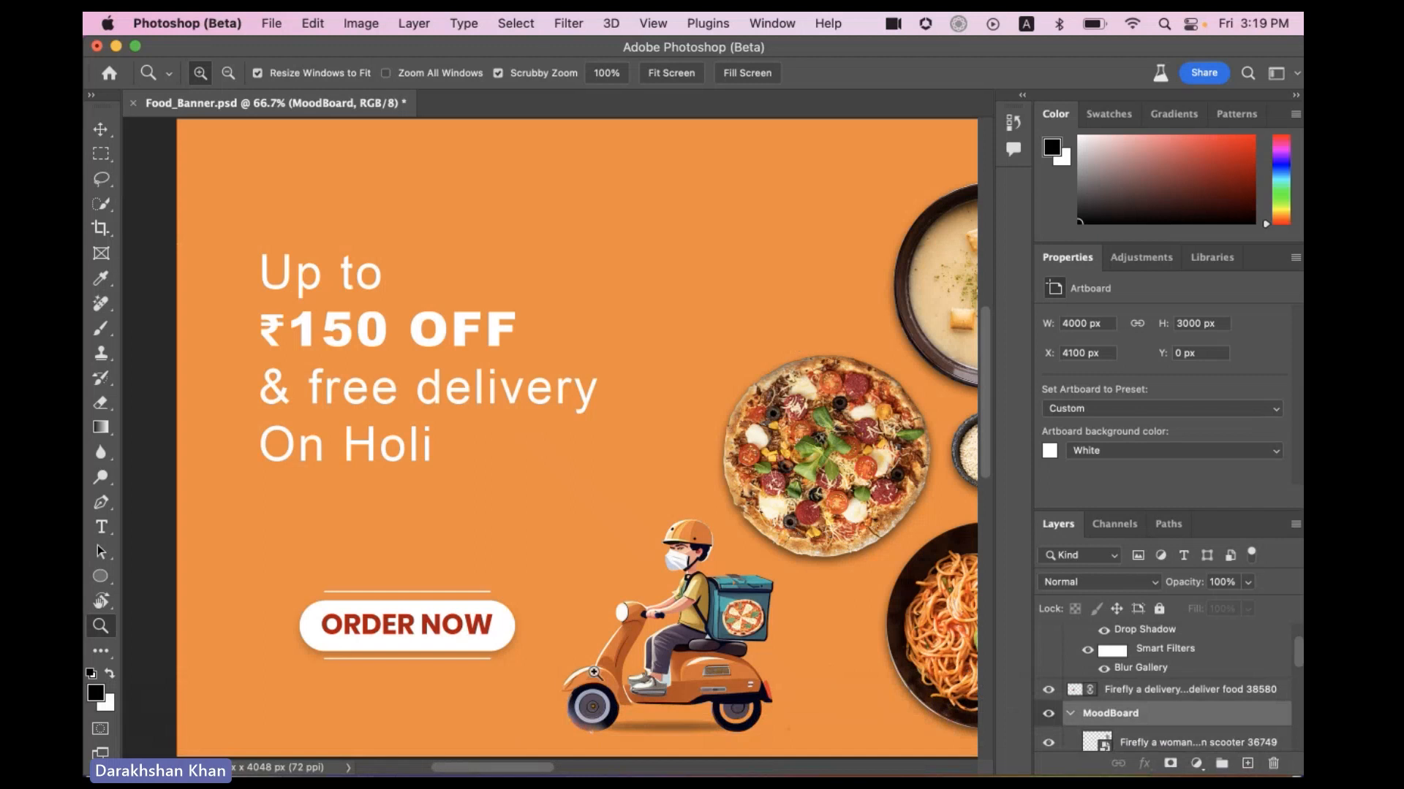
alt+click(776, 678)
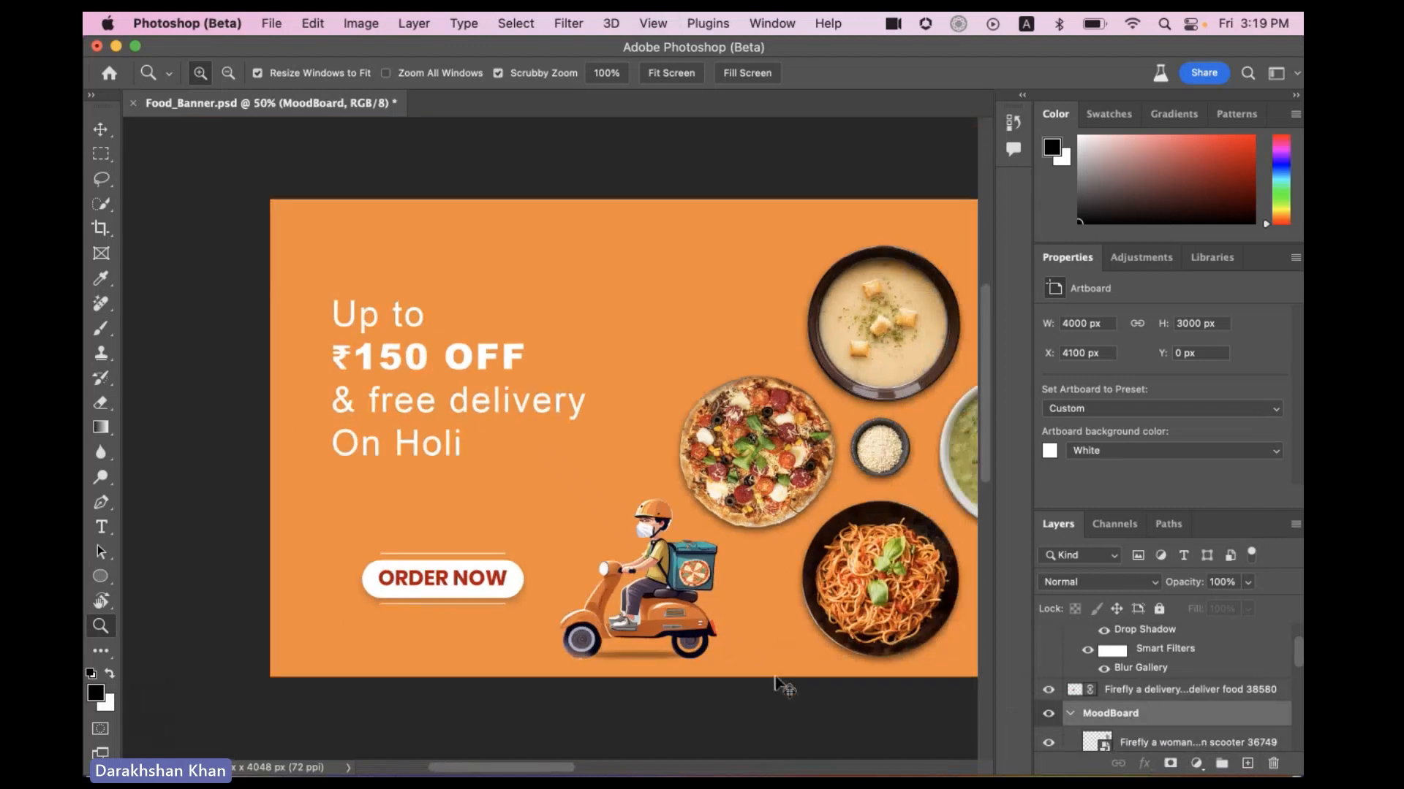
drag(775, 673, 642, 655)
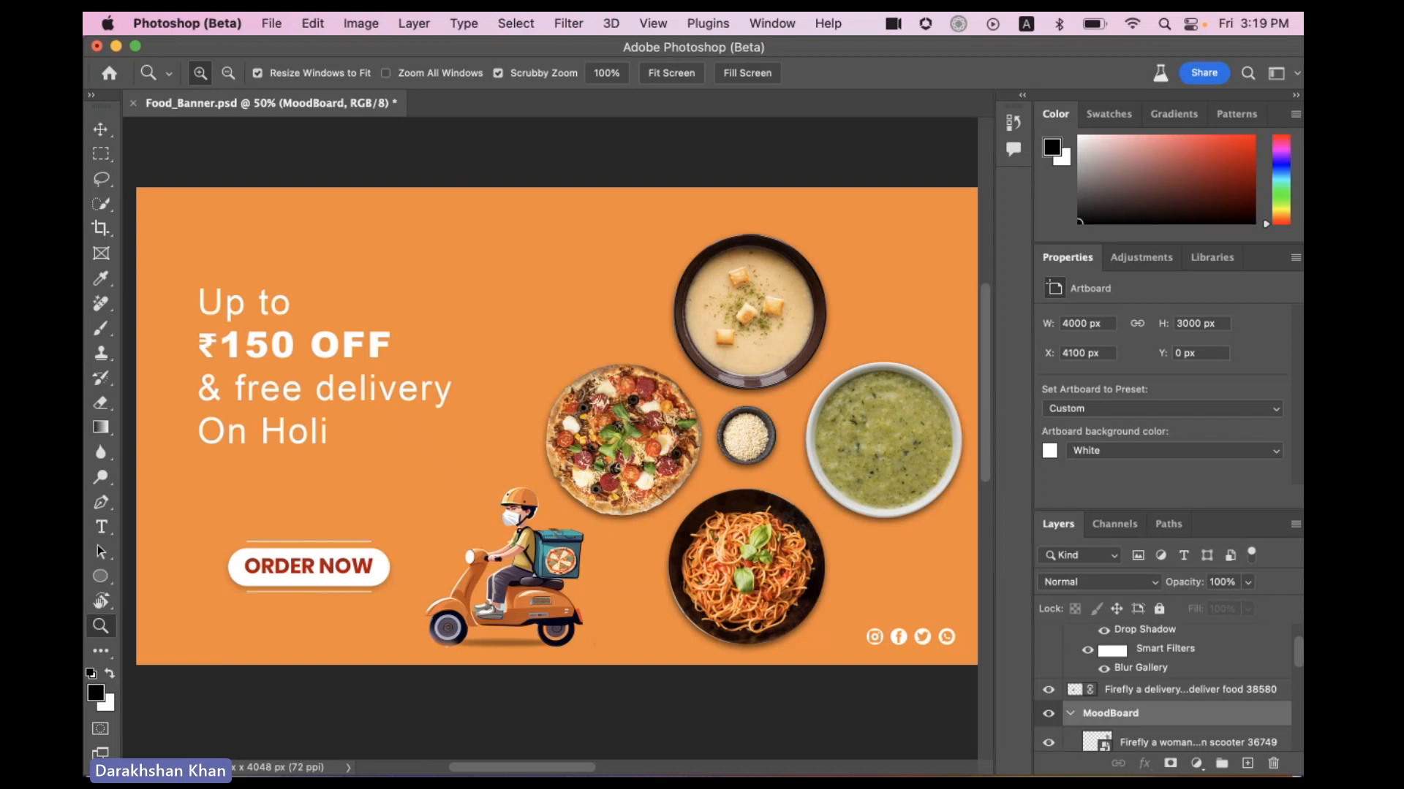
mouse_move(646, 776)
mouse_move(466, 775)
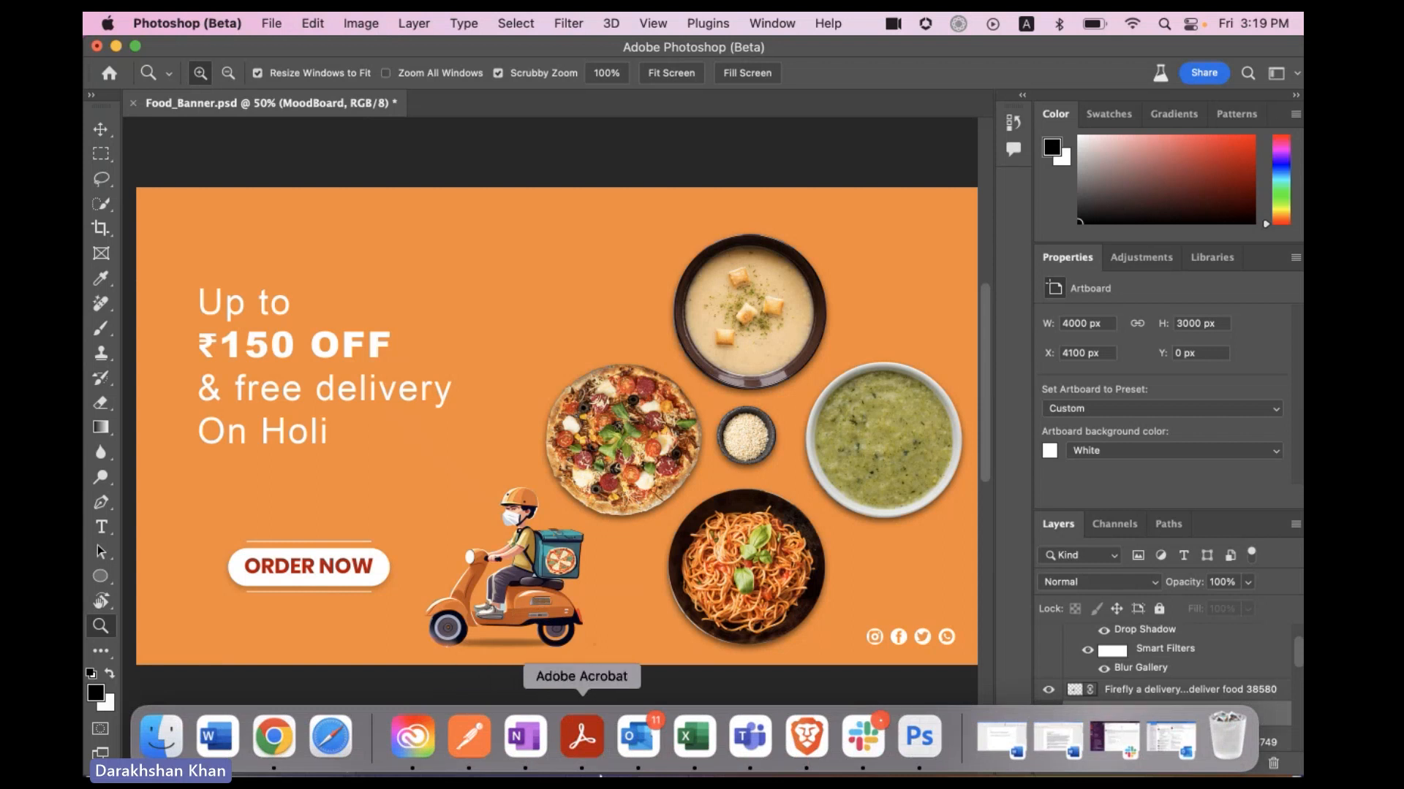
click(814, 743)
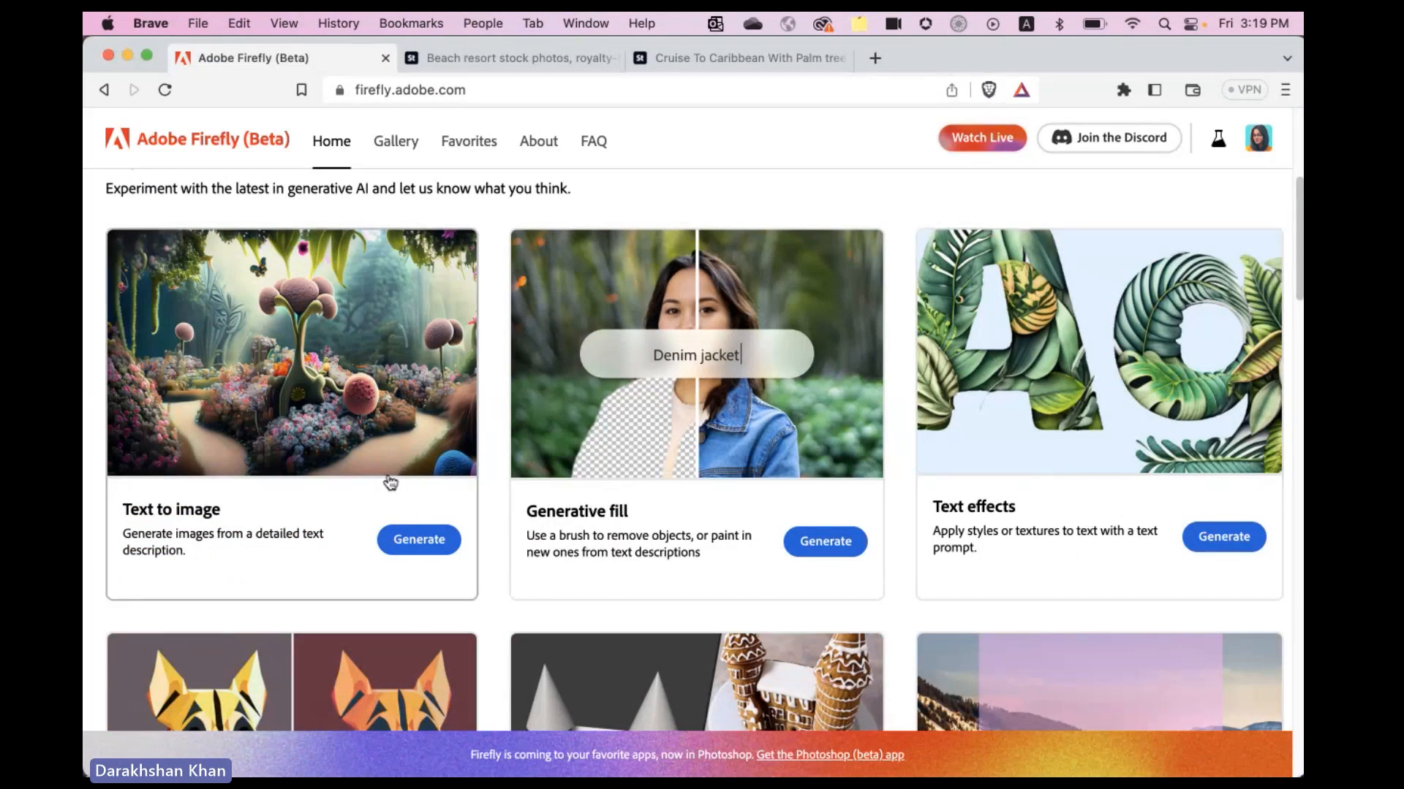
mouse_move(713, 774)
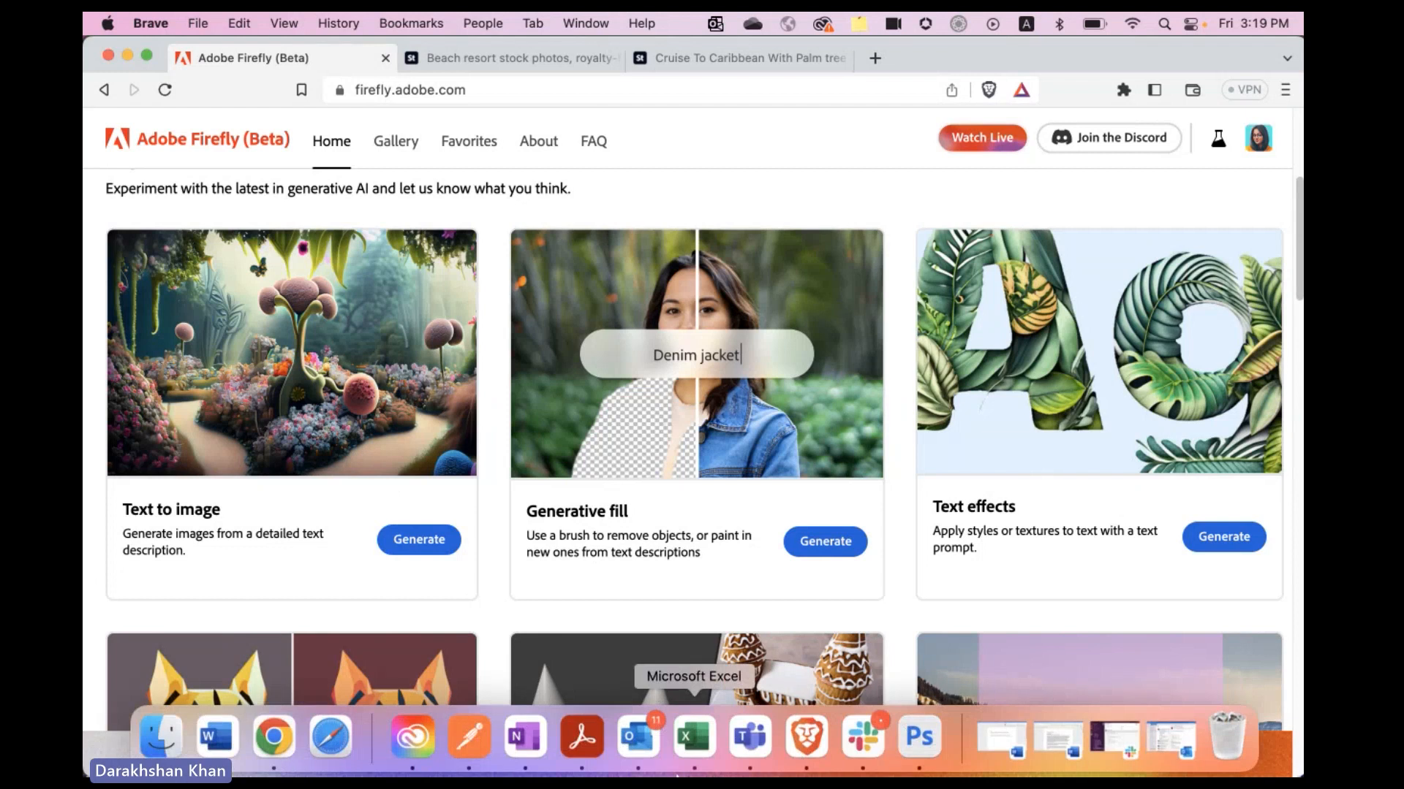
click(927, 735)
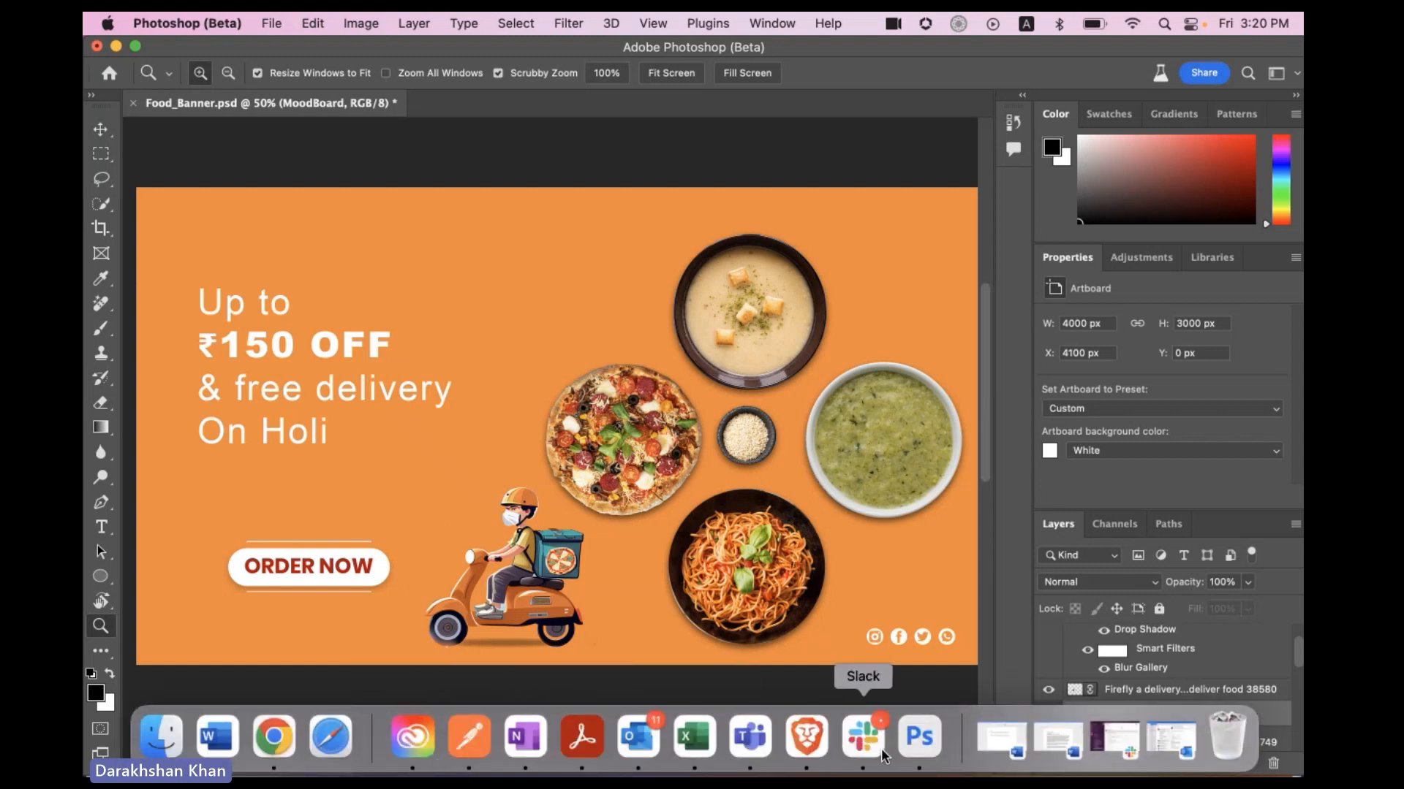
Switch to Adobe Firefly in Brave and open the Text effects feature
click(804, 736)
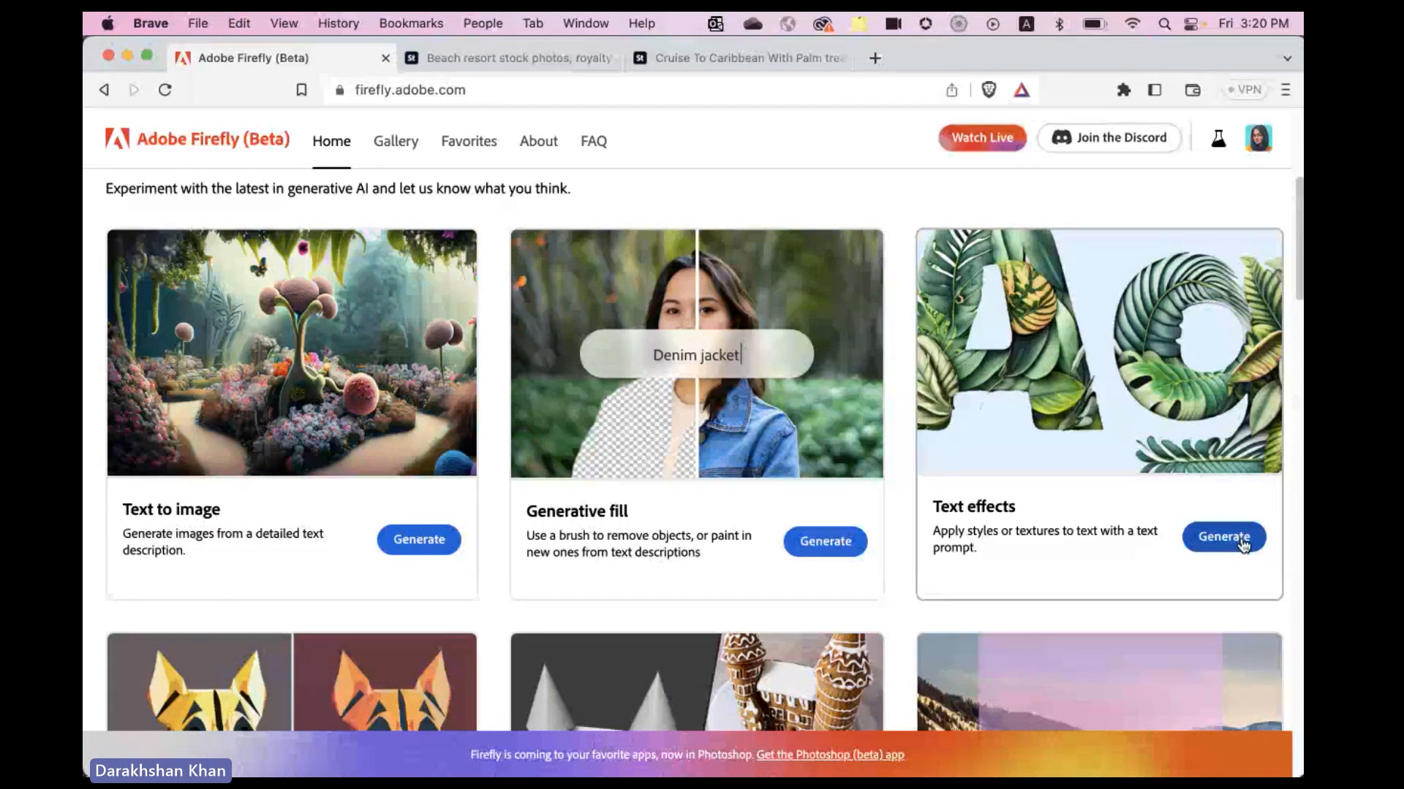
click(1242, 545)
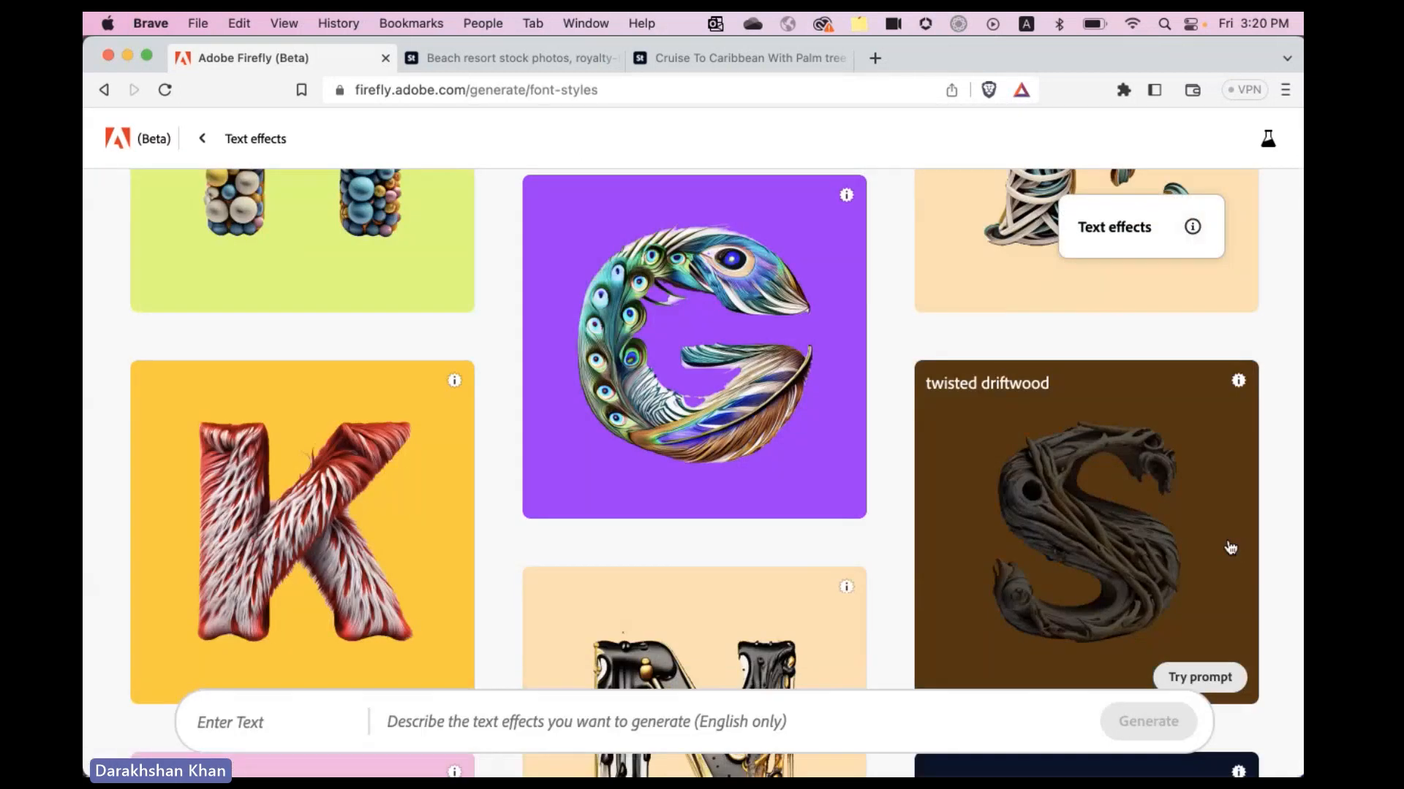
scroll(567, 677, down, 1)
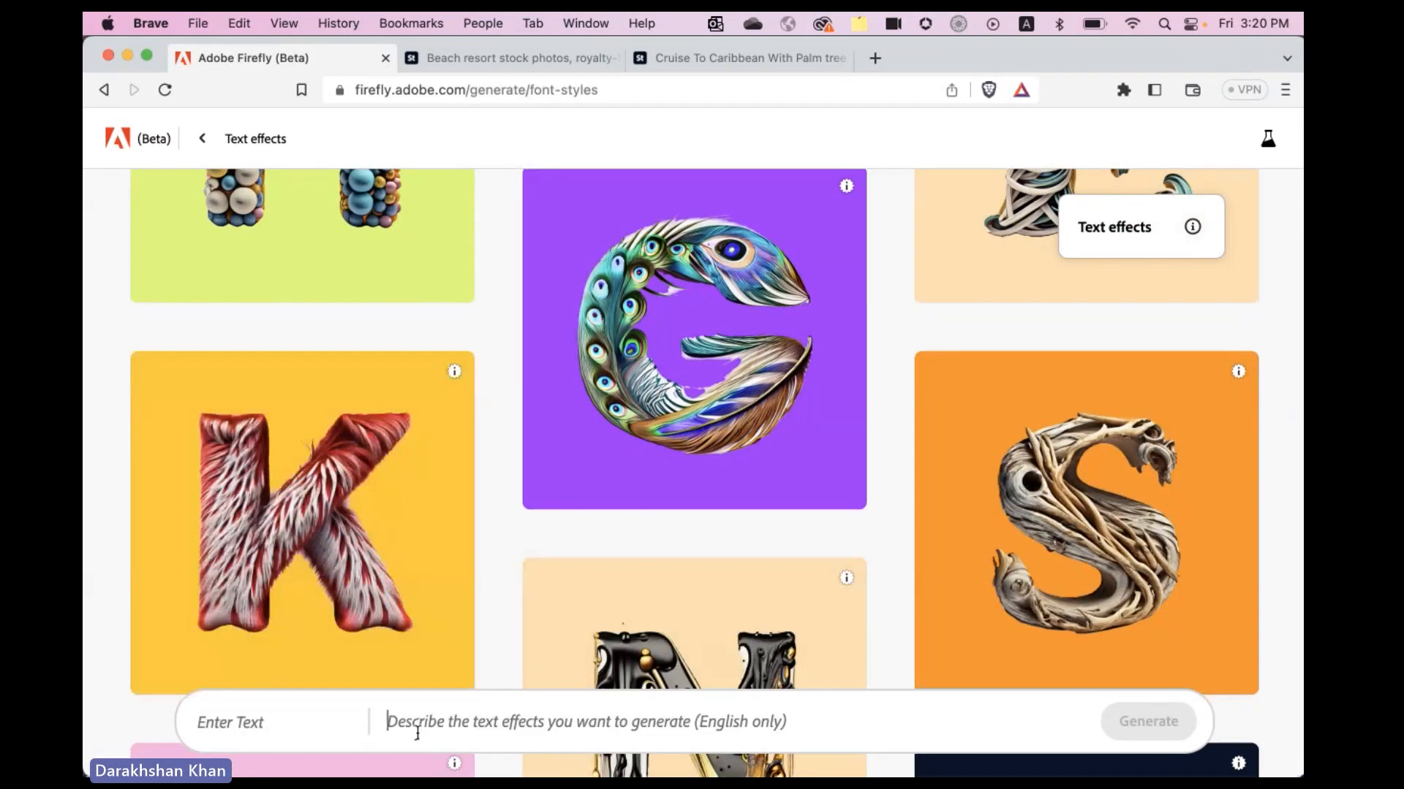
Enter "HOLI OFFER" as the text and describe its text effect as "holi colour splash"
click(225, 729)
text(HOLI OFFER)
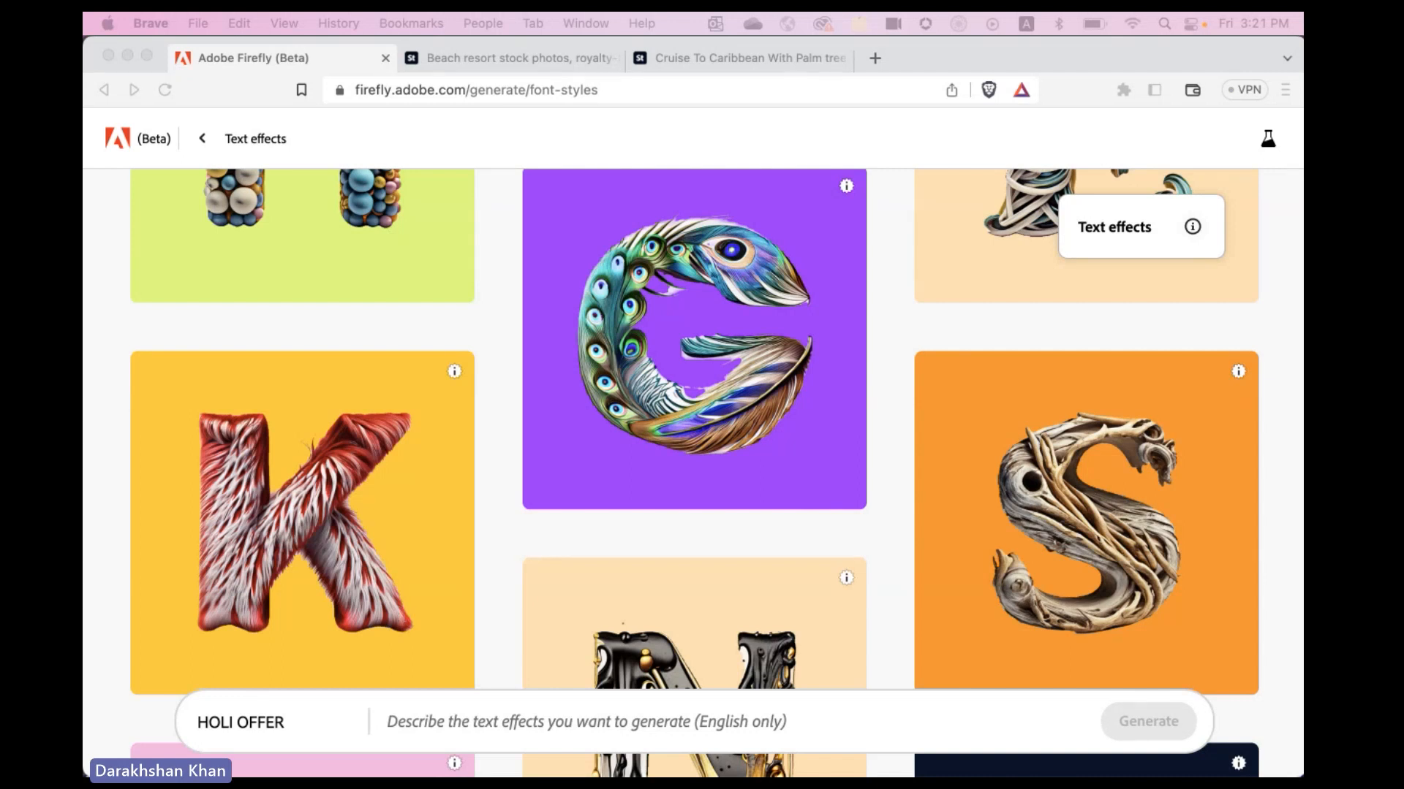
click(415, 724)
click(399, 721)
text(holi colour splash)
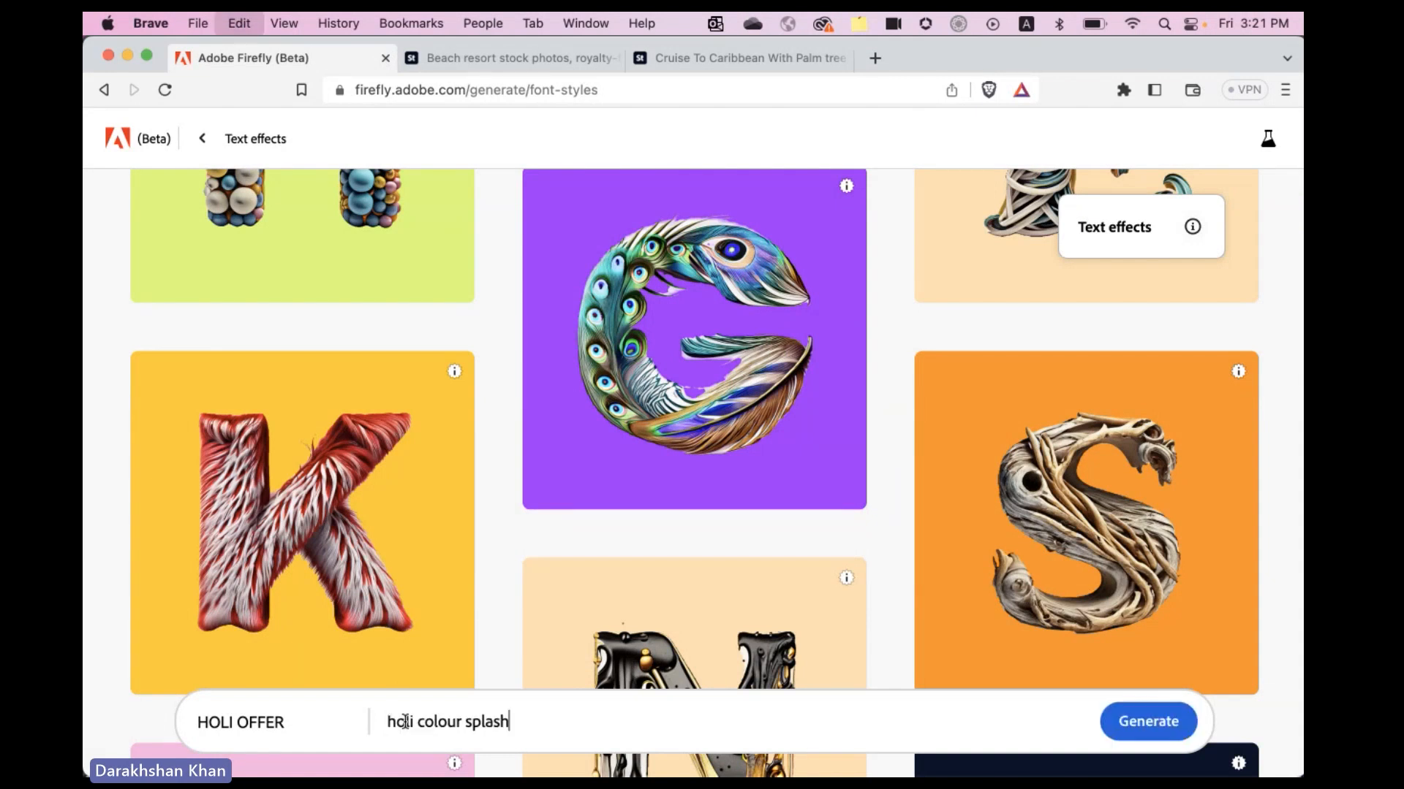
Generate the "HOLI OFFER" text effect and compare its second and fourth letter-style variations
key(Return)
mouse_move(449, 399)
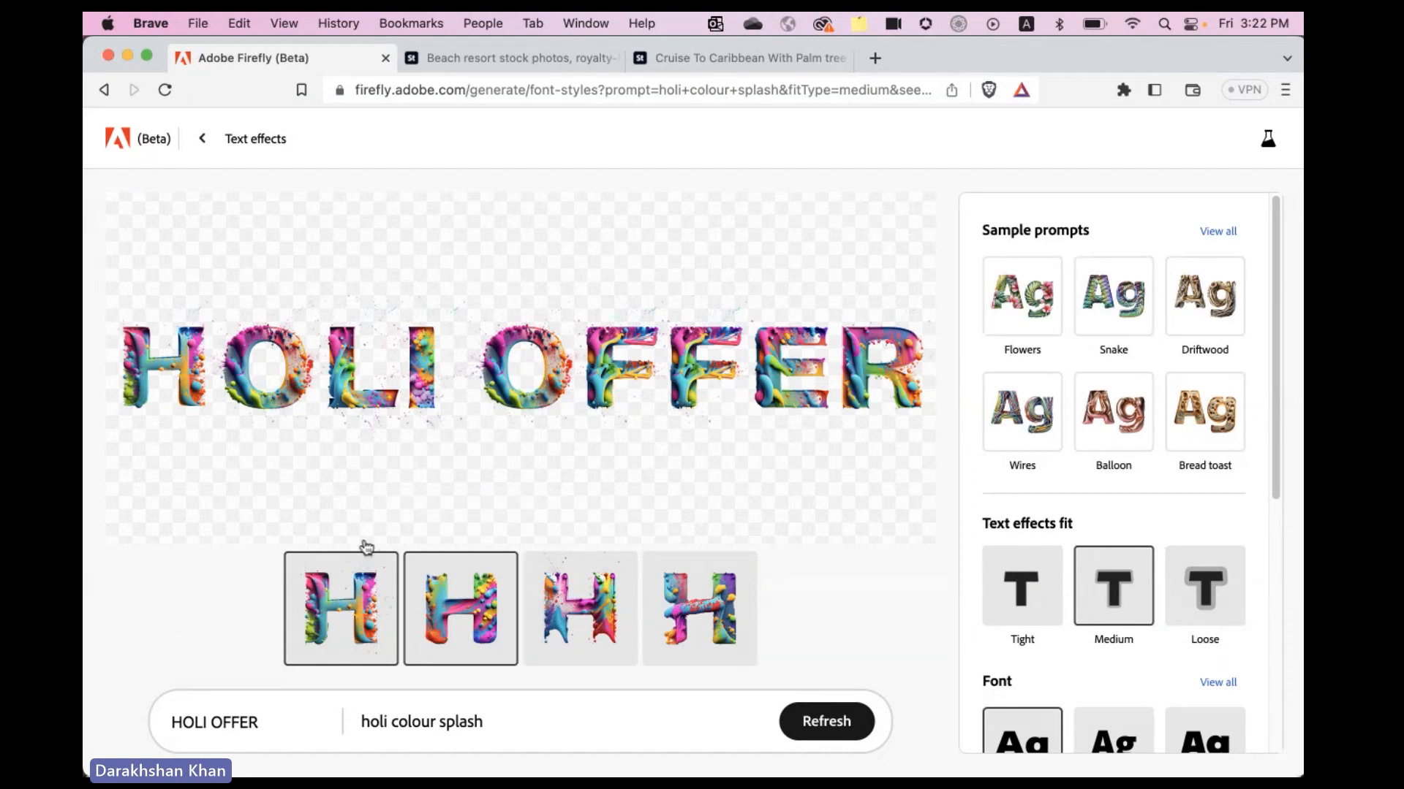
mouse_move(256, 393)
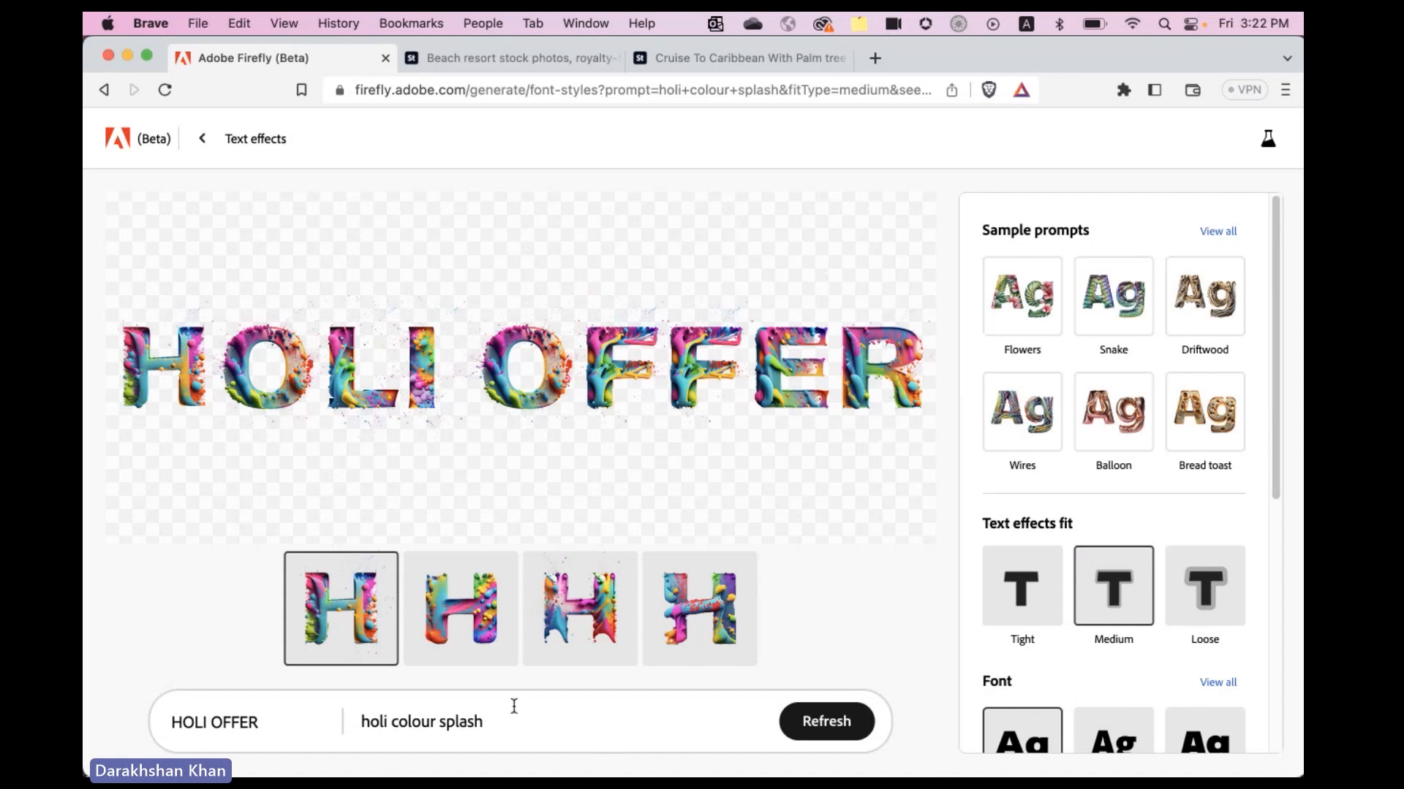
mouse_move(344, 411)
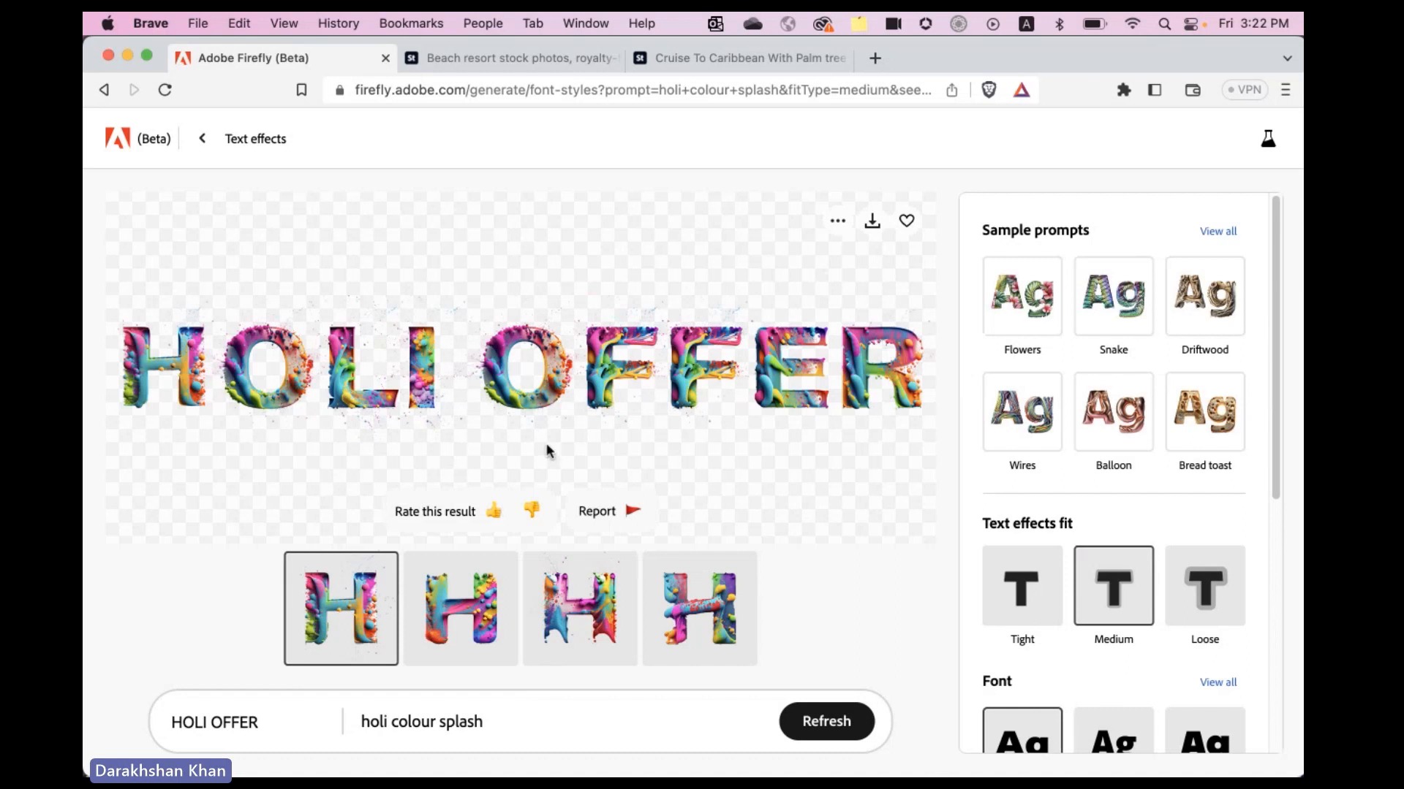
click(460, 614)
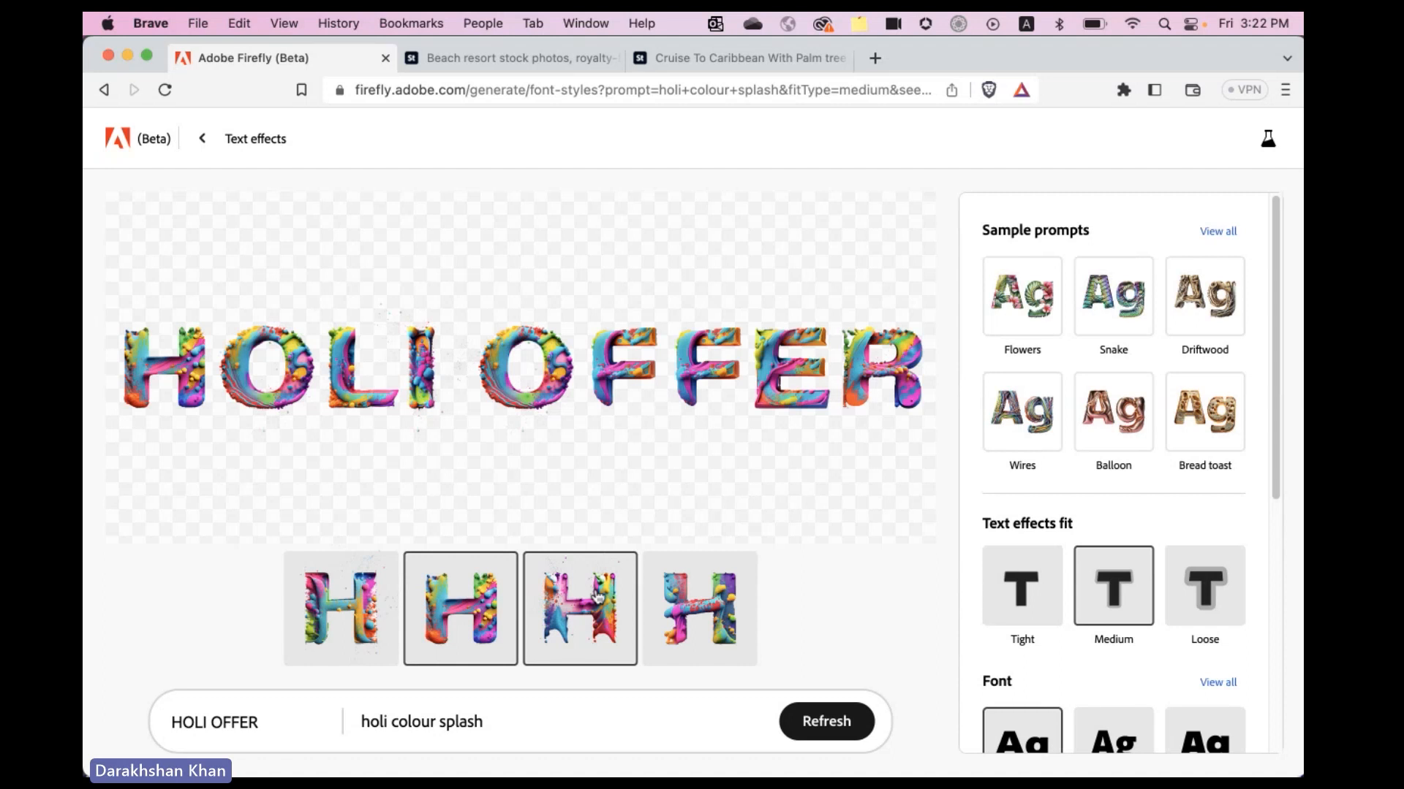
click(680, 601)
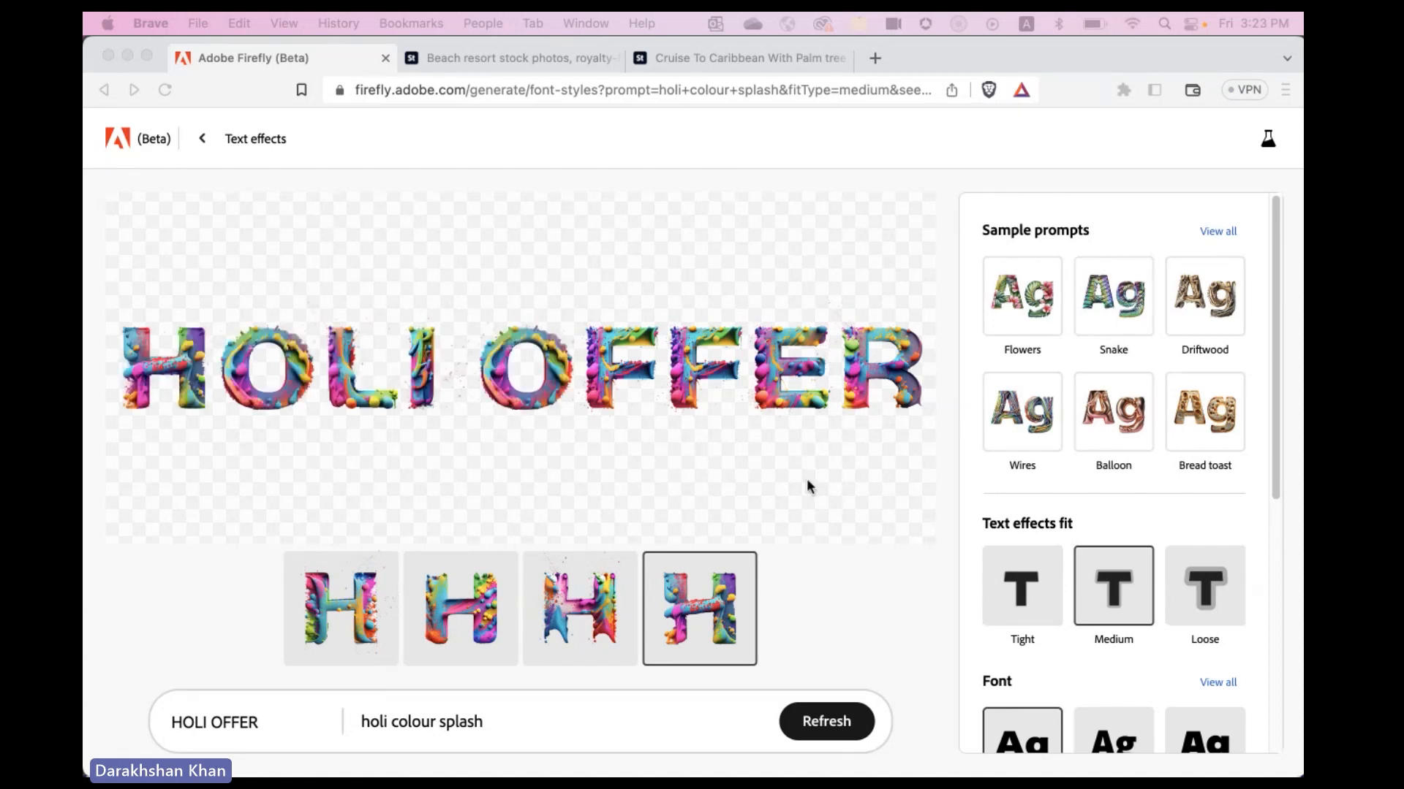
click(853, 274)
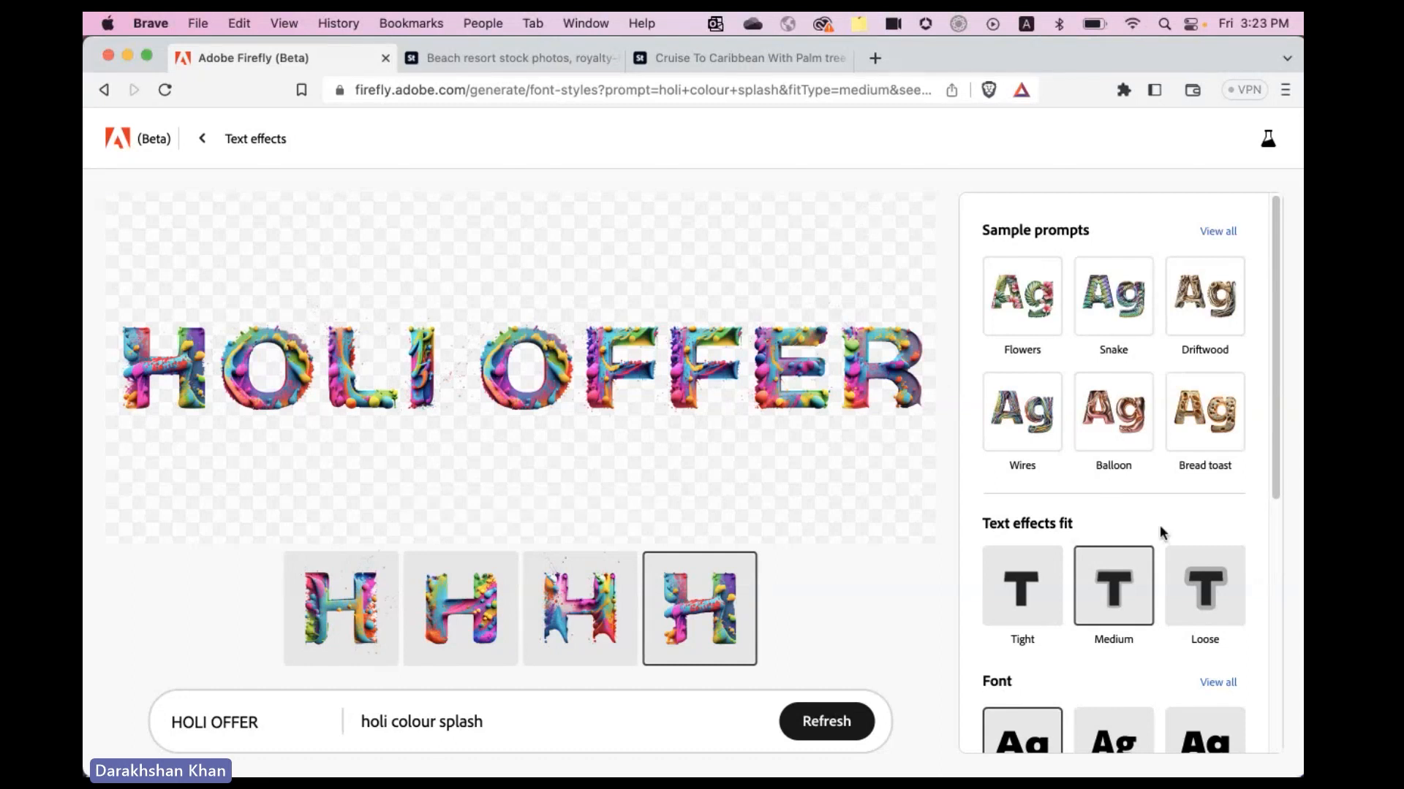
Set the text effects fit to Tight and change the font to News Gothic
scroll(1168, 528, down, 1)
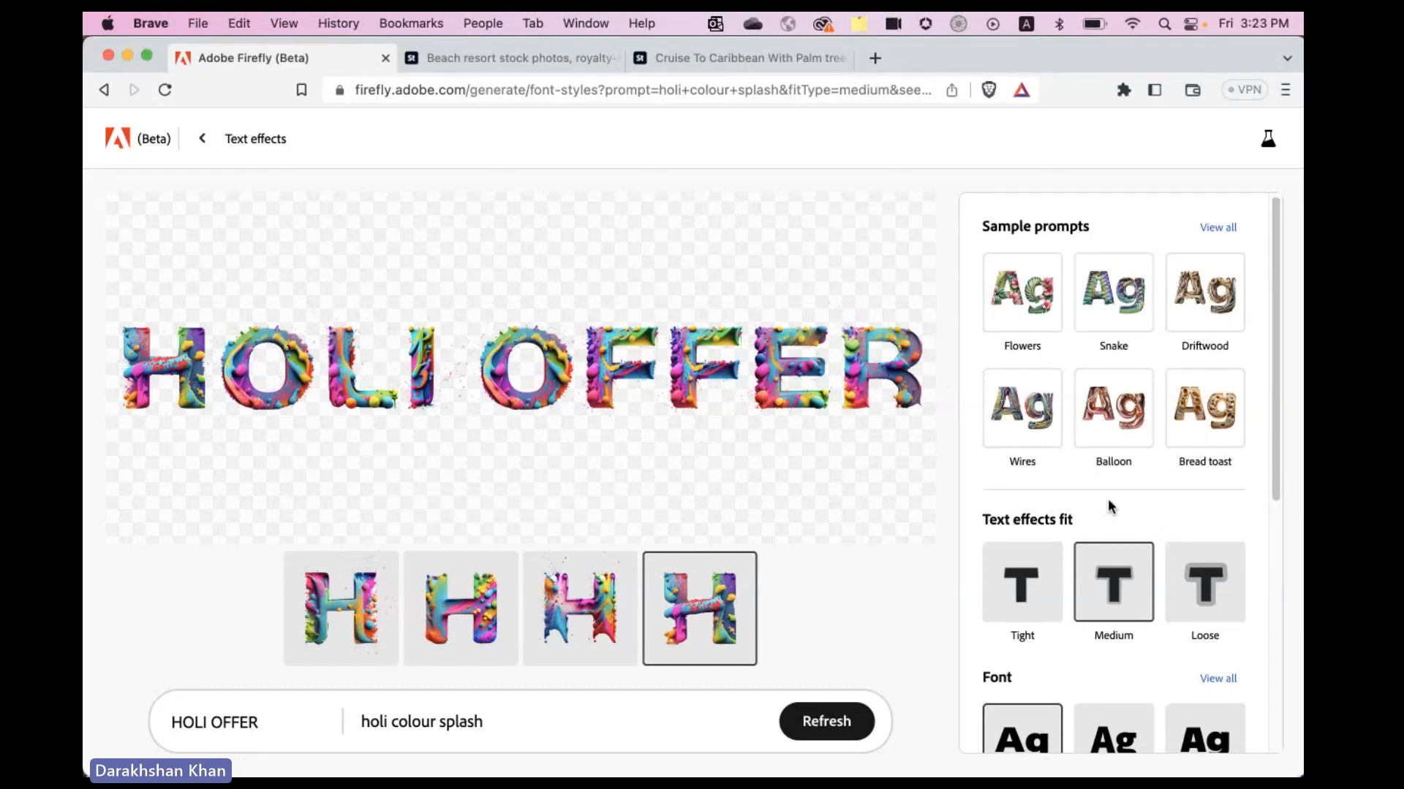
scroll(1140, 501, down, 3)
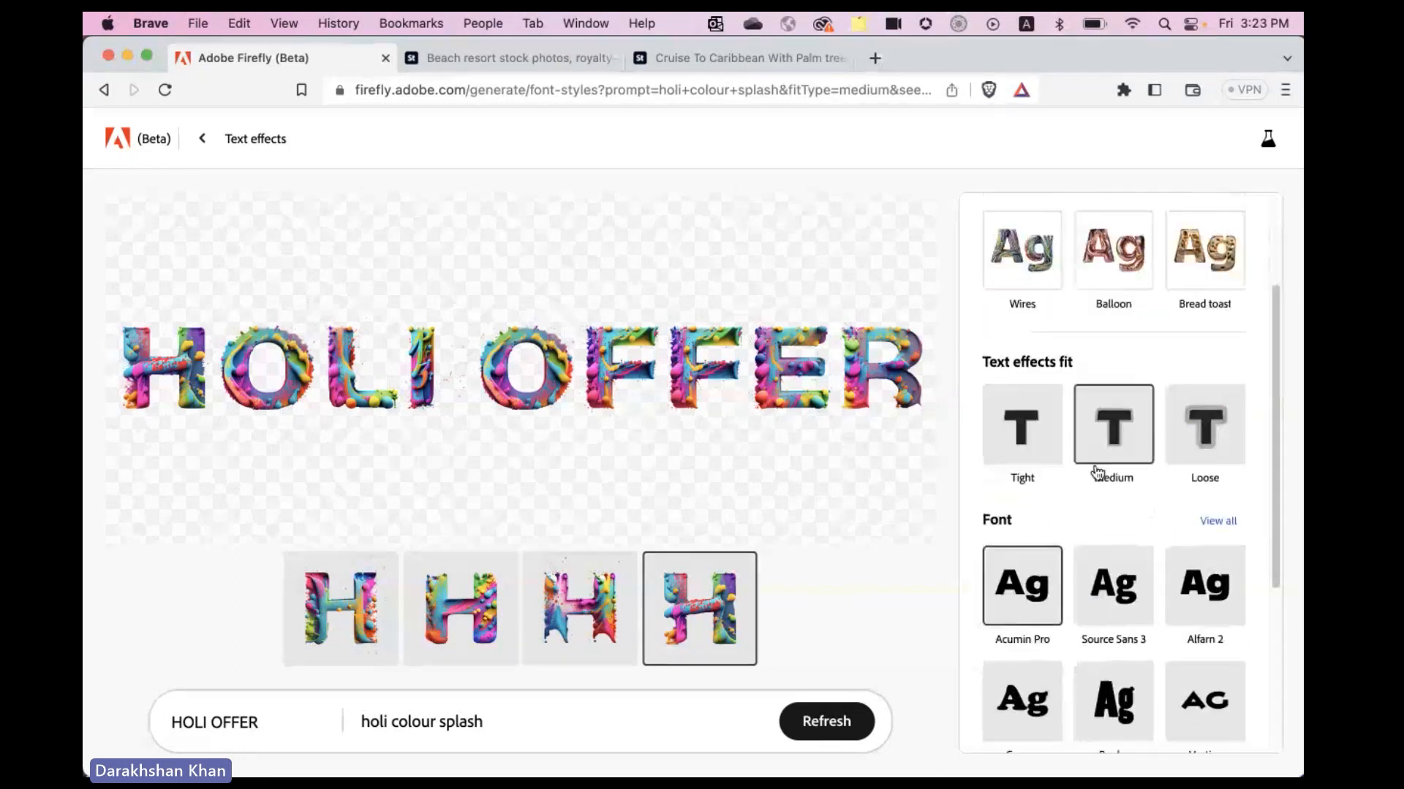
click(1019, 437)
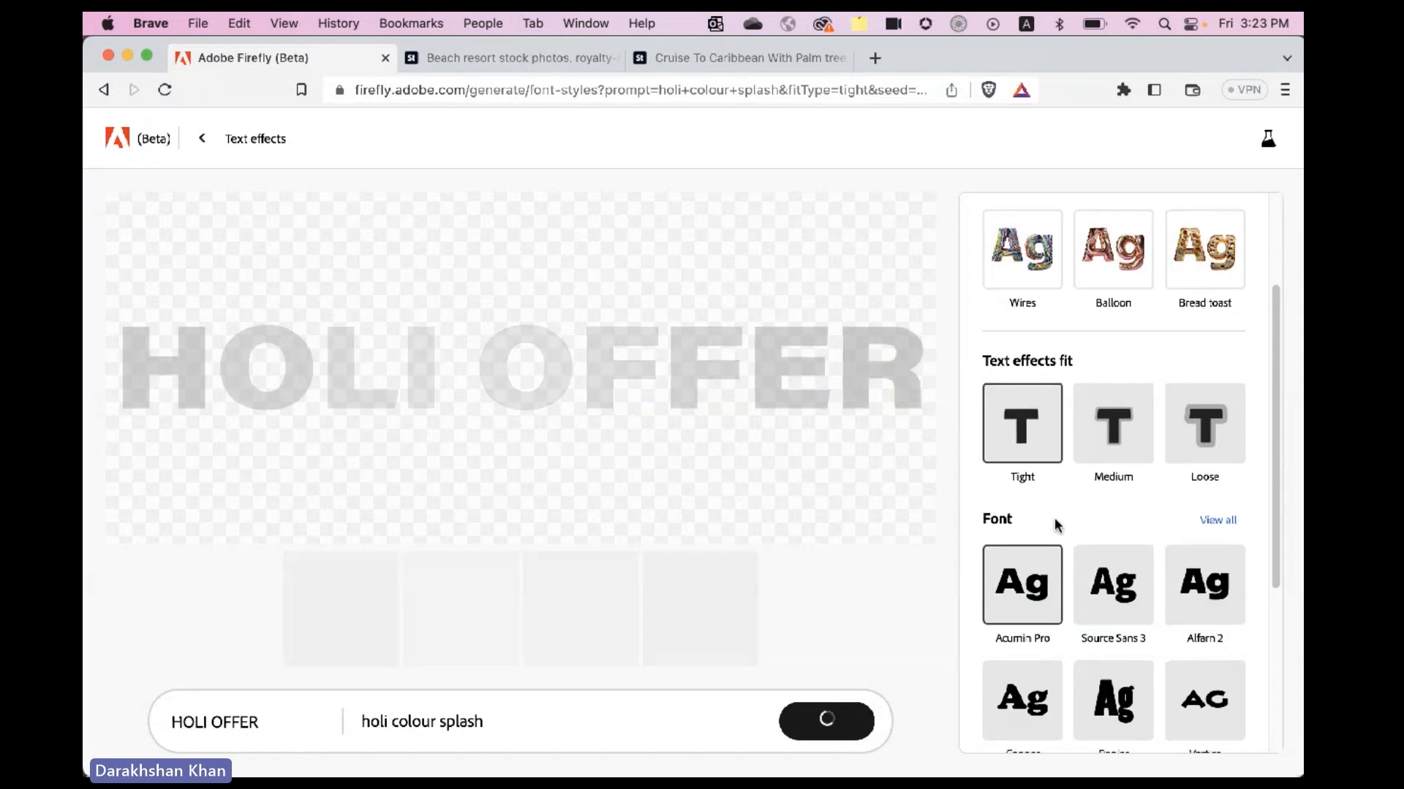
scroll(1054, 518, down, 3)
click(1219, 382)
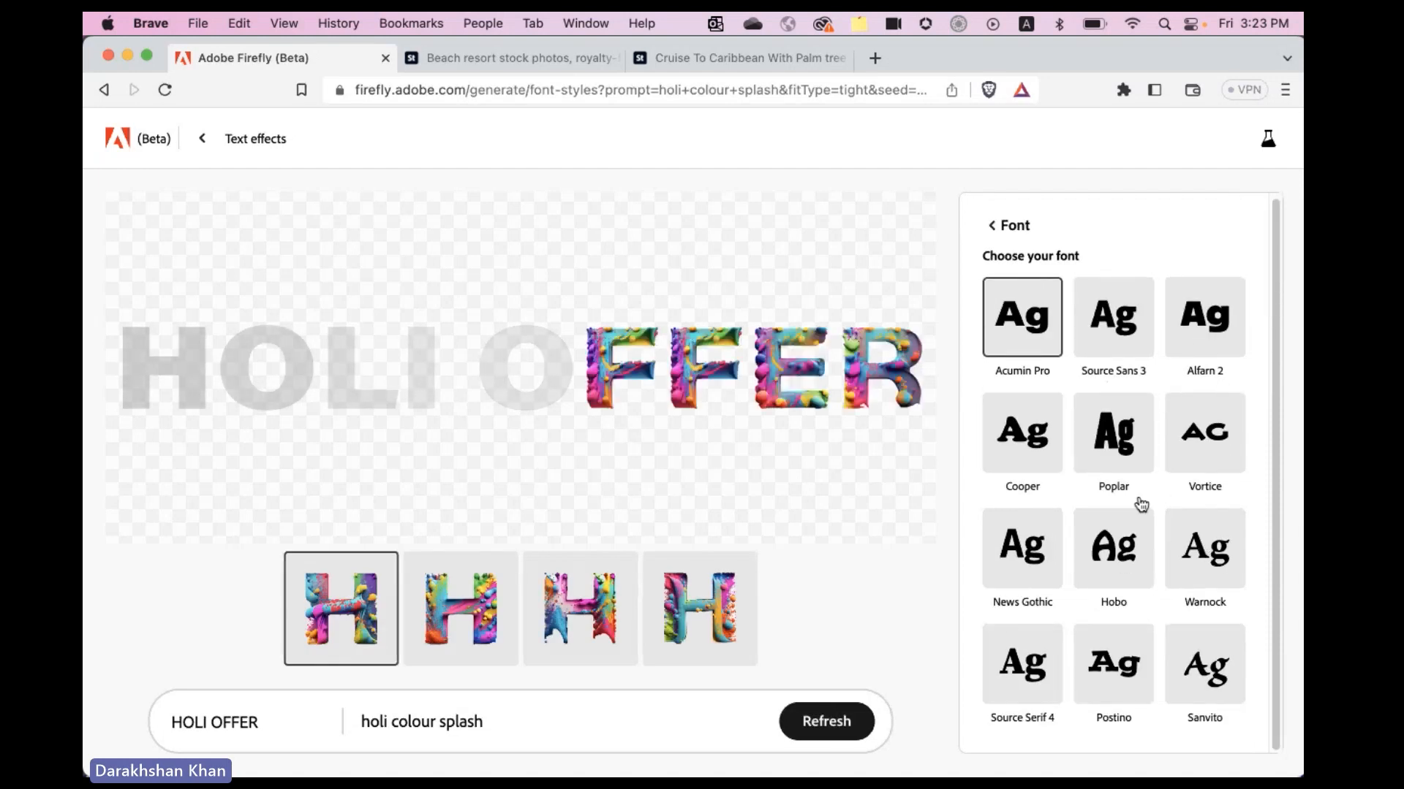
click(1031, 578)
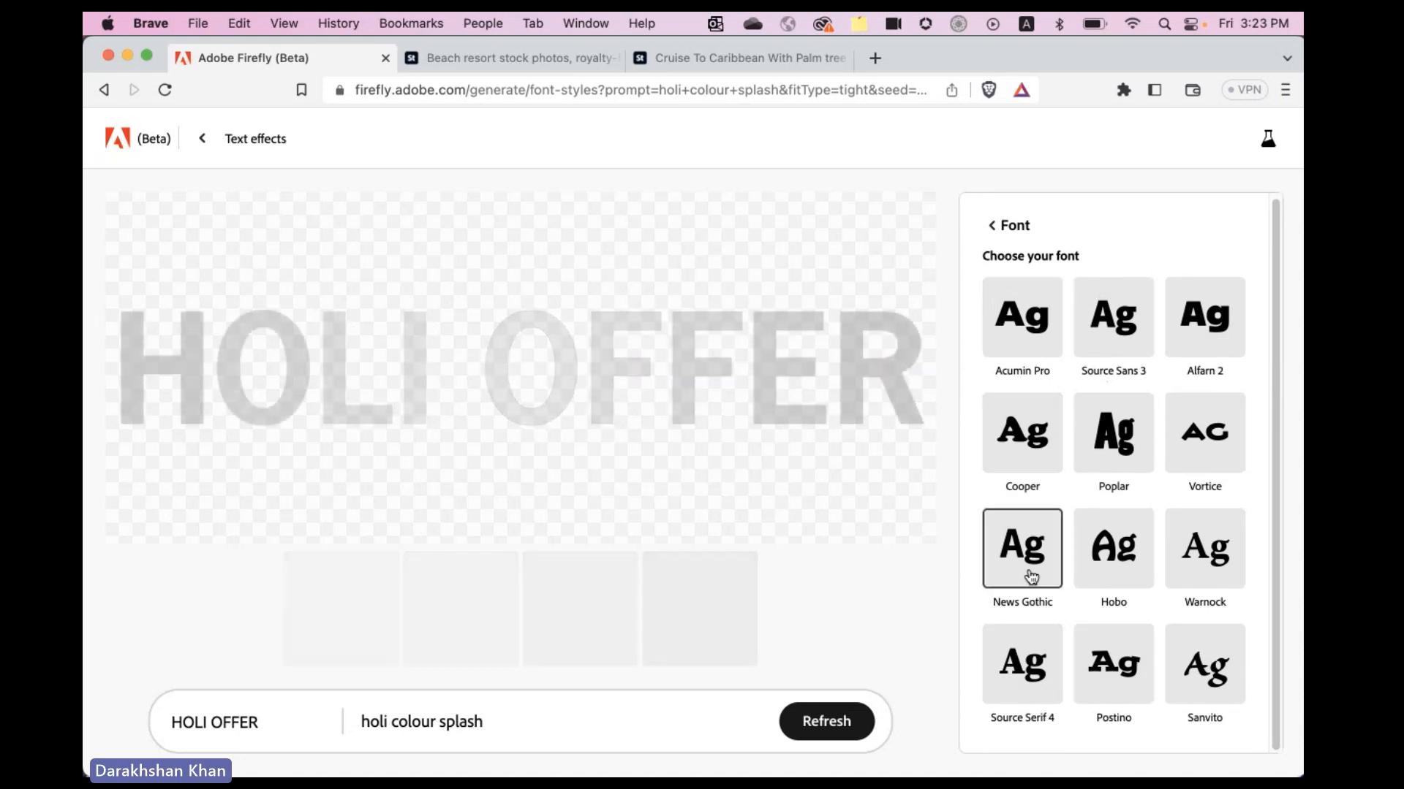
click(1003, 225)
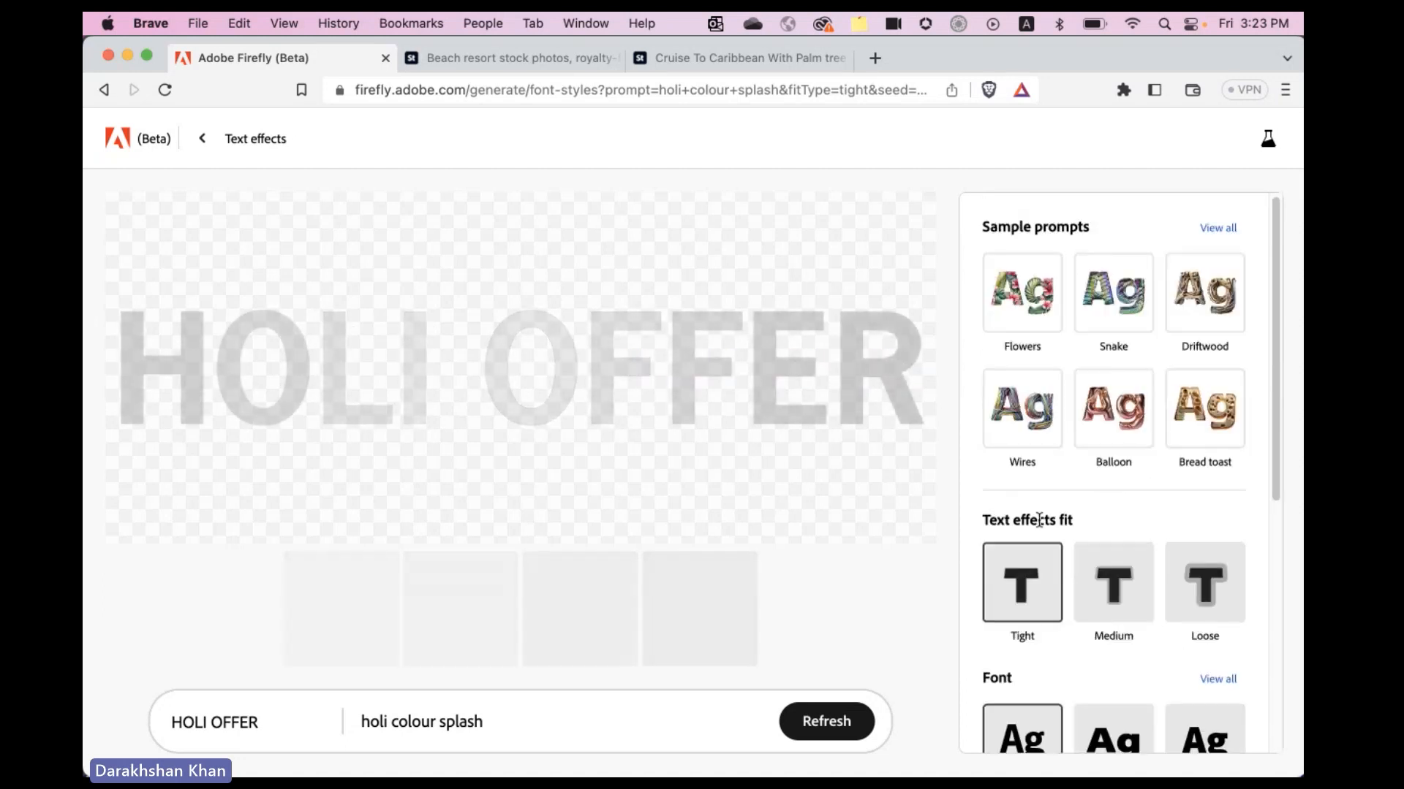
Set the text color to black and regenerate the "HOLI OFFER" effect
scroll(974, 339, down, 6)
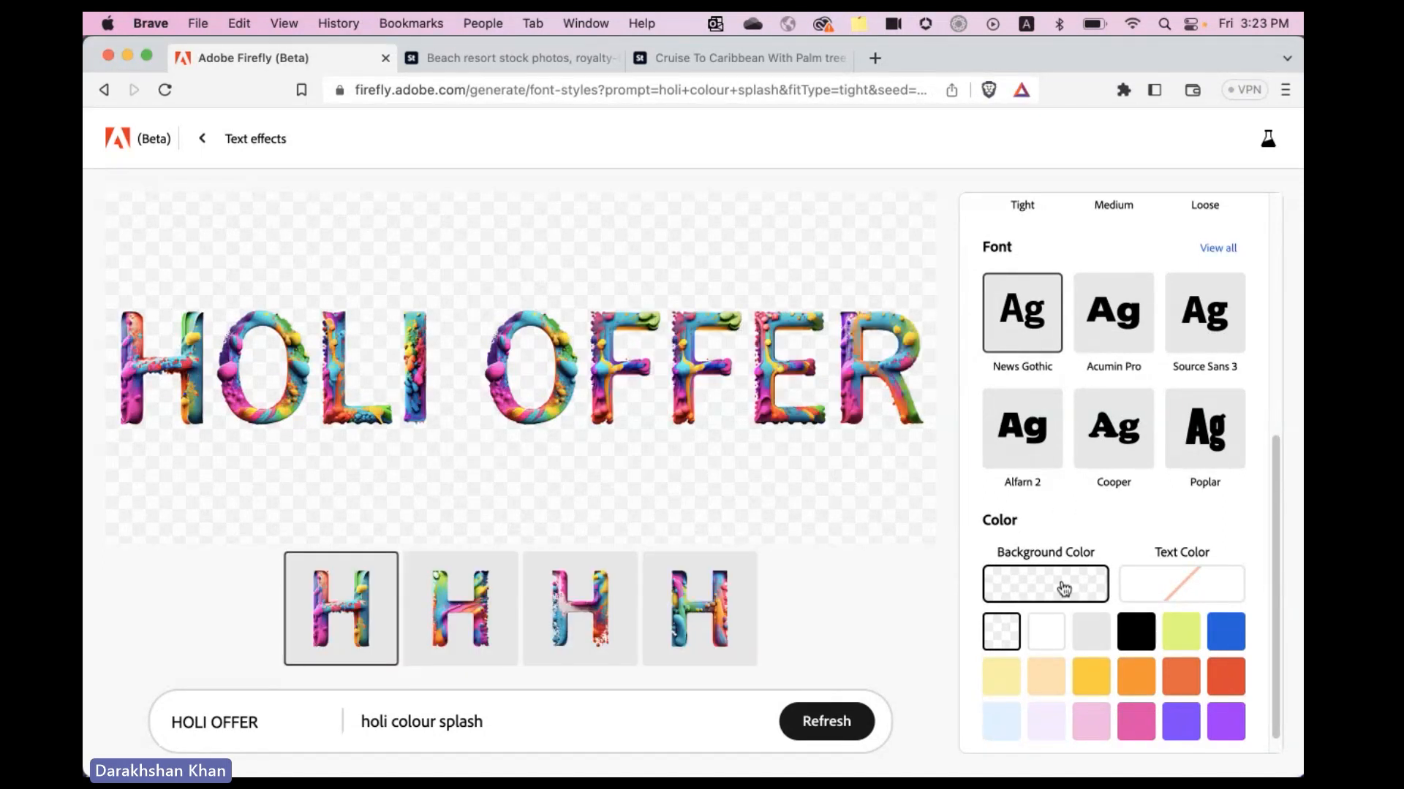
scroll(1060, 559, down, 1)
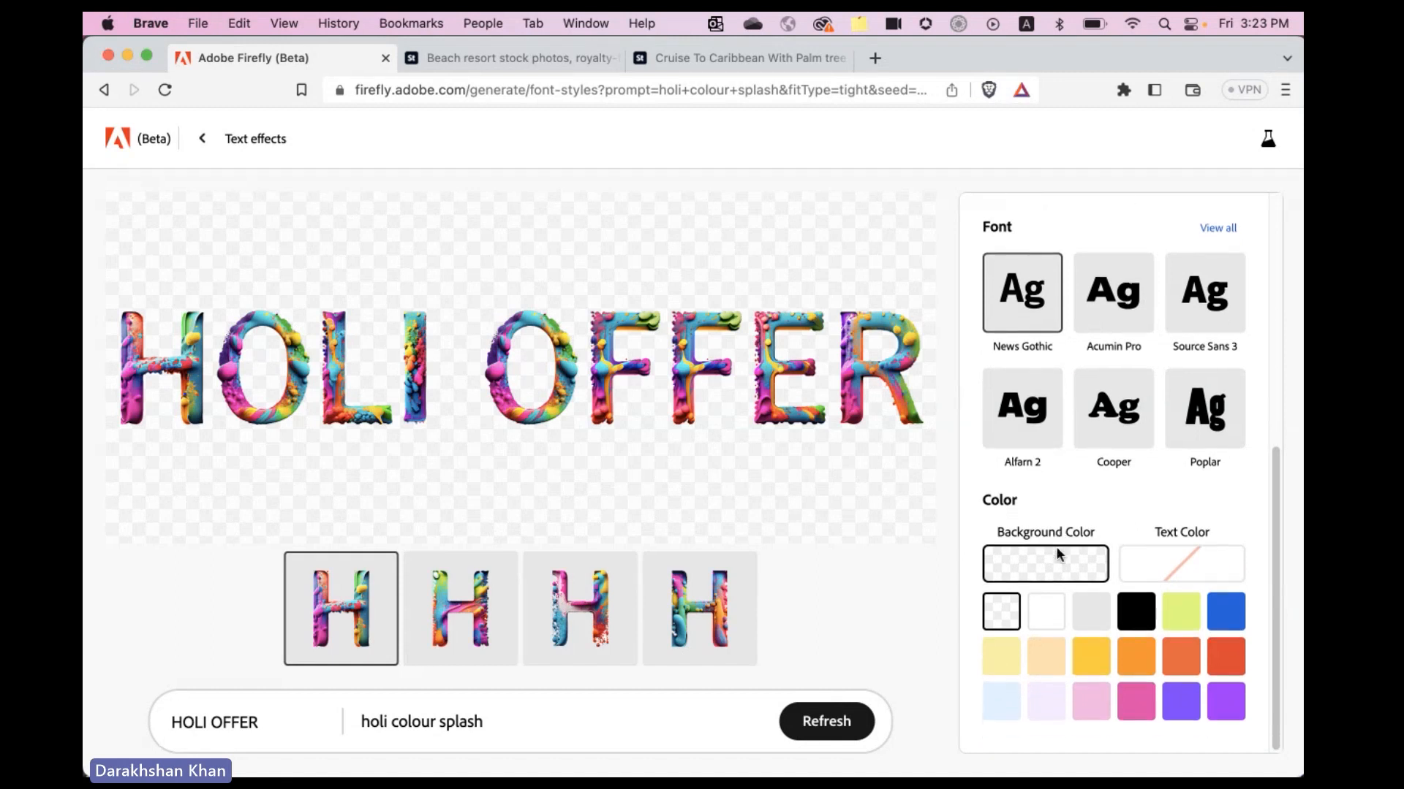
click(1165, 565)
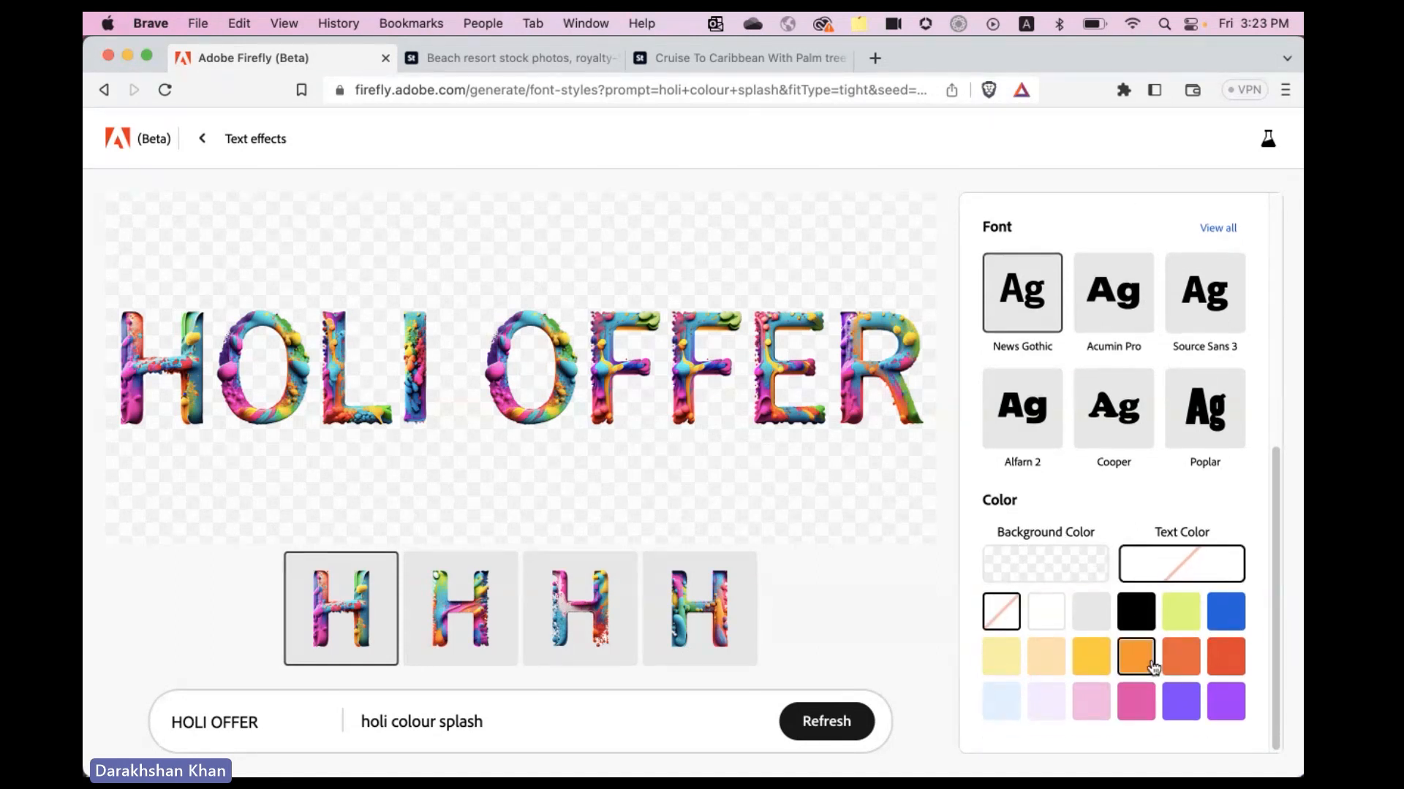
click(1138, 629)
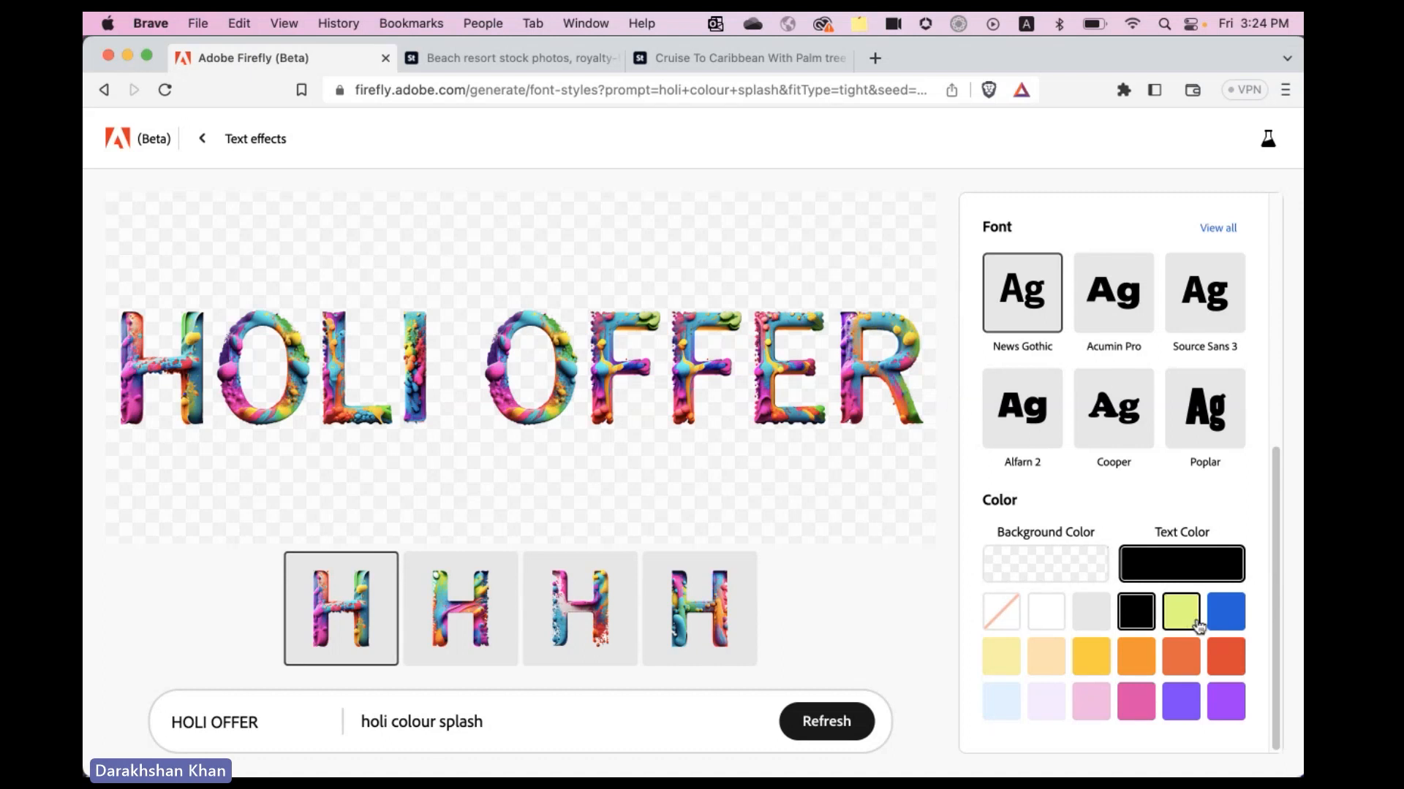
click(826, 722)
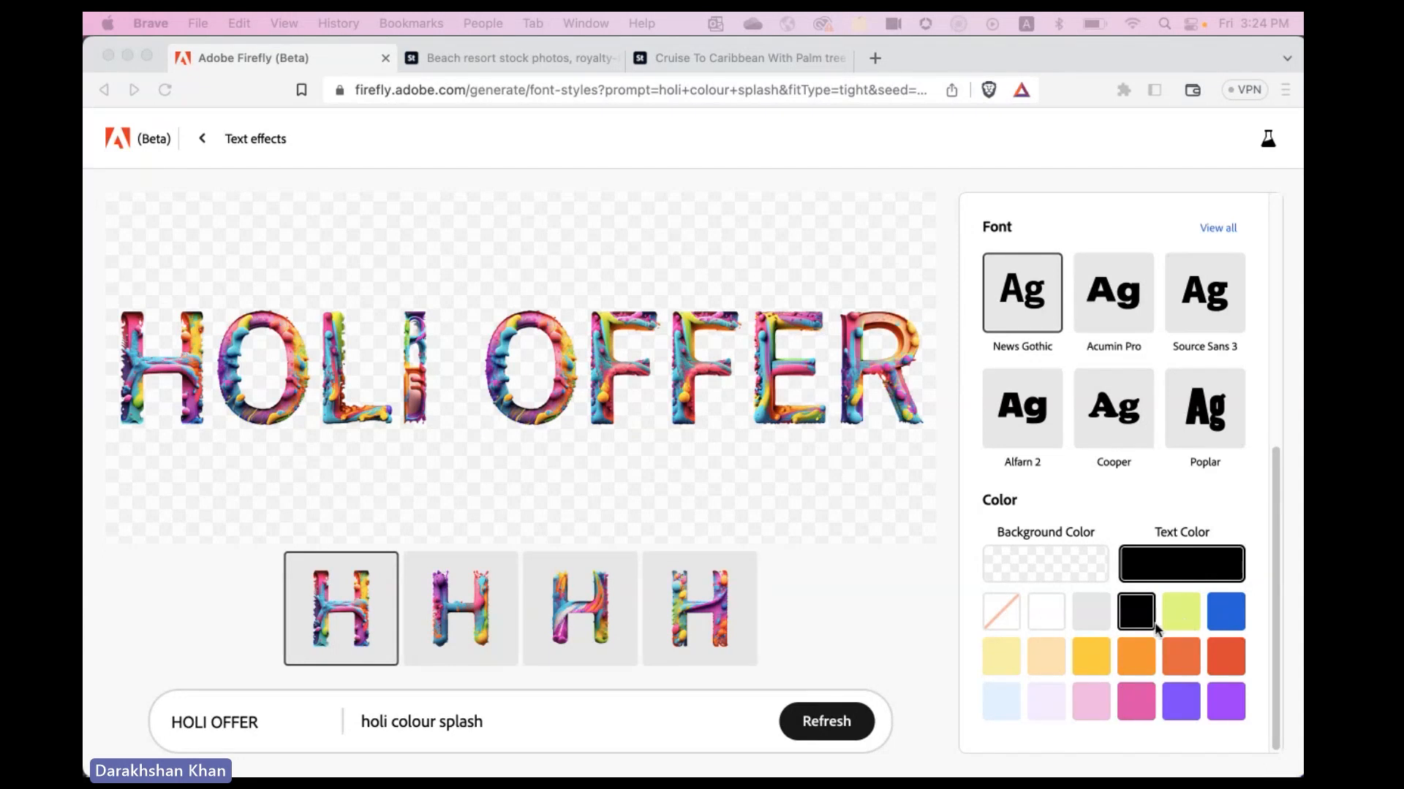
Try a black background behind the "HOLI OFFER" text and return it to transparent
click(1042, 574)
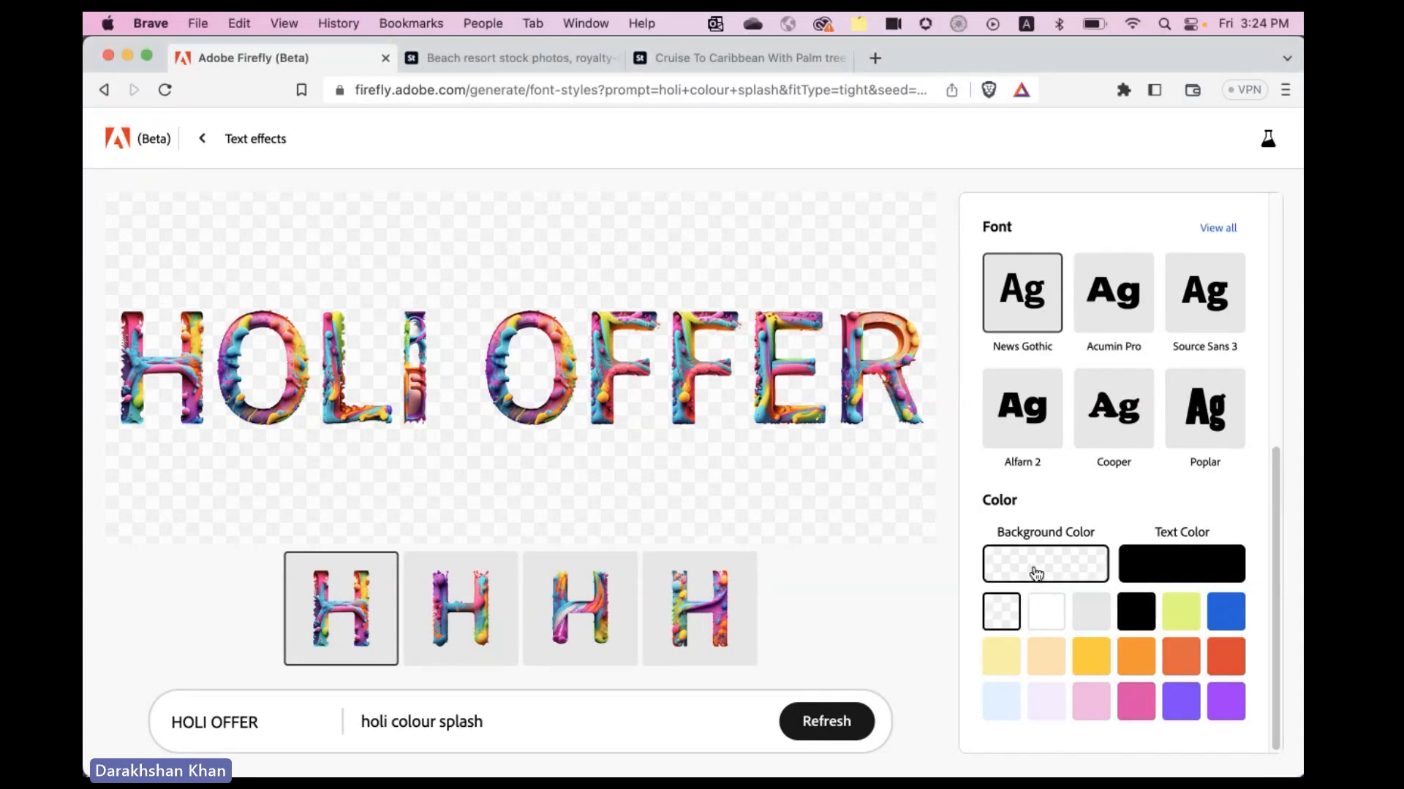
click(1140, 612)
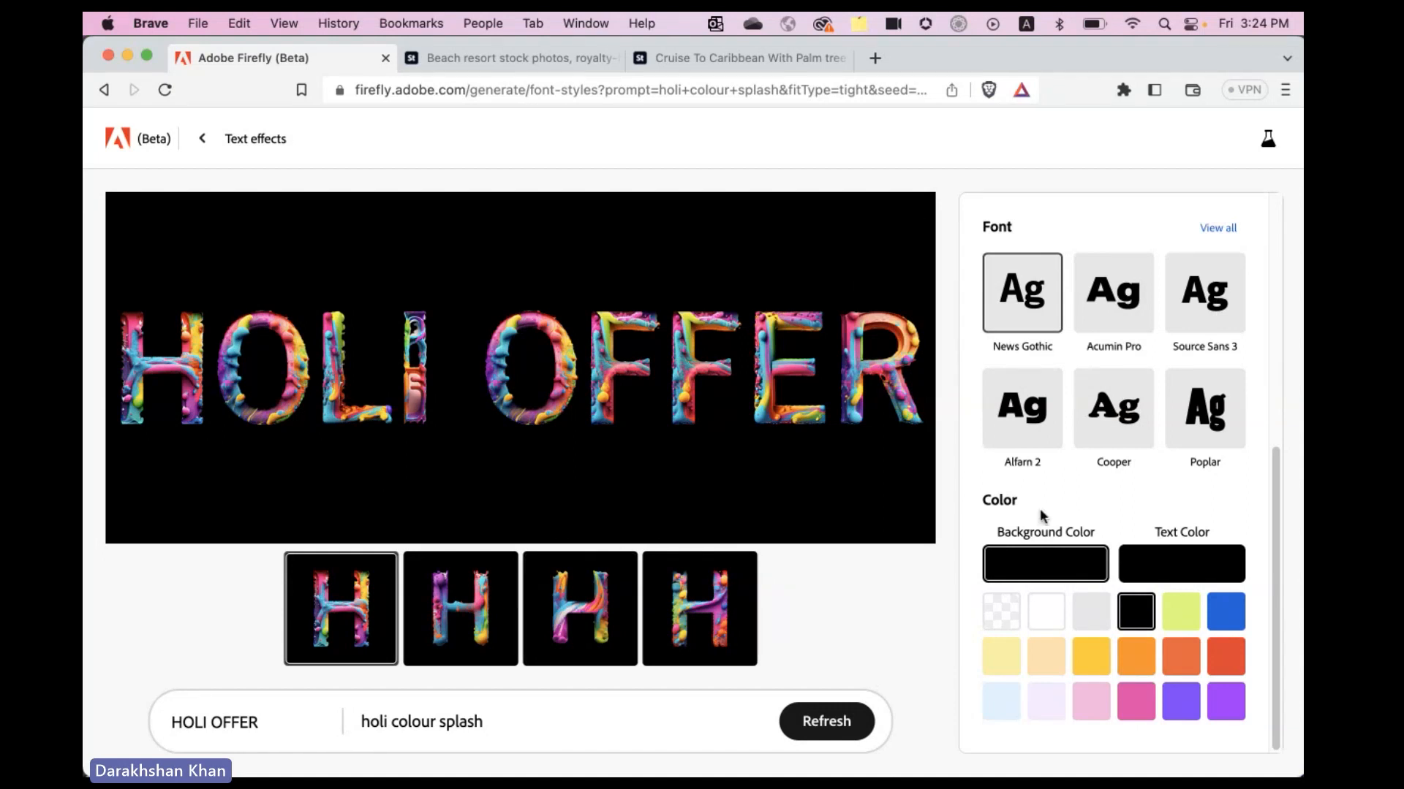
click(1000, 611)
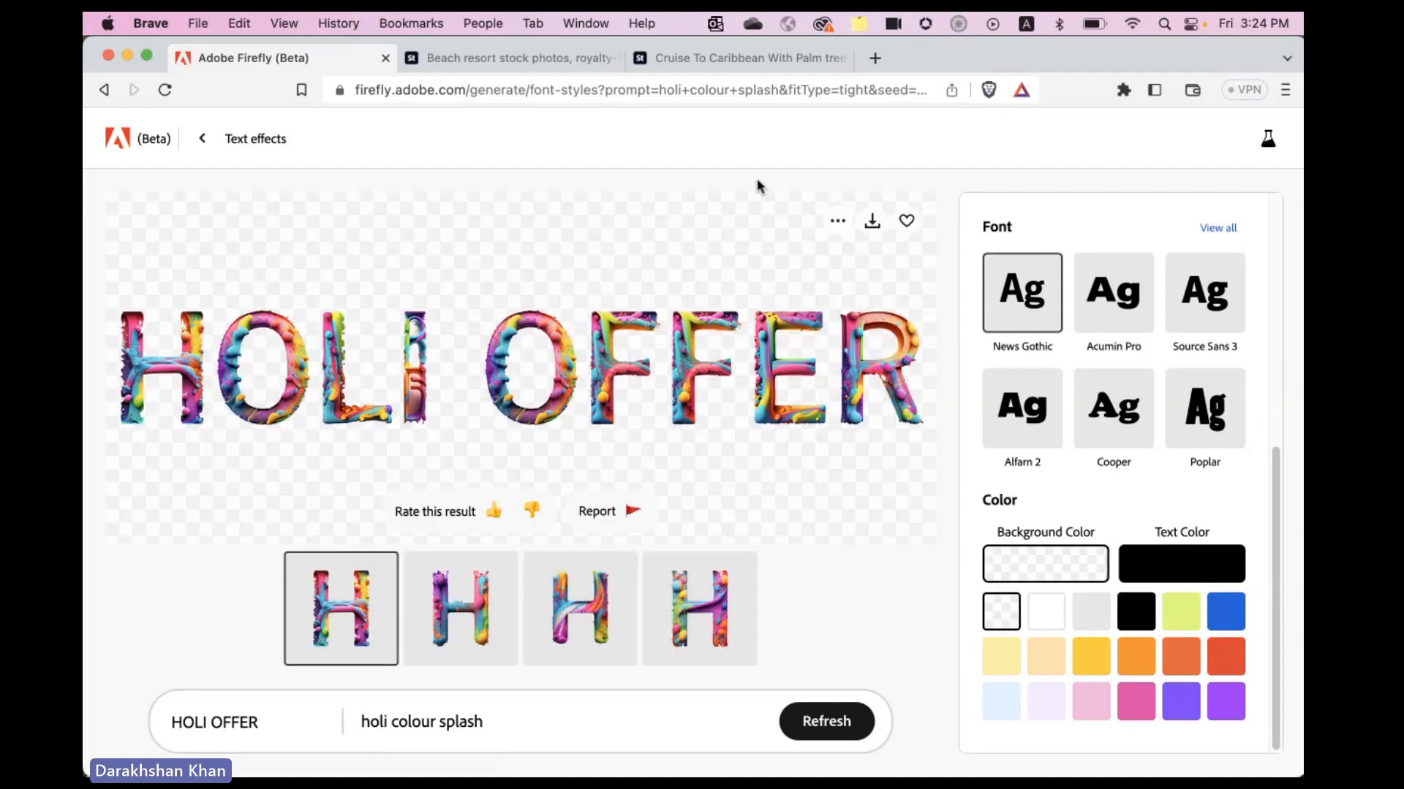
Download the "HOLI OFFER" text effect as an image and dismiss the downloads list
click(837, 221)
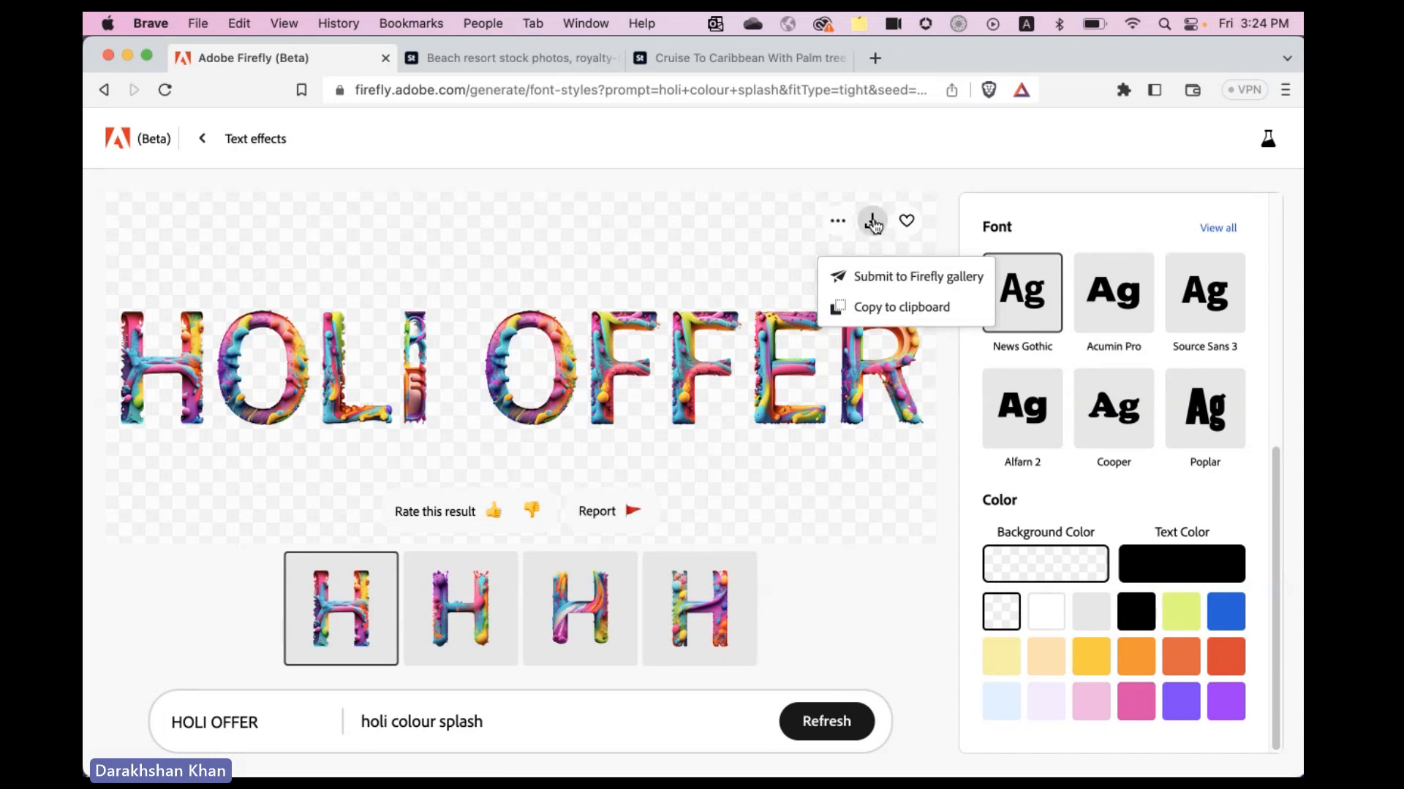
click(879, 184)
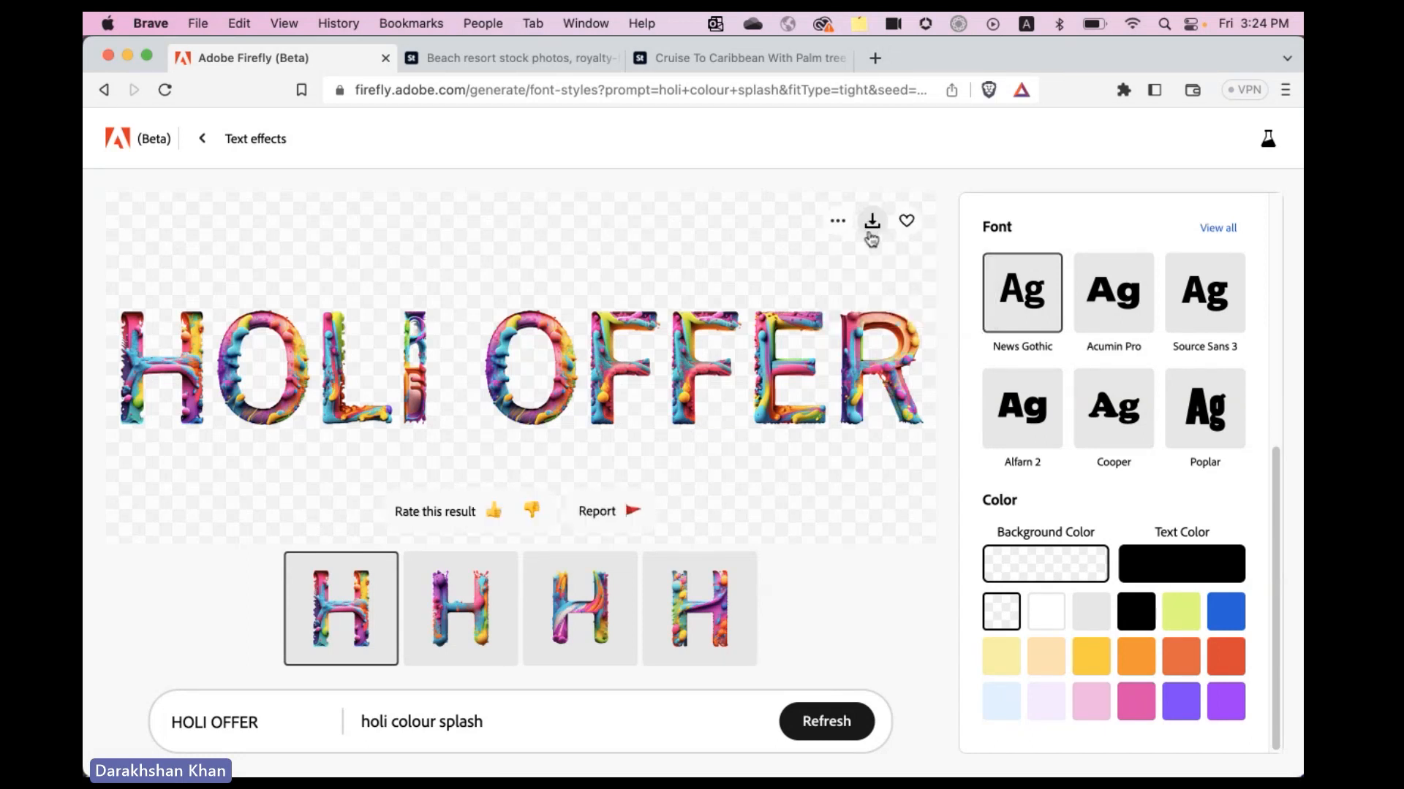
click(872, 221)
click(1020, 591)
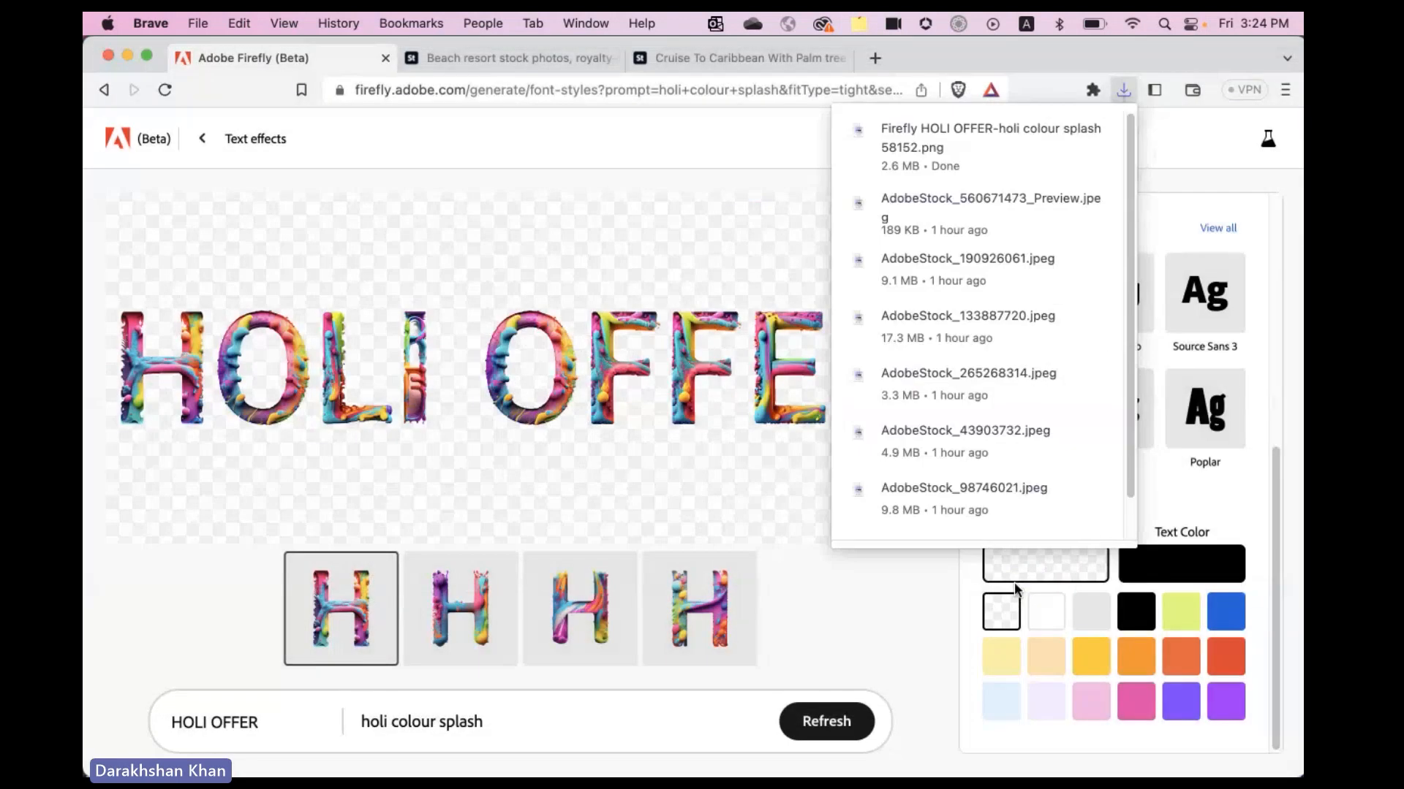
click(844, 593)
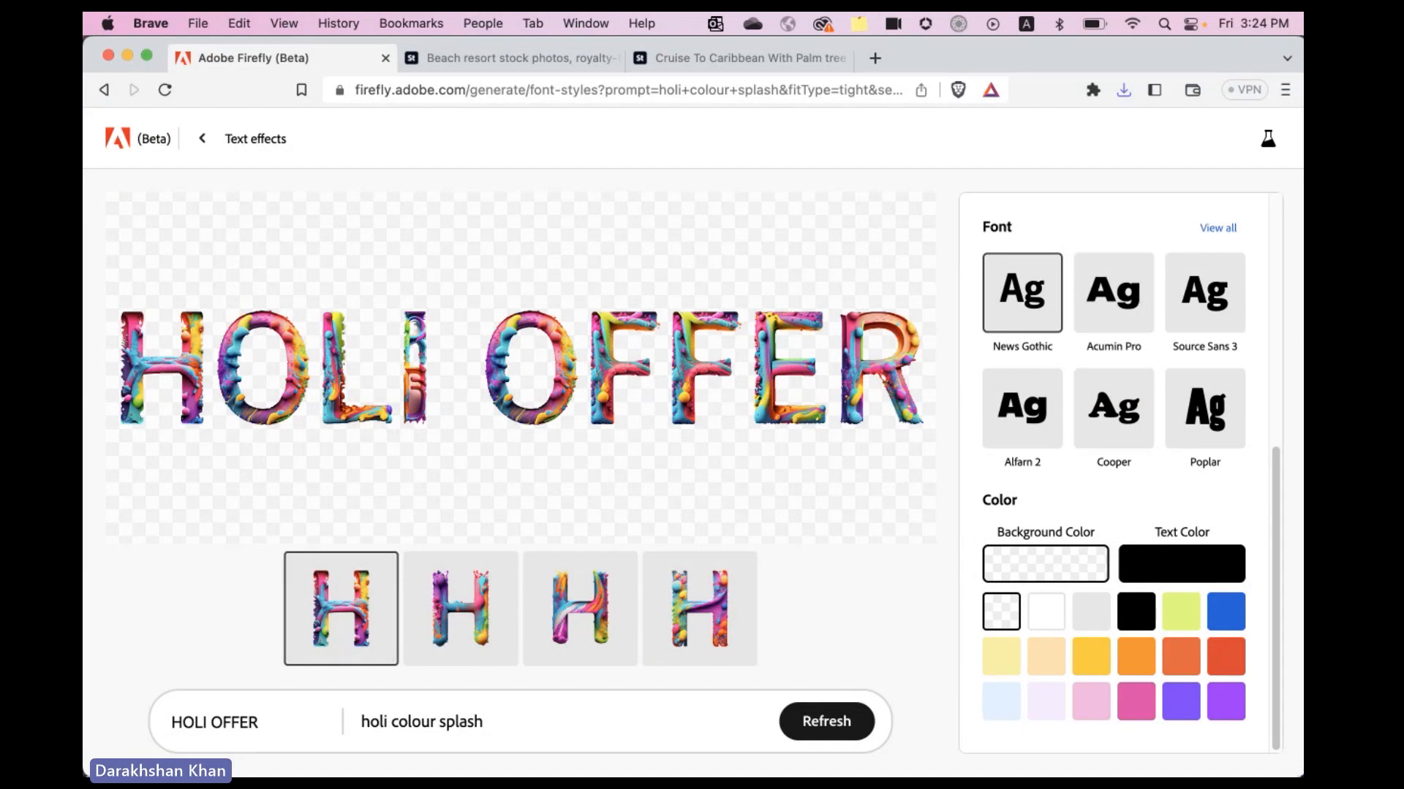
Replace the text with "Herbal ME" and generate it with the effect prompt "blue leaves"
drag(272, 725, 124, 723)
text(Herba)
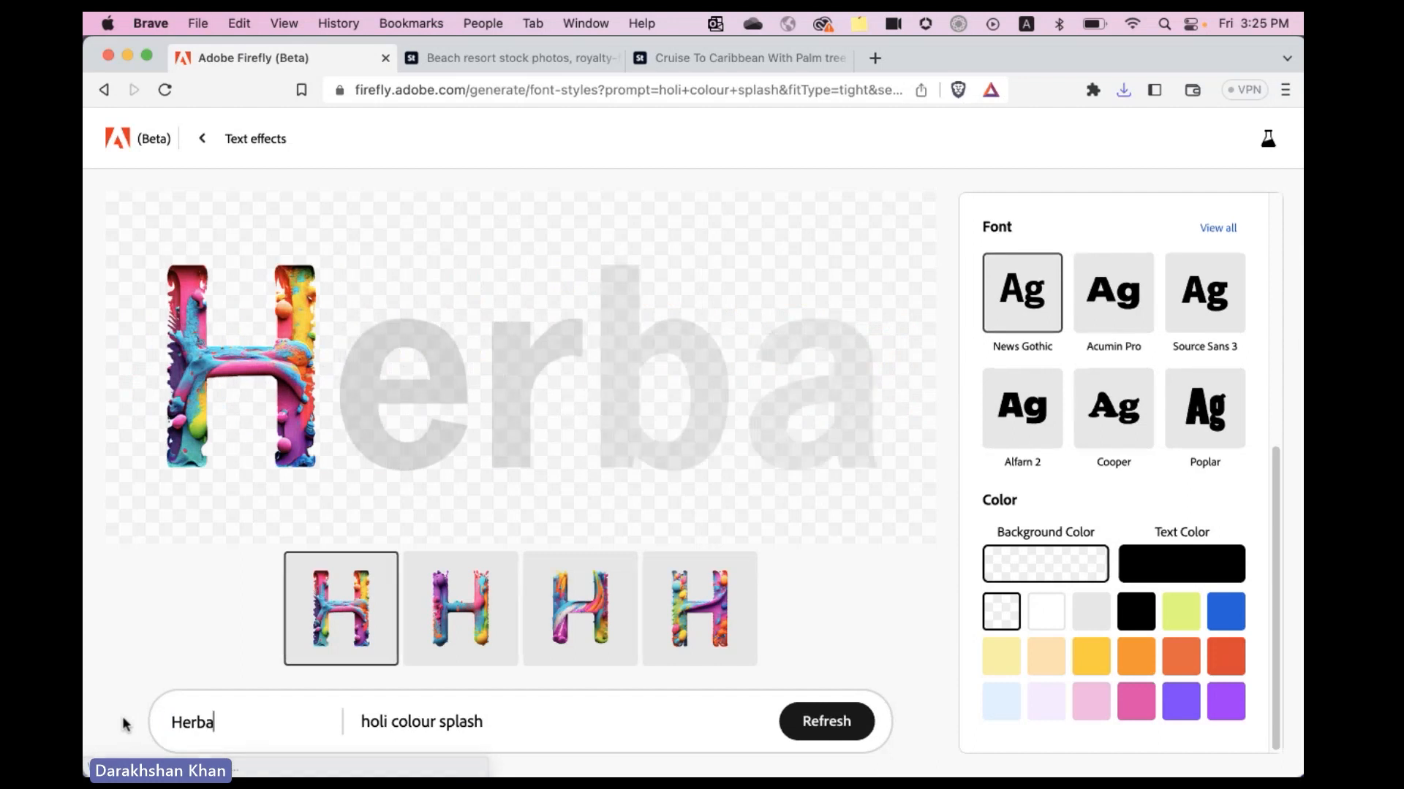
text(l ME)
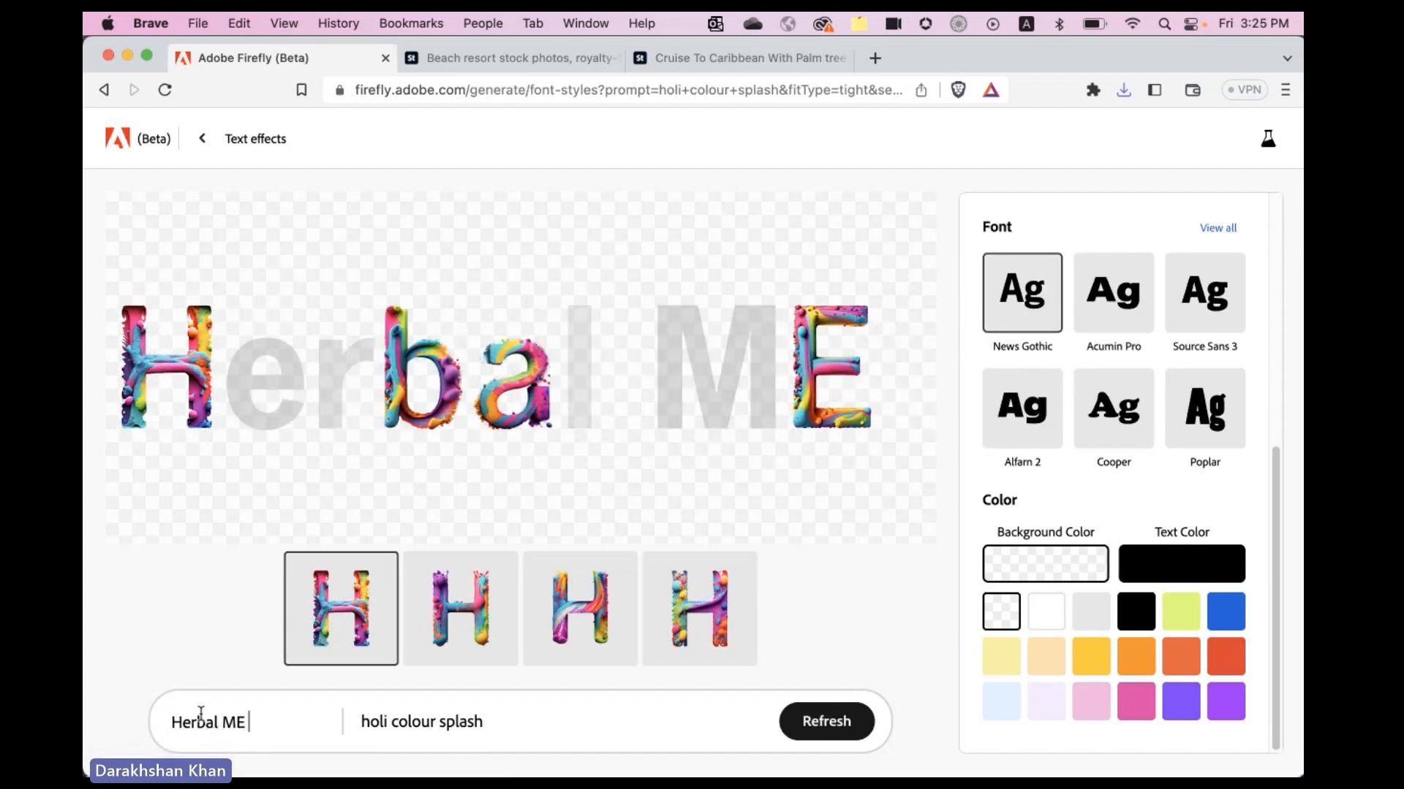
drag(526, 727, 359, 722)
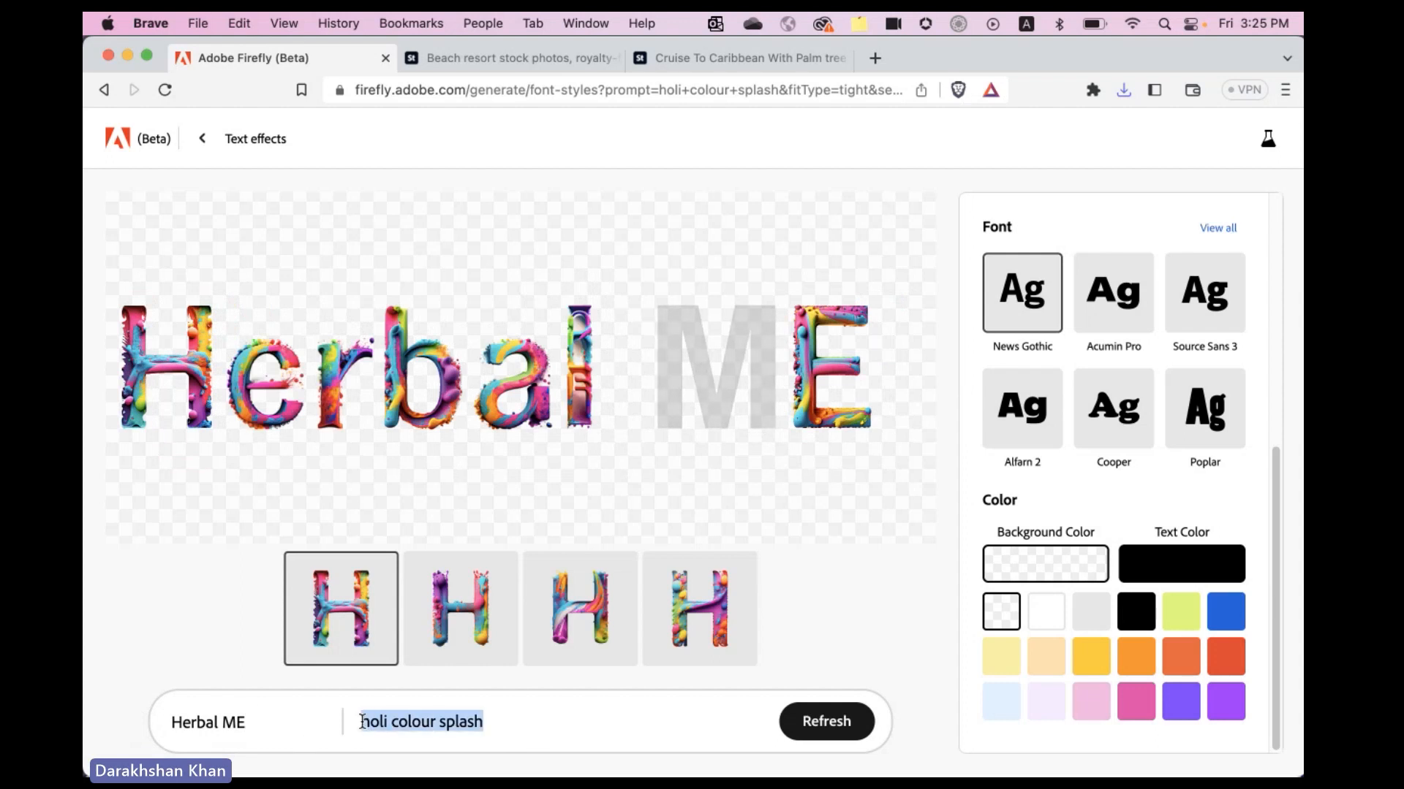
text(blue leaves)
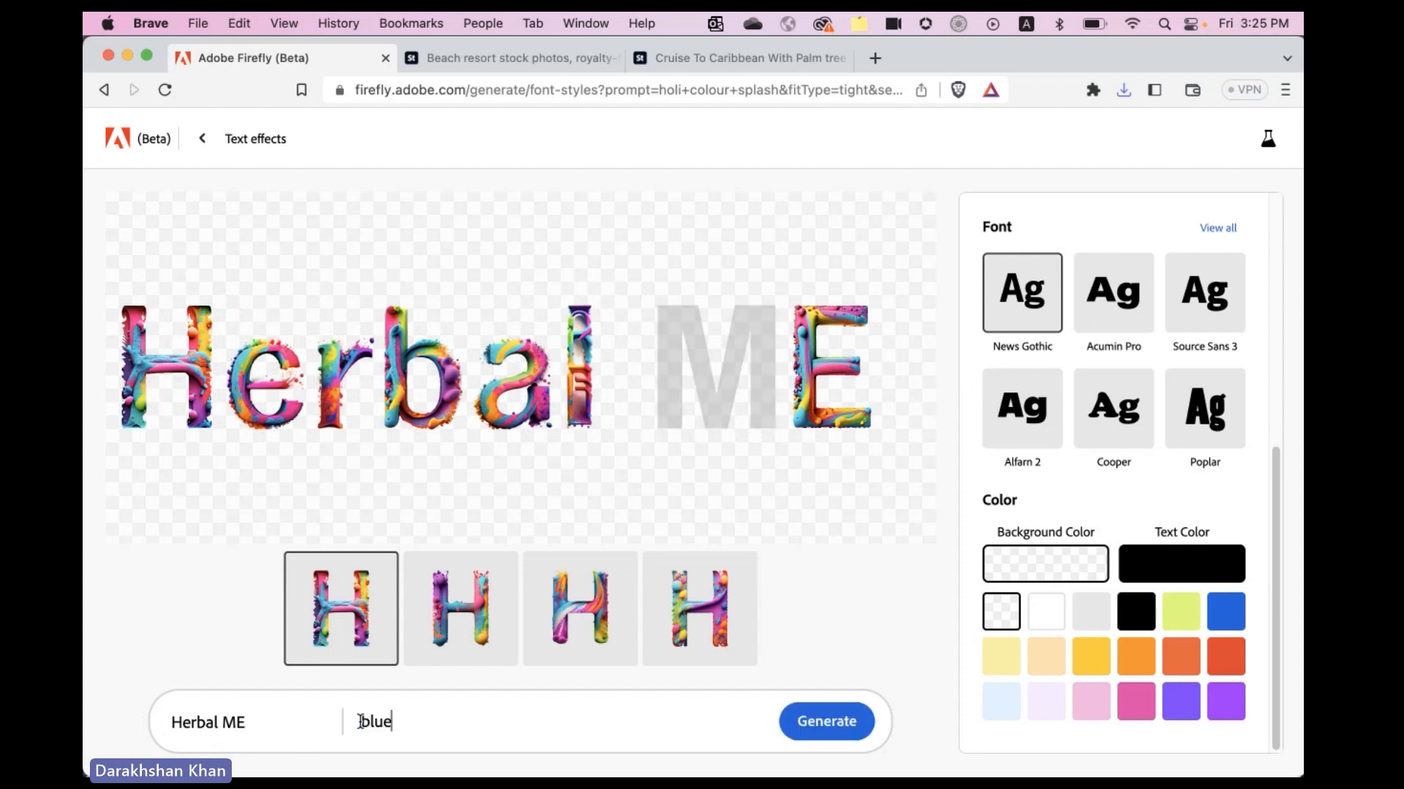
key(Return)
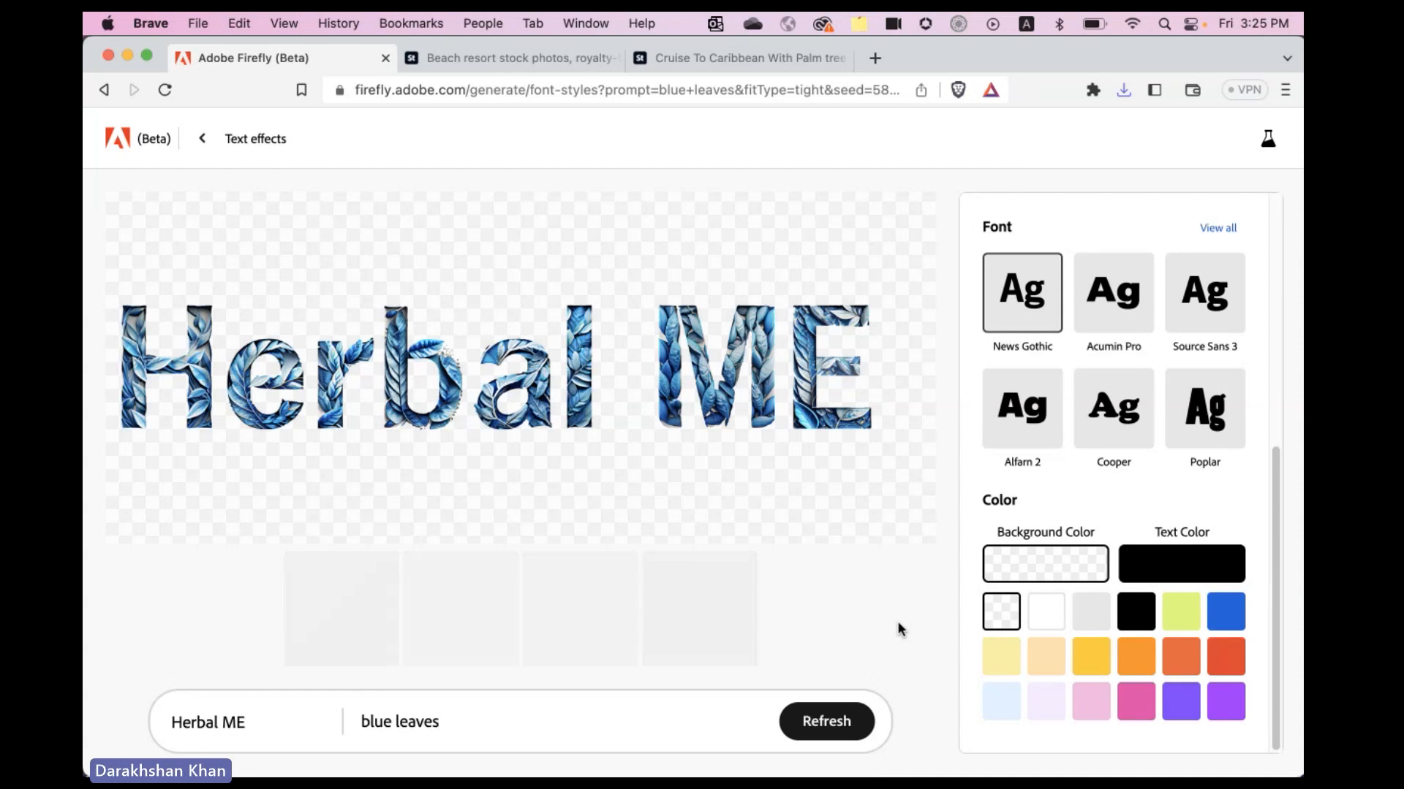
mouse_move(665, 345)
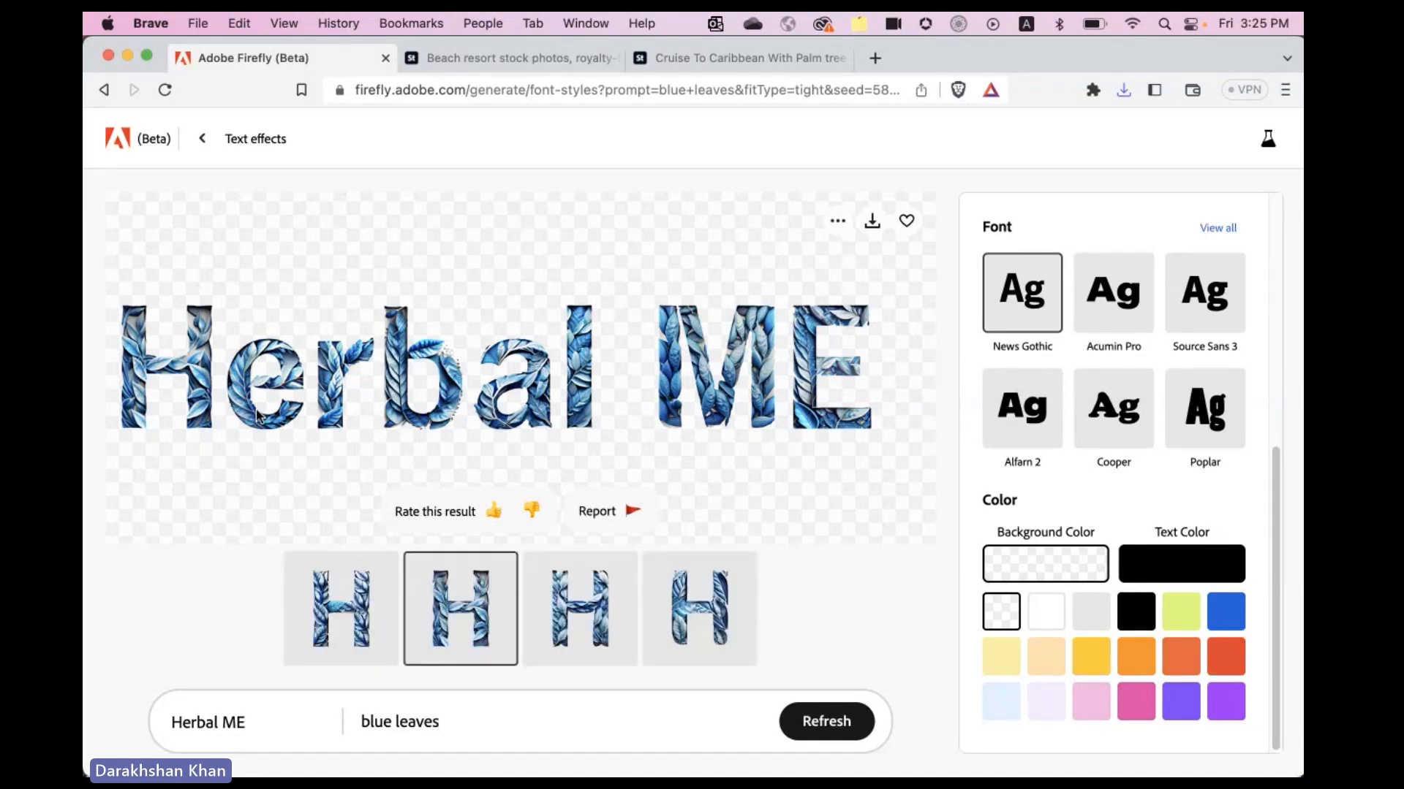
Restyle "Herbal ME" with the Leafy pothos nature sample prompt, followed by the Pasta food sample prompt
scroll(1100, 405, up, 6)
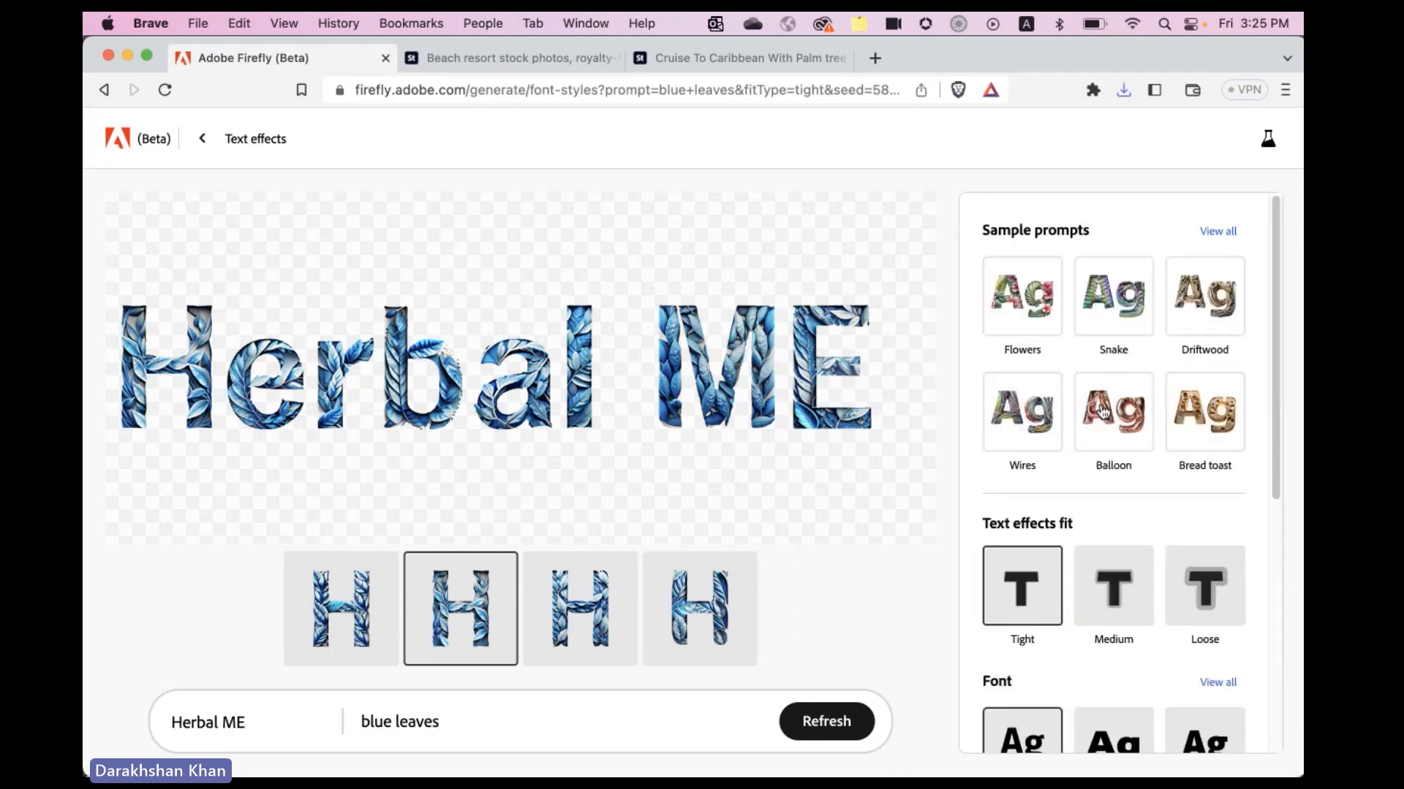
click(1219, 232)
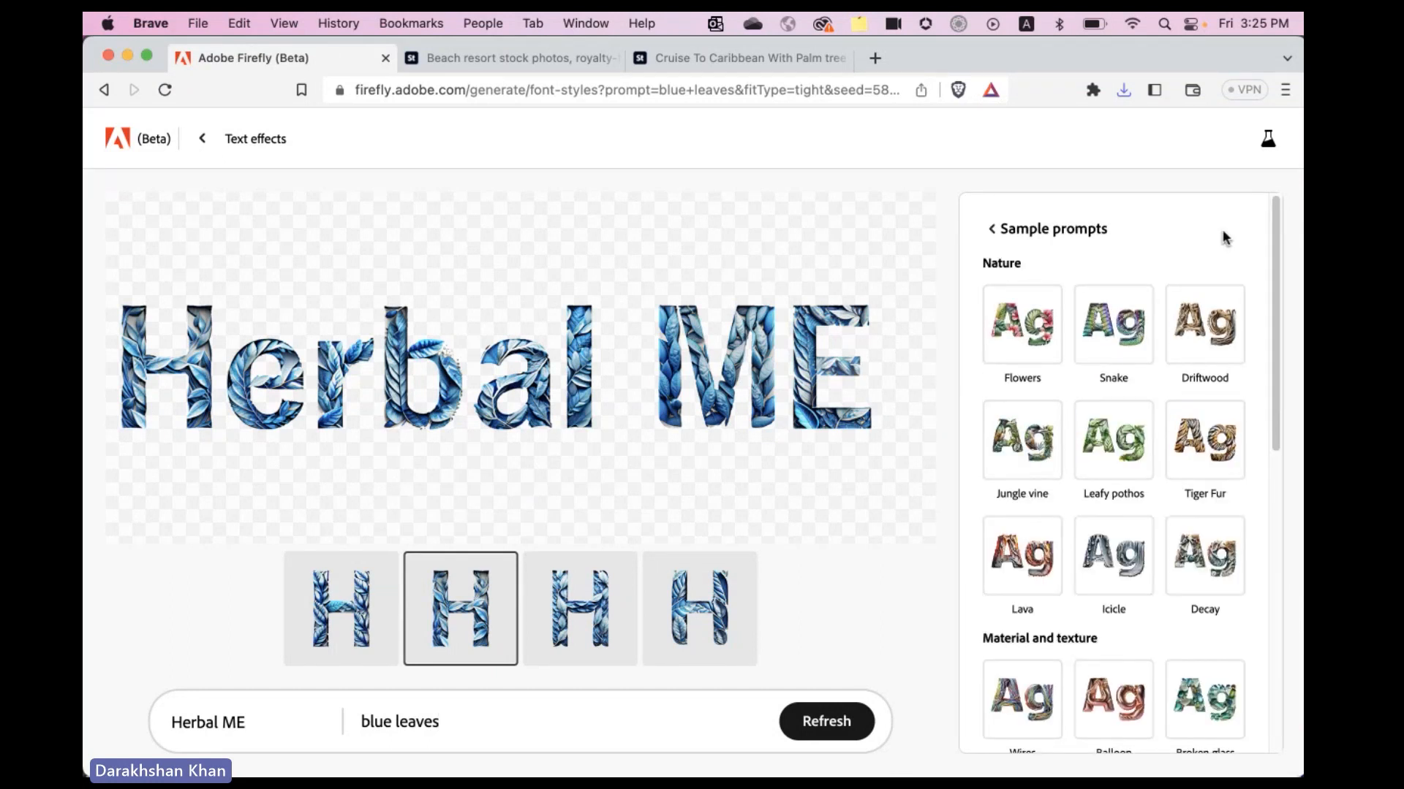
click(1116, 455)
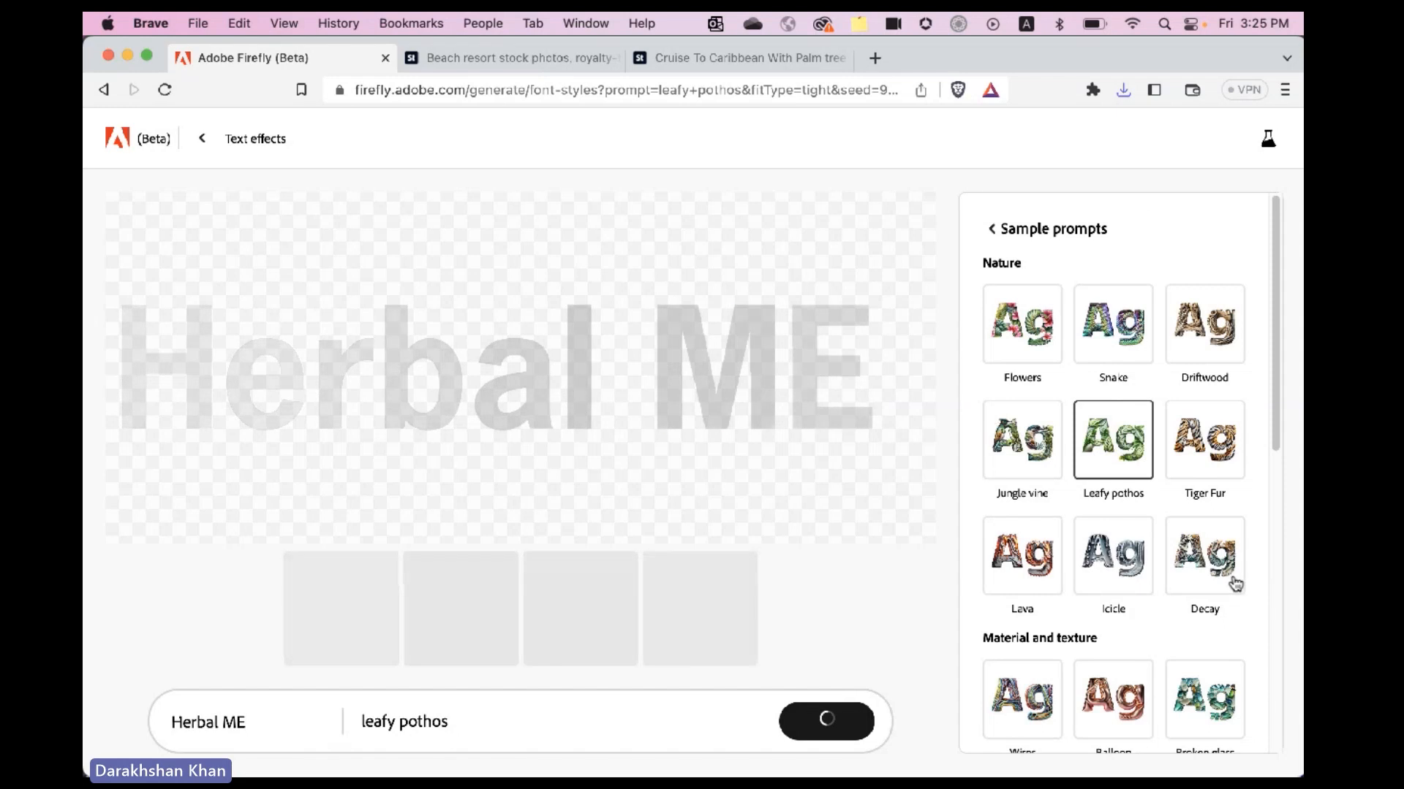
scroll(1235, 583, down, 10)
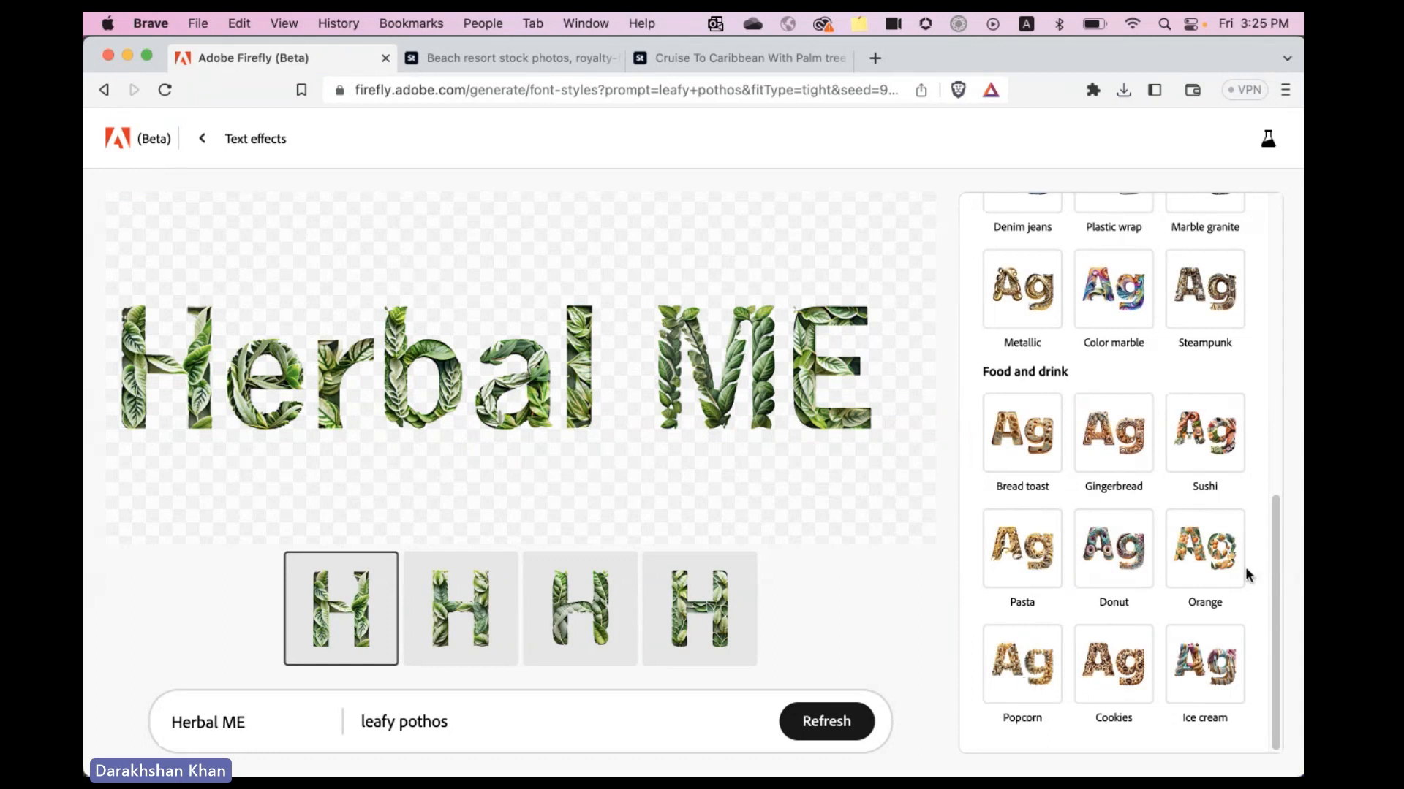
click(1038, 560)
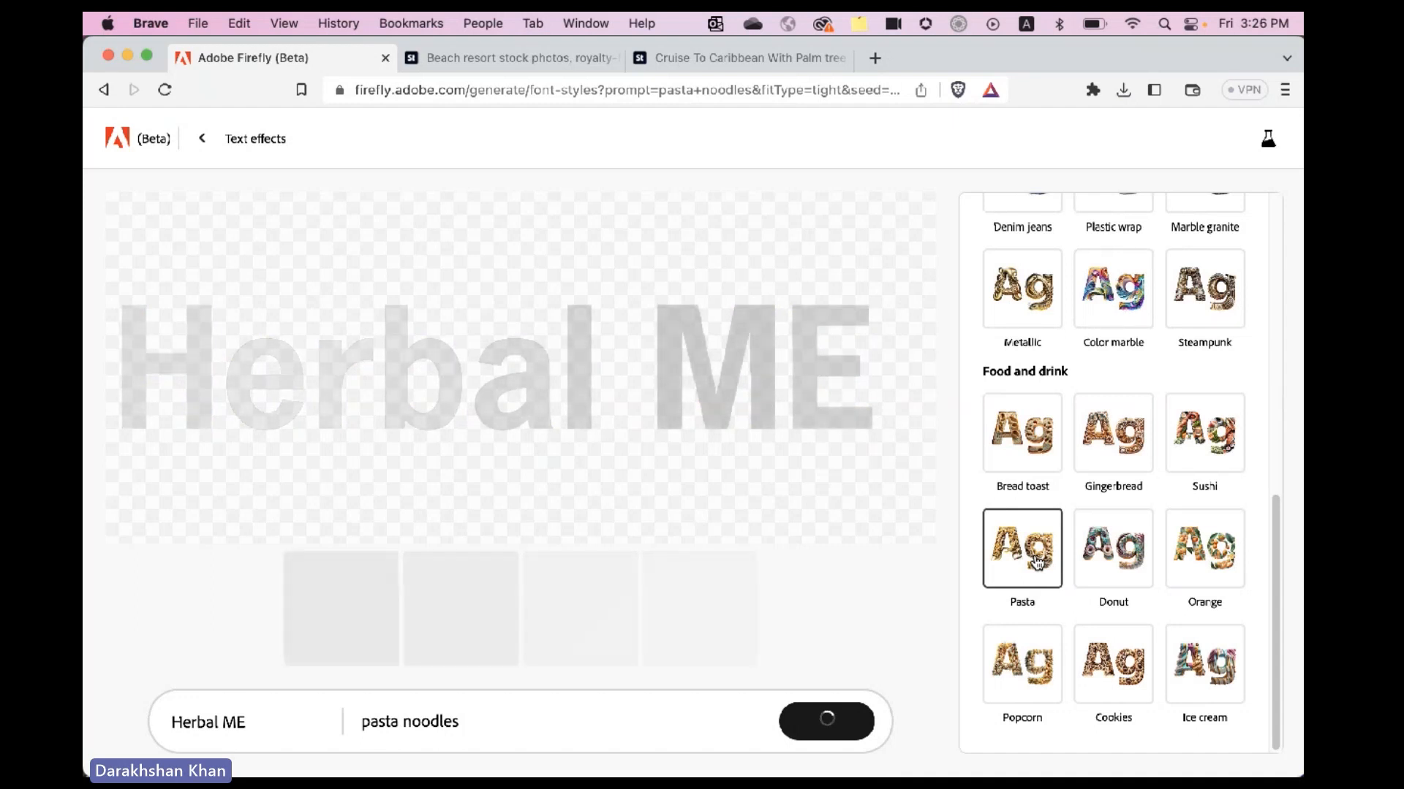
Examine the pasta-styled "Herbal ME" result and the sample prompt, text effects fit, font and color options
mouse_move(713, 422)
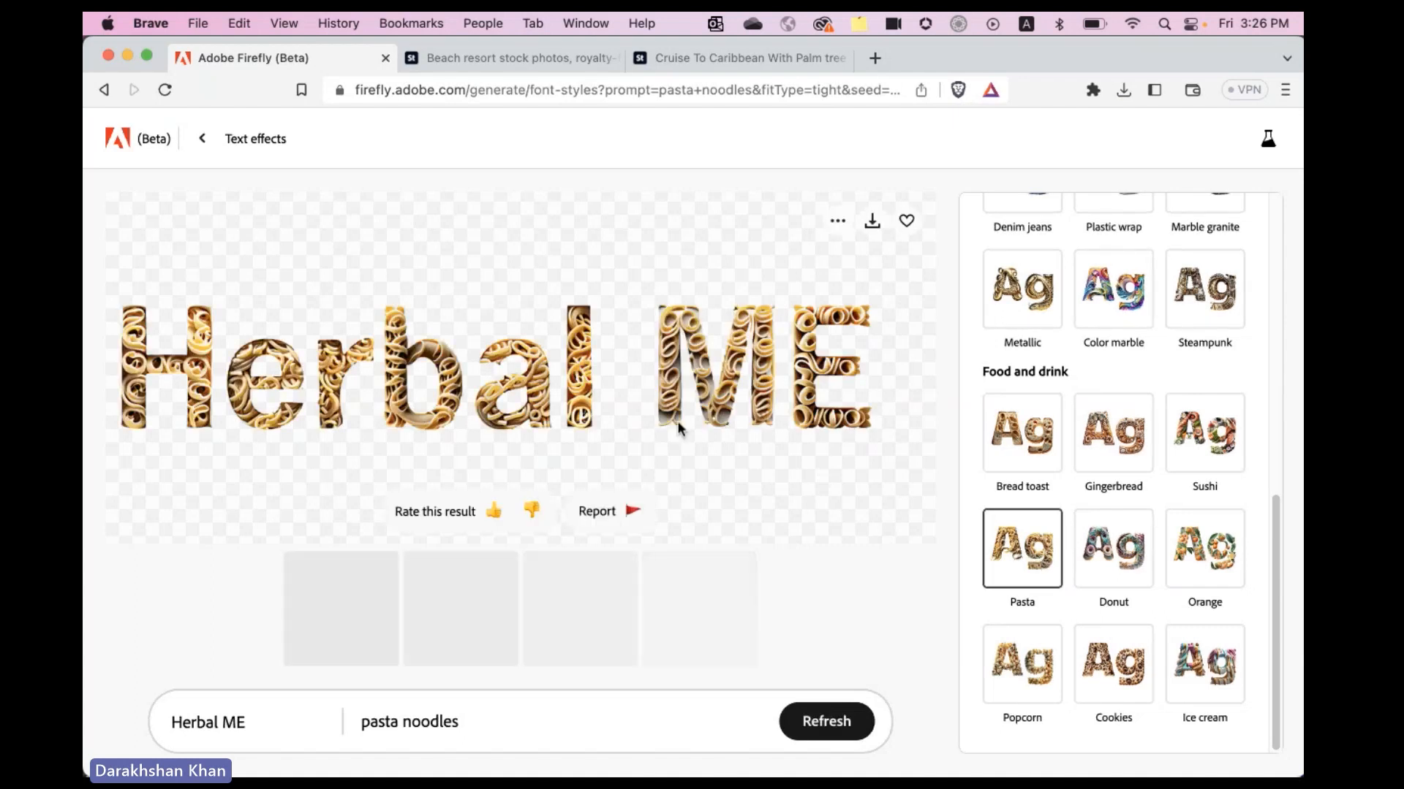
scroll(1102, 459, up, 10)
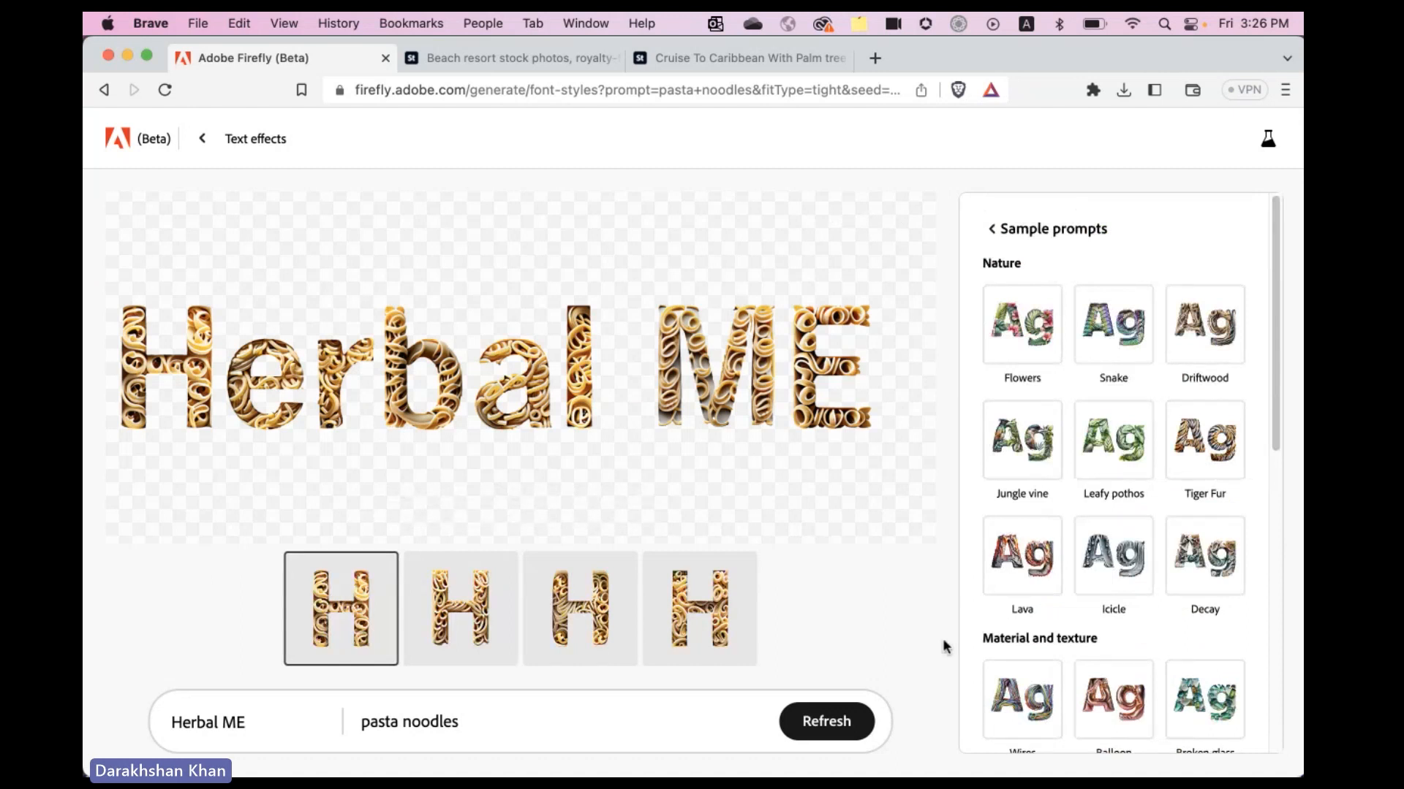
scroll(1073, 622, down, 10)
scroll(983, 373, up, 10)
scroll(1153, 605, down, 6)
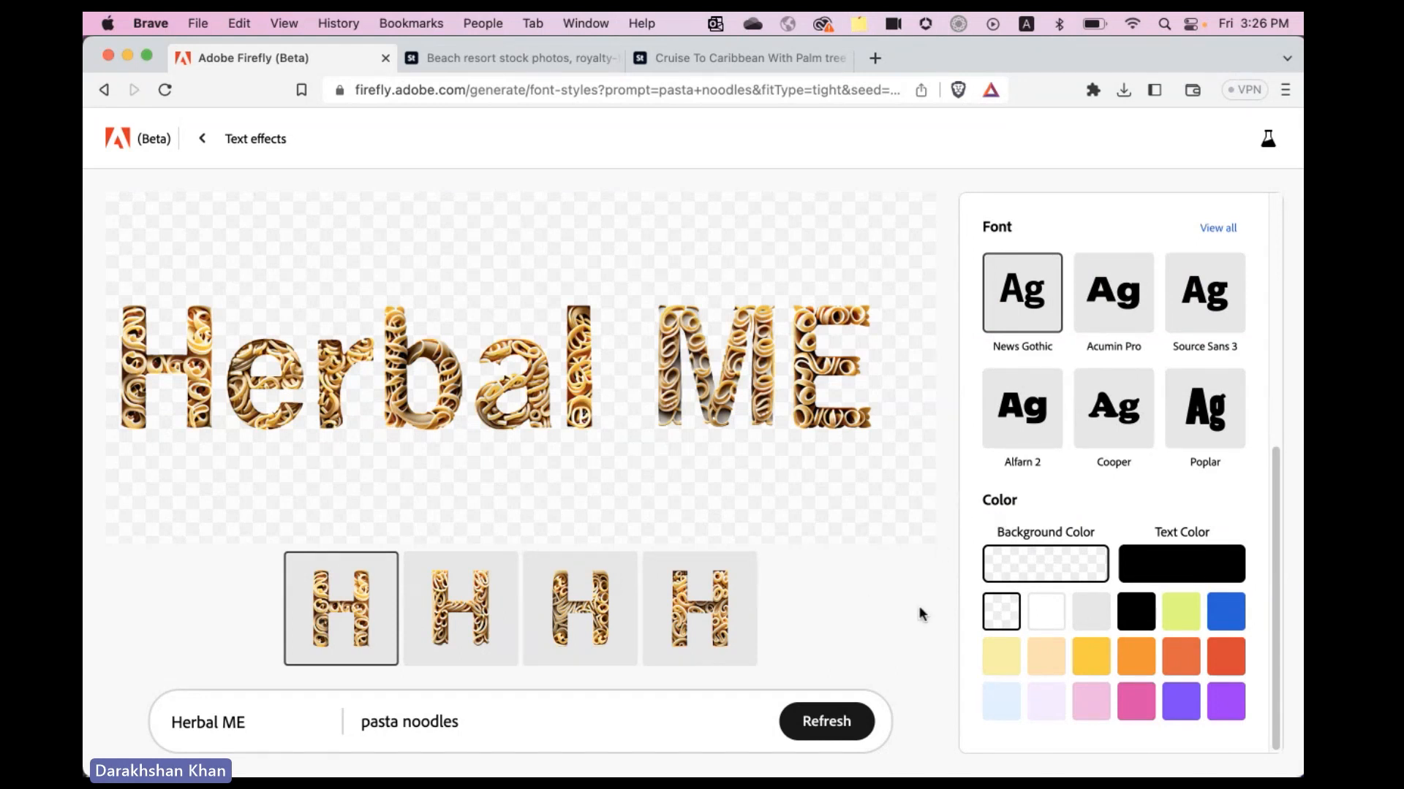
mouse_move(820, 540)
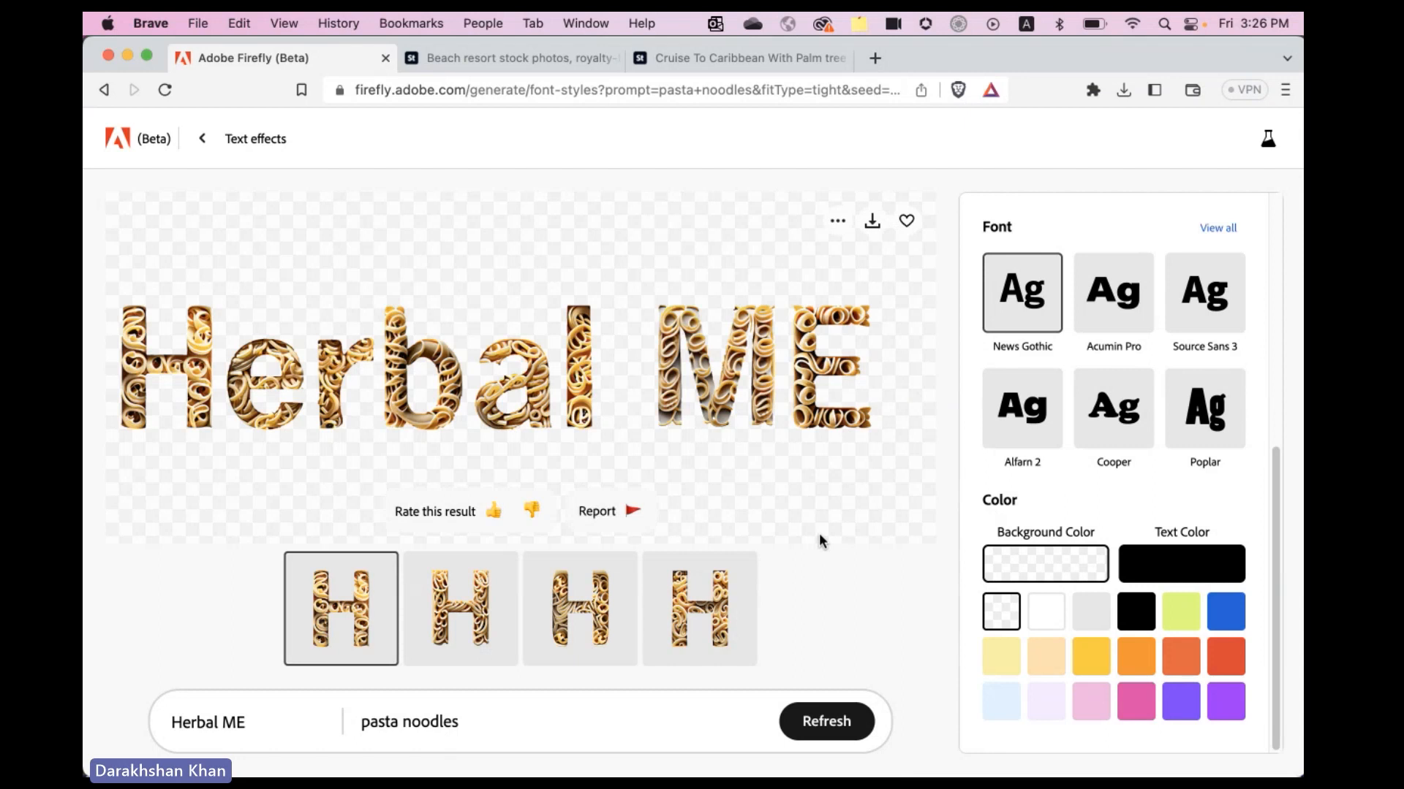
mouse_move(913, 226)
scroll(1148, 555, up, 6)
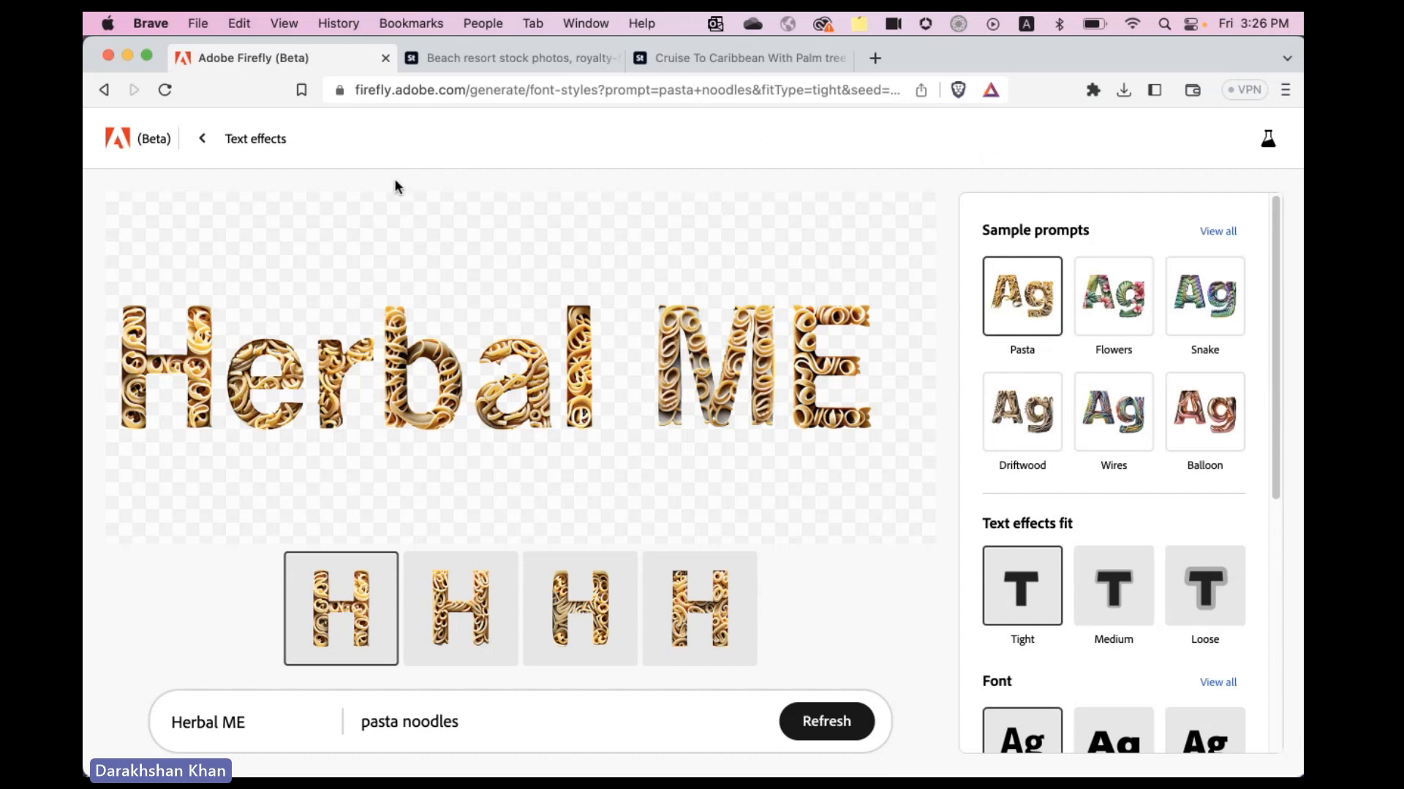
Return to the Firefly home page, view its generation modules, and switch to the food banner in Photoshop
click(202, 140)
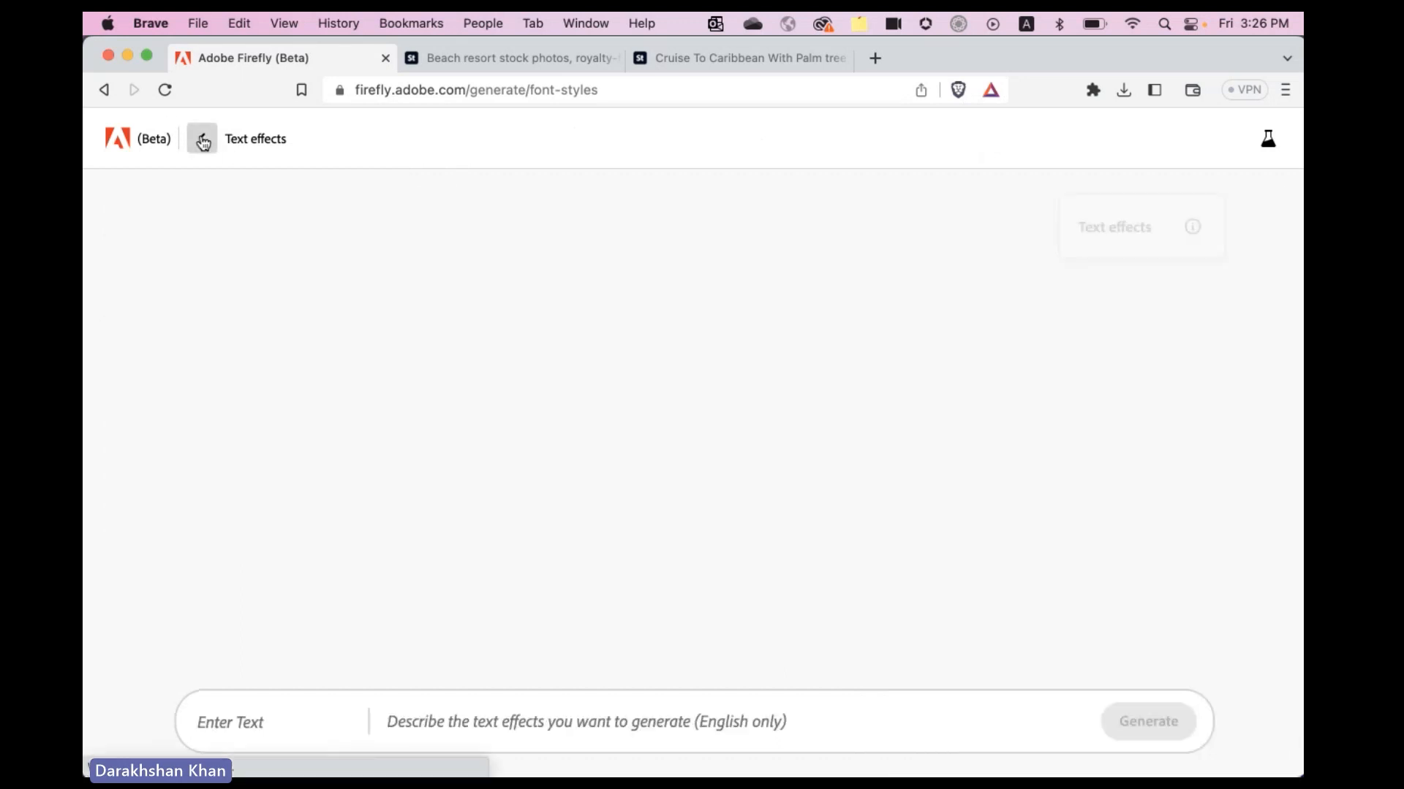
scroll(884, 488, down, 3)
scroll(886, 491, down, 4)
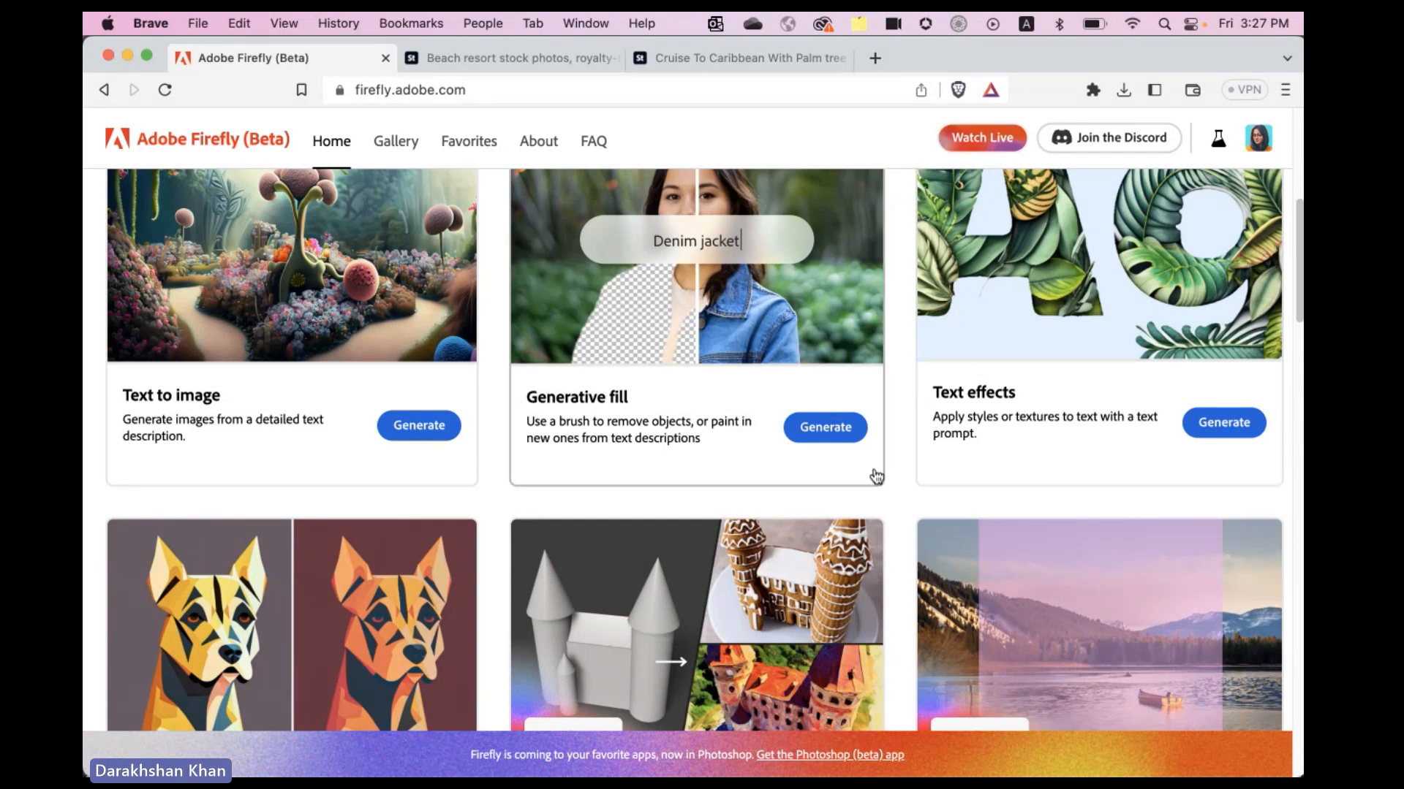
mouse_move(807, 753)
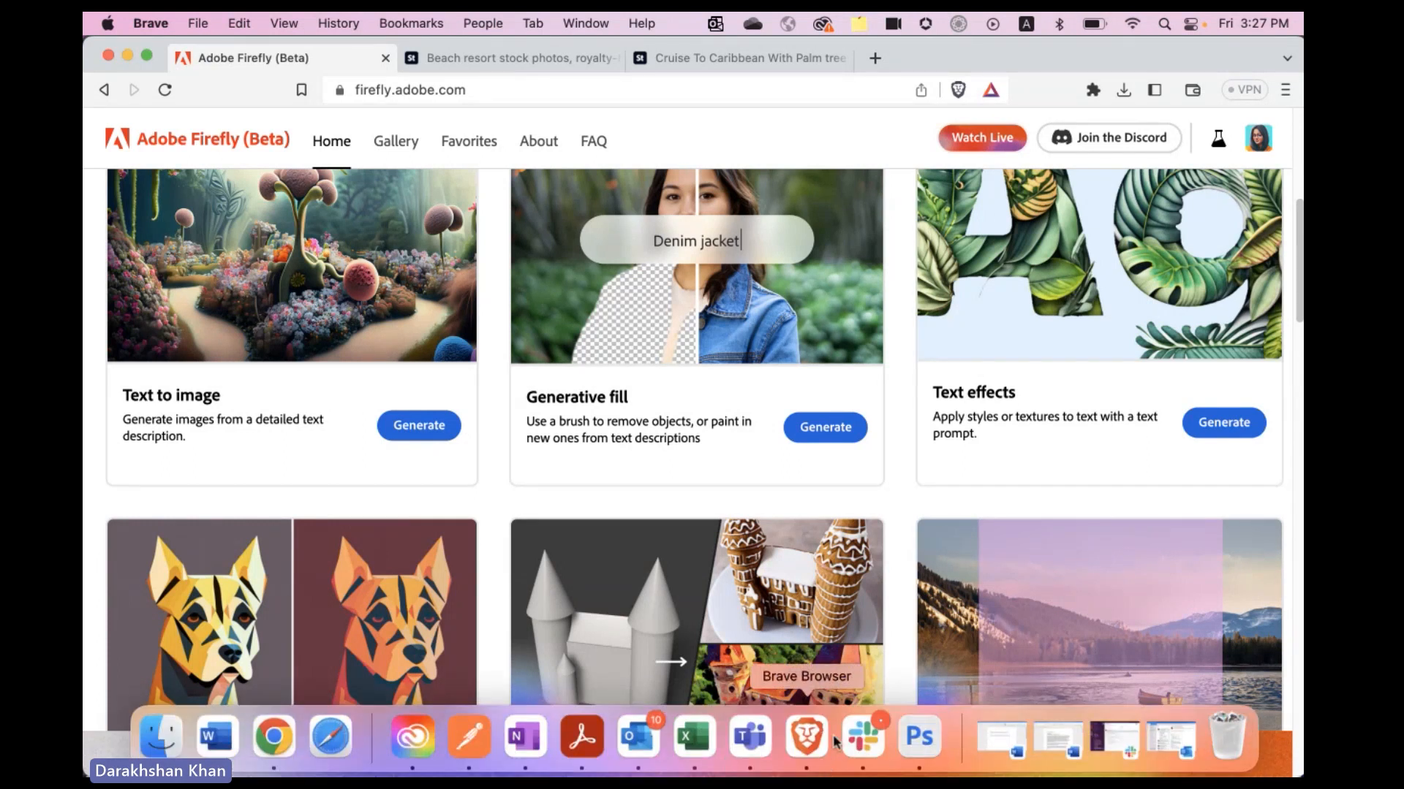
click(919, 752)
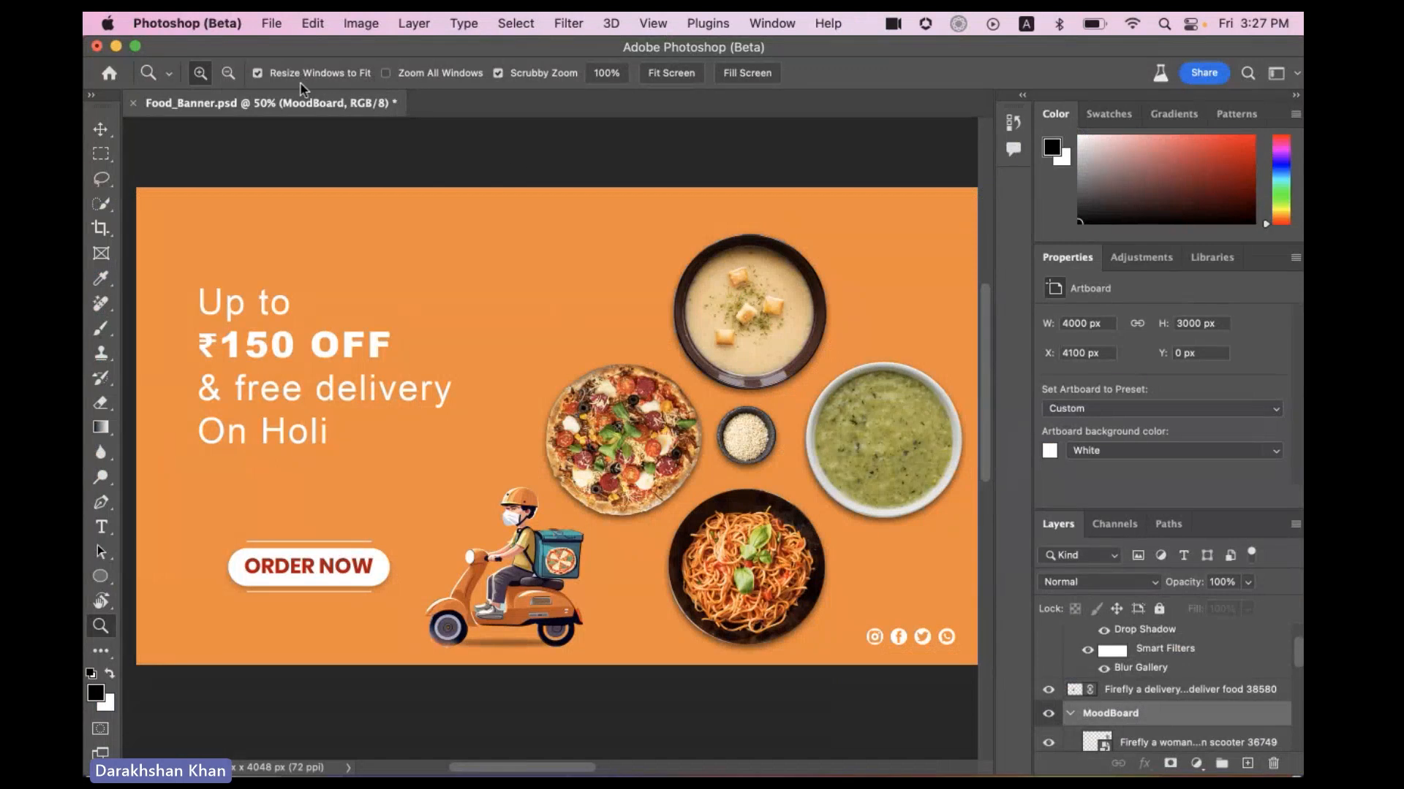
Place the Firefly HOLI OFFER PNG from the Desktop as a linked image and try moving its layer out of the MoodBoard artboard
click(266, 25)
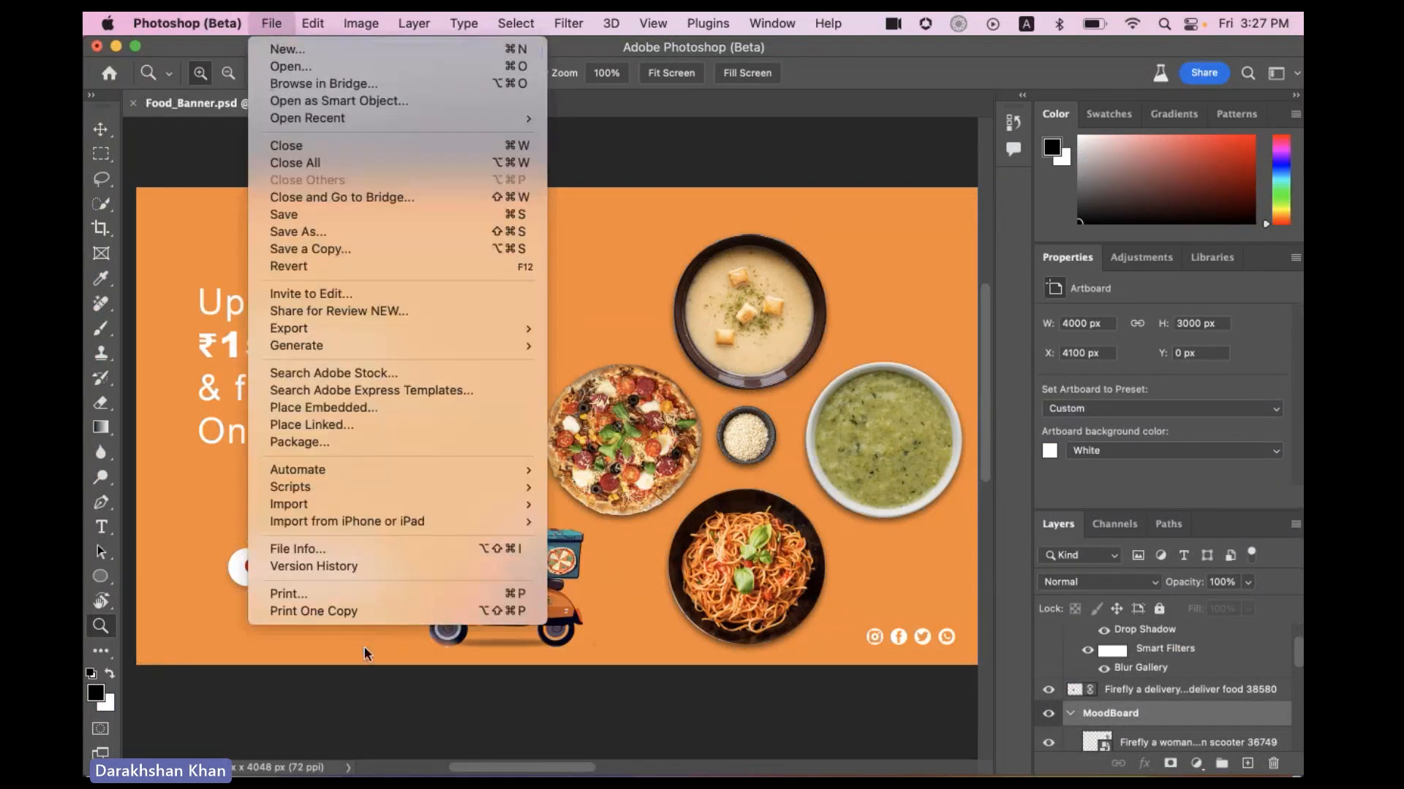
click(328, 426)
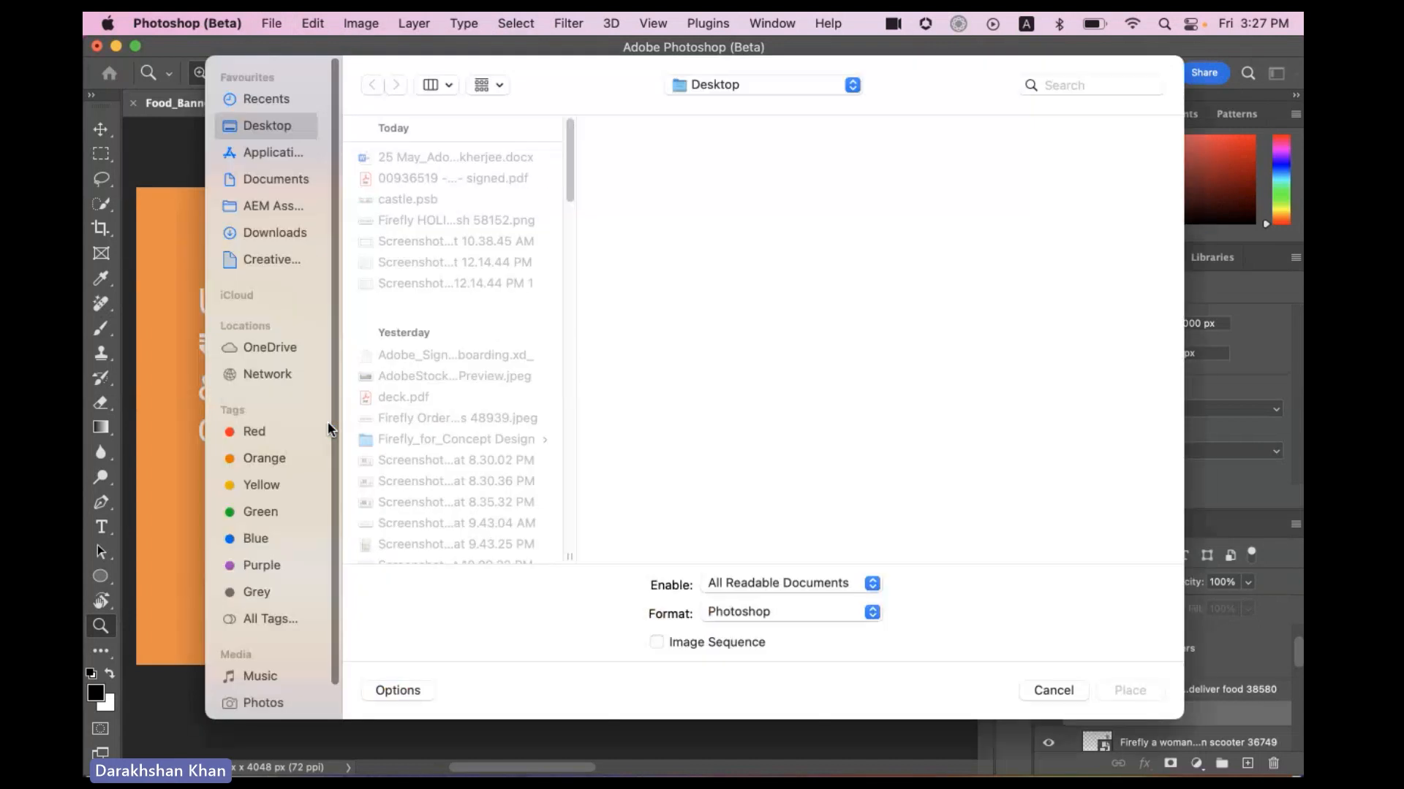
click(424, 223)
click(1126, 690)
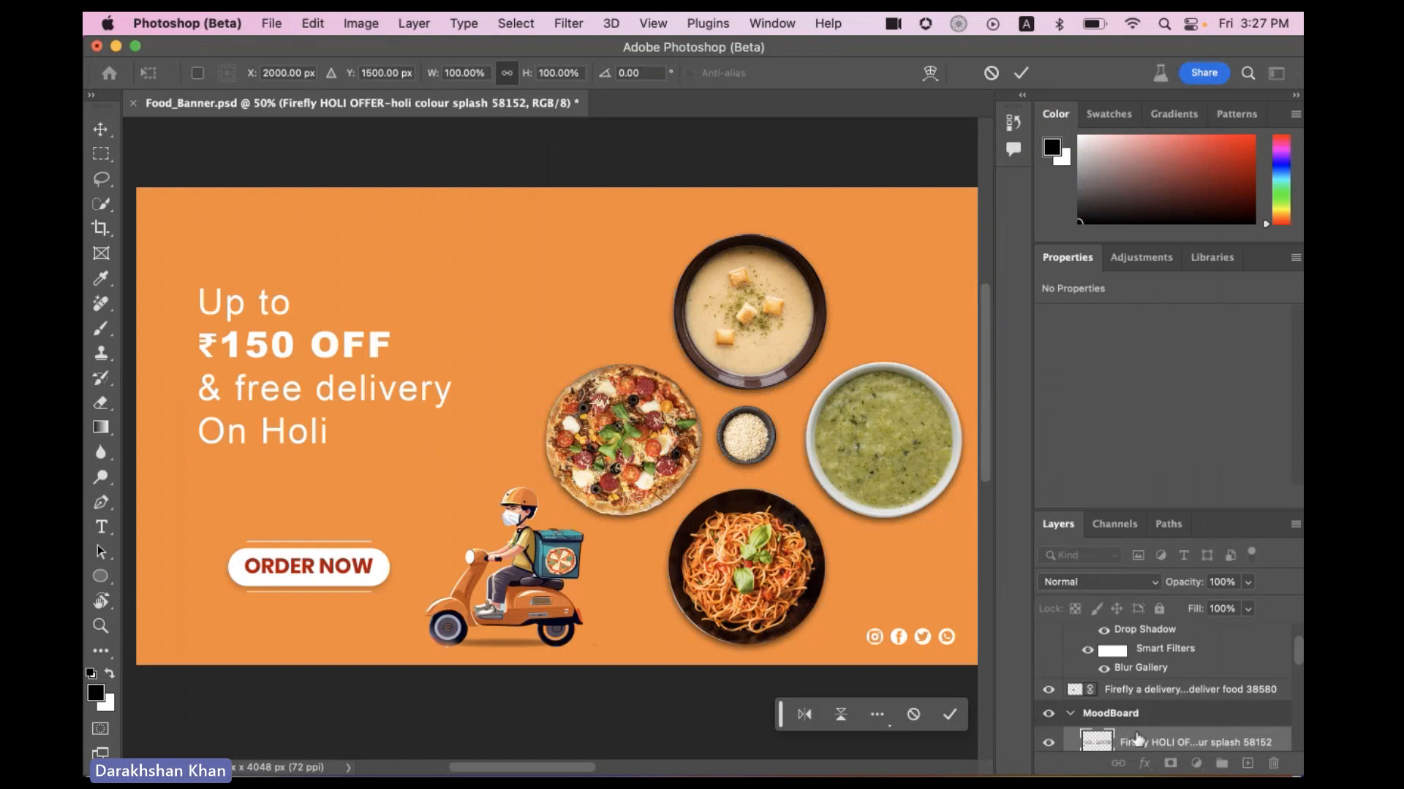
drag(1136, 741, 1130, 635)
scroll(1143, 727, up, 2)
Add a layer above Ellipse 1 in the banner artboard and bring in the HOLI OFFER PNG from Finder
click(1162, 642)
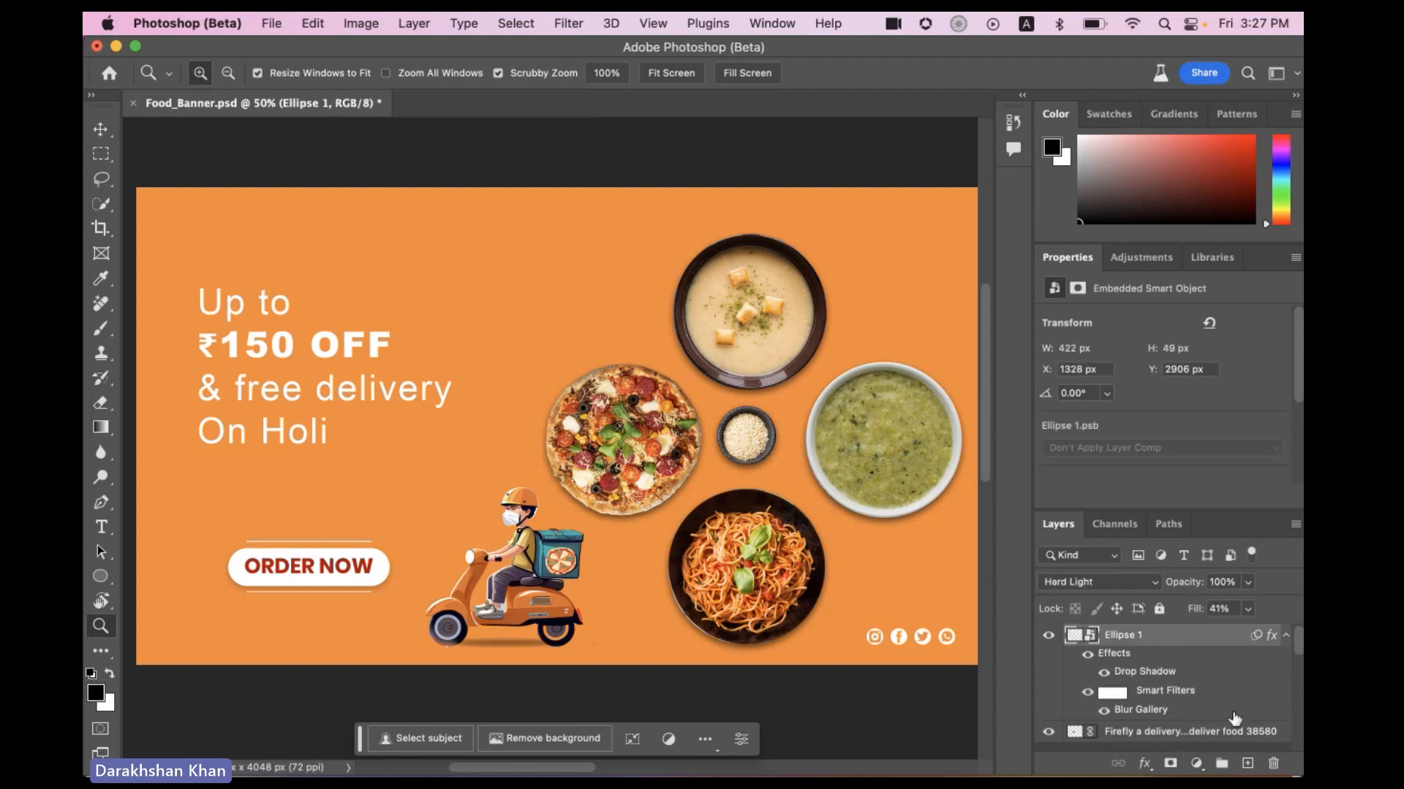
click(1247, 763)
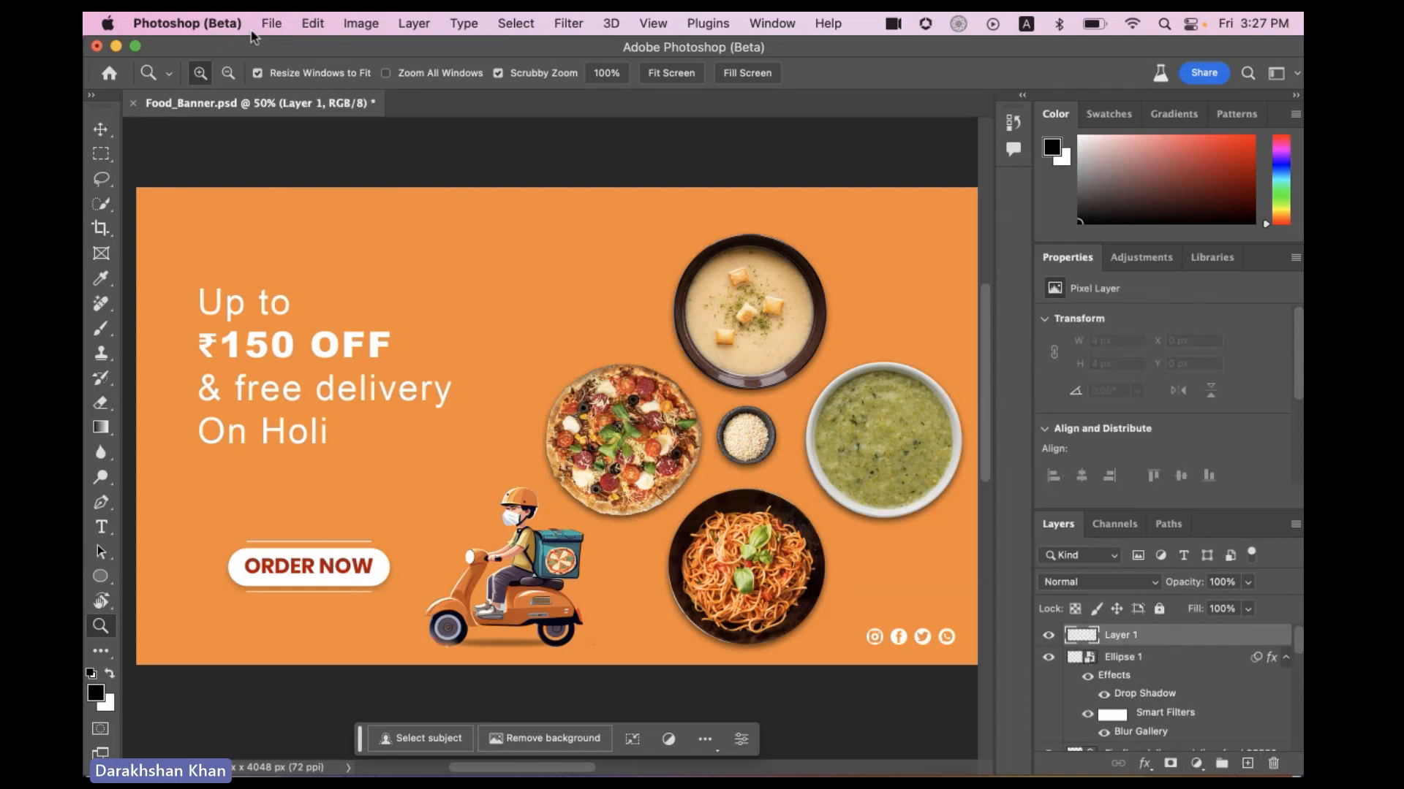
click(169, 743)
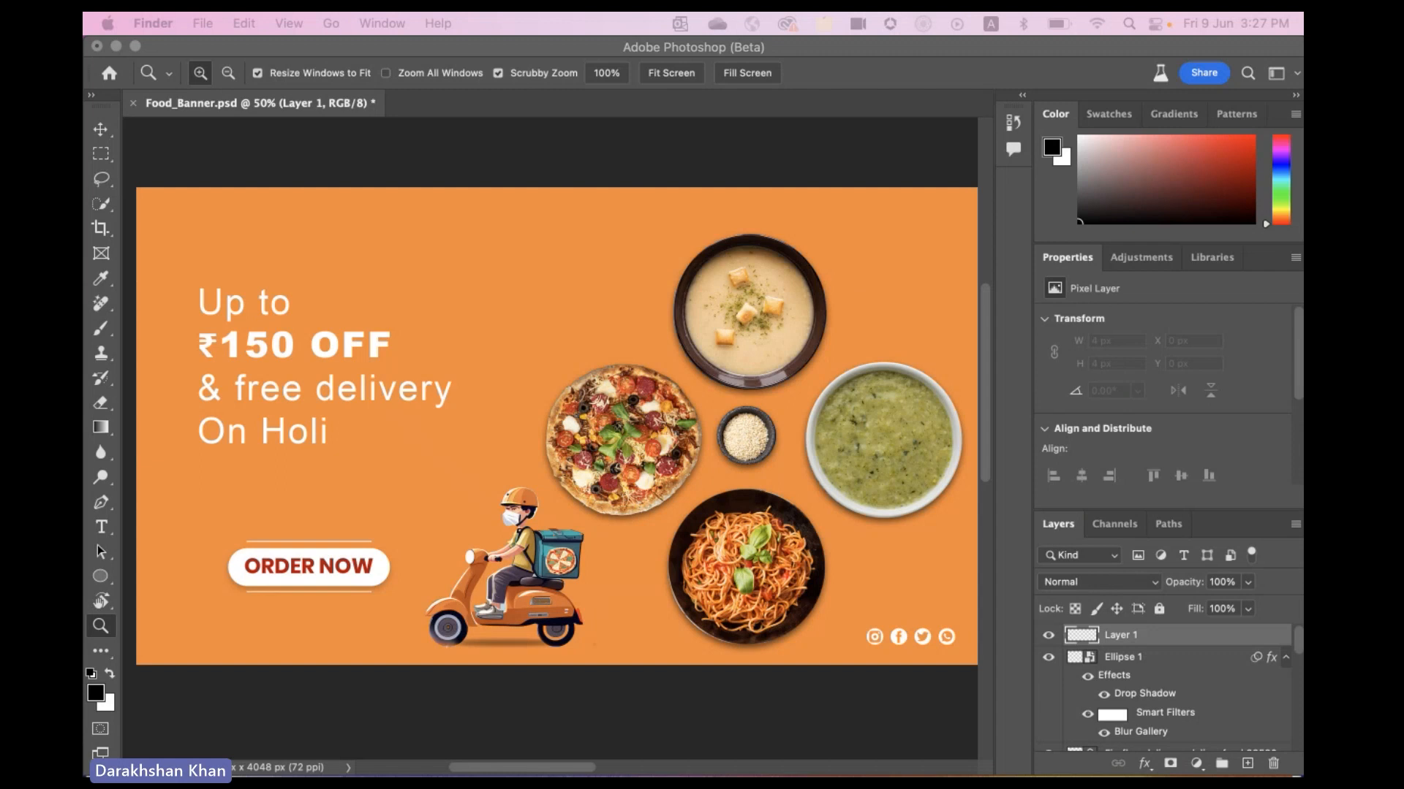
drag(83, 285, 464, 276)
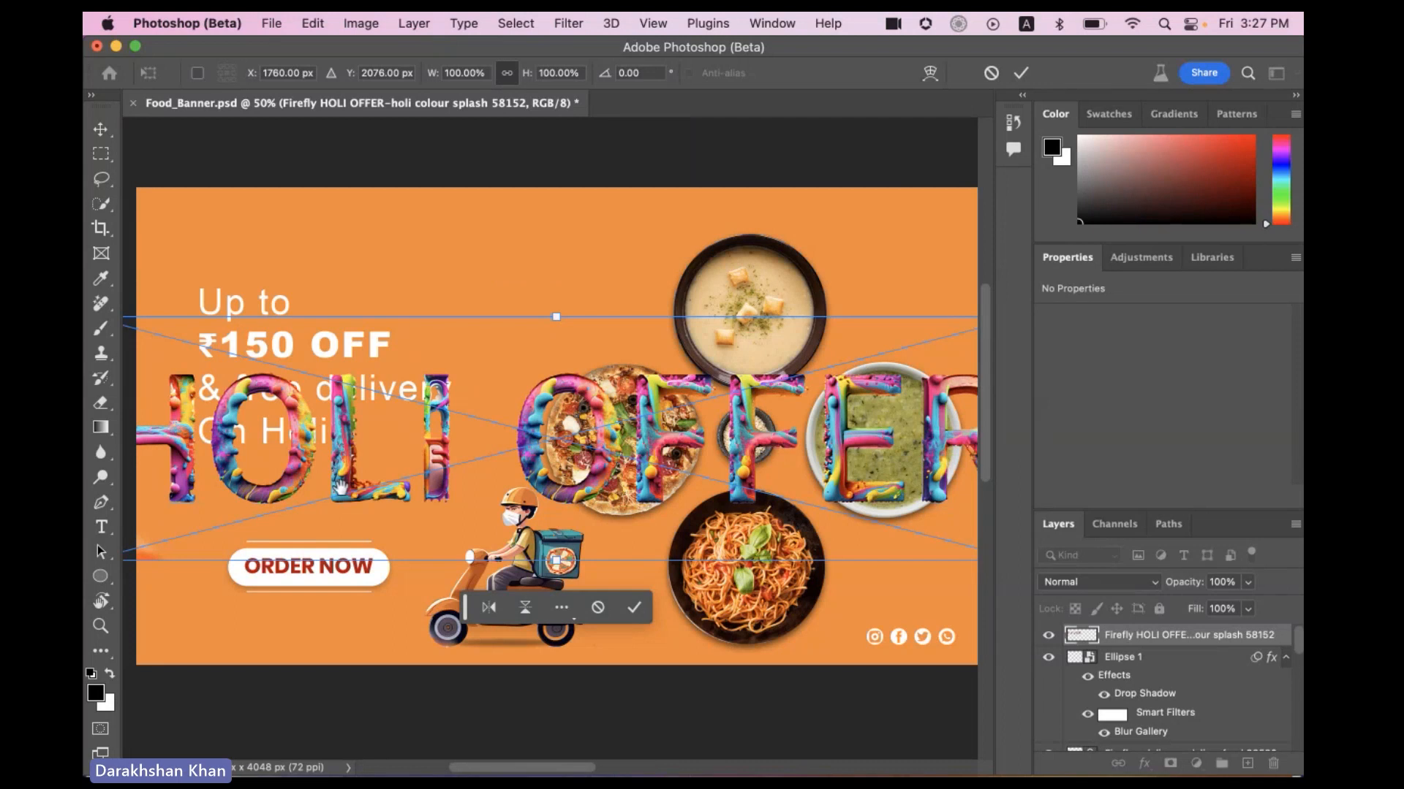
Scale the HOLI OFFER image to 37.34% width and 44.92% height and position it above the "Up to ₹150 OFF" text
scroll(245, 556, left, 5)
drag(229, 544, 356, 239)
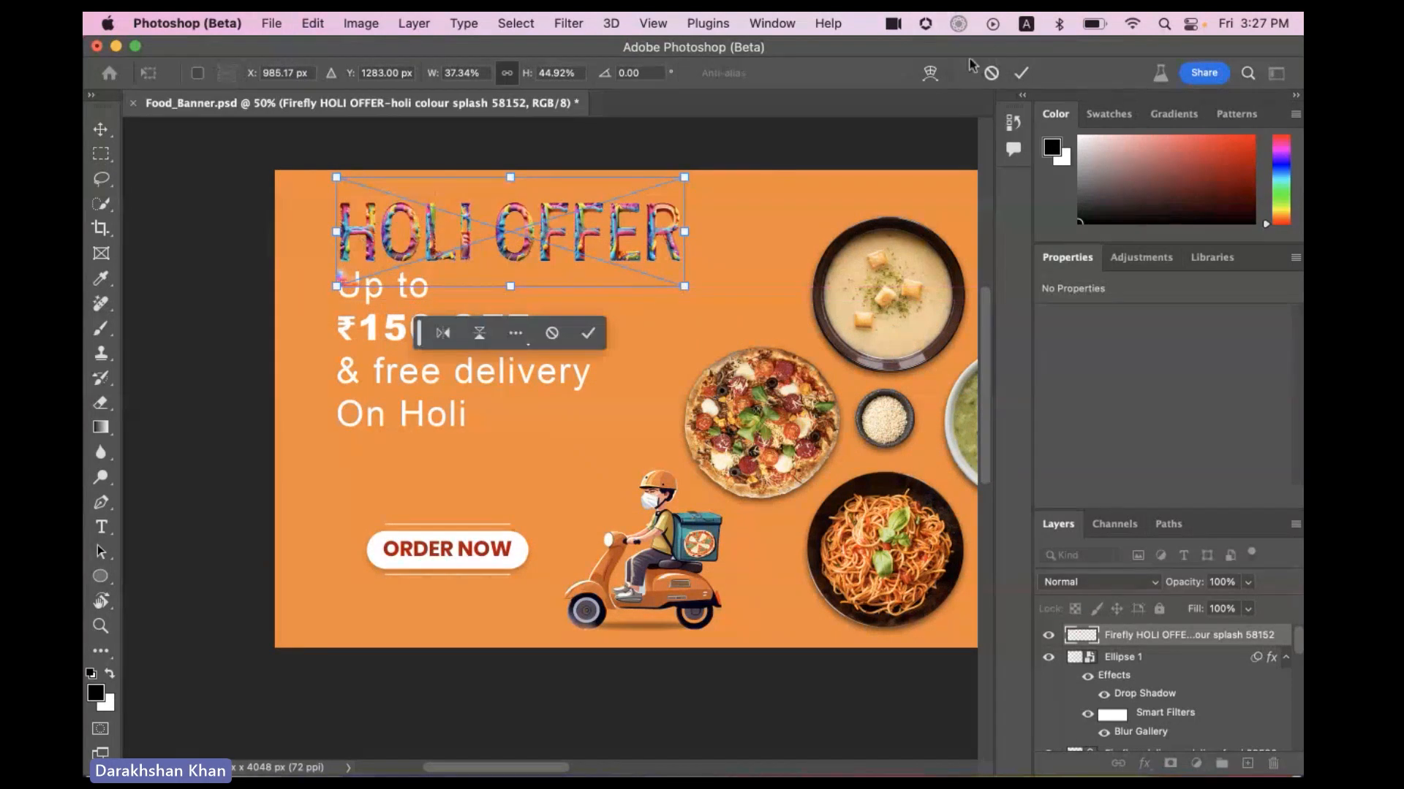
click(1023, 74)
key(z)
drag(686, 313, 495, 358)
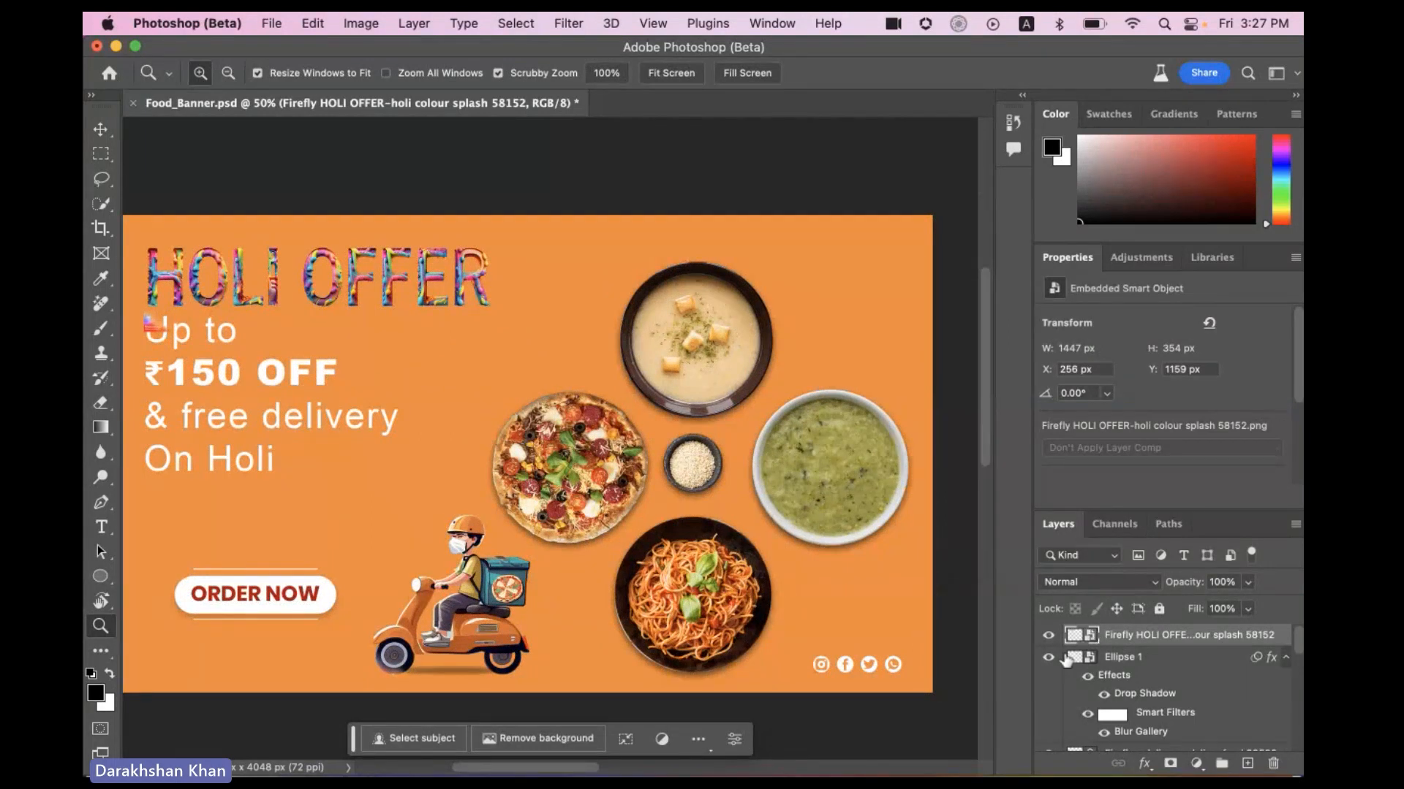
Delete the oversized HOLI OFFER copy from the MoodBoard artboard
scroll(1136, 720, down, 1)
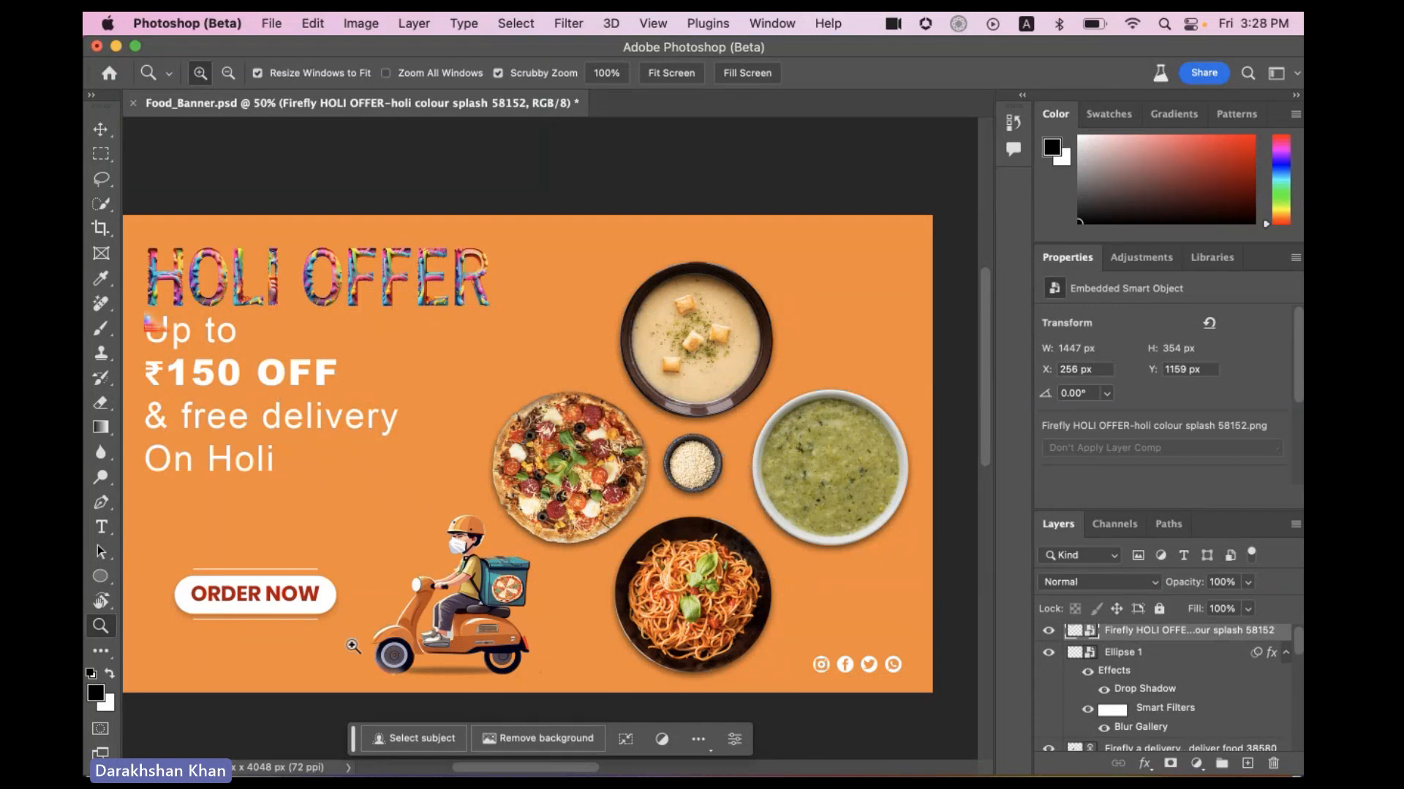
scroll(1155, 704, down, 3)
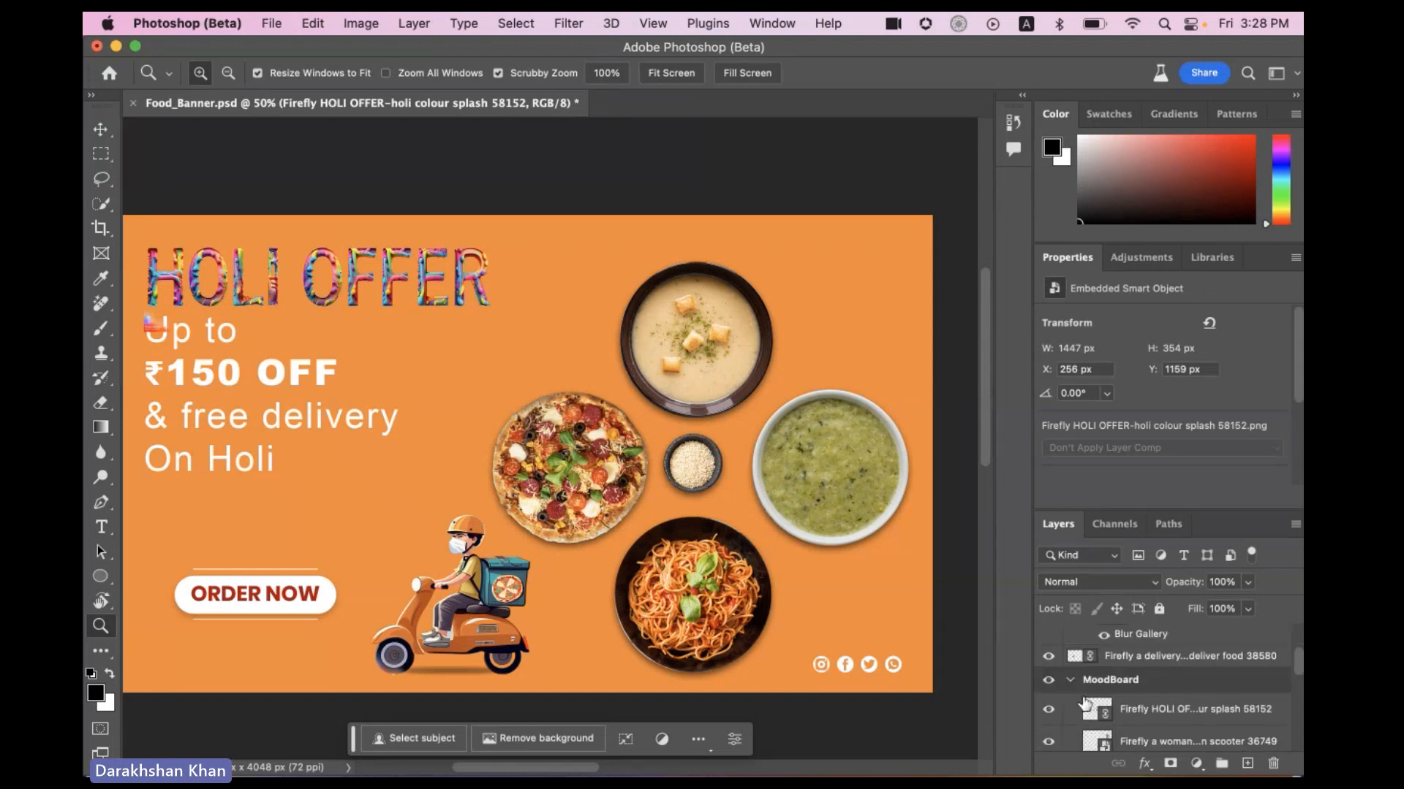
scroll(658, 564, right, 10)
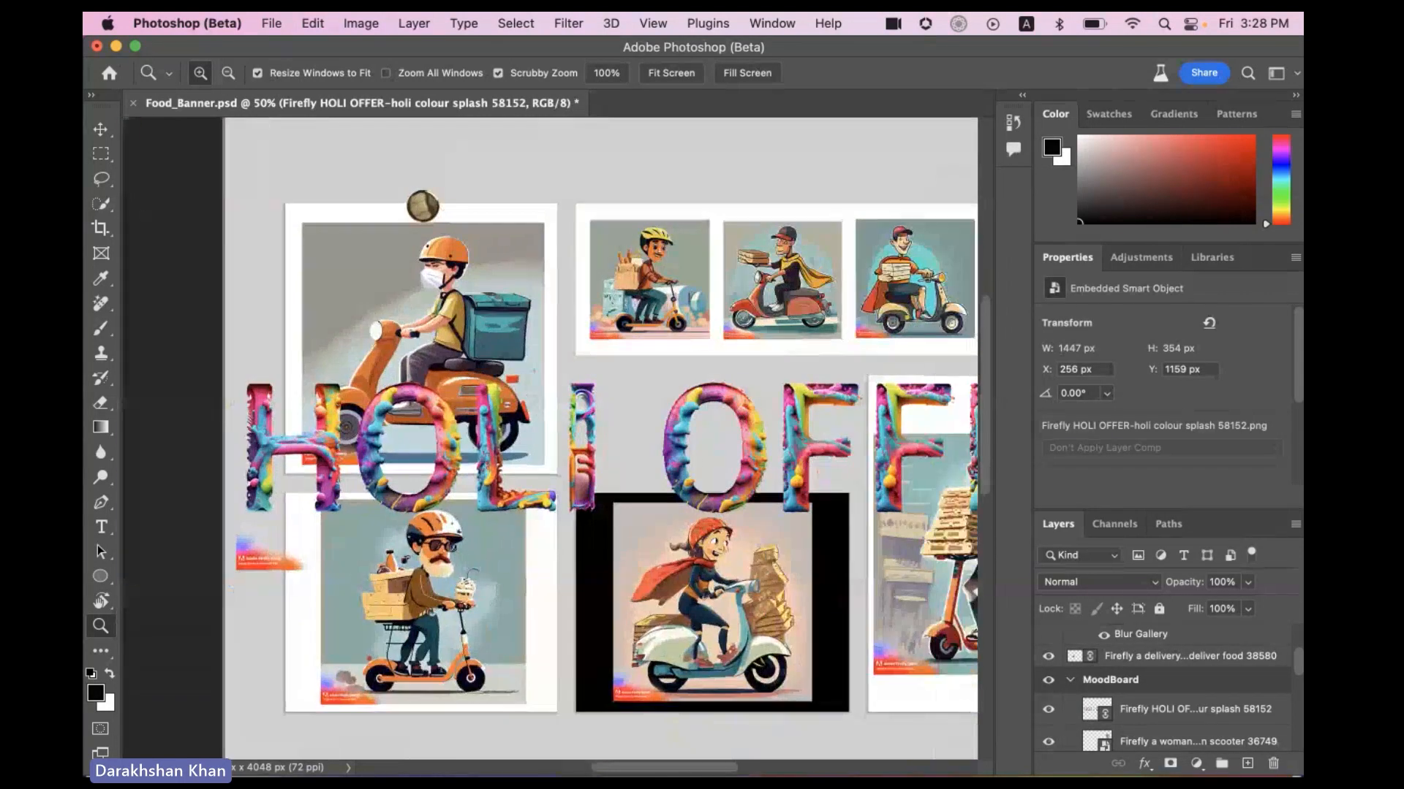
scroll(448, 176, right, 3)
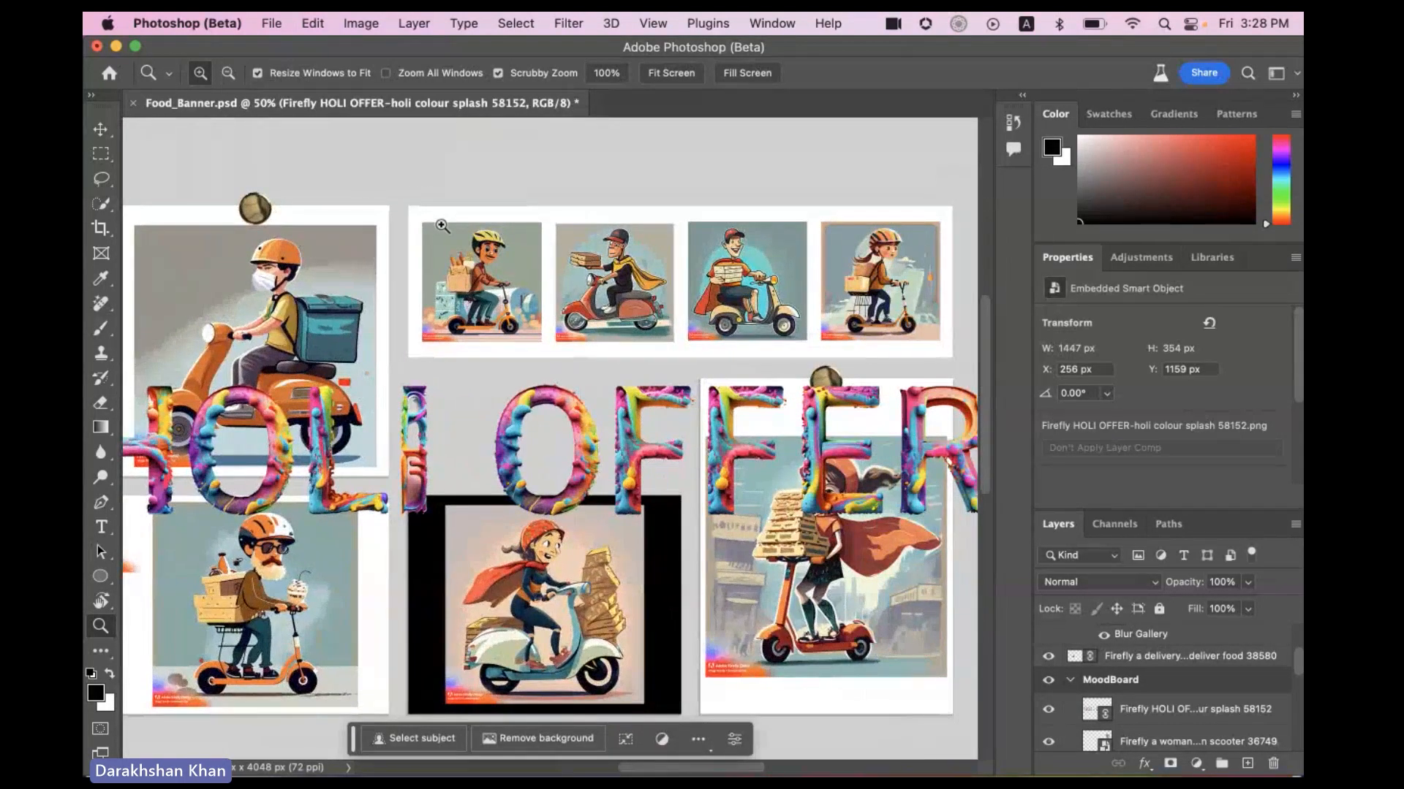
click(101, 130)
drag(586, 430, 599, 430)
key(Delete)
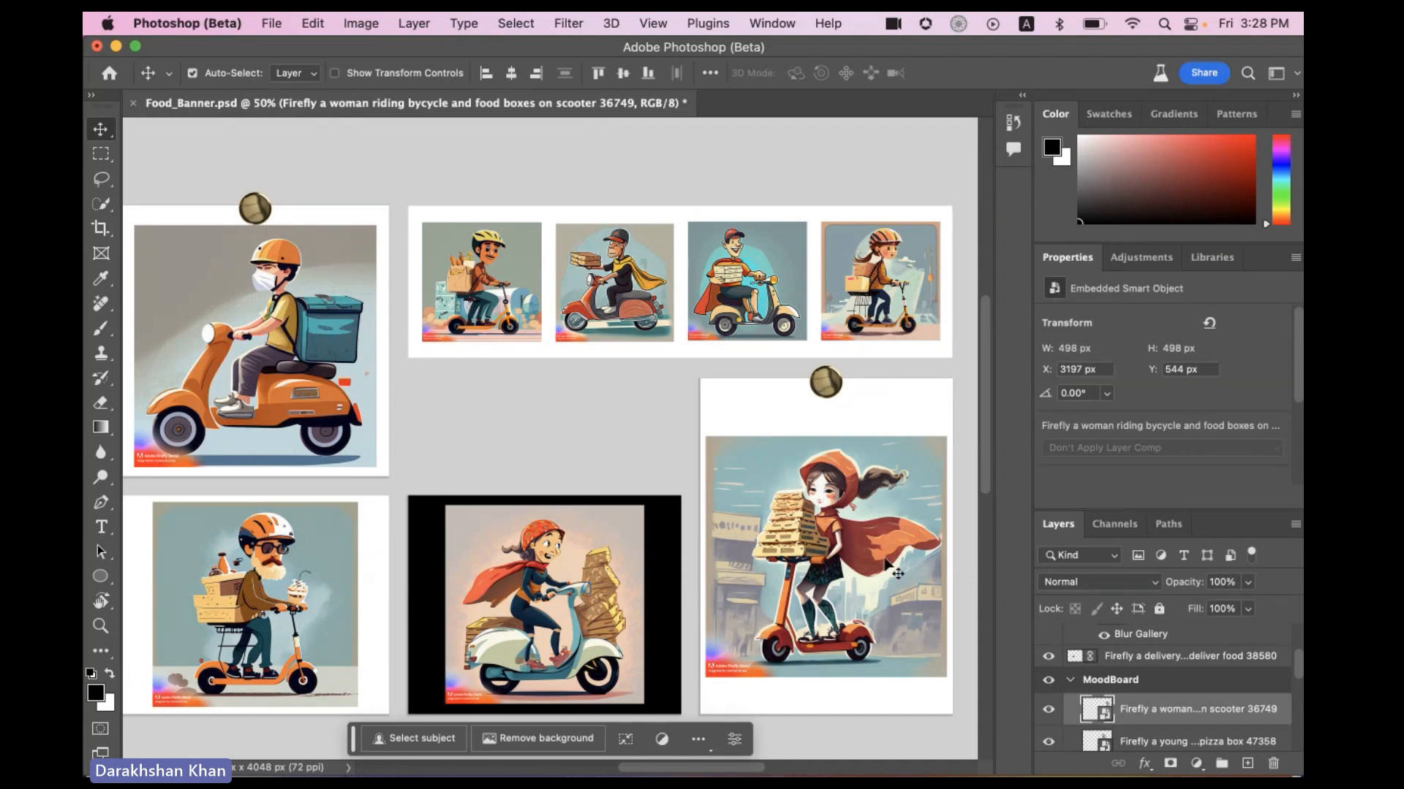
Switch back to Firefly in Brave and open the Generative recolor module from the home page
mouse_move(585, 769)
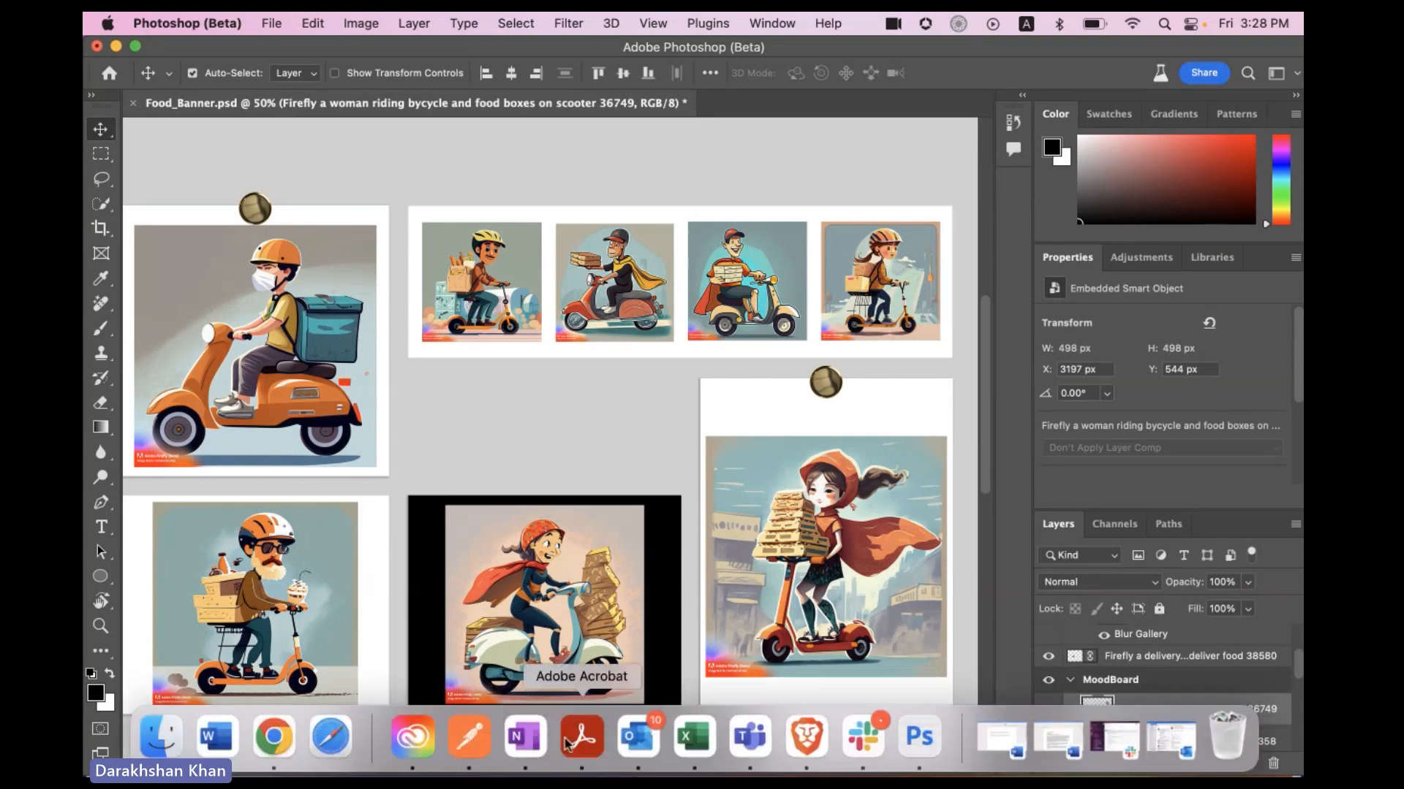
click(807, 744)
scroll(494, 529, down, 5)
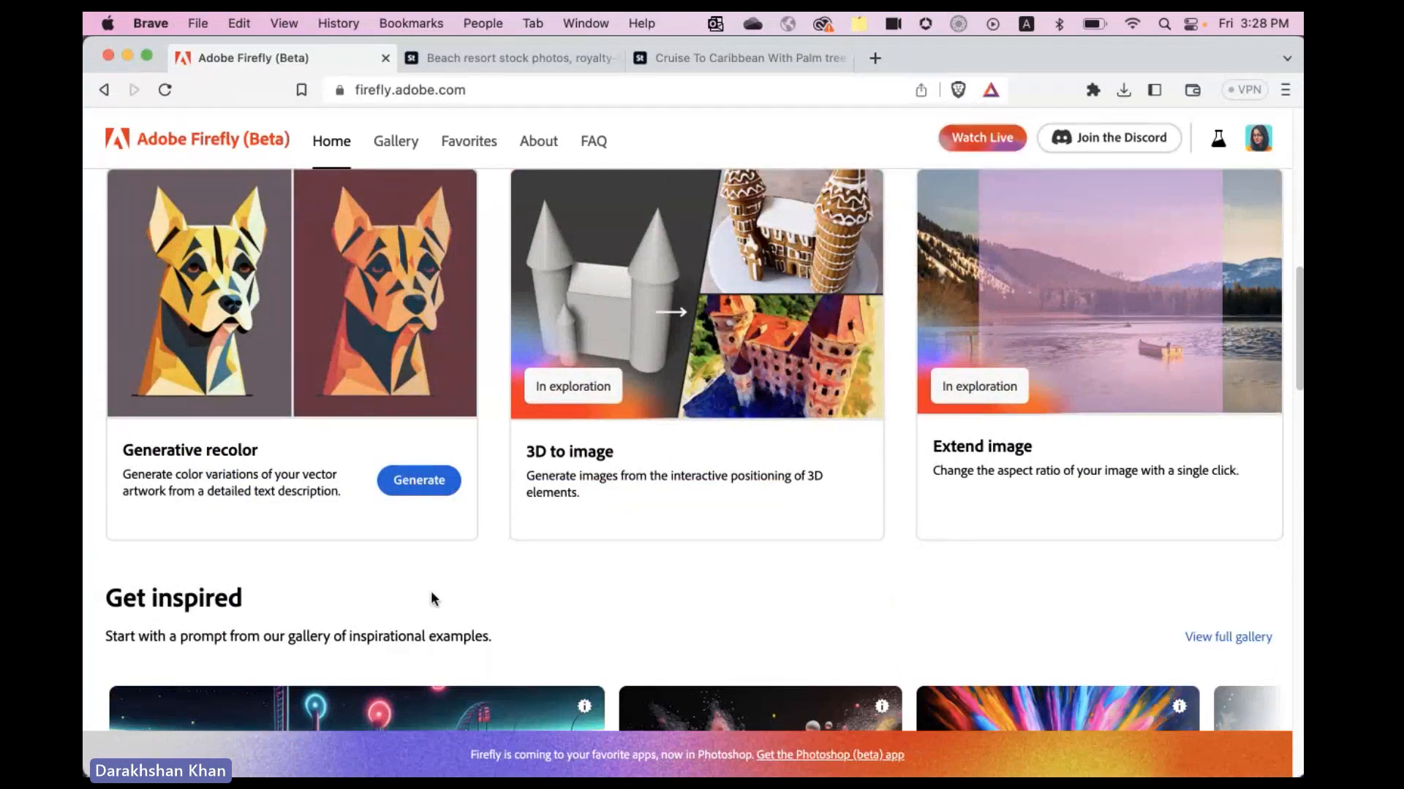
click(431, 482)
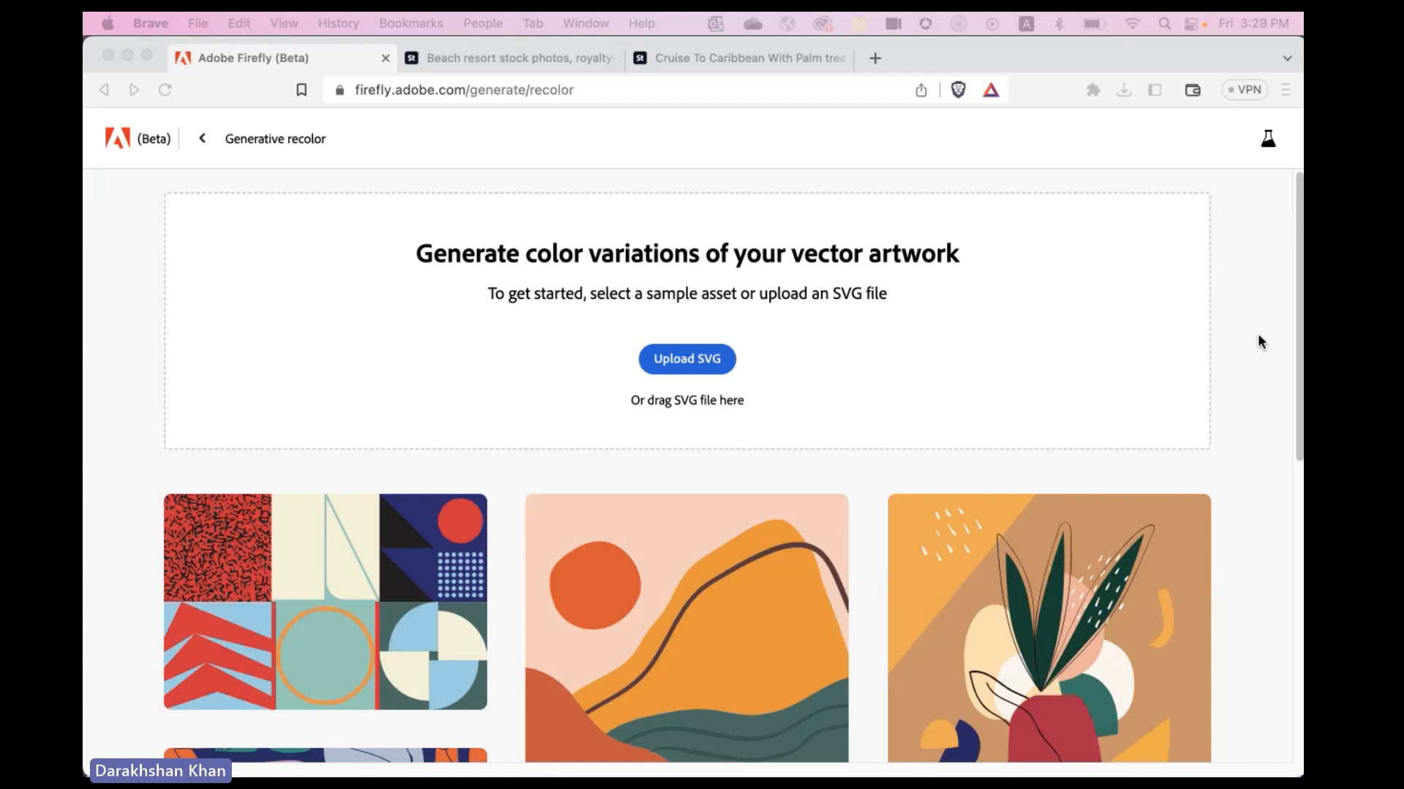
Switch to Illustrator, select the whole tea package artwork and open Recolor Artwork for it
mouse_move(329, 749)
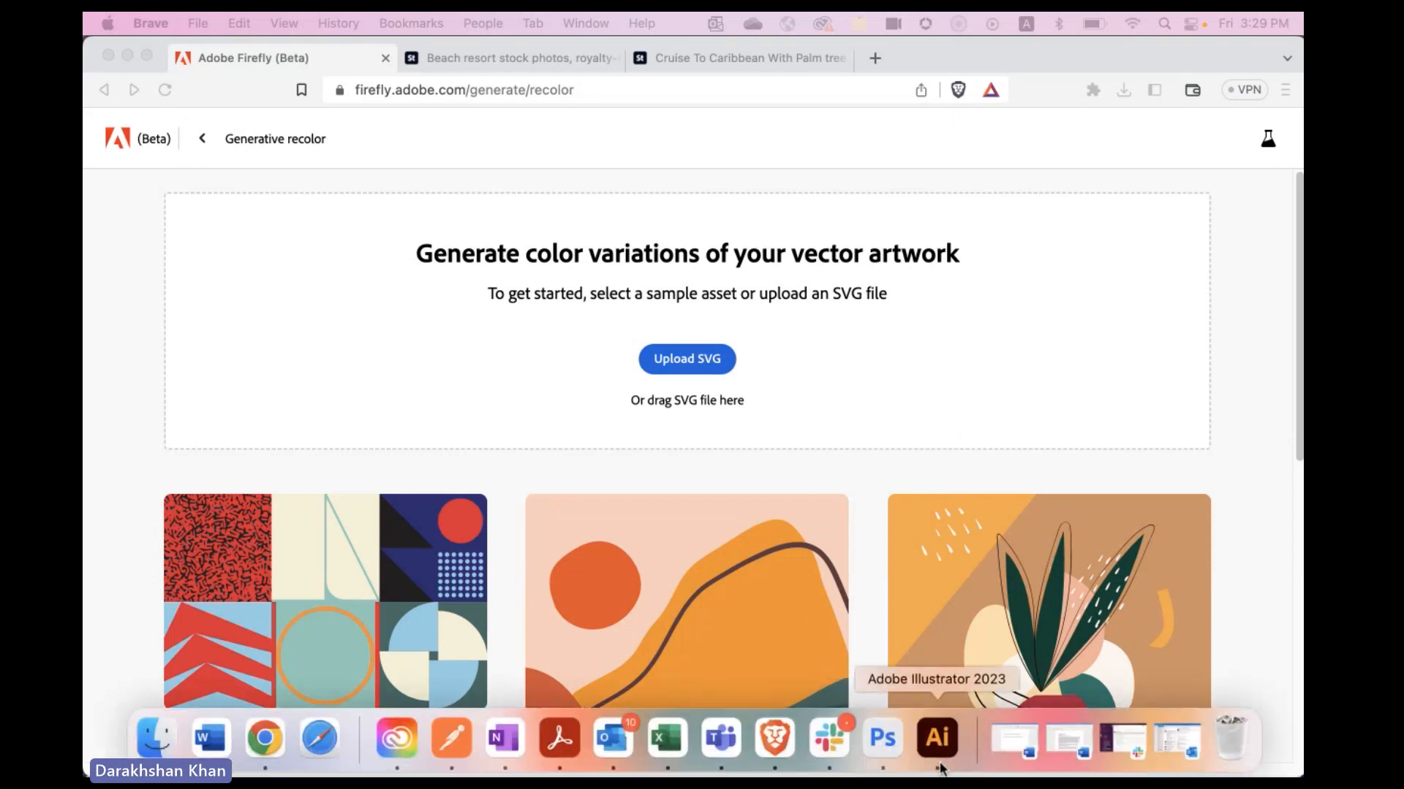
click(938, 740)
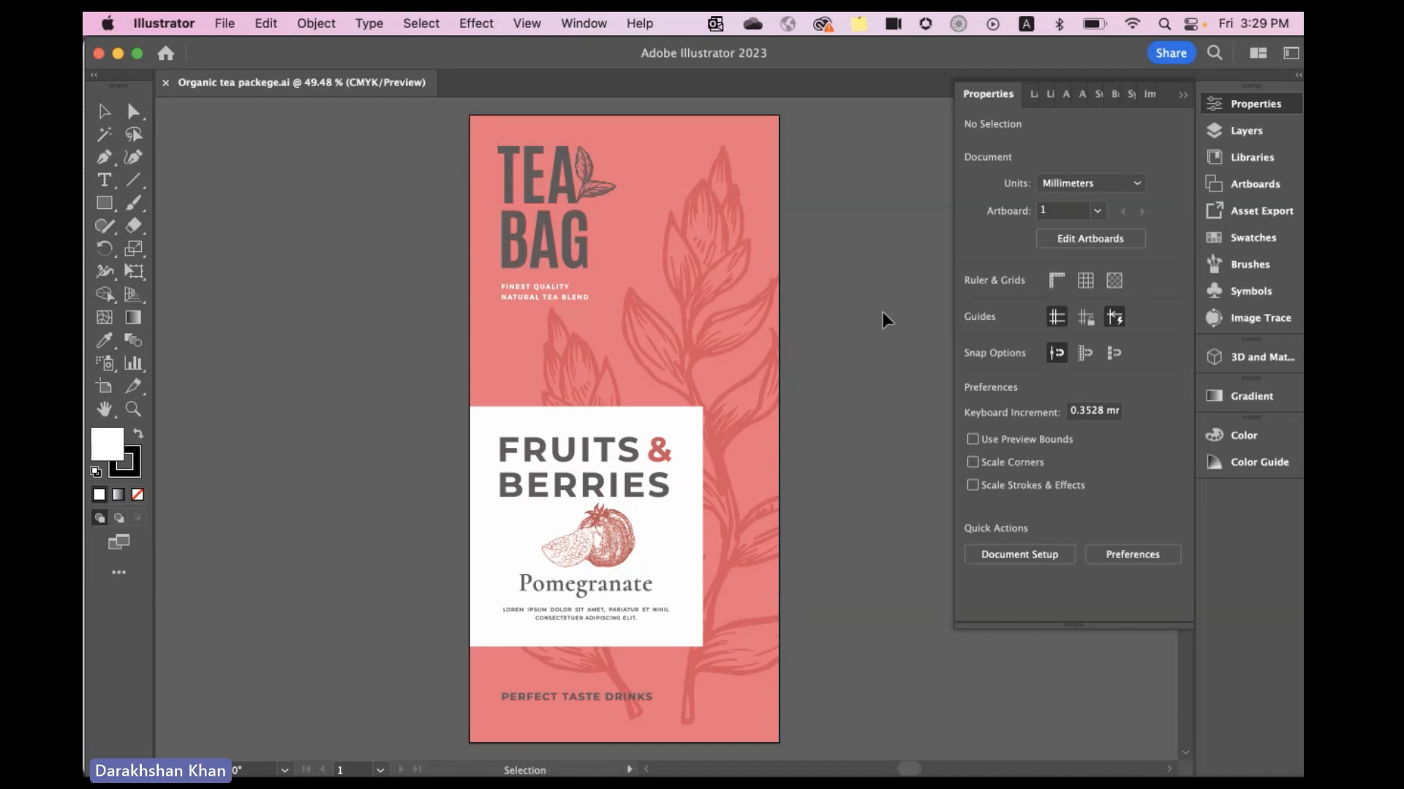
click(676, 228)
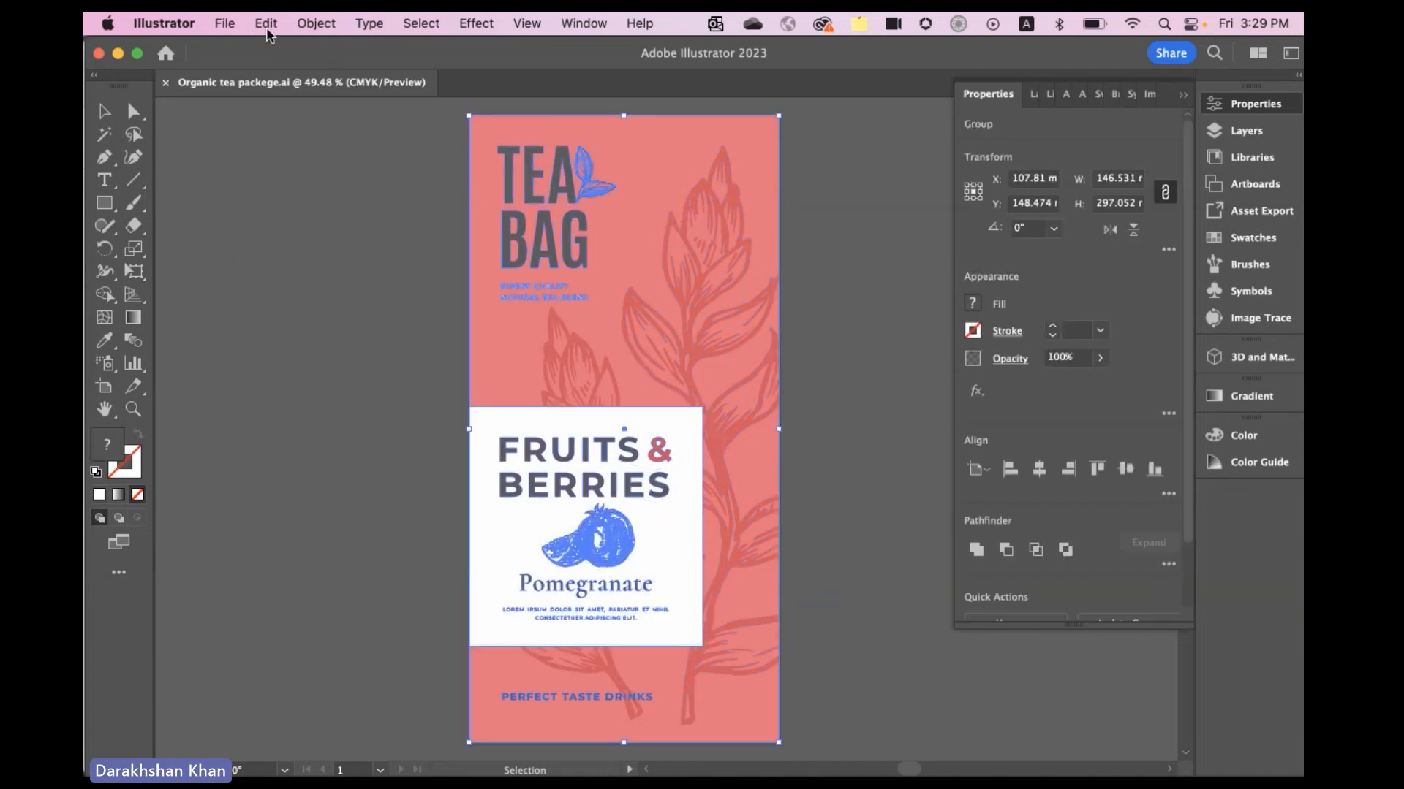
click(266, 28)
mouse_move(343, 398)
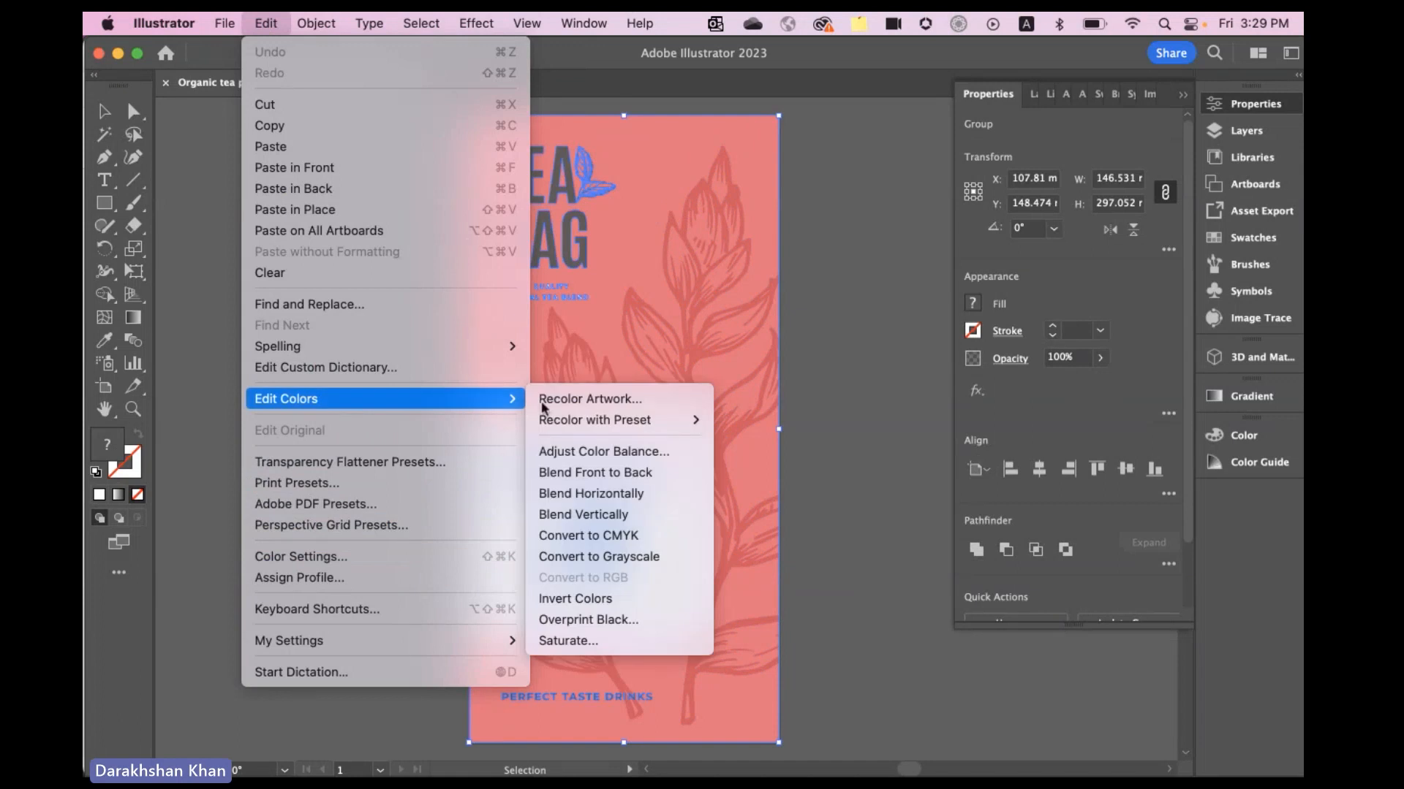
click(570, 404)
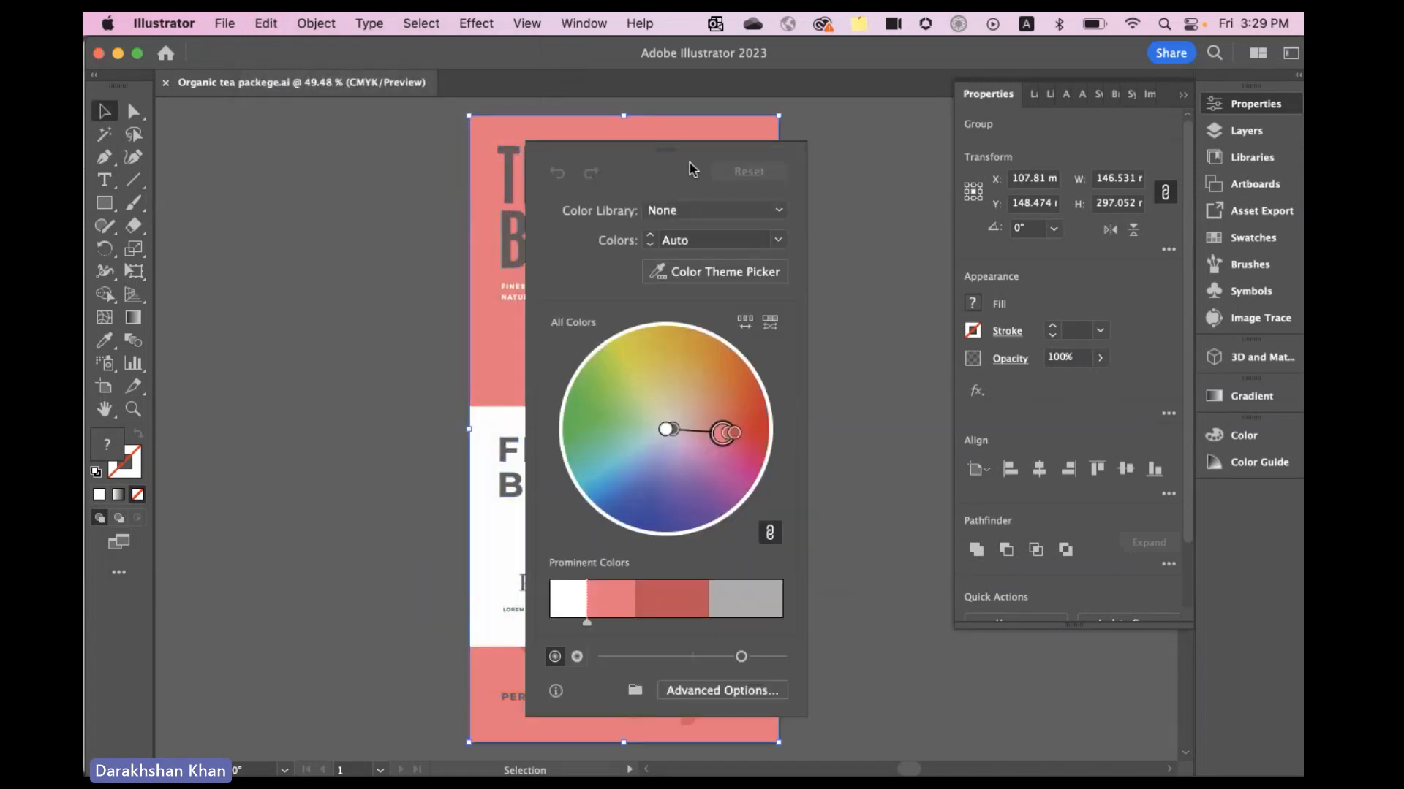
Clear space beside the tea package for the recolor dialog and shift the artwork's linked colors from coral to light blue
drag(687, 153, 986, 151)
click(1182, 95)
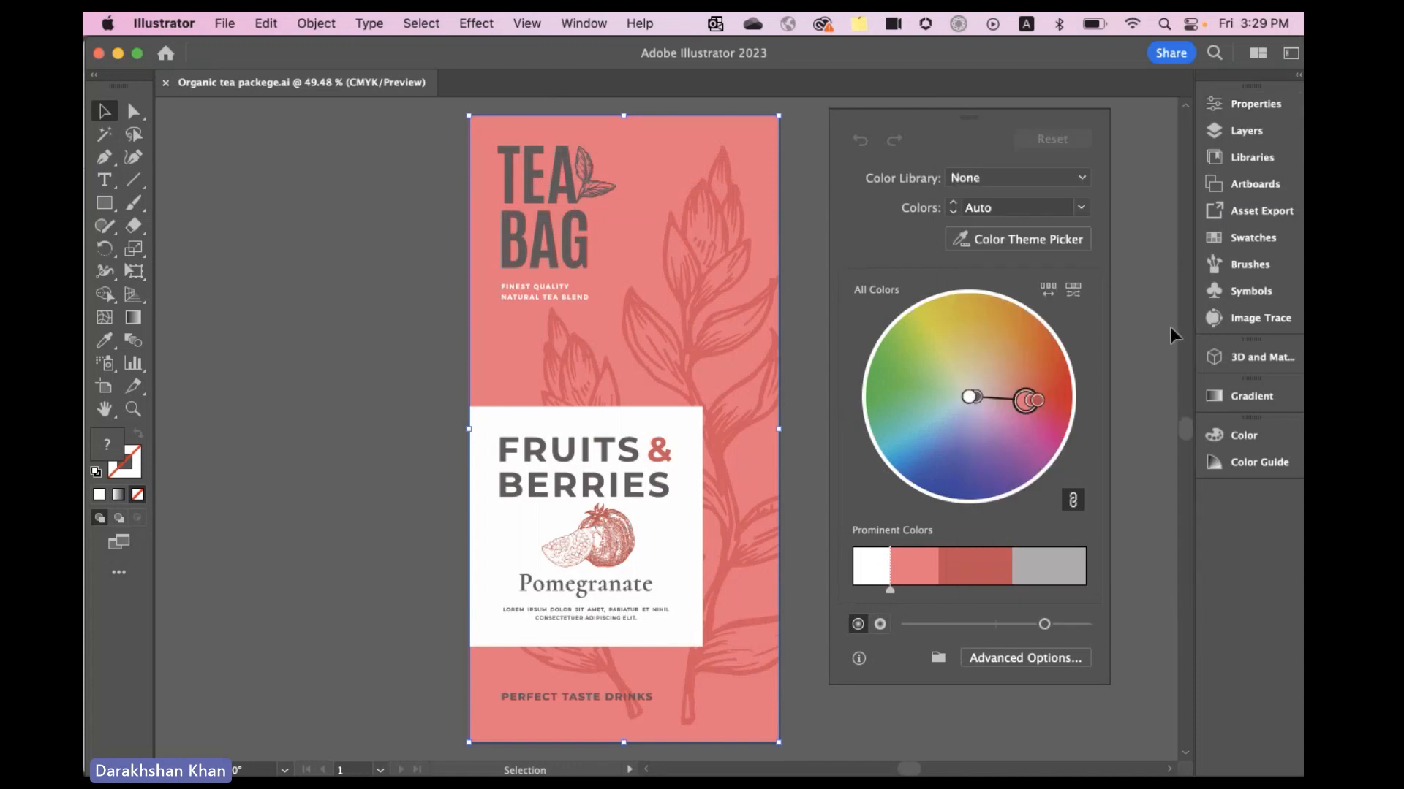
drag(1028, 400, 901, 457)
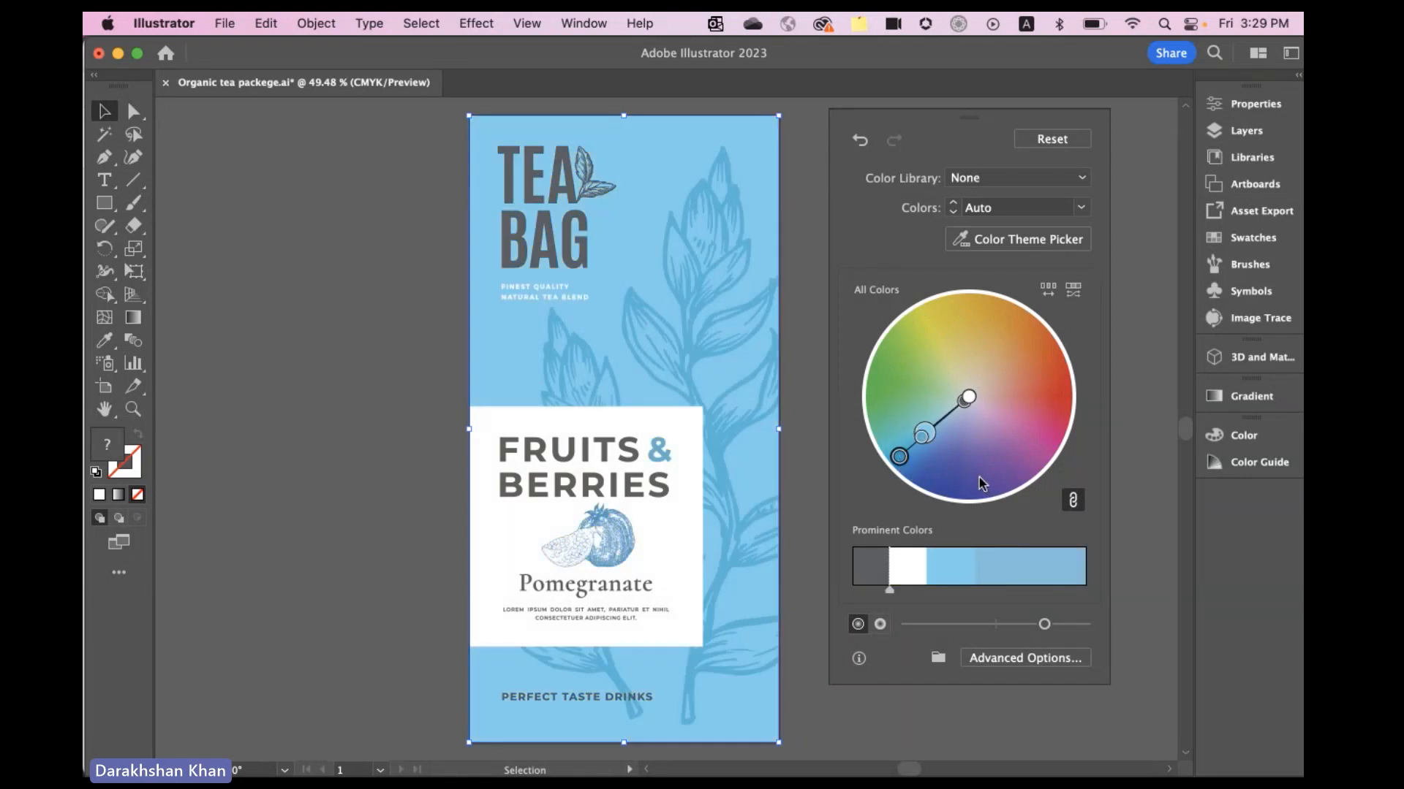
Switch back to Firefly's Generative recolor page in Brave
mouse_move(420, 764)
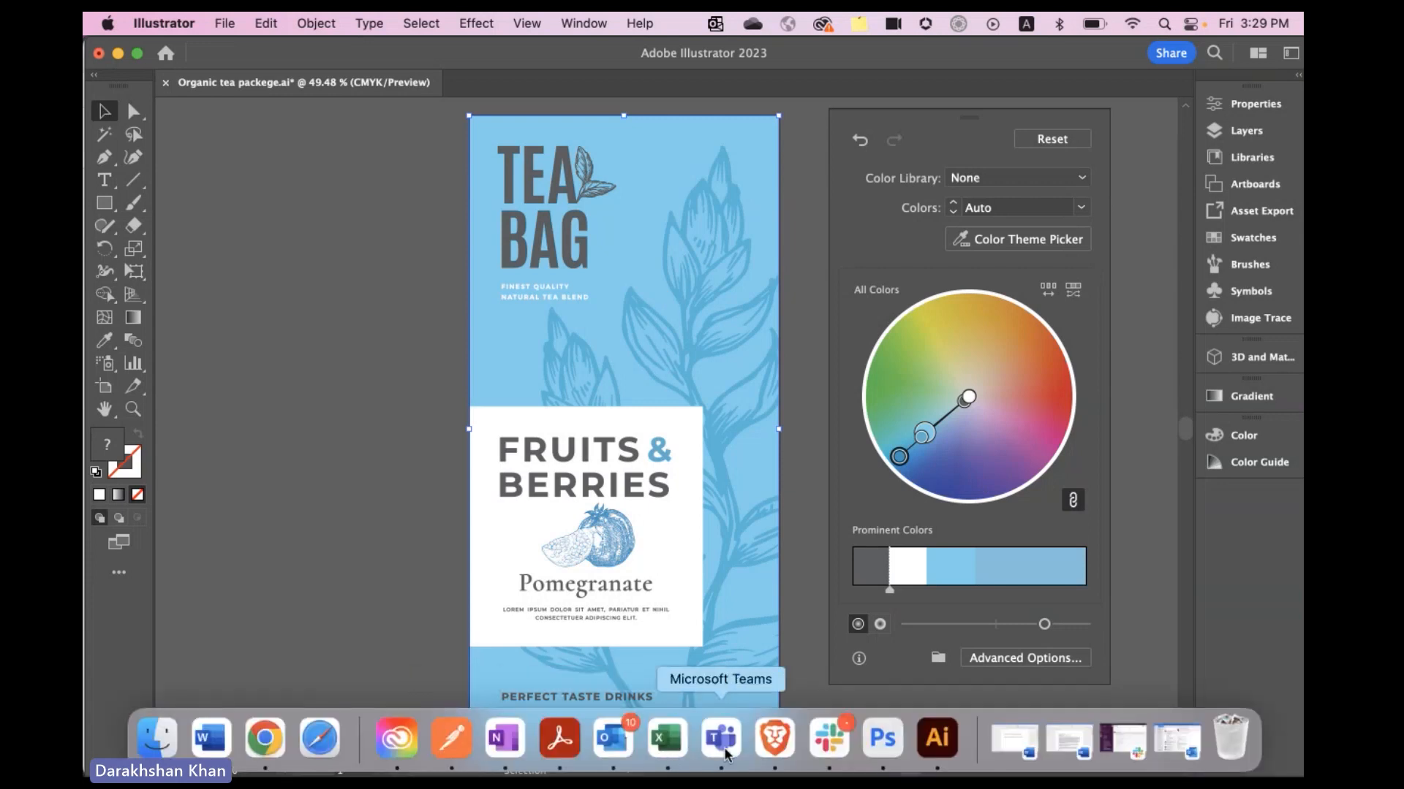
click(780, 741)
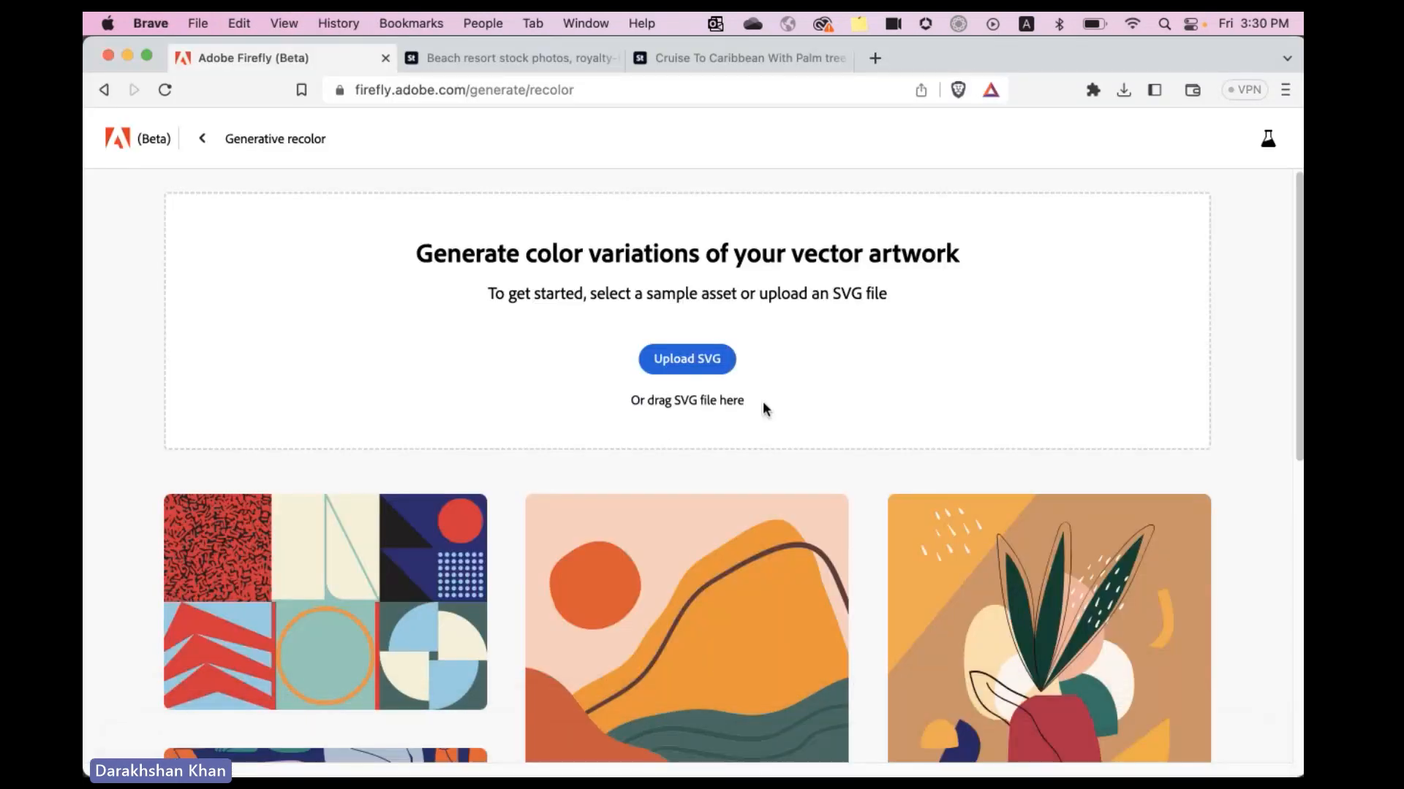
Upload "Organic tea packege.svg" from the Recolor folder as the artwork for generative recoloring
click(687, 367)
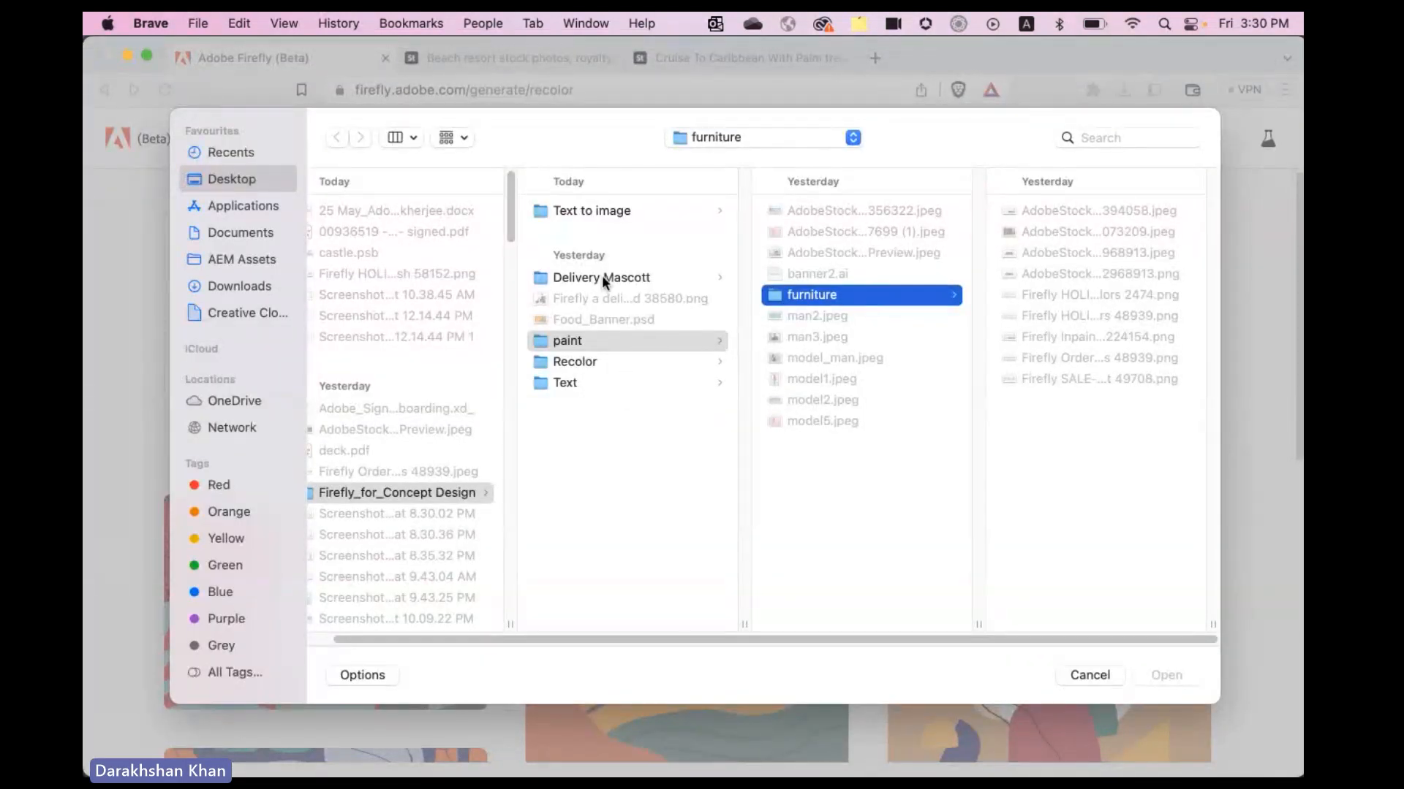
click(604, 365)
click(821, 567)
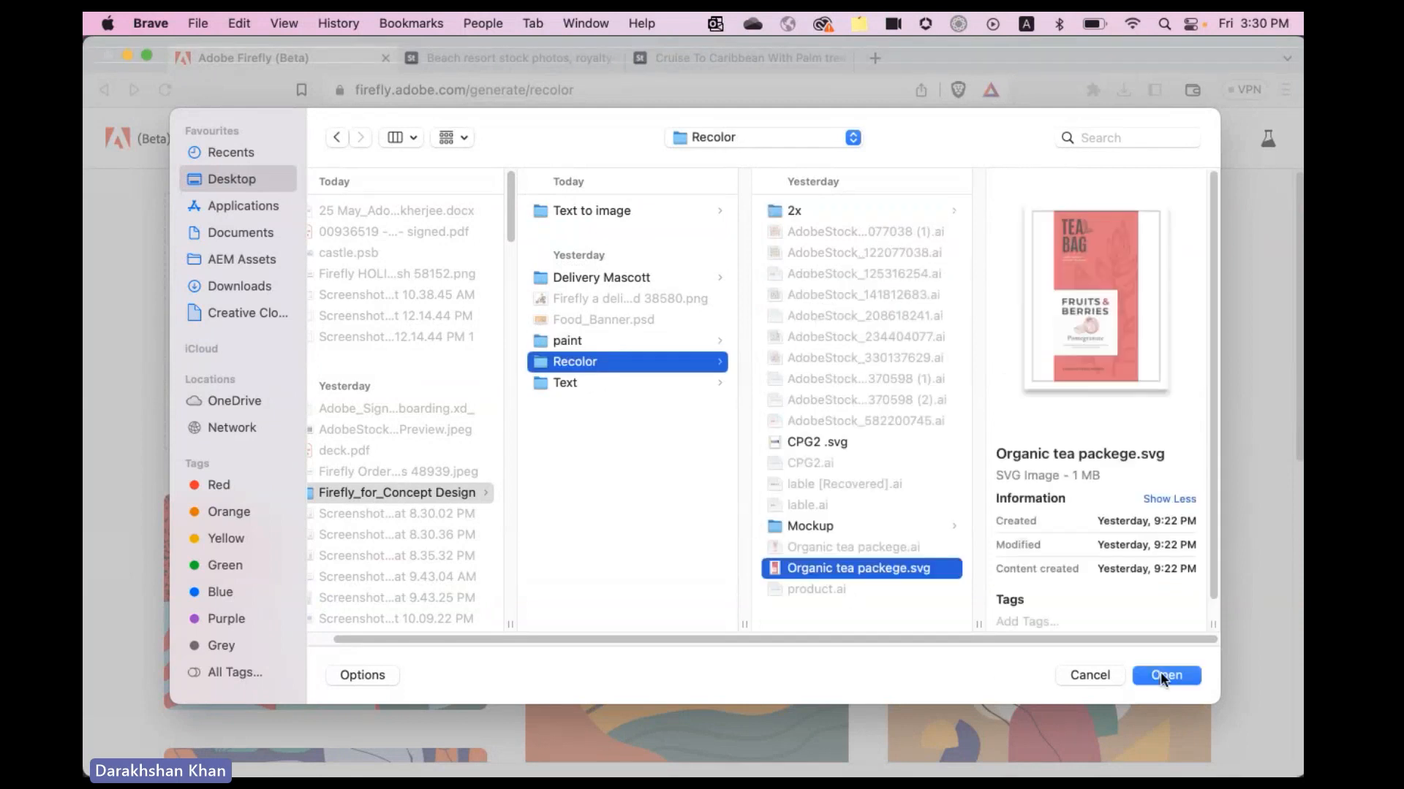
click(1168, 675)
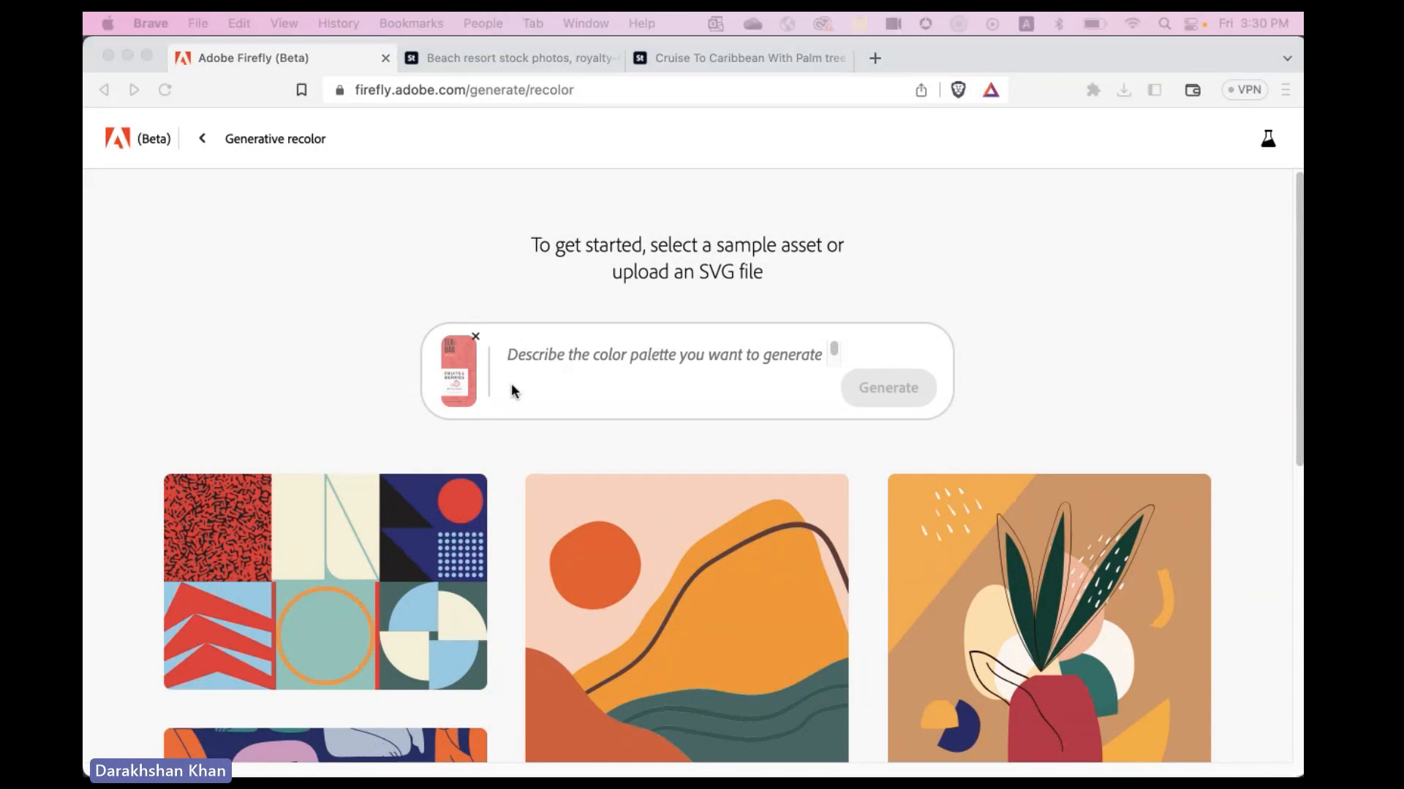
Generate color variations of the tea package from the prompt "cool summer colors"
click(603, 358)
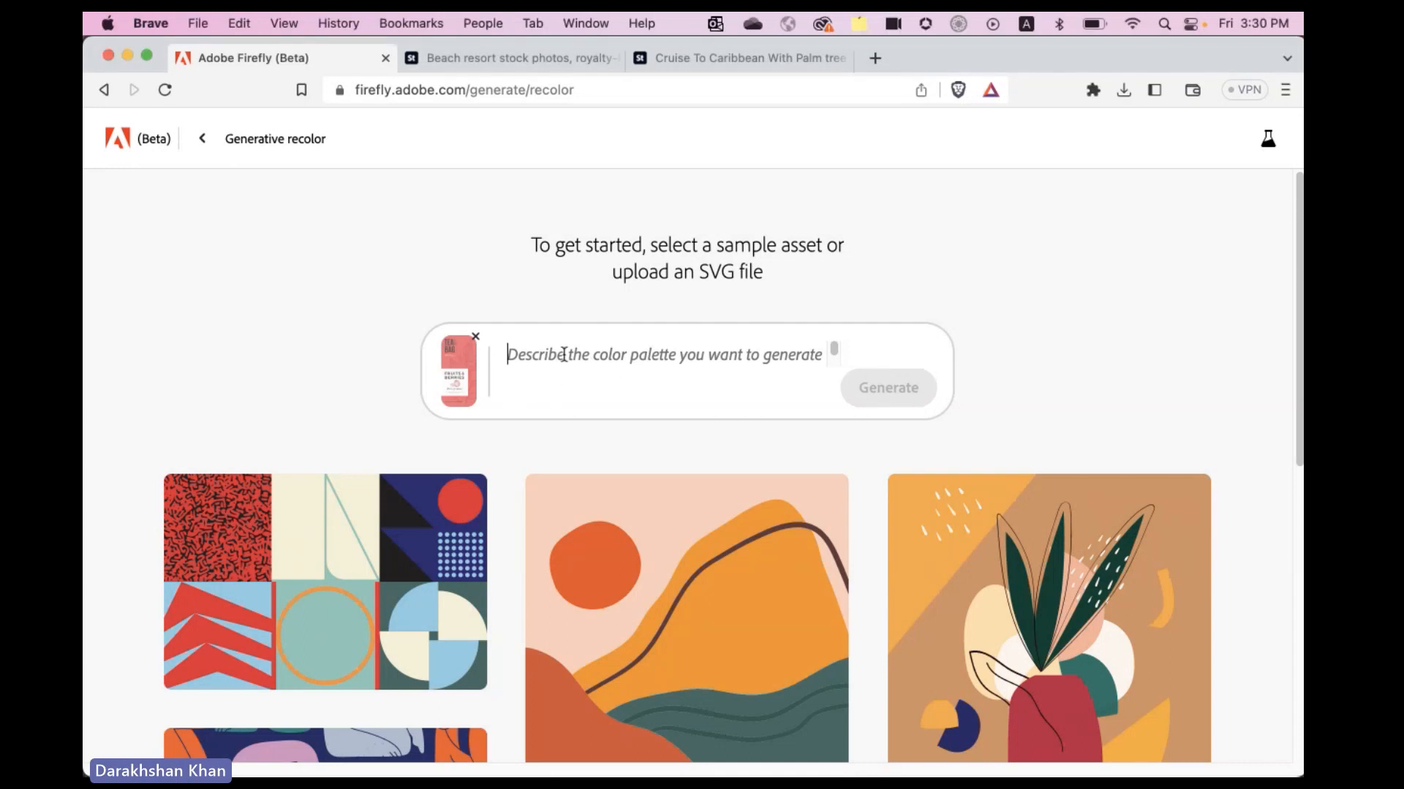
text(col)
key(BackSpace)
text(ol summer )
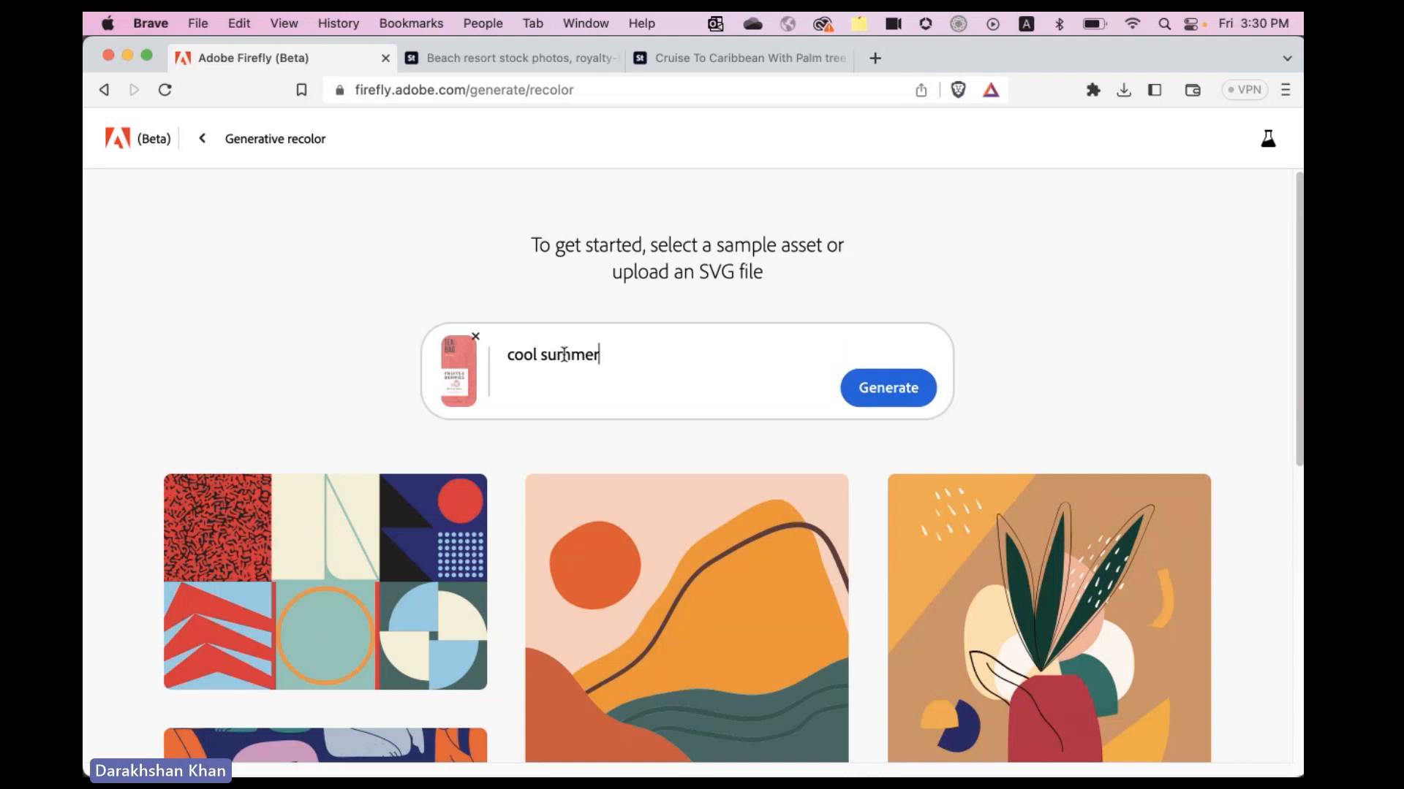
text(colors)
click(905, 407)
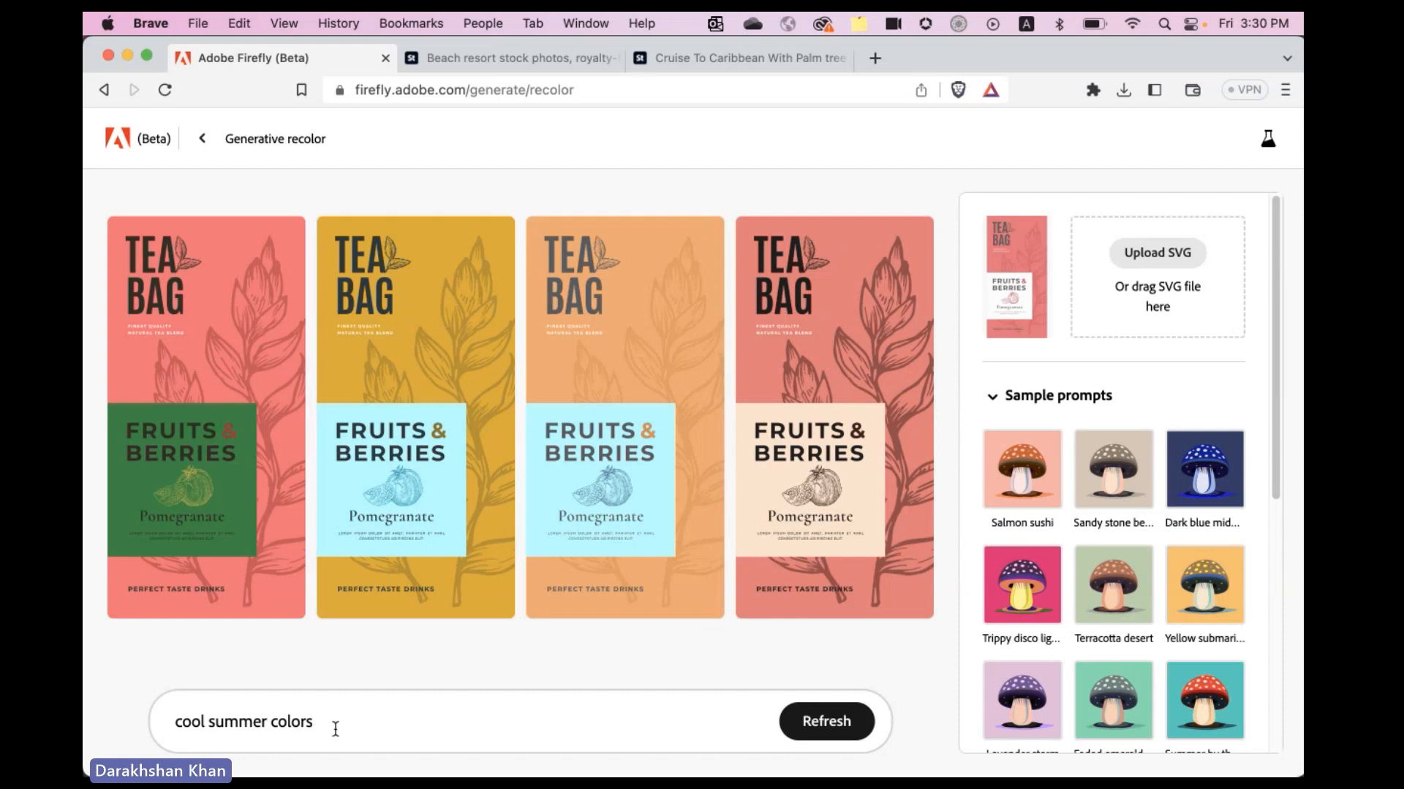
Try the Complementary harmony on the tea package variations and switch the harmony to Triad
mouse_move(696, 393)
scroll(1126, 643, down, 6)
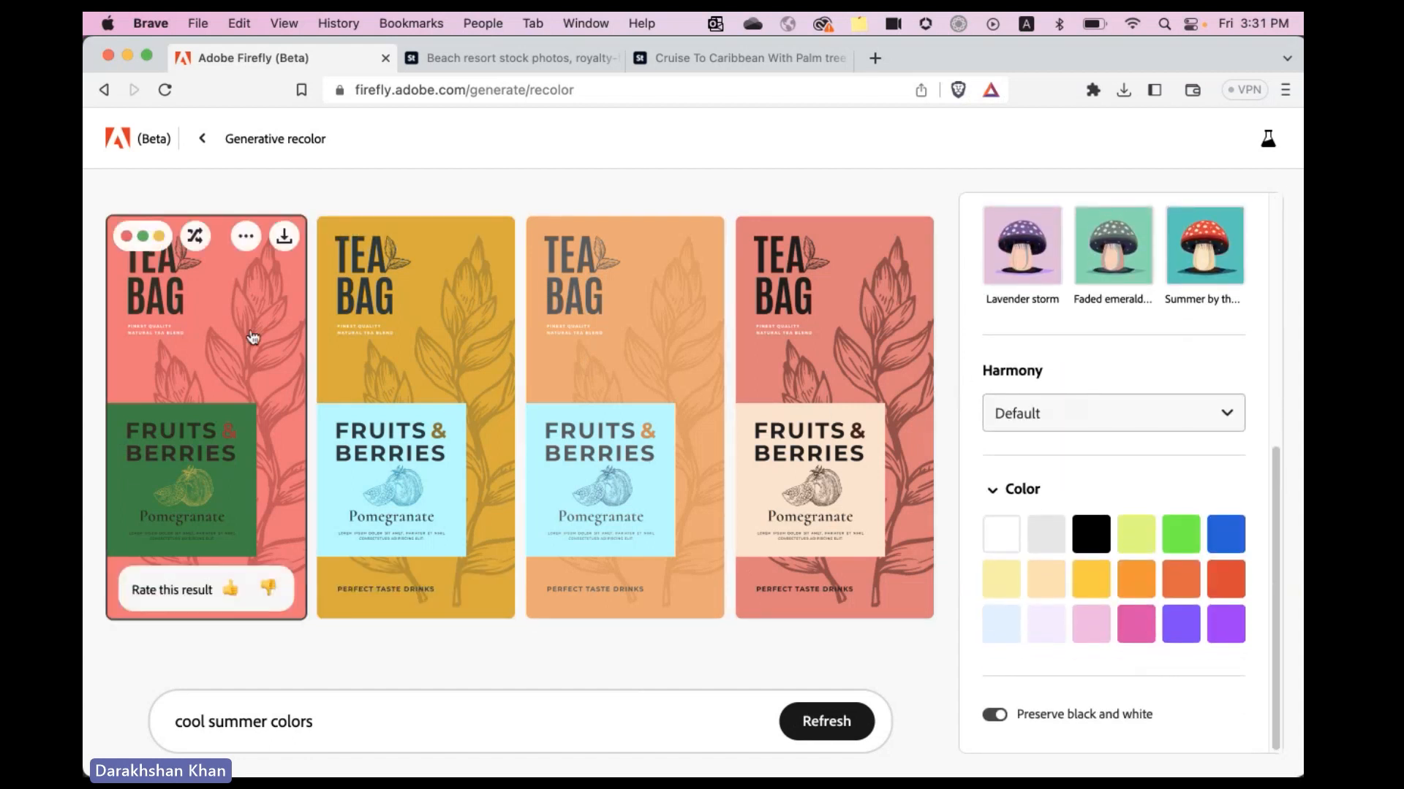
click(1124, 415)
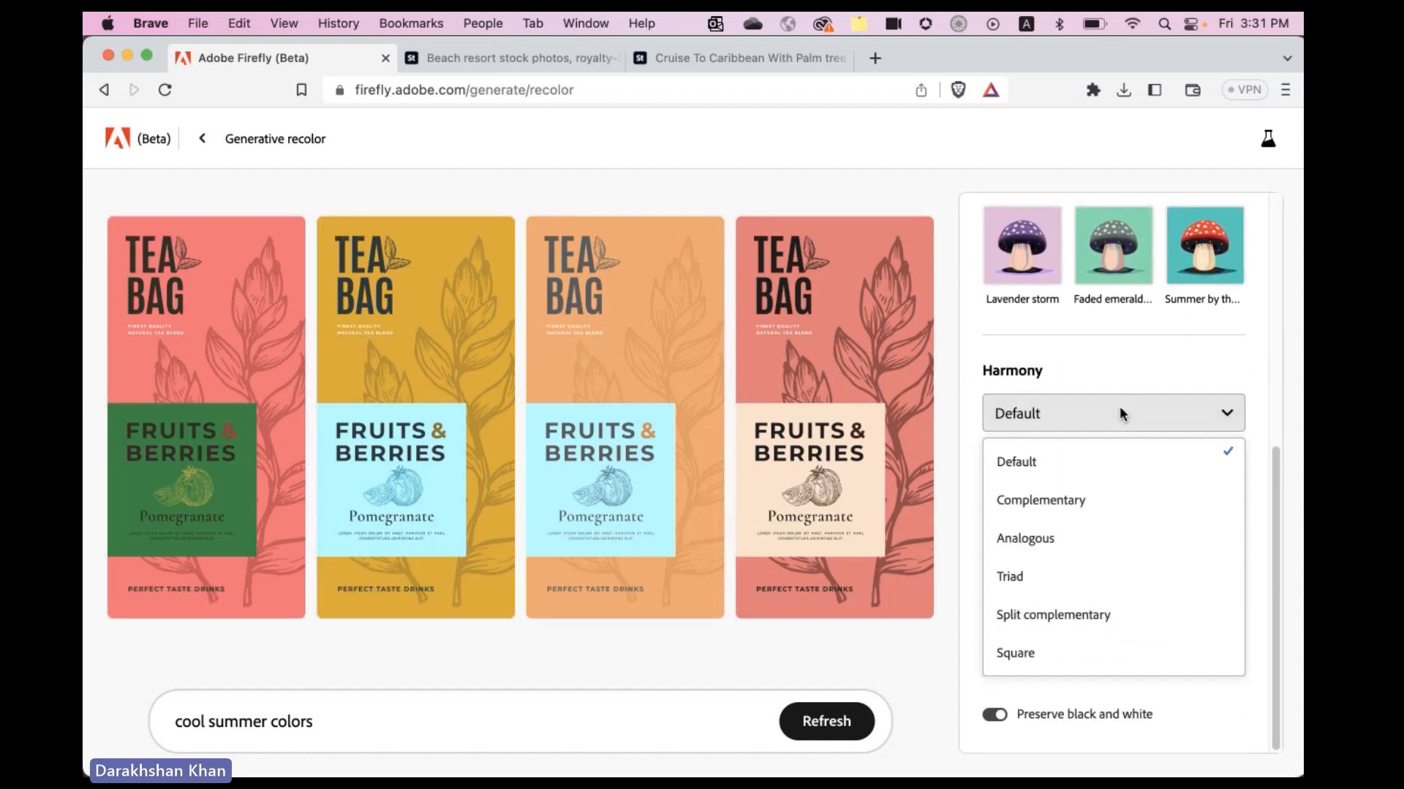
click(1071, 504)
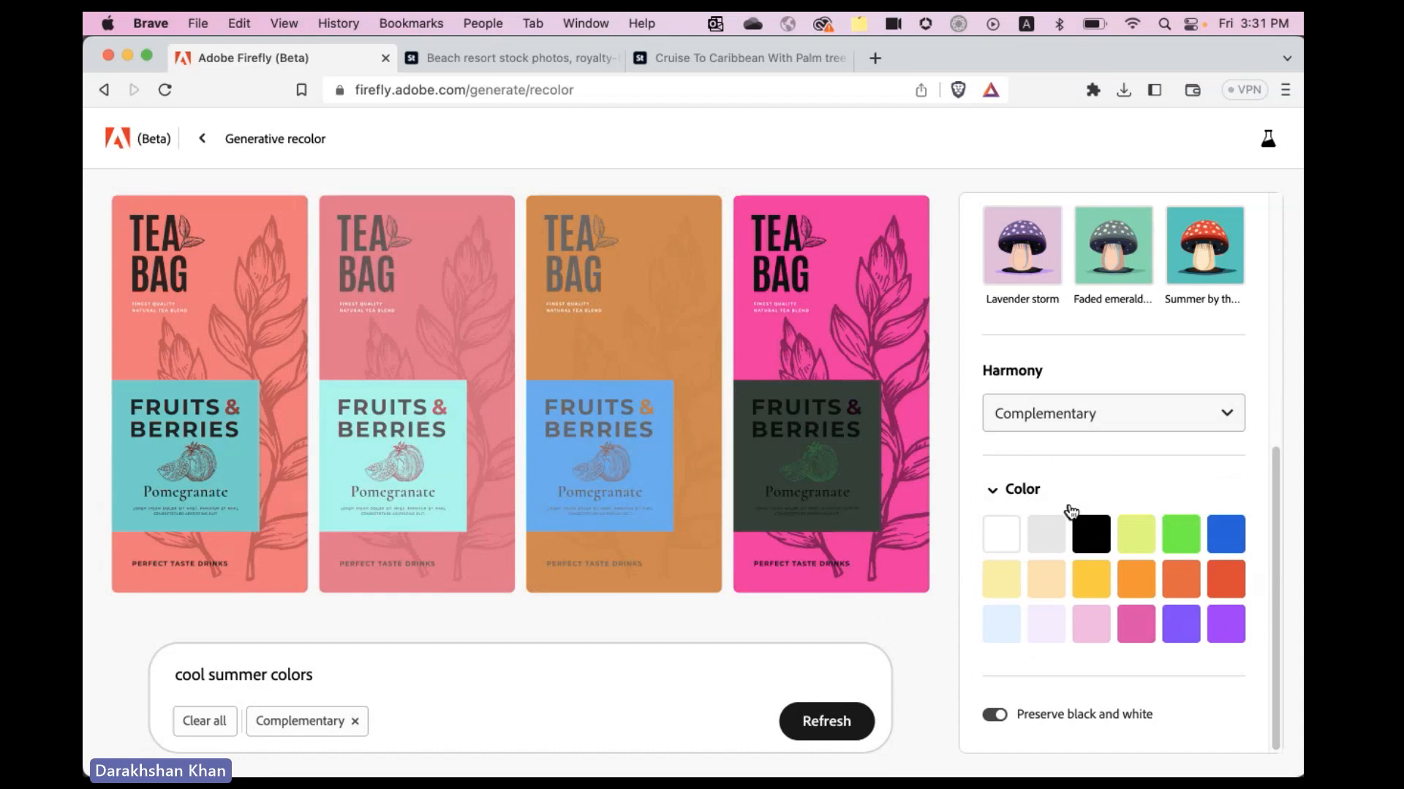
click(1074, 423)
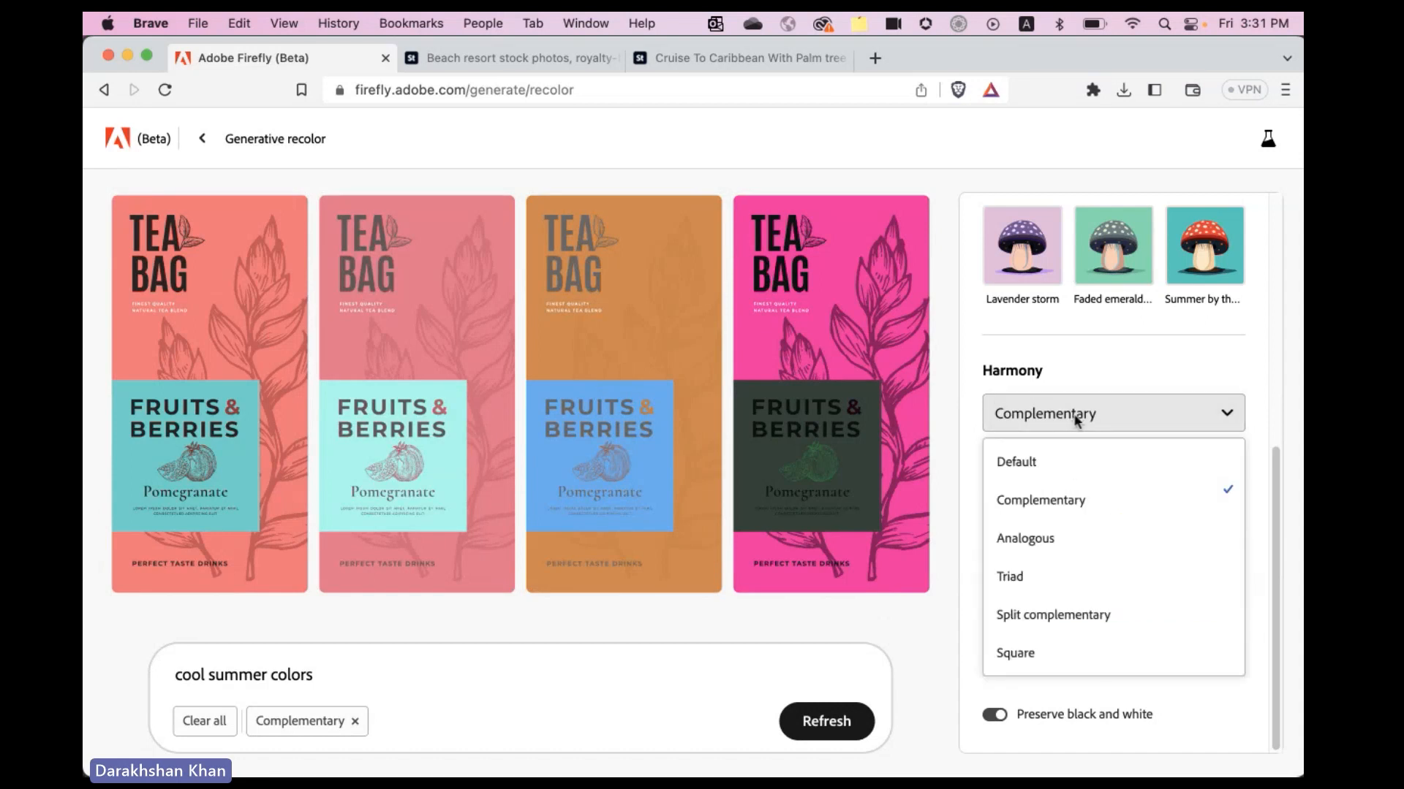
click(1037, 581)
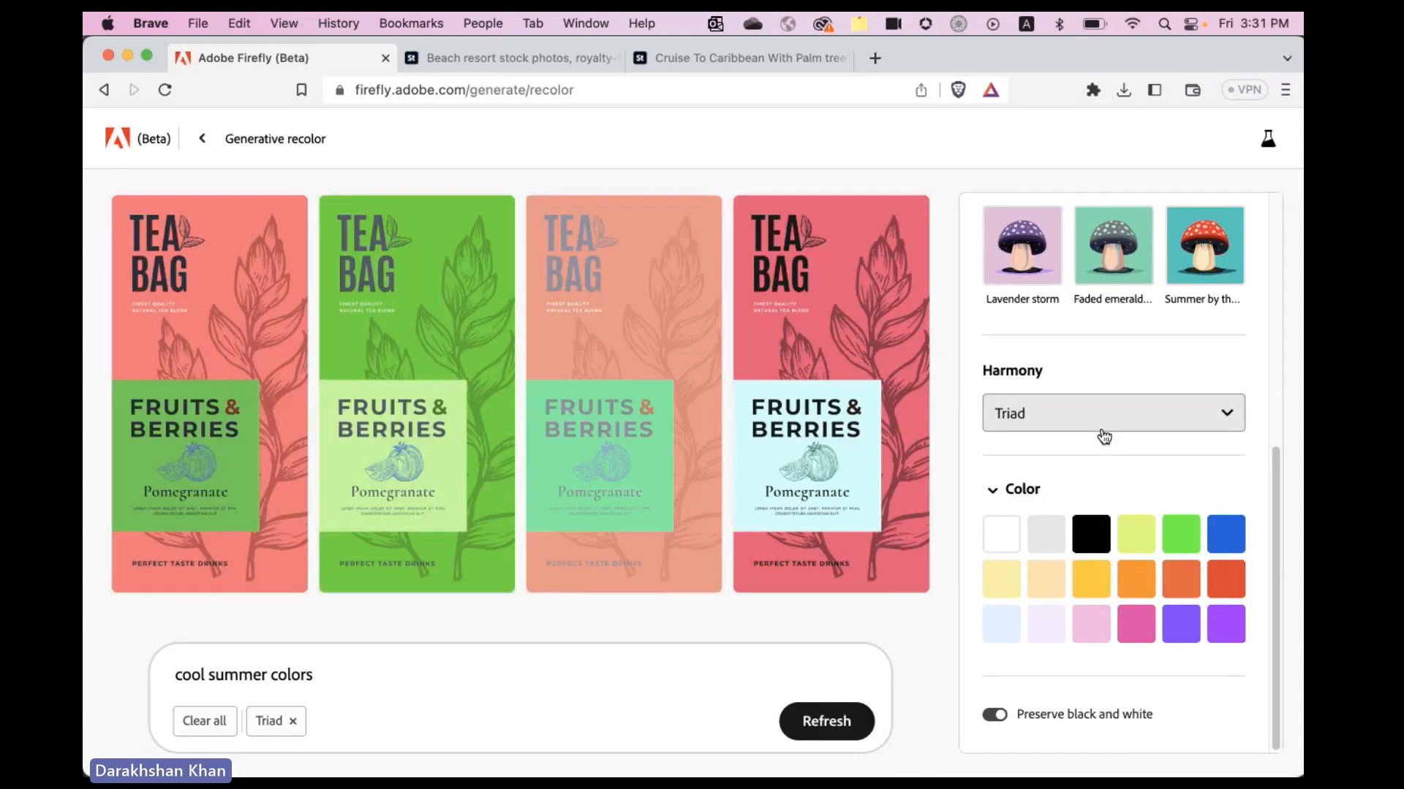
Add Light cerise, Violetish white and Azure as preferred colors for the variations
click(1089, 633)
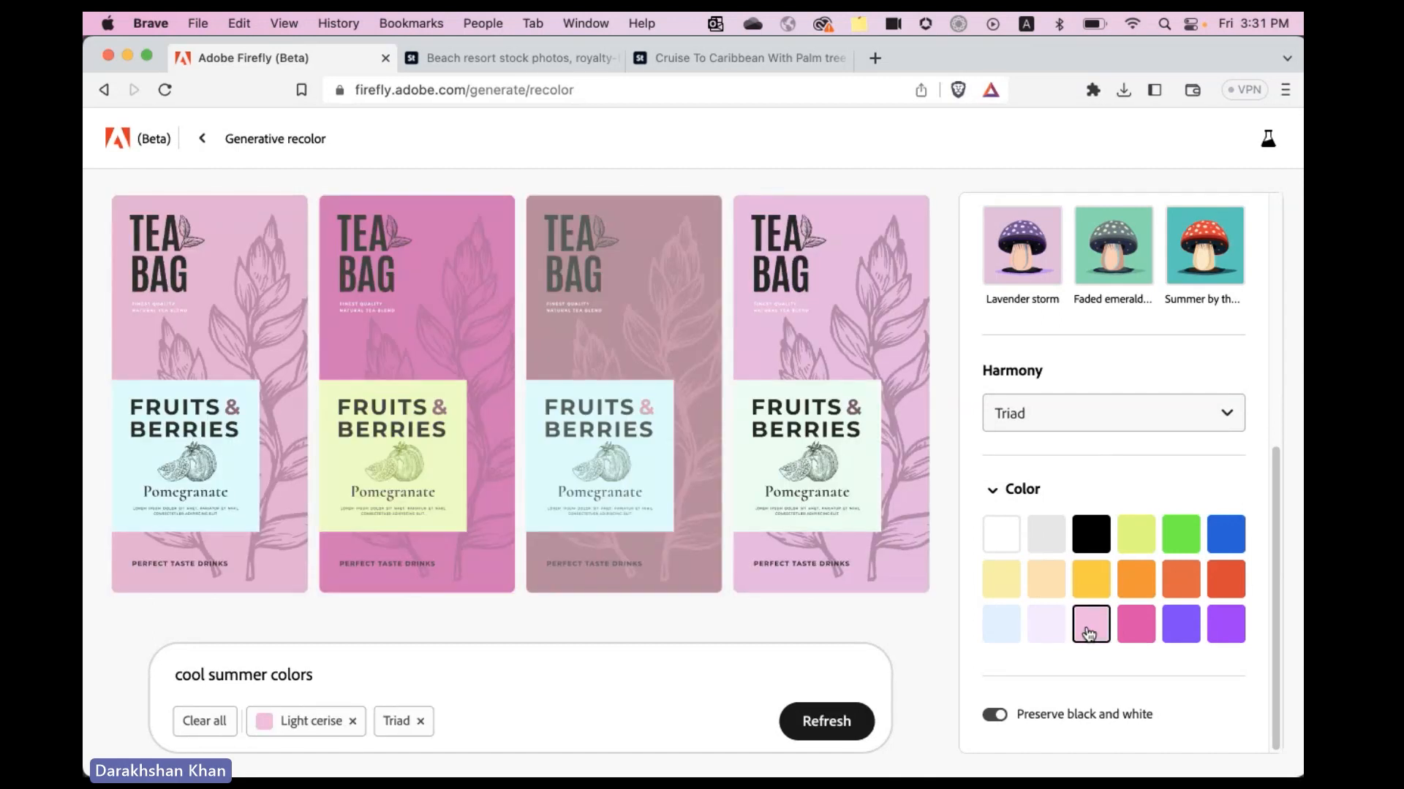
click(1048, 633)
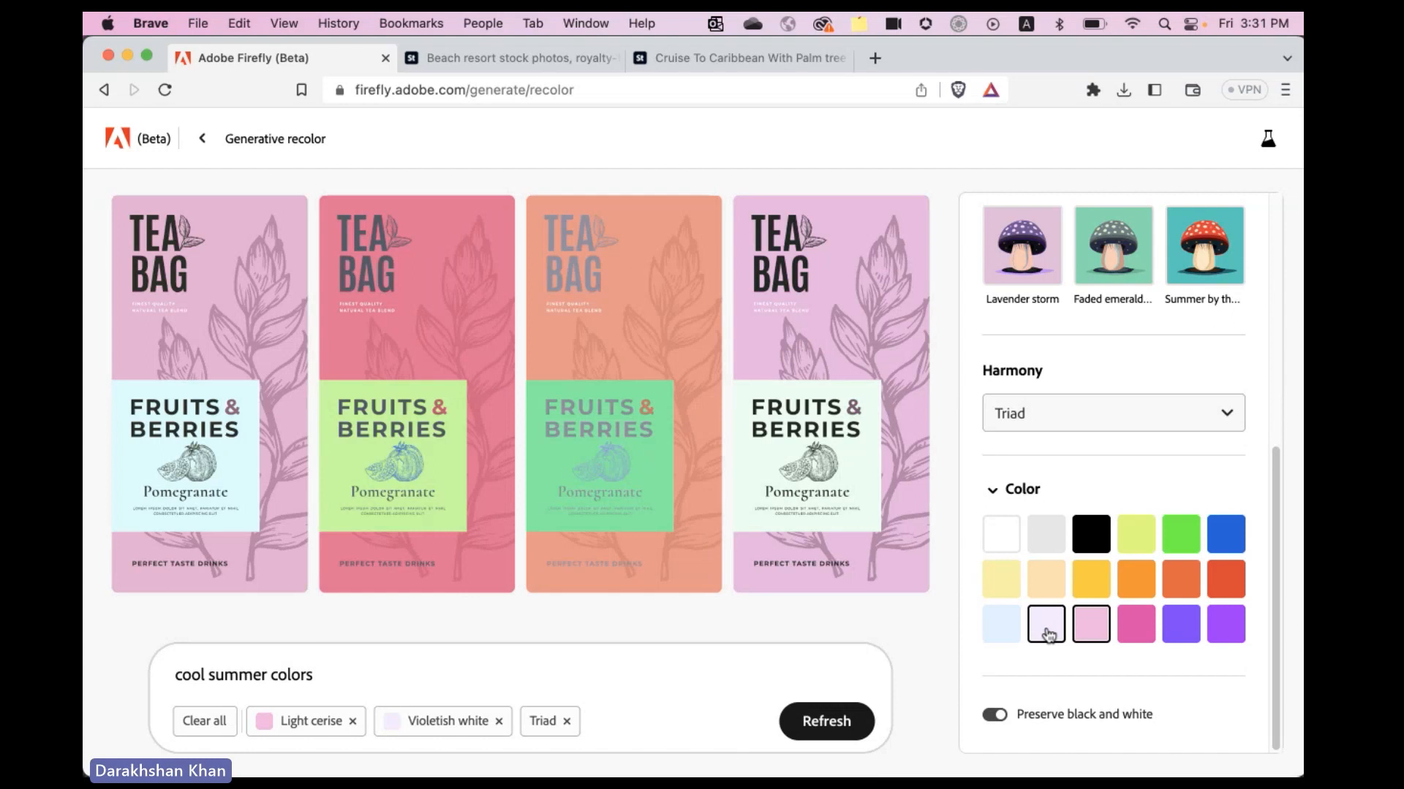
click(1225, 533)
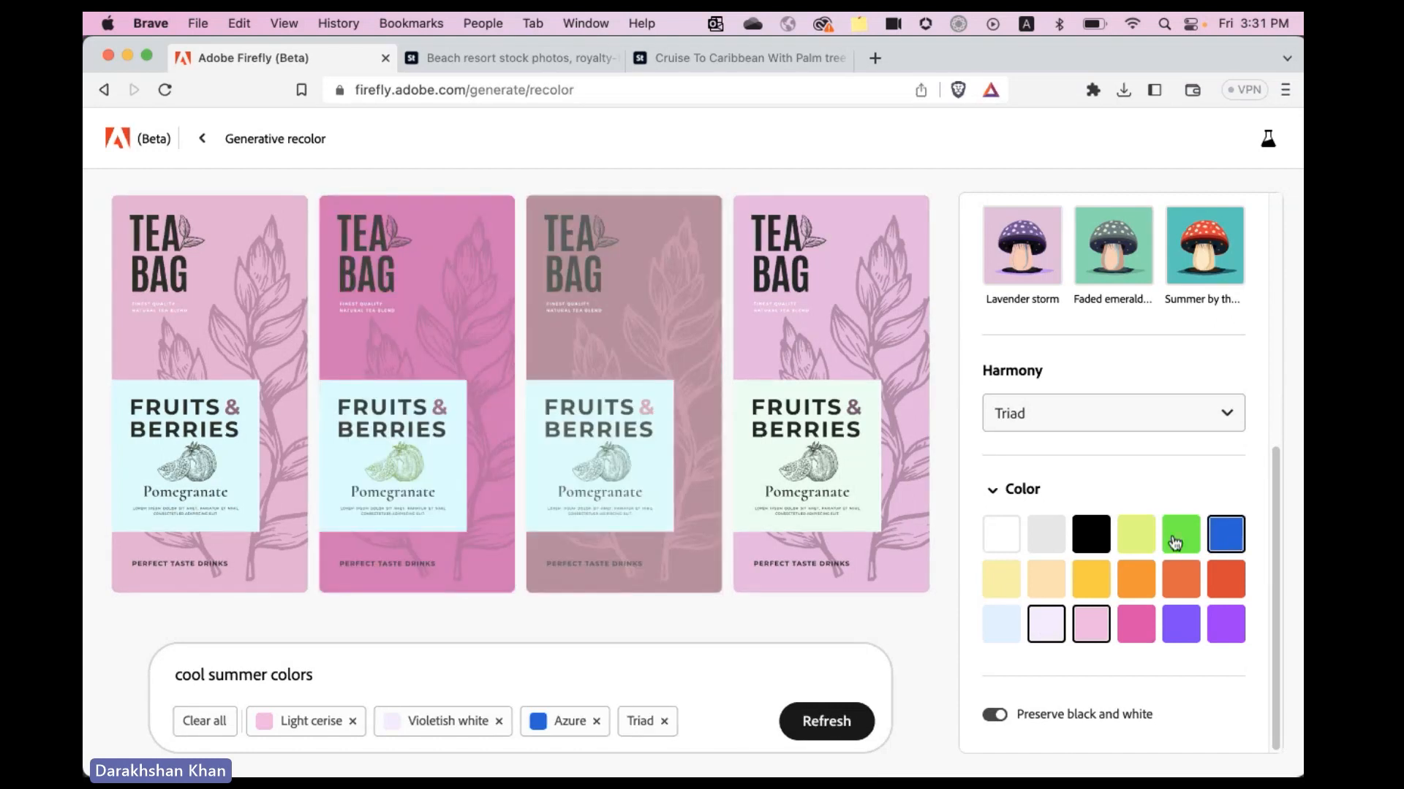
Change the preferred colors to Pale gamboge, Violetish white, Pale gold and Cornflower blue only, and refresh the variations
click(1046, 640)
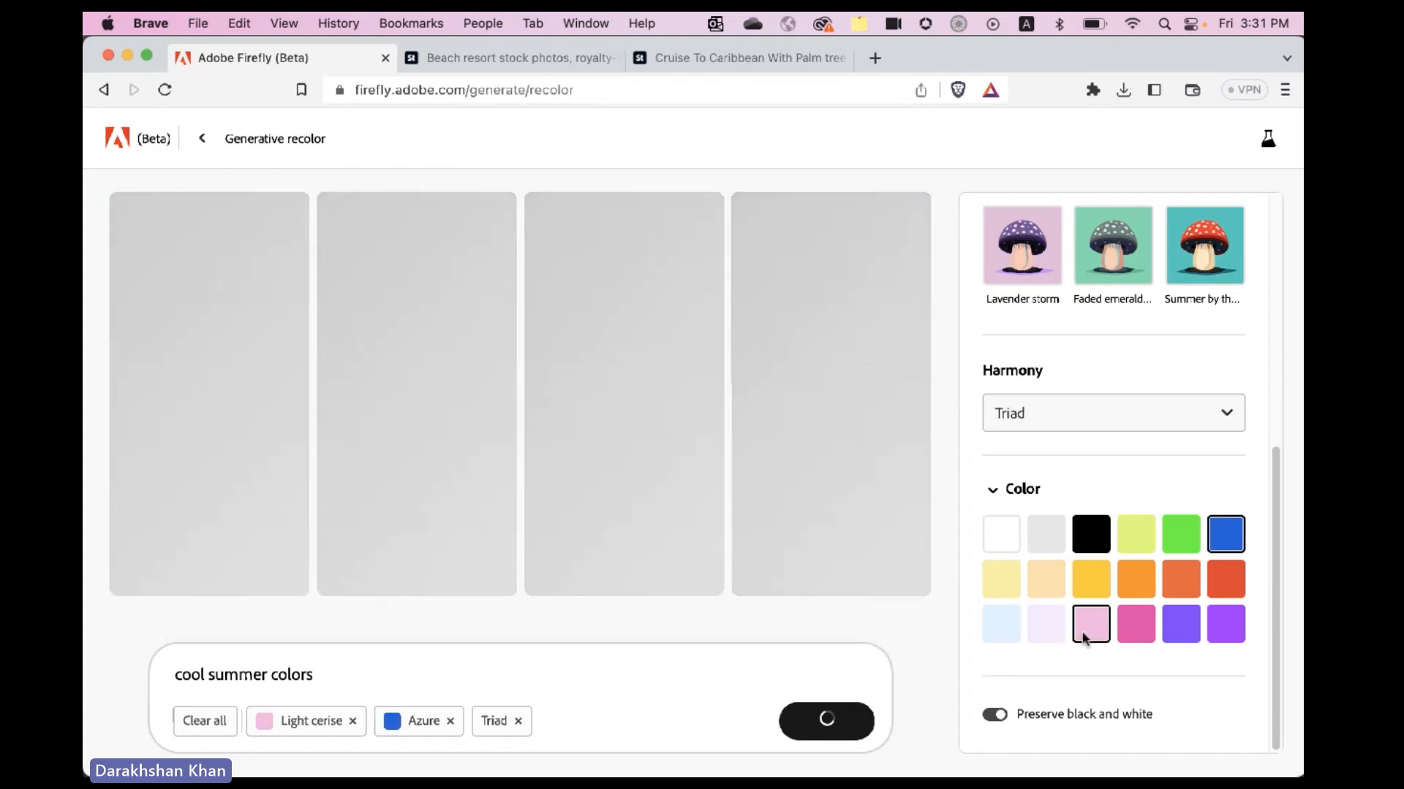
click(1085, 633)
click(1046, 579)
click(1046, 624)
click(1001, 579)
click(1003, 631)
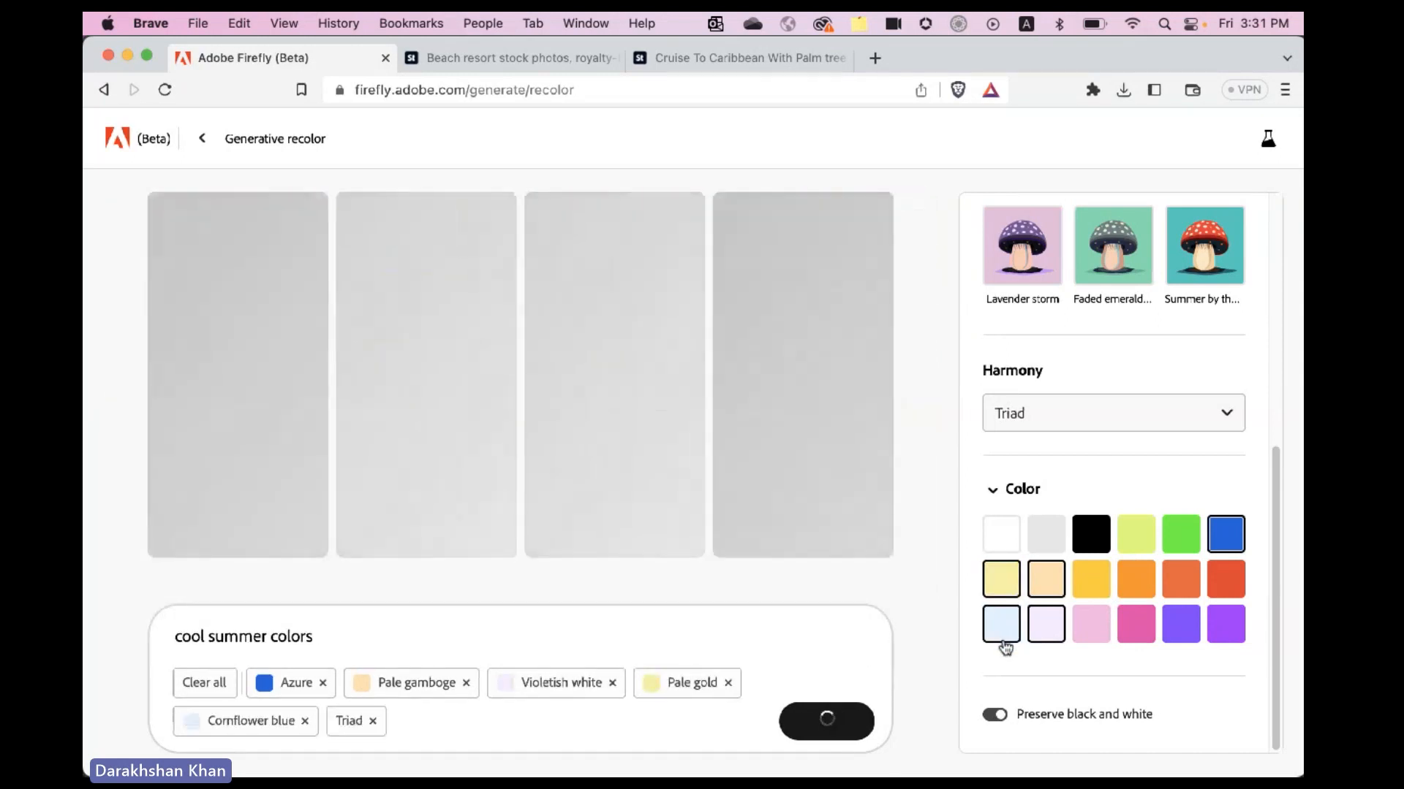
click(1236, 538)
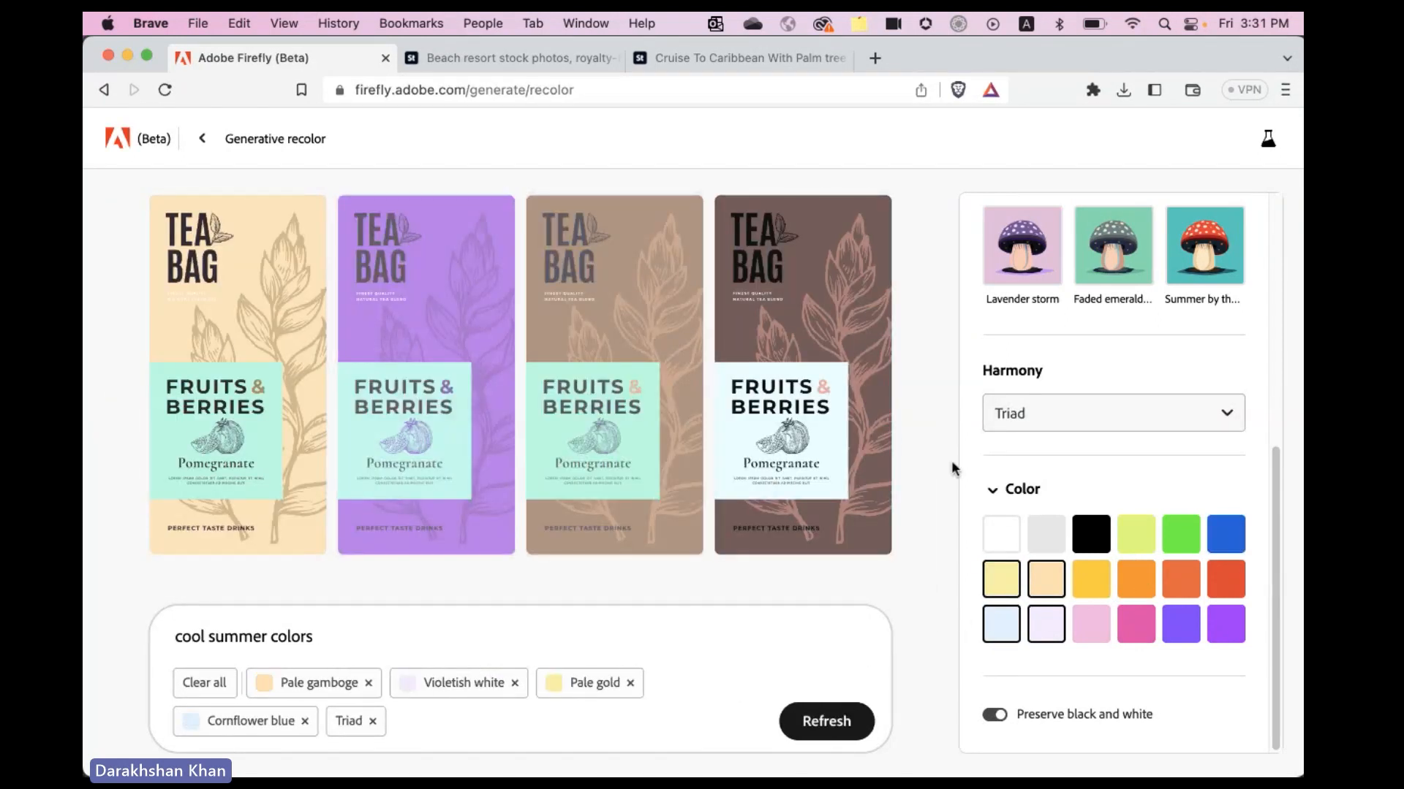
click(824, 732)
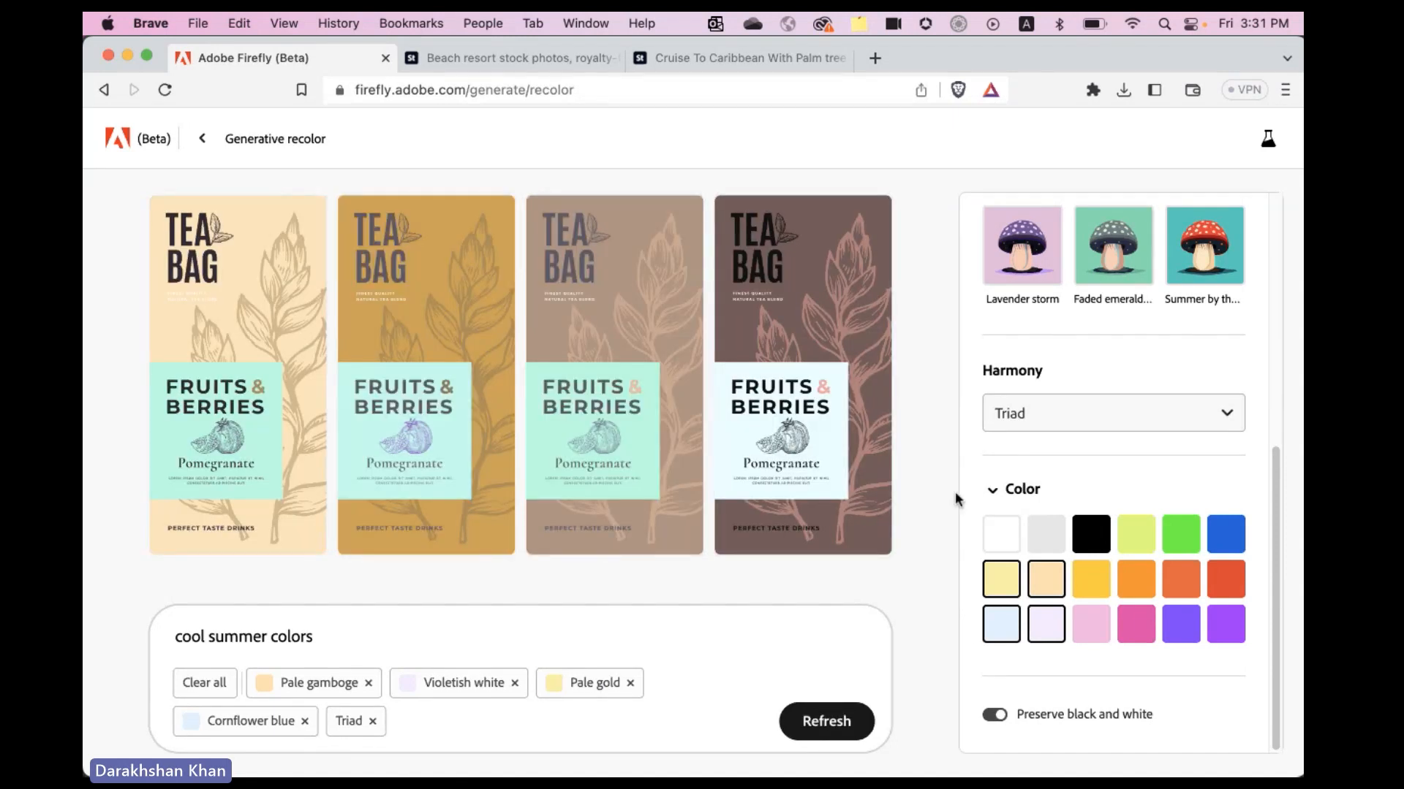
Shuffle the colors several times on the first and second tea package variations
mouse_move(199, 221)
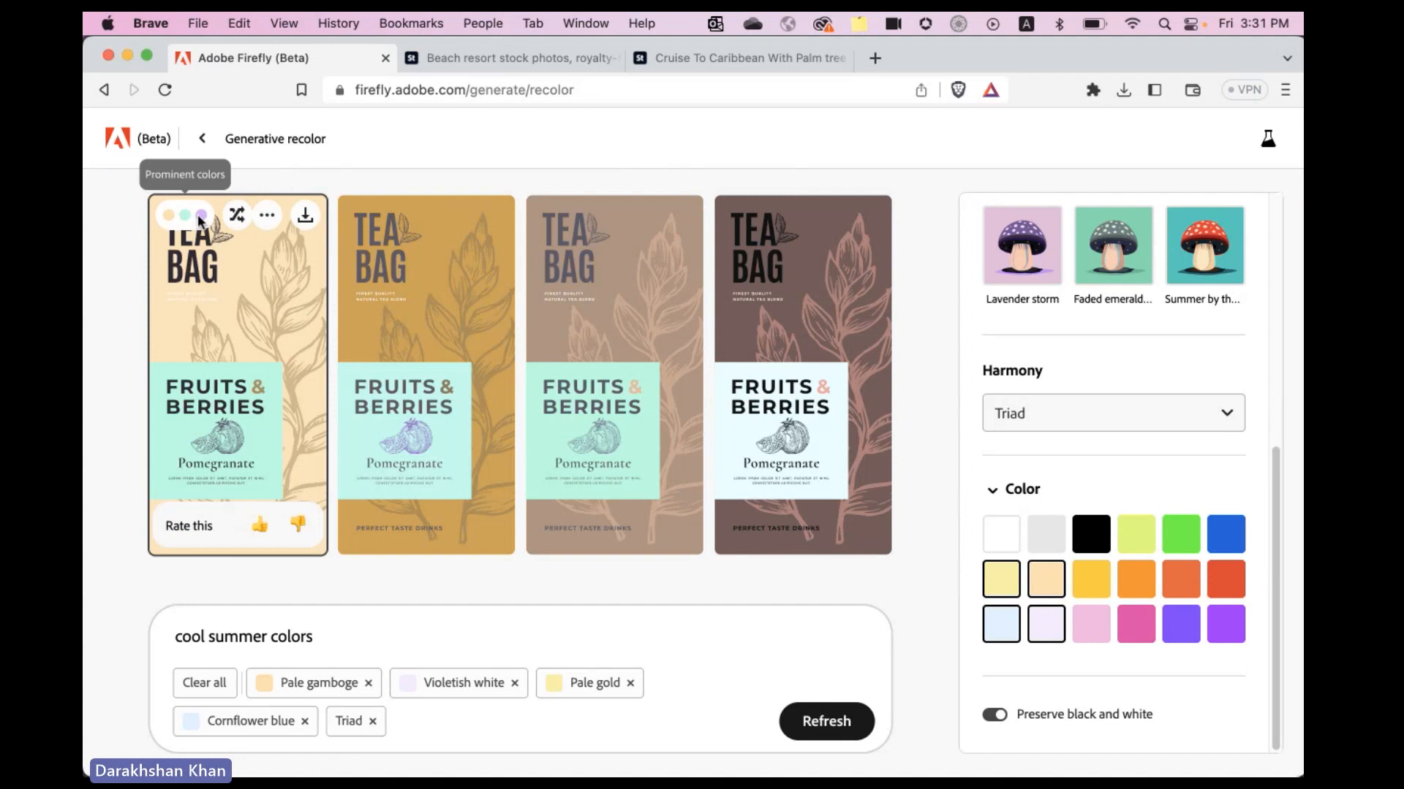
click(237, 216)
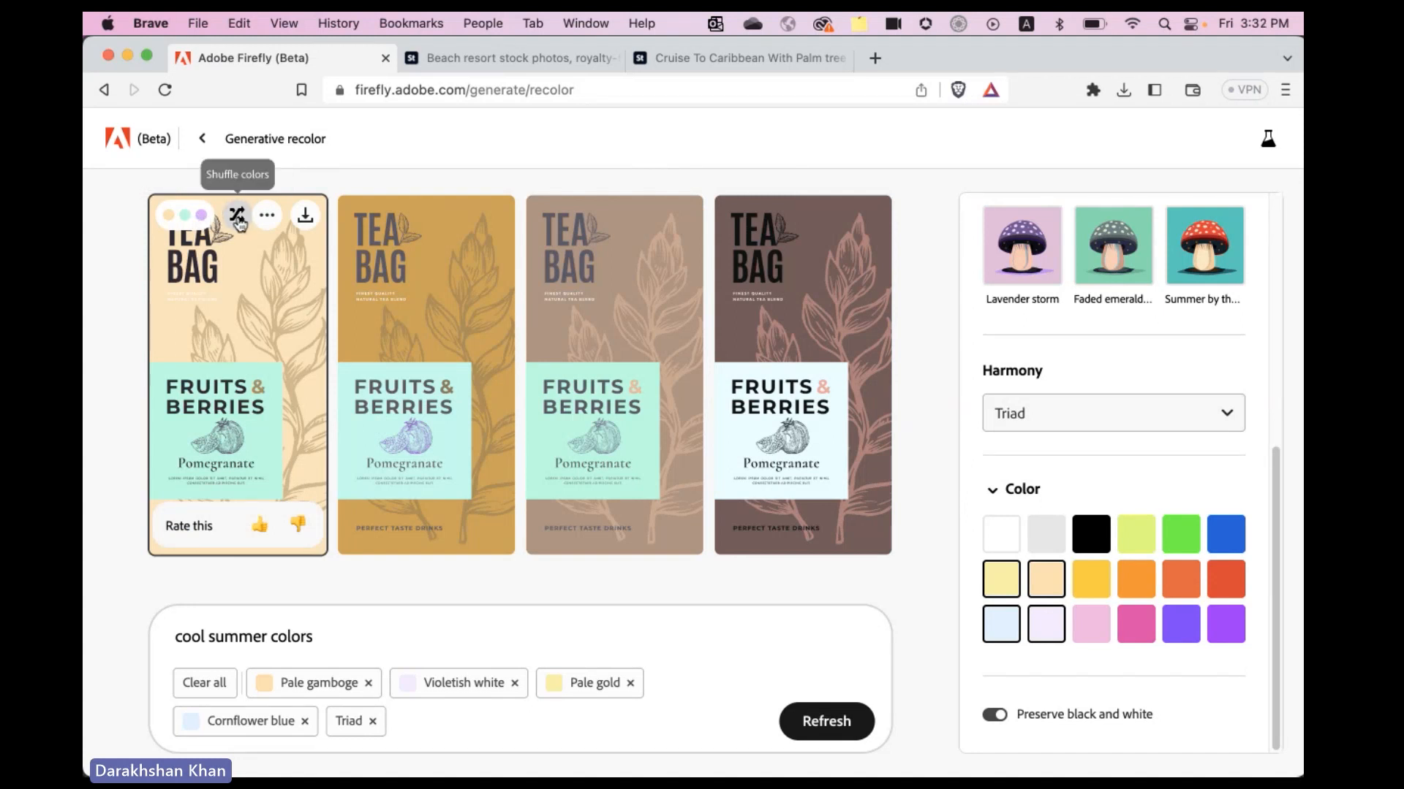
click(238, 219)
click(239, 218)
mouse_move(371, 216)
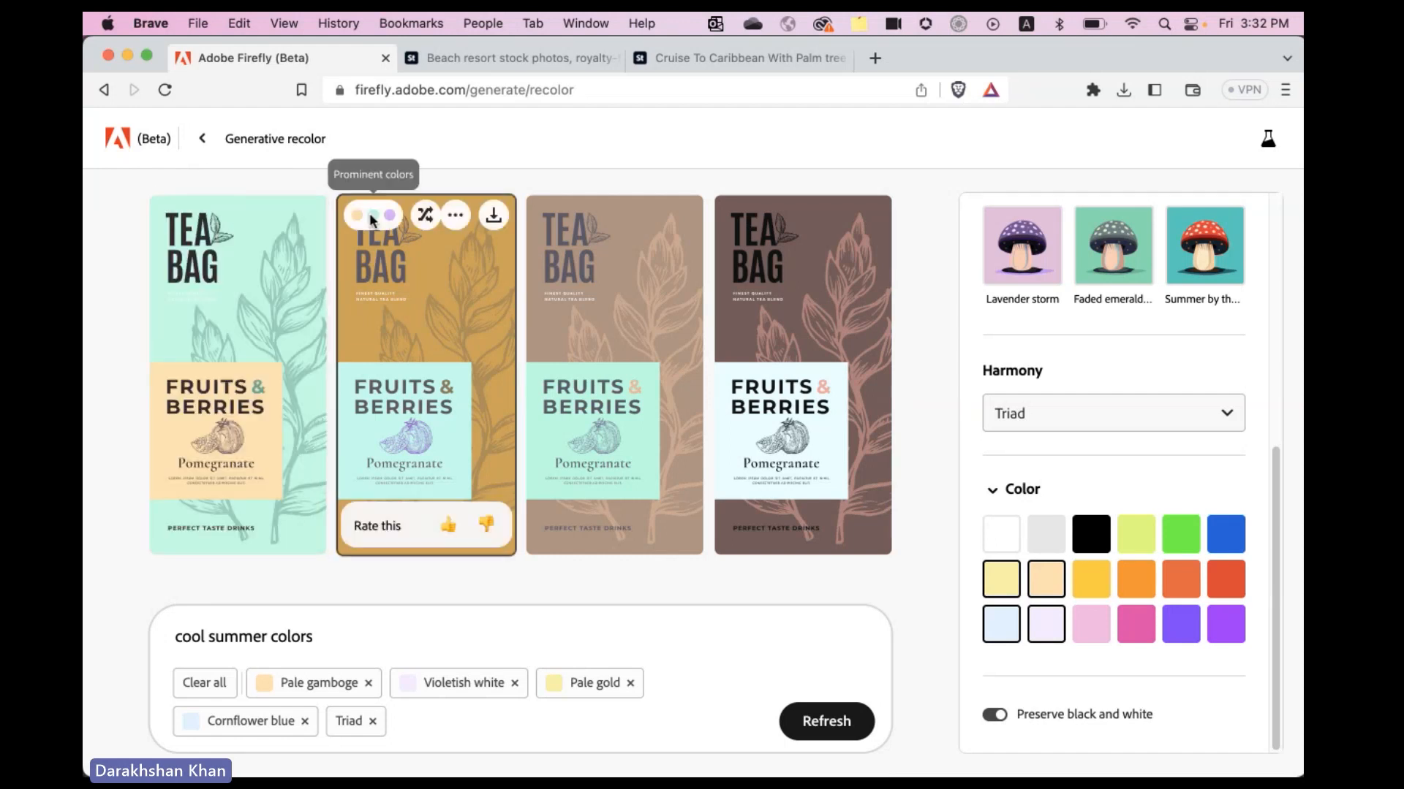
click(423, 218)
click(426, 219)
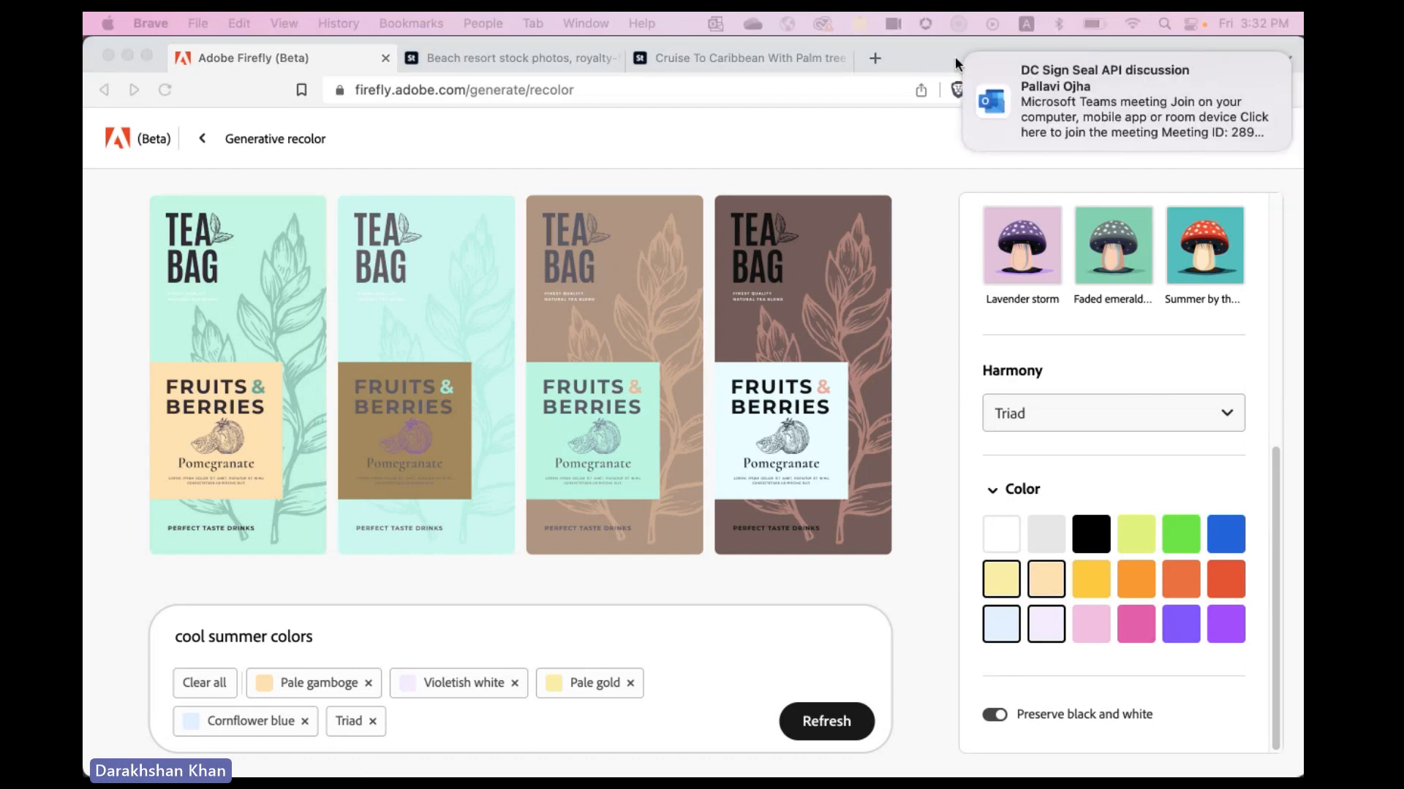
Dismiss the meeting notification and generate new variations with the prompt replaced by "monsoon colors"
click(967, 57)
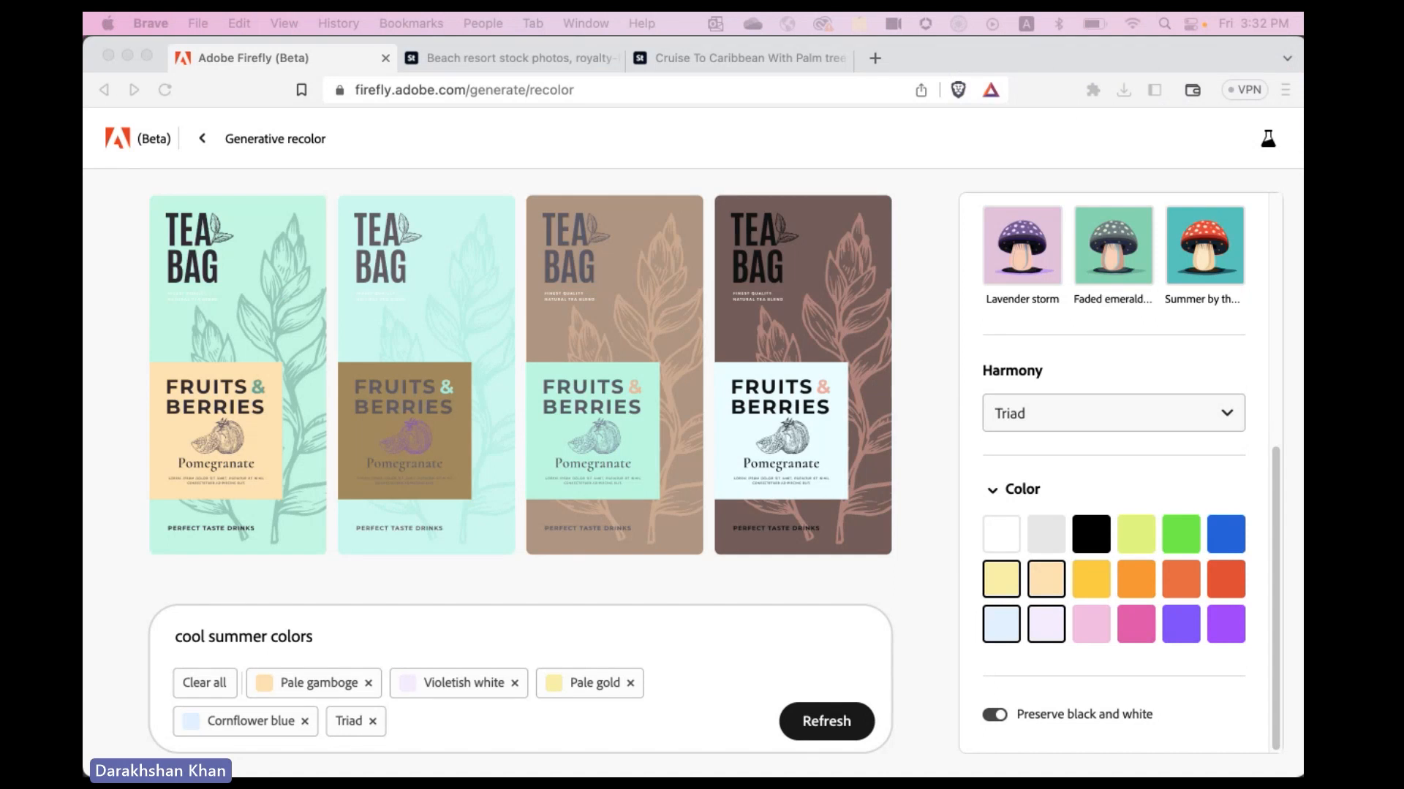
click(329, 637)
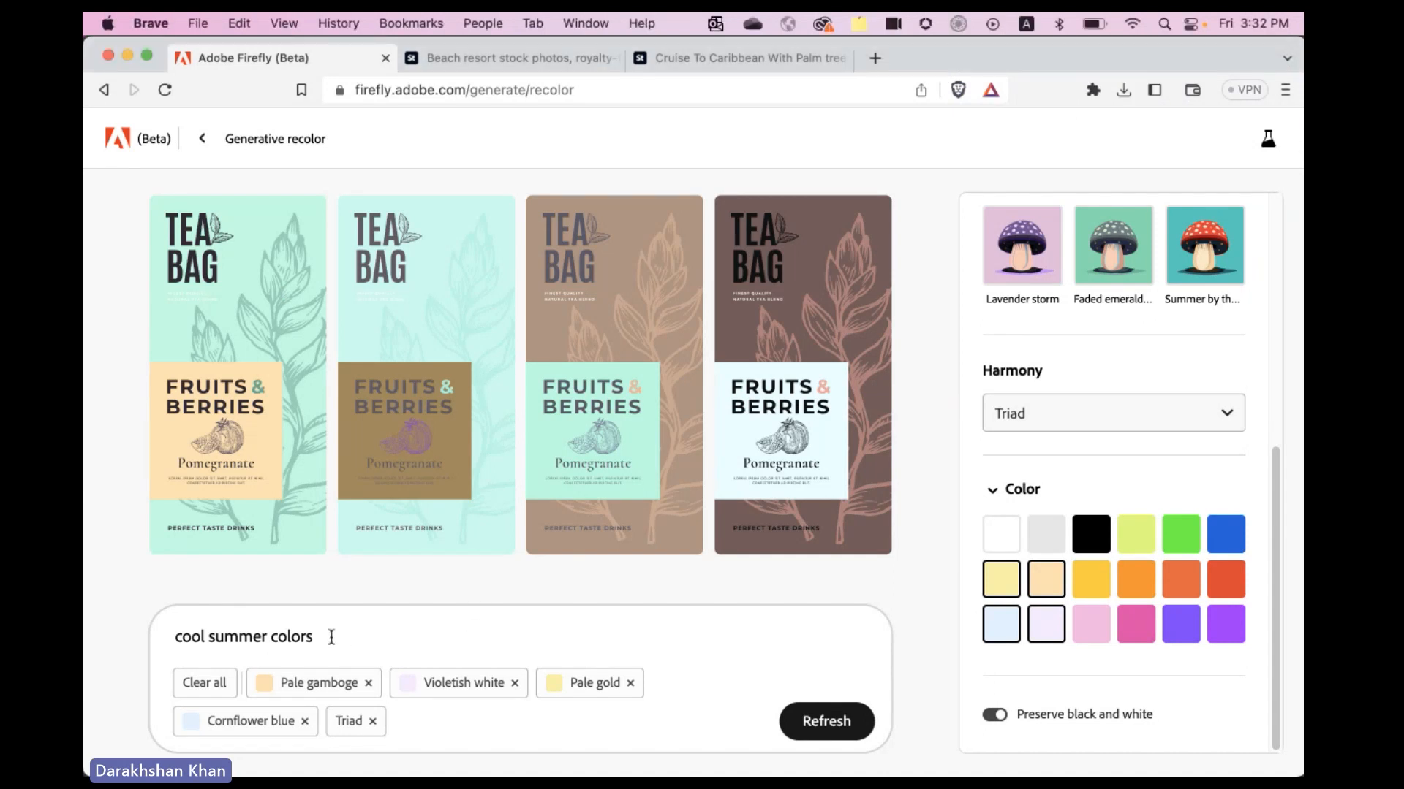
drag(329, 636, 155, 641)
text(monsoon colors)
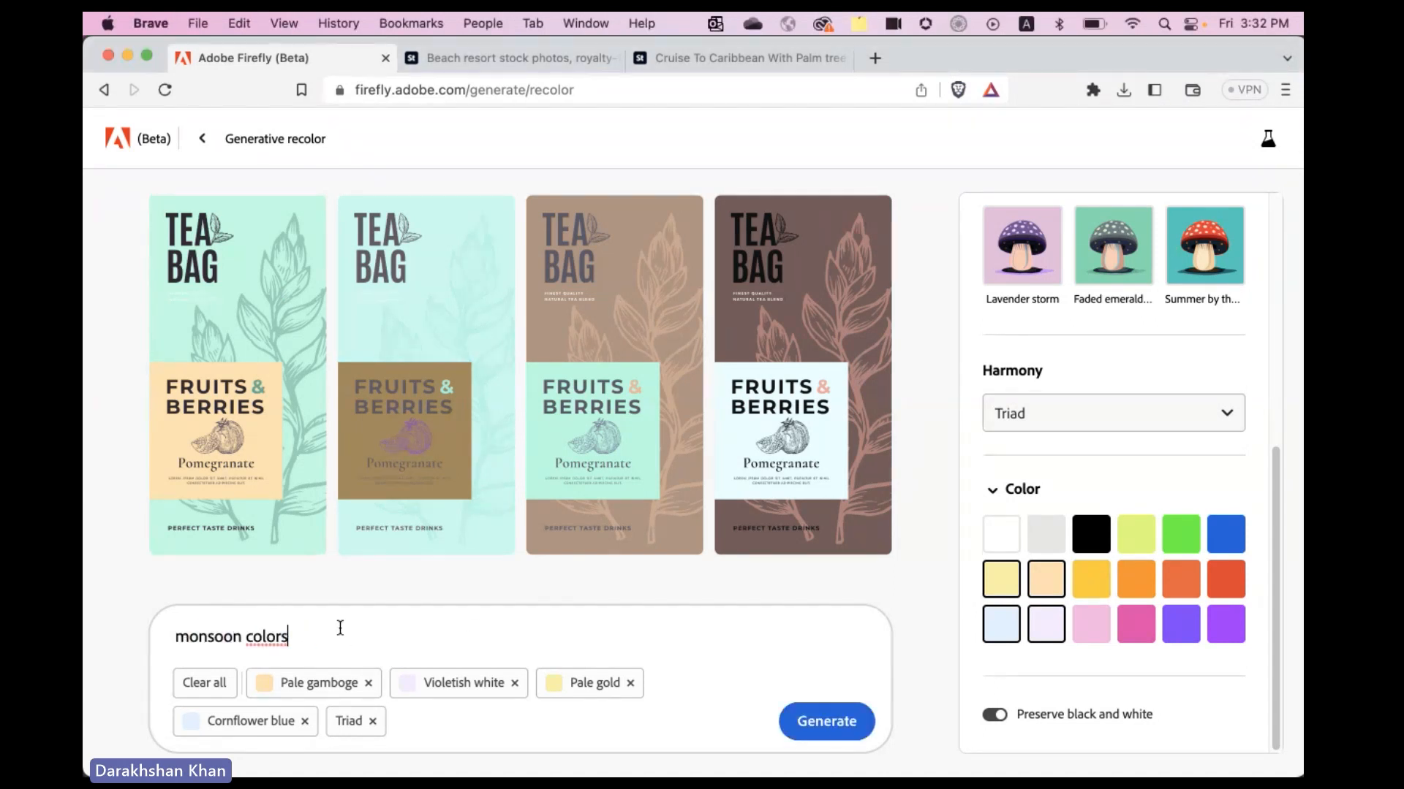
click(819, 723)
Clear all preferred colors and the Triad harmony, and refresh the "monsoon colors" variations
click(630, 682)
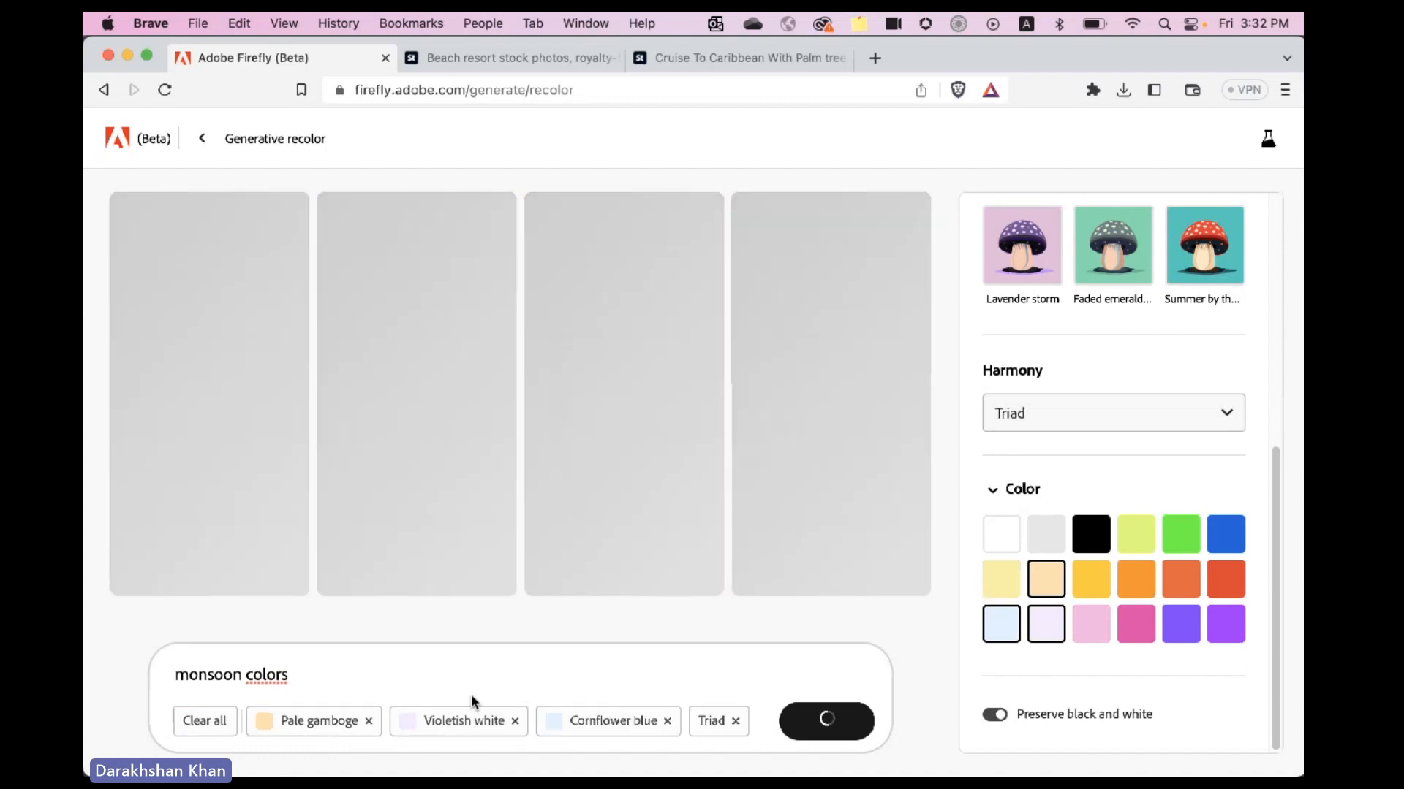
click(199, 721)
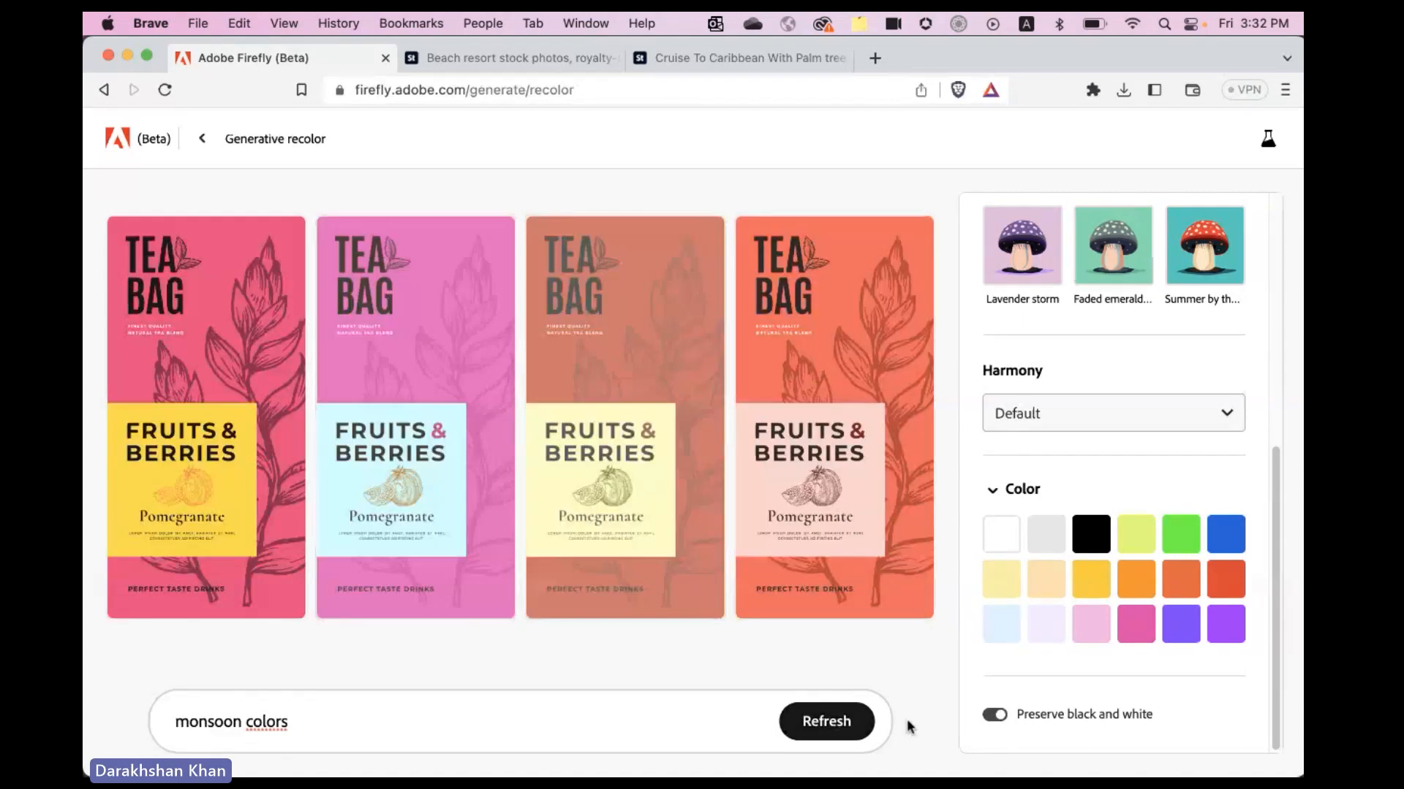
click(826, 723)
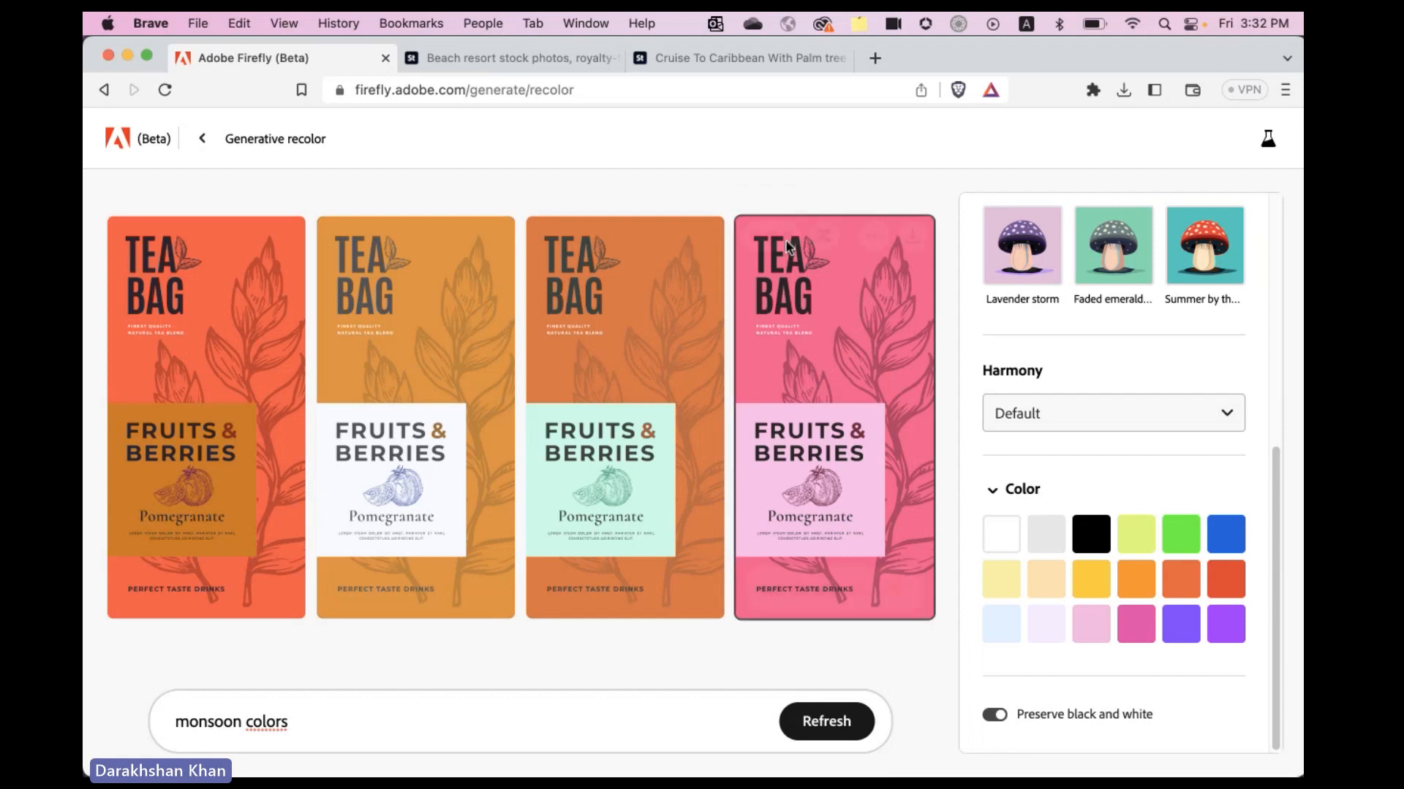
Shuffle the colors of the pink fourth tea package variation several times
click(822, 238)
click(823, 238)
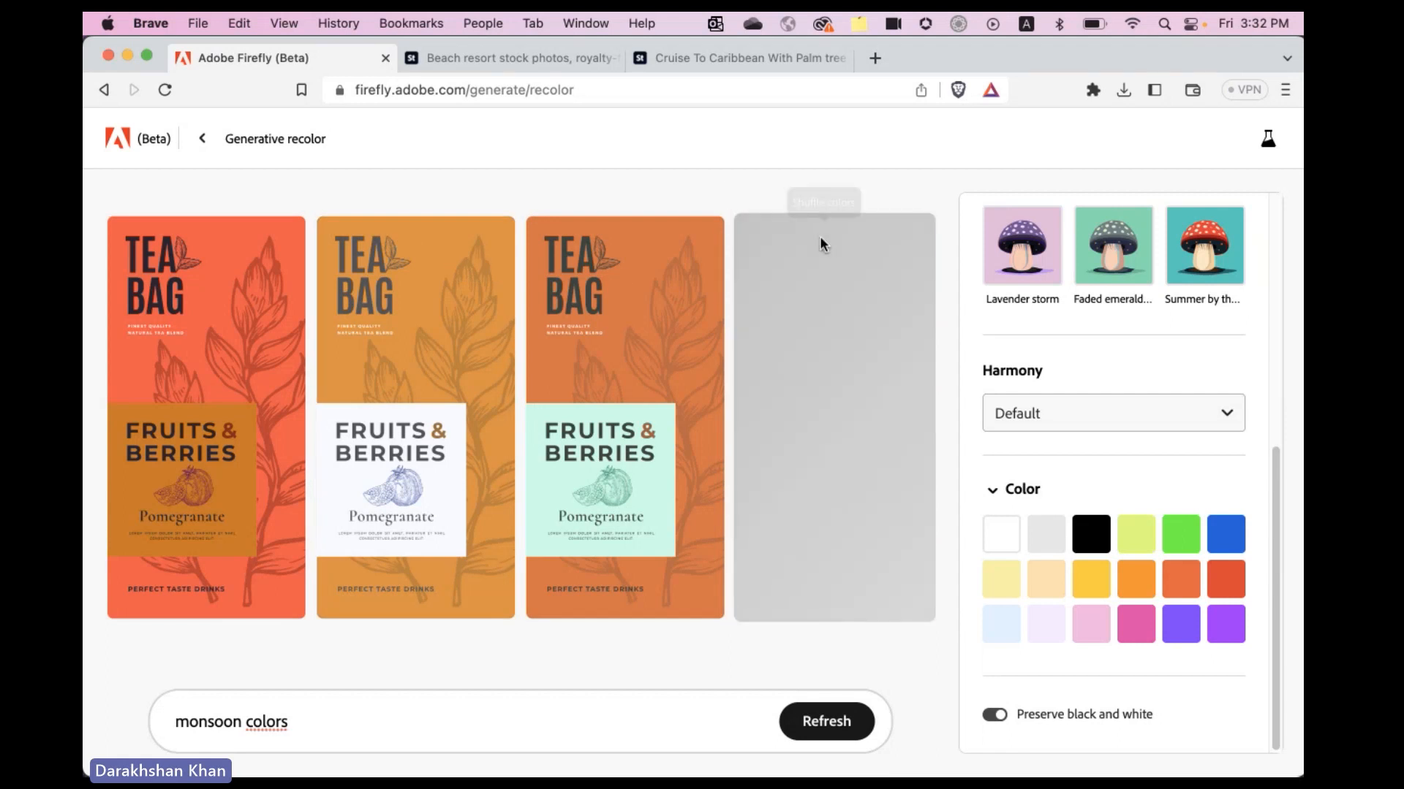
click(823, 239)
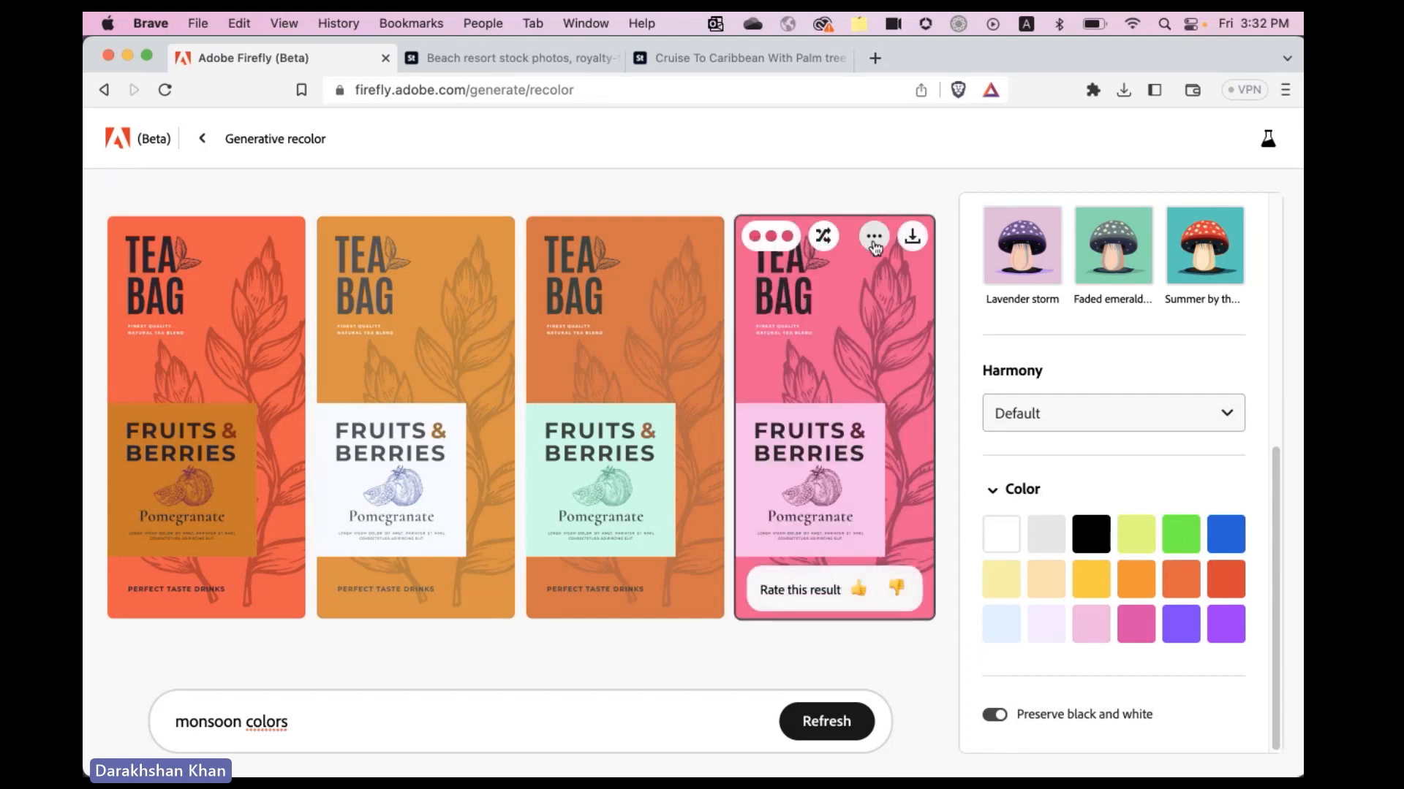
Check the extra options of the pink fourth variation and download it to the Desktop under the suggested file name
click(861, 242)
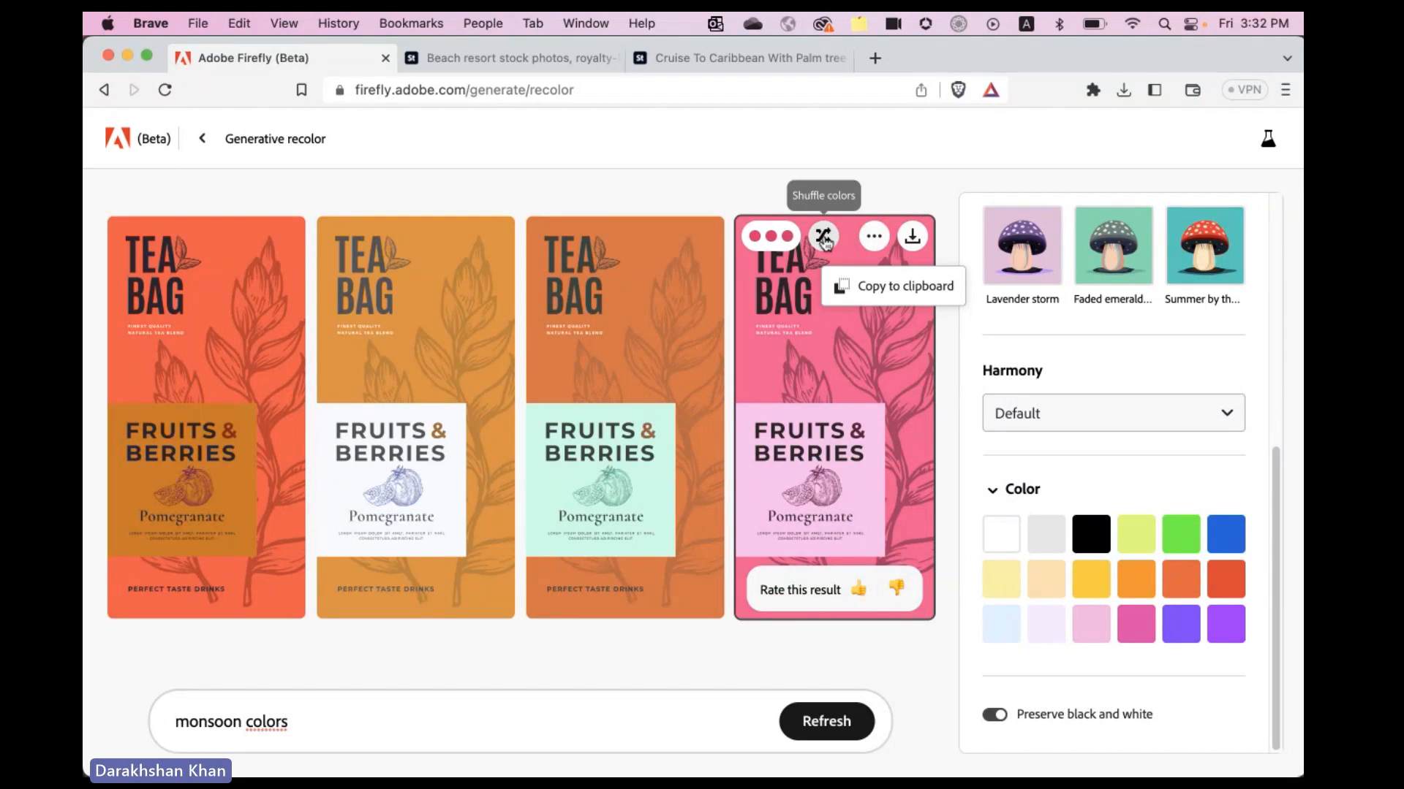
click(924, 240)
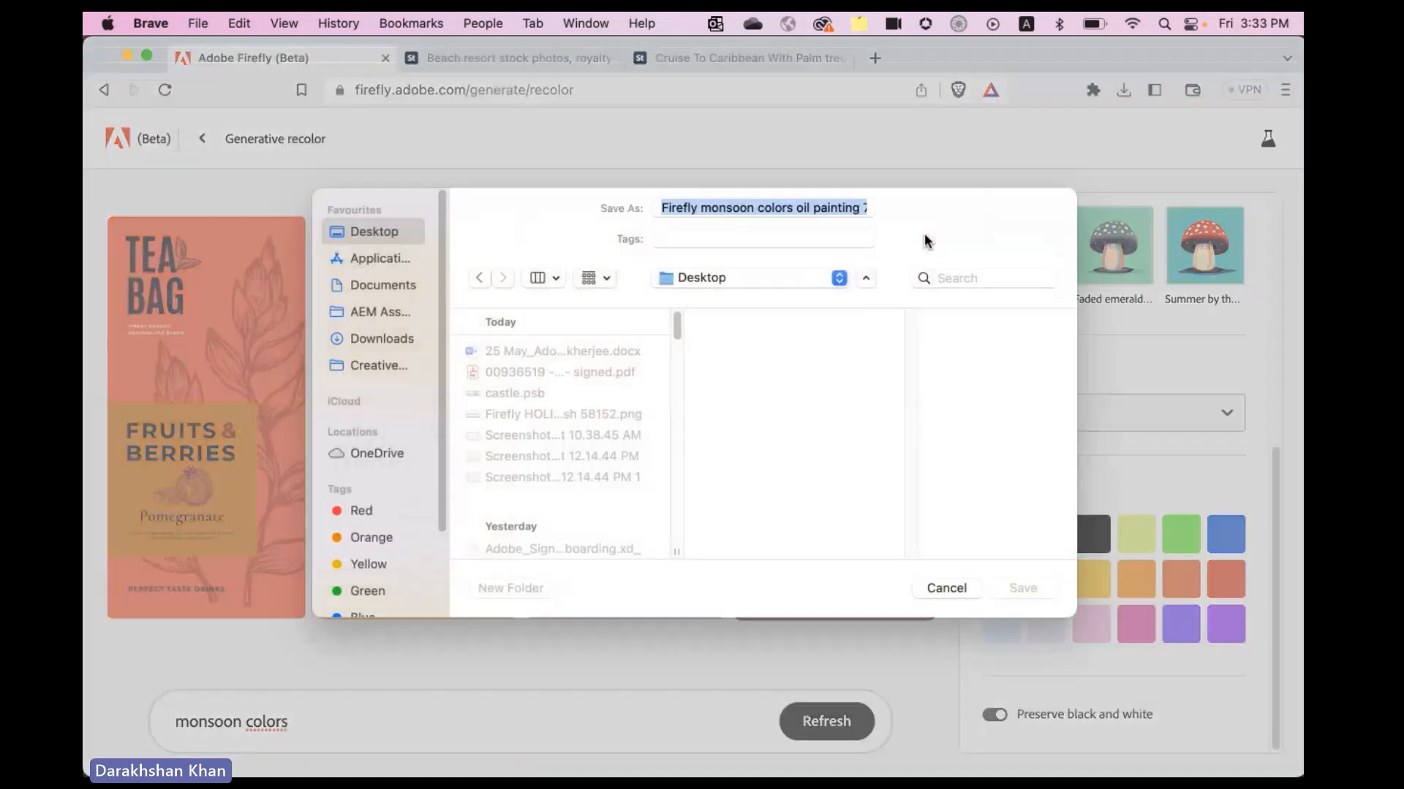
click(1023, 592)
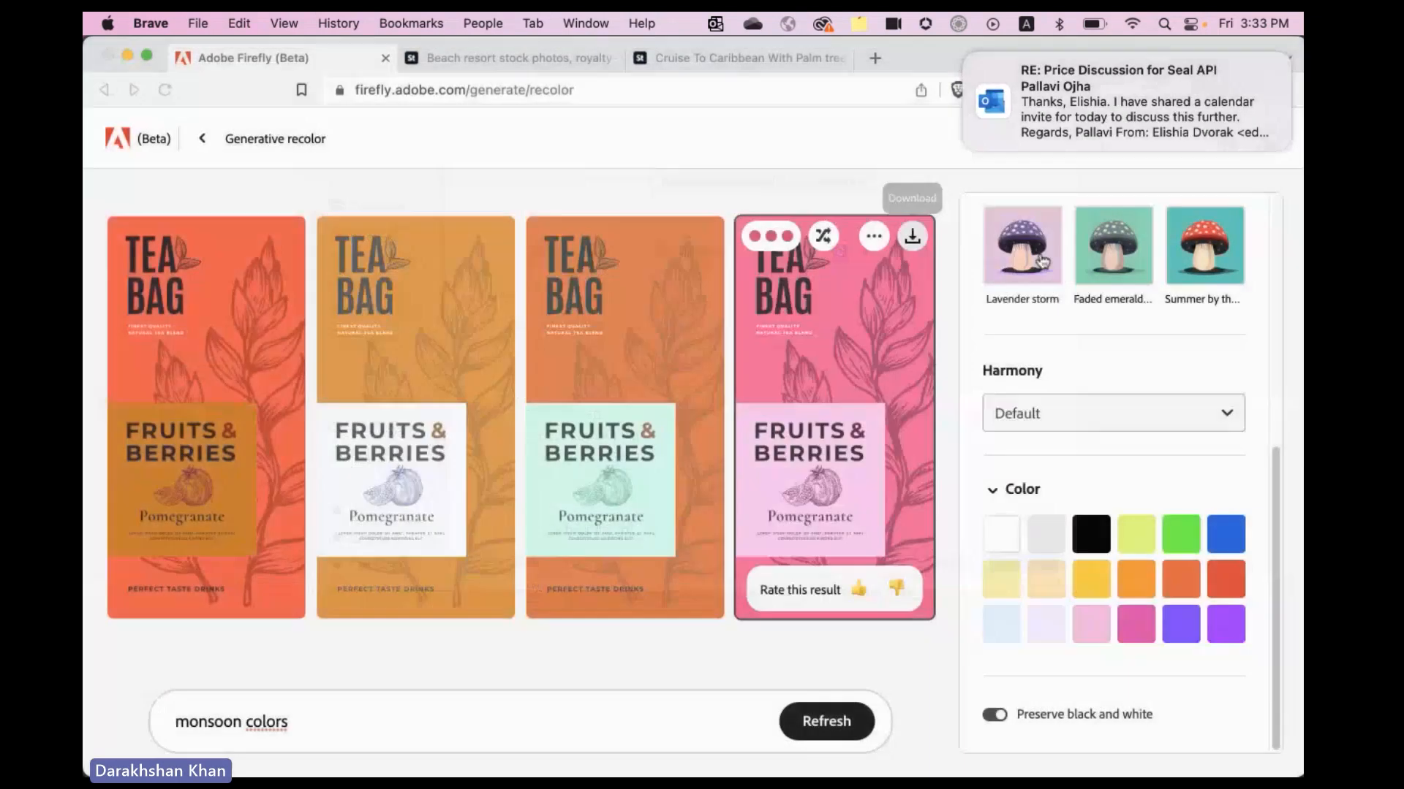
click(788, 161)
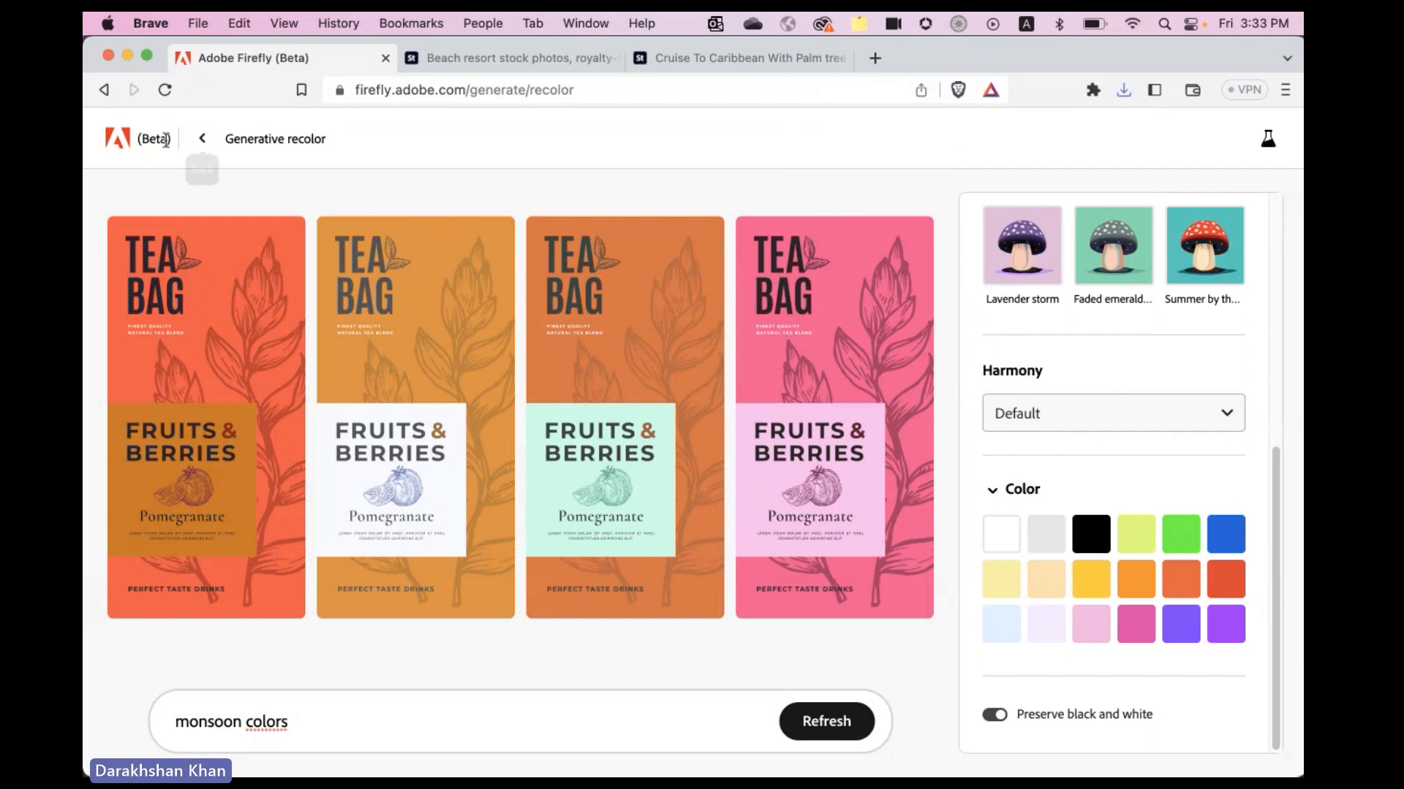
Return to the Firefly home page and quit Microsoft Outlook to stop its notifications
click(200, 140)
mouse_move(673, 760)
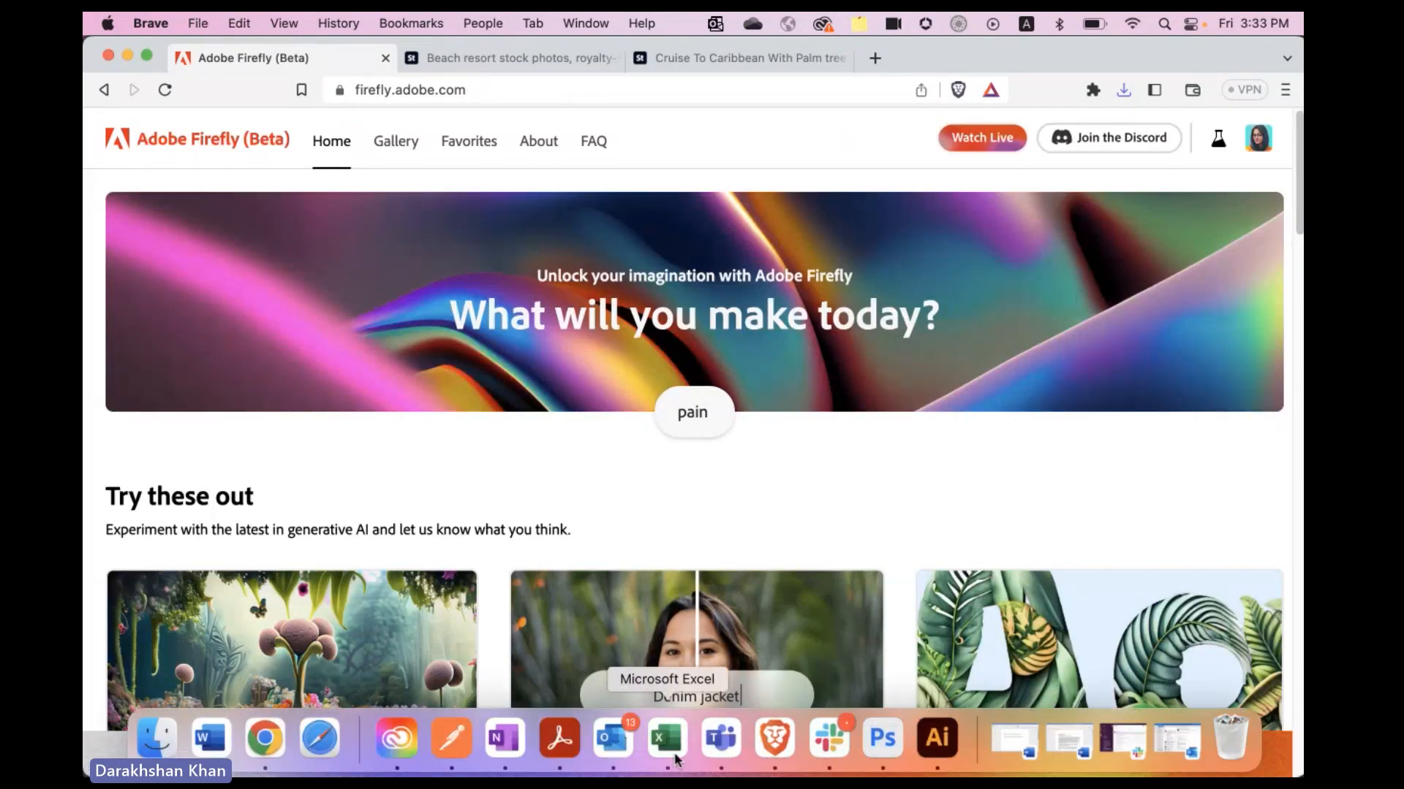
right_click(606, 749)
click(623, 667)
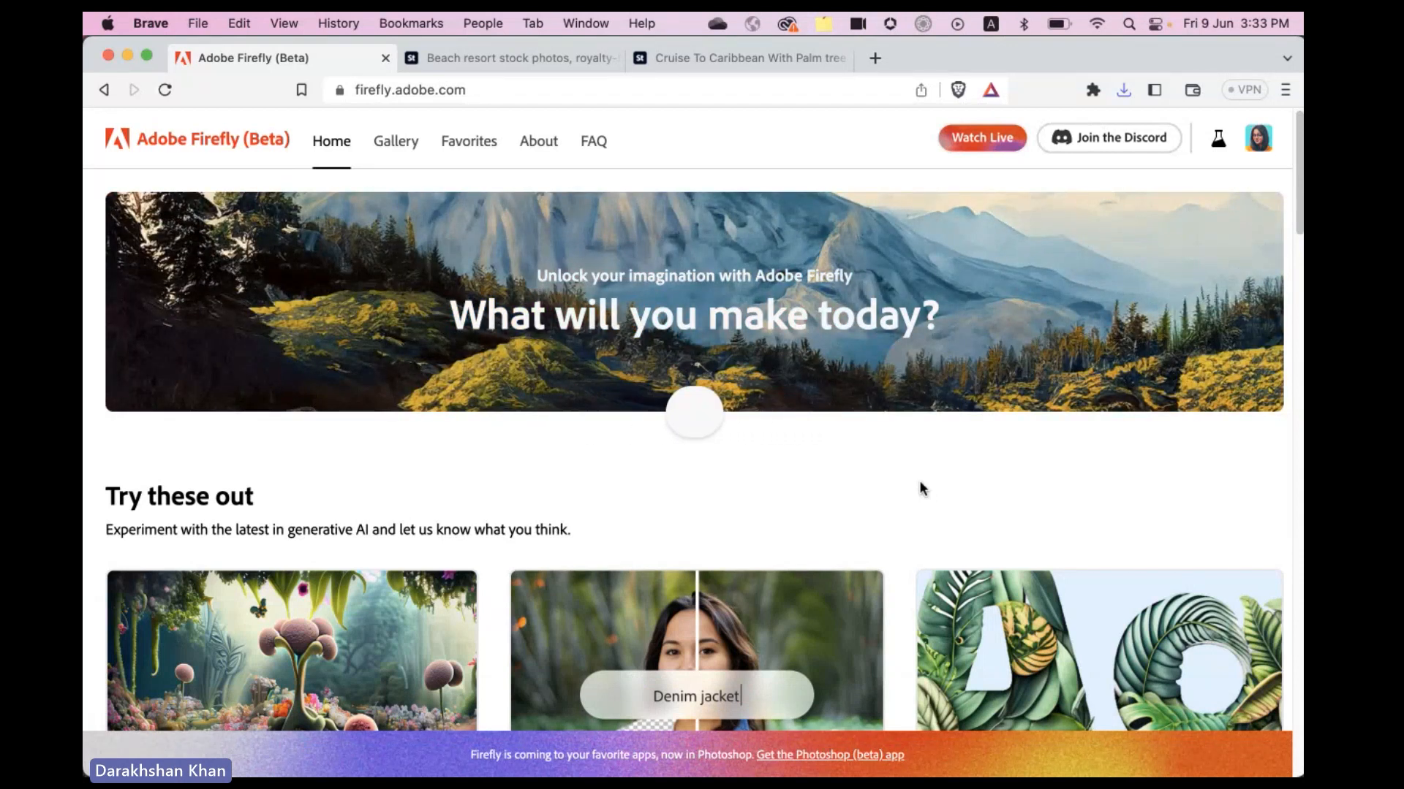
scroll(803, 473, down, 4)
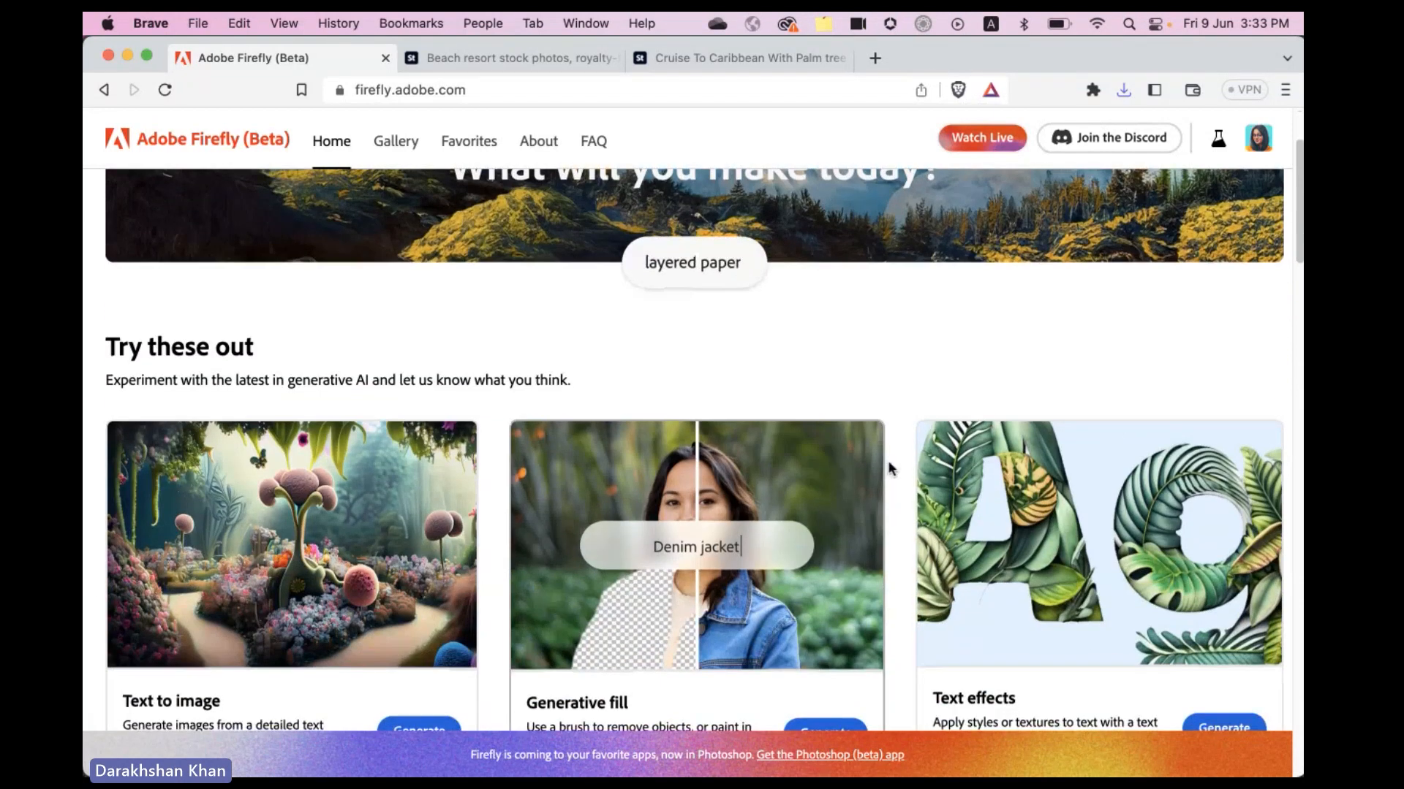
mouse_move(477, 776)
click(166, 736)
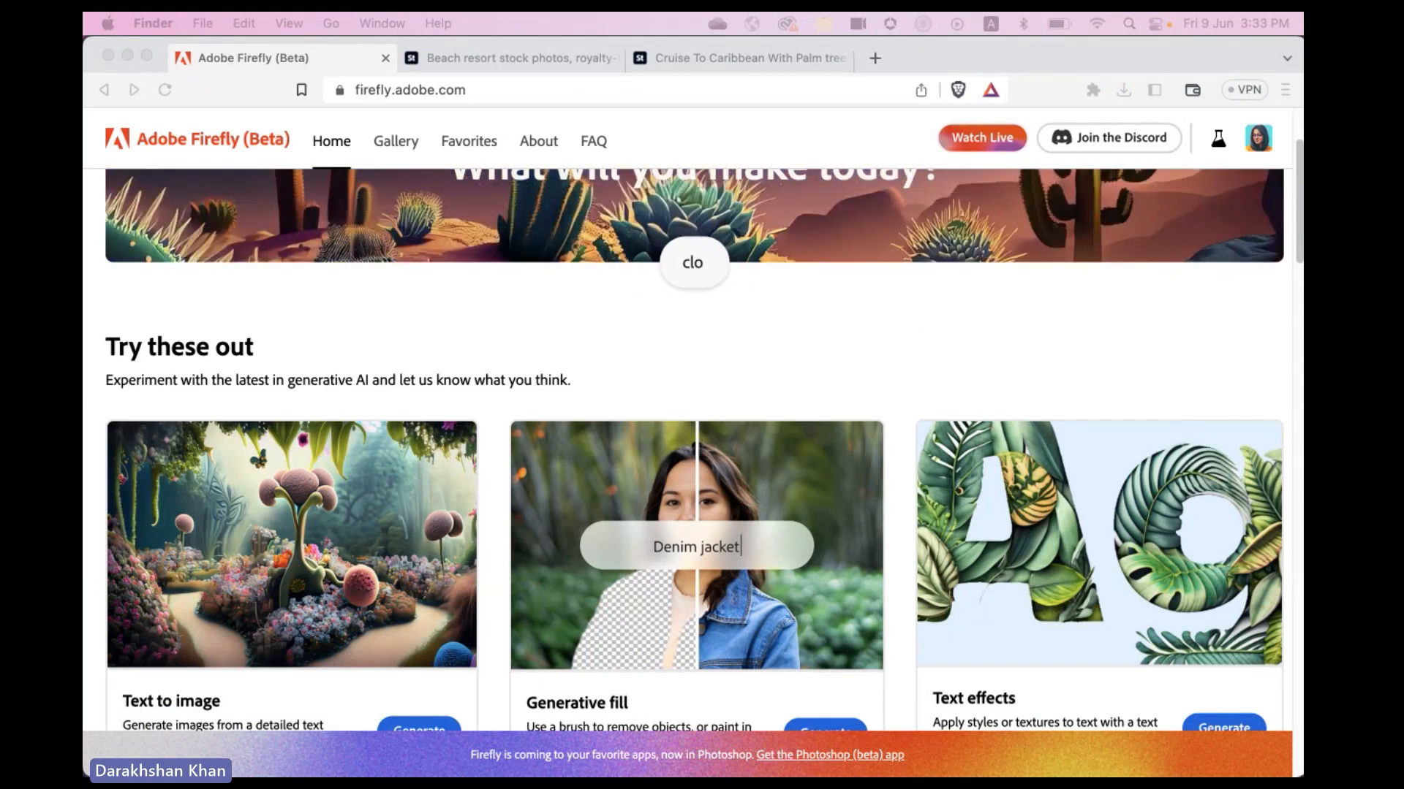
key(super+Tab)
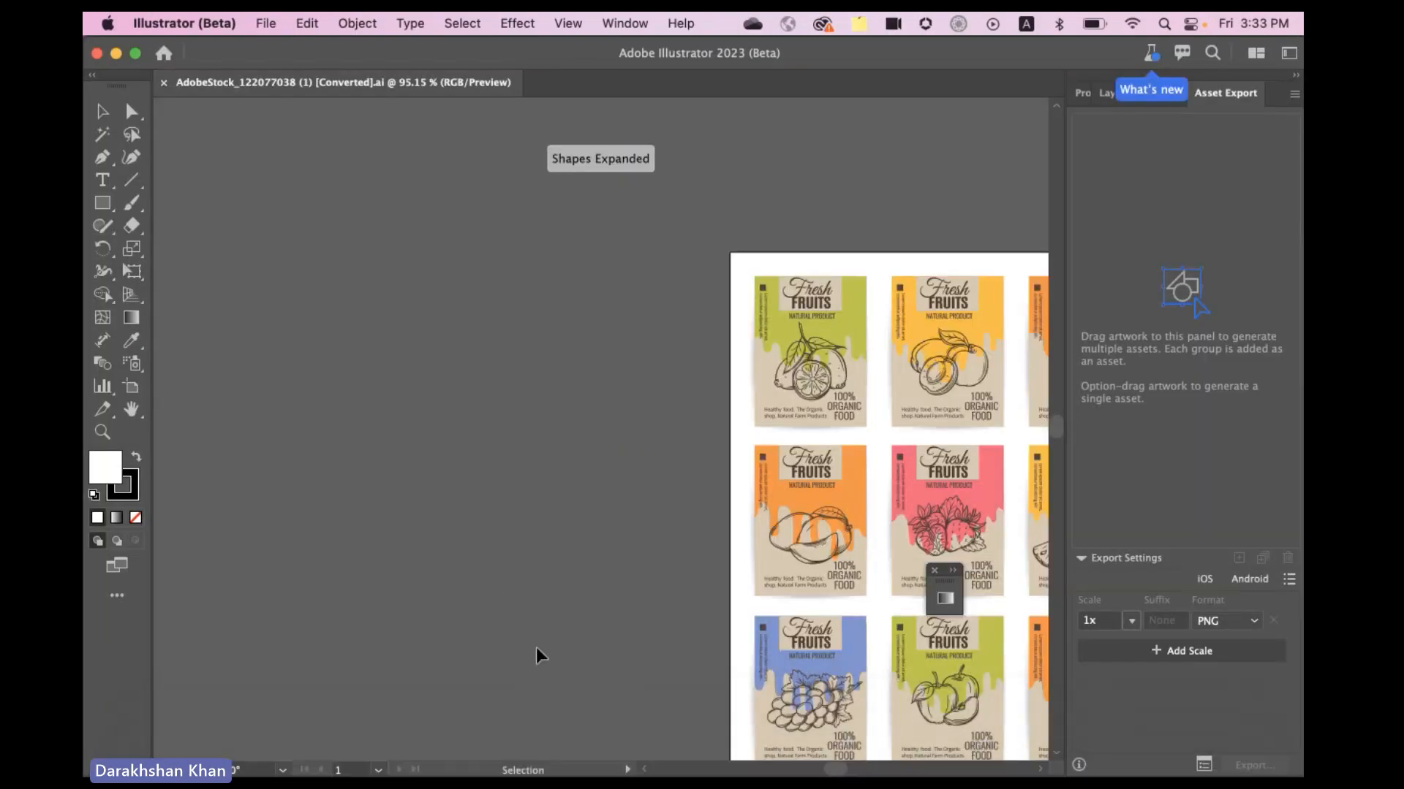
key(space)
drag(699, 366, 272, 278)
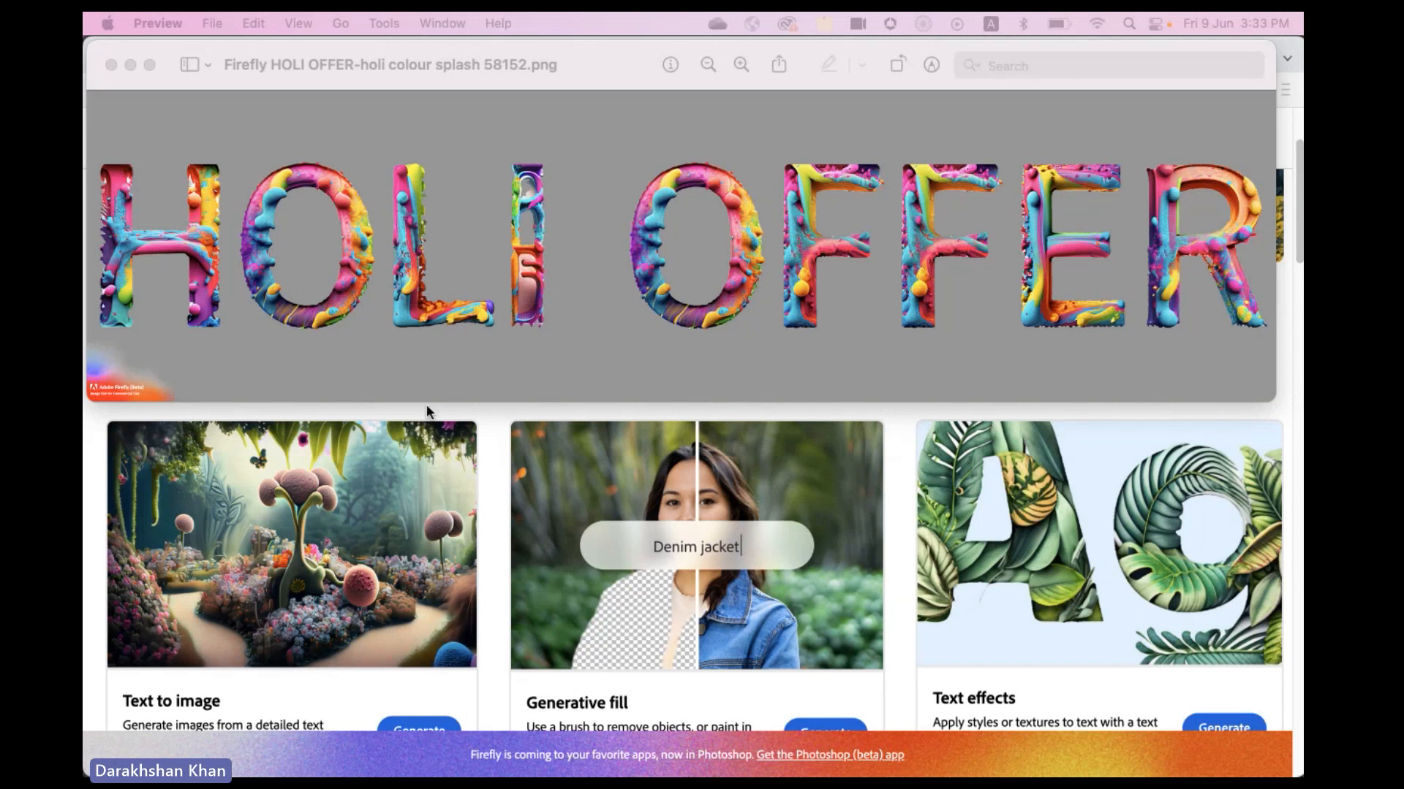
Close the HOLI OFFER image preview and open "Firefly monsoon colors oil painting 74562.svg" from the Desktop in Adobe Illustrator 2023
click(110, 64)
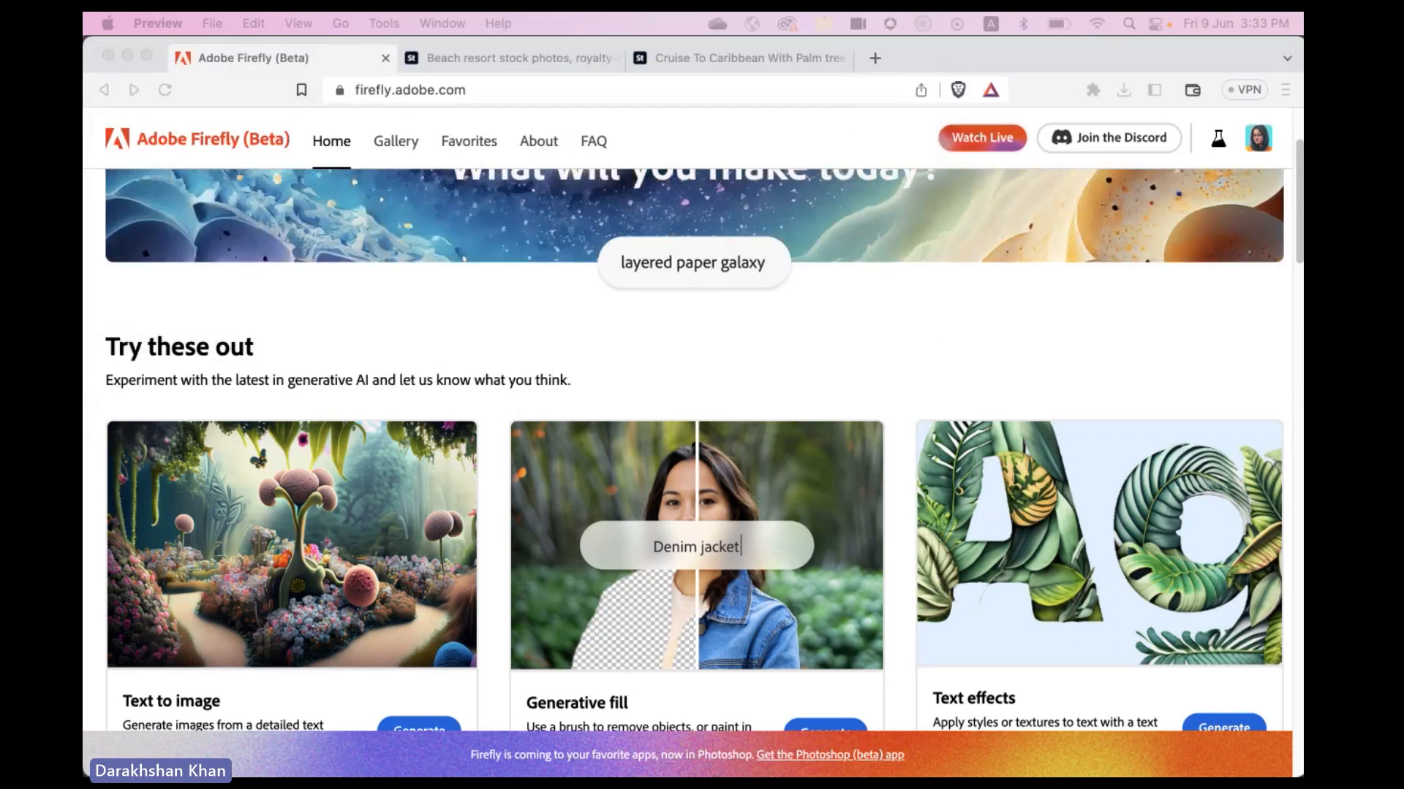
drag(85, 291, 702, 87)
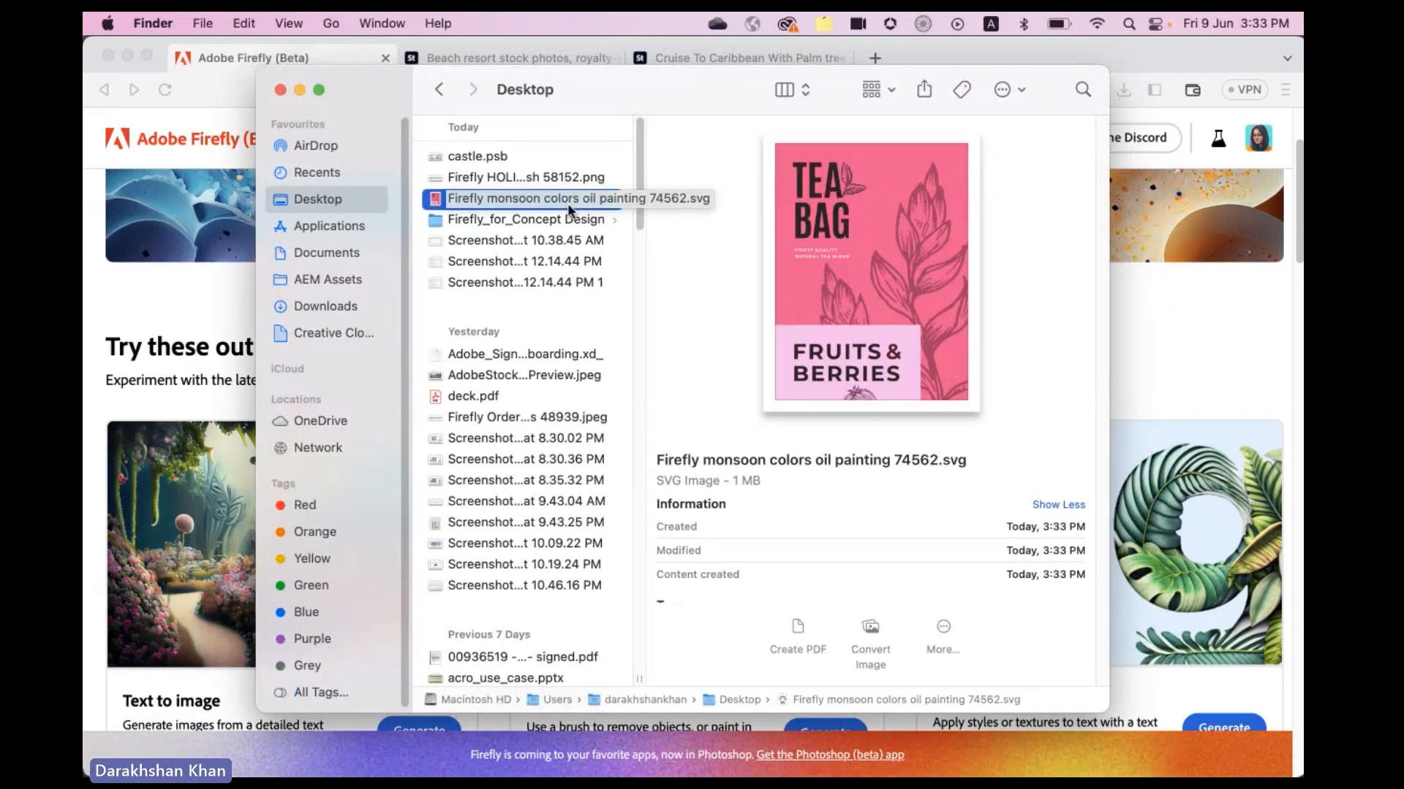
right_click(590, 198)
mouse_move(981, 227)
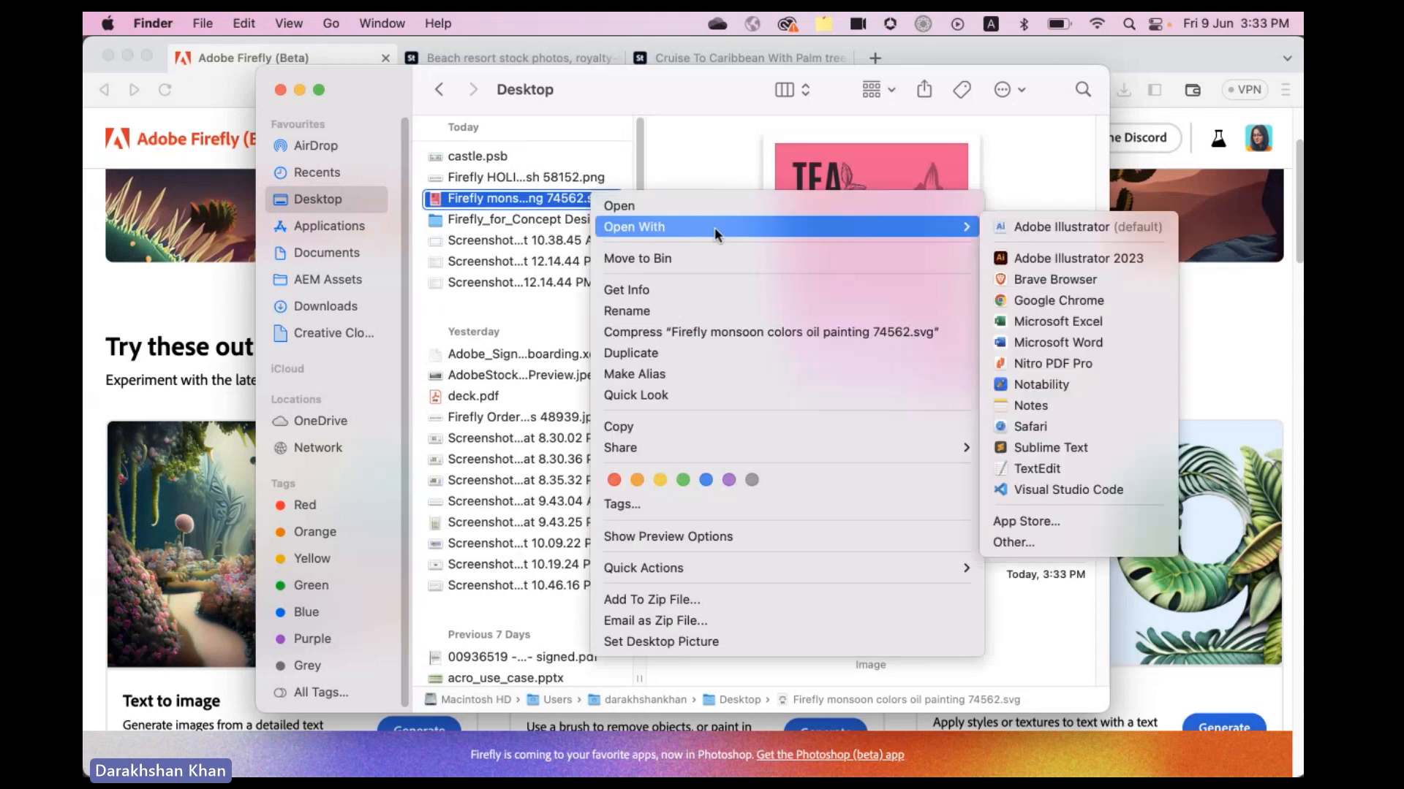
click(1014, 256)
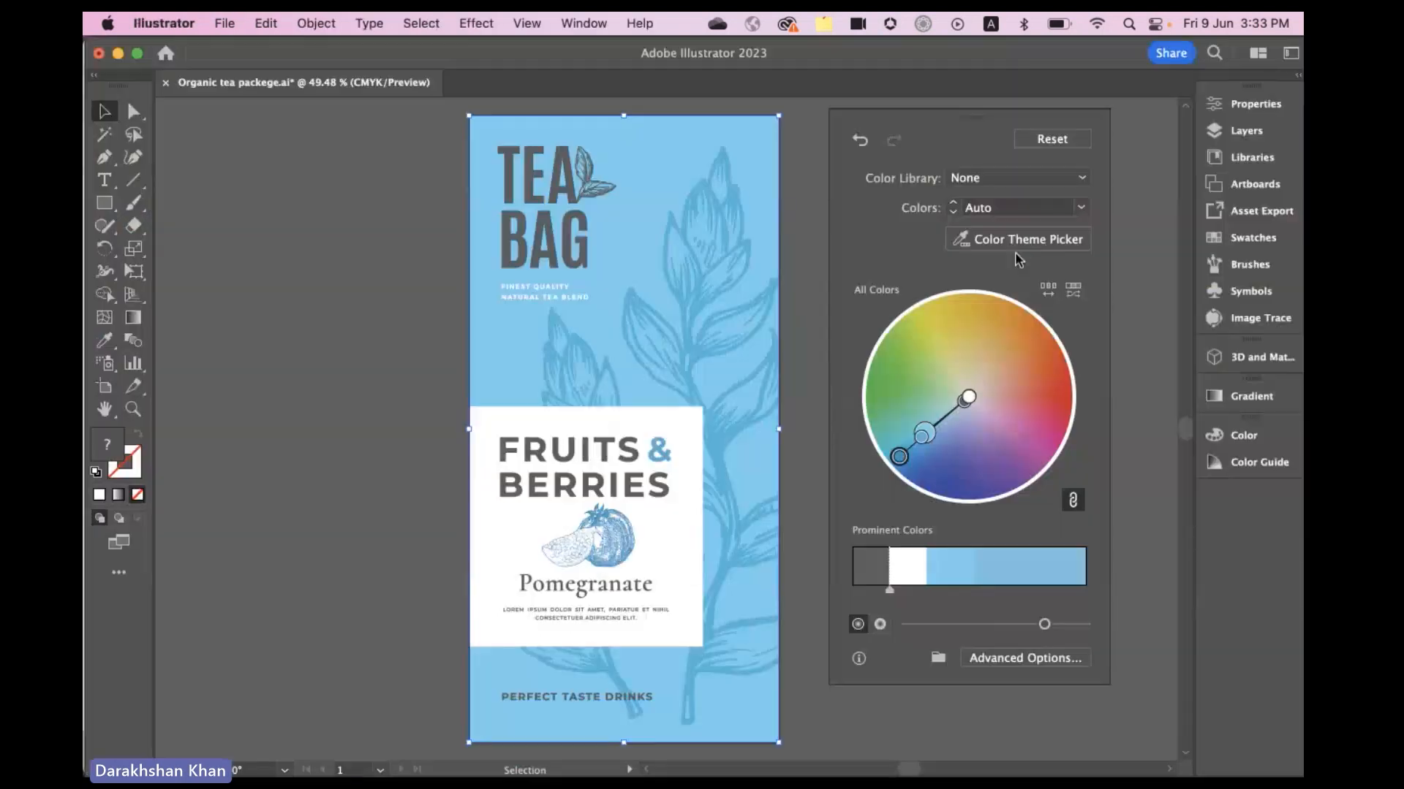
click(845, 548)
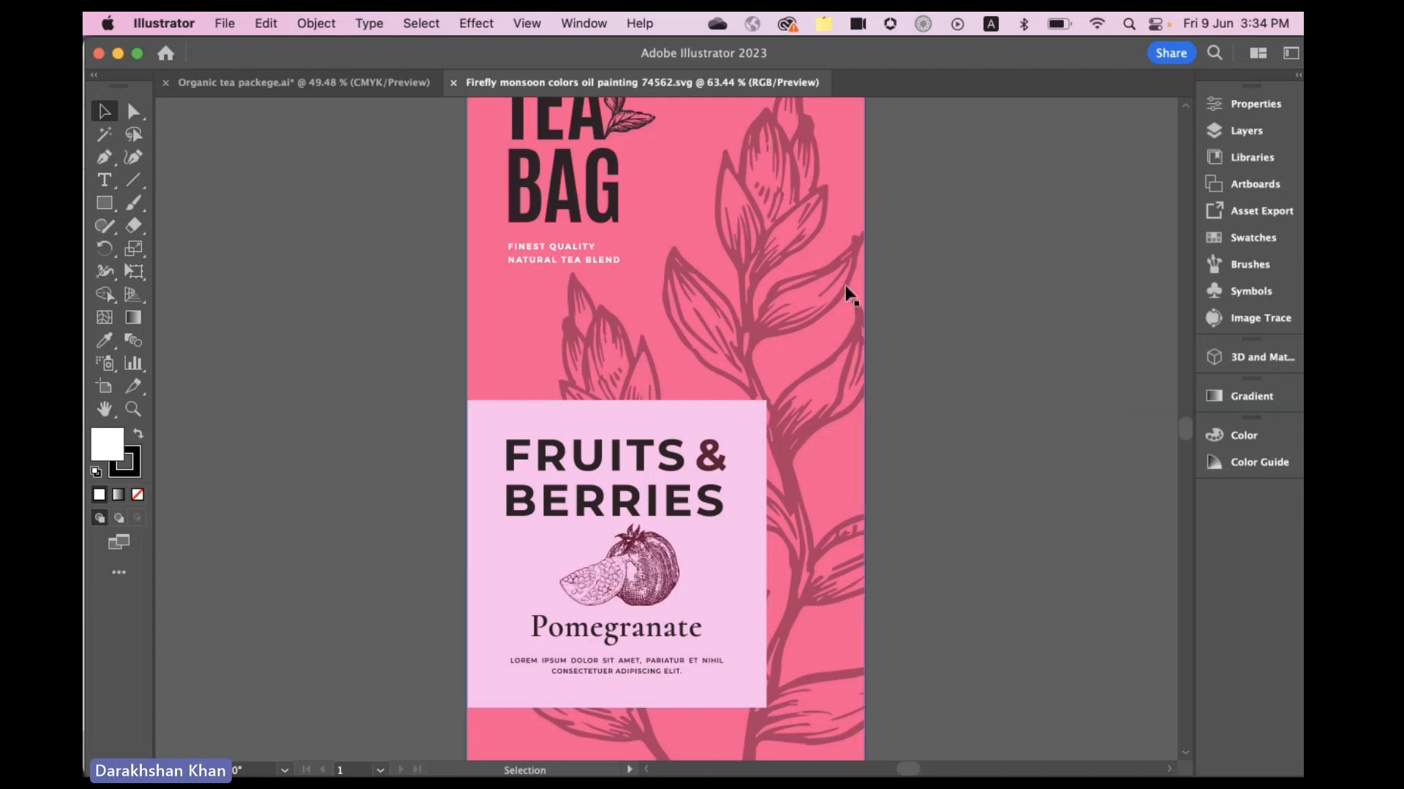
Isolate the tea label's background group, change its pink background fill to green, and leave isolation mode
click(850, 219)
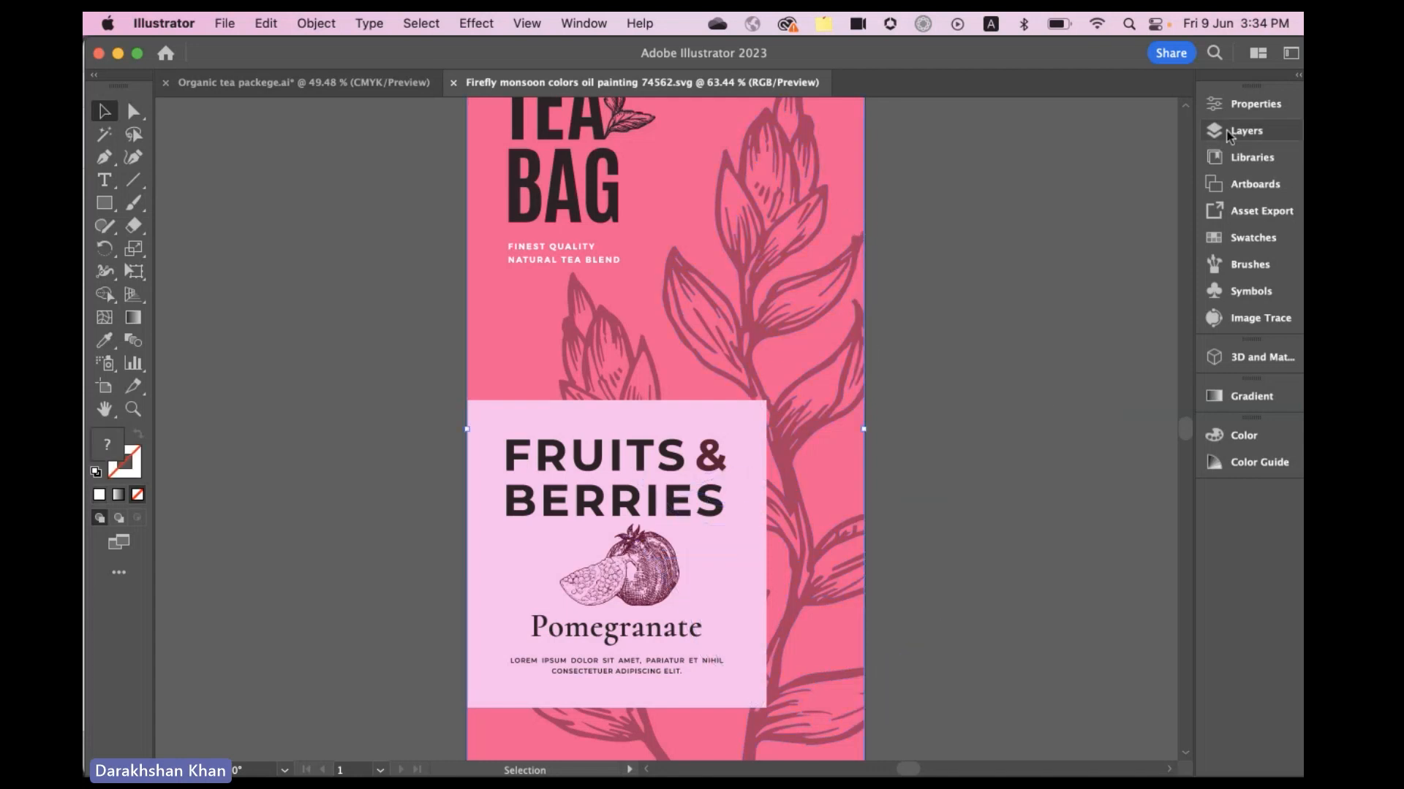
click(1232, 110)
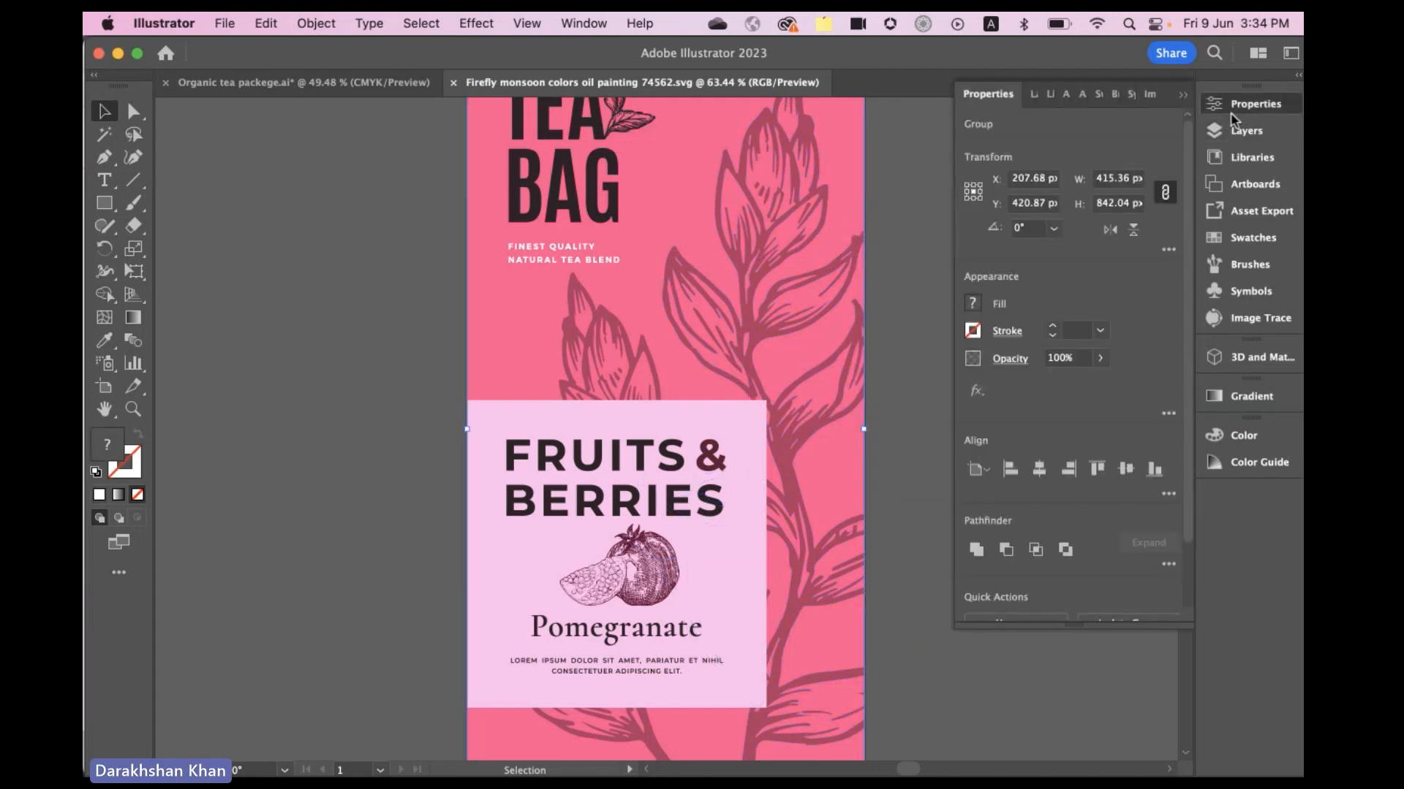
double_click(845, 163)
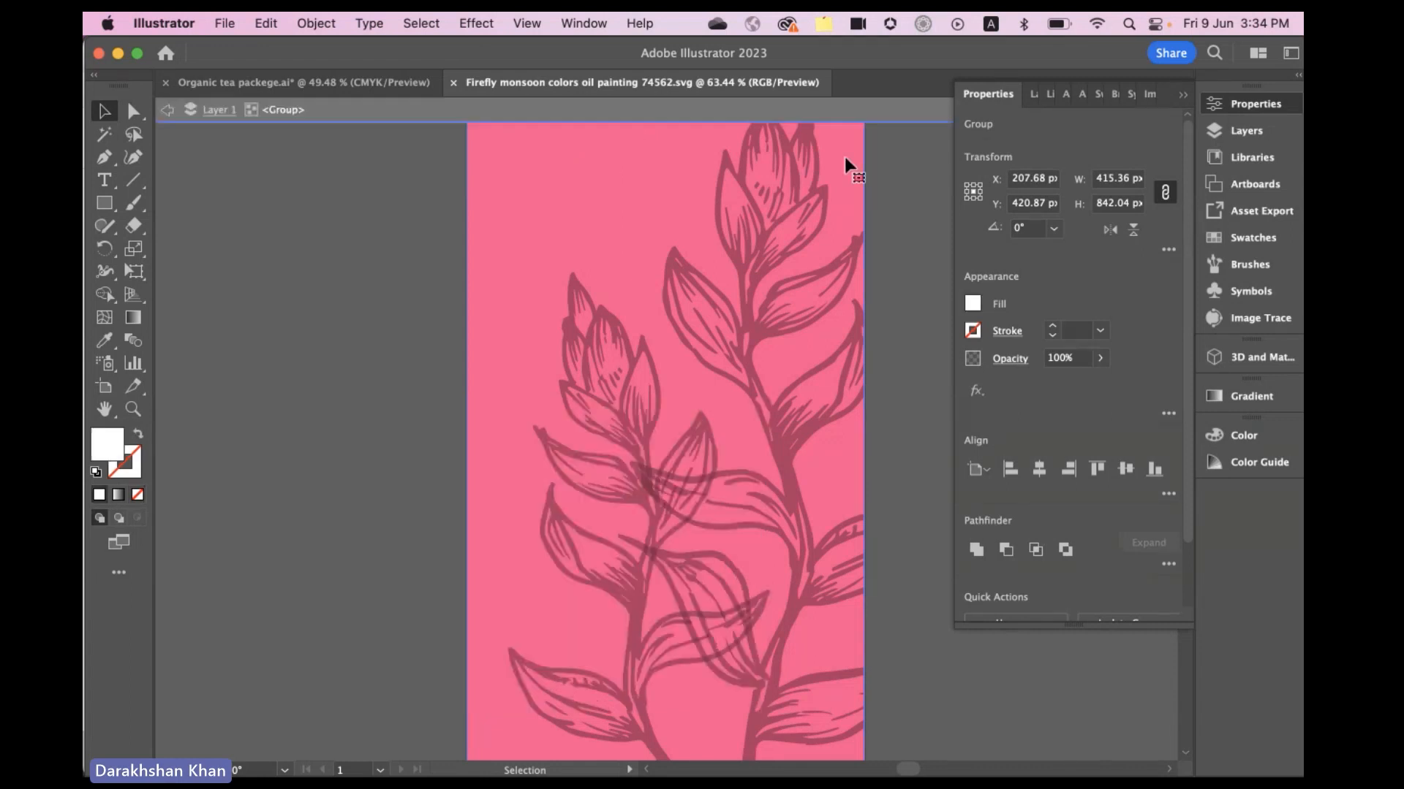
click(846, 163)
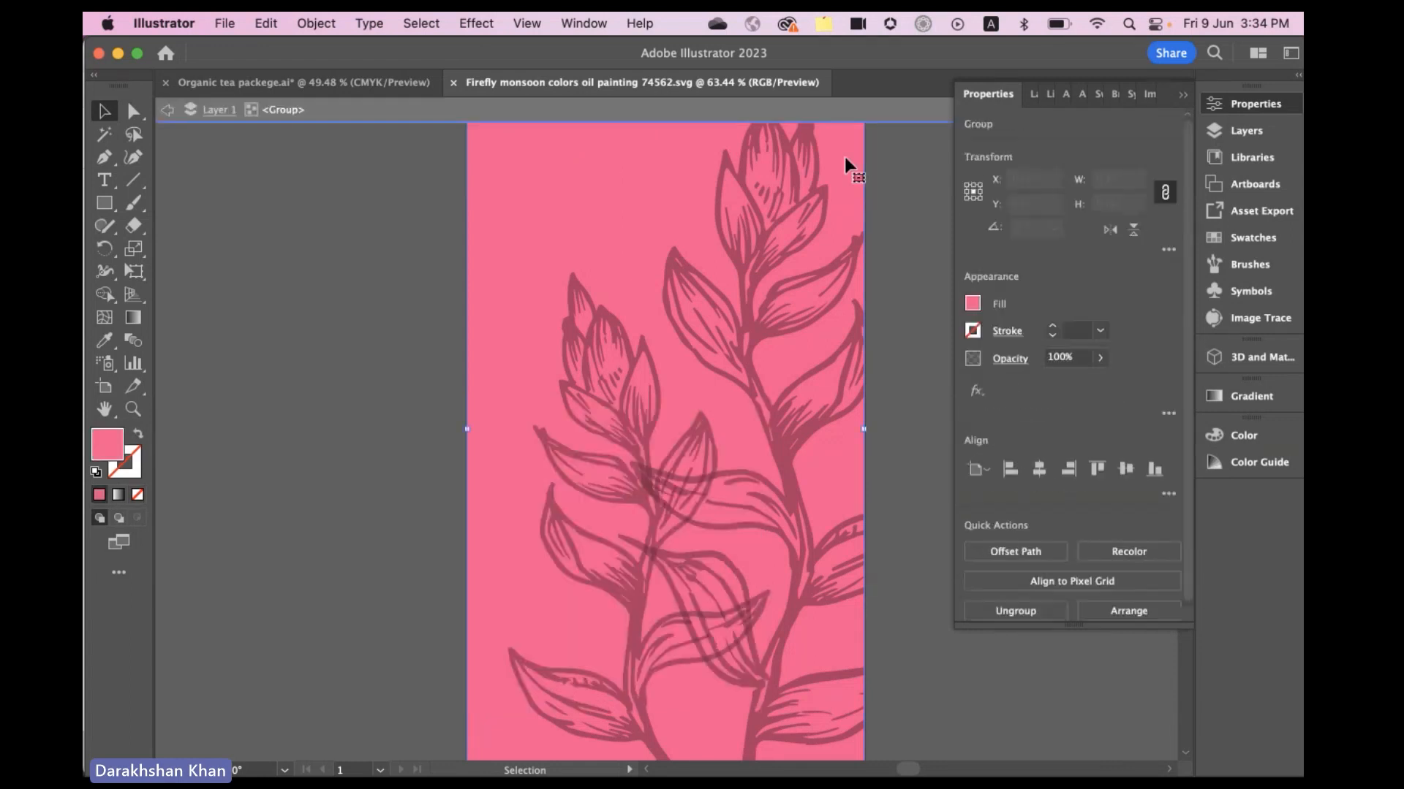
click(970, 304)
click(884, 341)
click(821, 503)
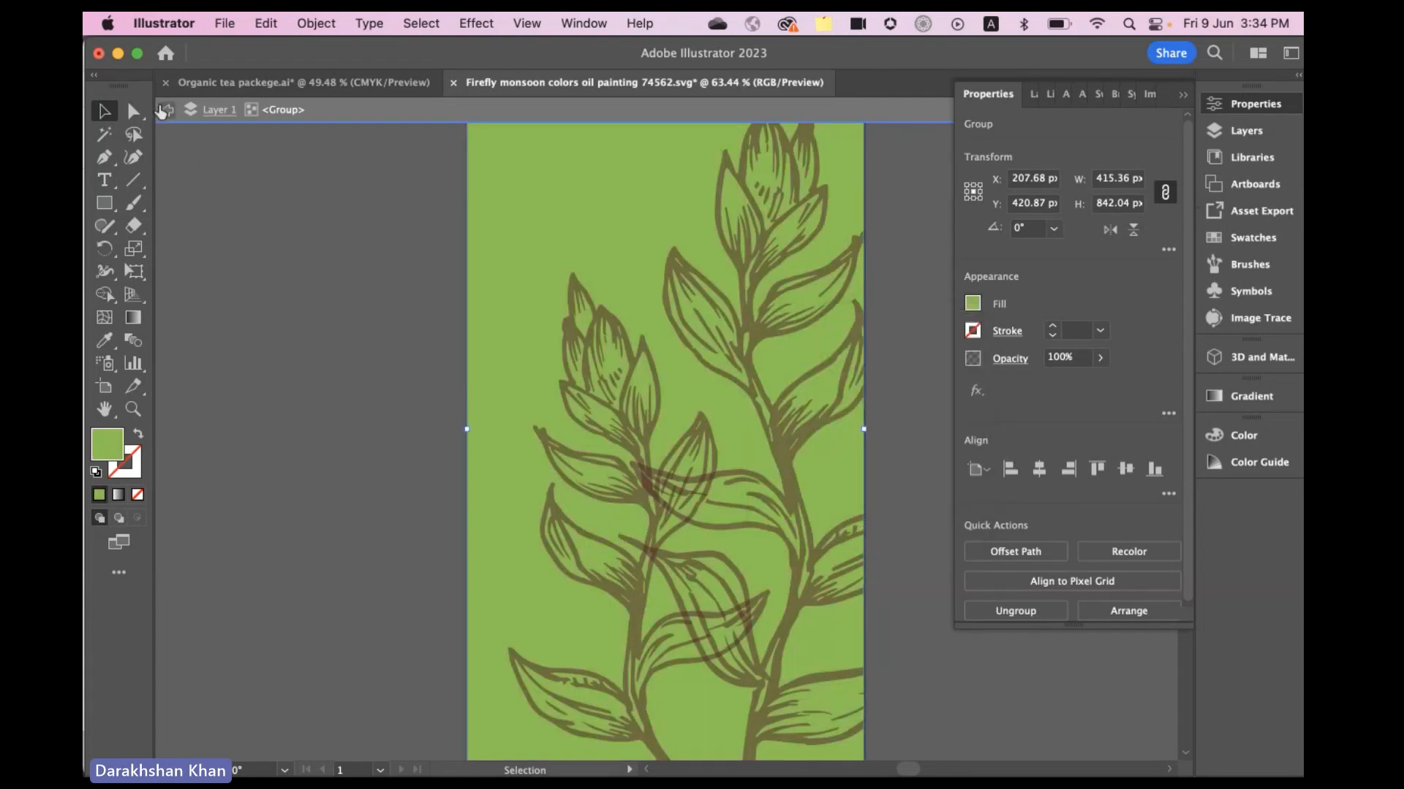
click(164, 109)
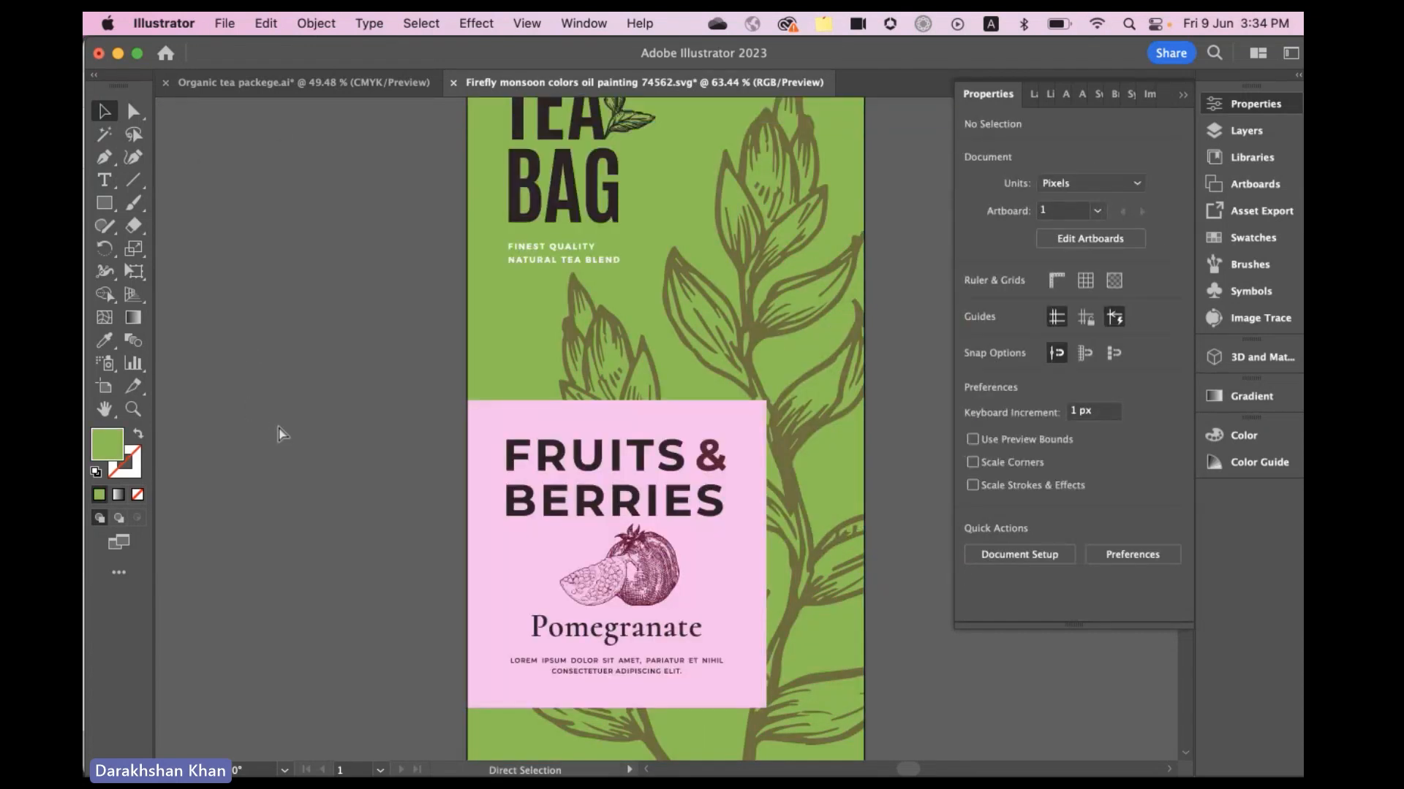
key(super+minus)
key(super+minus)
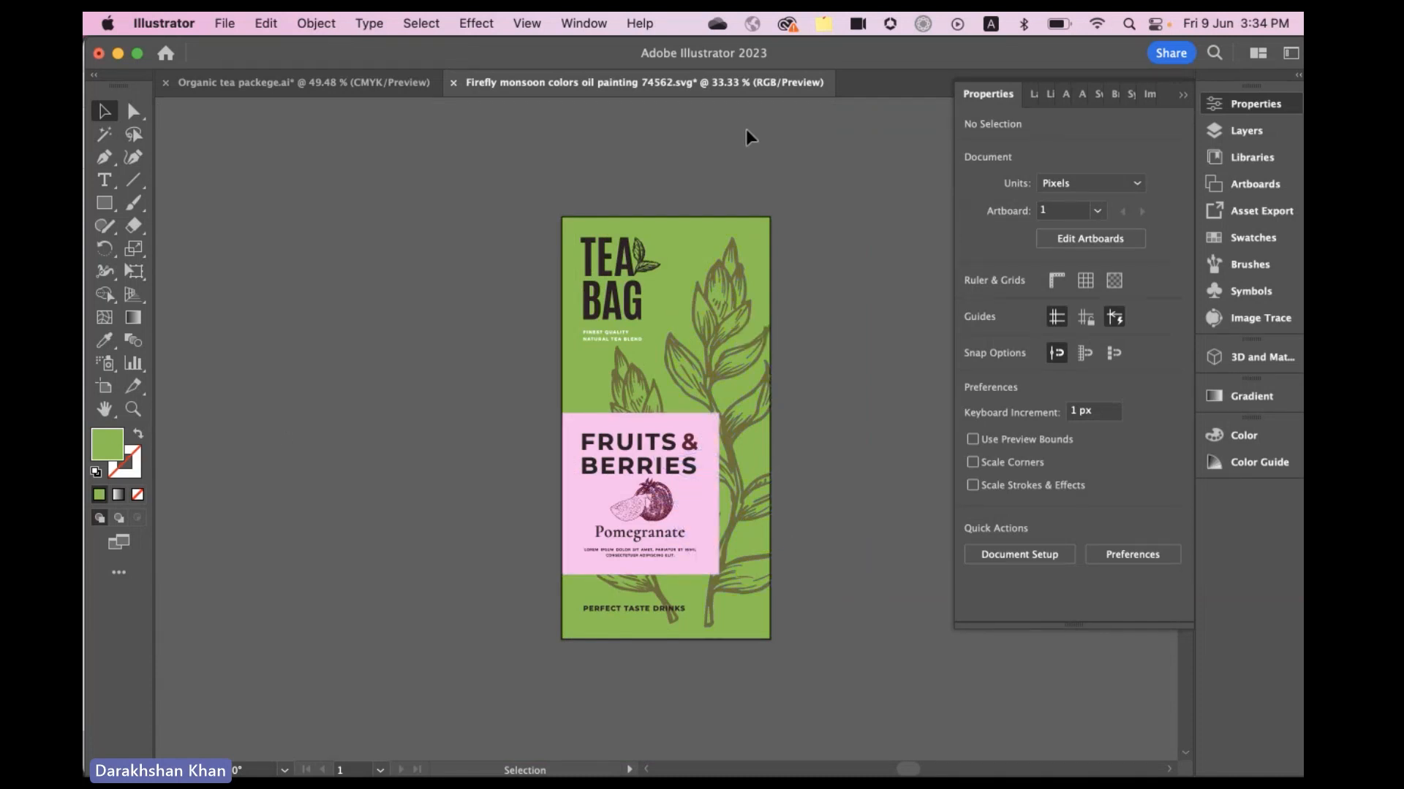
Switch to the Brave browser and open Generative fill from the Adobe Firefly home page
mouse_move(369, 775)
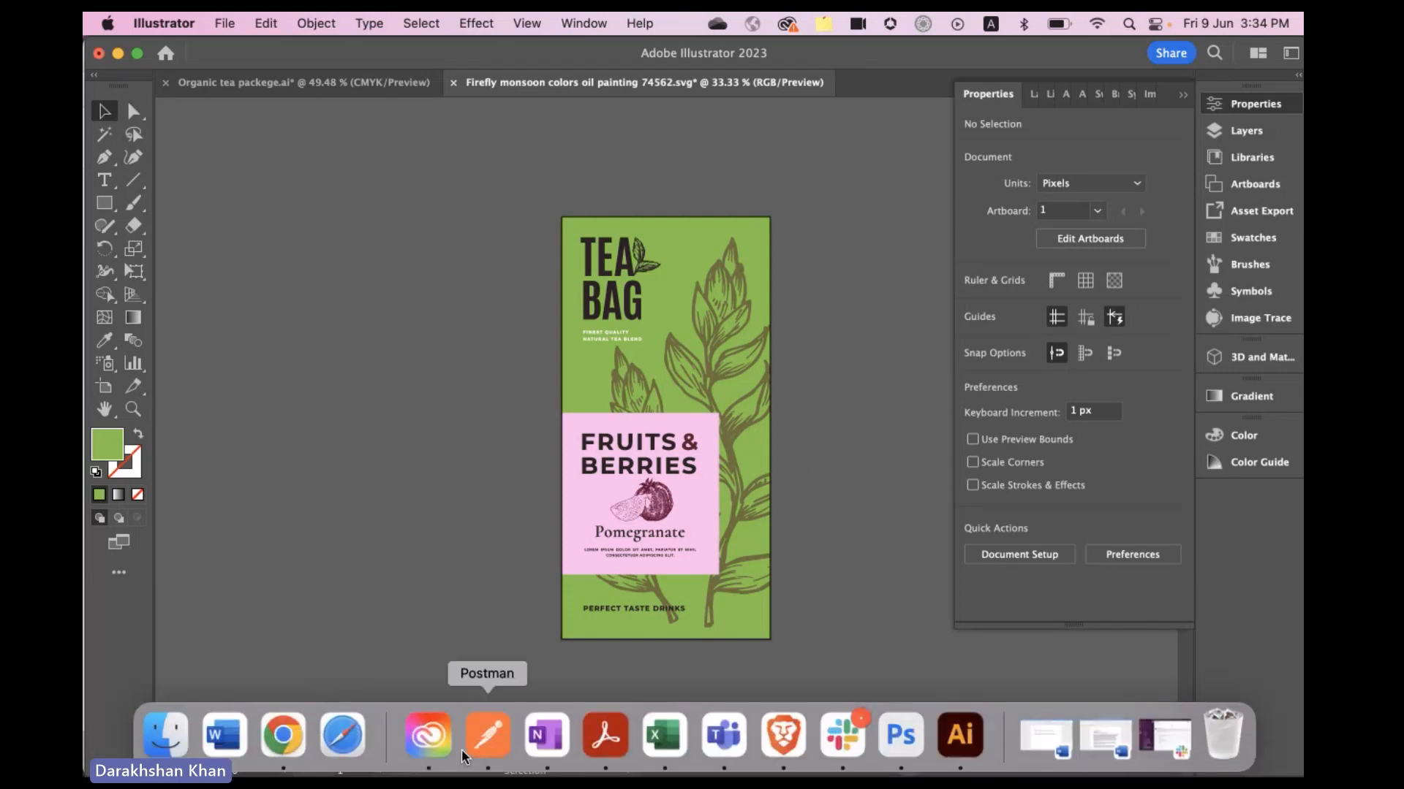
click(781, 735)
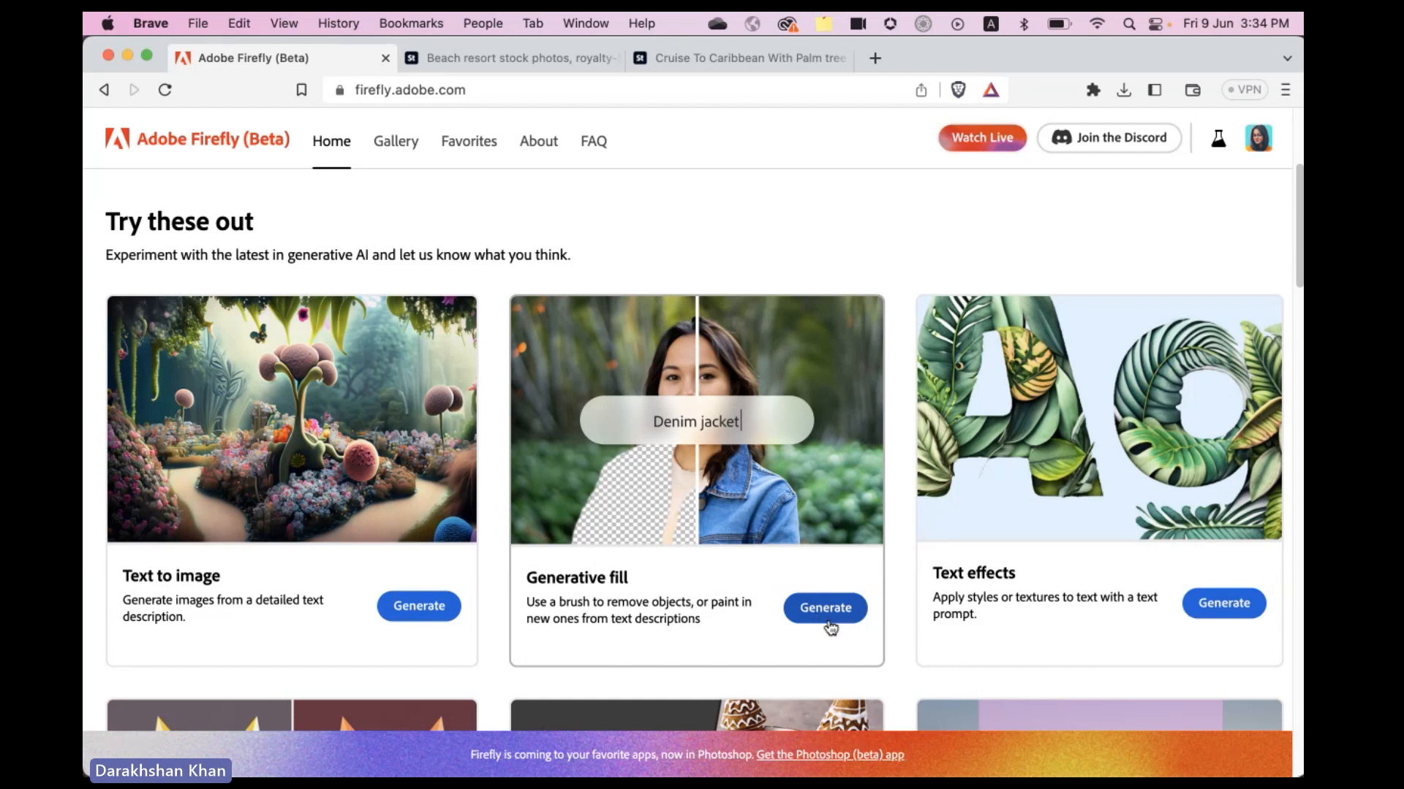
click(828, 622)
scroll(1217, 505, down, 3)
scroll(1217, 502, up, 2)
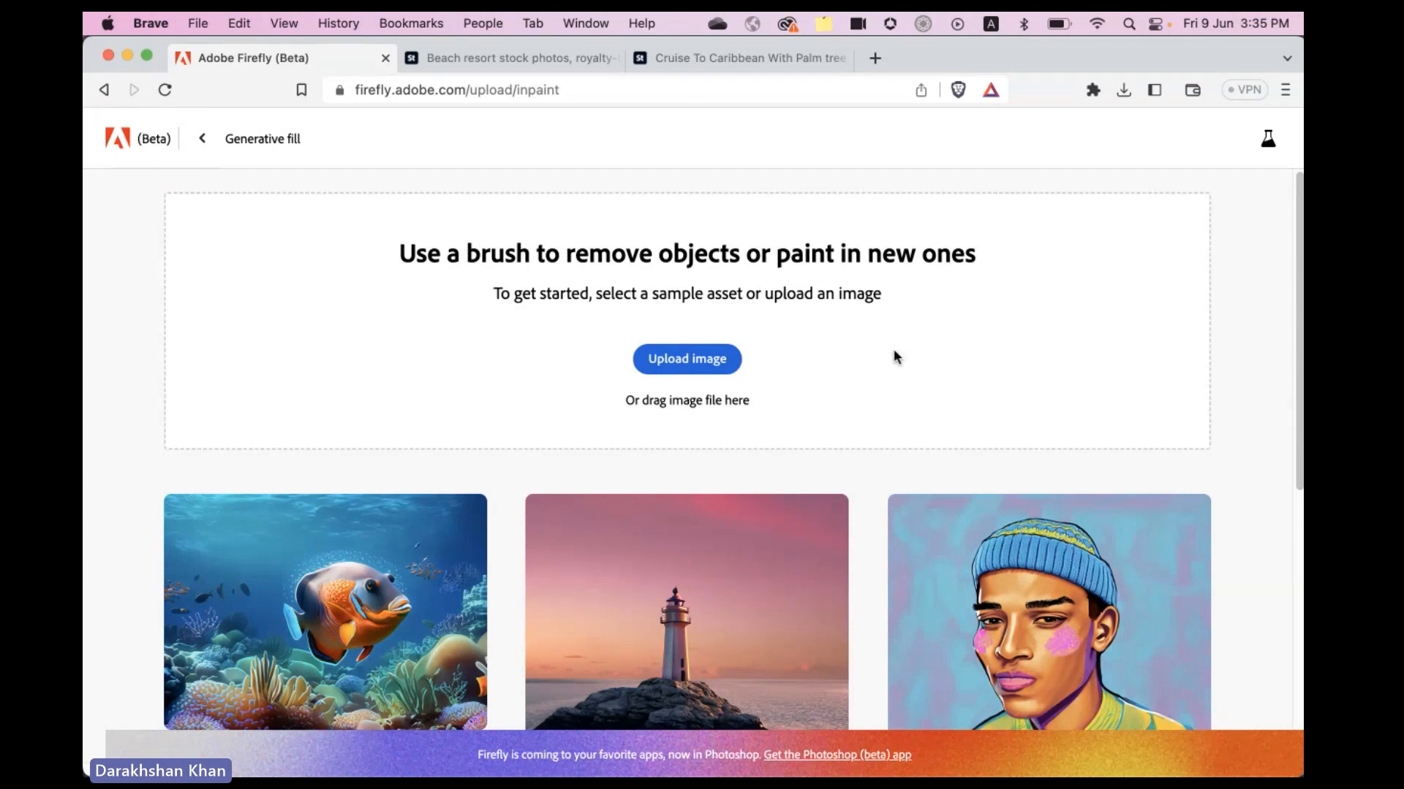
Upload man3.jpeg from the paint folder inside Firefly_for_Concept Design as the image for Generative fill
mouse_move(210, 746)
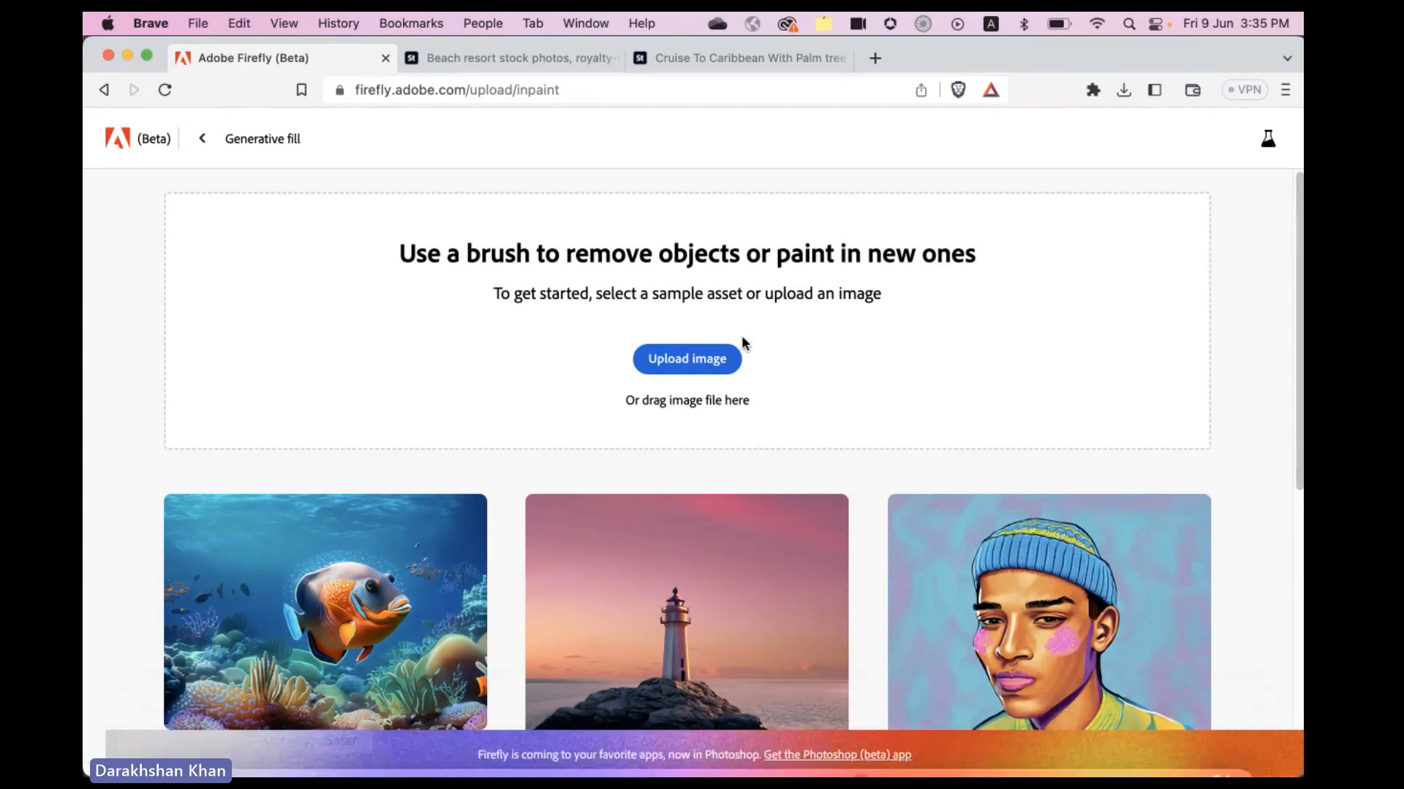
click(696, 362)
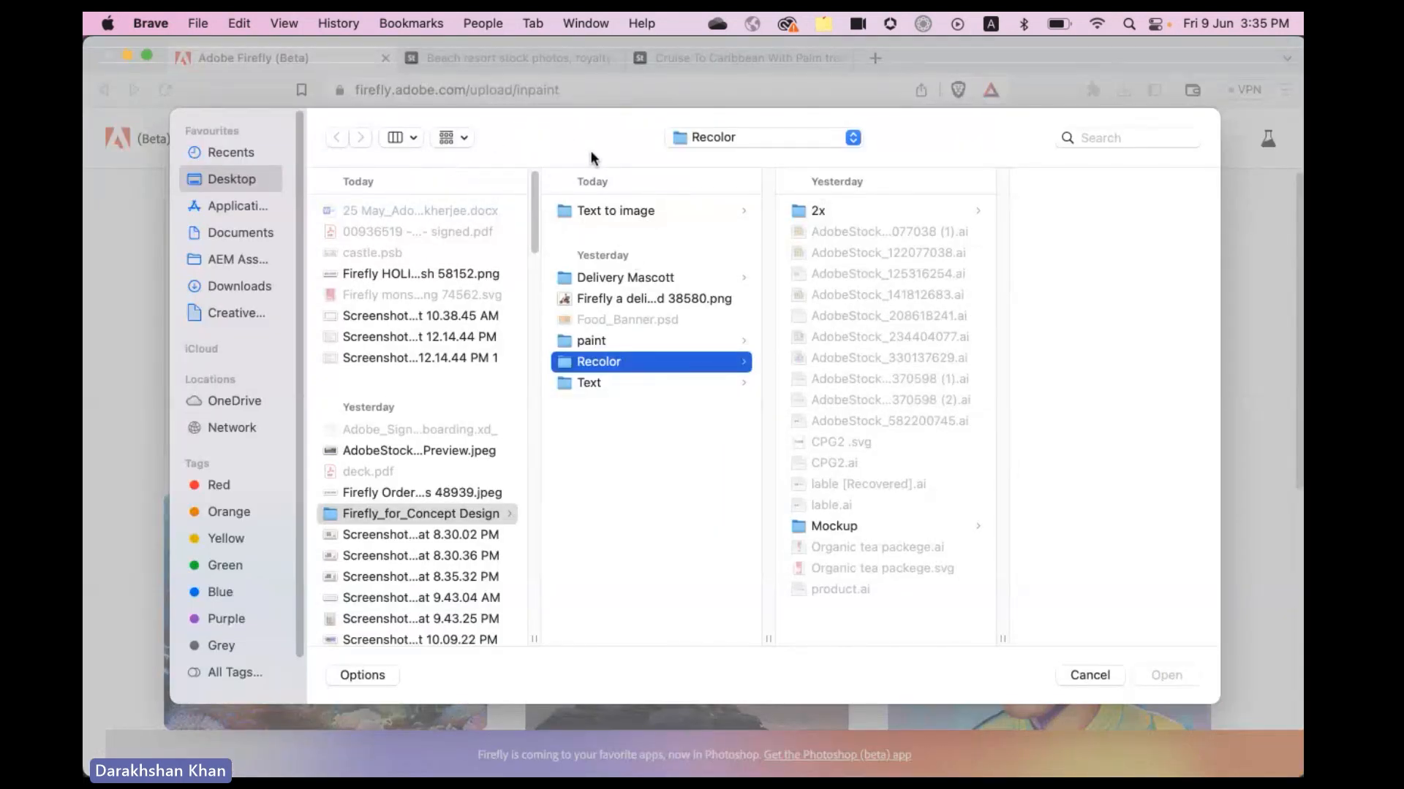
click(609, 342)
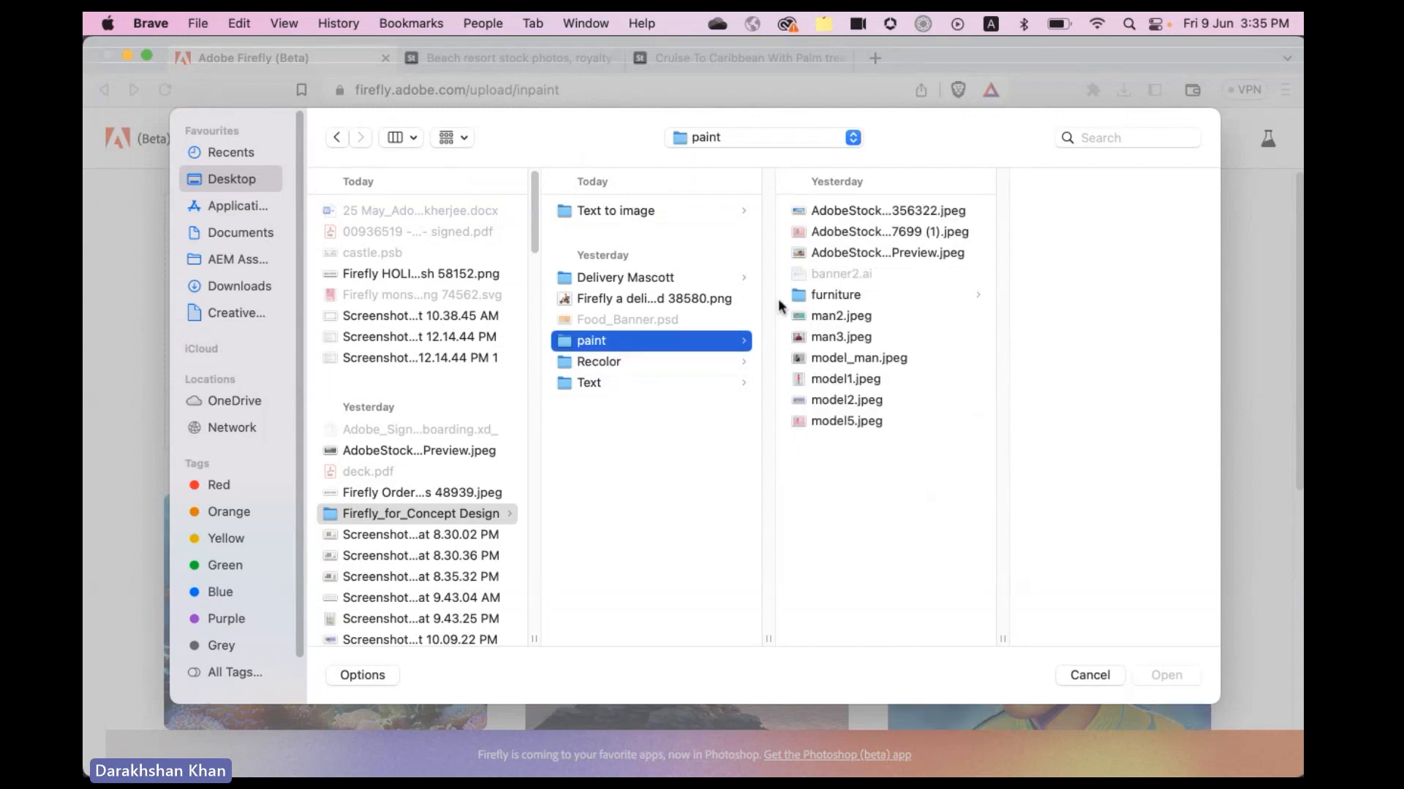
click(828, 338)
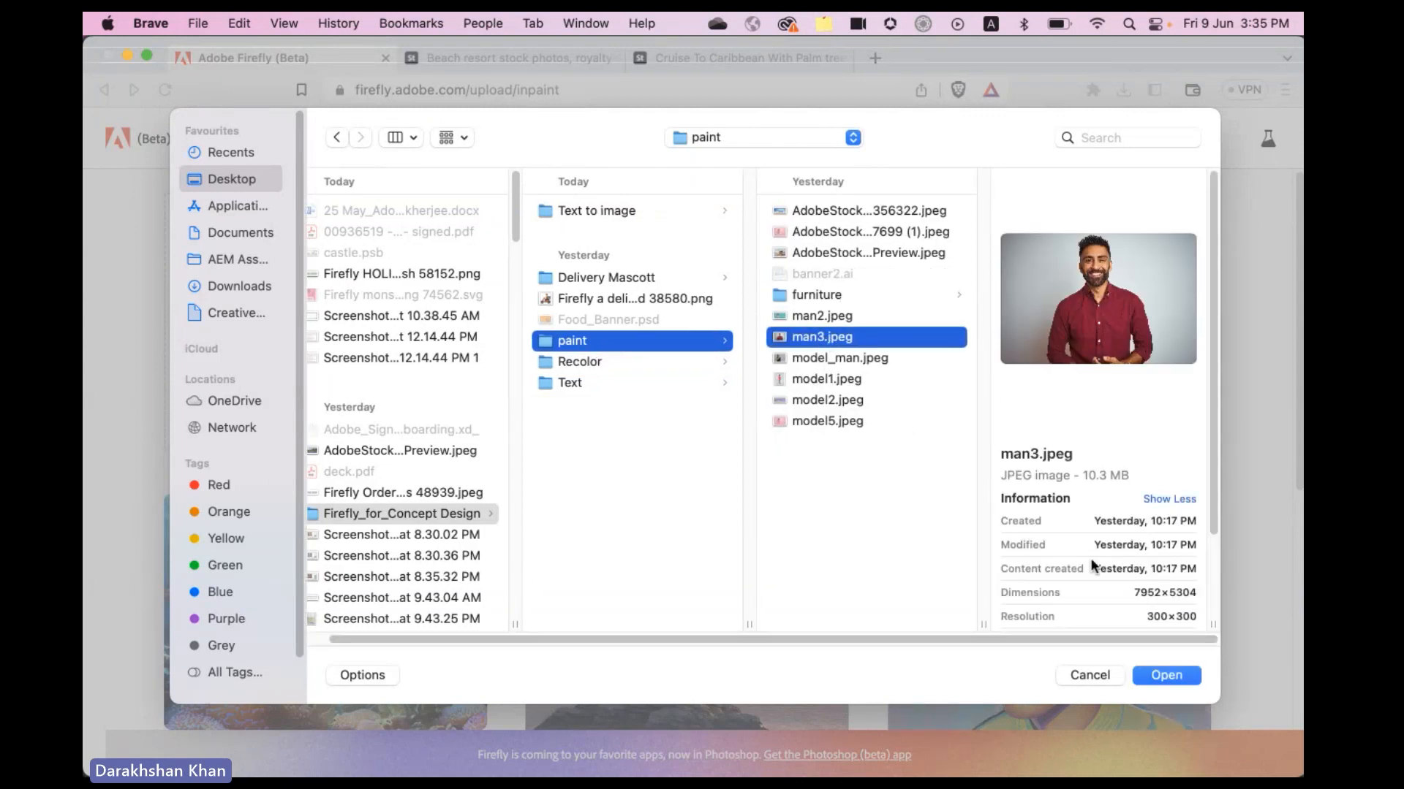
click(1164, 676)
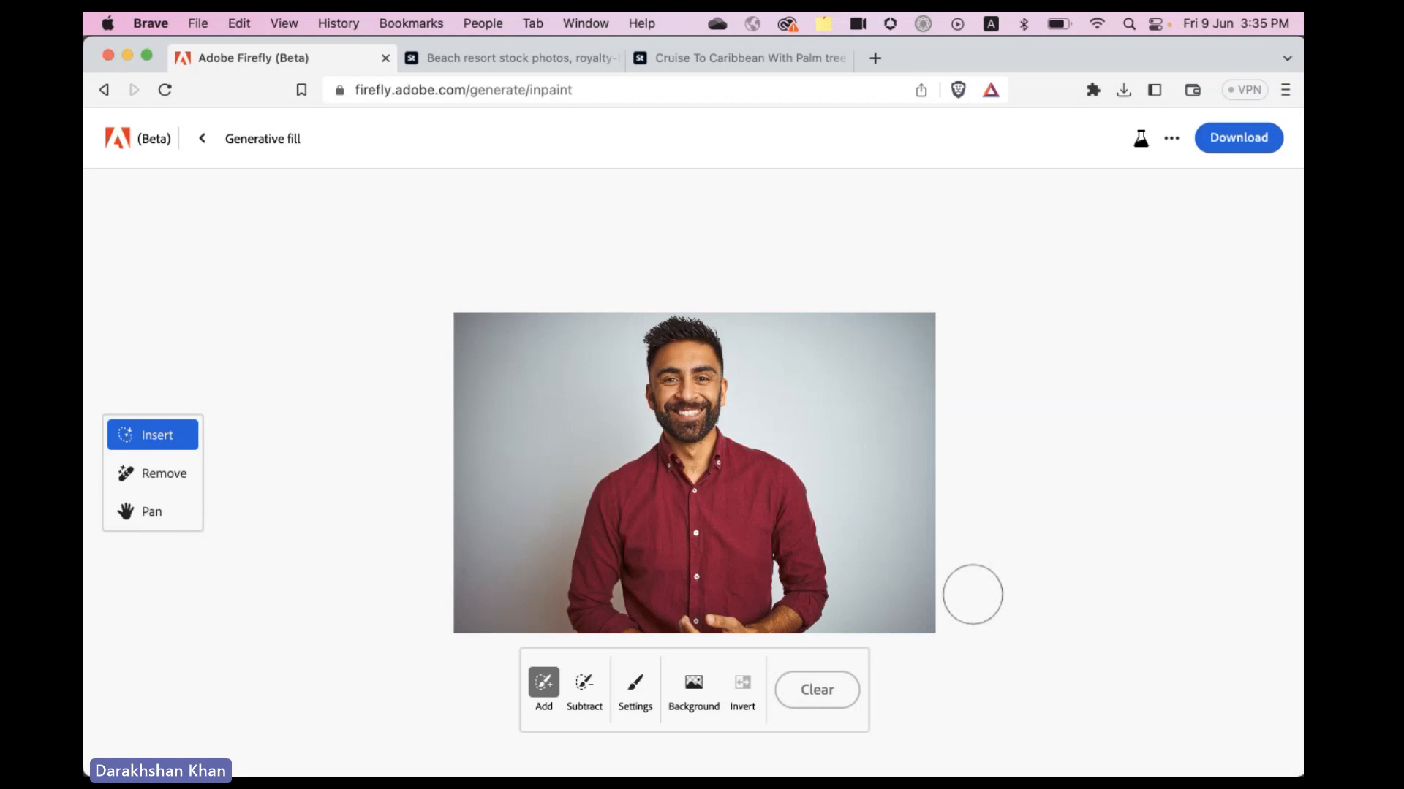
Reduce the insert brush size and paint over the man's red shirt and hands to mask them for replacement
scroll(972, 594, up, 3)
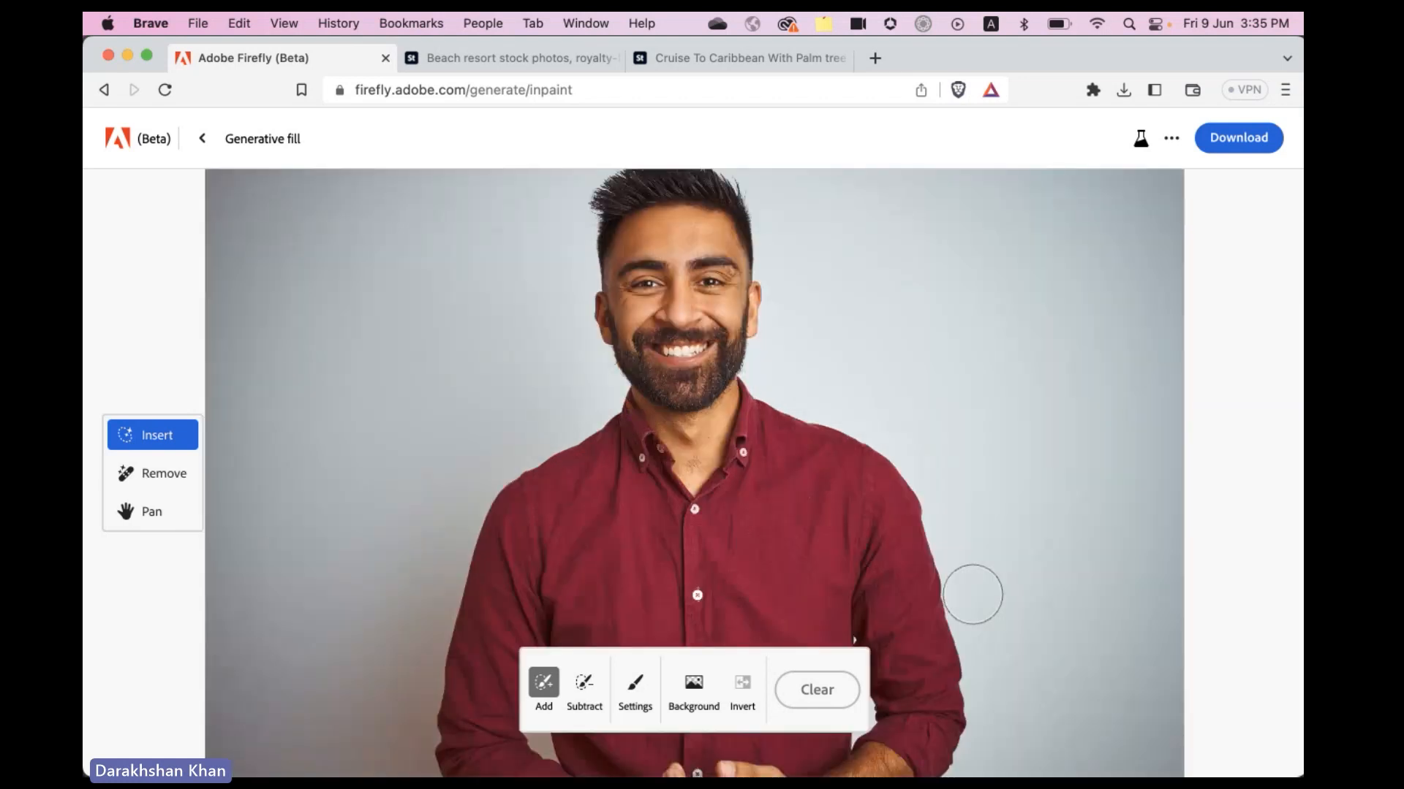
scroll(973, 594, down, 5)
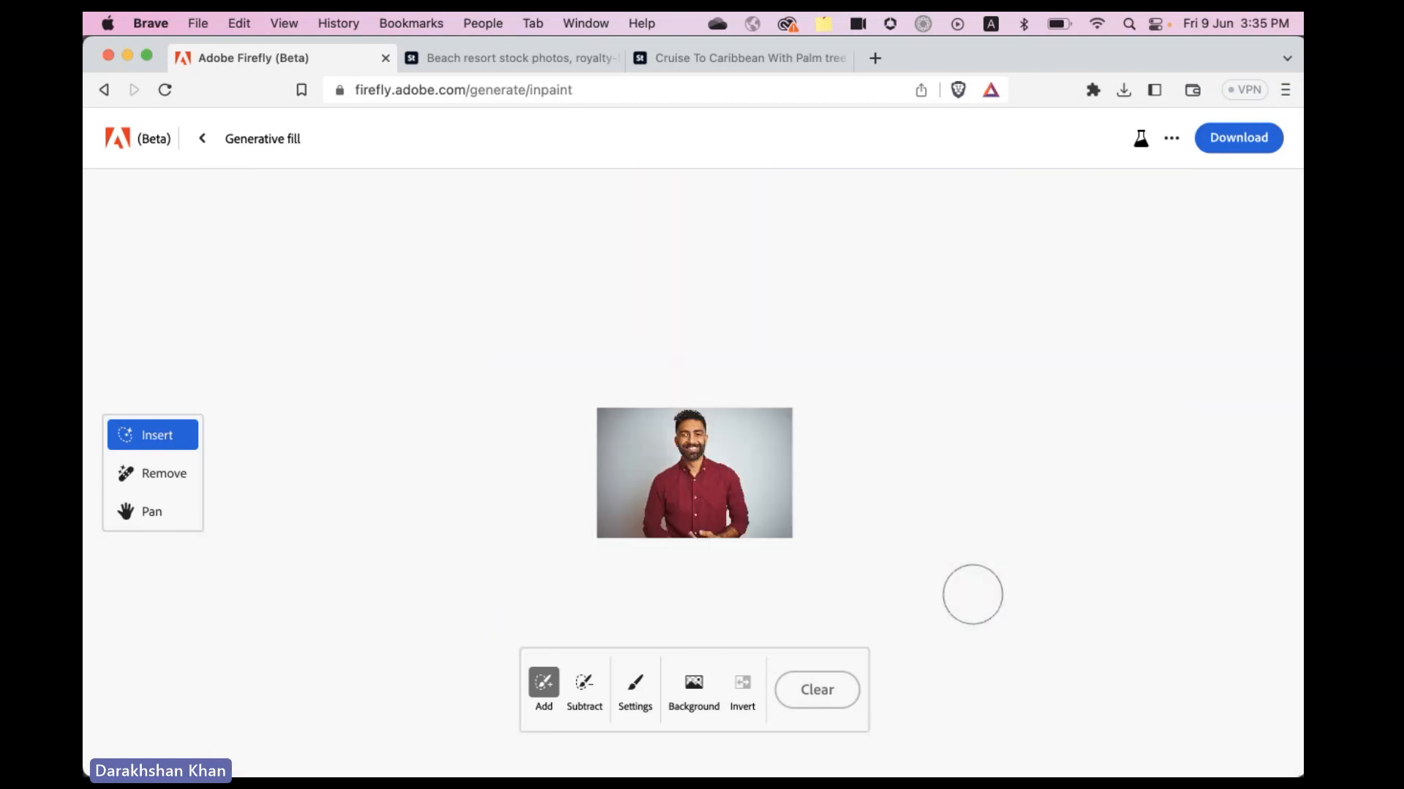
scroll(903, 565, up, 3)
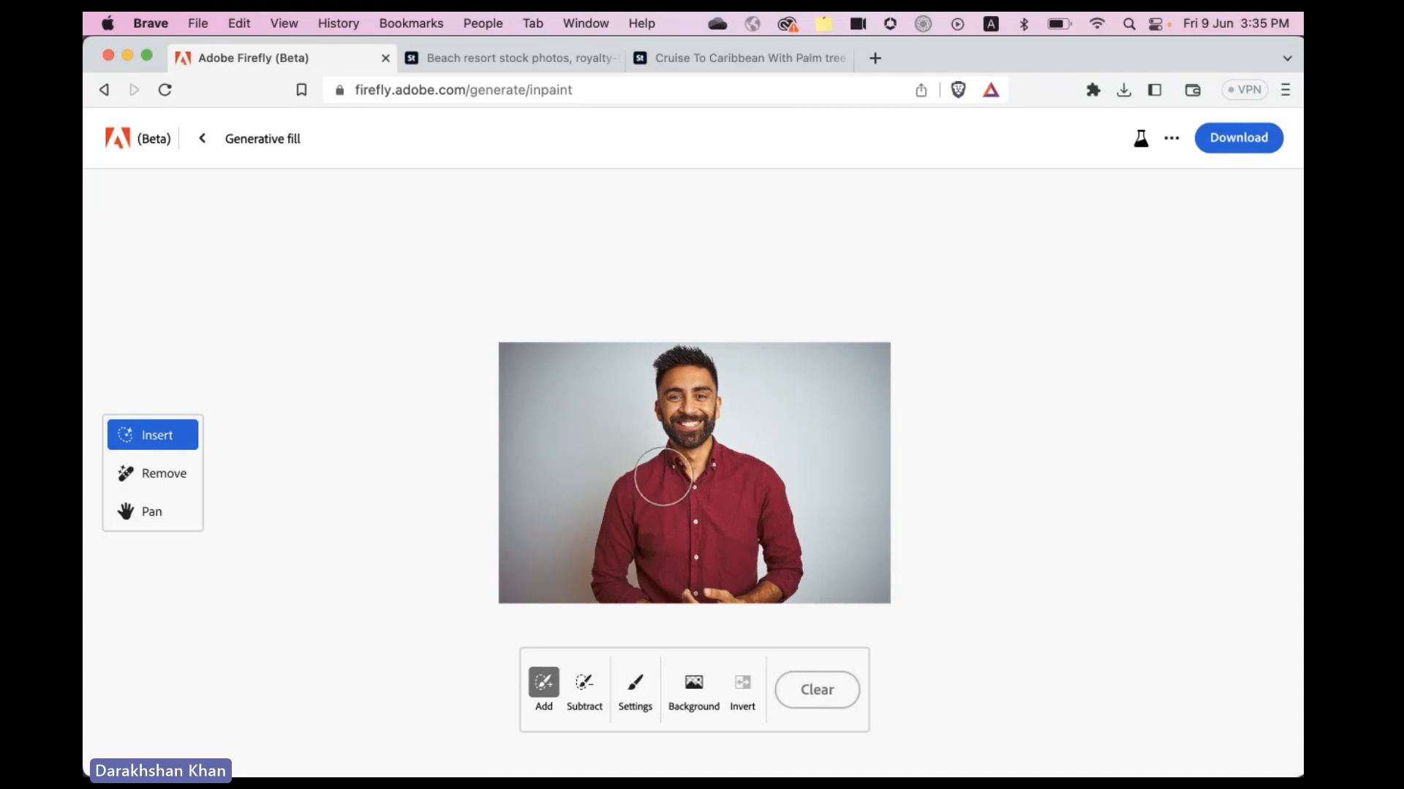
key(bracketleft)
key(bracketleft)
key(bracketleft)
key(bracketleft)
mouse_move(672, 472)
mouse_down()
mouse_move(628, 502)
mouse_move(614, 542)
mouse_up()
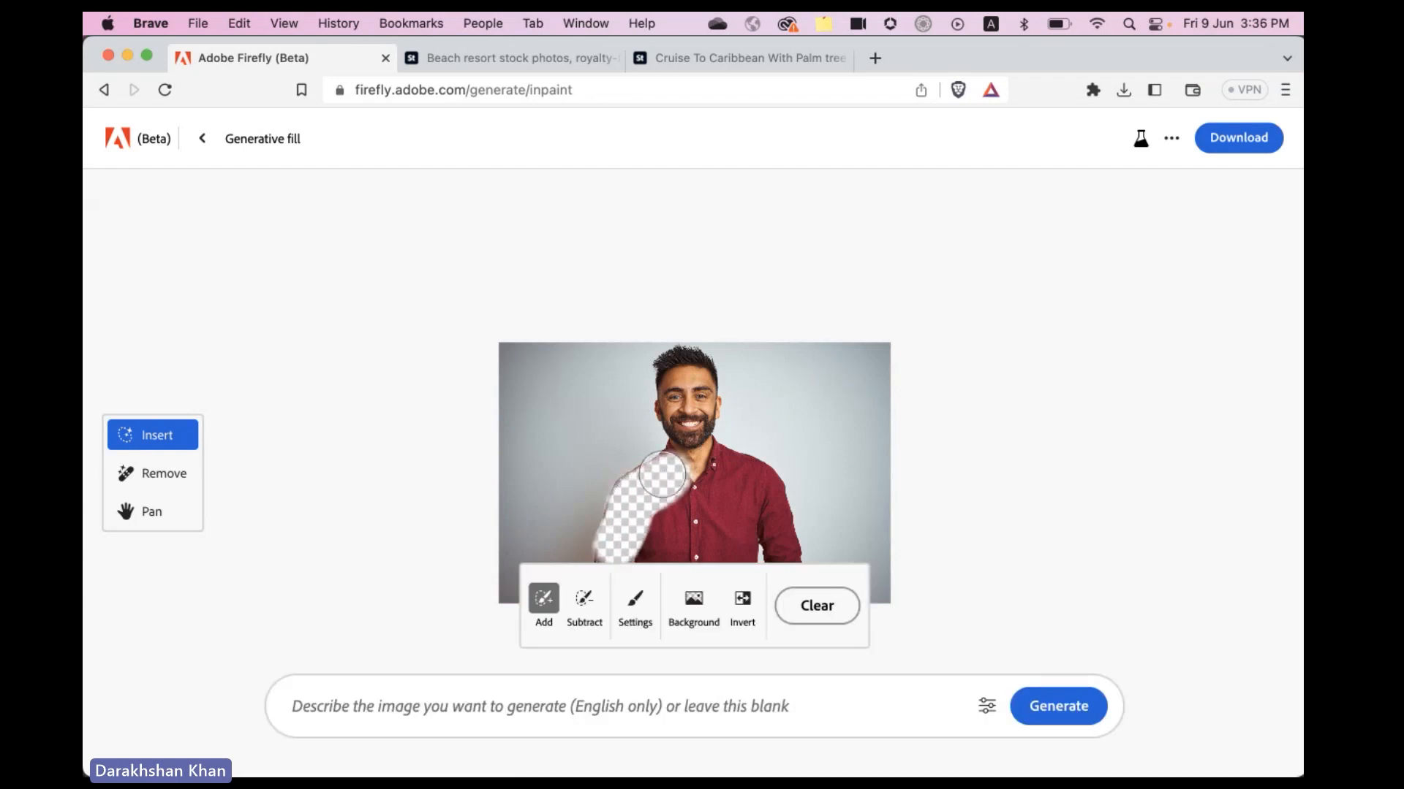
mouse_move(638, 482)
mouse_down()
mouse_move(632, 510)
mouse_move(690, 498)
mouse_up()
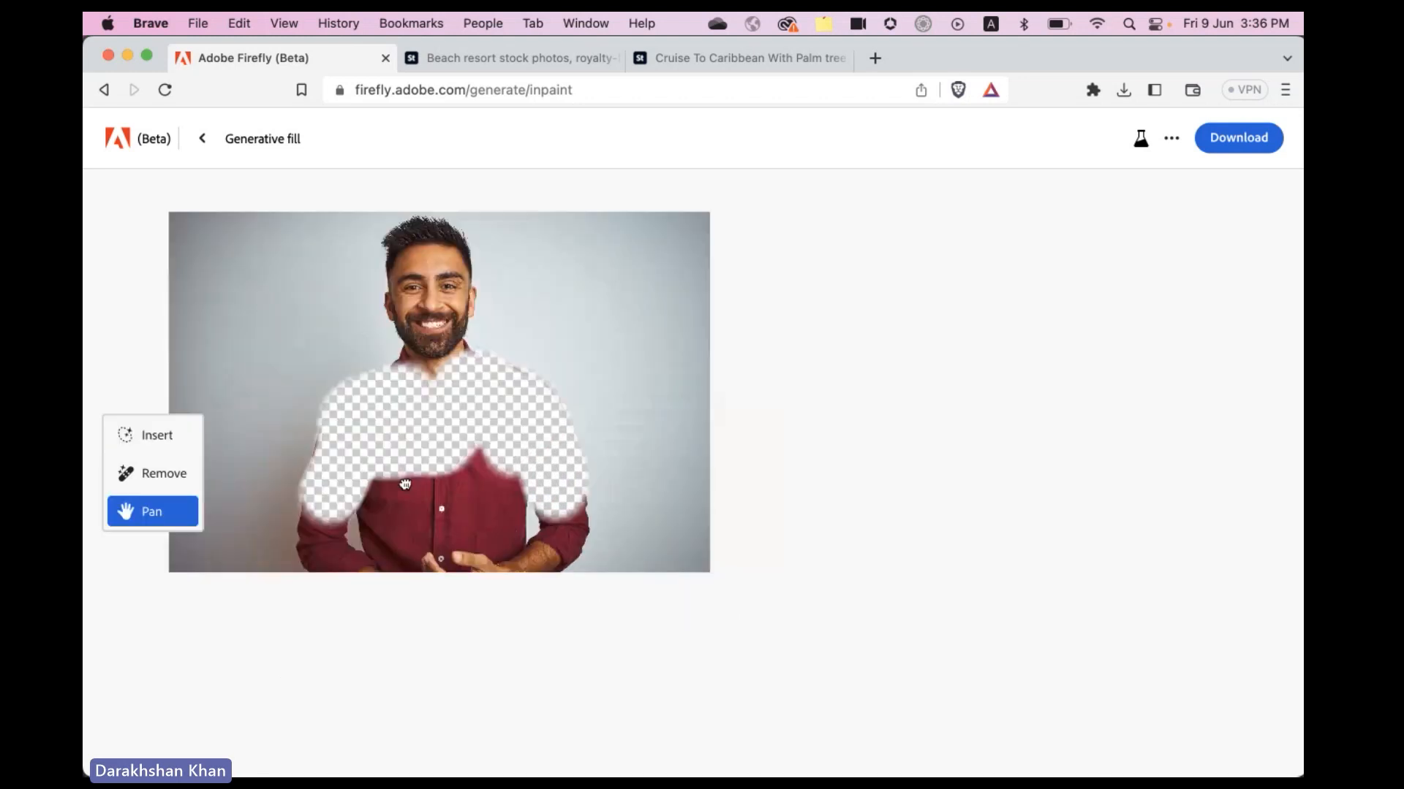
drag(460, 523, 410, 521)
mouse_move(338, 478)
mouse_down()
mouse_move(337, 554)
mouse_move(376, 510)
mouse_move(364, 560)
mouse_move(397, 463)
mouse_move(425, 446)
mouse_move(434, 544)
mouse_move(372, 563)
mouse_move(443, 567)
mouse_move(467, 524)
mouse_move(462, 473)
mouse_move(493, 570)
mouse_move(531, 524)
mouse_move(515, 510)
mouse_move(307, 561)
mouse_move(280, 558)
mouse_move(270, 516)
mouse_move(268, 550)
mouse_move(287, 559)
mouse_move(273, 455)
mouse_up()
Generate replacement outfits for the masked area, compare the variations, and select the light blue shirt with the dark vest
click(336, 706)
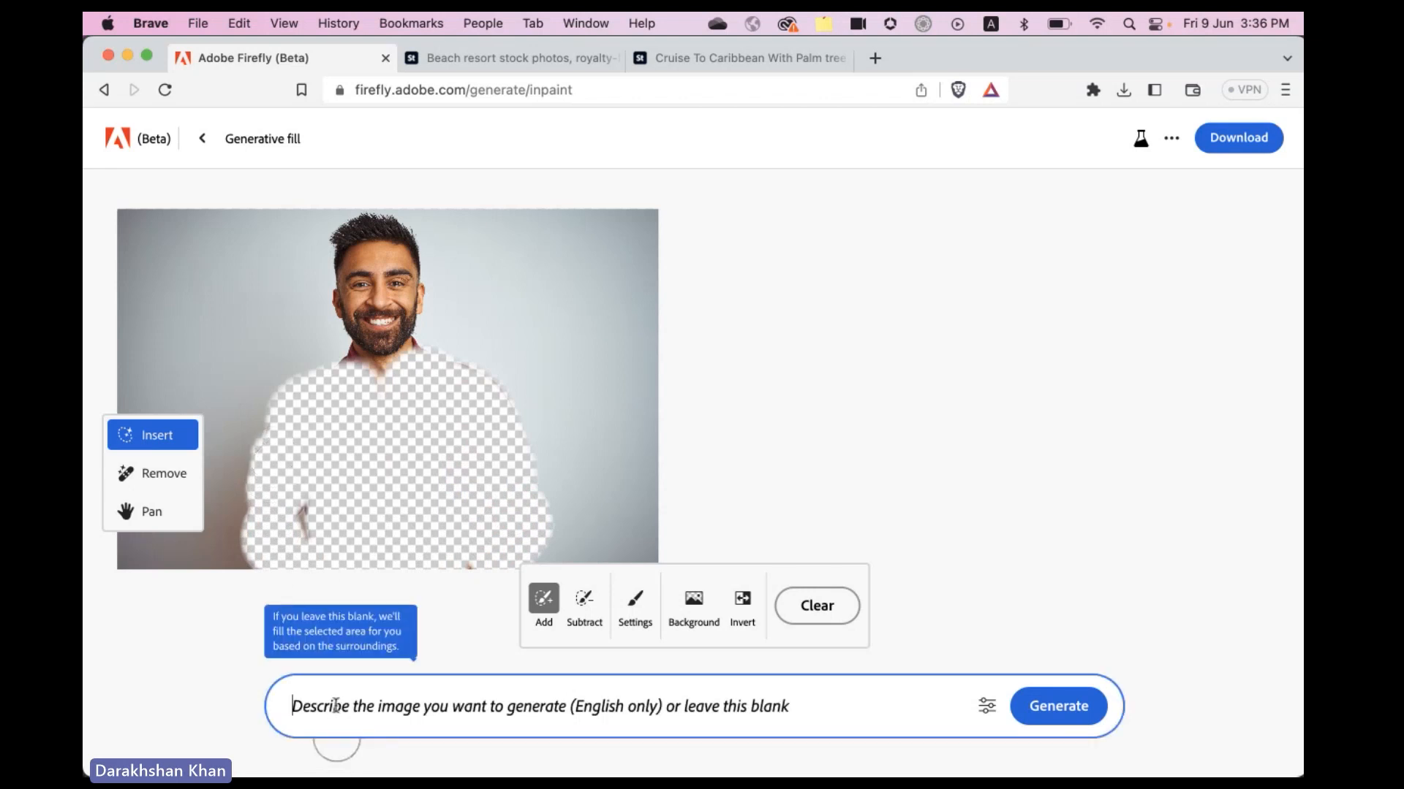
key(Return)
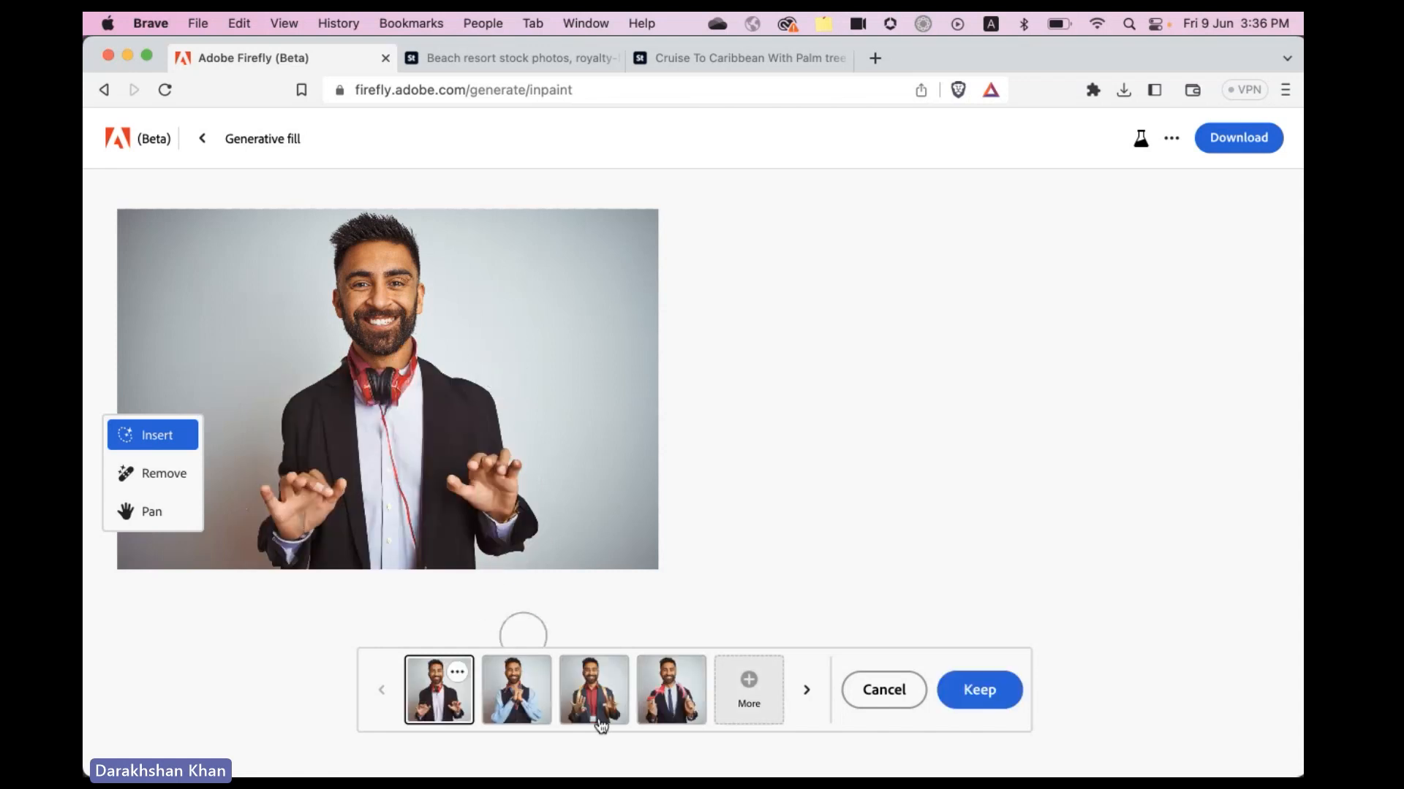
click(601, 720)
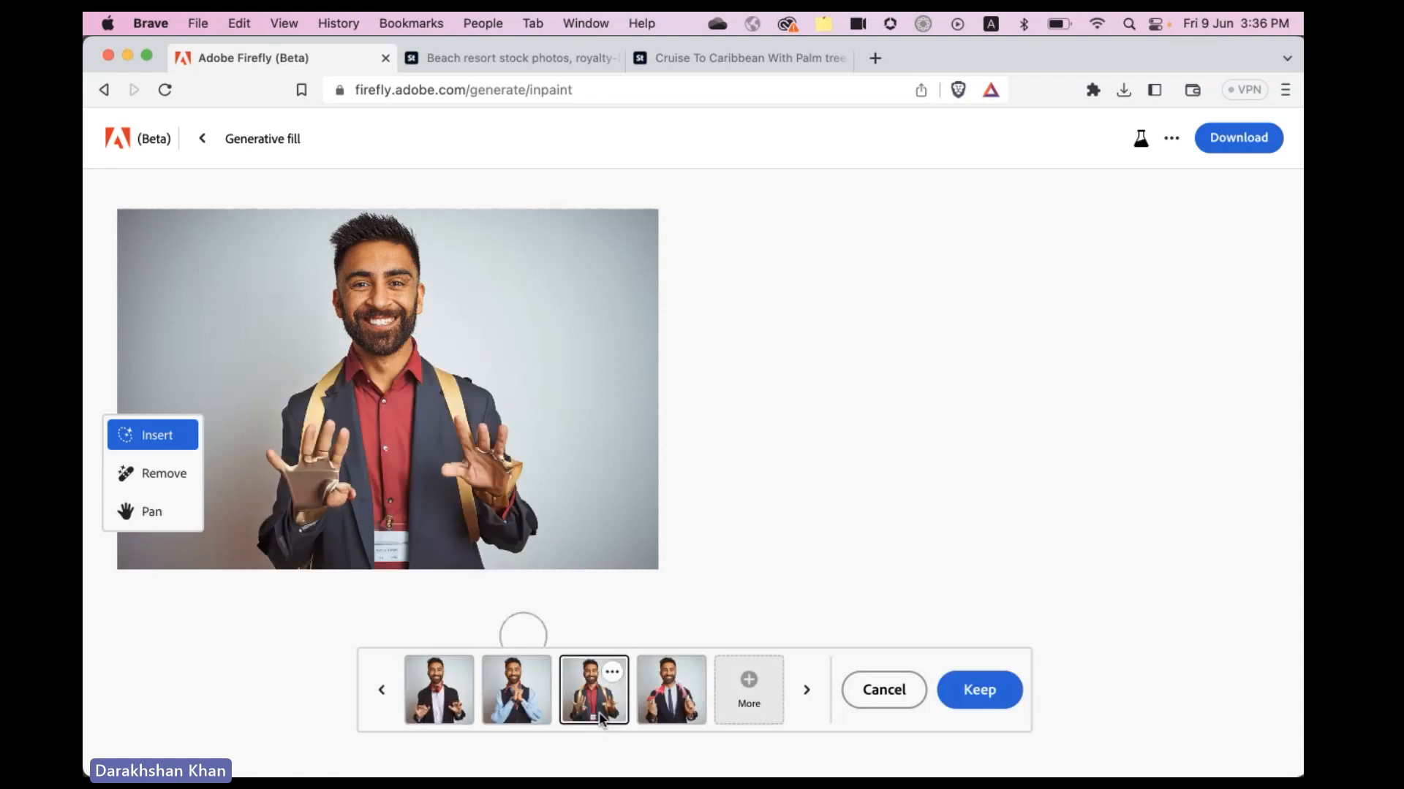
click(673, 718)
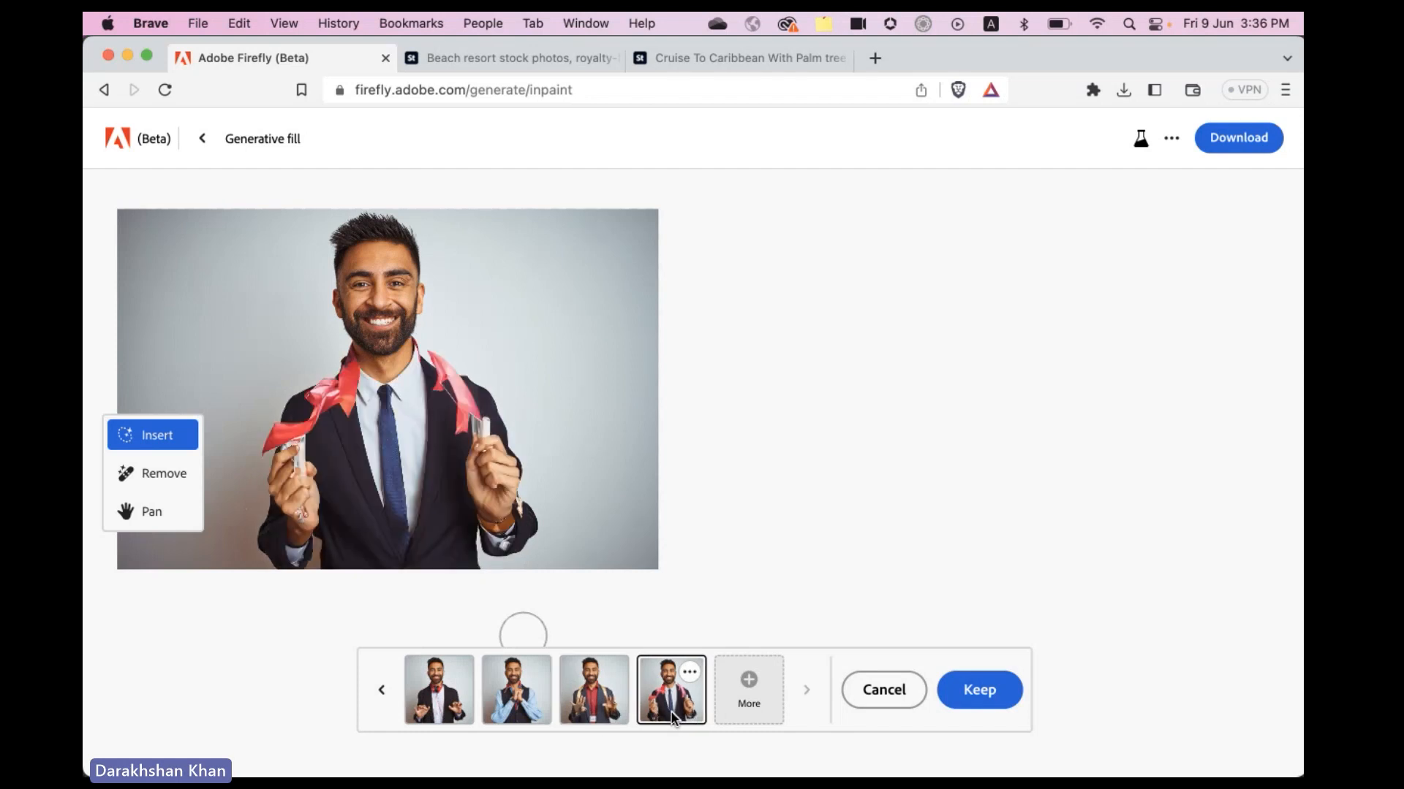
click(380, 694)
click(500, 707)
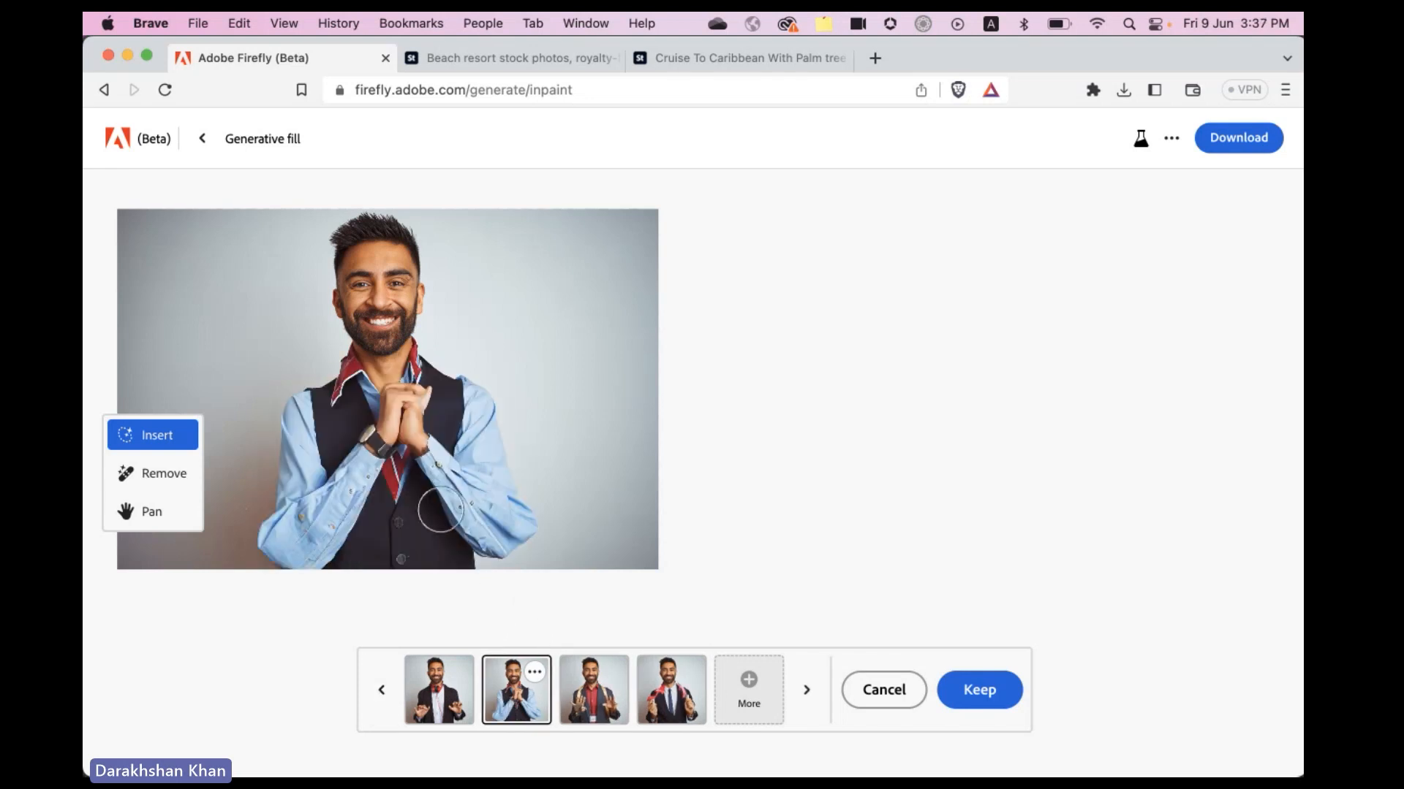
key(space)
drag(664, 419, 862, 429)
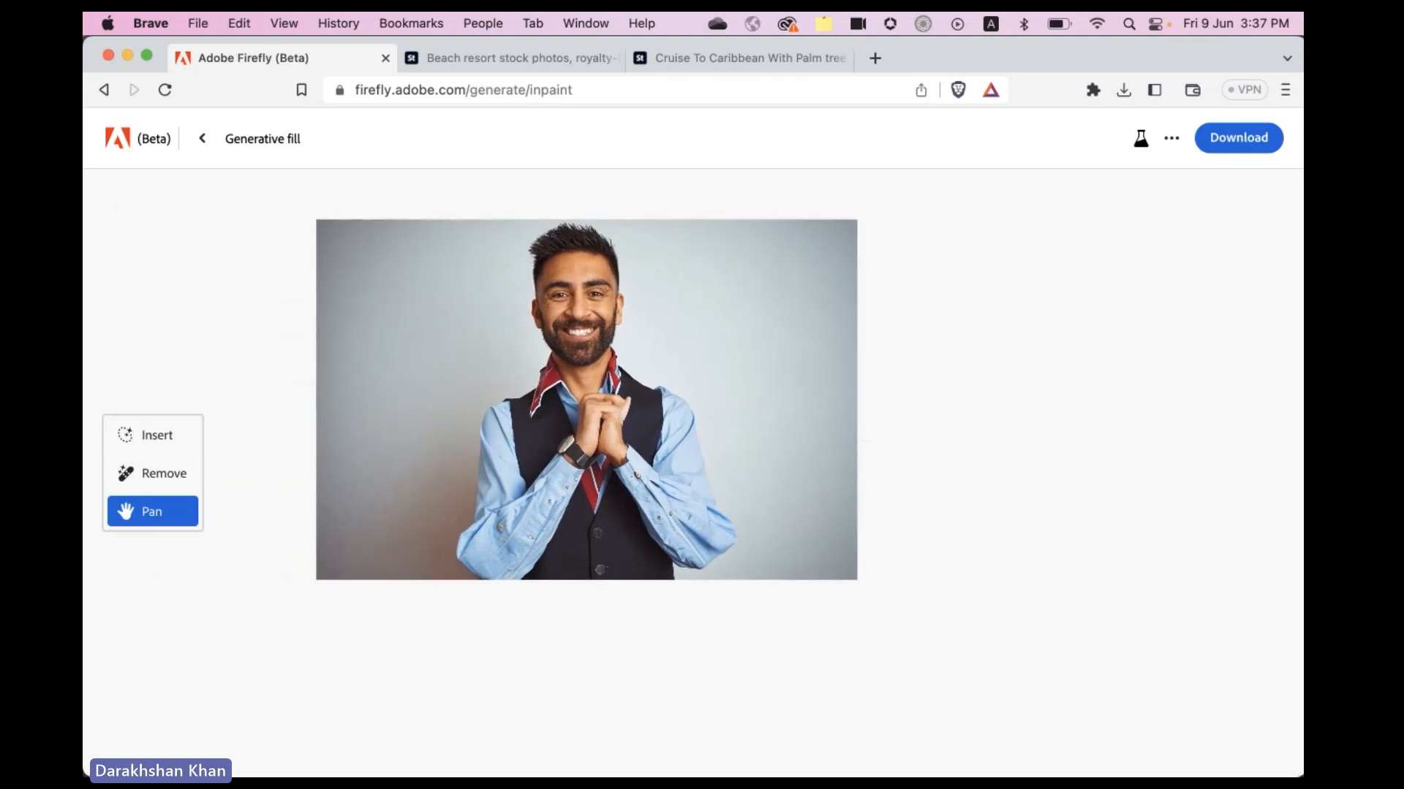
Browse the Firefly_for_Concept Design subfolders in Finder and preview the candidate images in the paint folder
click(165, 736)
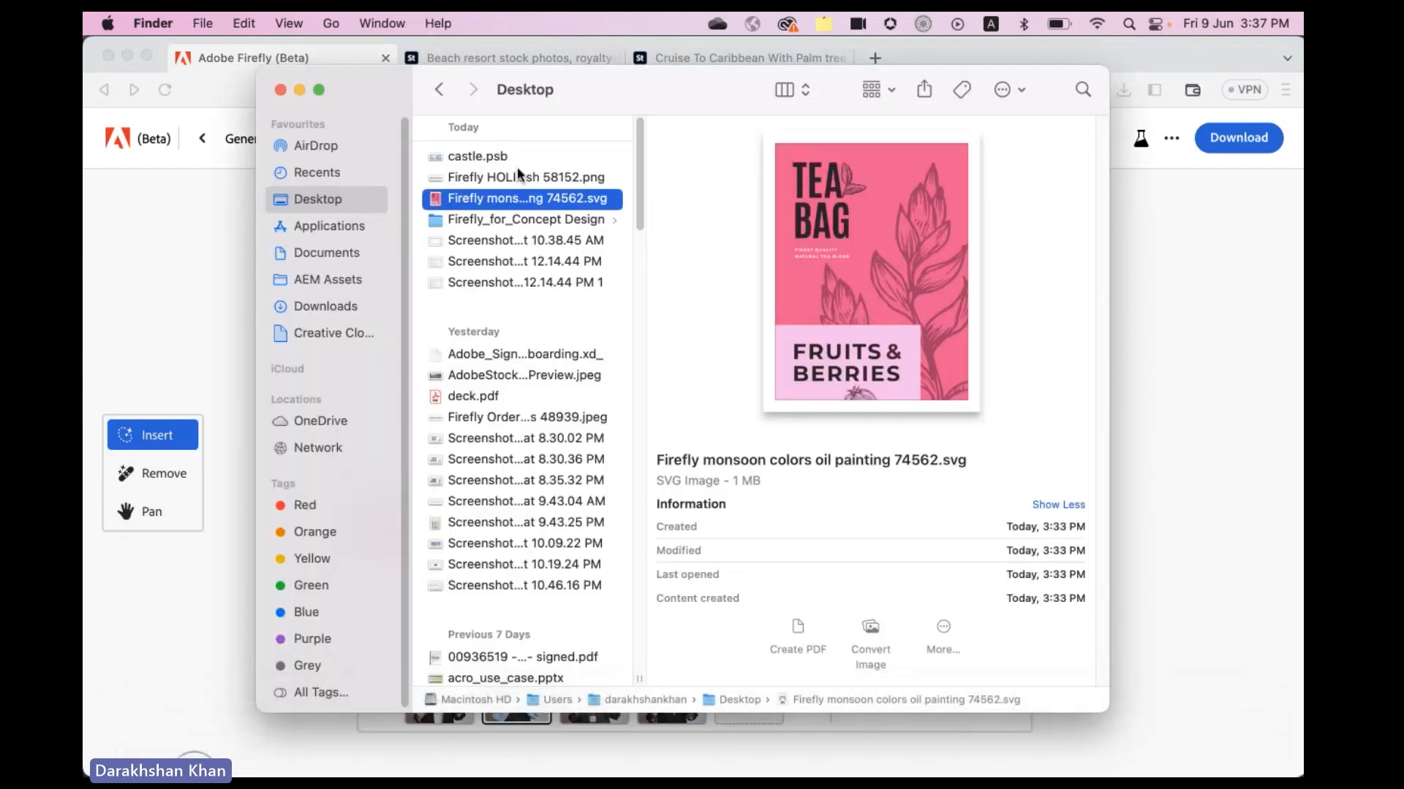
click(488, 223)
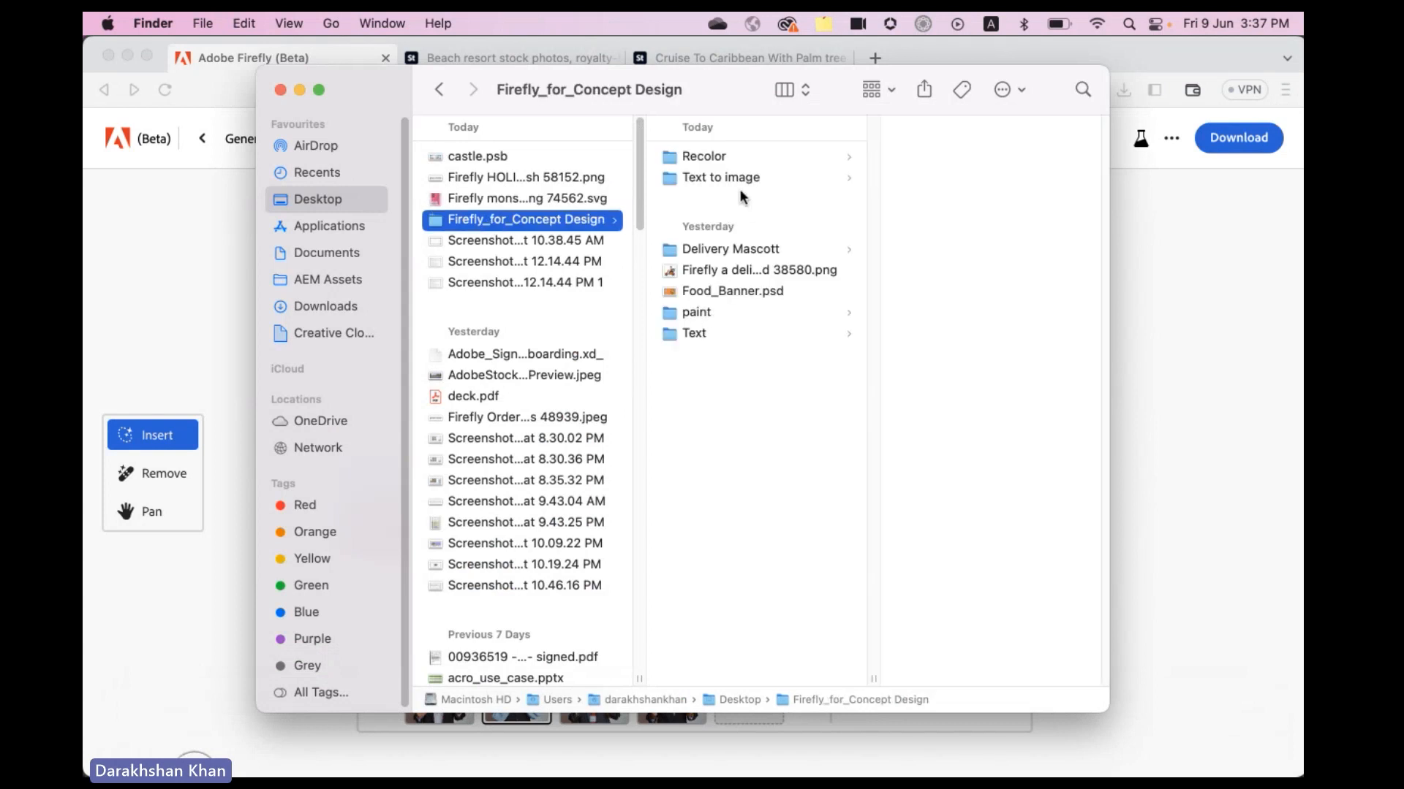
click(736, 156)
click(712, 331)
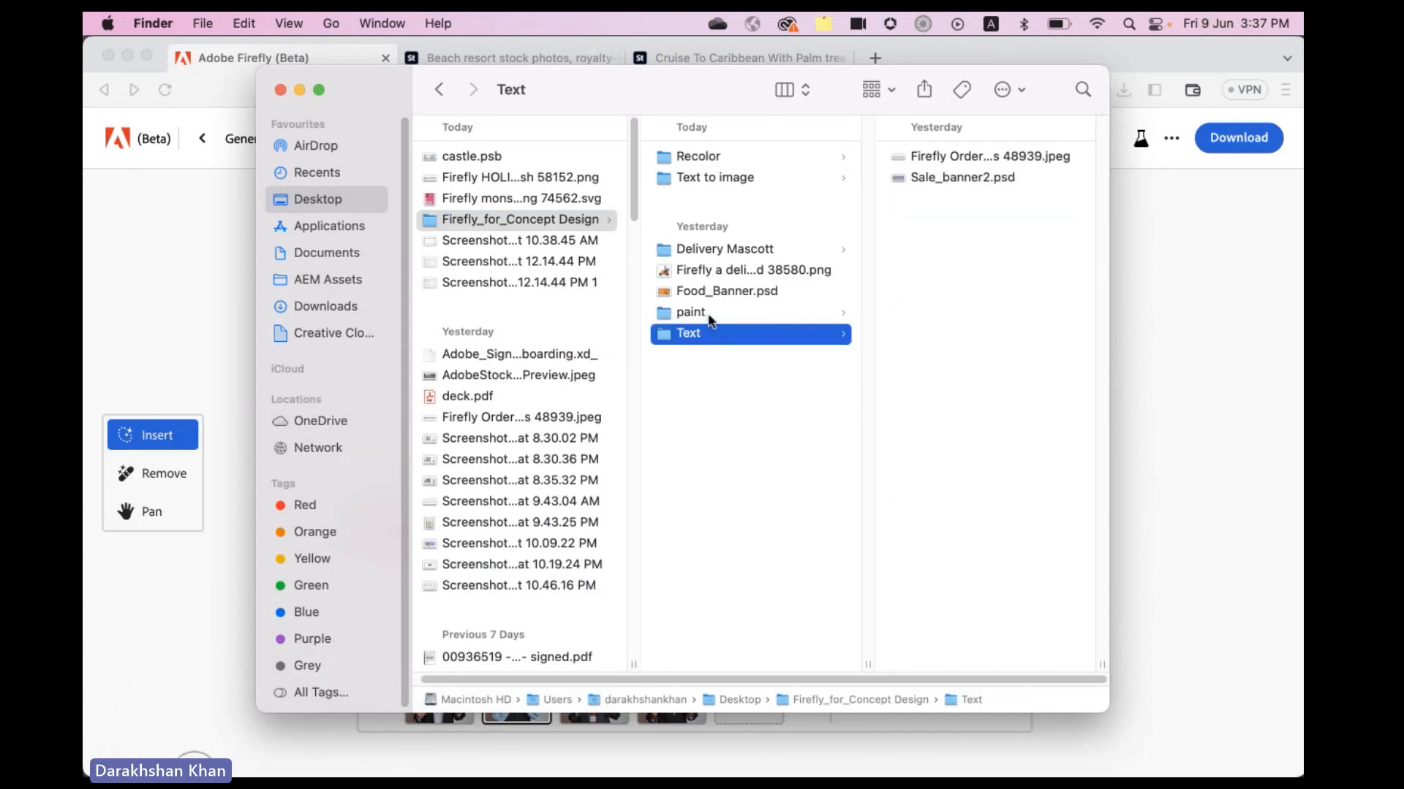
click(710, 314)
click(922, 281)
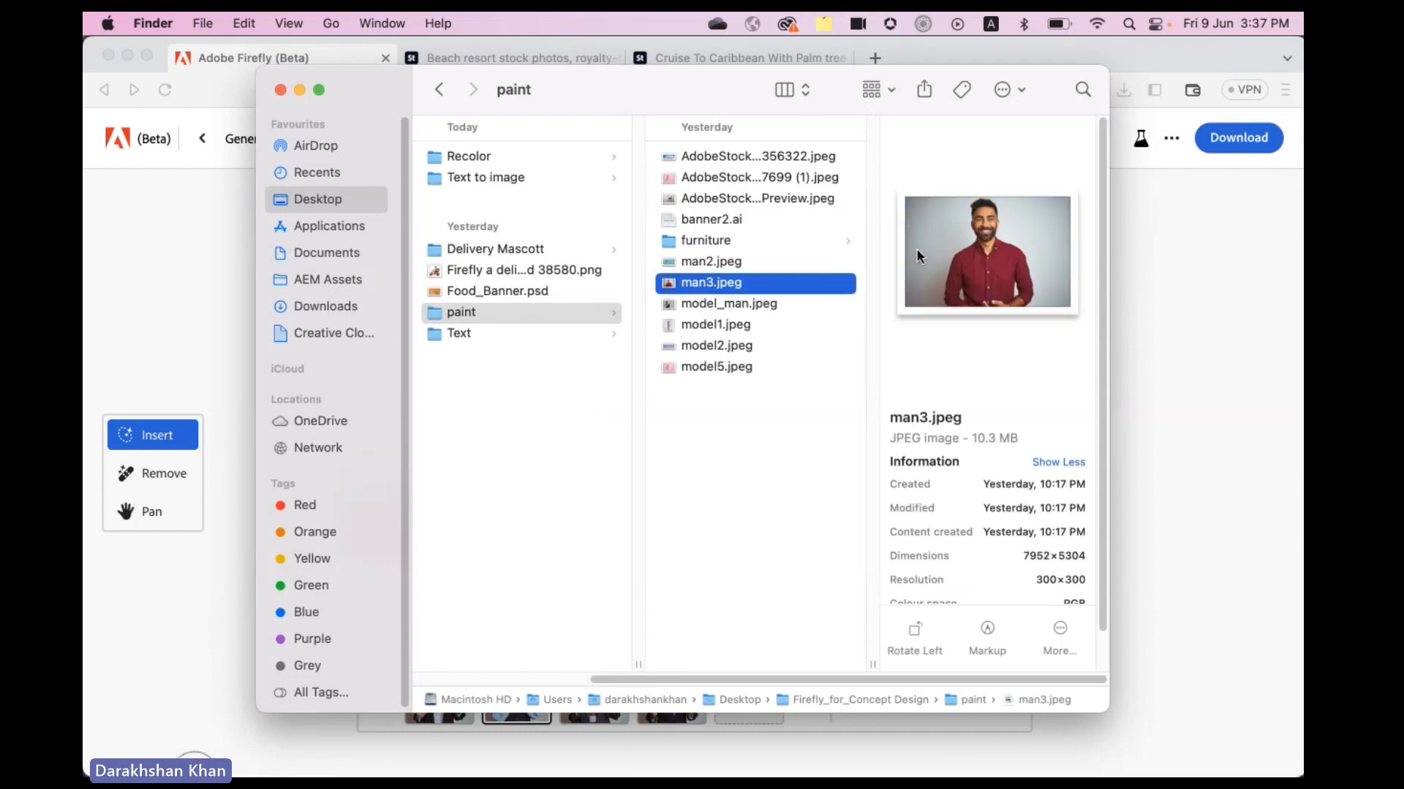
click(720, 199)
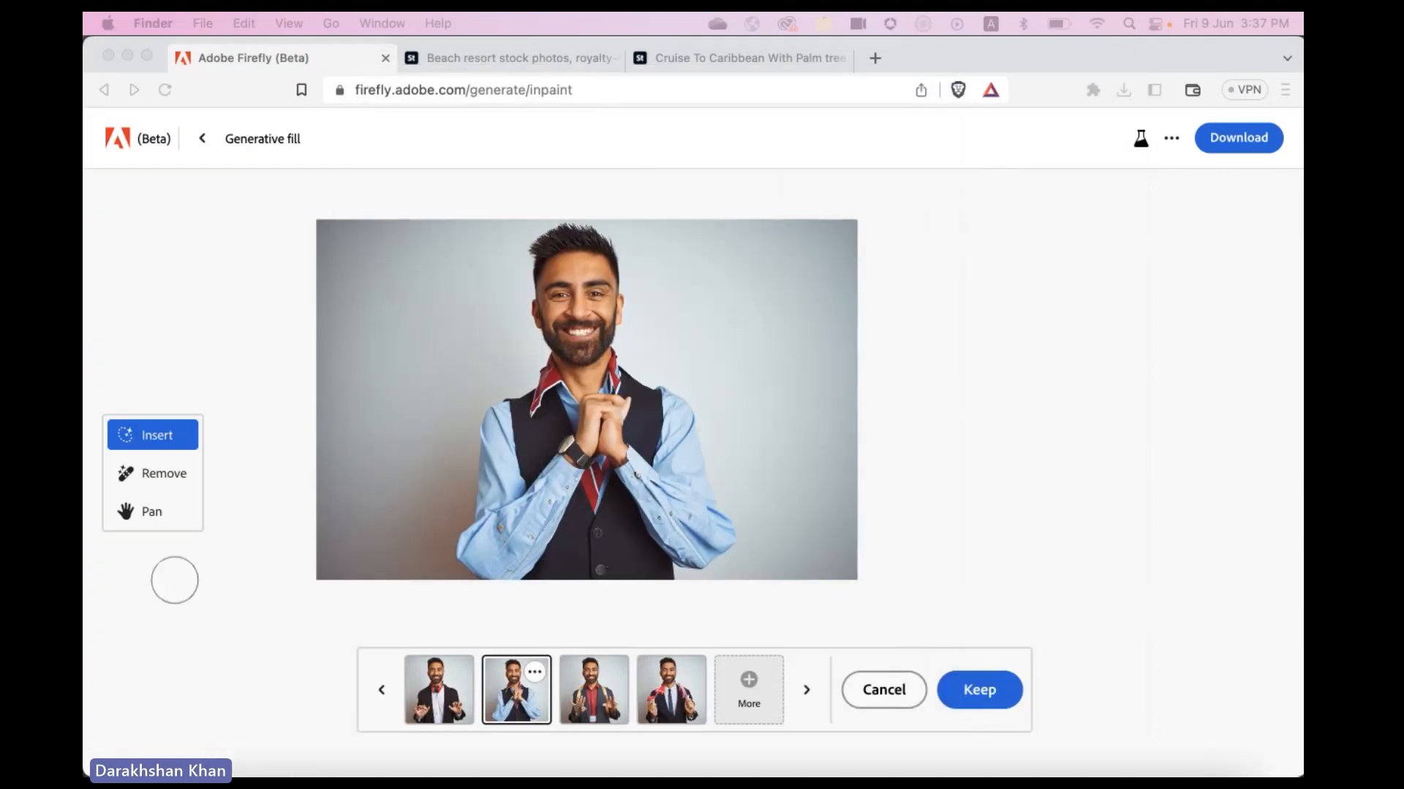
mouse_move(172, 745)
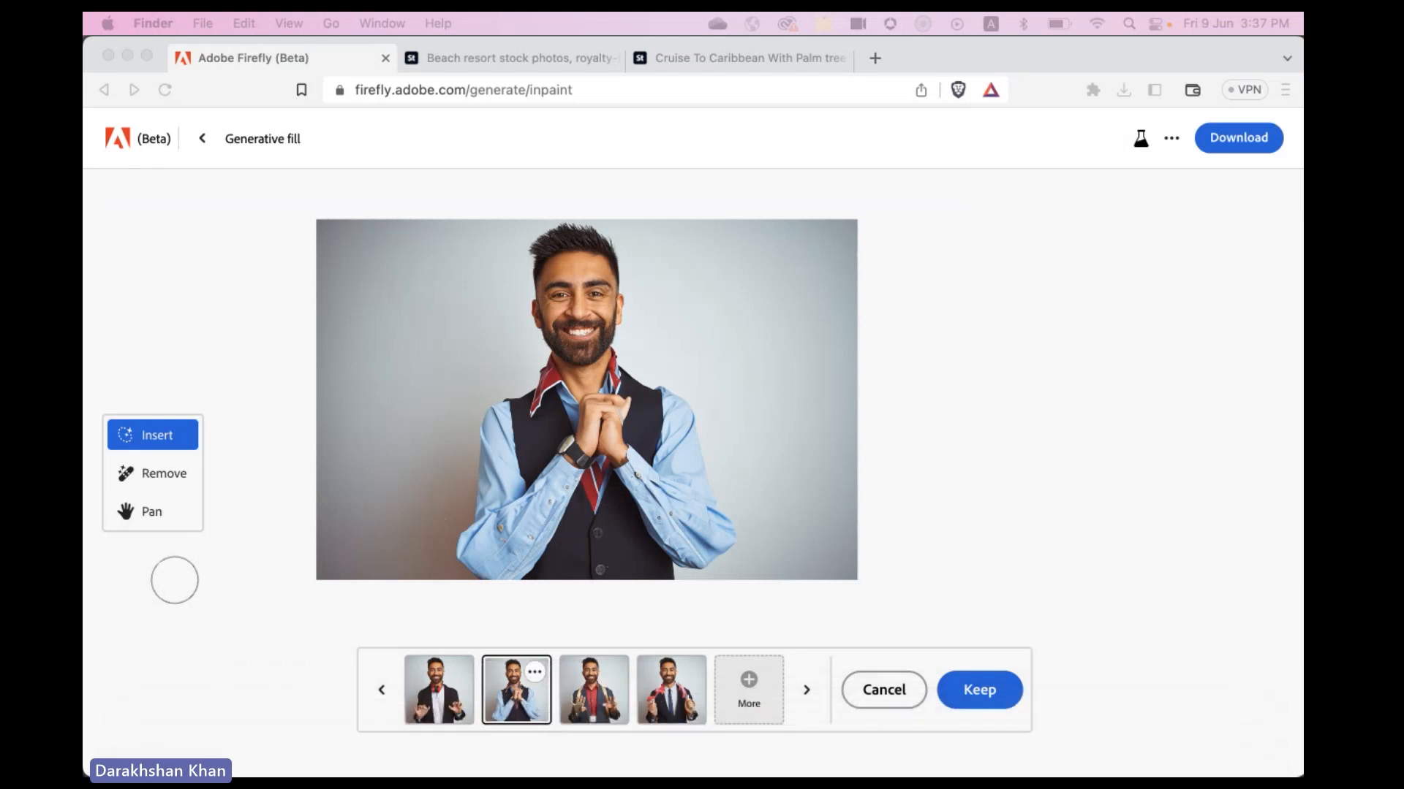
mouse_move(219, 742)
click(204, 141)
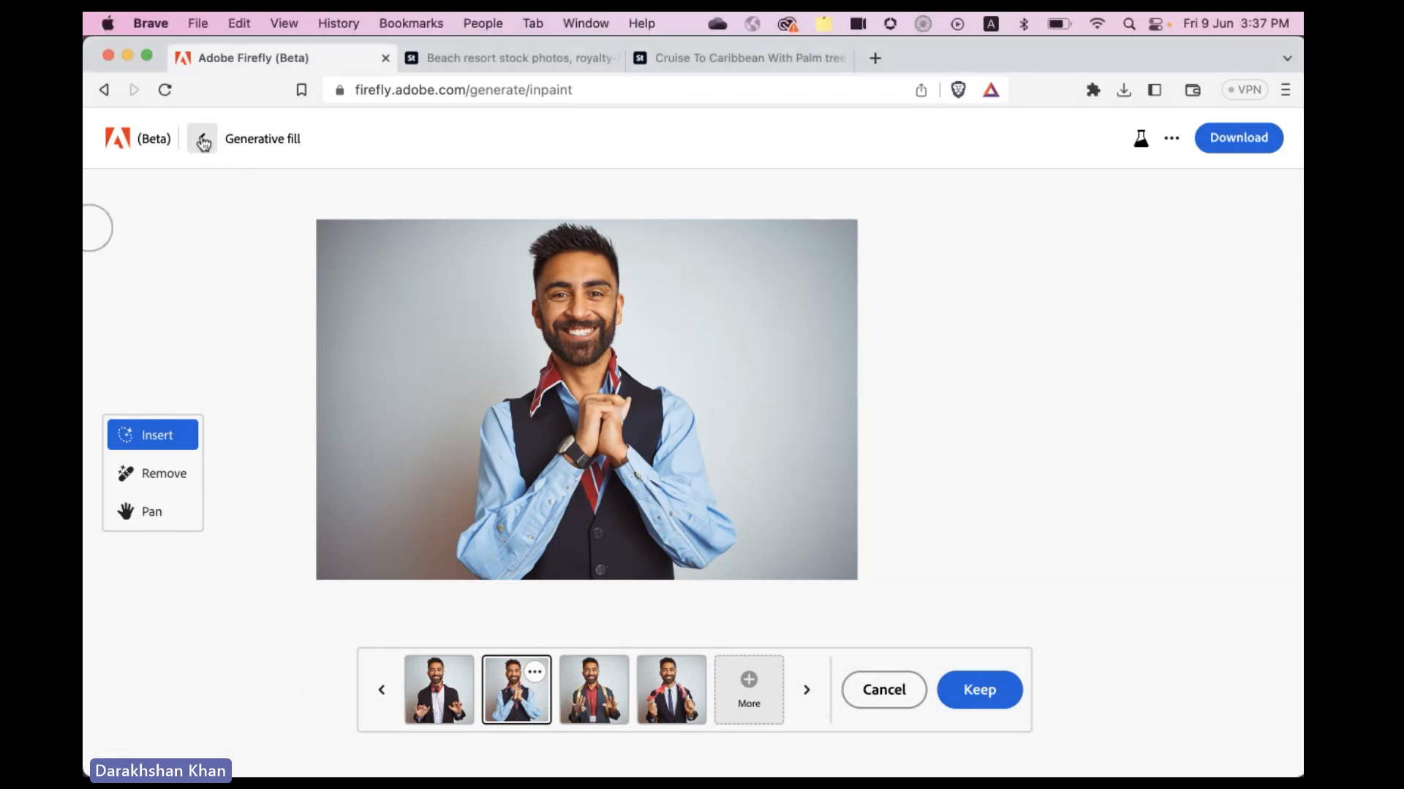
click(204, 141)
click(688, 358)
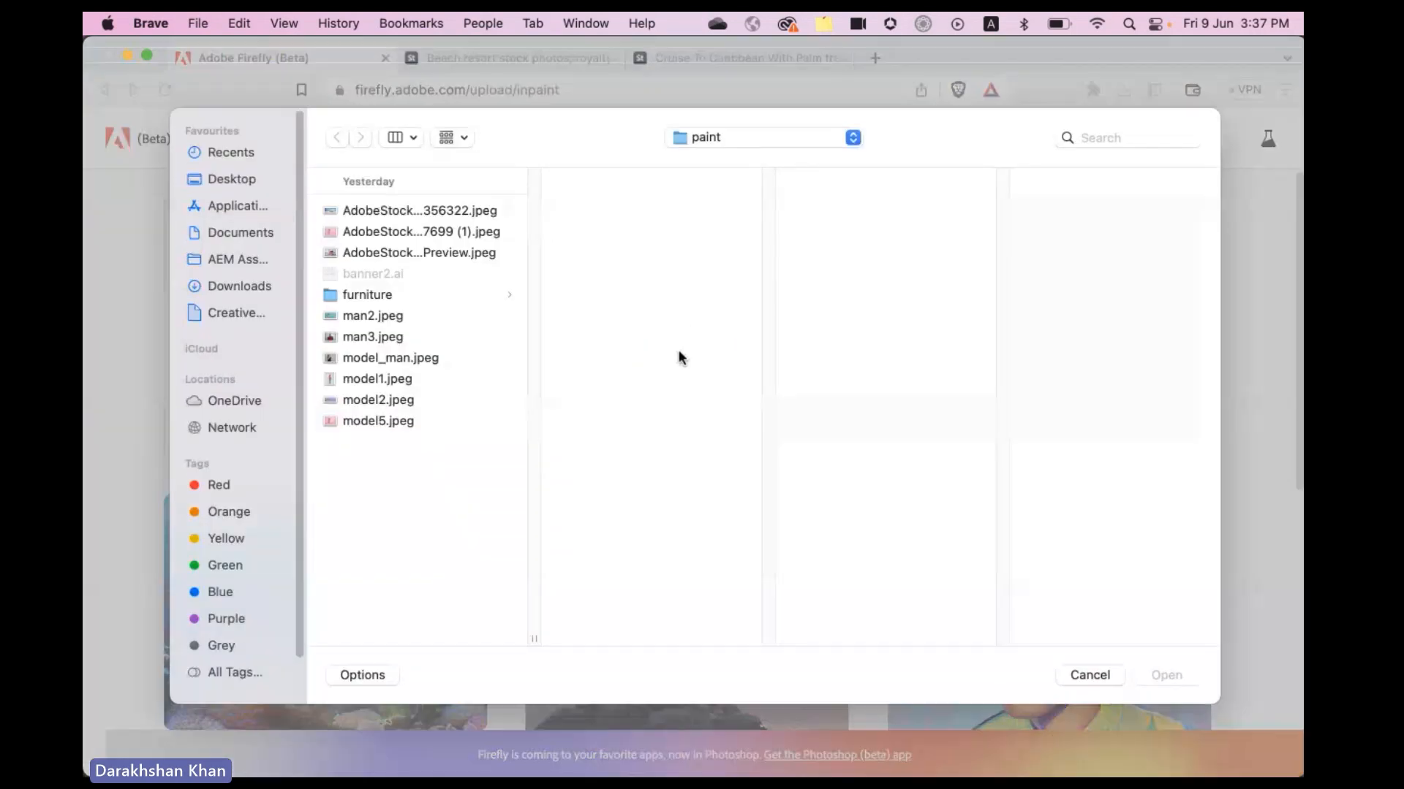
click(425, 252)
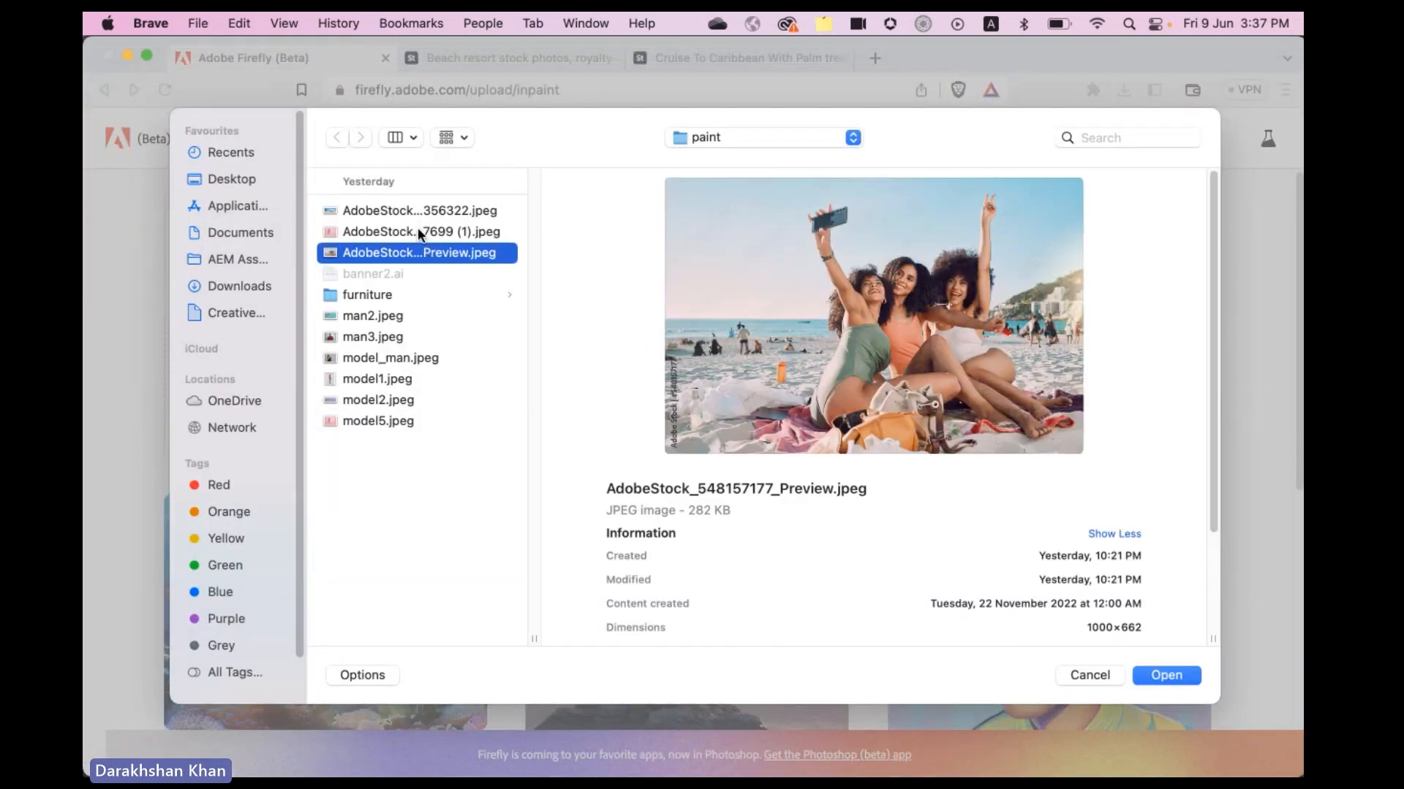
click(418, 228)
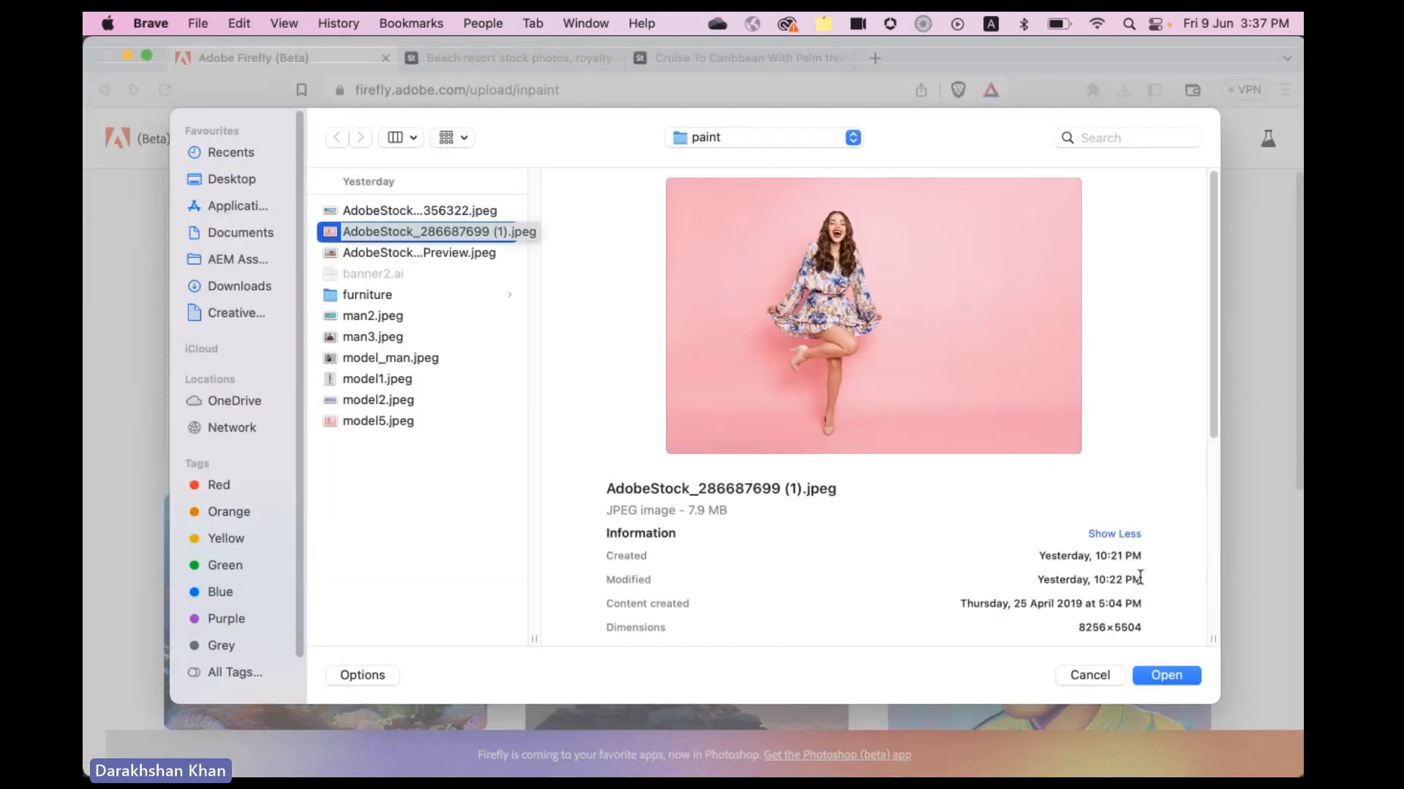
click(1139, 674)
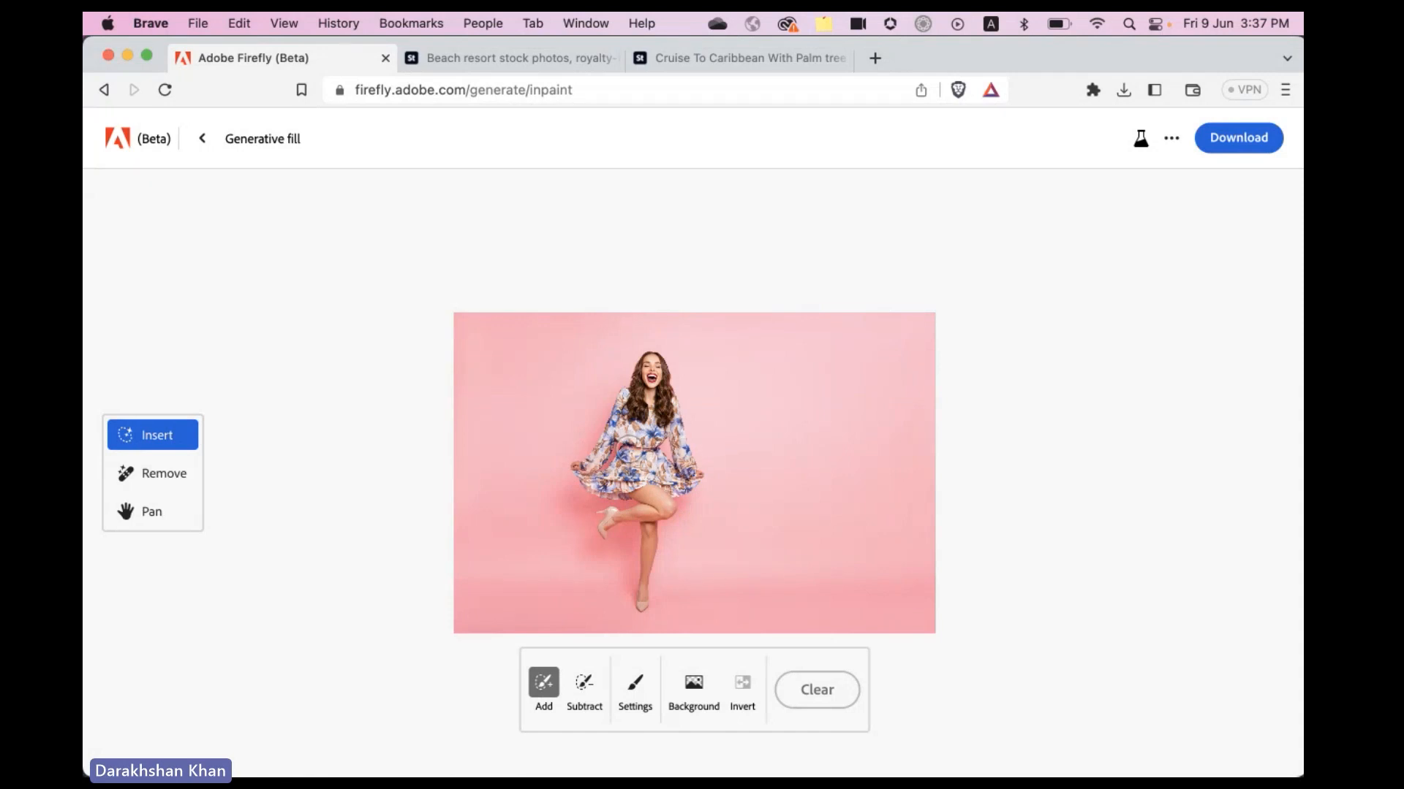
Paint over the woman's floral dress and sleeves with the insert brush to mask them for replacement
scroll(631, 446, up, 5)
scroll(630, 448, up, 5)
mouse_move(660, 230)
mouse_down()
mouse_move(607, 240)
mouse_move(544, 399)
mouse_move(468, 510)
mouse_move(560, 397)
mouse_move(621, 285)
mouse_move(615, 316)
mouse_move(617, 283)
mouse_move(599, 269)
mouse_move(624, 251)
mouse_move(655, 321)
mouse_move(678, 313)
mouse_move(699, 331)
mouse_move(726, 307)
mouse_move(678, 305)
mouse_move(627, 252)
mouse_move(643, 250)
mouse_move(668, 288)
mouse_move(575, 402)
mouse_move(549, 490)
mouse_move(517, 516)
mouse_move(567, 446)
mouse_move(496, 535)
mouse_move(452, 537)
mouse_up()
mouse_move(446, 535)
mouse_down()
mouse_move(427, 498)
mouse_move(457, 491)
mouse_move(485, 524)
mouse_move(629, 504)
mouse_move(570, 512)
mouse_move(526, 541)
mouse_move(655, 452)
mouse_move(768, 512)
mouse_up()
Generate a "summer dress" for the masked area, compare the variations, and select the white dress
click(359, 711)
text(summer dress)
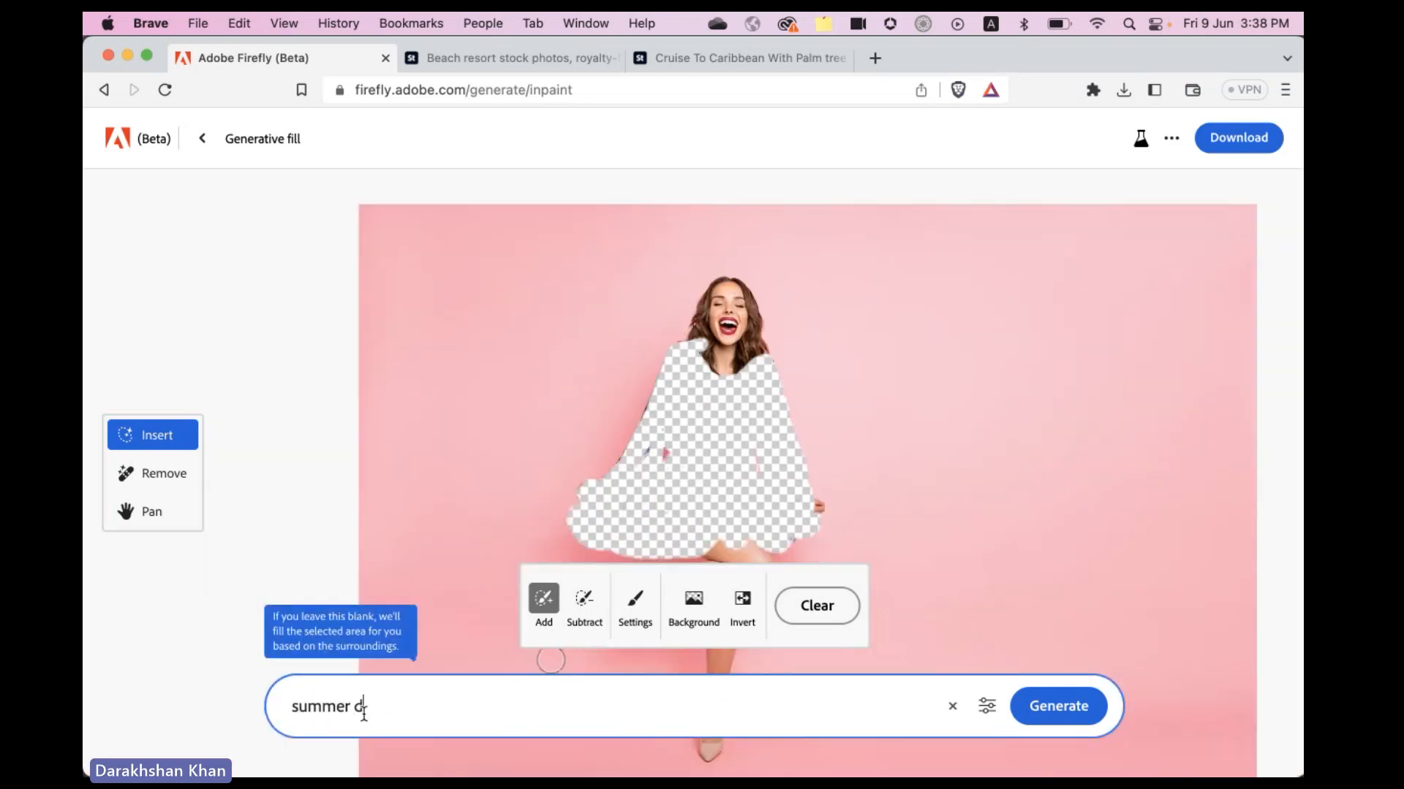
key(Return)
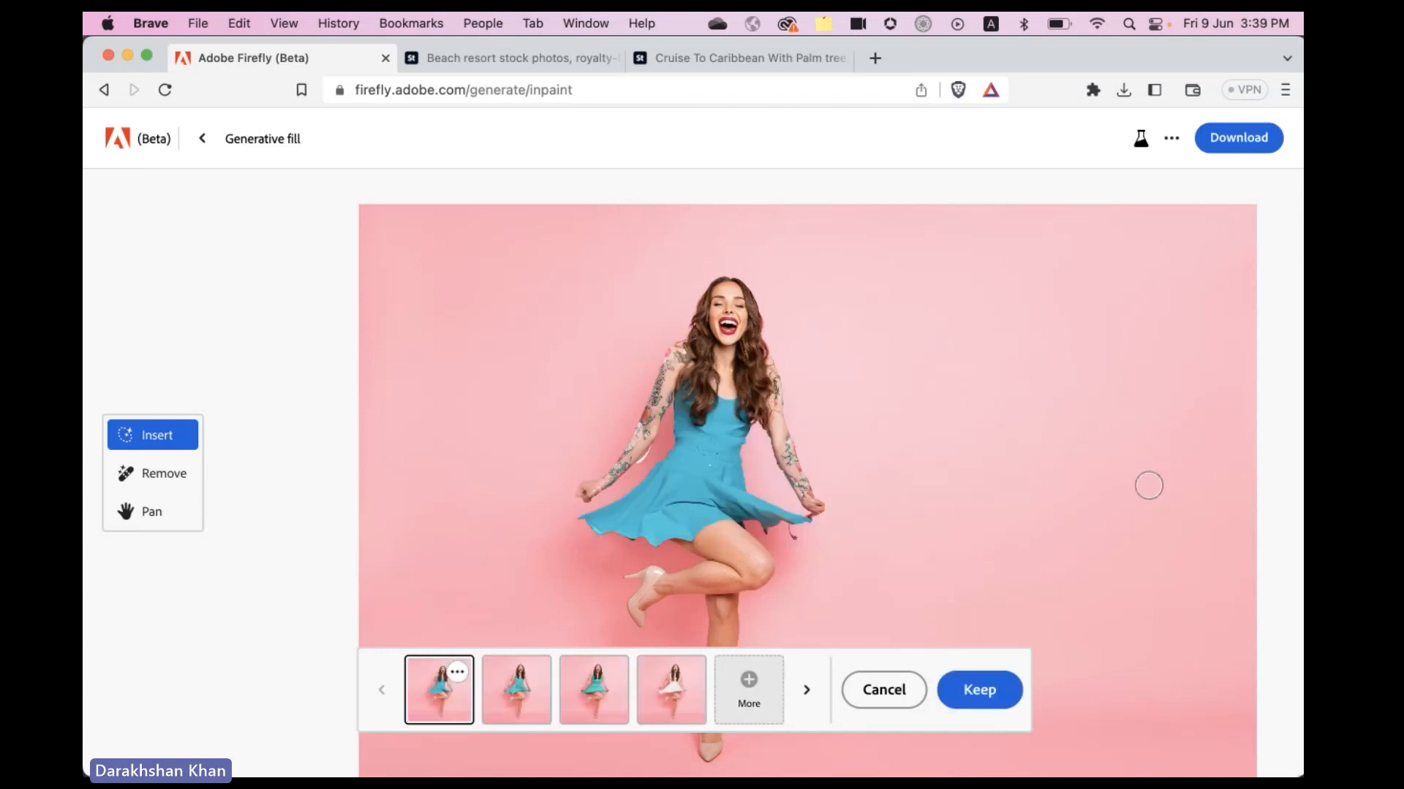
click(517, 698)
click(587, 698)
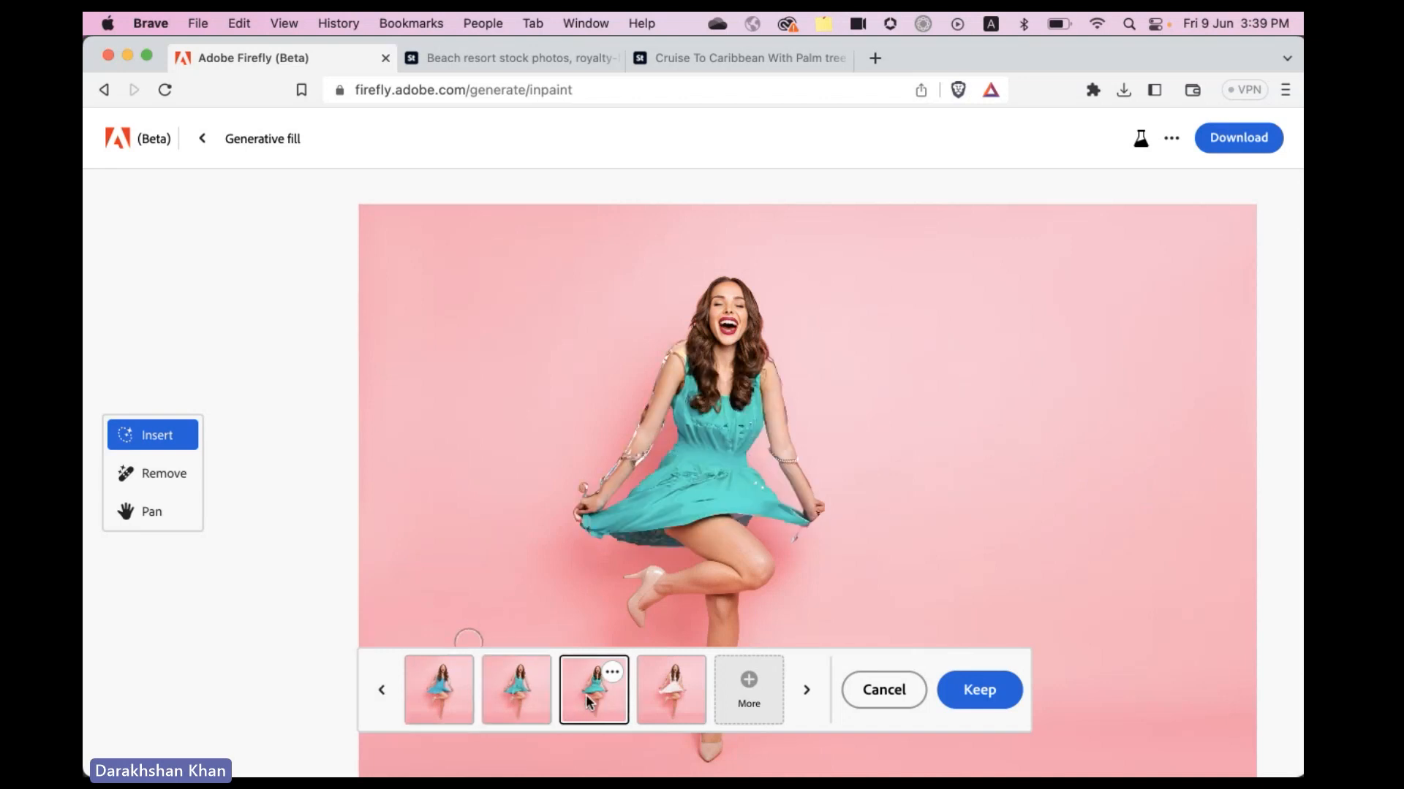
click(661, 700)
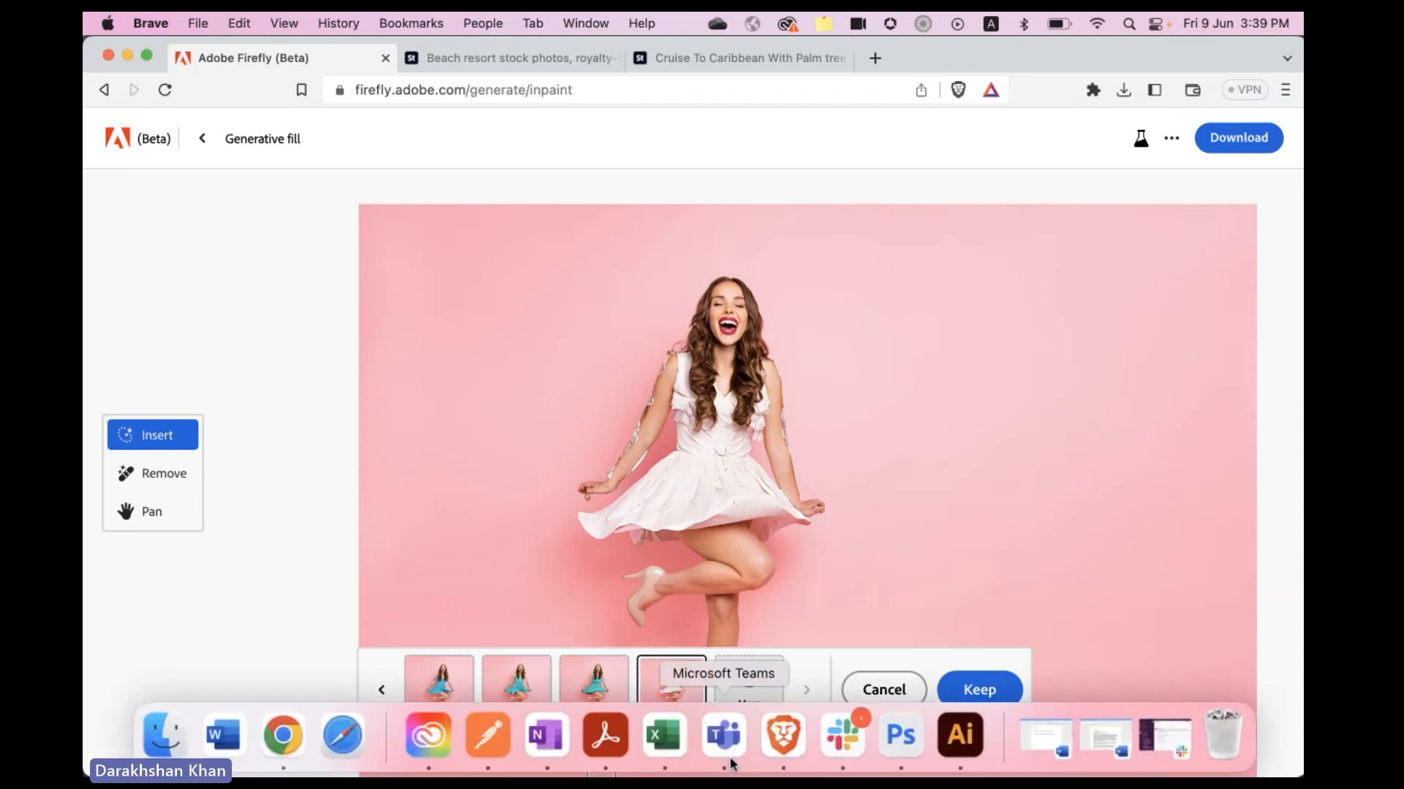
Switch to Photoshop (Beta) and open the recent file AdobeStock_43903732.jpeg from the home screen
click(899, 735)
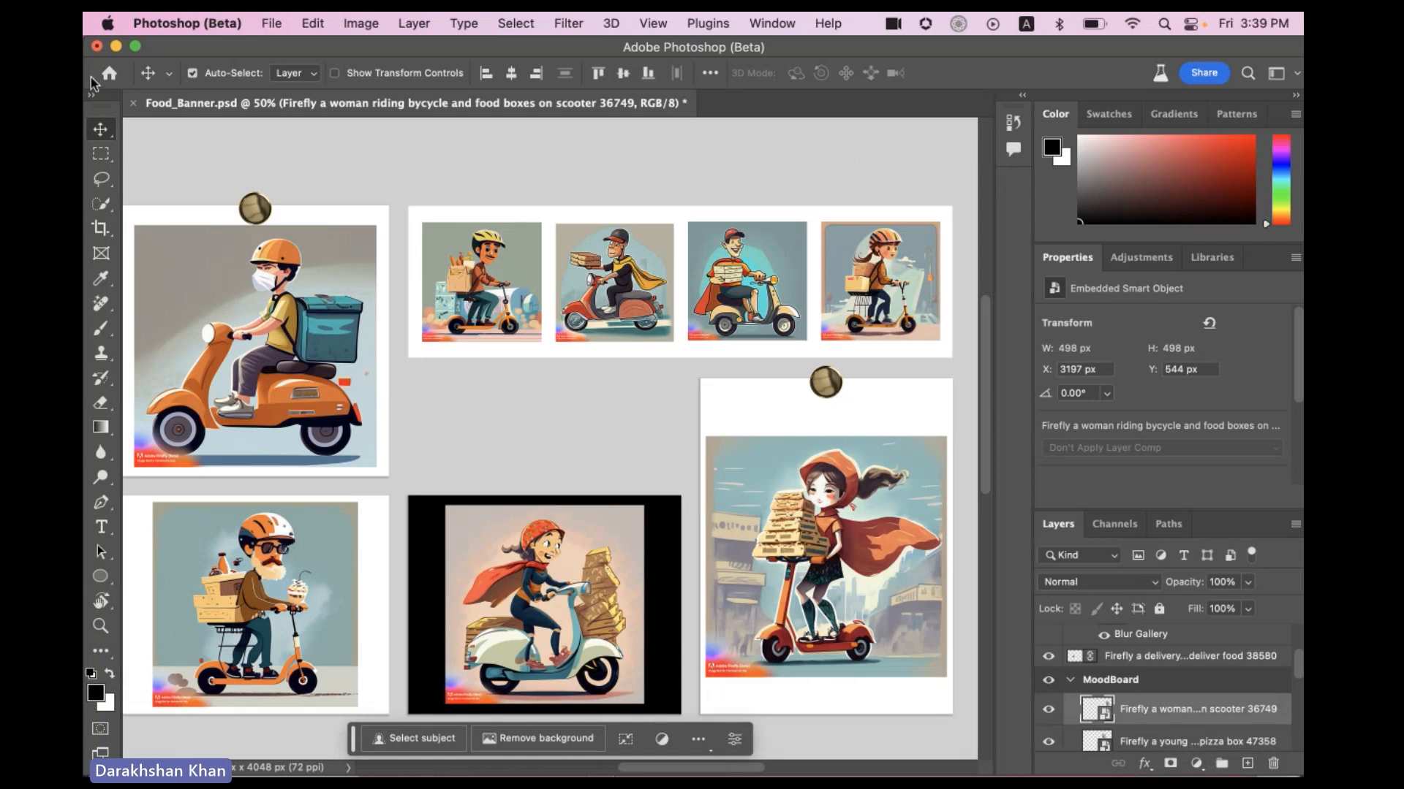
click(109, 73)
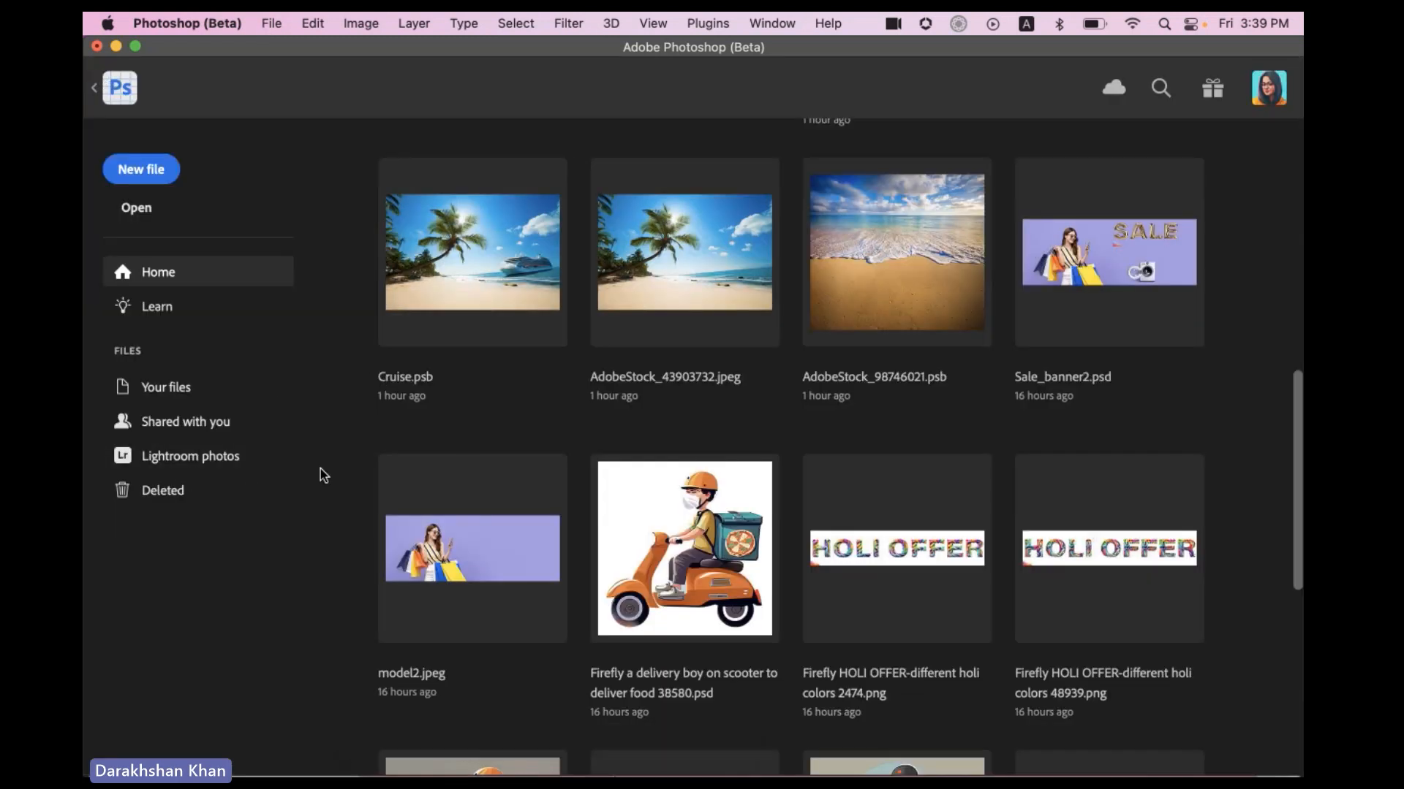
click(650, 284)
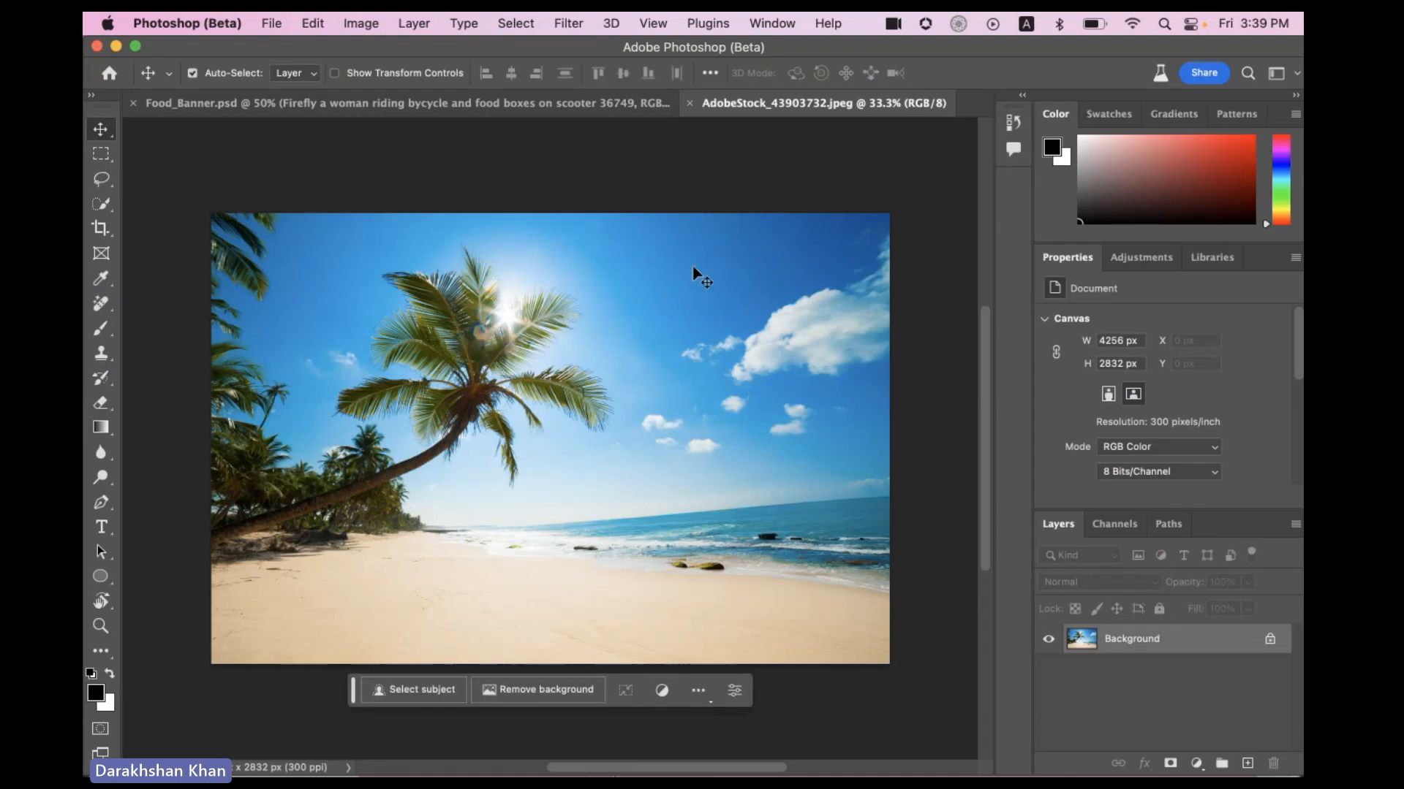
Unlock the beach photo's background layer and extend the canvas past the photo's right edge with the Crop tool
click(1272, 640)
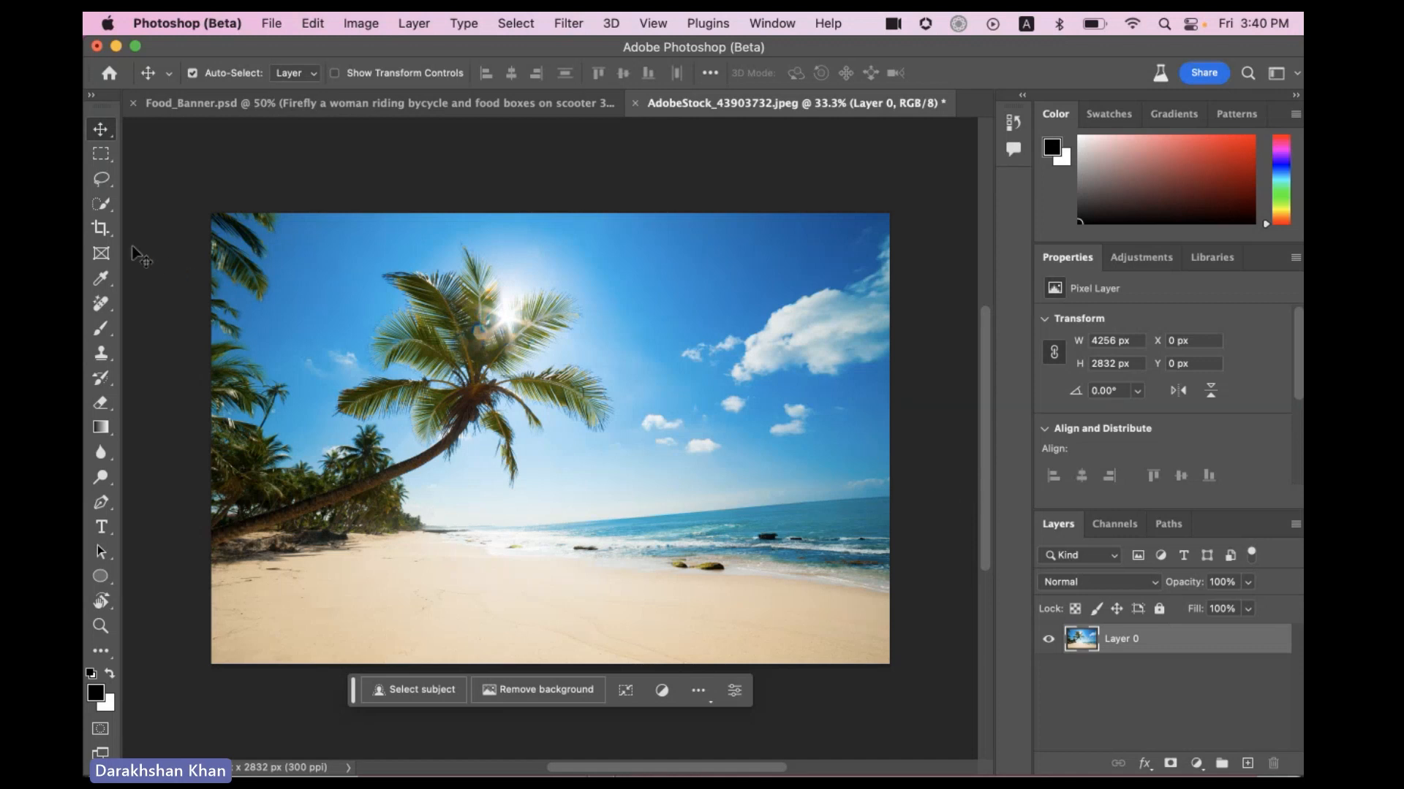
click(101, 253)
click(101, 228)
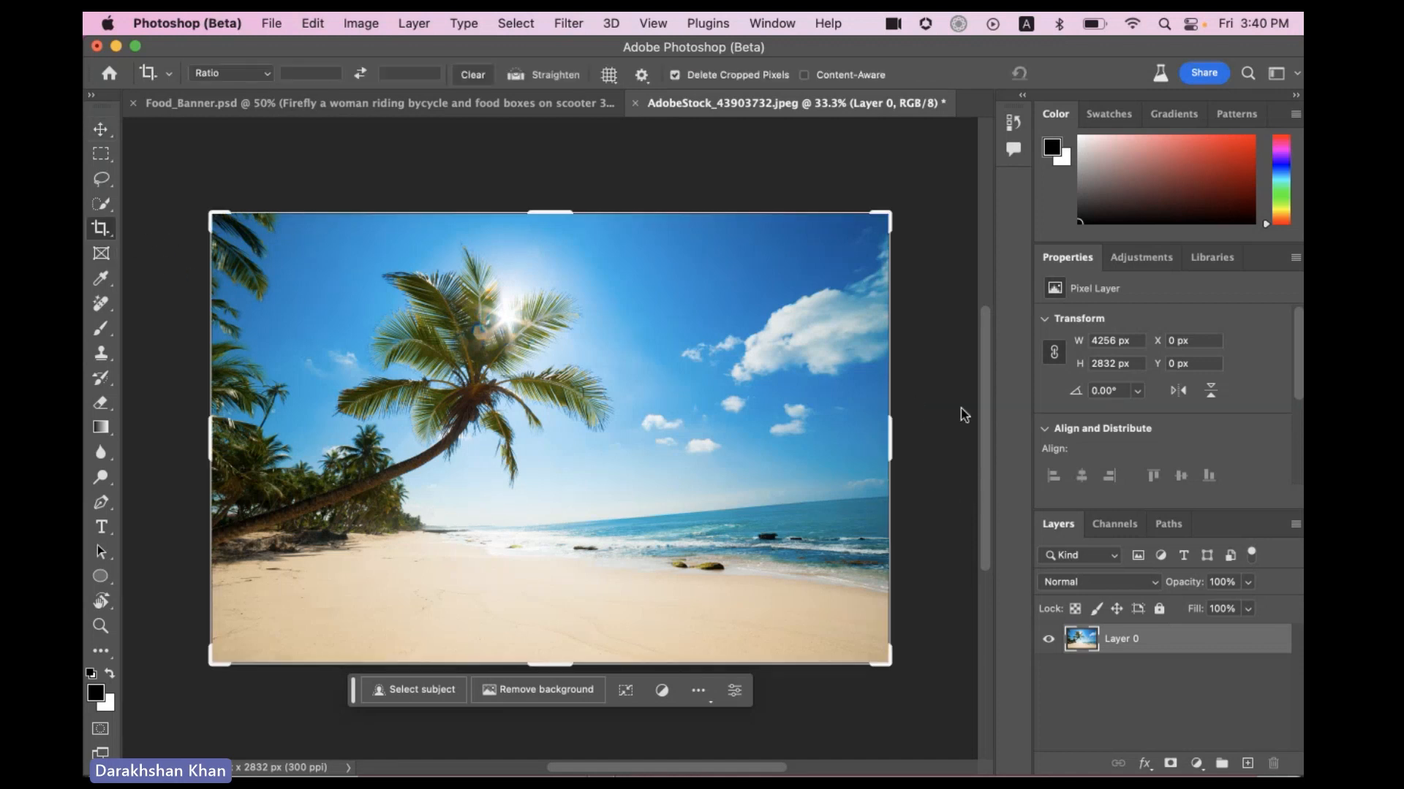
drag(890, 437, 975, 431)
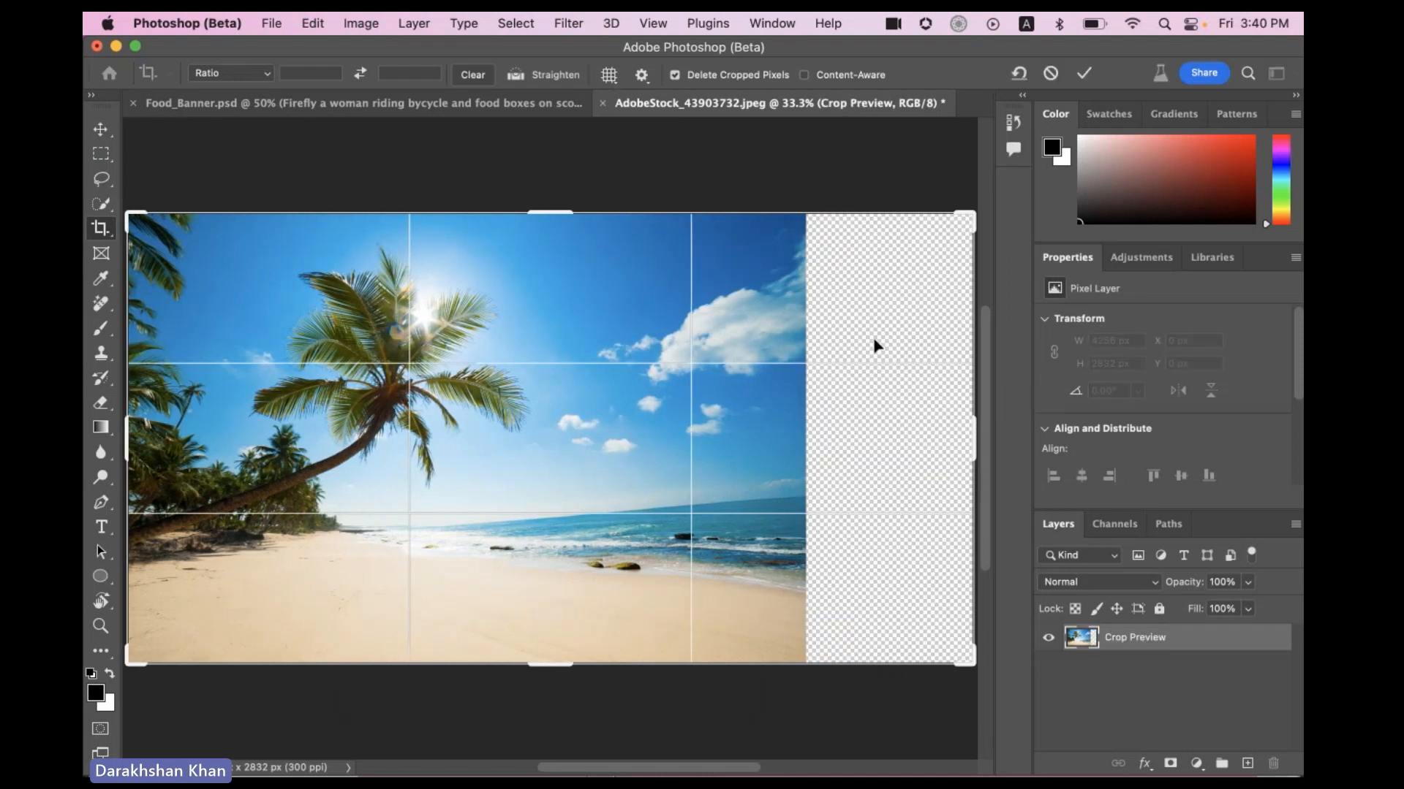
click(1084, 75)
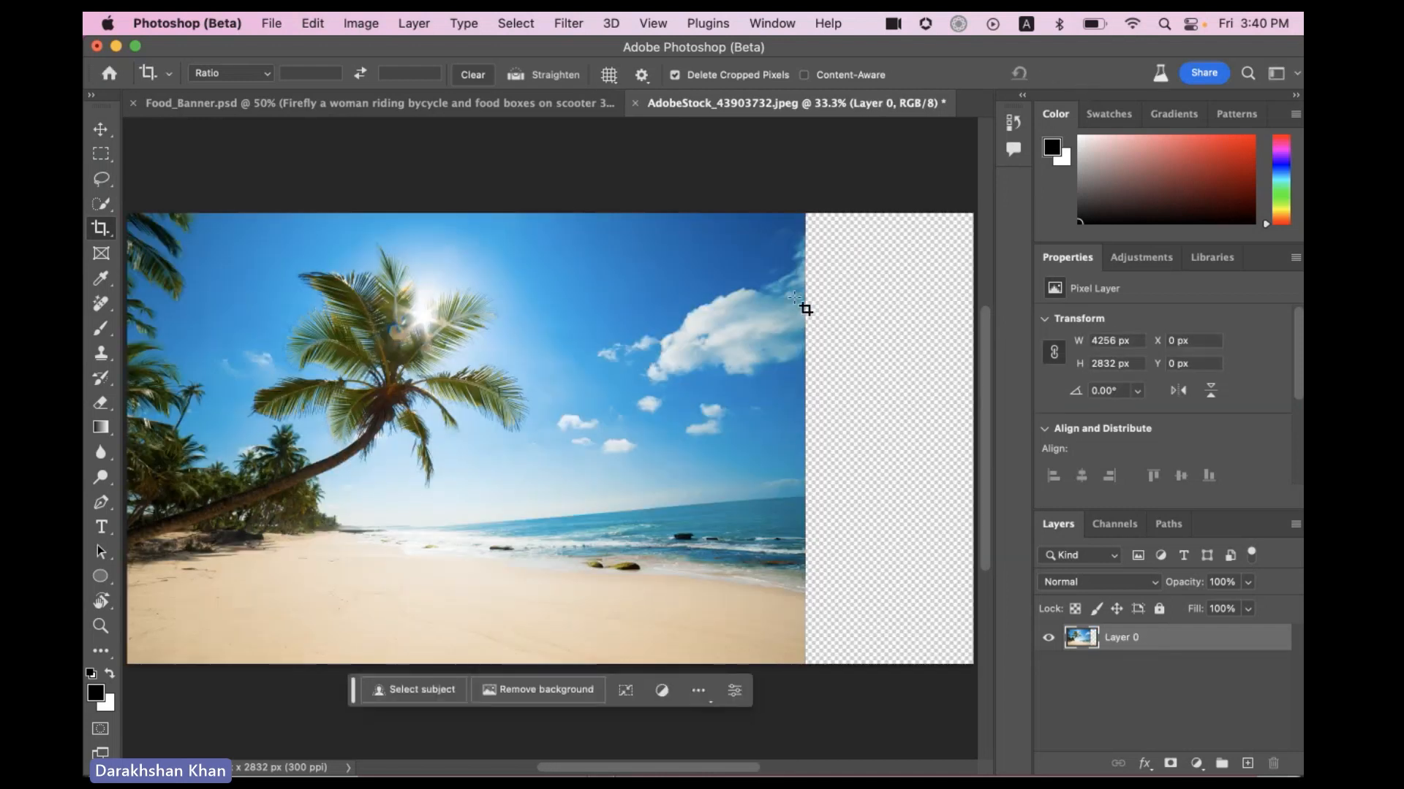
Select the empty canvas strip with a slight overlap onto the photo and run Generative Fill with a blank prompt
key(super+minus)
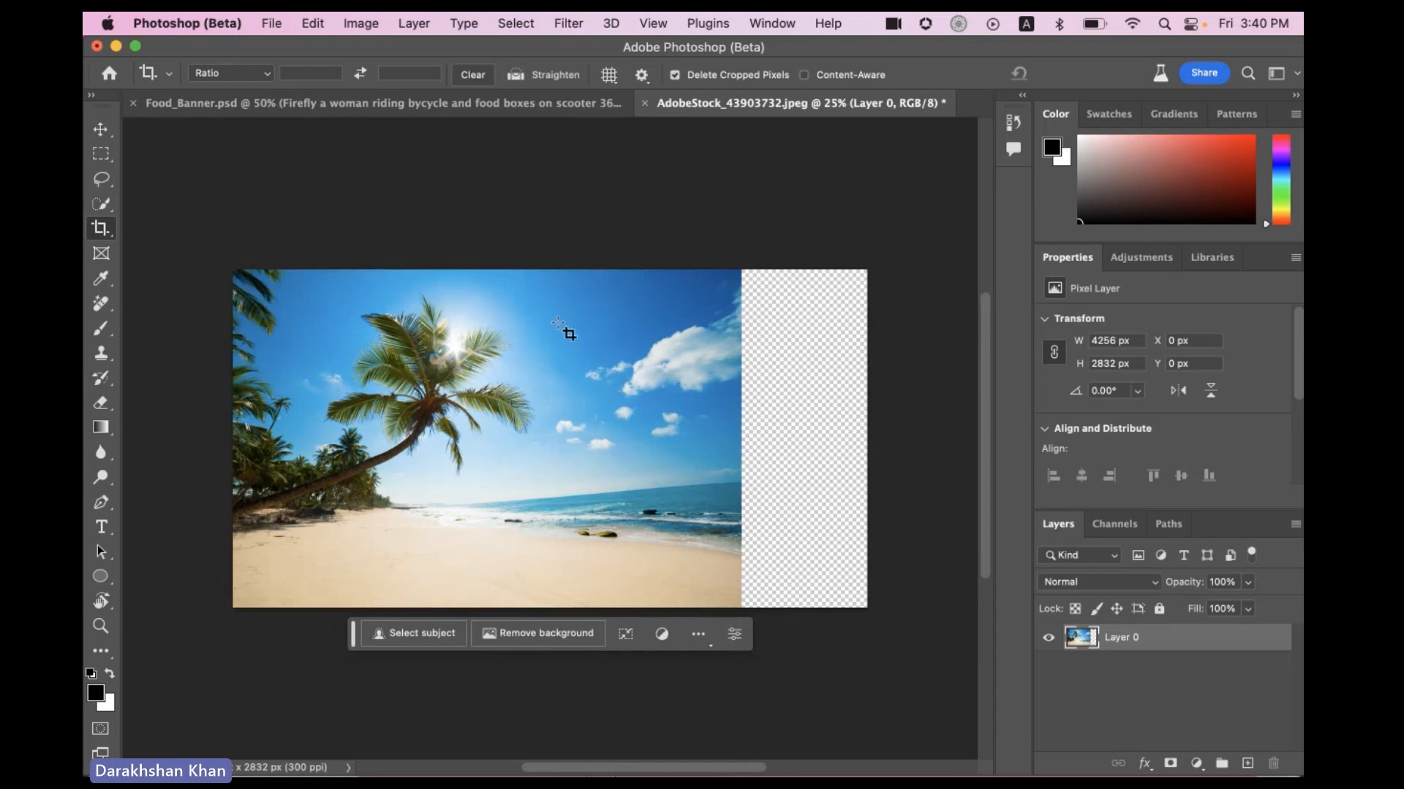
click(112, 157)
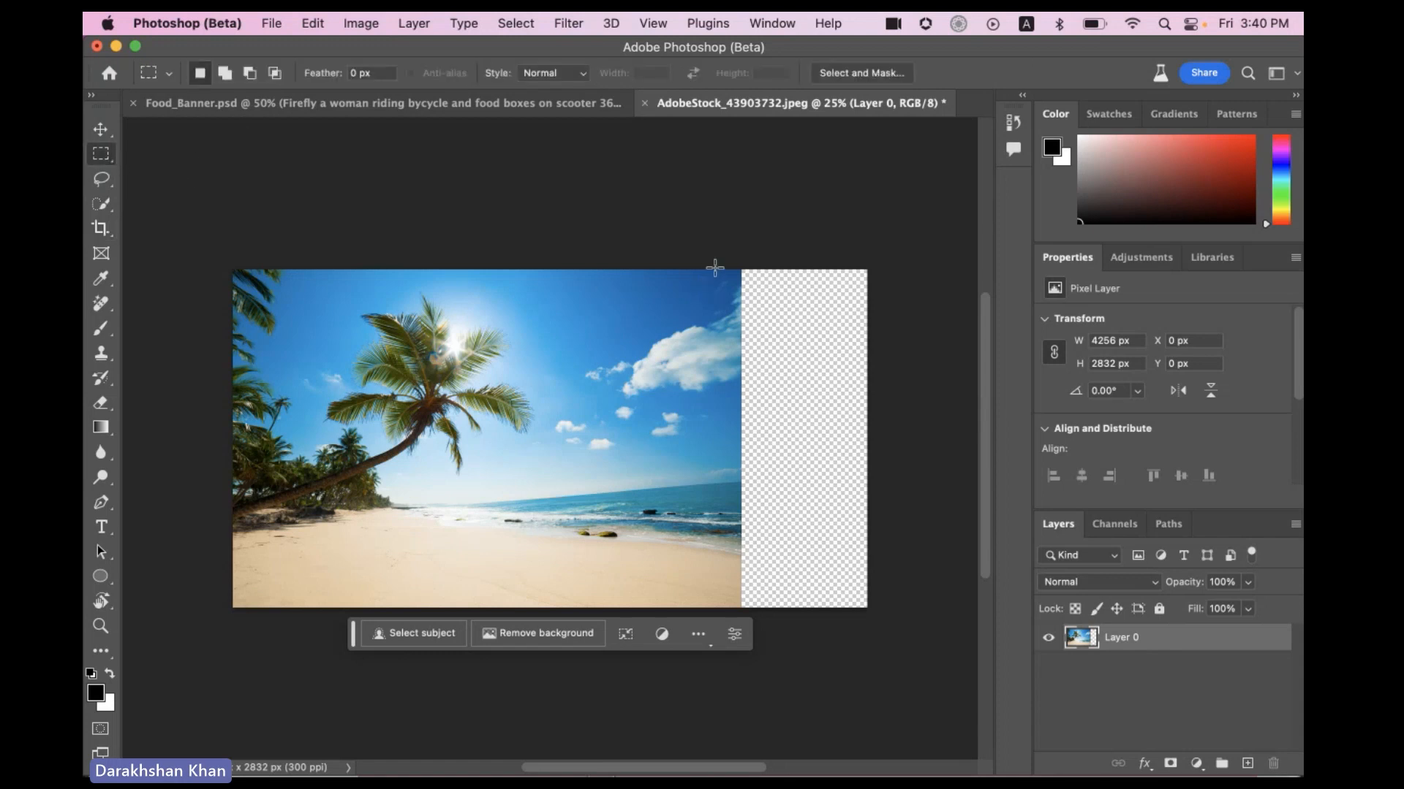
drag(717, 270, 878, 611)
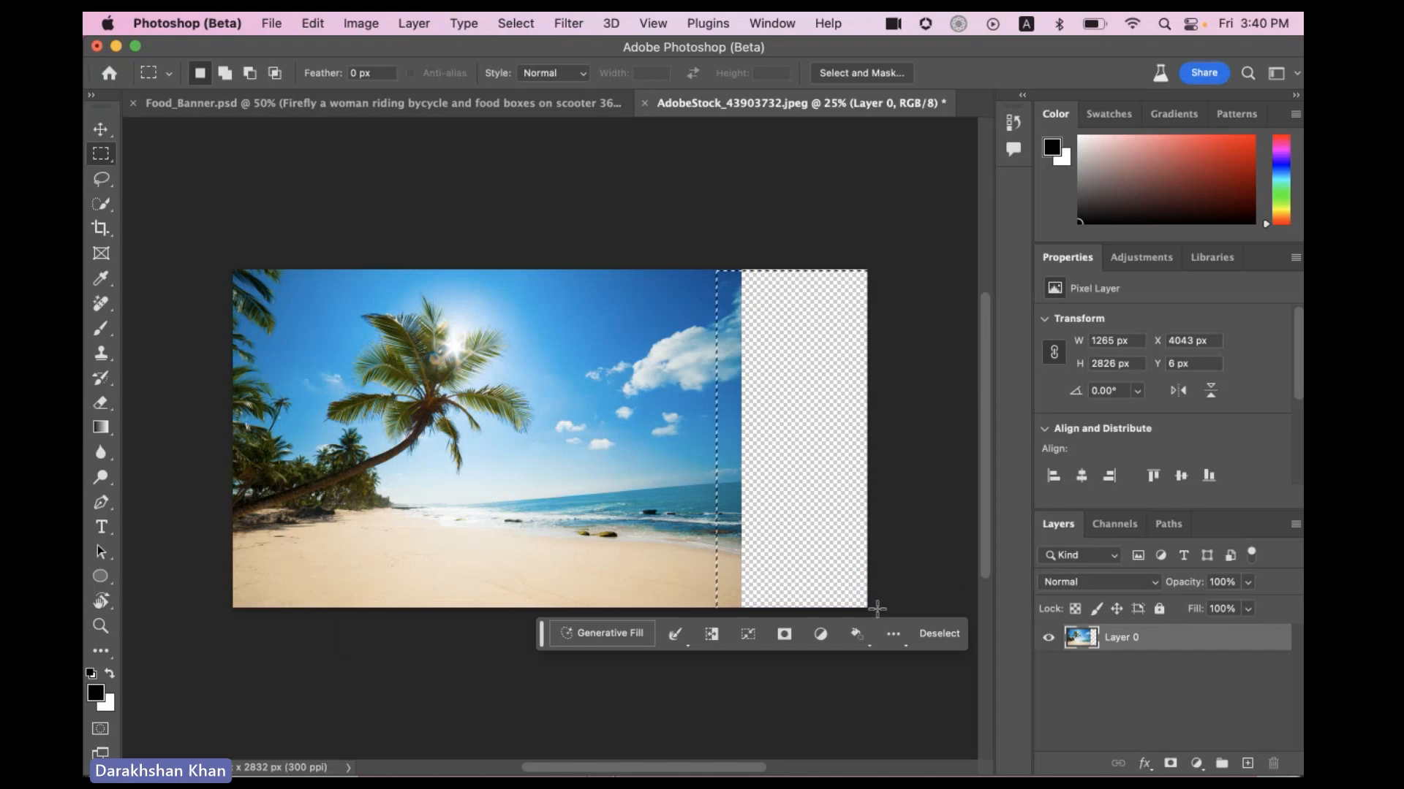
click(589, 636)
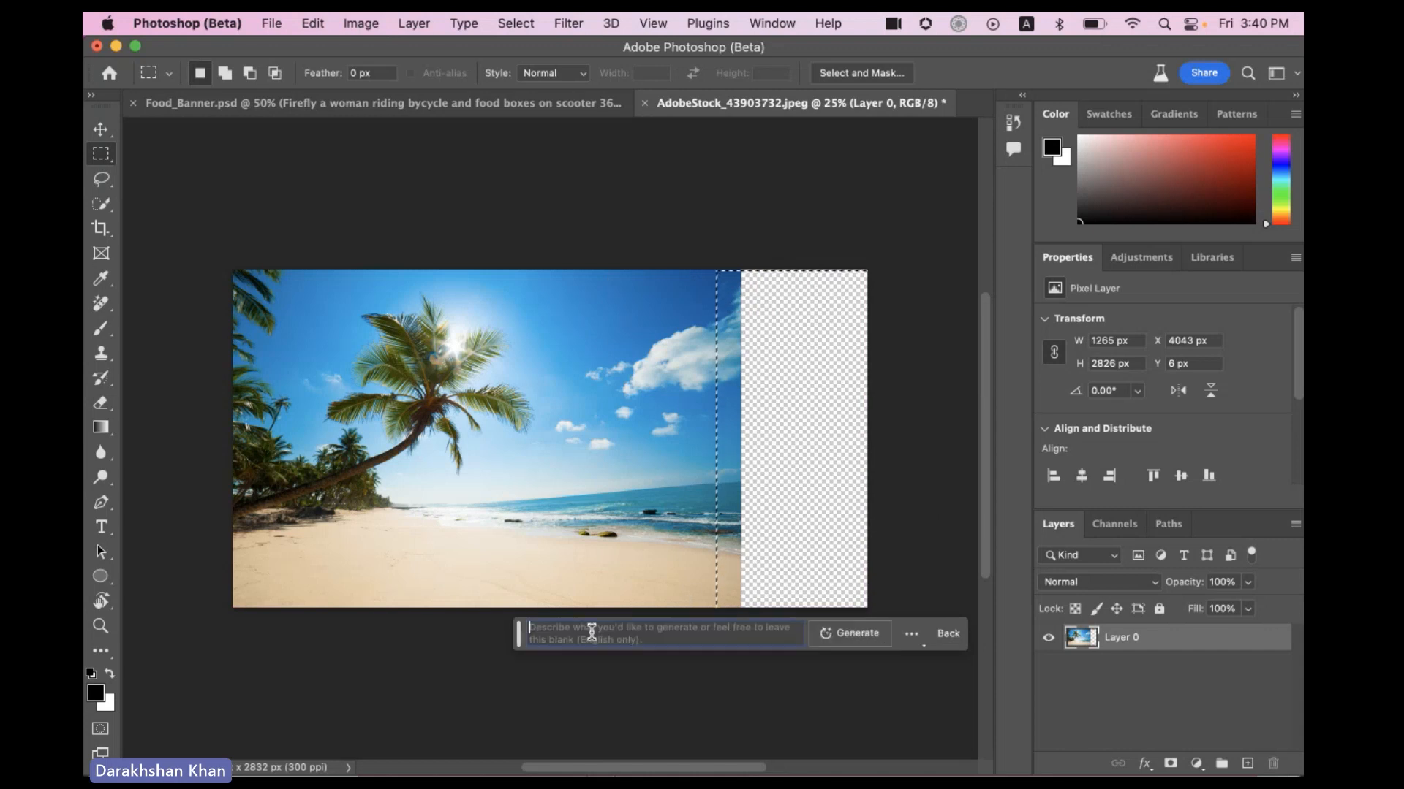
click(854, 636)
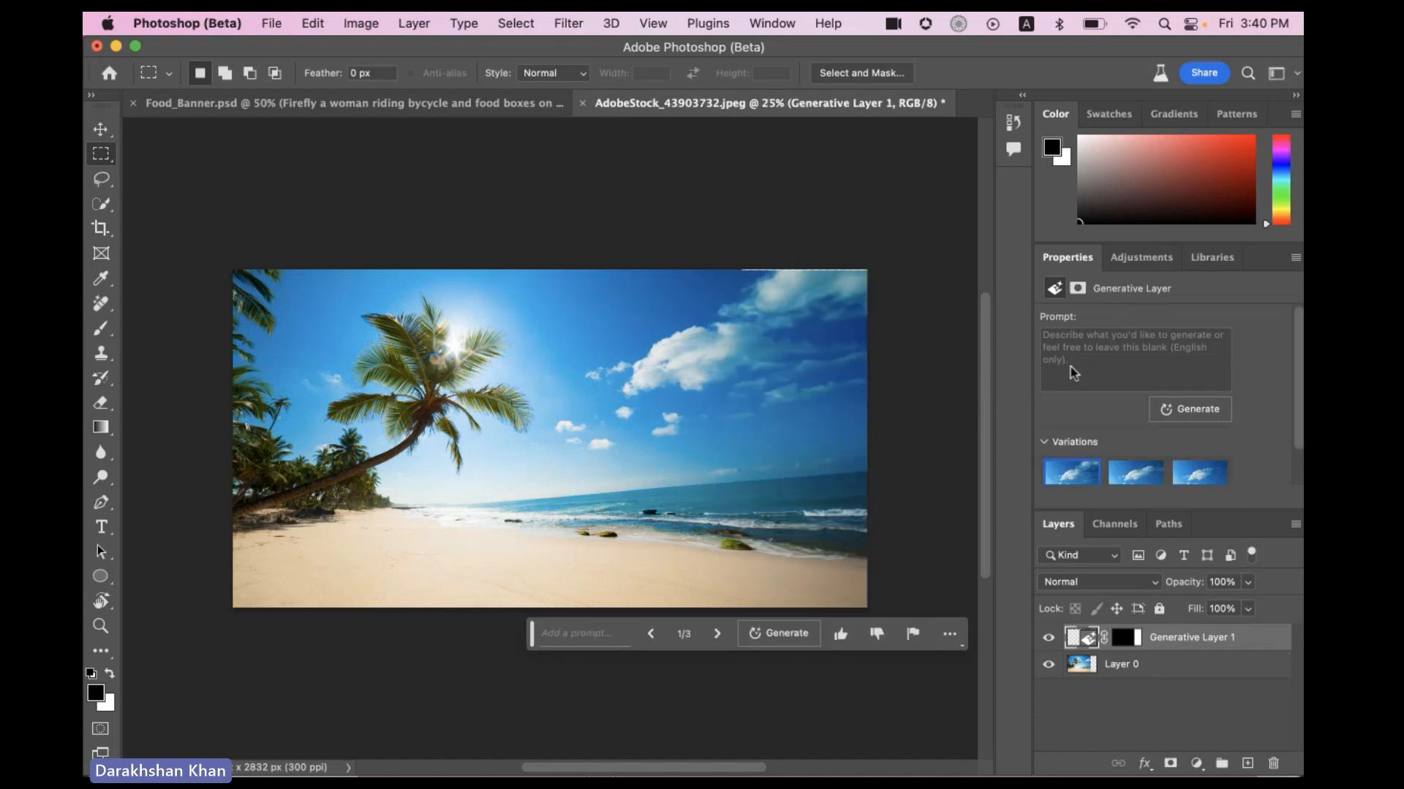
Examine the generated extension up close, and hide and reshow the generative layer to compare it with the original
key(super+plus)
drag(846, 308, 805, 292)
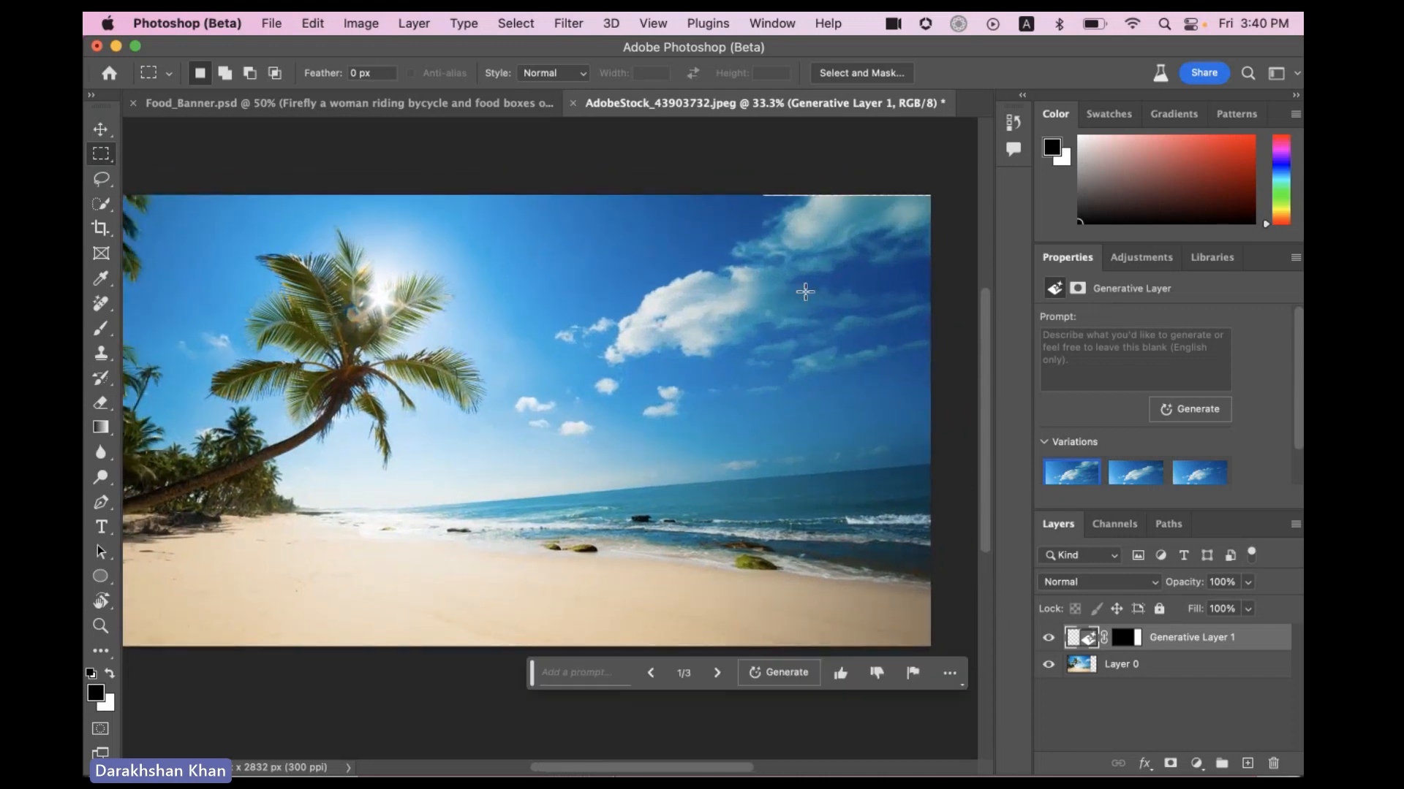
key(super+minus)
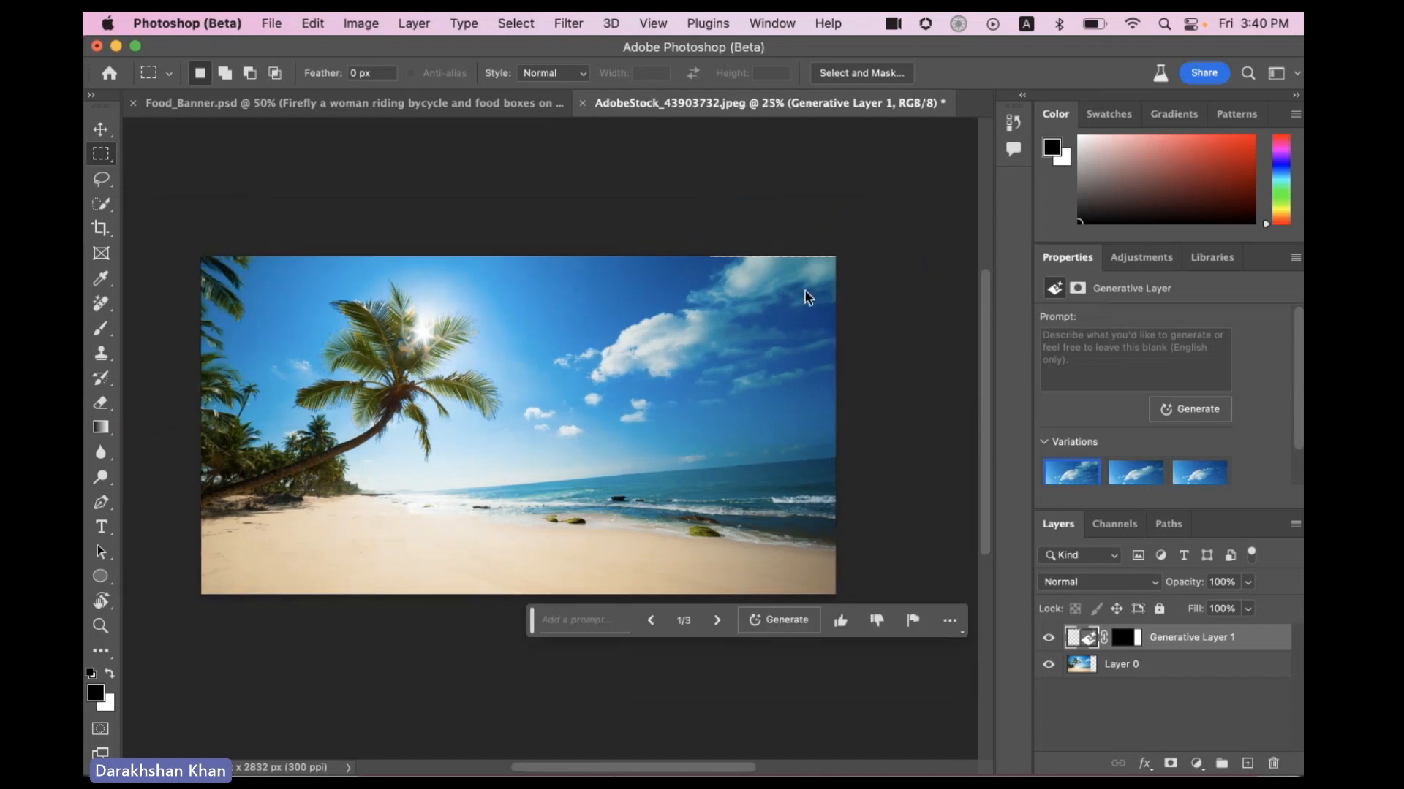
click(1050, 639)
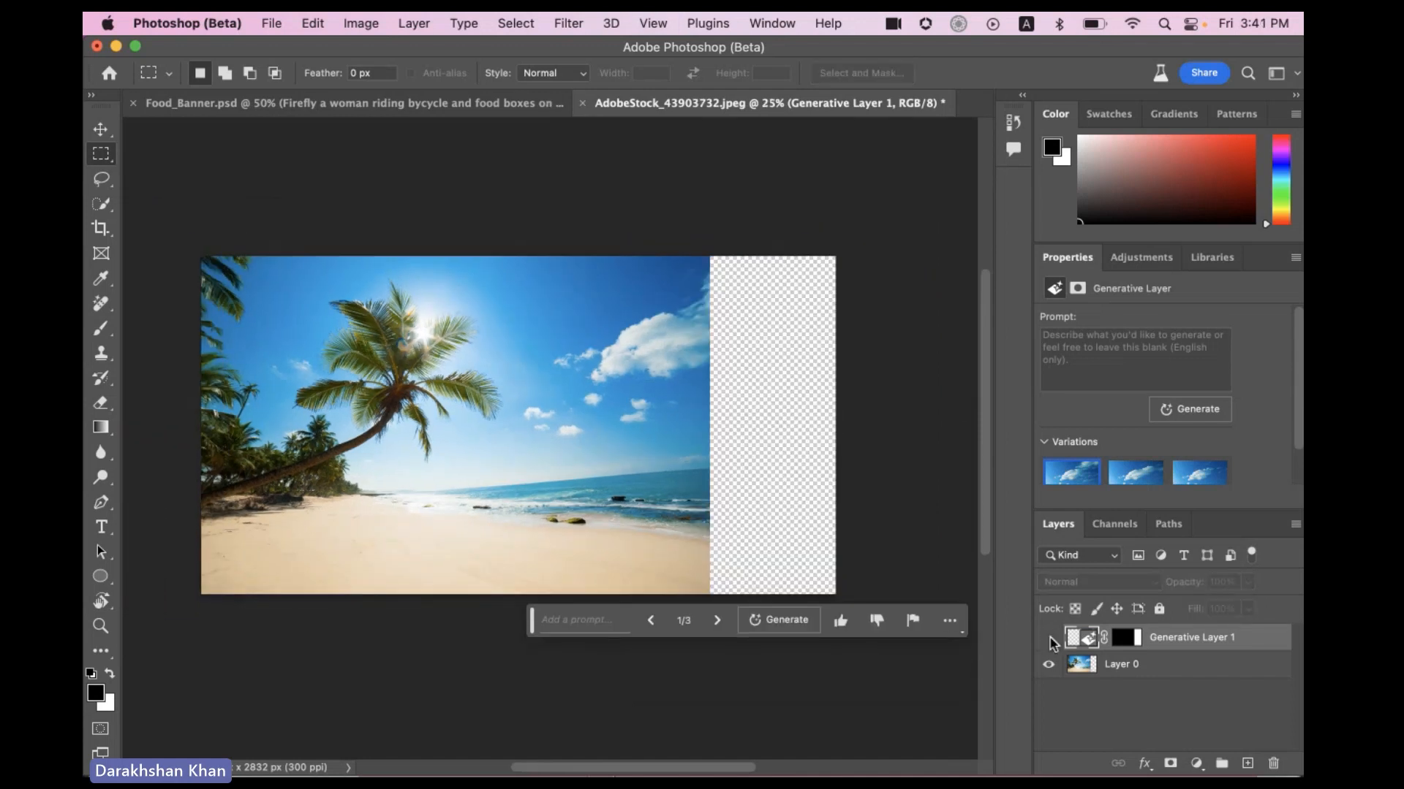
click(1048, 641)
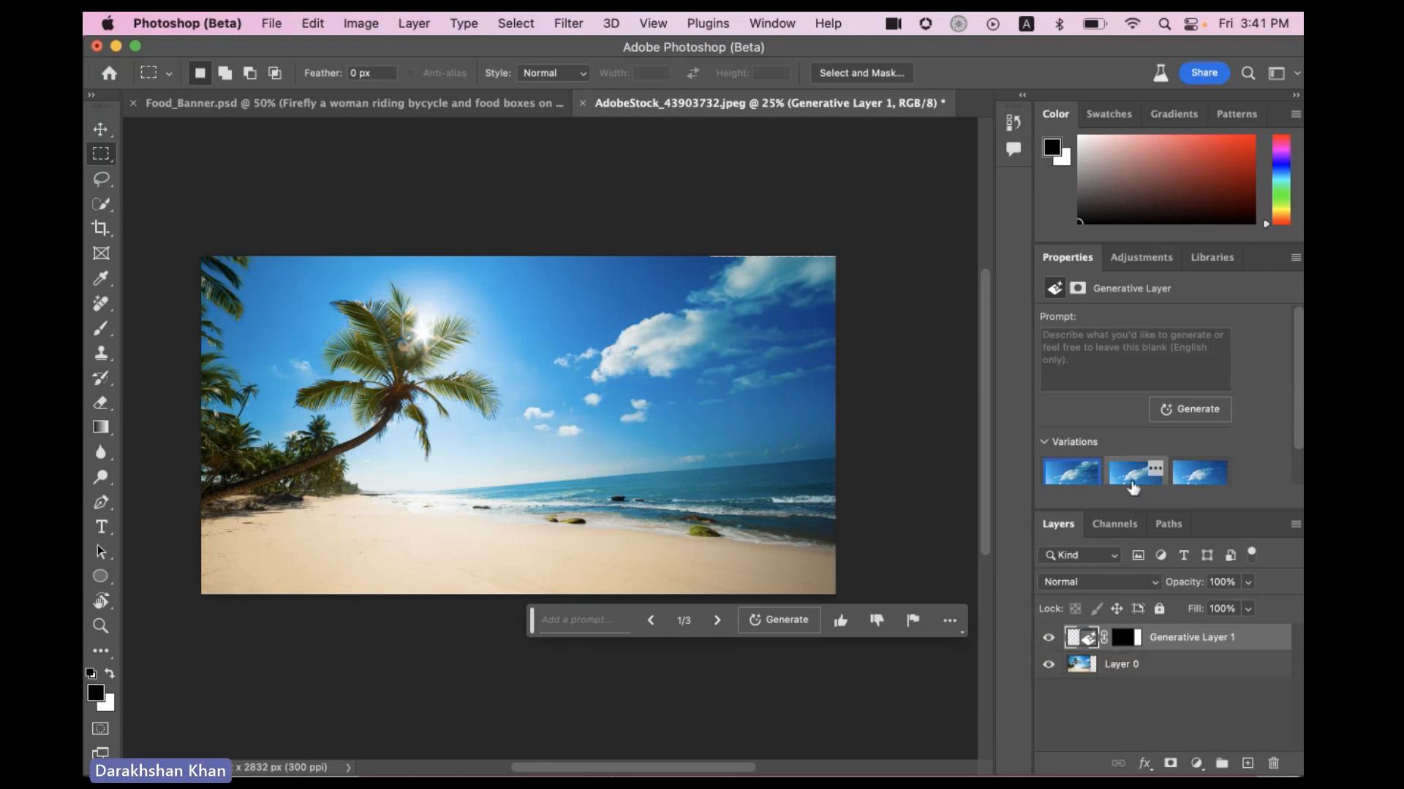
Compare the generated variations of the beach extension and return to the first one
scroll(1109, 442, down, 1)
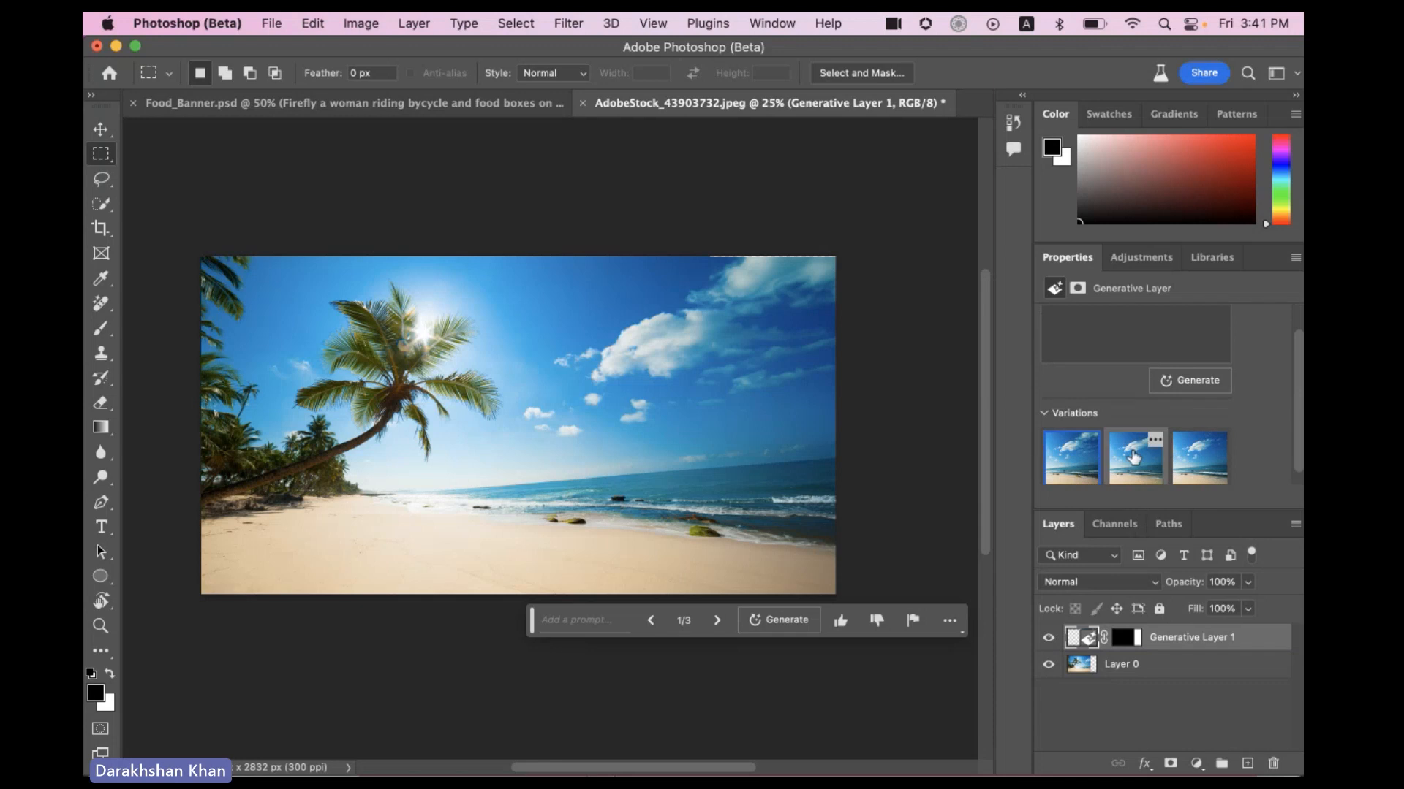
click(1133, 458)
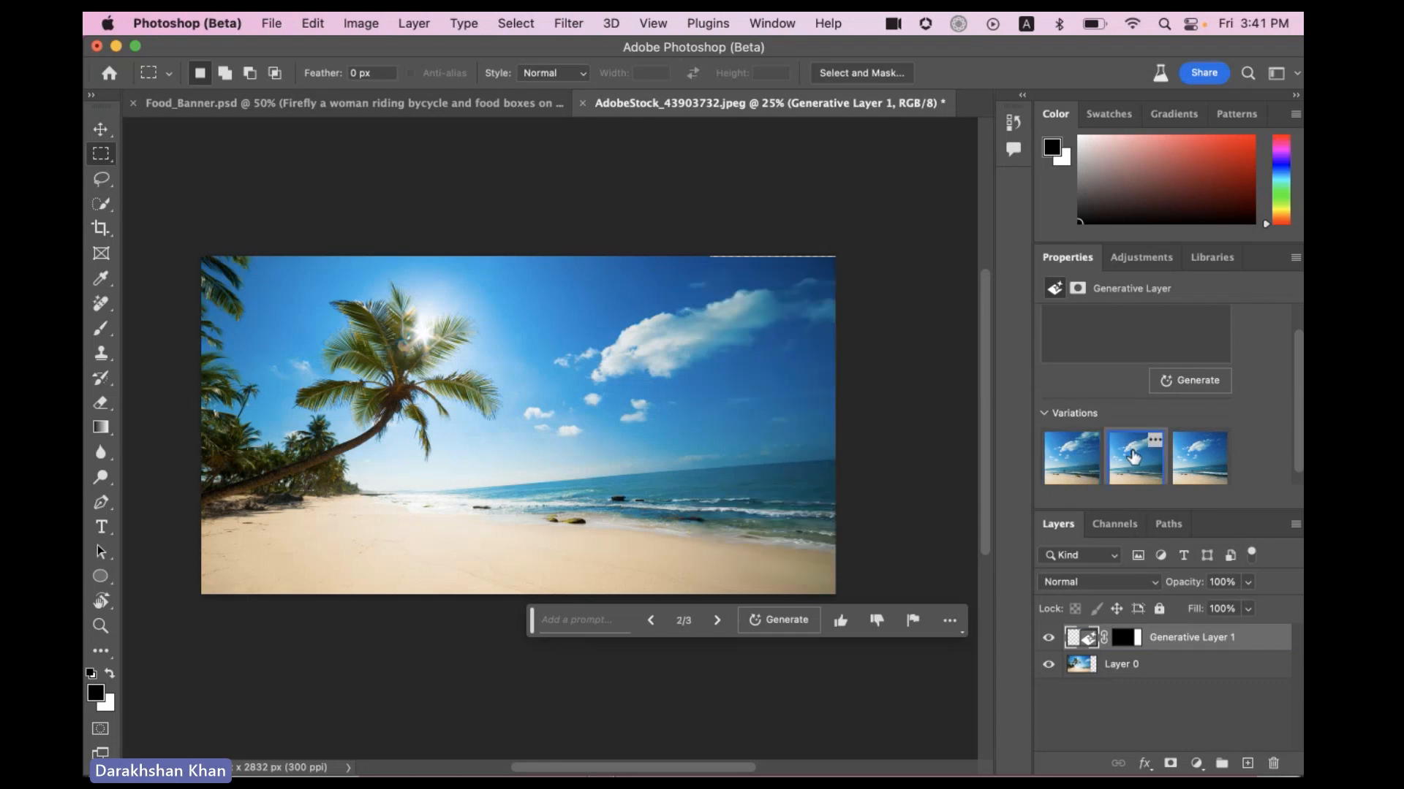
click(1194, 463)
click(1135, 468)
click(1084, 471)
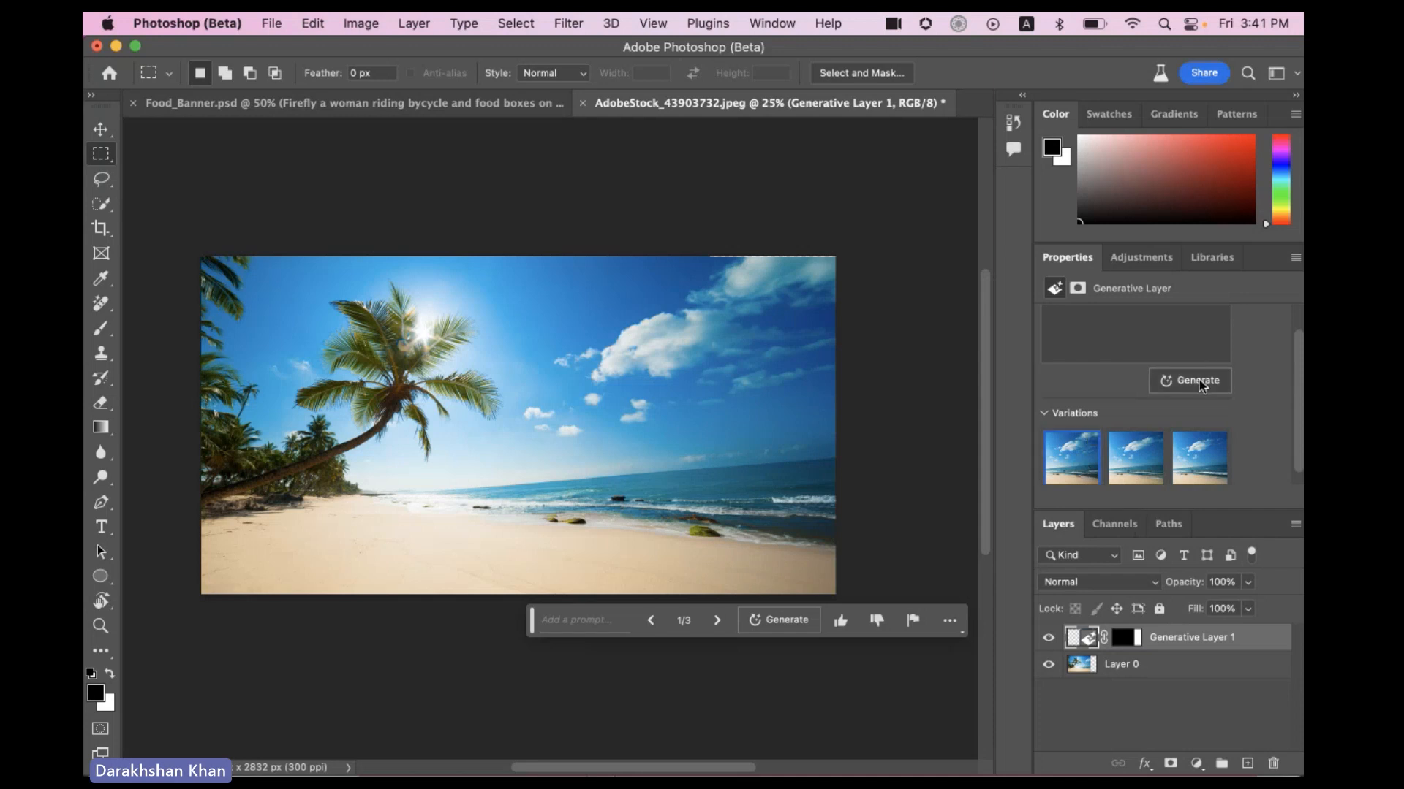
click(1119, 379)
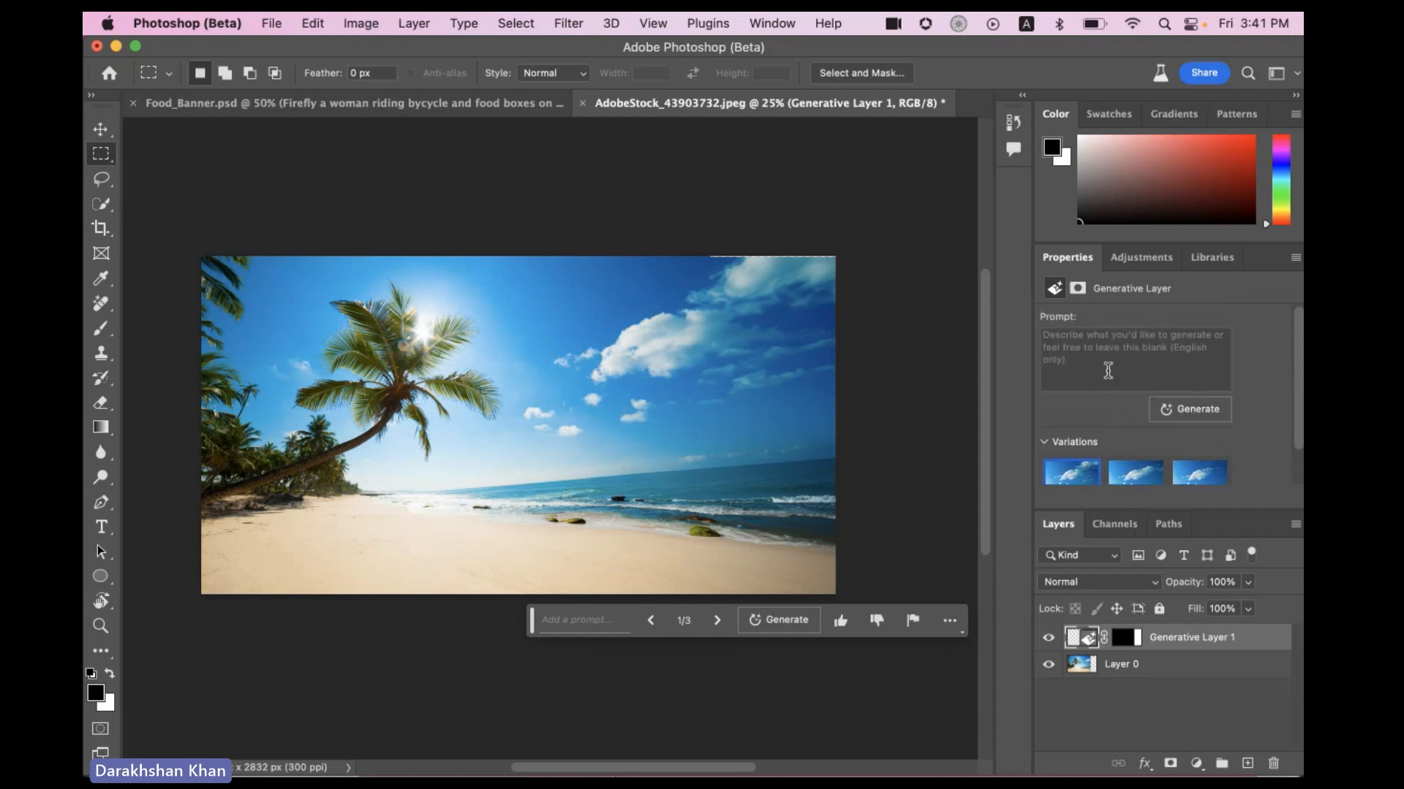
Generate another set of variations for the beach extension, compare the new ones, and choose the third
click(1197, 421)
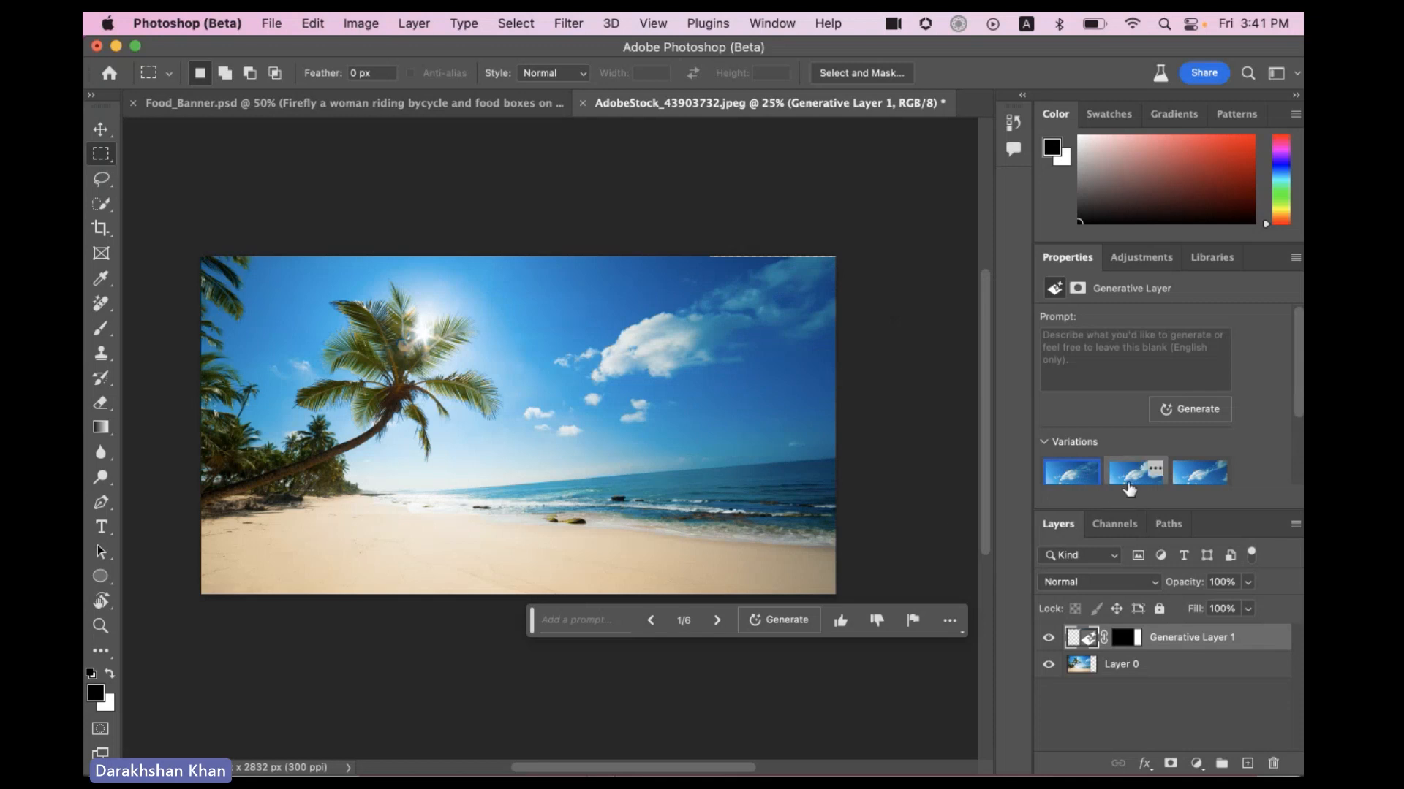
click(1135, 473)
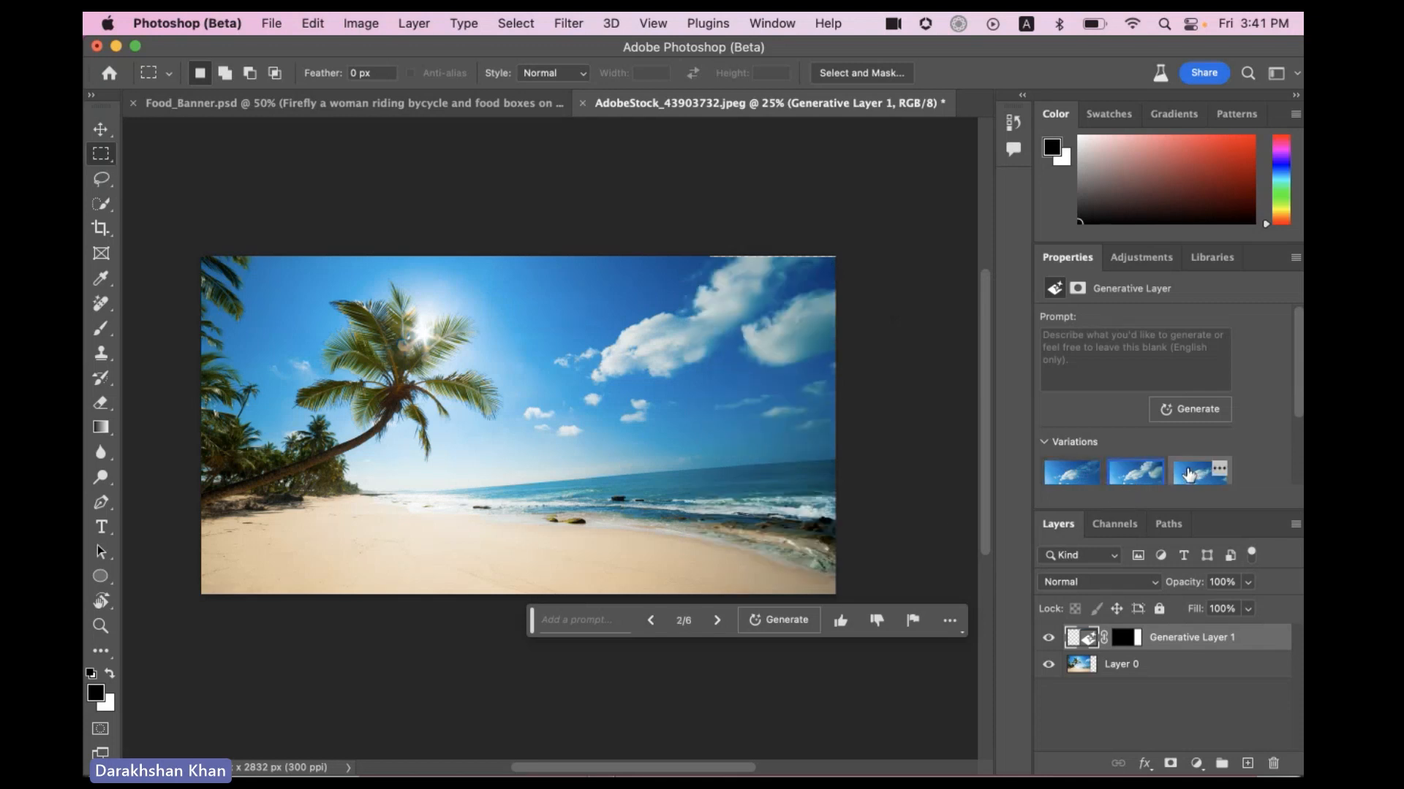
click(1188, 474)
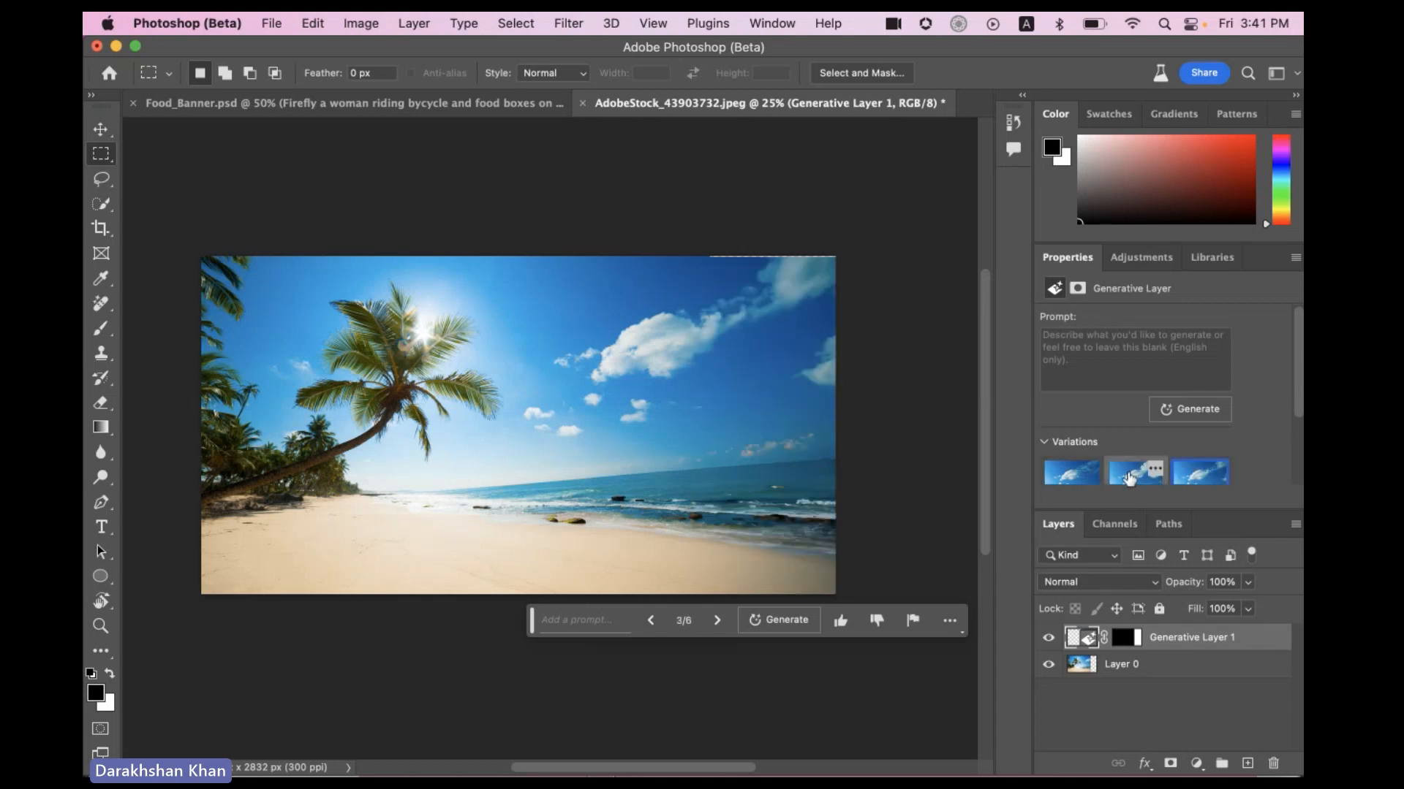
click(1135, 472)
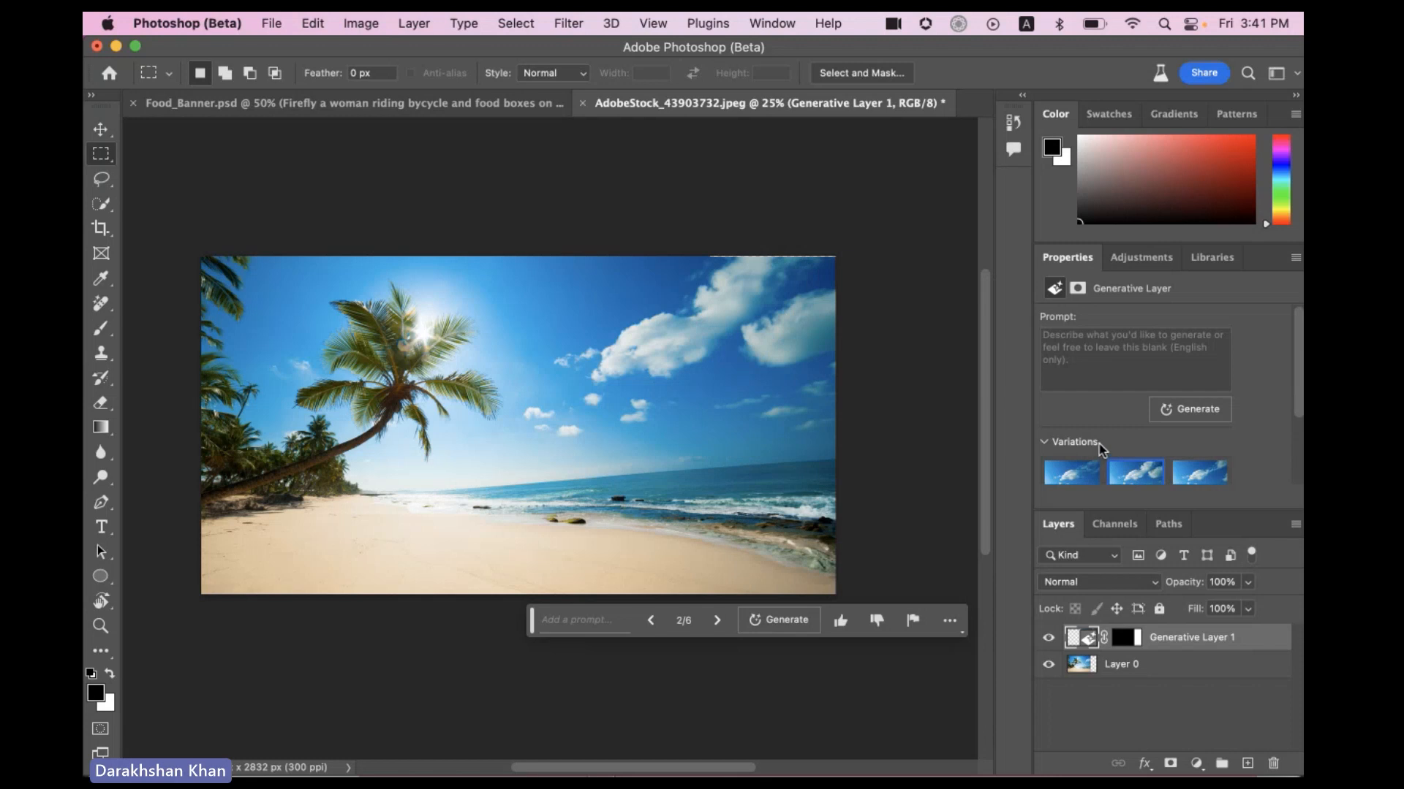
click(1215, 468)
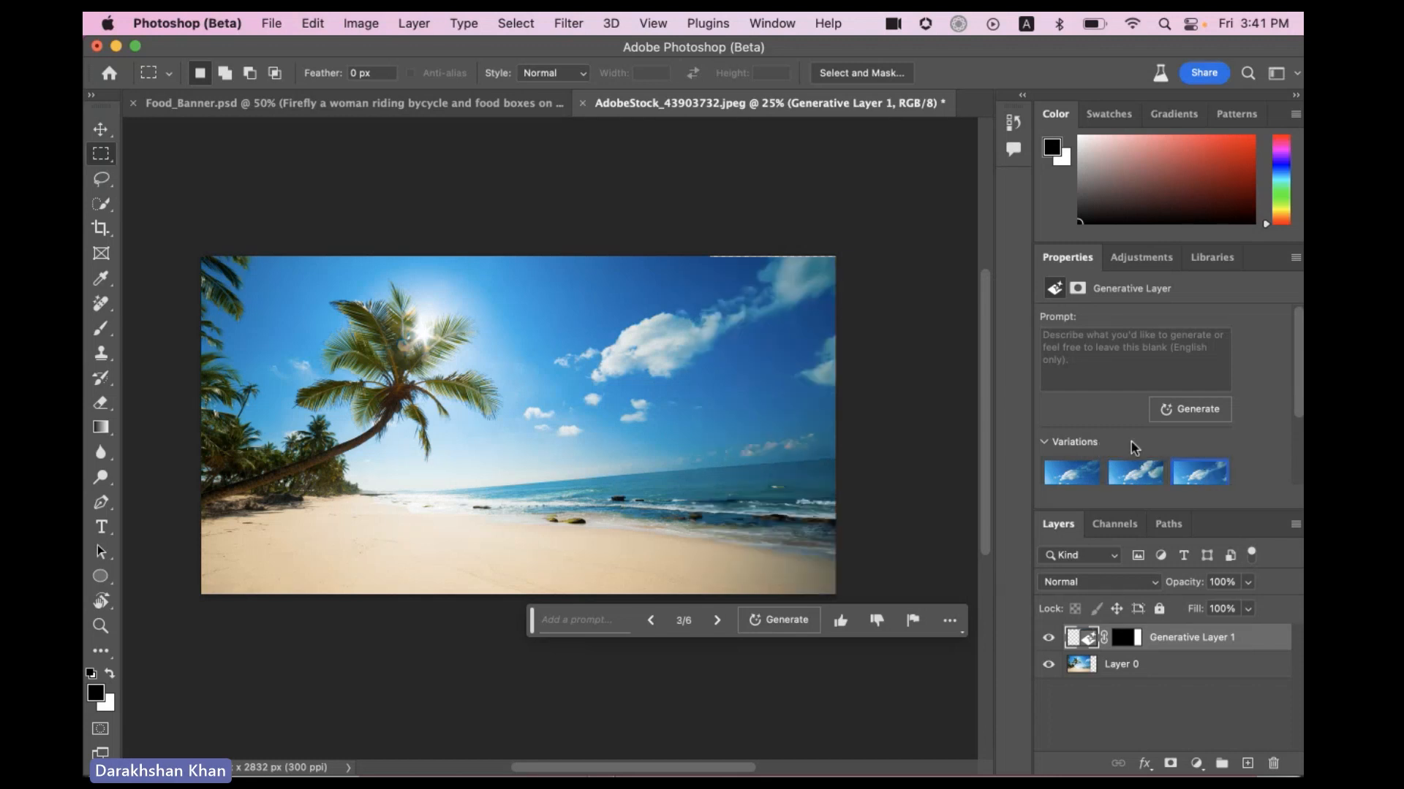
Crop the unfilled sliver off the photo's top edge, reducing the height to 2752 px, and move the contextual task bar below the image
click(101, 229)
drag(841, 258, 843, 267)
click(1084, 73)
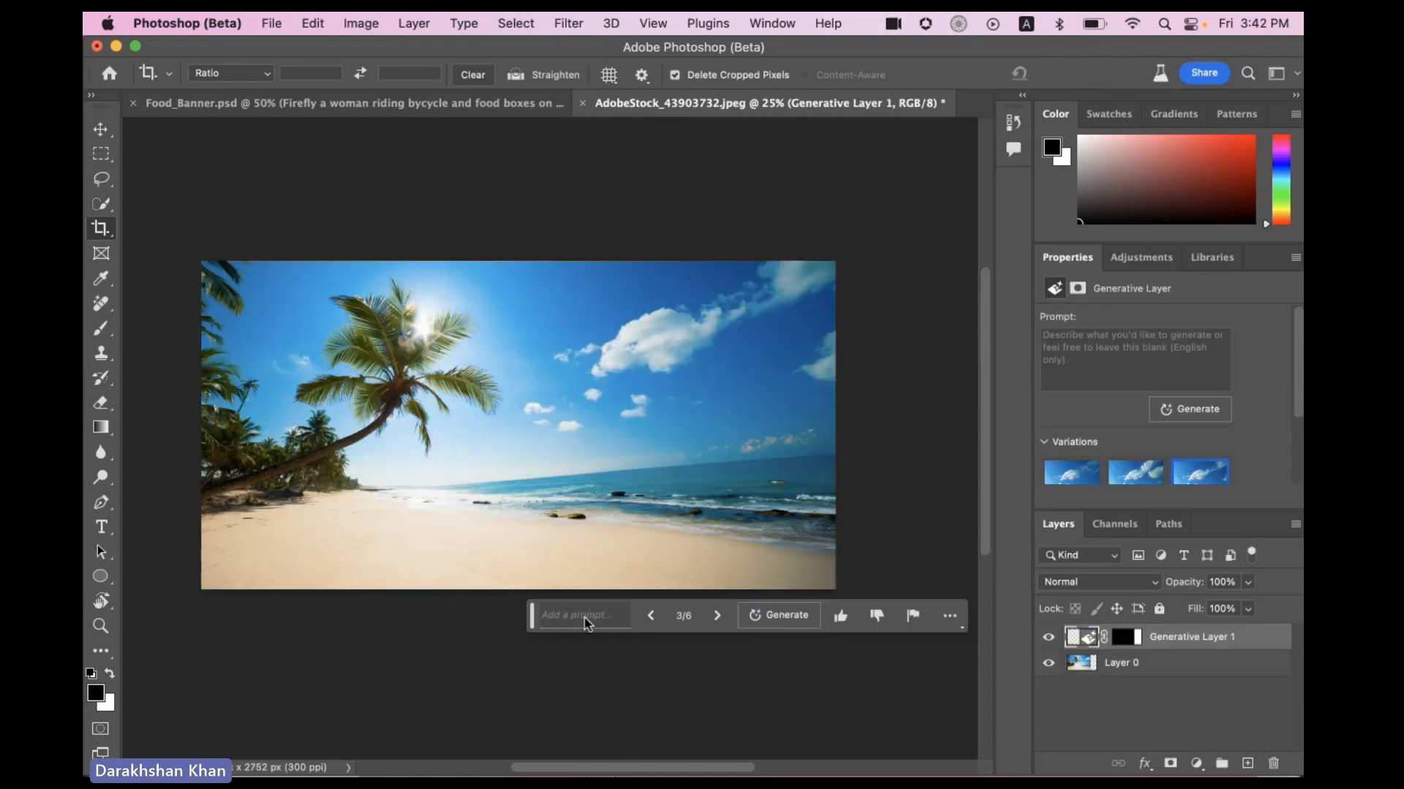
drag(531, 615, 447, 675)
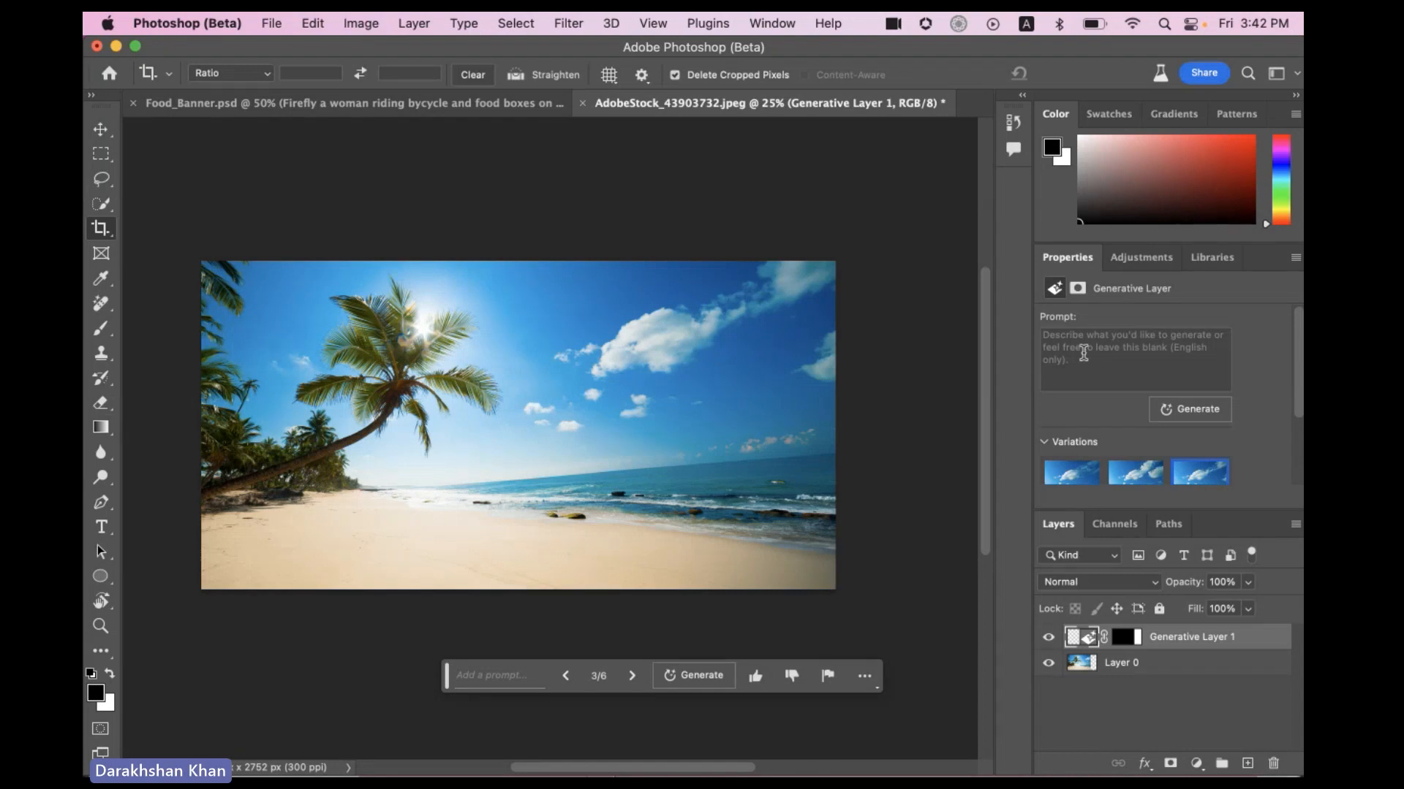
Target Layer 0 and make a rectangular selection of about 1514 × 849 px over the sea horizon and the sky above it
key(super+equal)
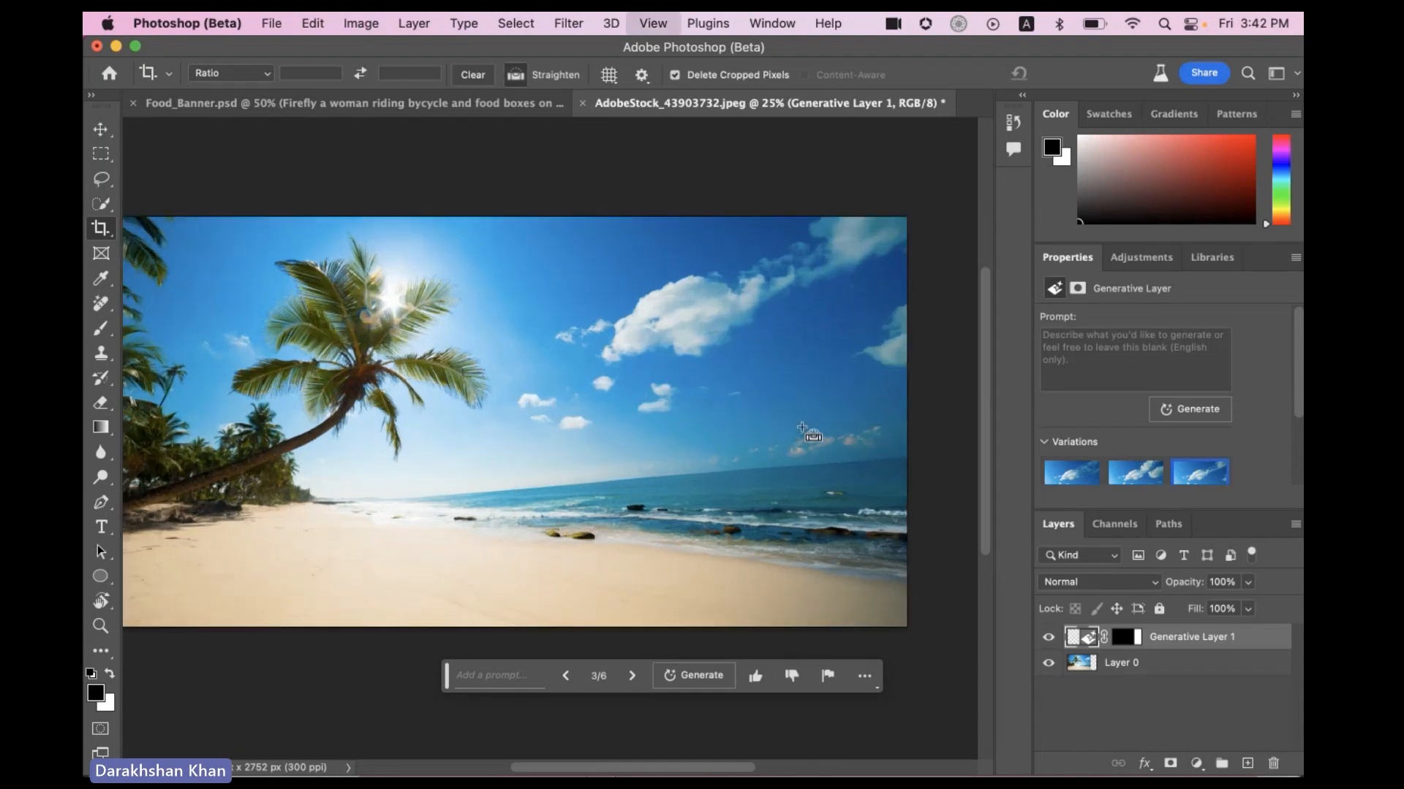
click(1162, 673)
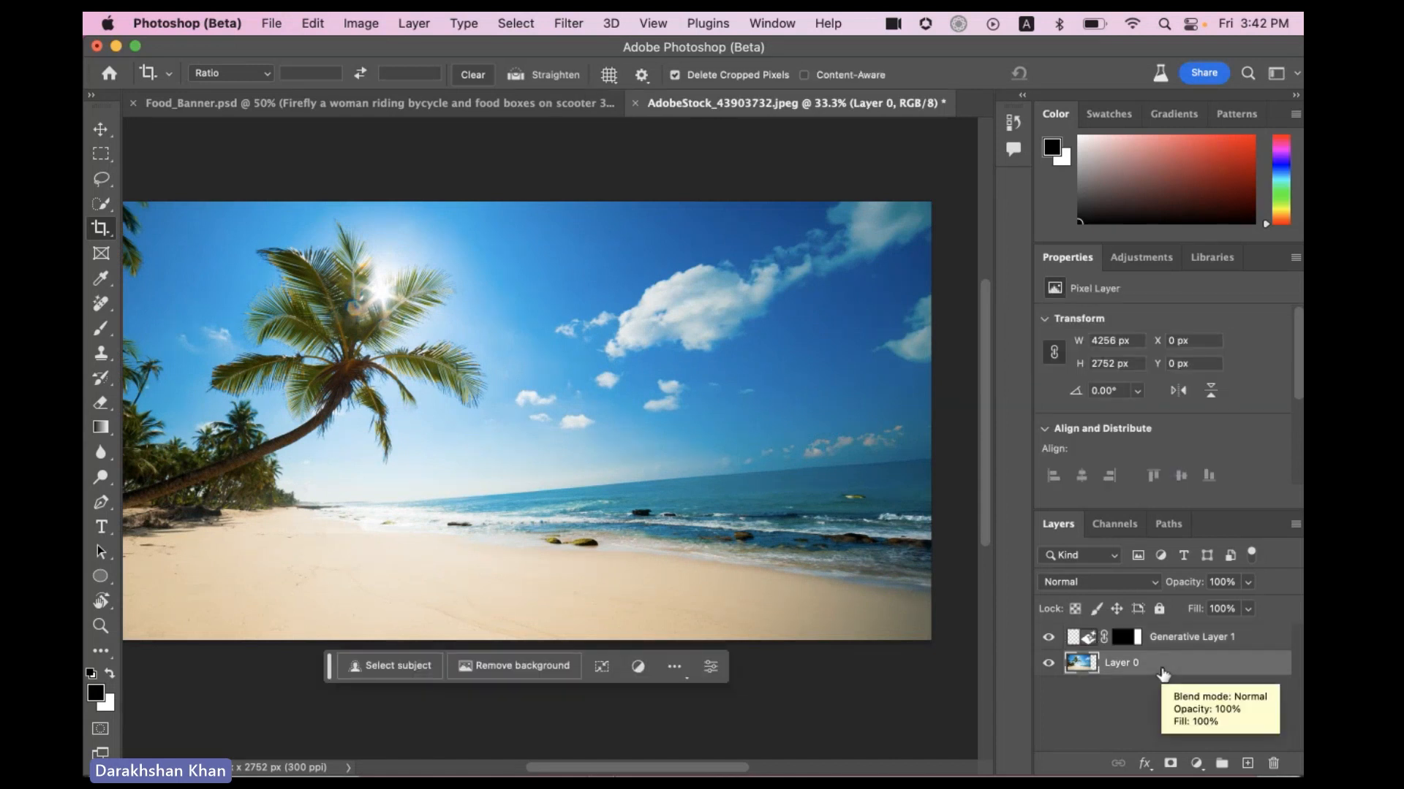
click(113, 179)
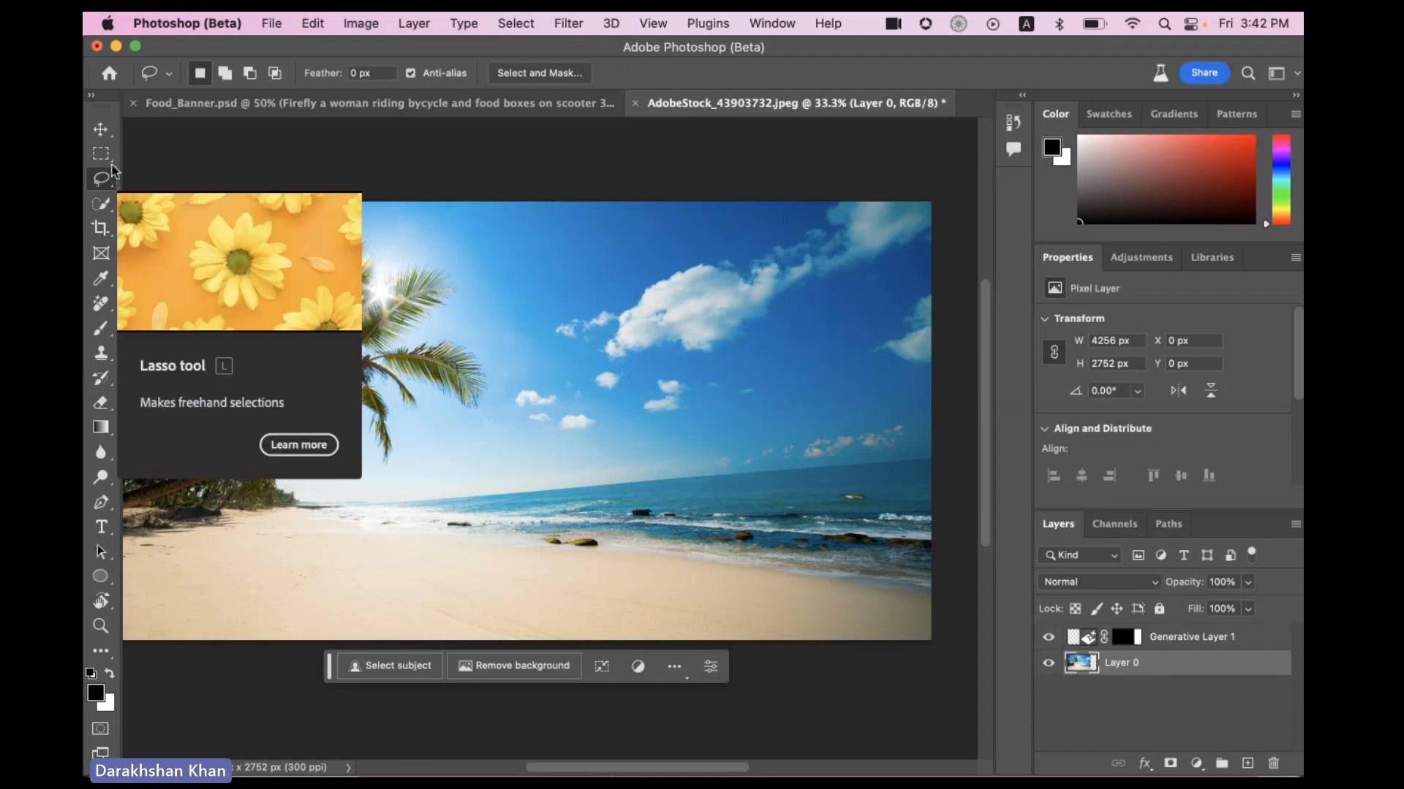
click(110, 161)
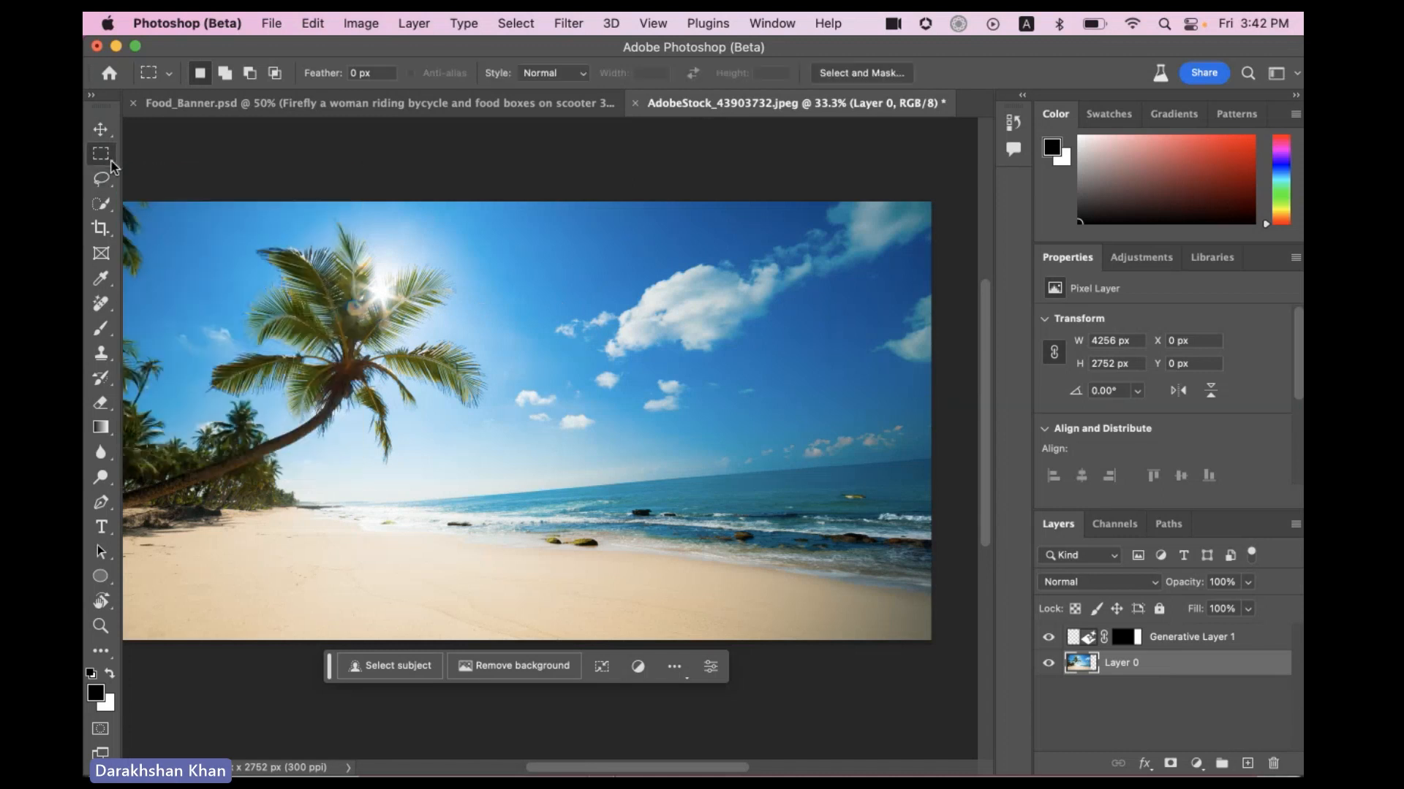
click(594, 375)
drag(711, 455, 835, 508)
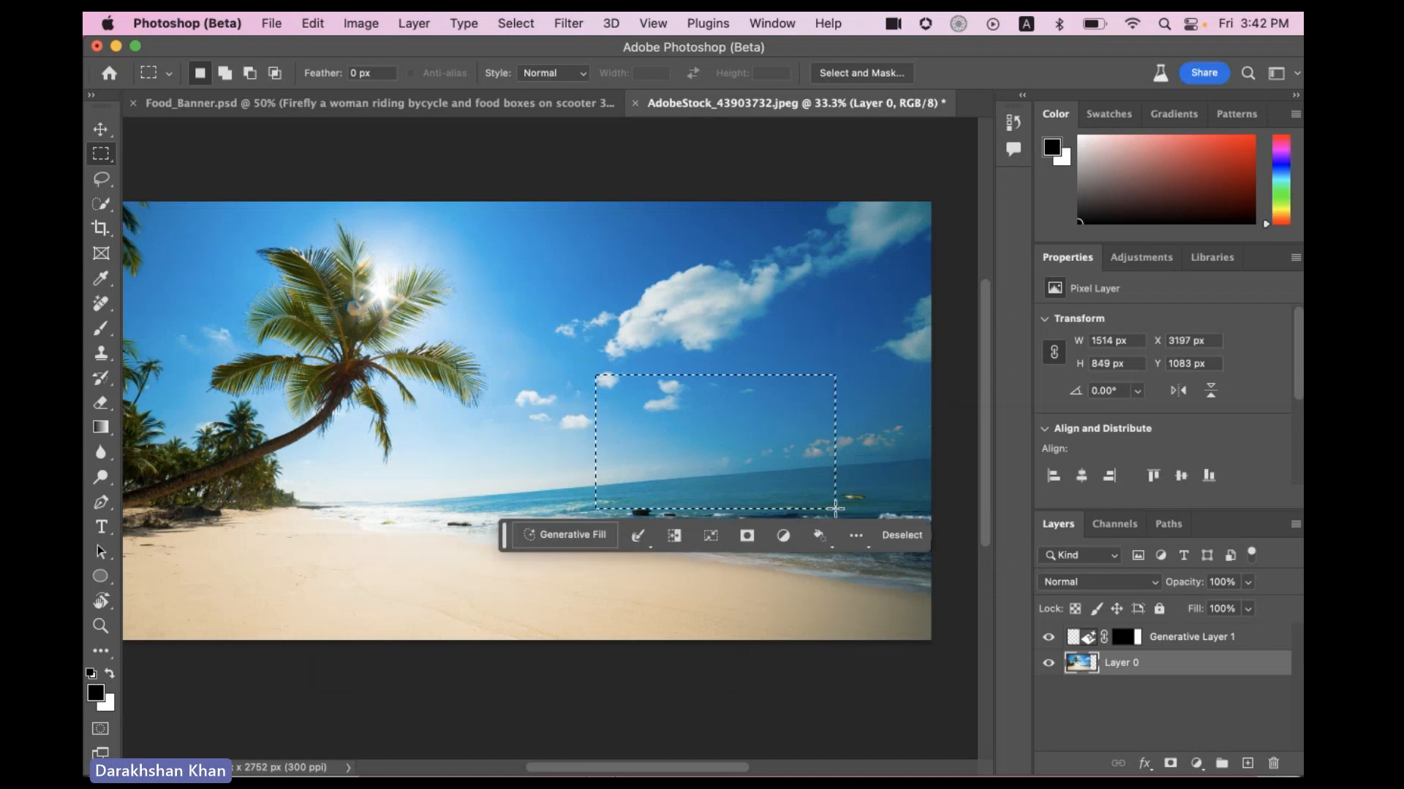
Run Generative Fill on the selected horizon area with the prompt "cruise" and choose the third variation
click(566, 535)
text(cruise)
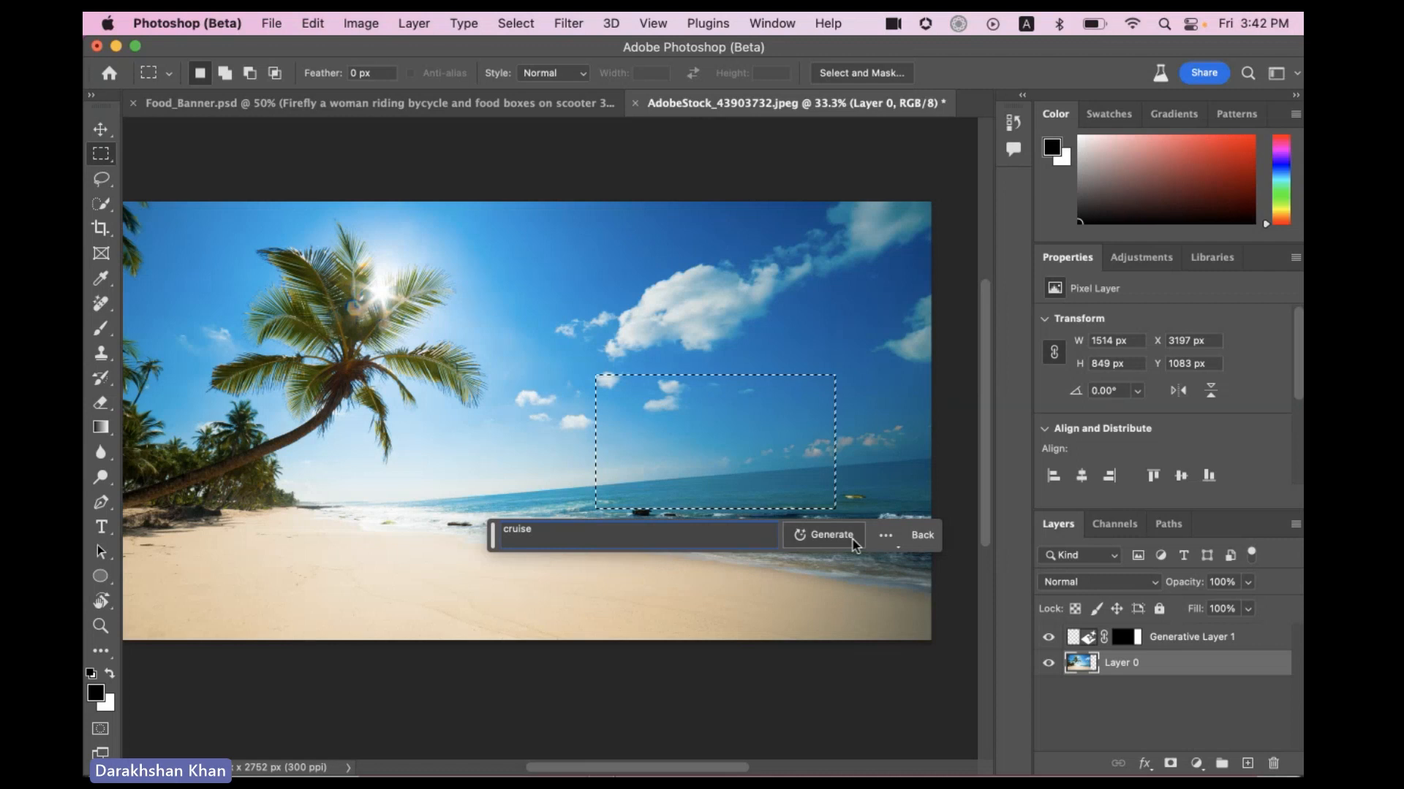
click(831, 536)
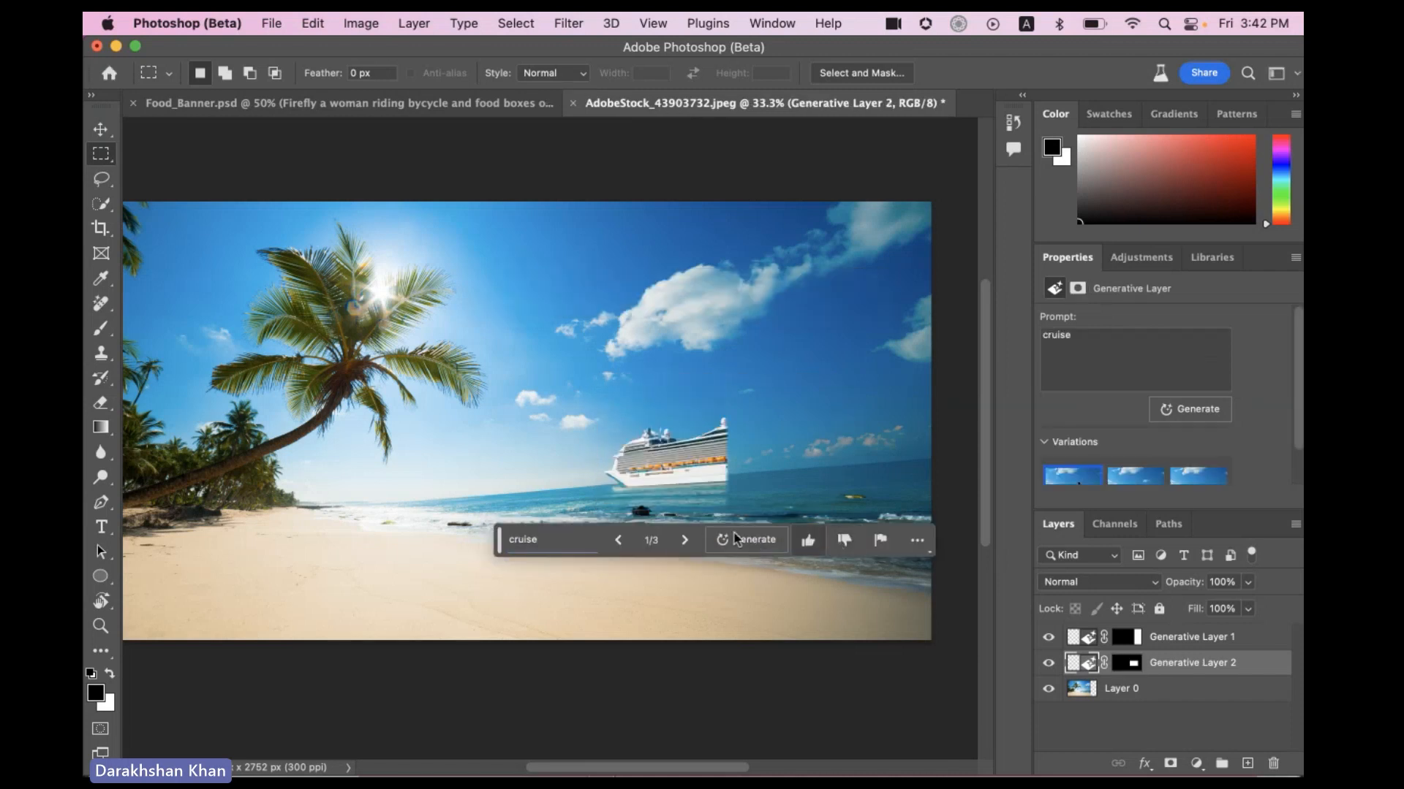
click(685, 540)
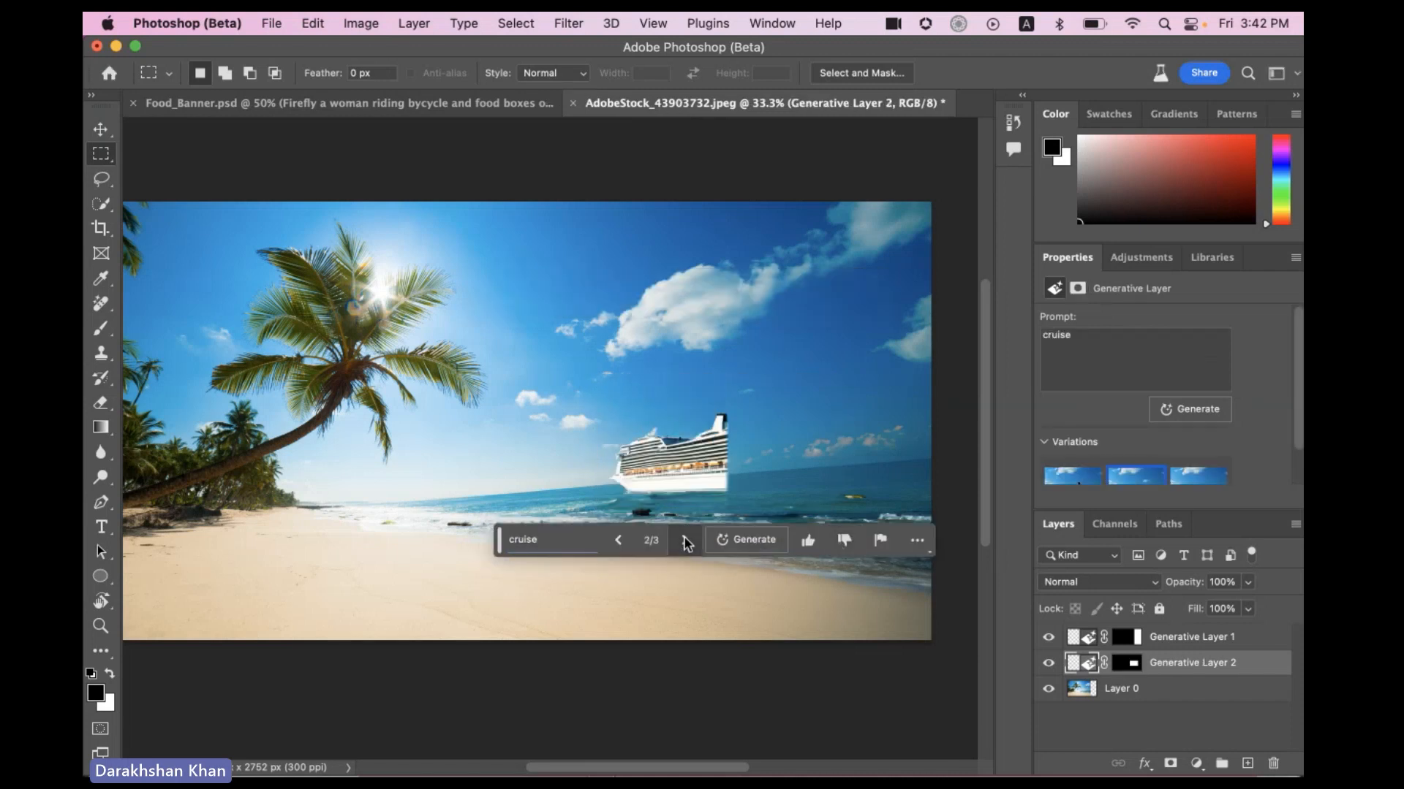
click(684, 540)
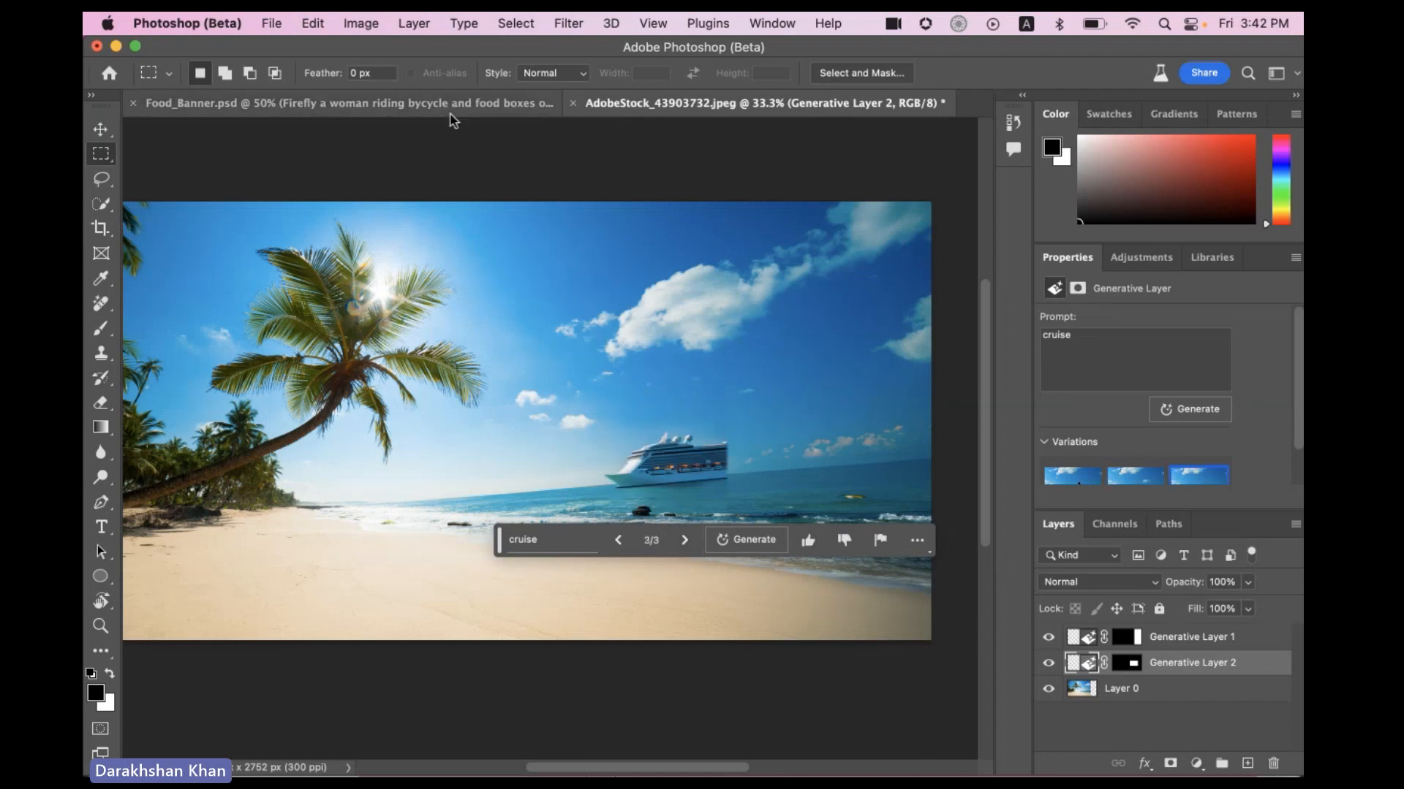
Open the recent file Cruise.psb and switch its cruise ship layer to the second variation
click(271, 22)
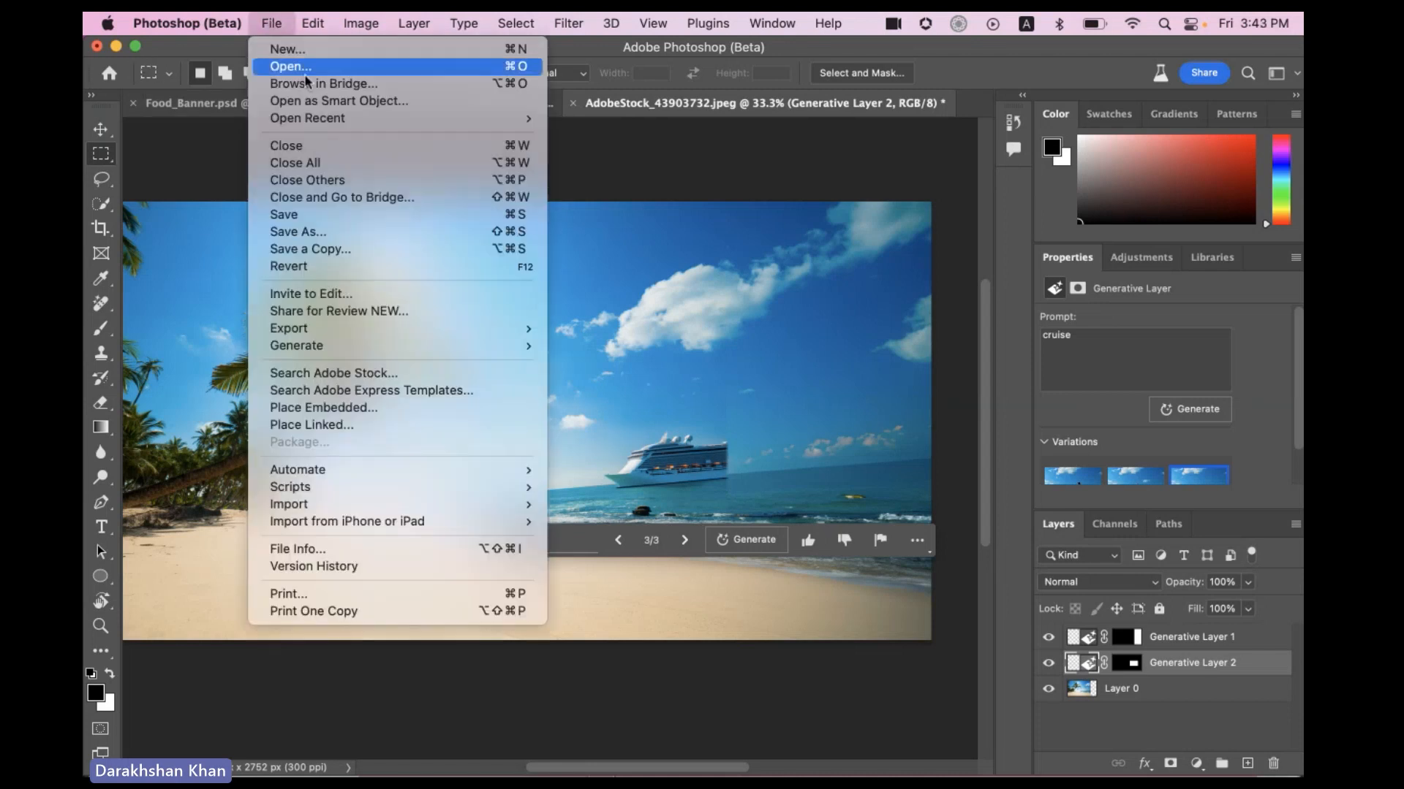
mouse_move(373, 119)
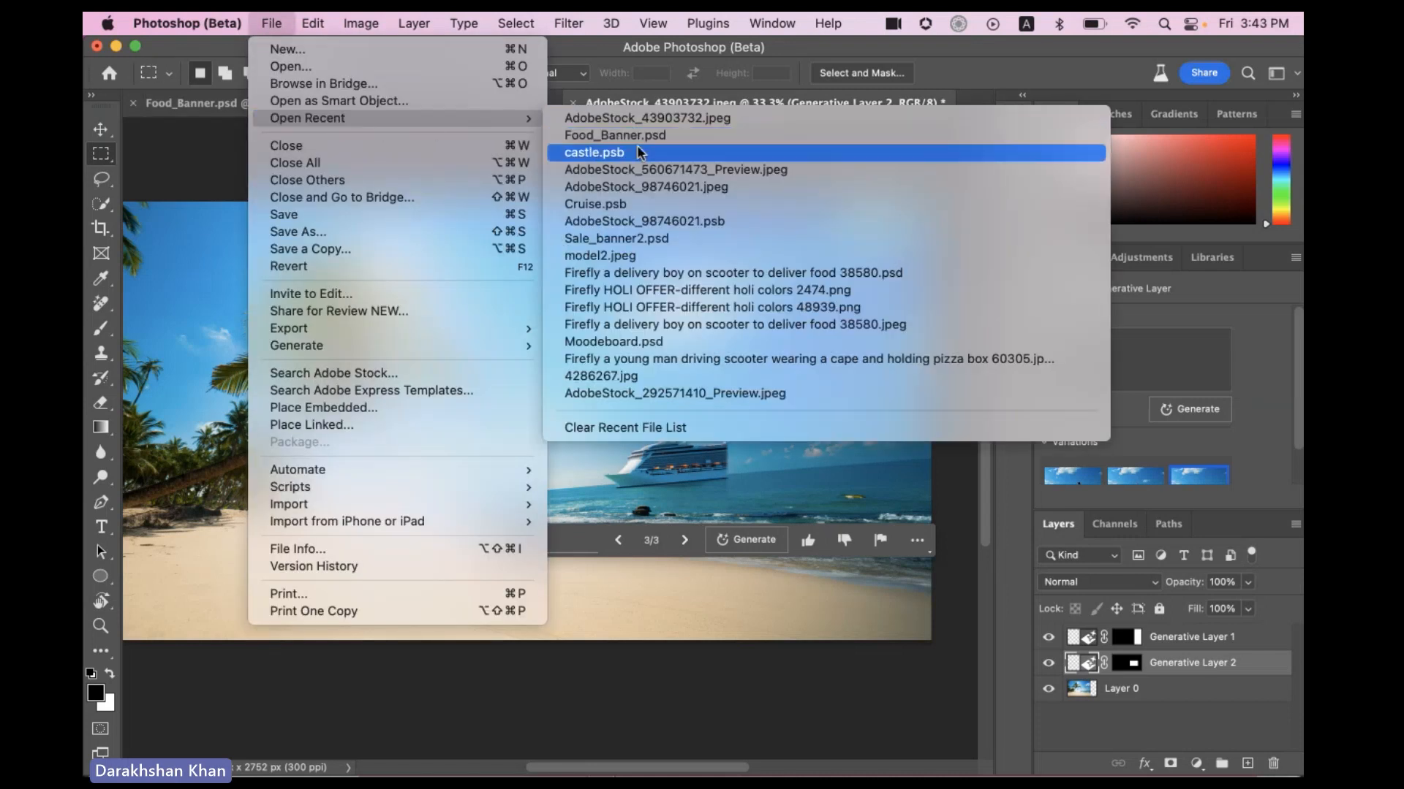
click(643, 204)
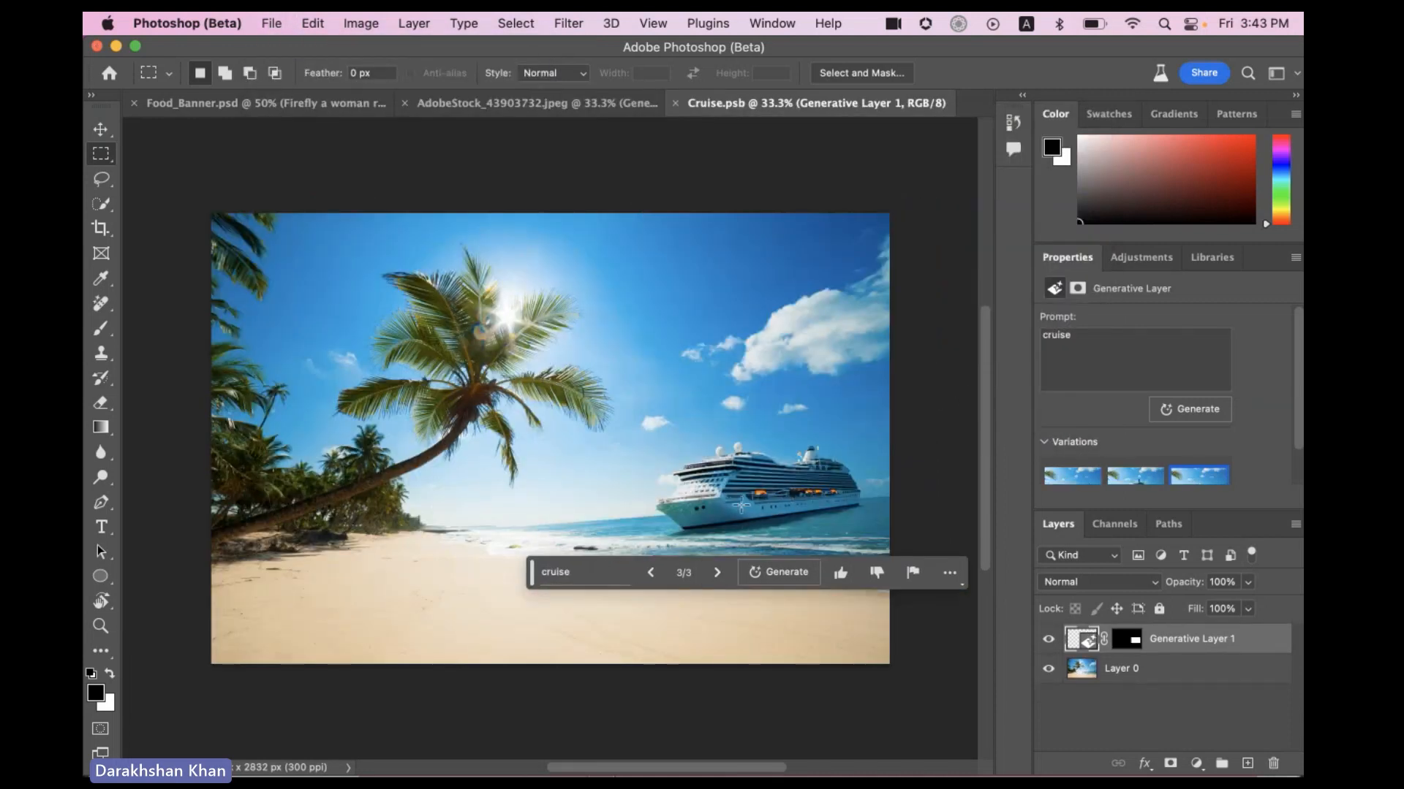
click(716, 574)
click(719, 574)
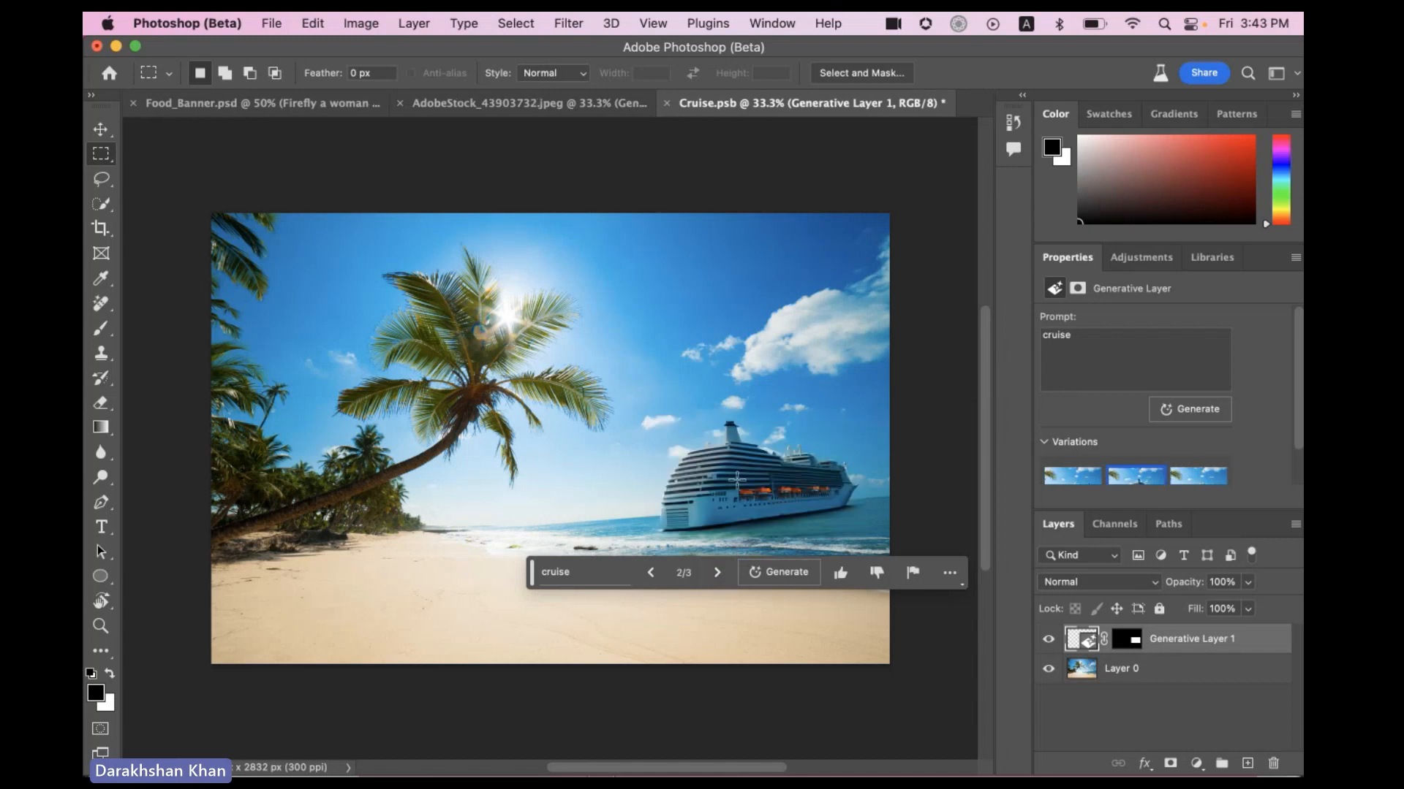
Target Layer 0 in Cruise.psb and extend the canvas past the photo's right edge with the Crop tool
click(1189, 680)
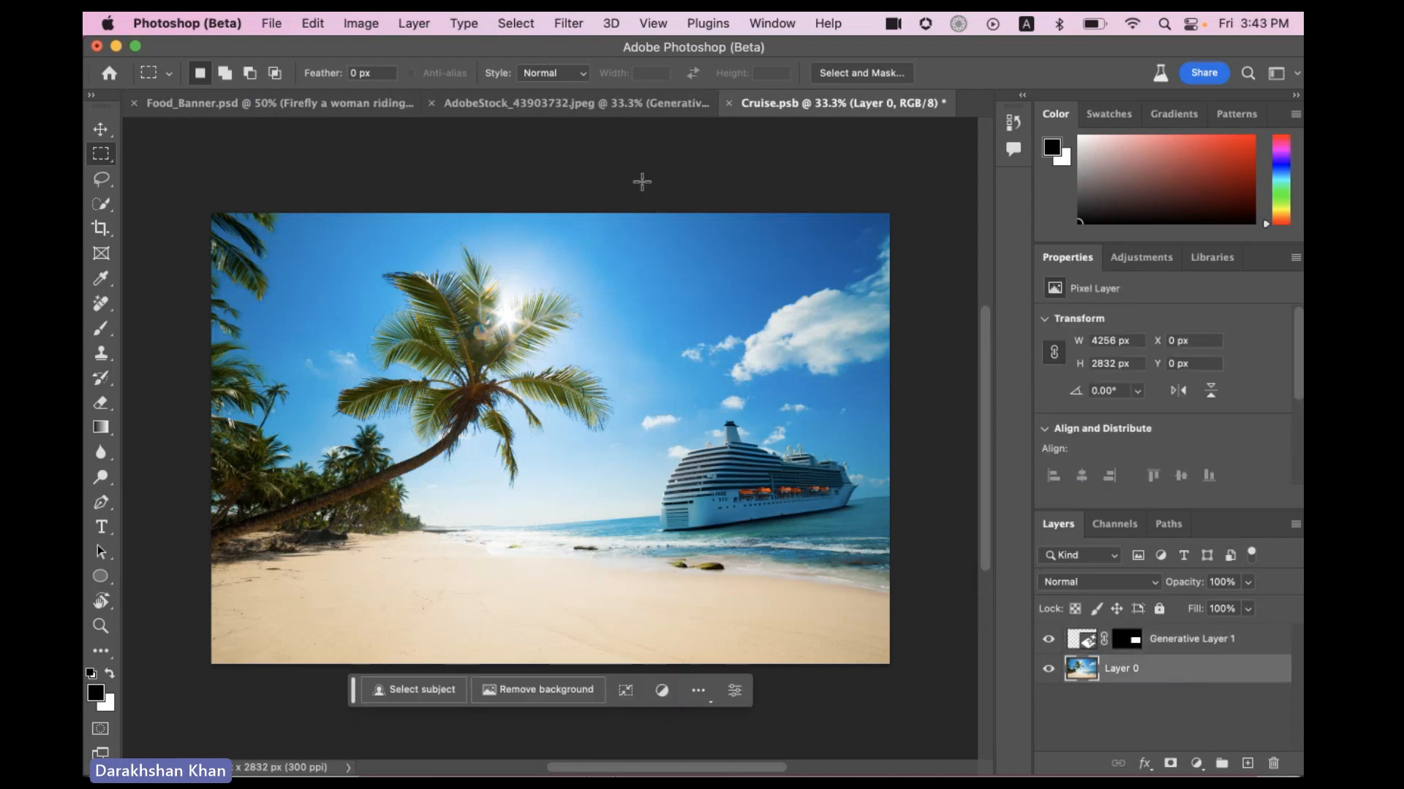
scroll(486, 282, right, 3)
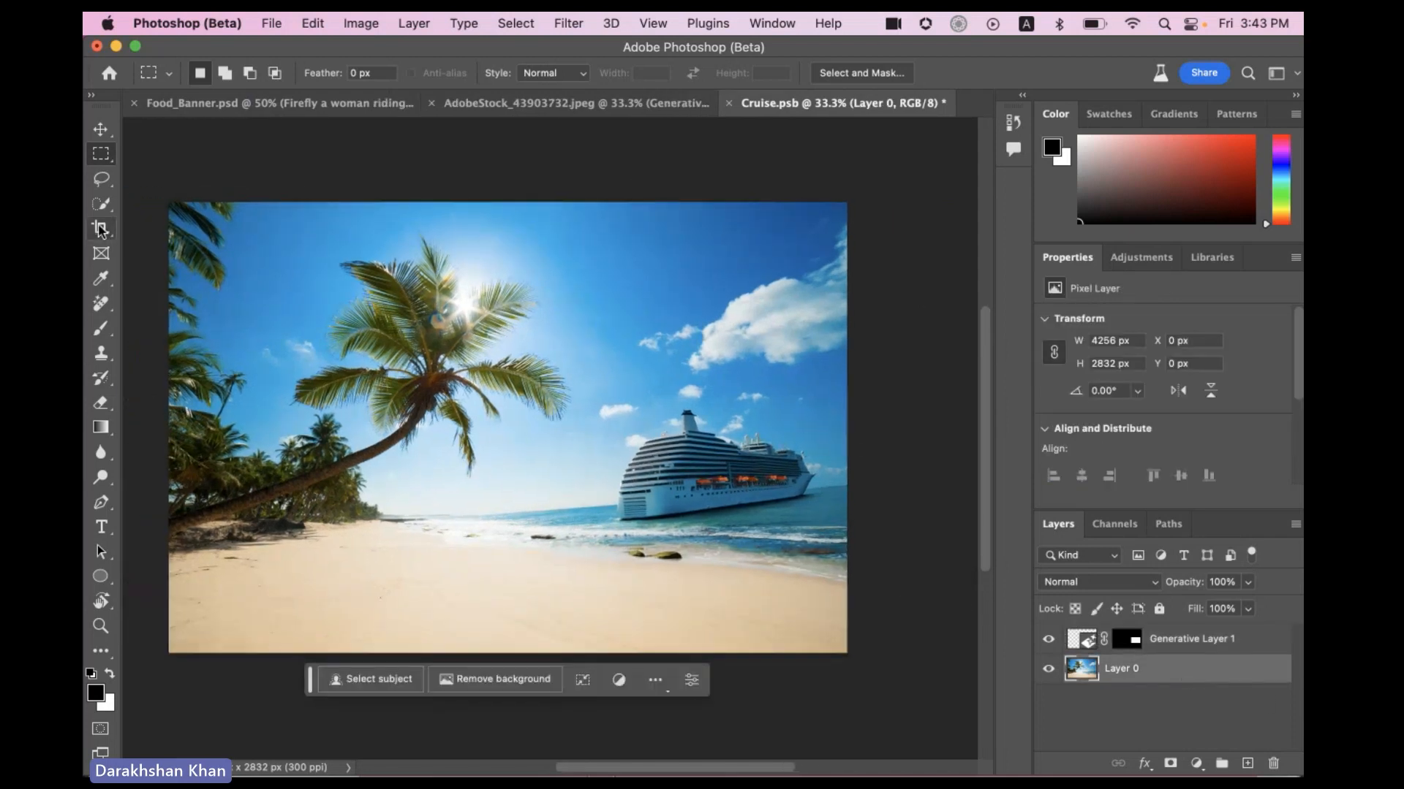
key(c)
drag(850, 424, 937, 421)
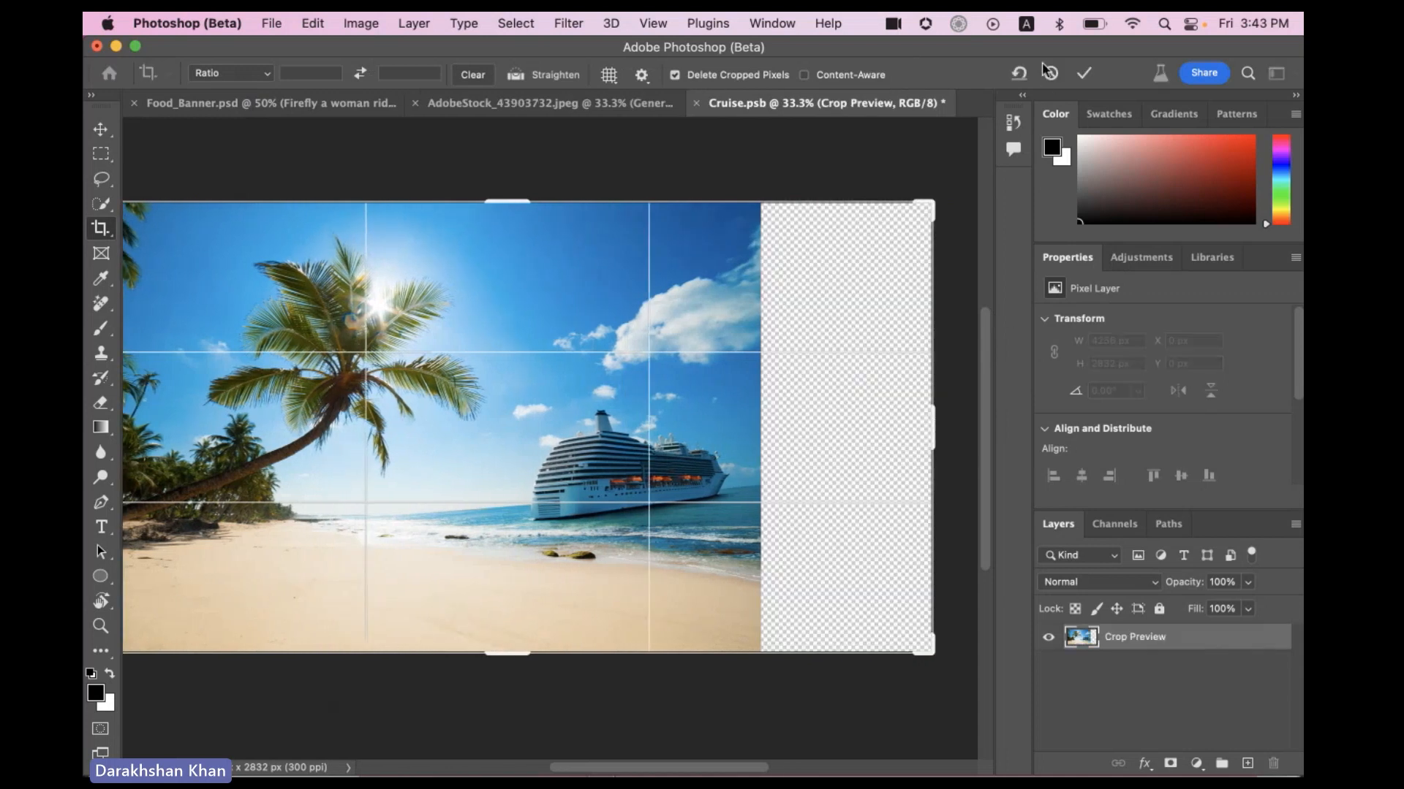
click(1084, 73)
Select the full-height empty strip beside the cruise photo with a slight overlap, about 1264 × 2832 px, and run Generative Fill with a blank prompt
click(101, 153)
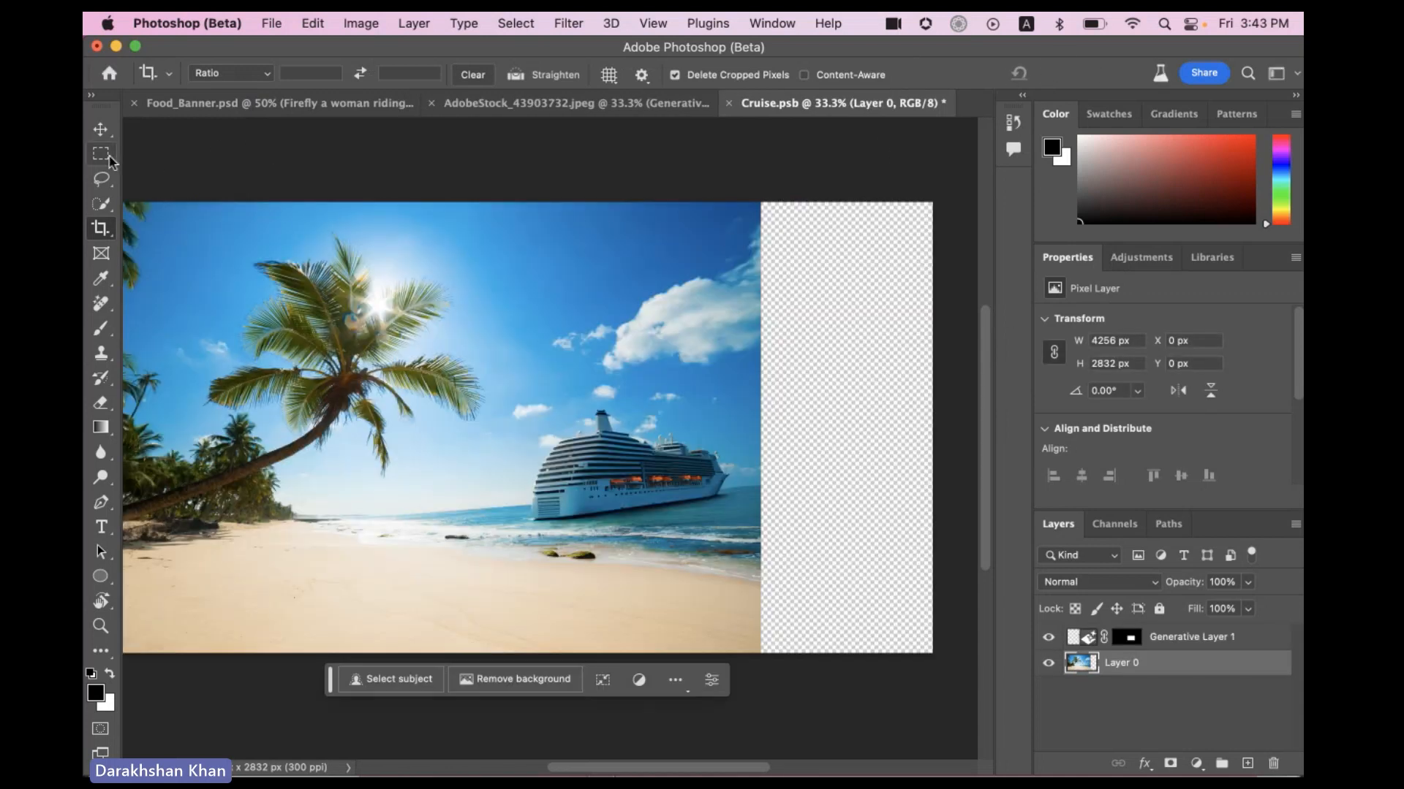
drag(736, 204, 923, 645)
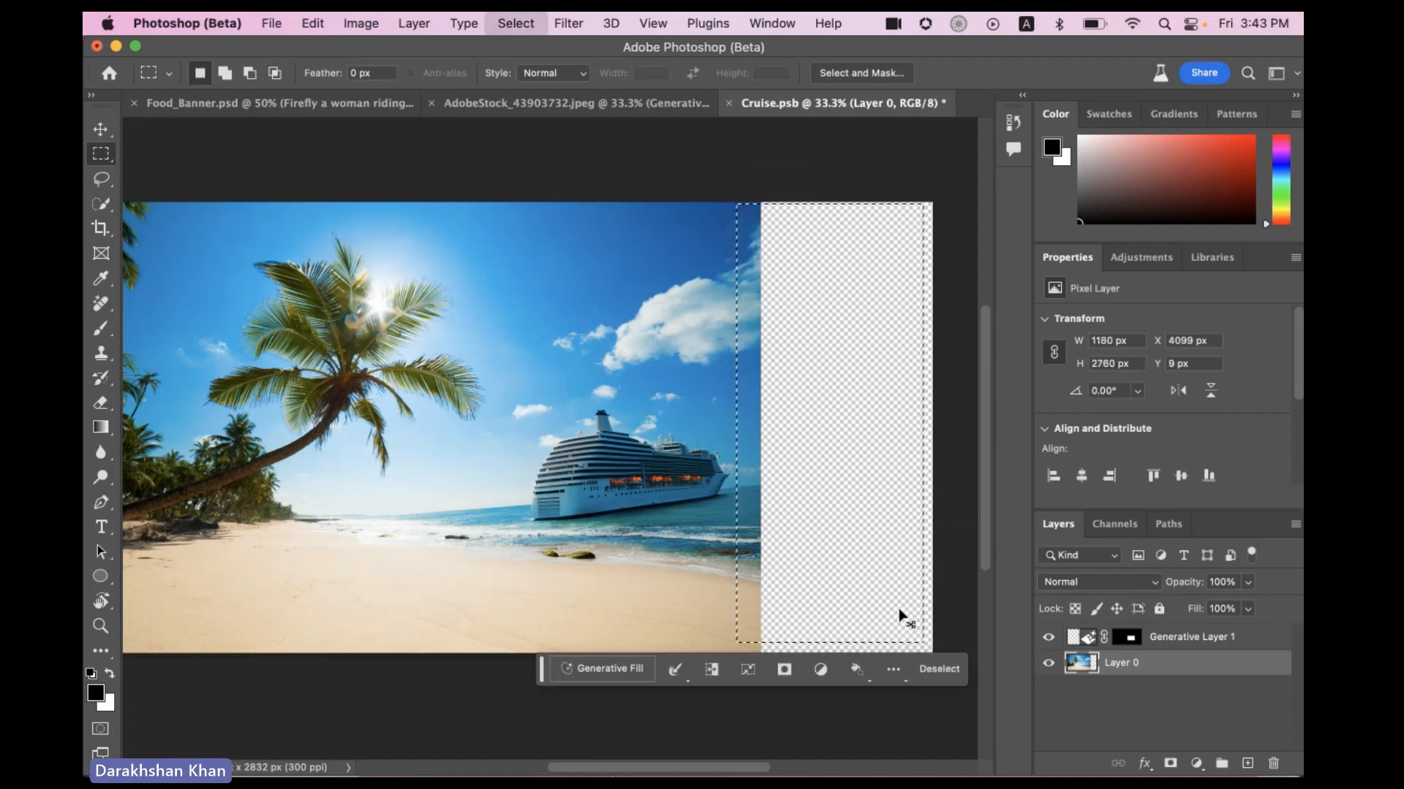
click(938, 669)
drag(731, 200, 949, 660)
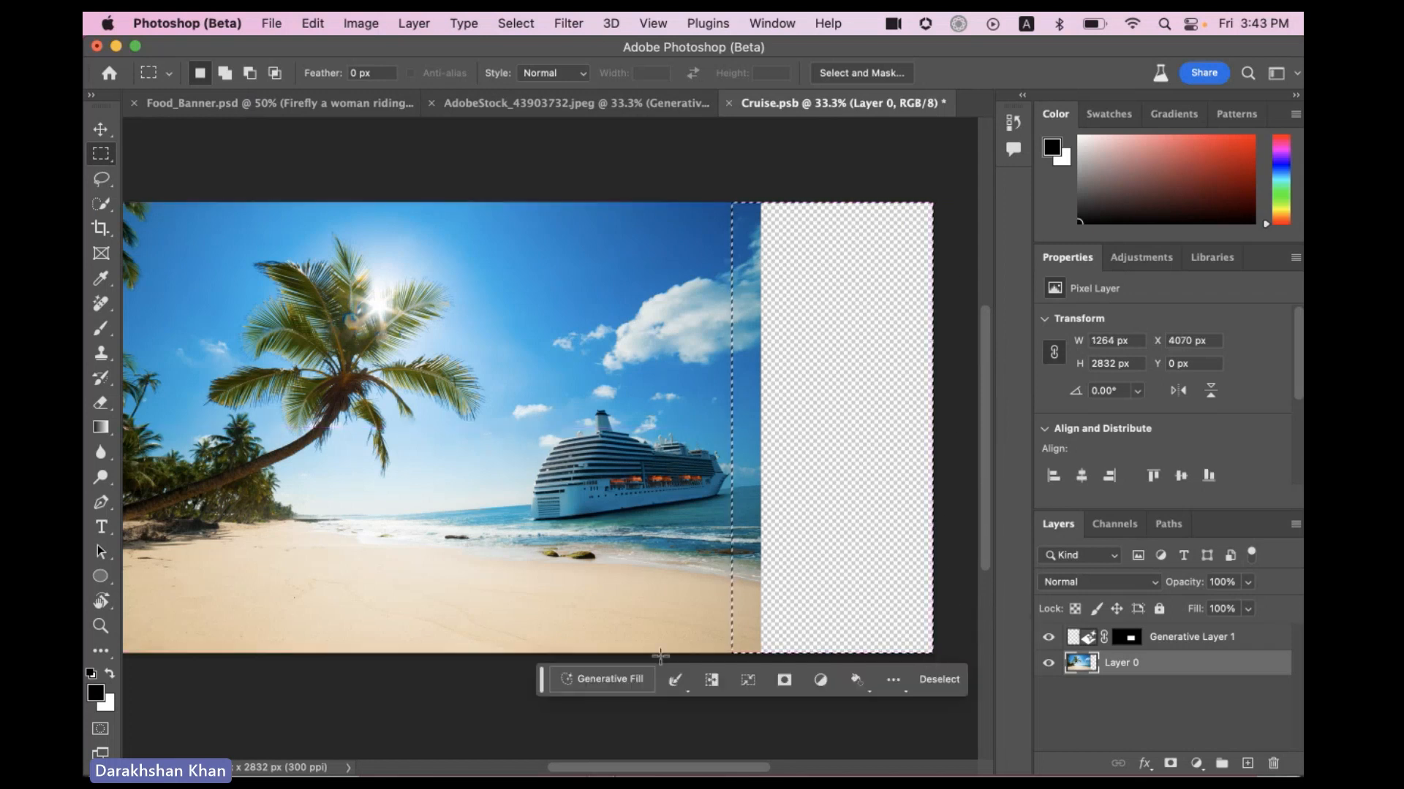
click(612, 679)
click(849, 685)
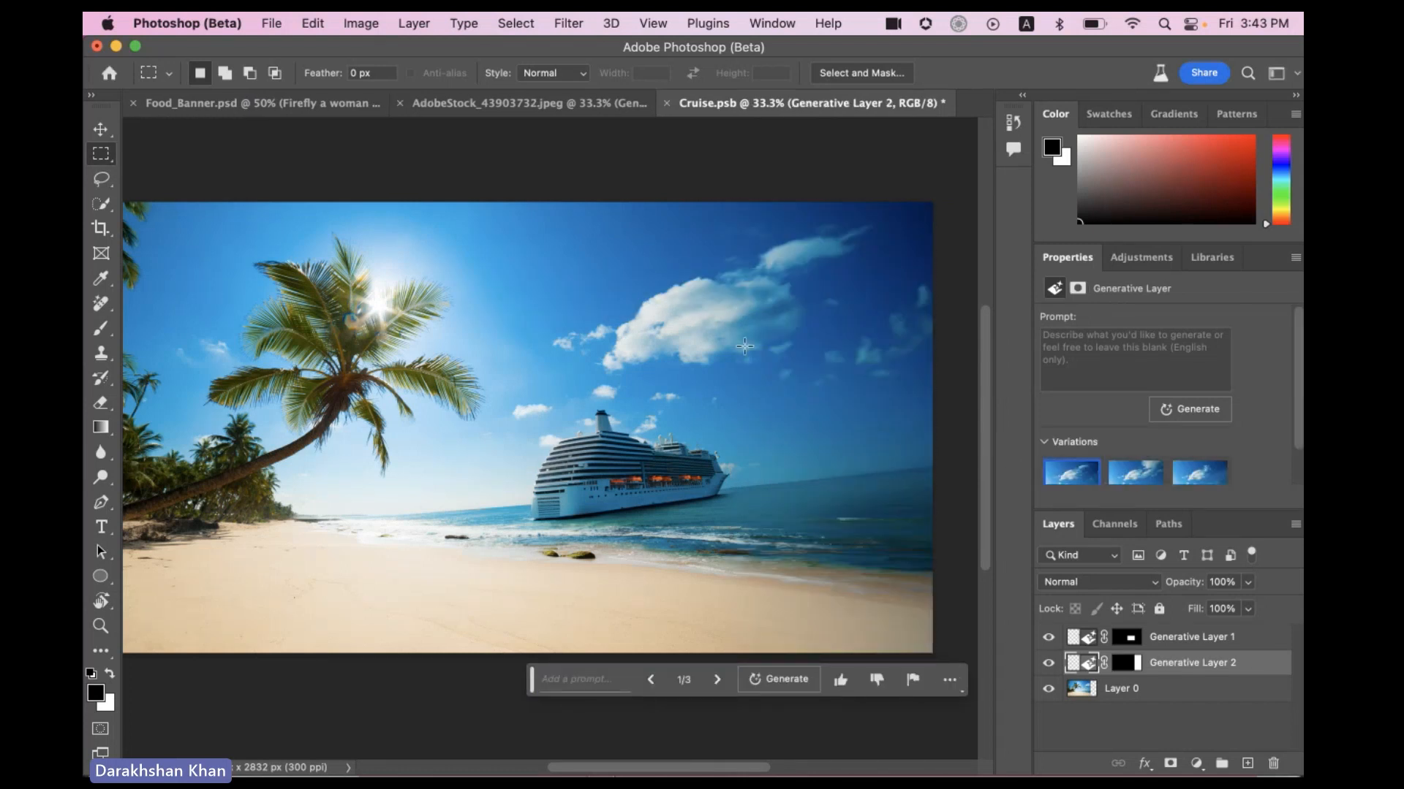
Compare the three generated extensions of the cruise photo and return to the first one
key(super+minus)
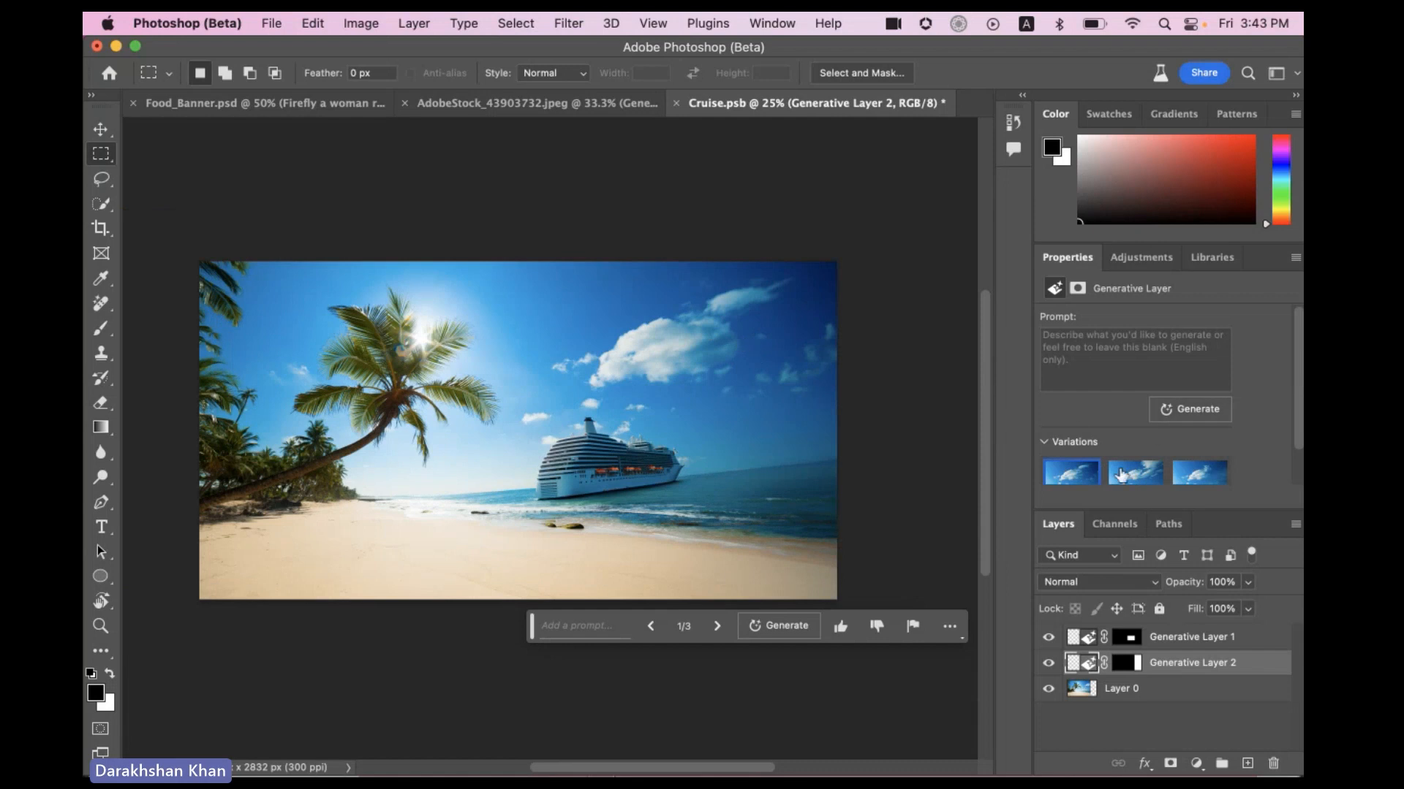
click(1122, 476)
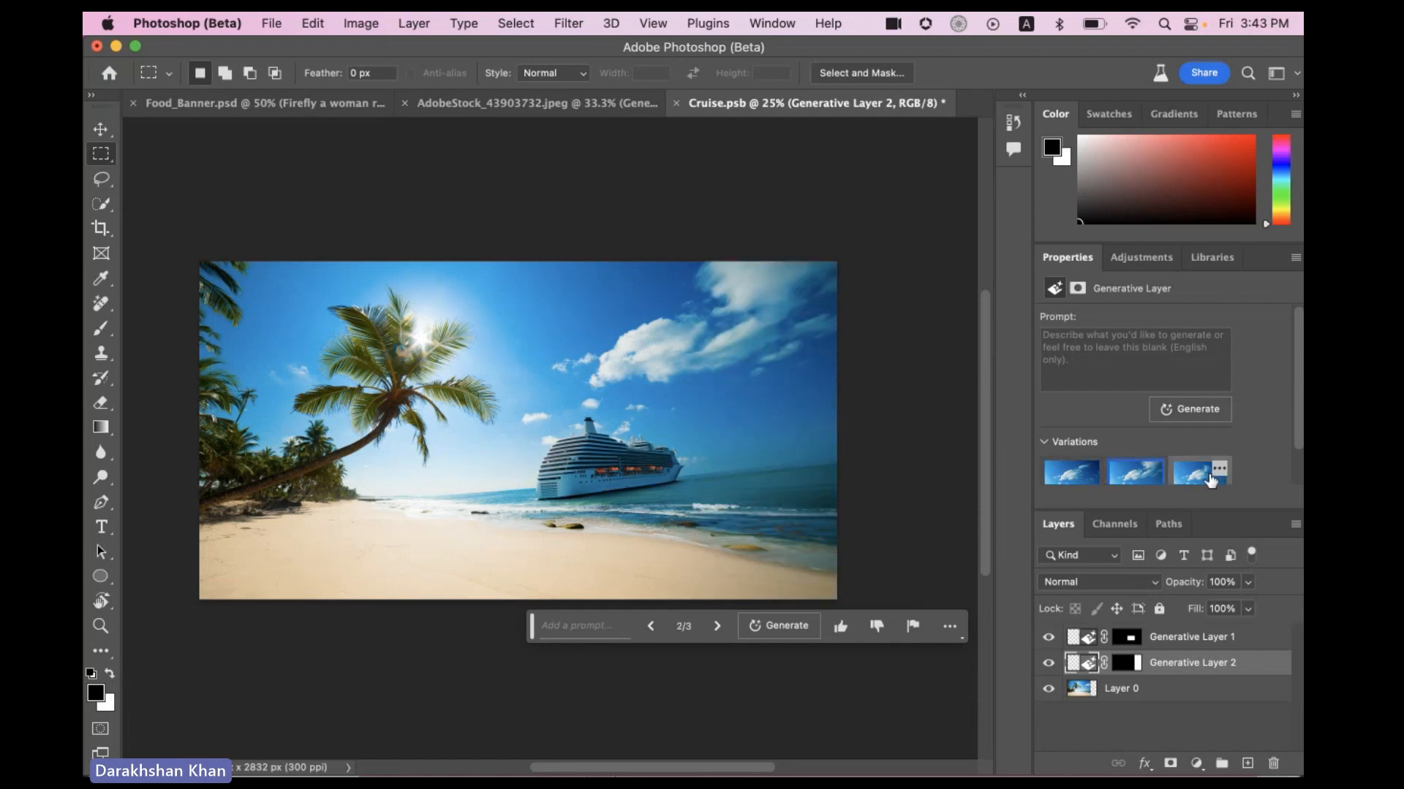
click(1207, 477)
click(1071, 474)
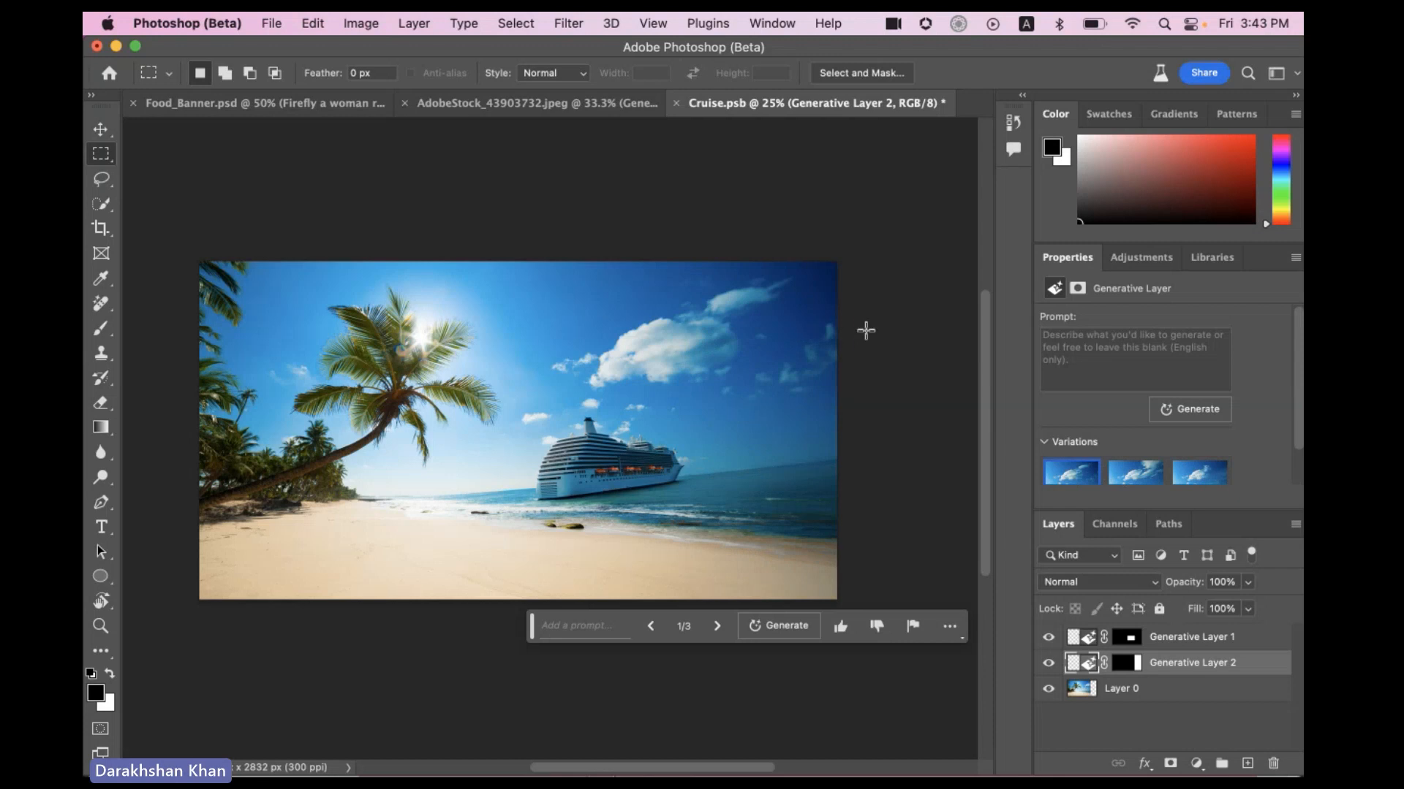
Place the WKND-favicon-180 logo from the WKND BRAND library onto the cruise image and move it to the photo's upper-left corner
click(1213, 259)
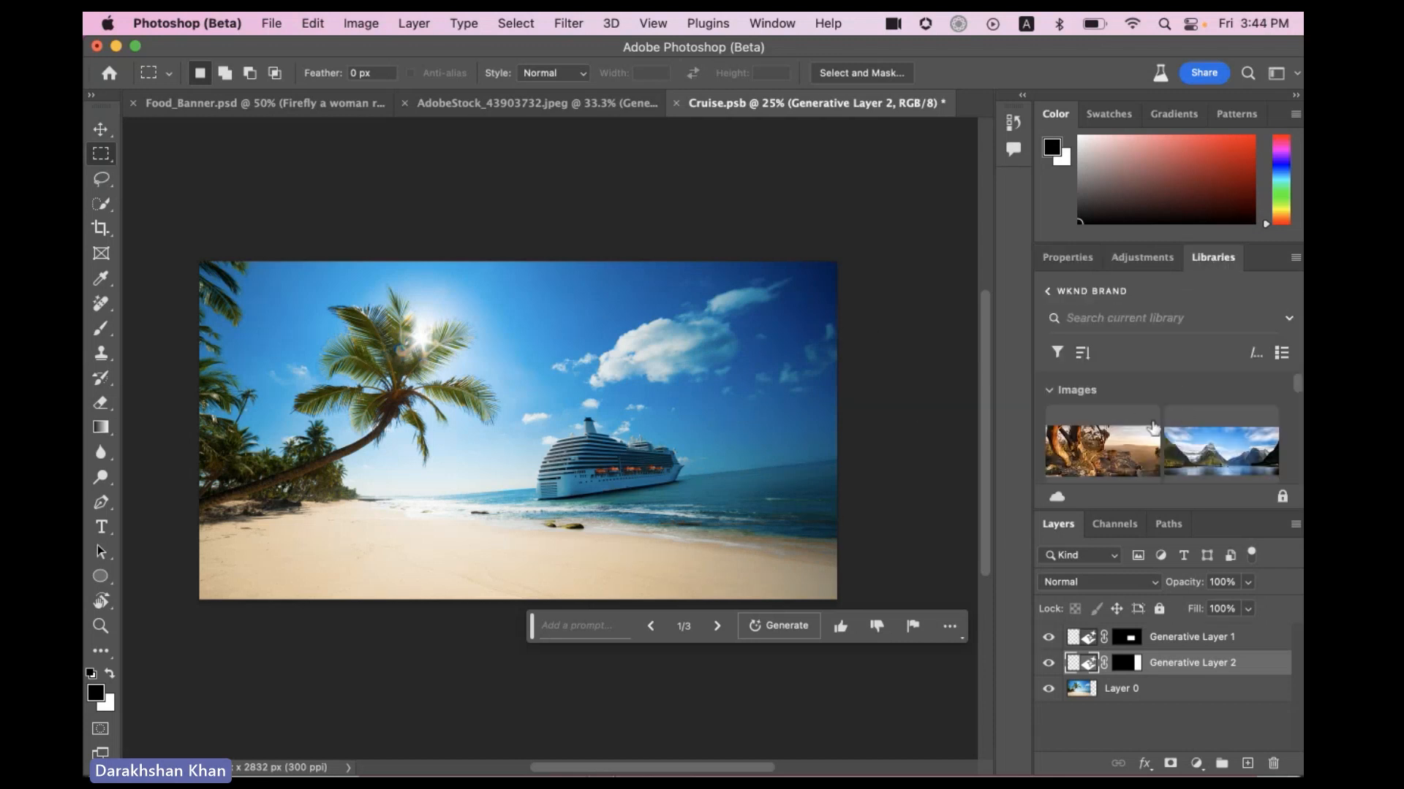
scroll(1146, 427, down, 5)
scroll(1146, 438, down, 5)
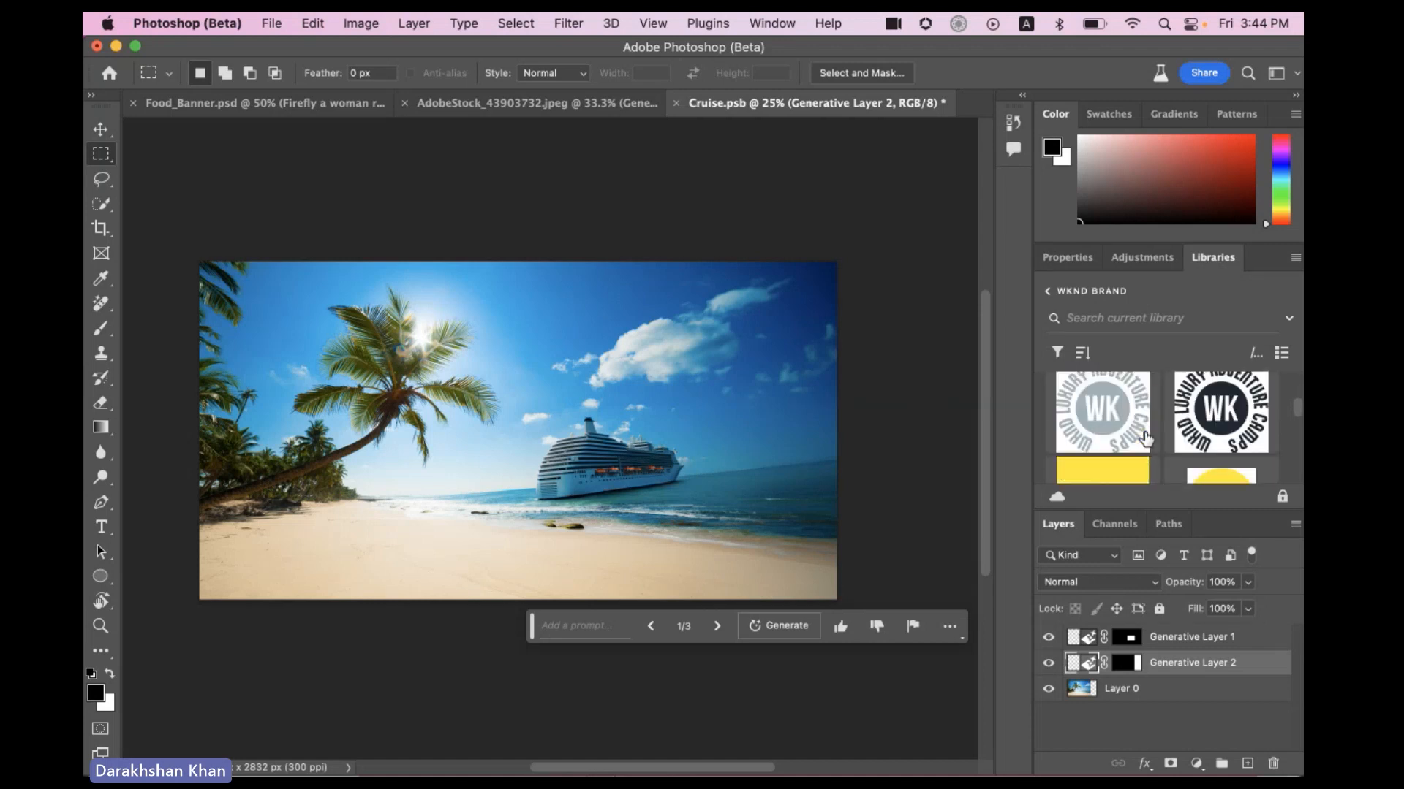
scroll(1146, 438, down, 3)
drag(1200, 409, 353, 339)
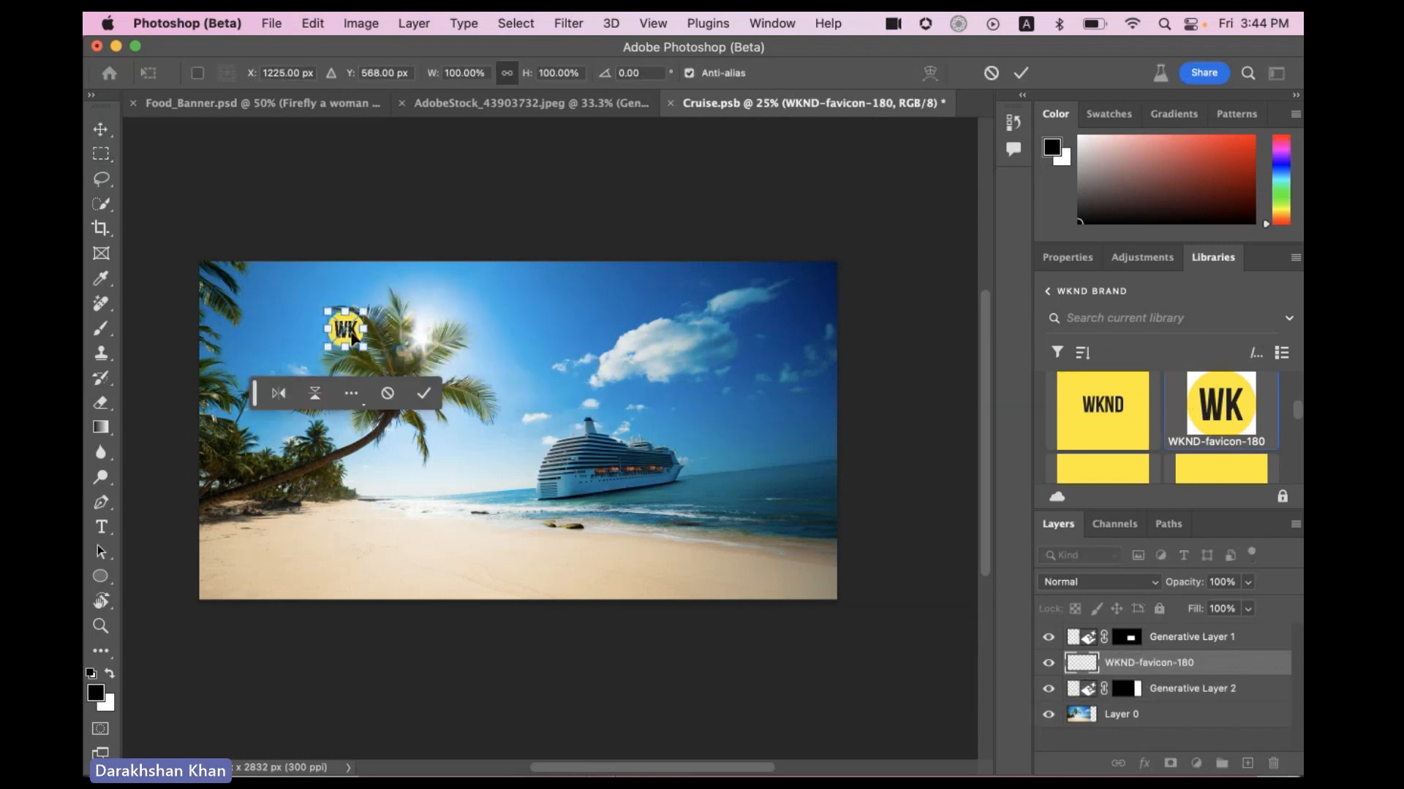
click(423, 393)
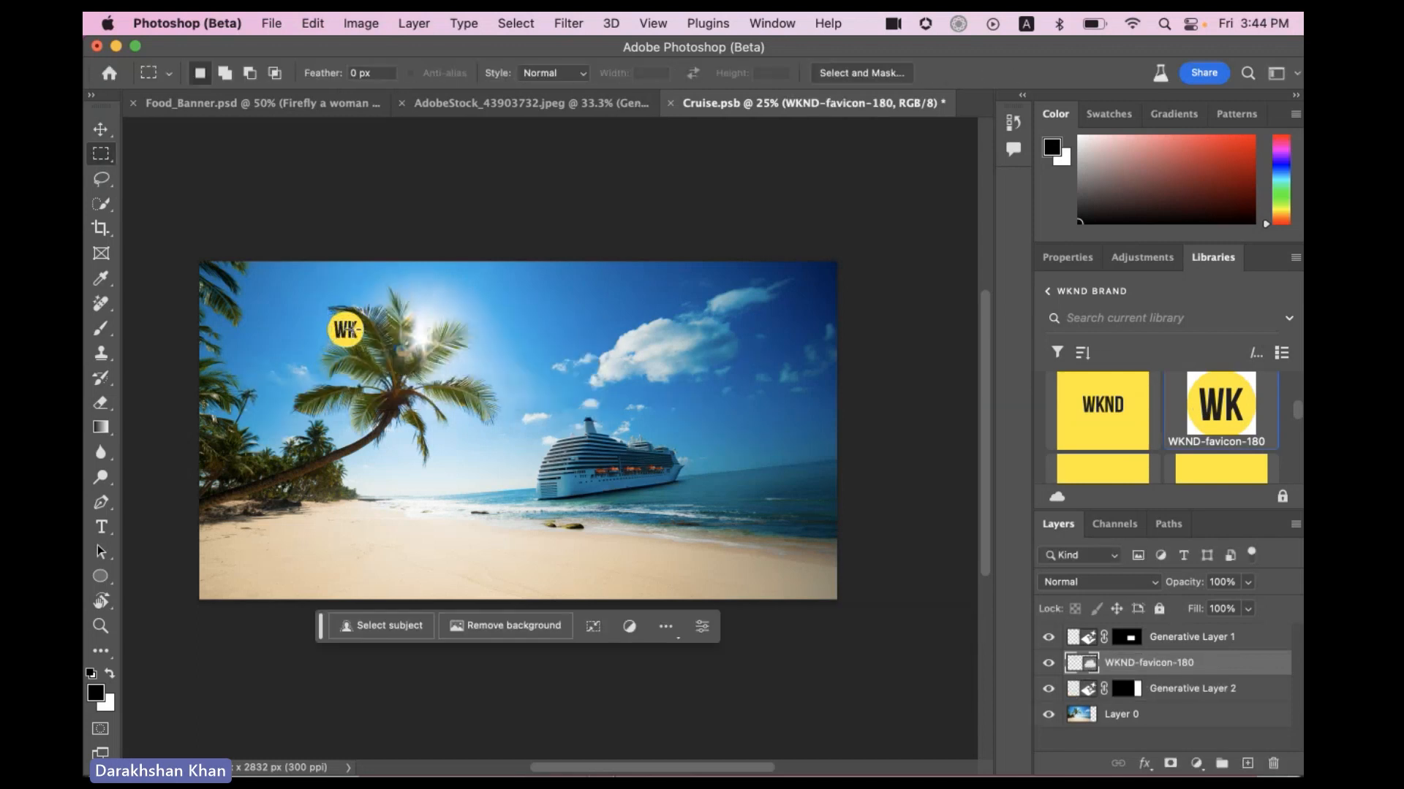
click(101, 128)
drag(340, 334, 239, 296)
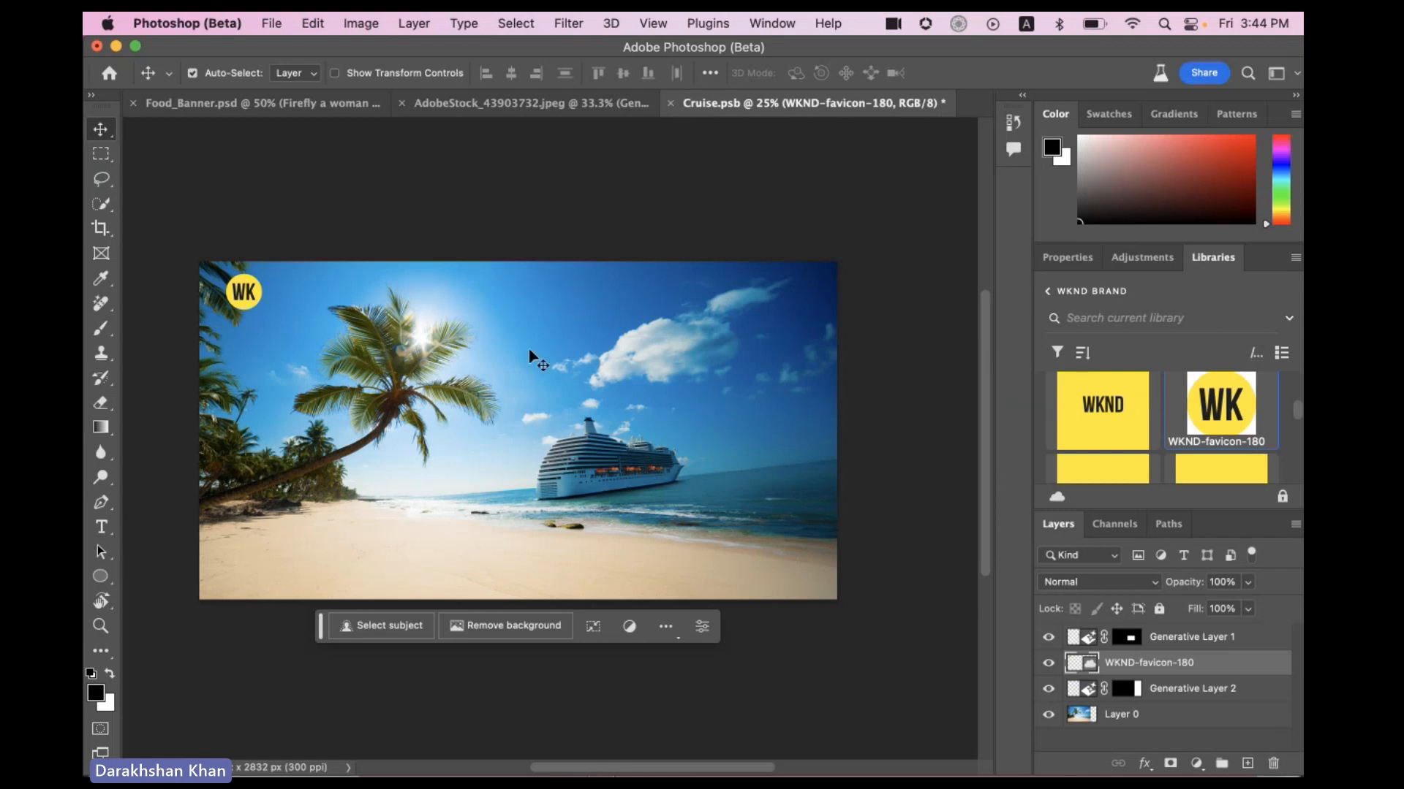
Open AdobeStock_548157177_Preview.jpeg and paint out the people sitting on the beach behind the three women with the Remove tool at size 80
click(162, 745)
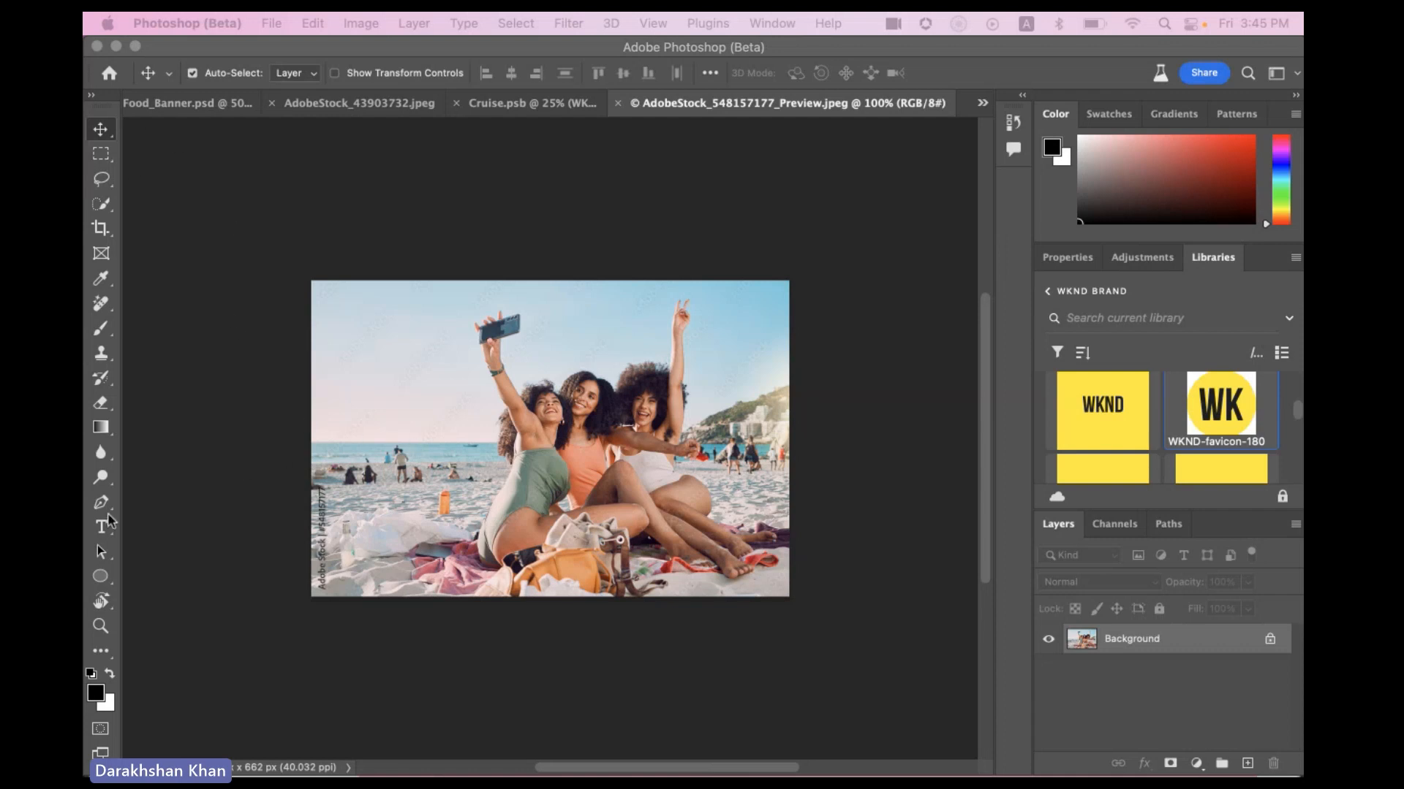
click(102, 627)
click(474, 511)
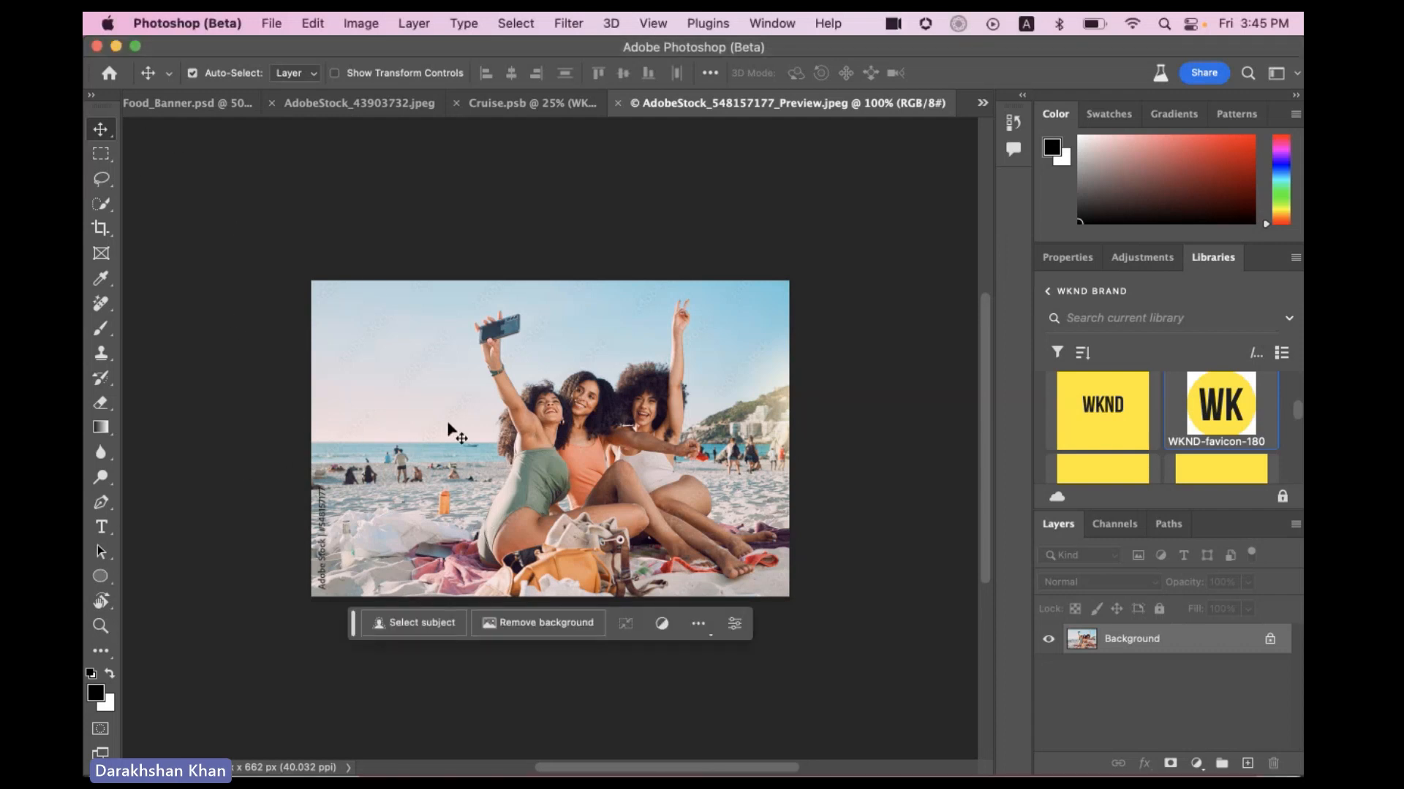
click(102, 304)
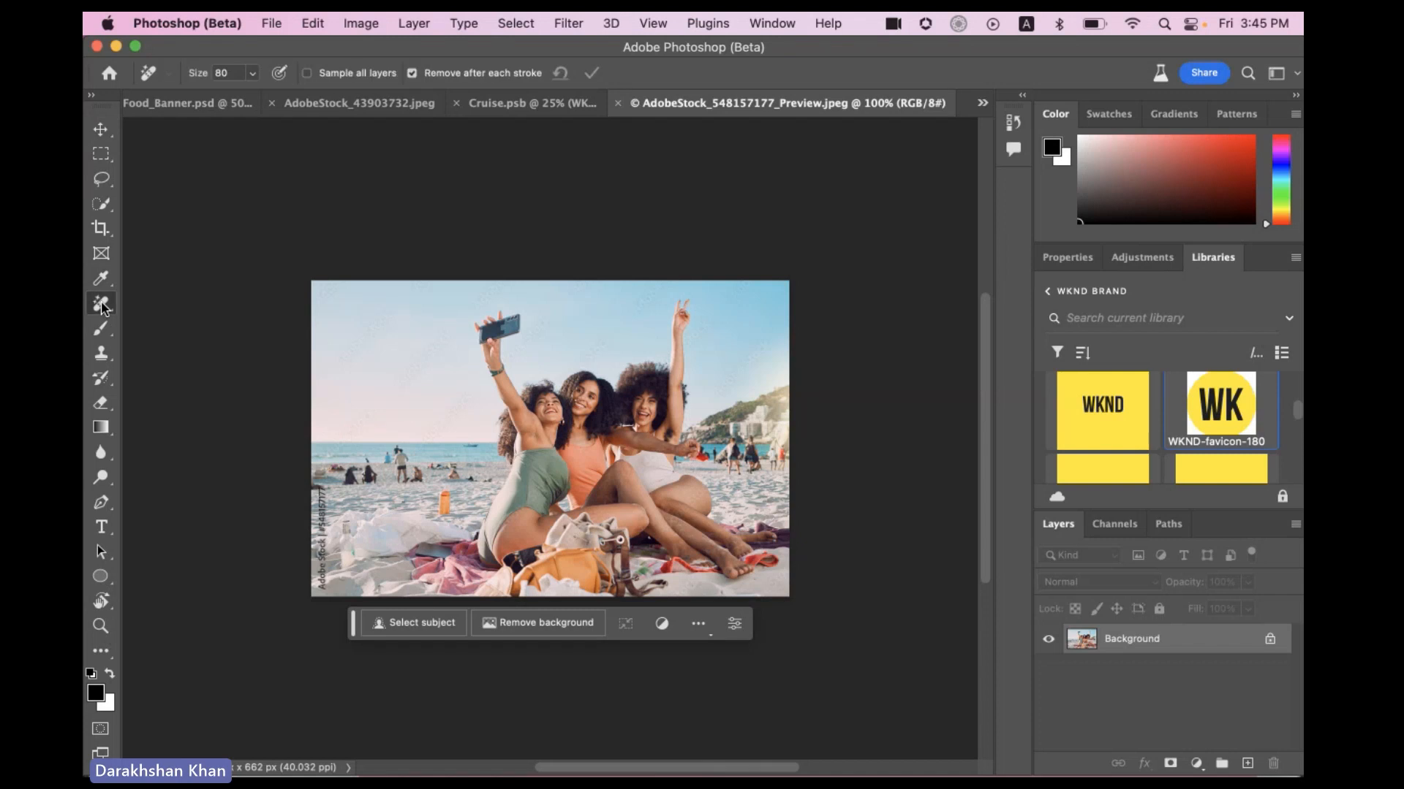
mouse_move(413, 468)
mouse_down()
mouse_move(351, 468)
mouse_move(383, 454)
mouse_up()
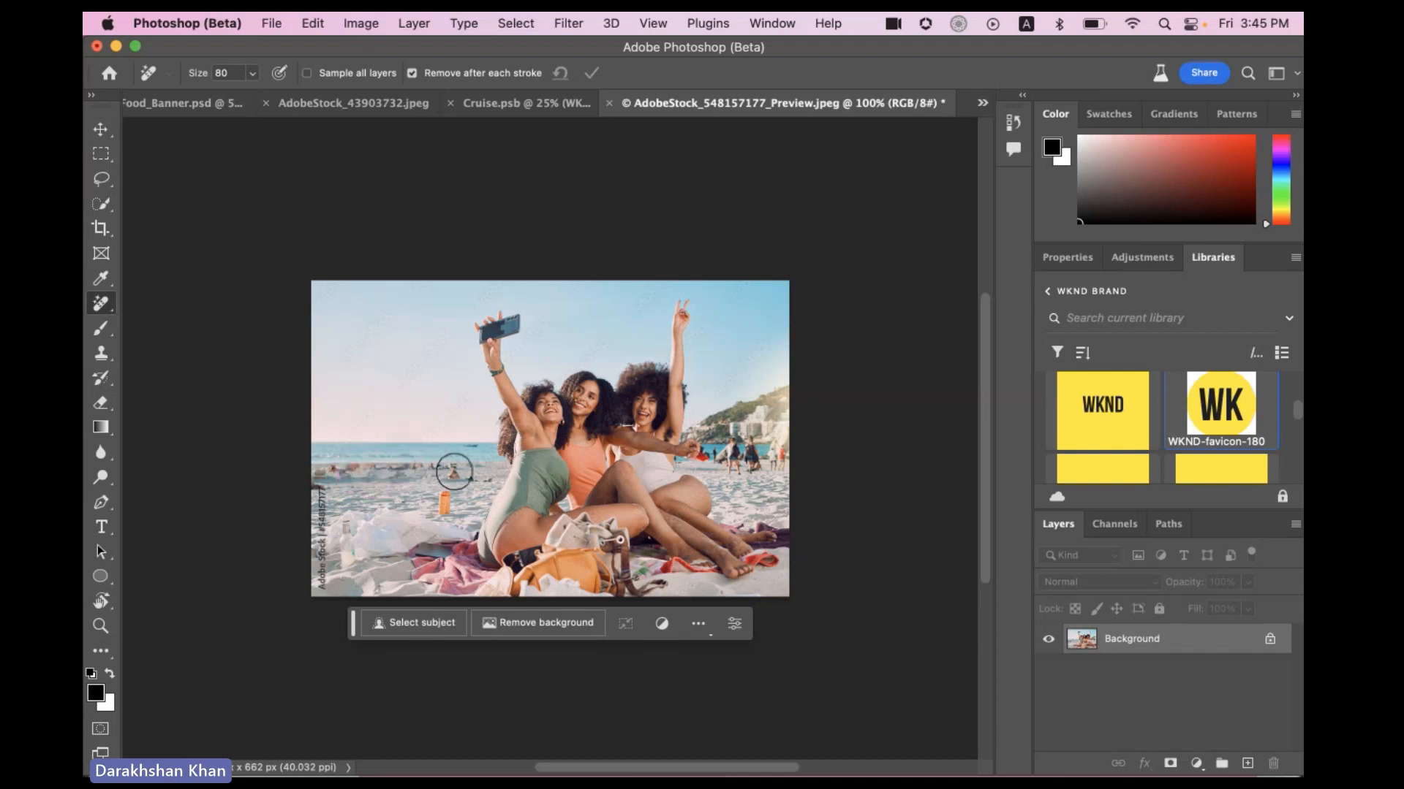
Open the recent file AdobeStock_560671473_Preview.jpeg, the family beach photo
click(110, 74)
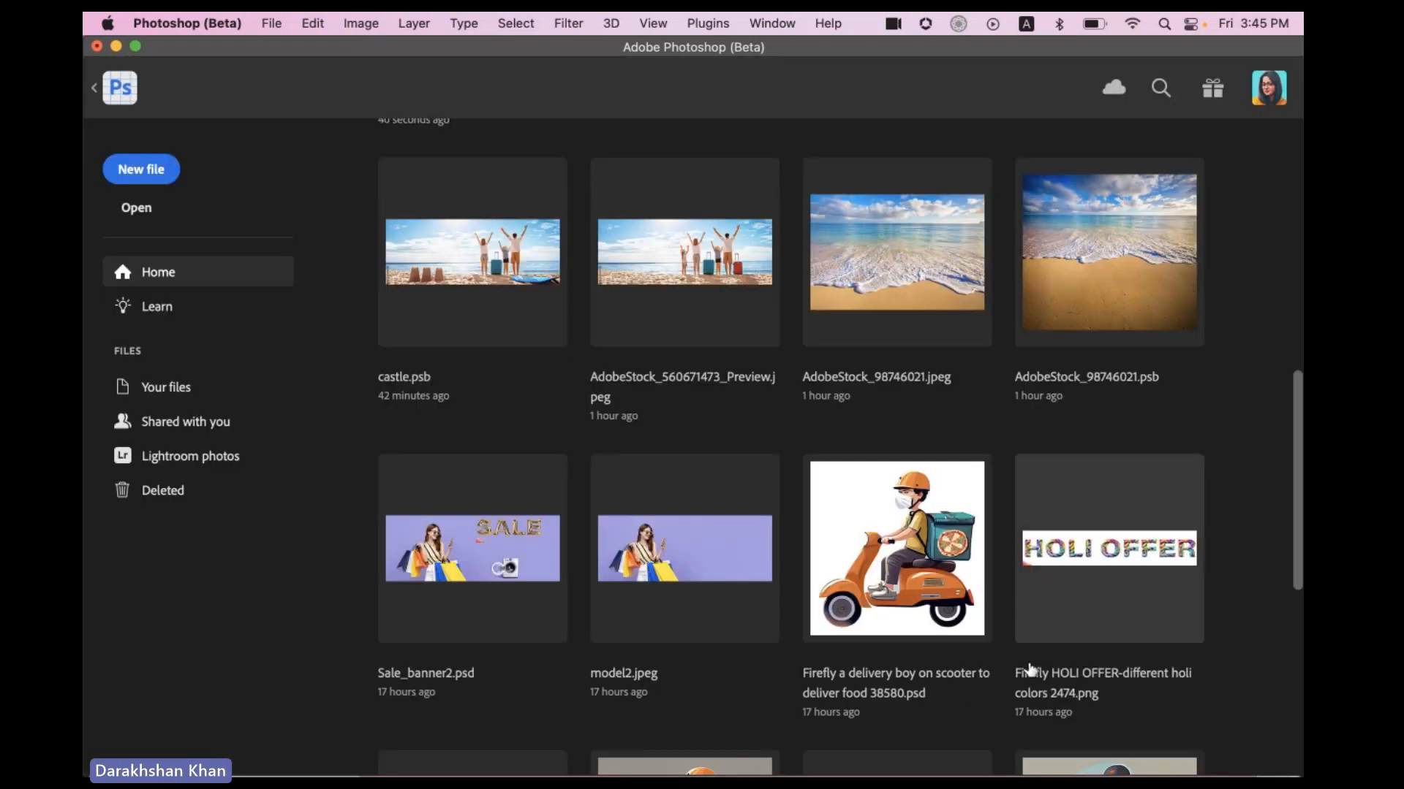
scroll(987, 632, down, 2)
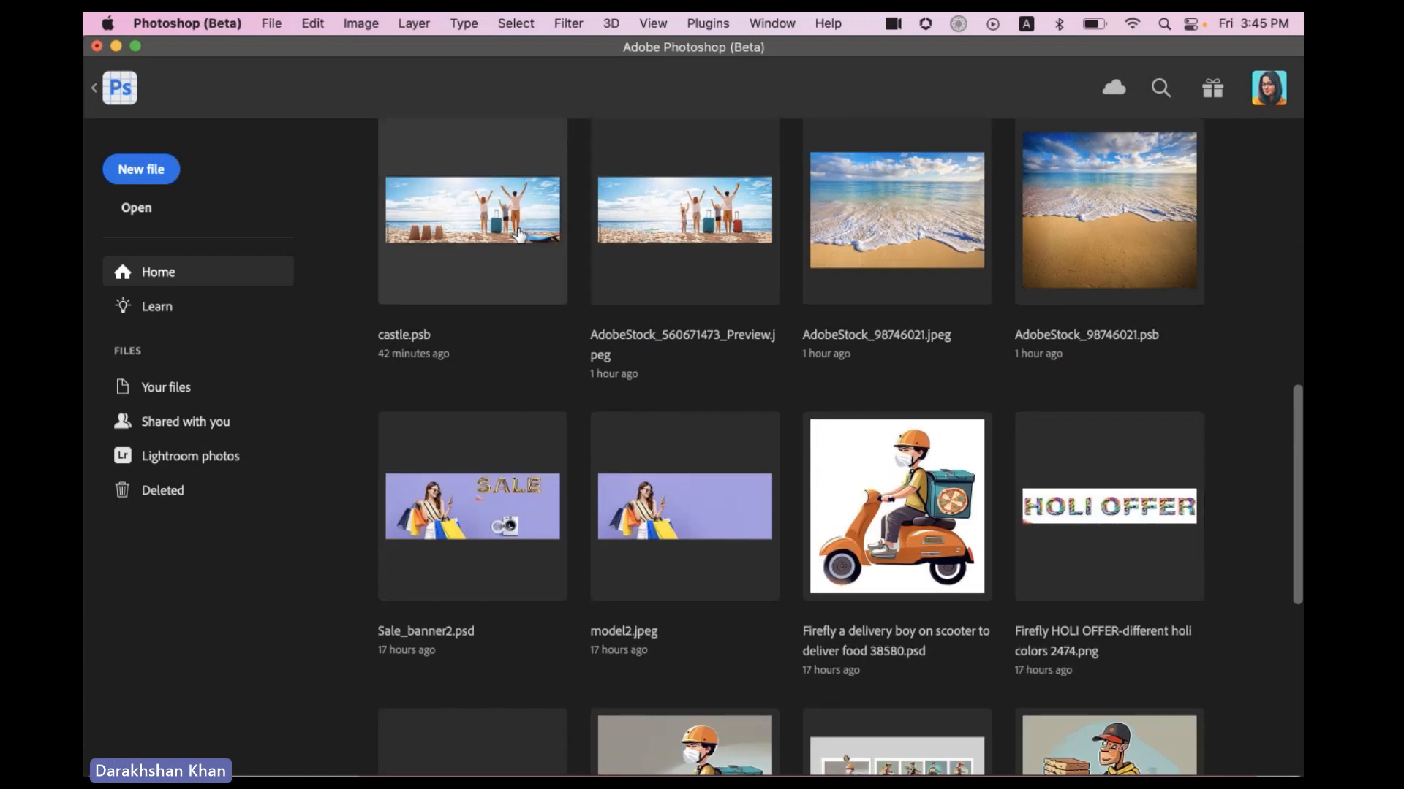
click(621, 227)
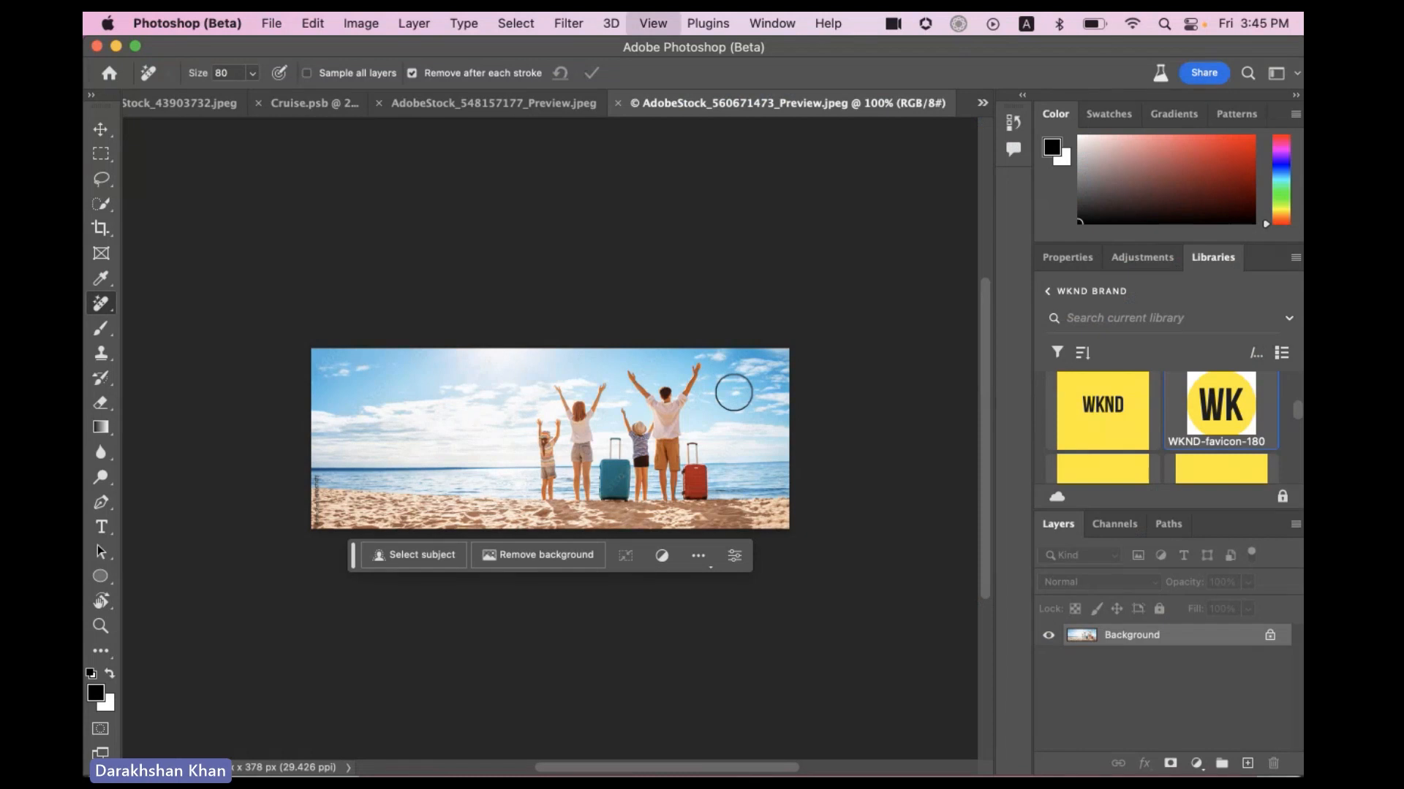
Erase the red suitcase and its leftover traces beside the man with the Remove tool, and unlock the Background layer
key(super+equal)
scroll(911, 439, down, 3)
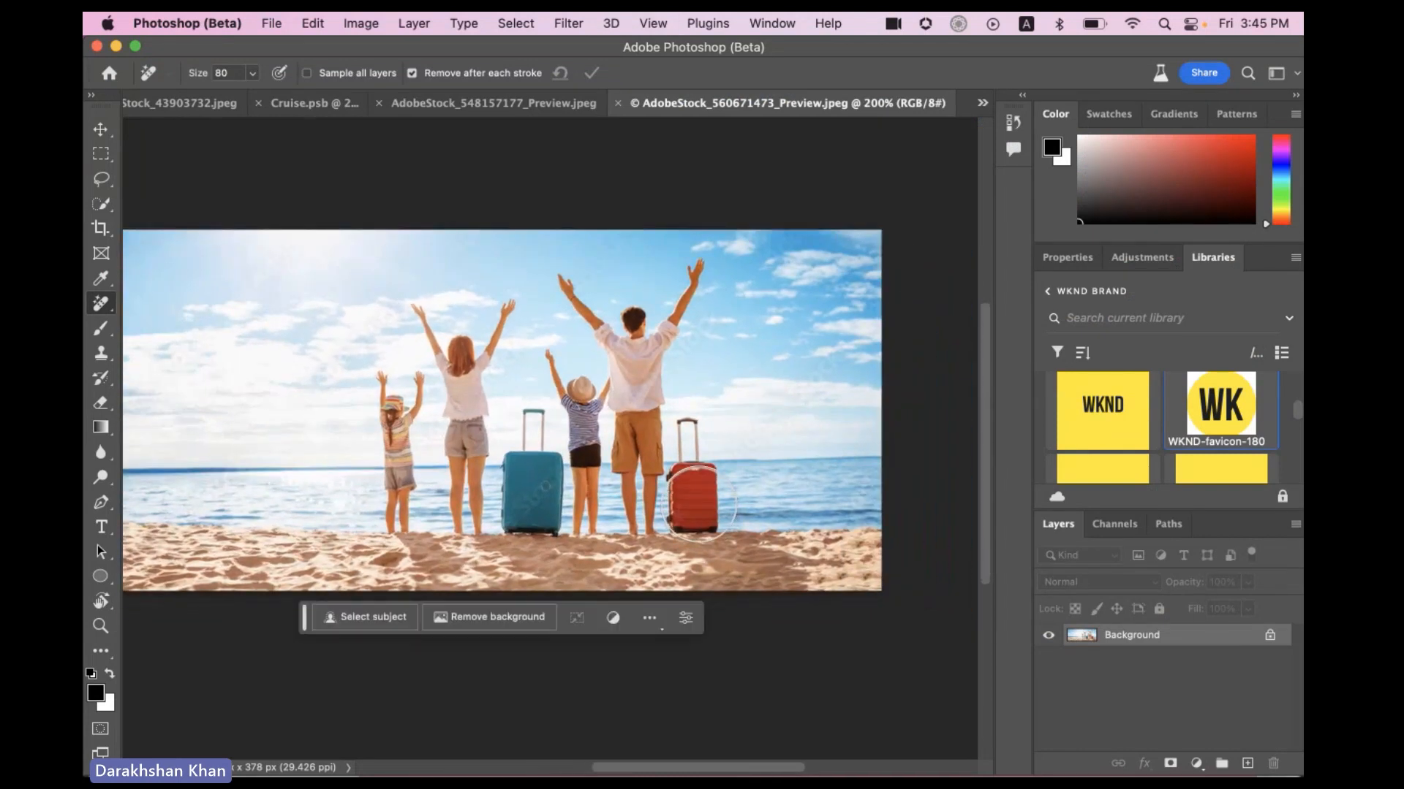
drag(698, 503, 699, 430)
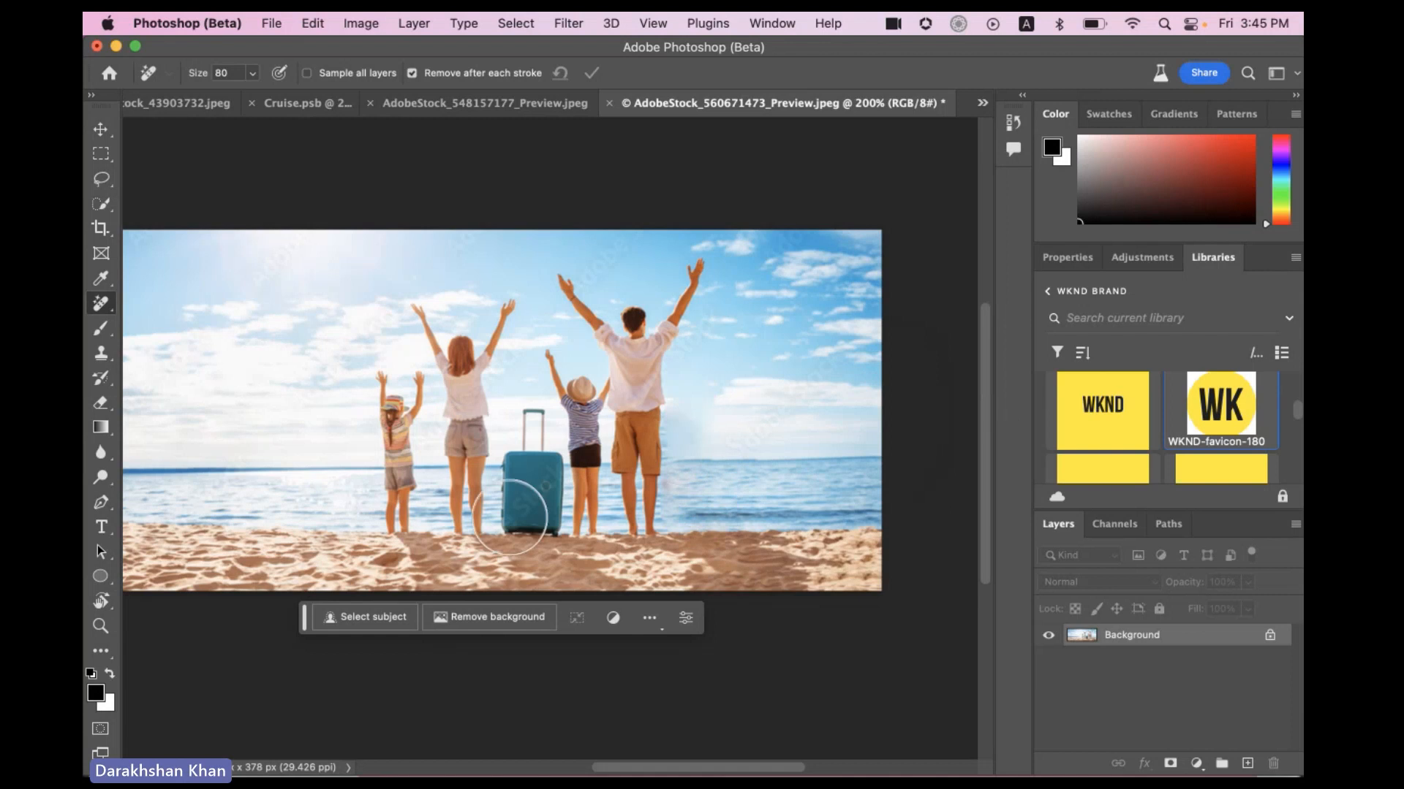
drag(460, 530, 697, 516)
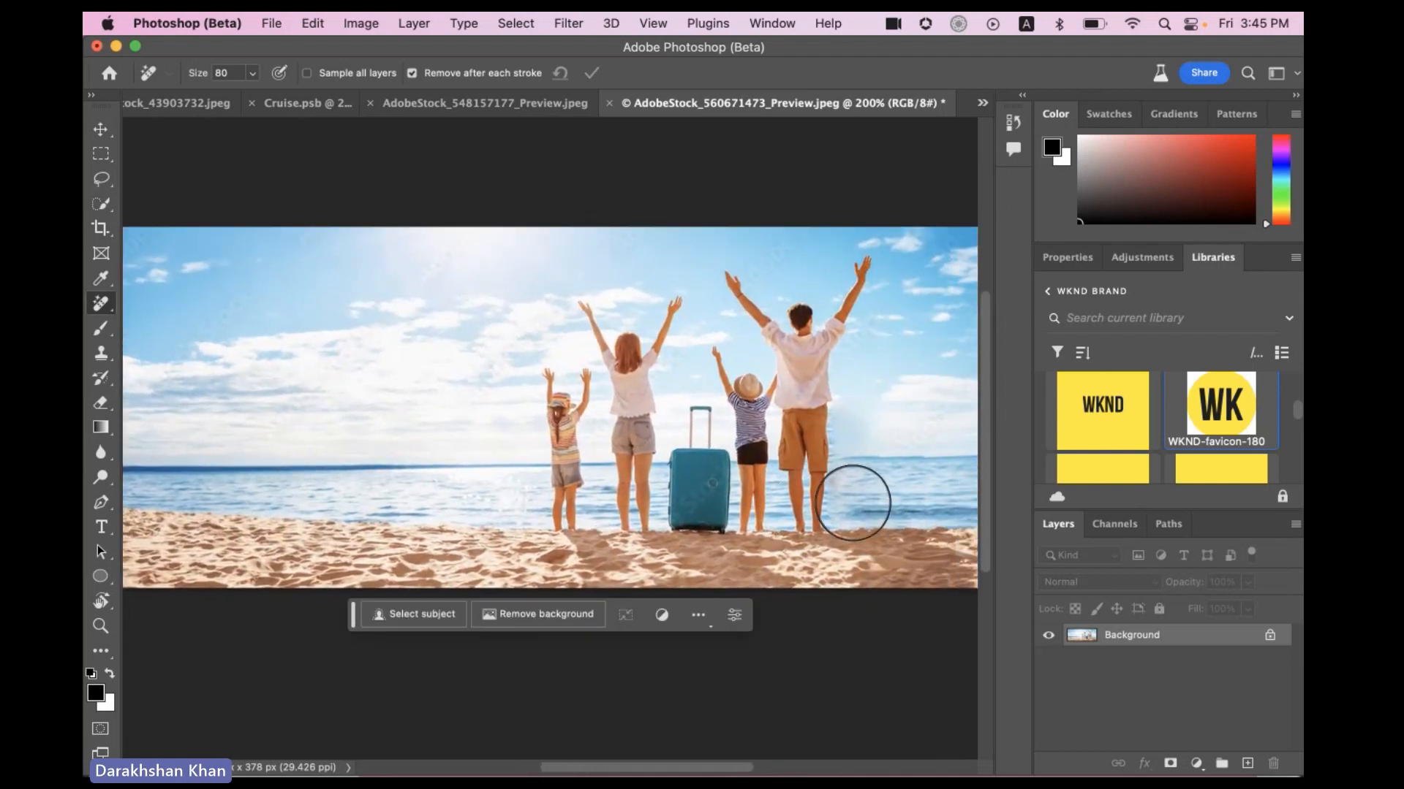
drag(862, 501, 862, 459)
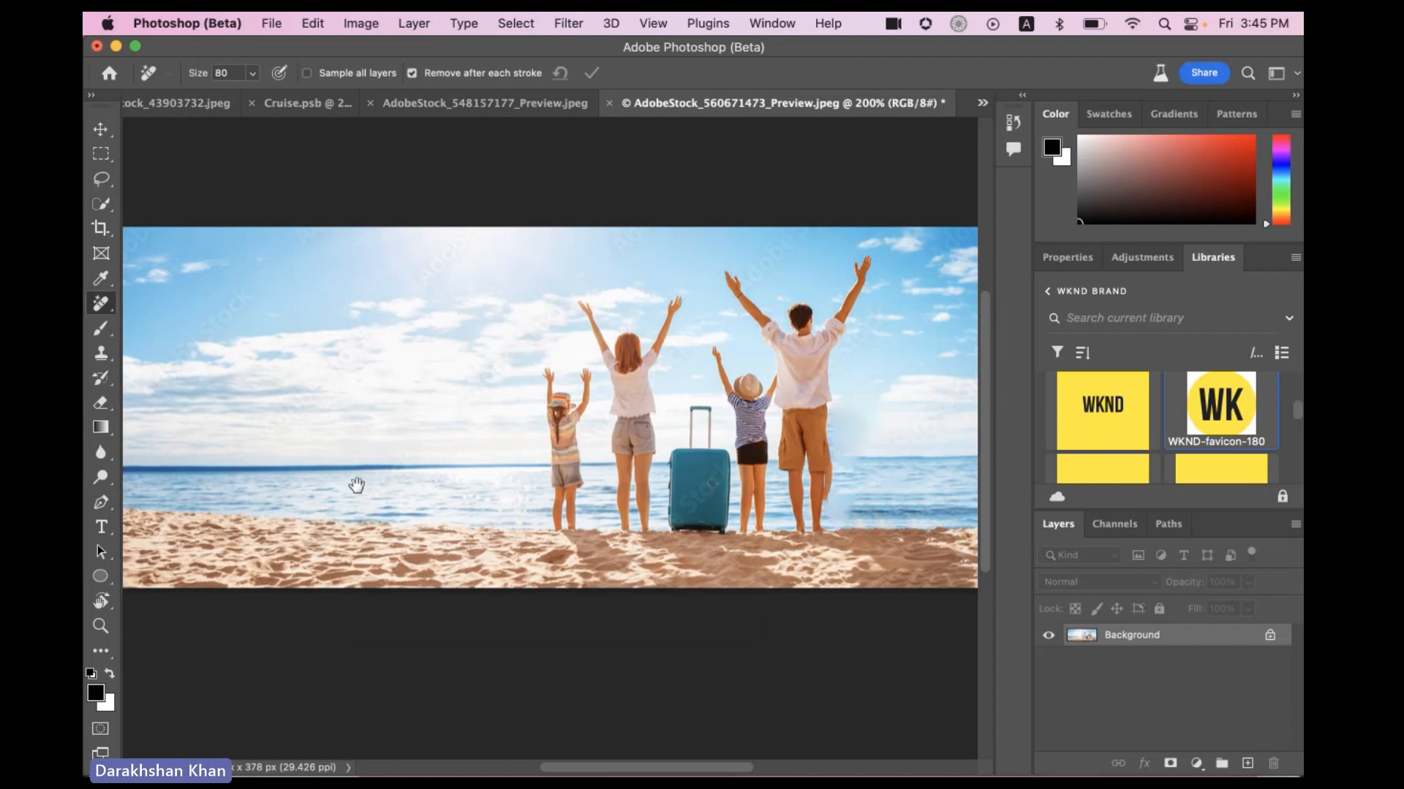
drag(353, 485, 441, 485)
click(1269, 636)
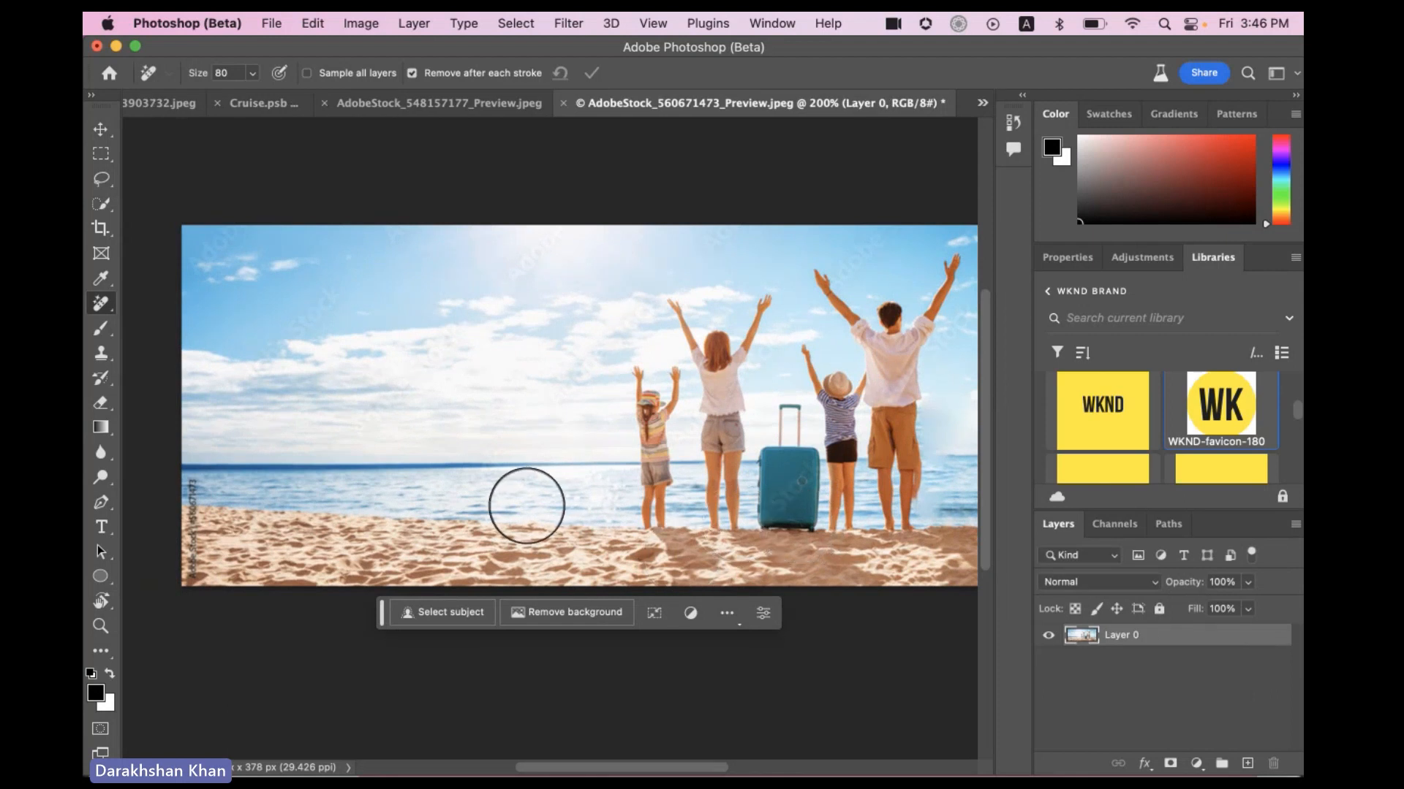
Try to generate a "sand castle" with Generative Fill in a selection of about 234 × 67 px on the empty sand
mouse_move(774, 510)
mouse_down()
mouse_move(671, 516)
mouse_move(755, 526)
mouse_up()
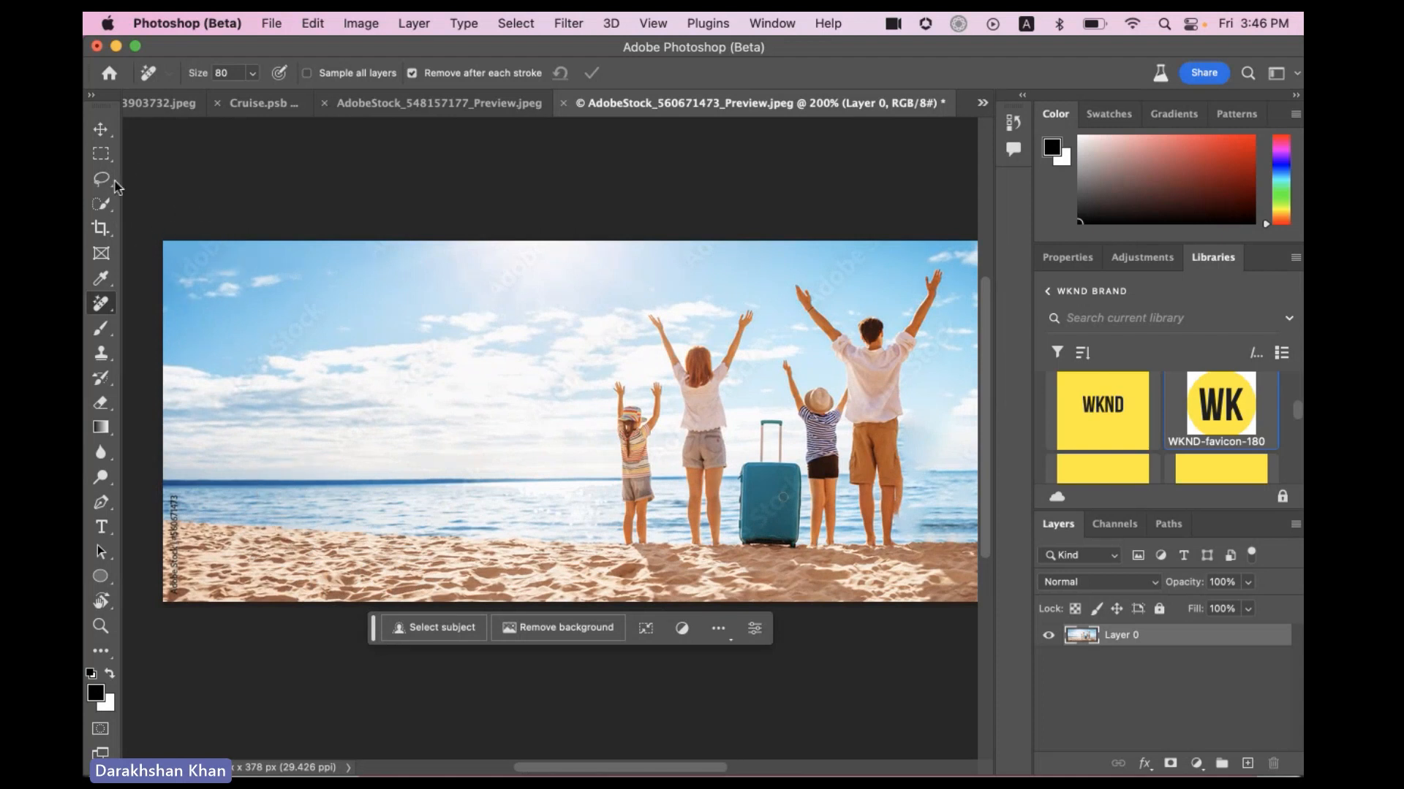
click(101, 155)
drag(260, 535, 481, 597)
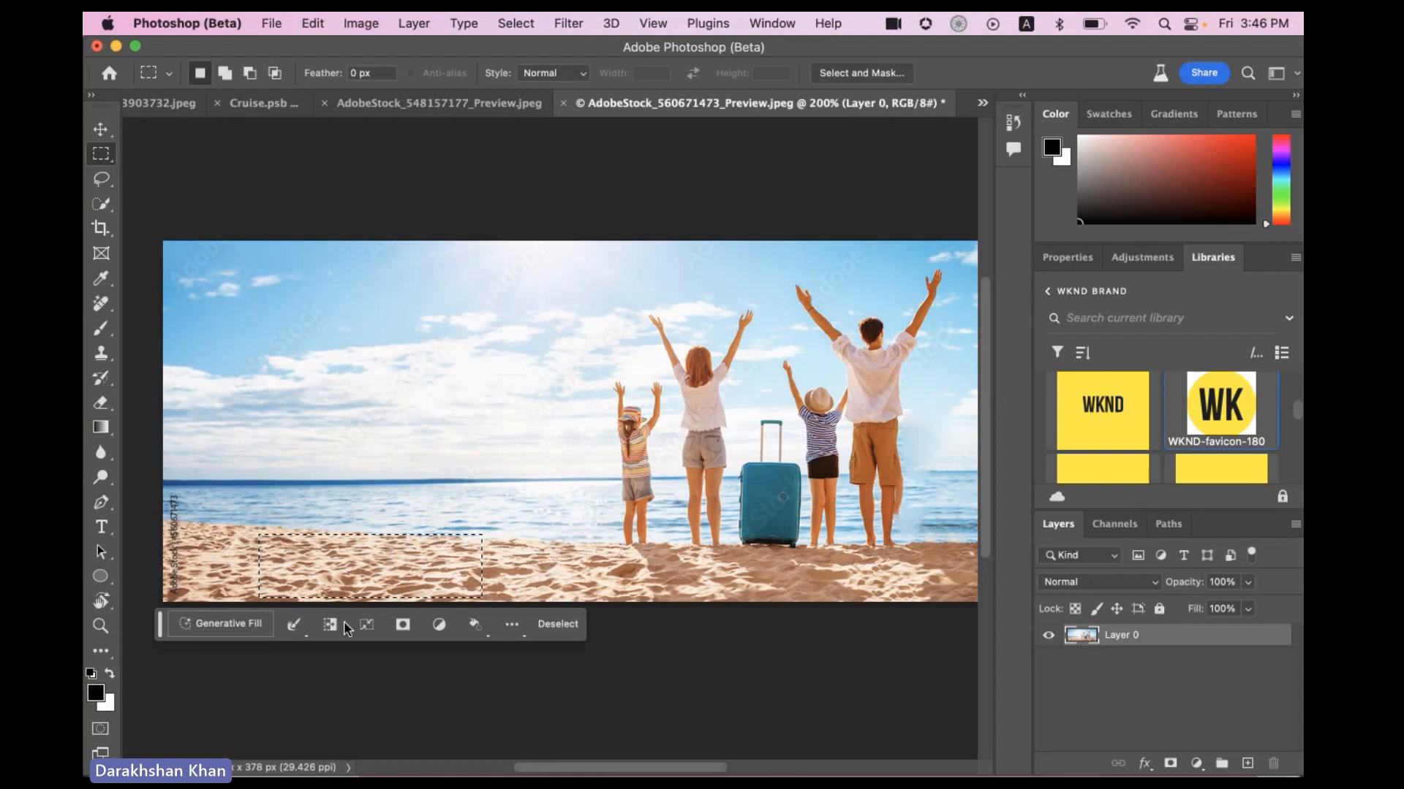
click(225, 624)
text(sand )
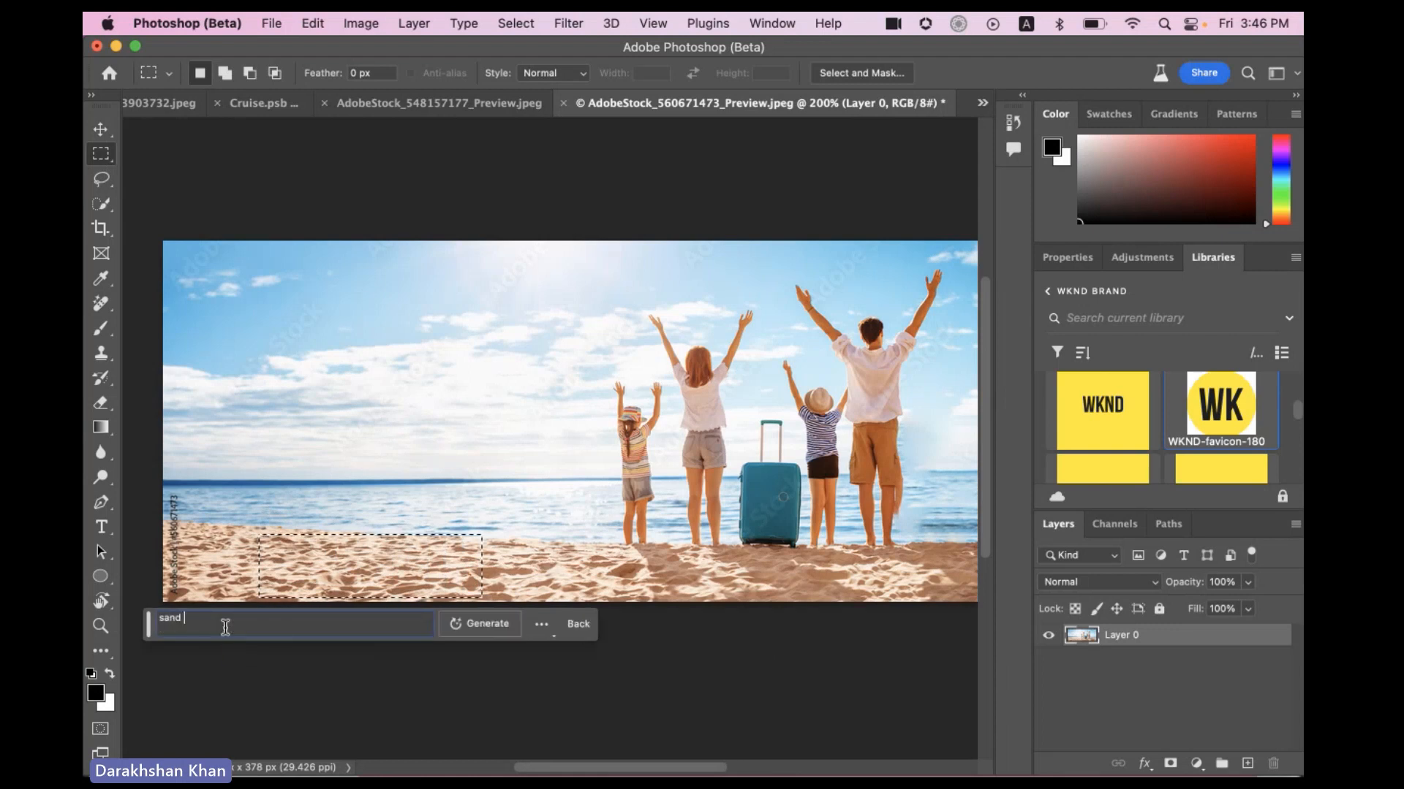
text(castle)
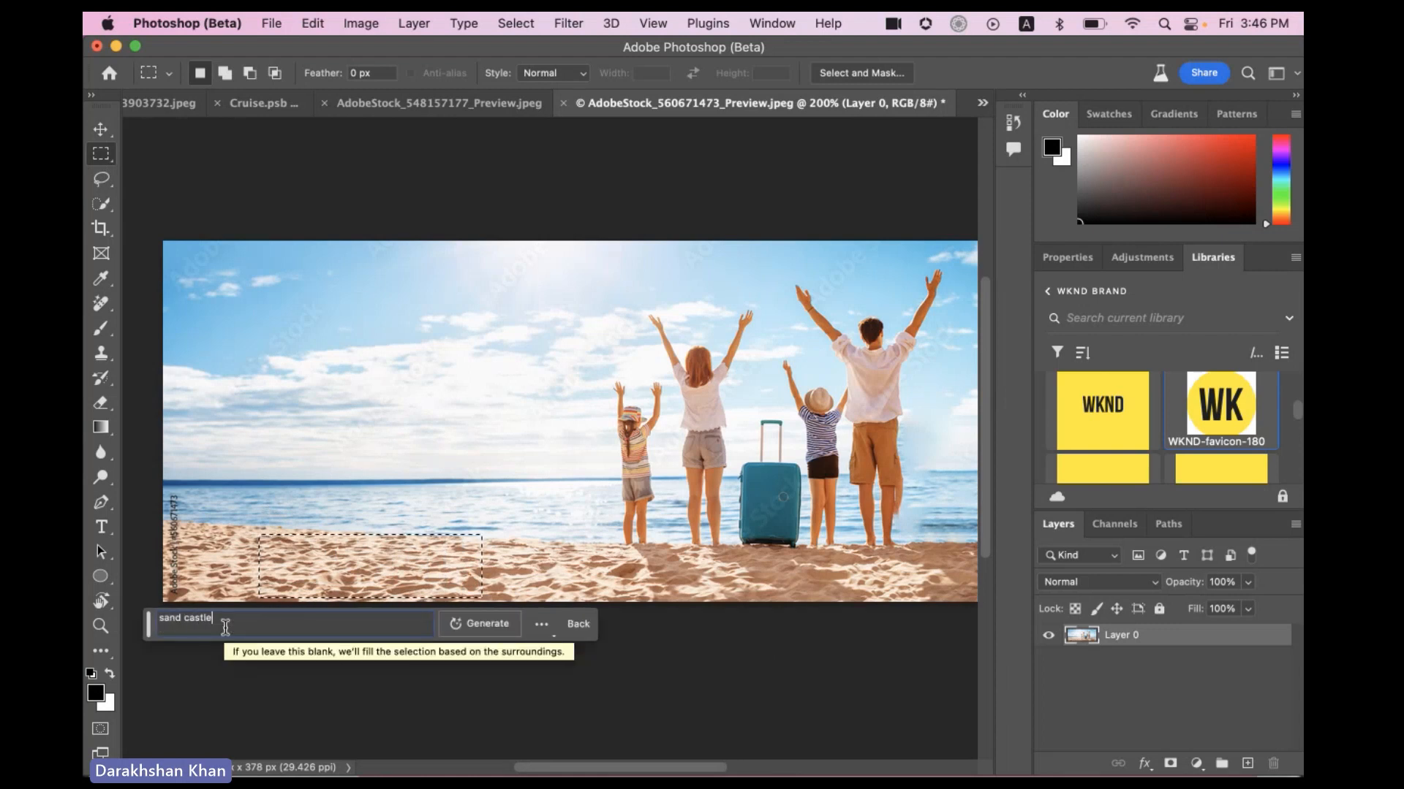
key(Return)
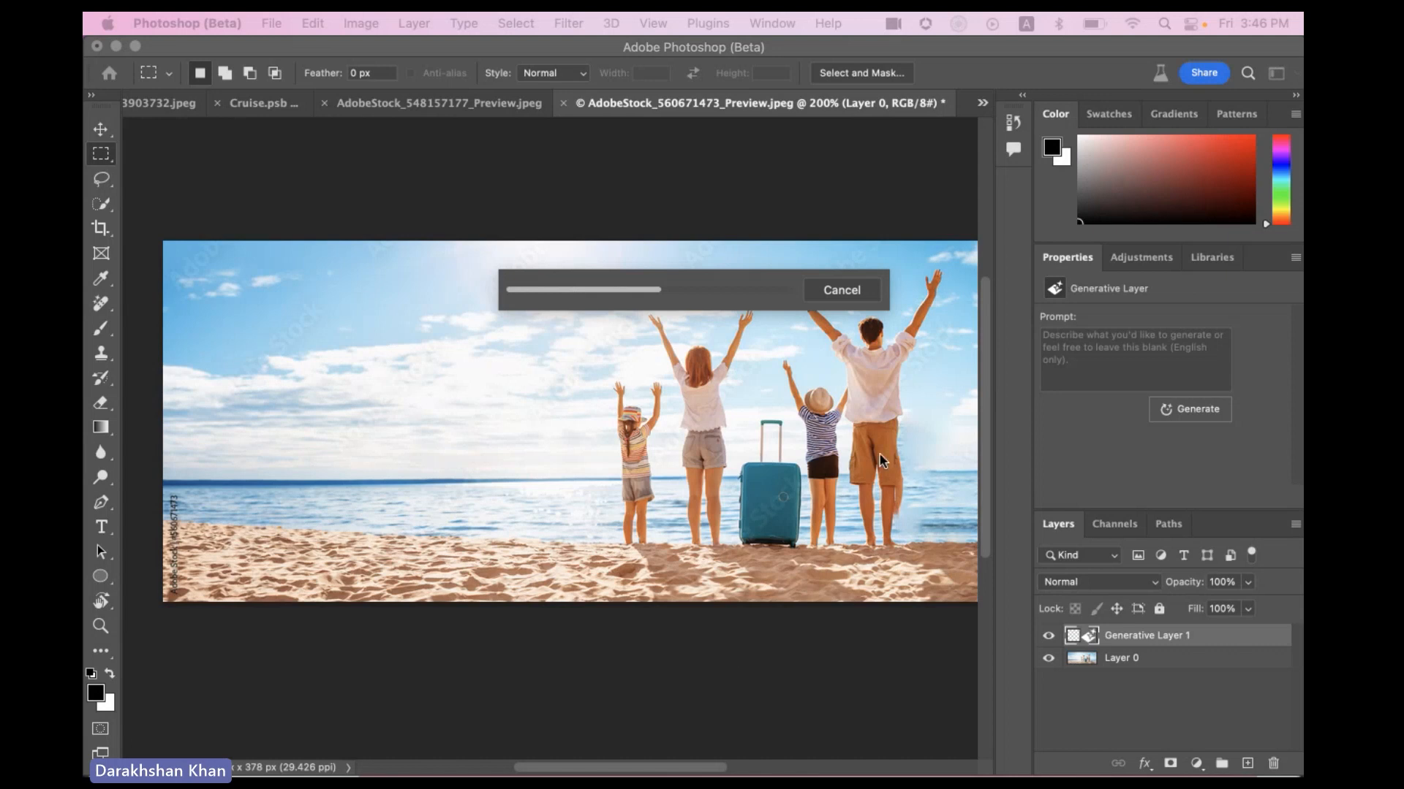
click(853, 298)
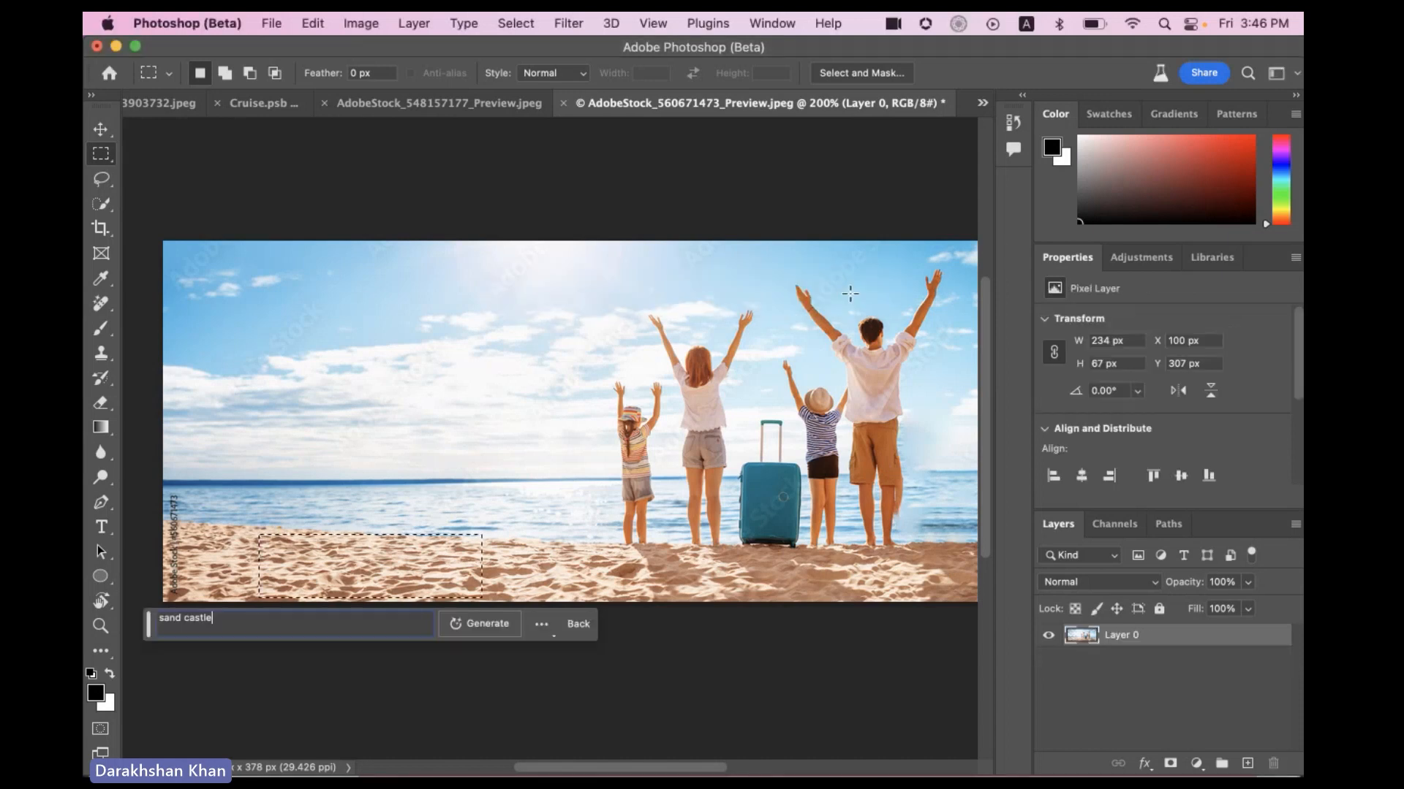
Open the recent file castle.psb and enlarge it to 200%
click(110, 74)
scroll(740, 617, down, 10)
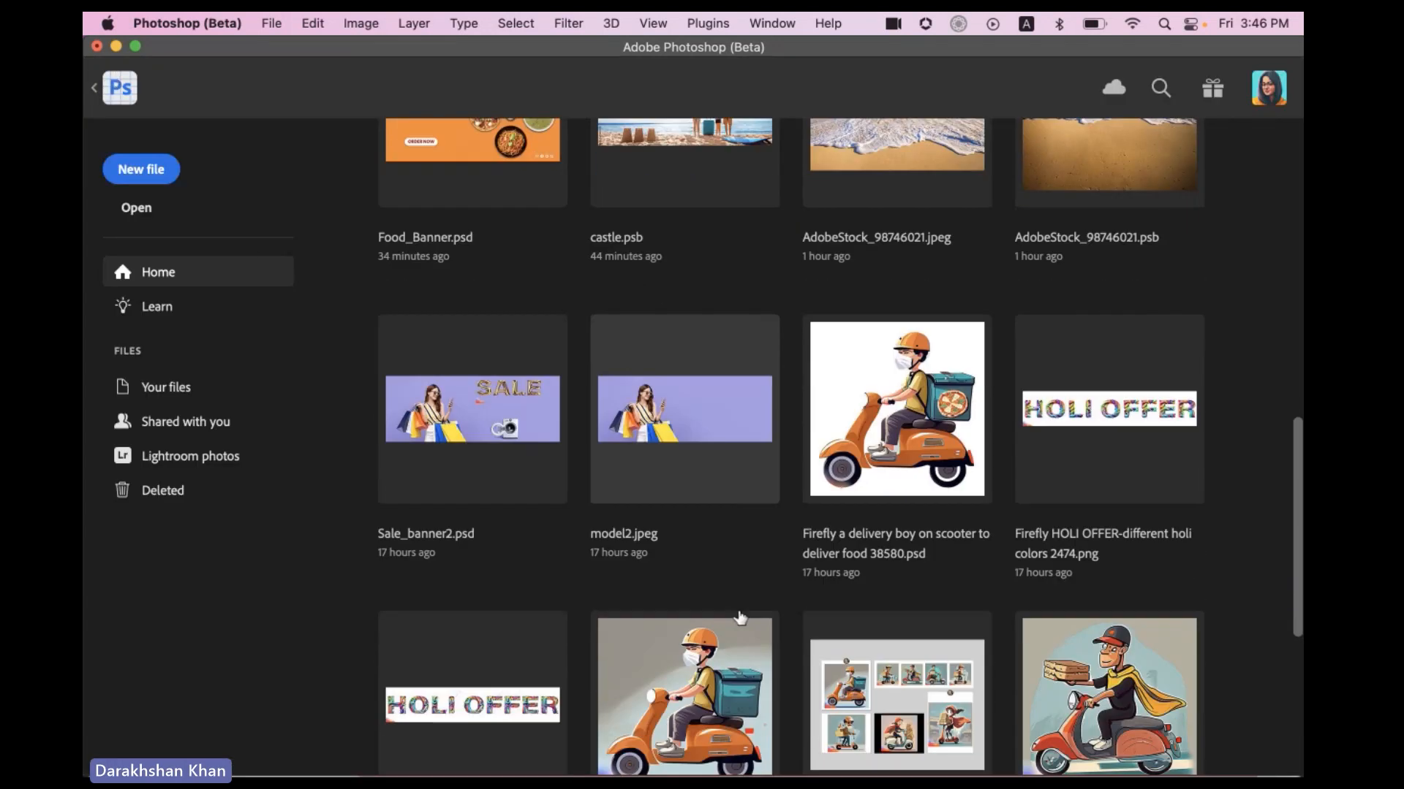
scroll(740, 618, up, 10)
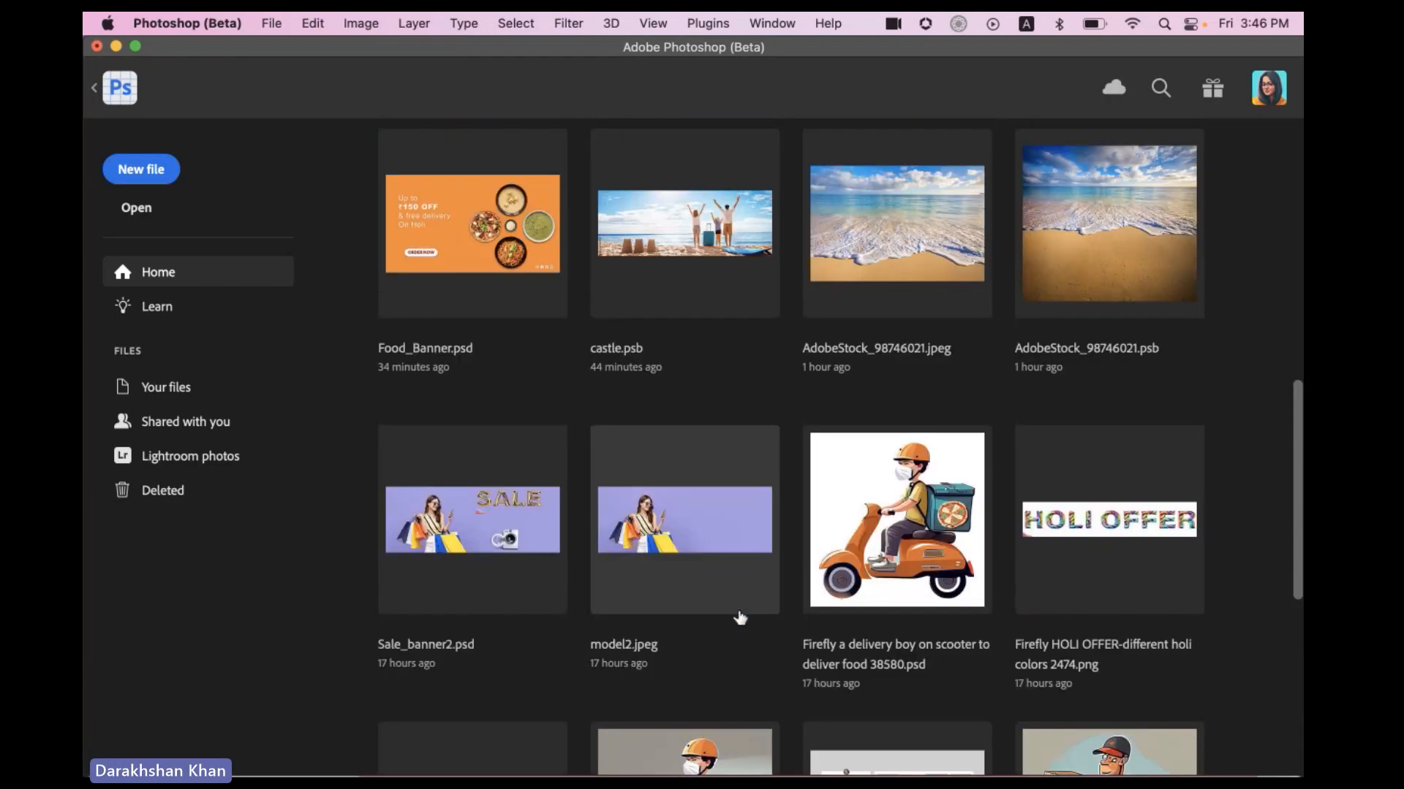
click(698, 411)
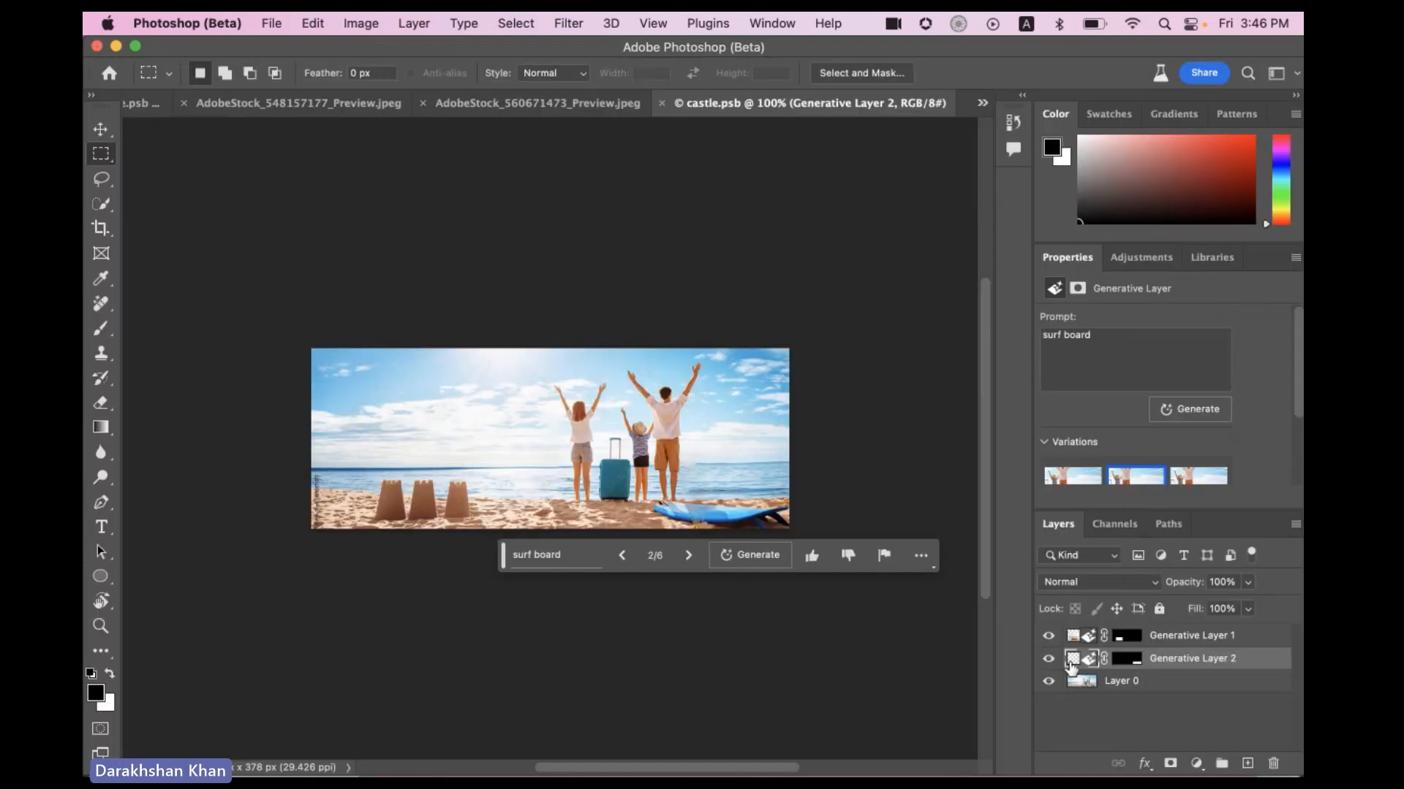
key(super+plus)
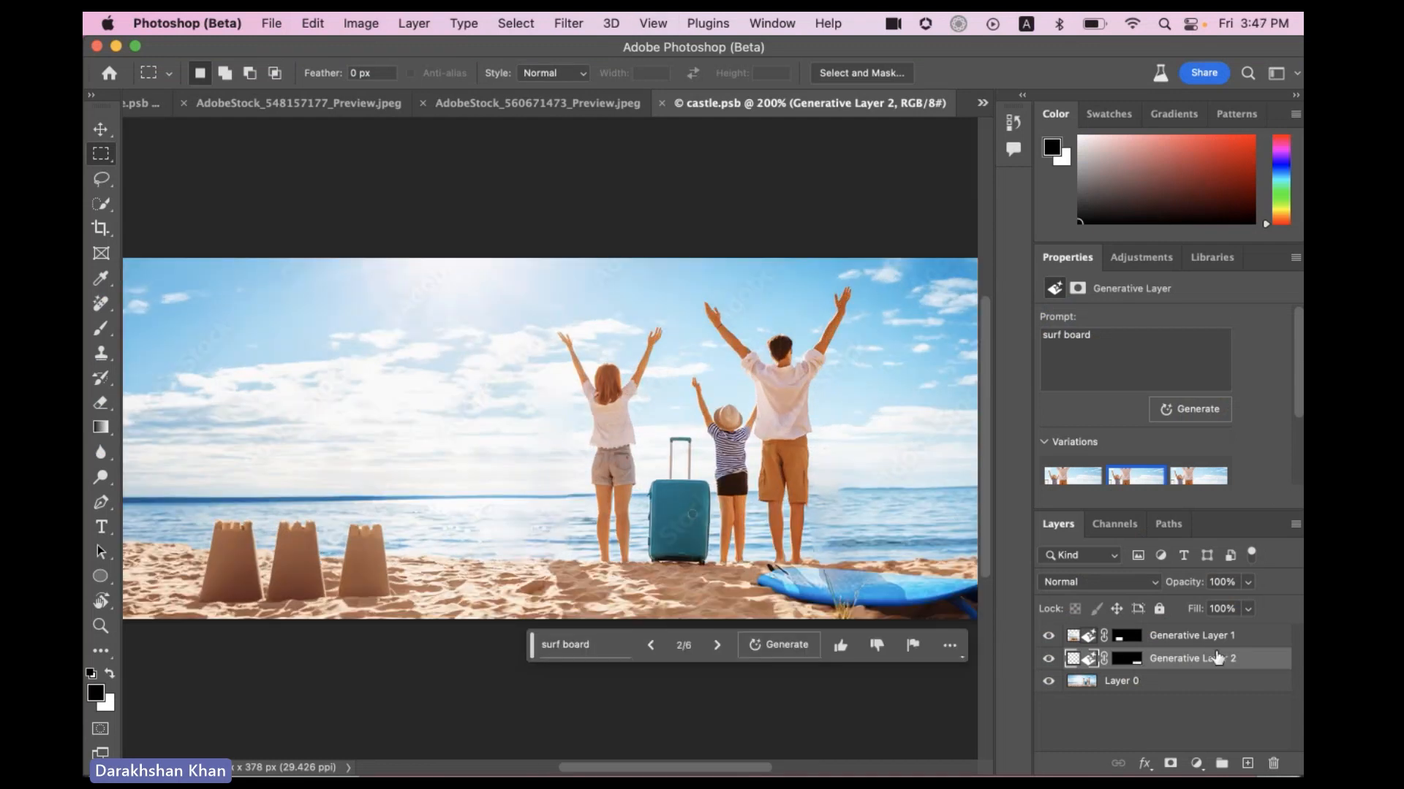
Switch Generative Layer 1, the sand castle layer, to its fifth variation with five towers on one base
click(1175, 641)
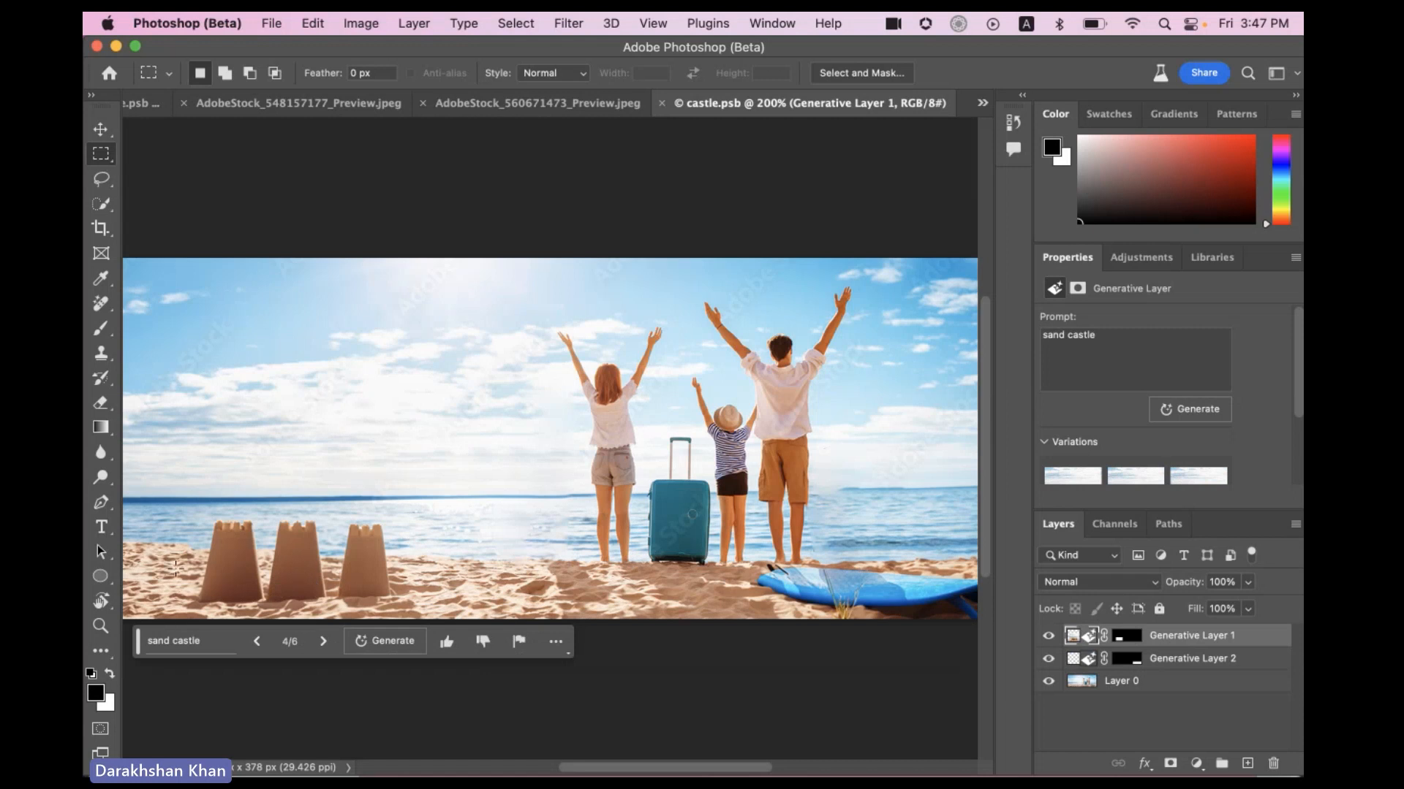
scroll(1247, 450, down, 3)
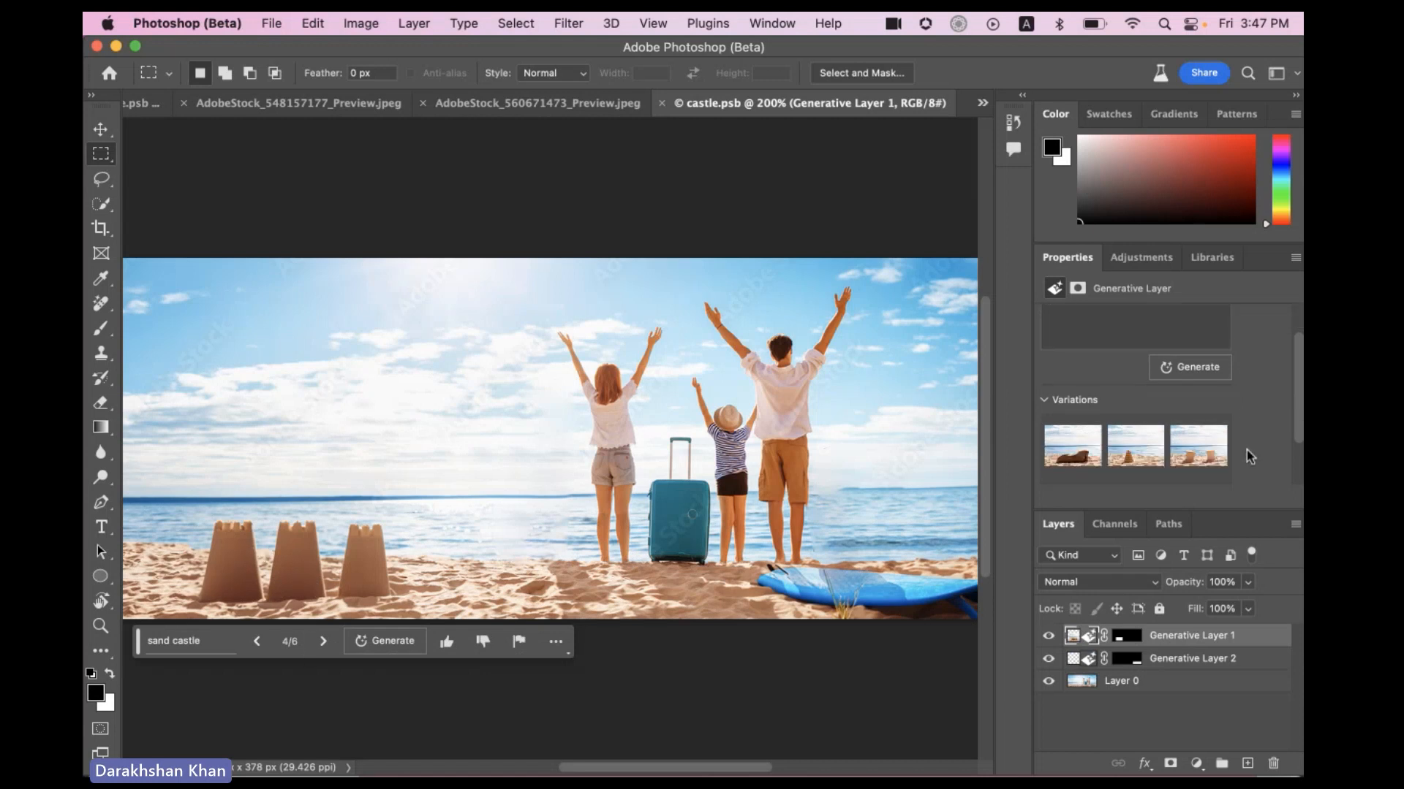
click(1132, 451)
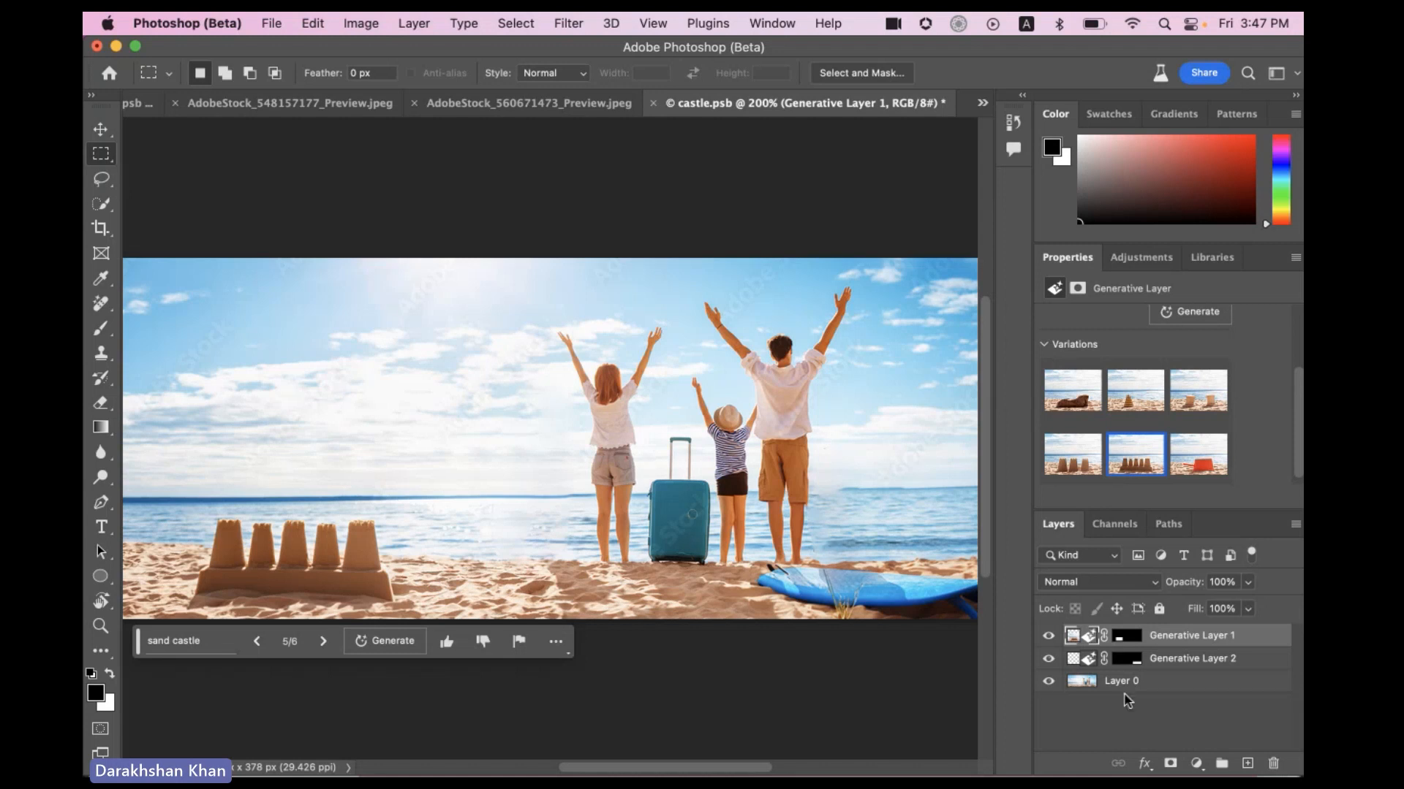
Compare the beach image with and without the surf board on Generative Layer 2, leaving the layer shown
click(1050, 660)
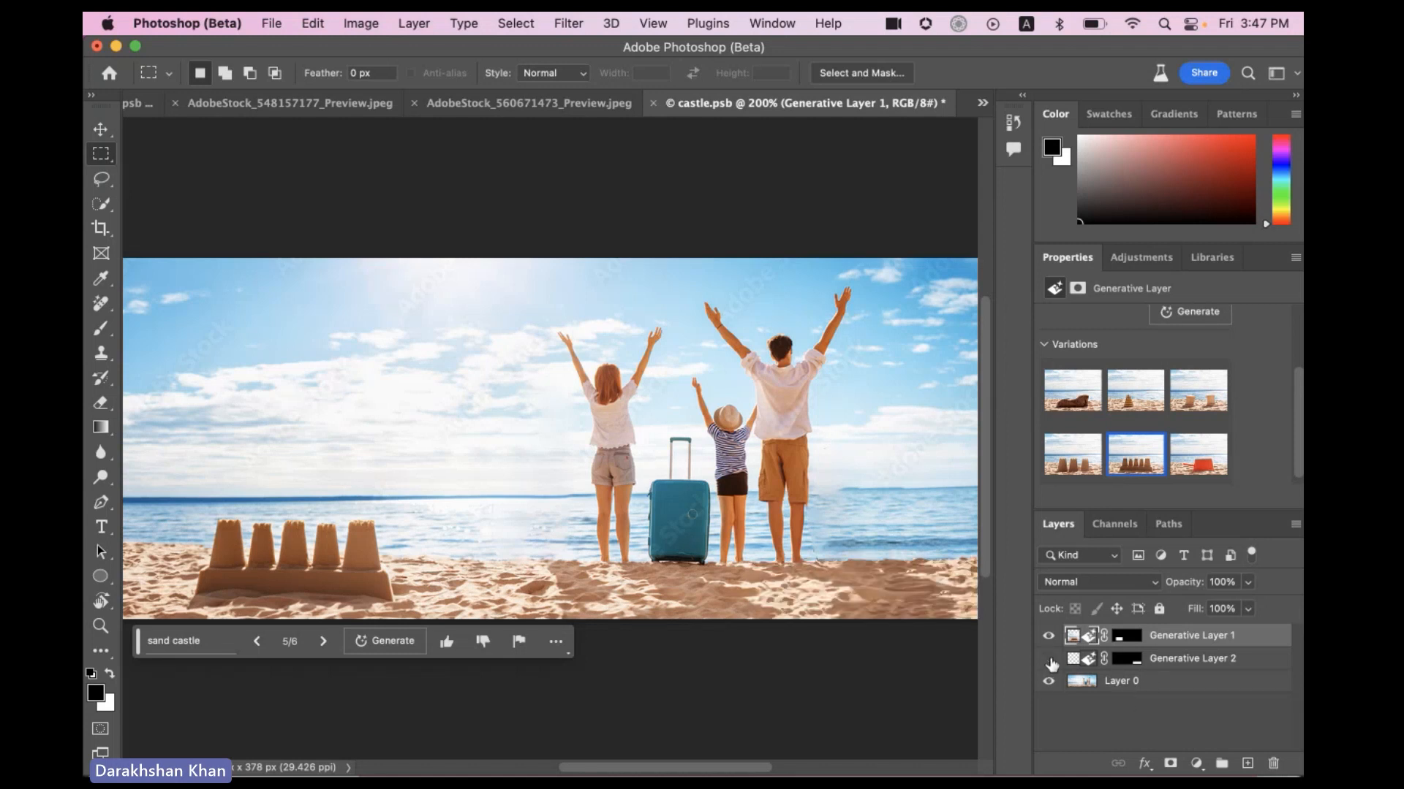
click(1050, 660)
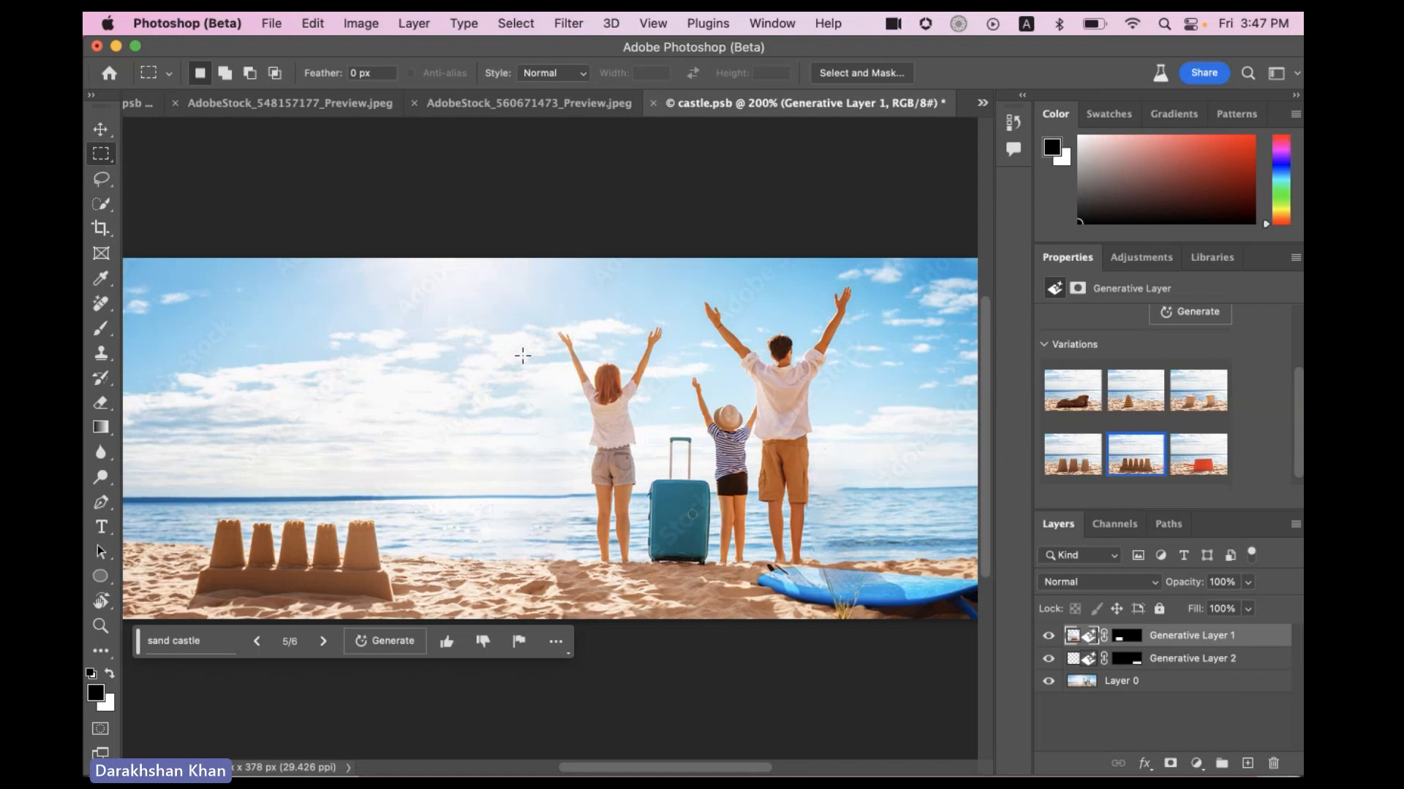
mouse_move(836, 483)
mouse_down()
mouse_move(626, 473)
mouse_move(837, 476)
mouse_up()
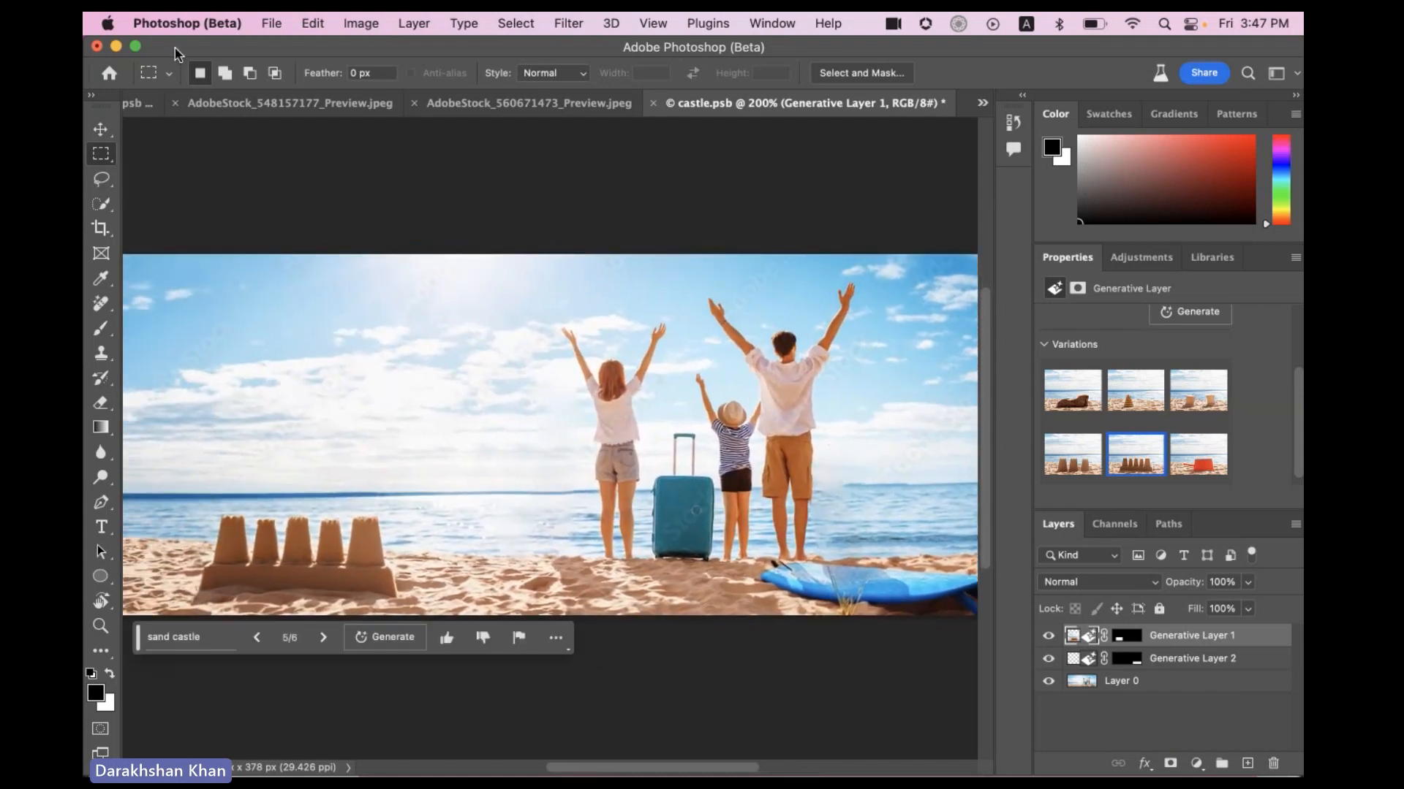
Open the living-room photo AdobeStock_126394058.jpeg and return to castle.psb
click(174, 744)
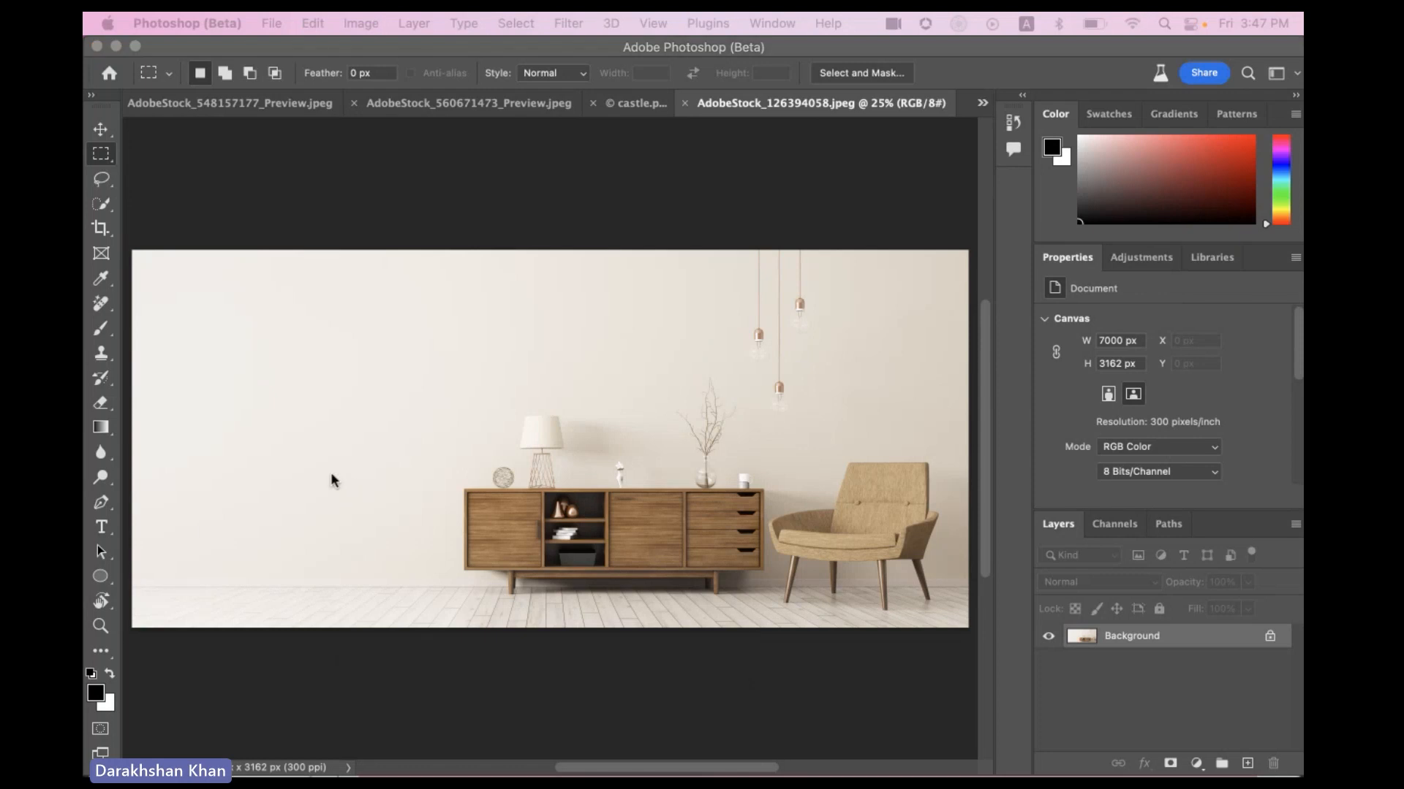
click(623, 106)
click(622, 108)
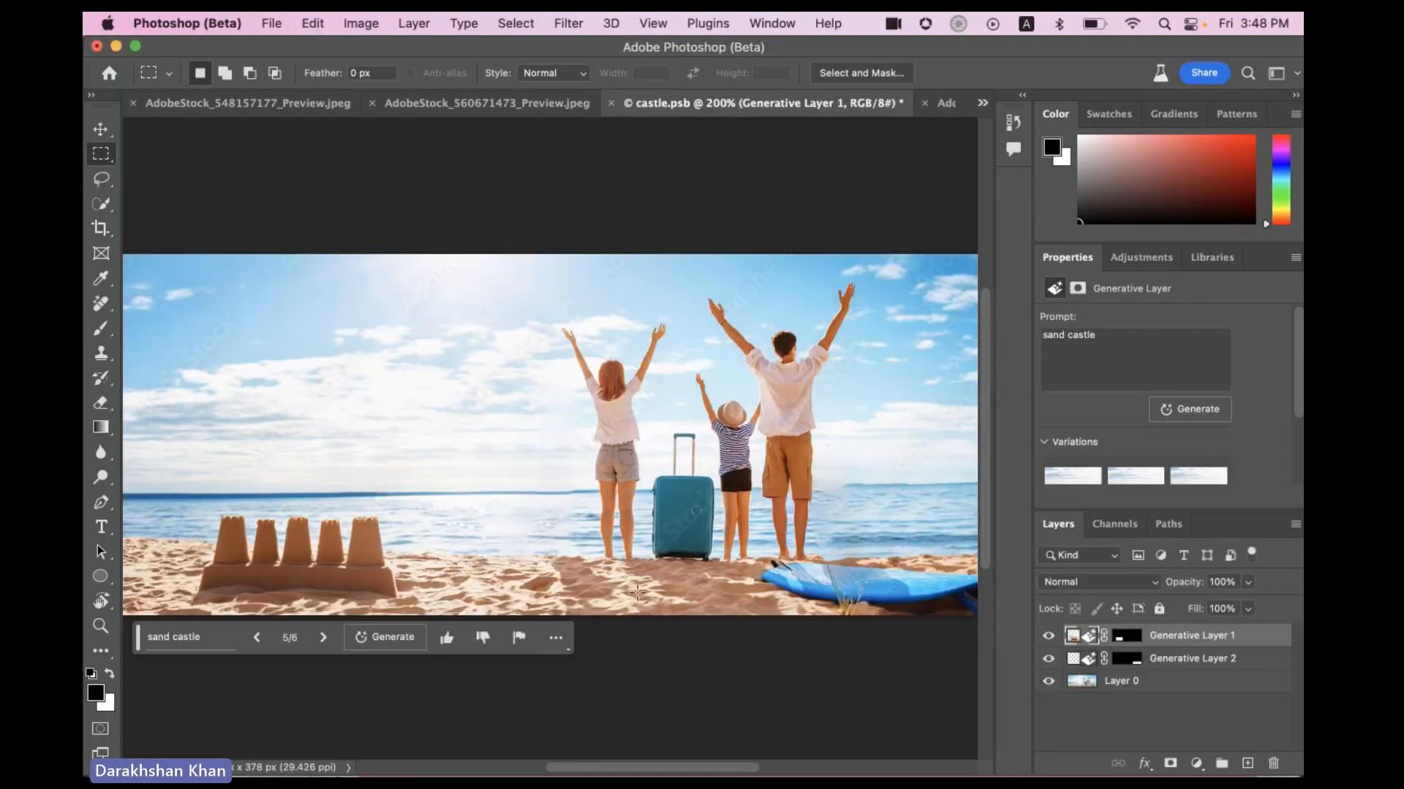
Hide Generative Layer 1 with the sand castles and make Layer 0 the active layer
click(1049, 635)
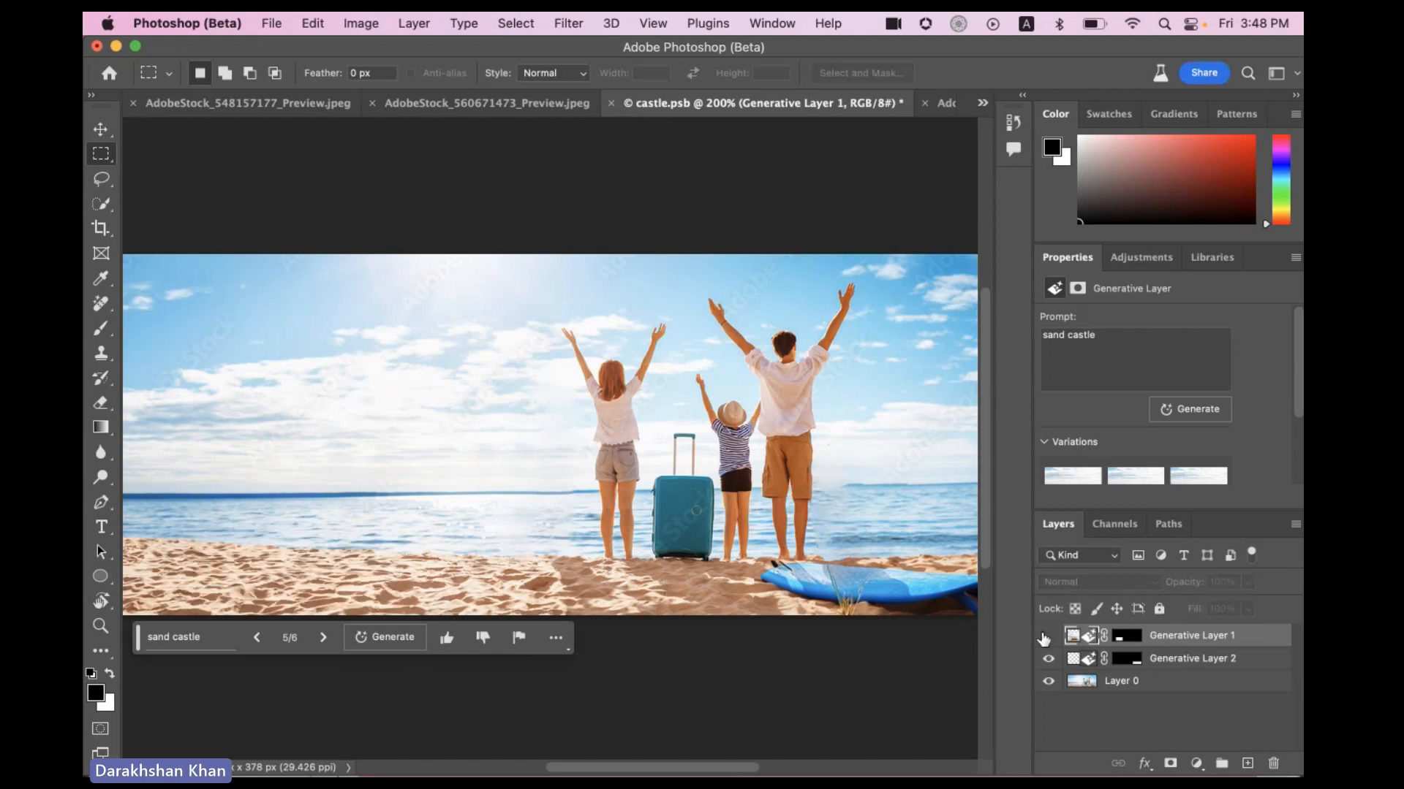
scroll(533, 501, left, 5)
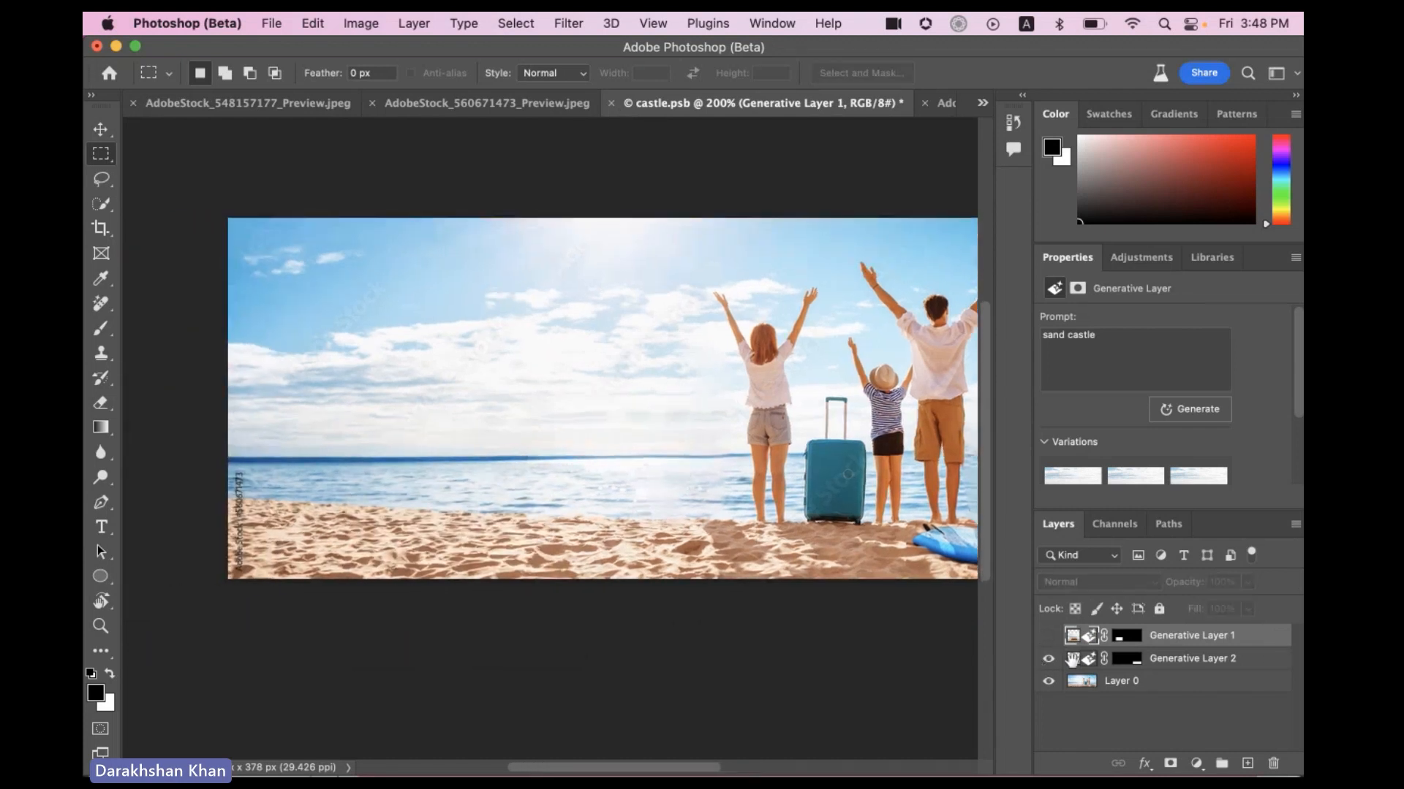
click(1184, 684)
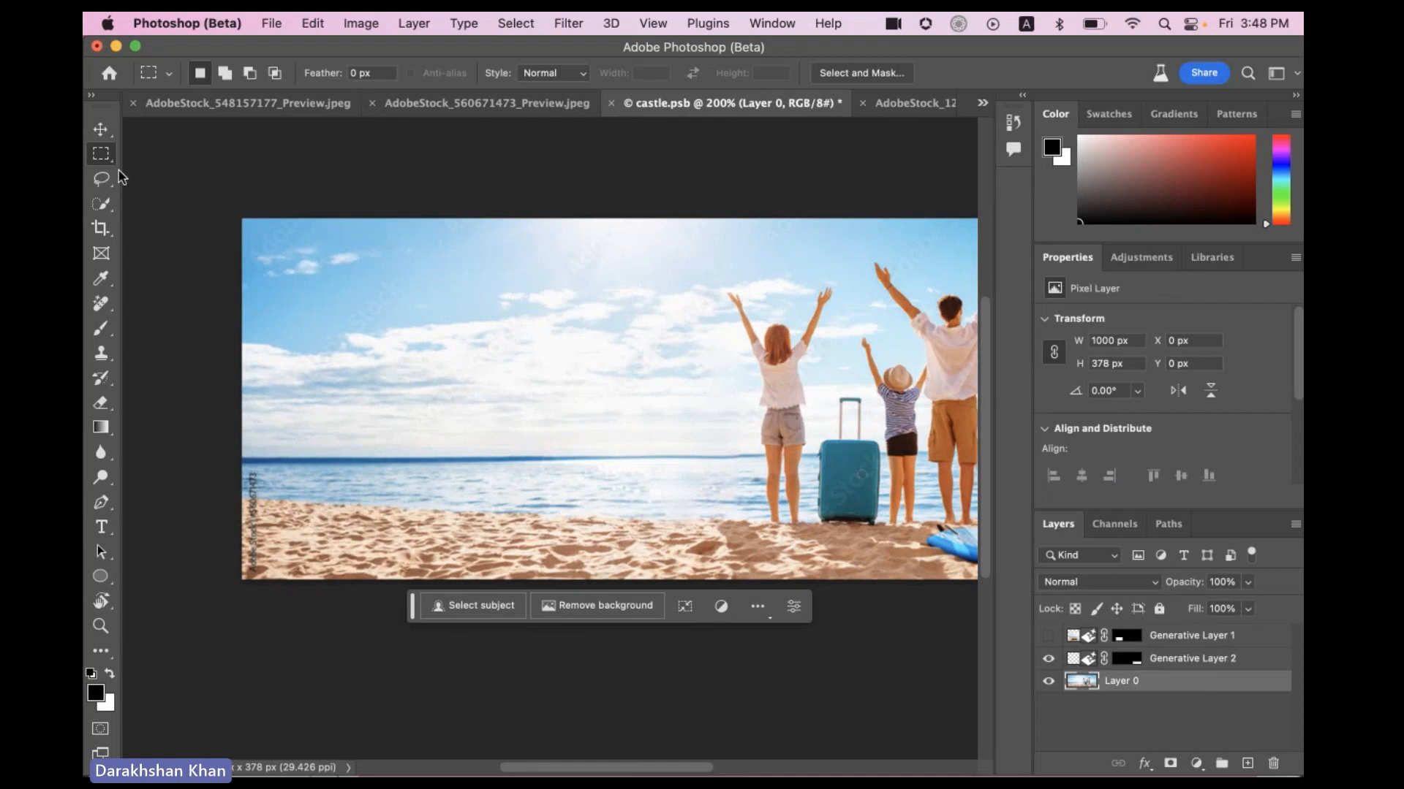
Generate a "sail boat" with Generative Fill in a 419 × 120 px selection across the sand and waterline beside the family
drag(290, 462, 689, 575)
click(329, 597)
text(sa)
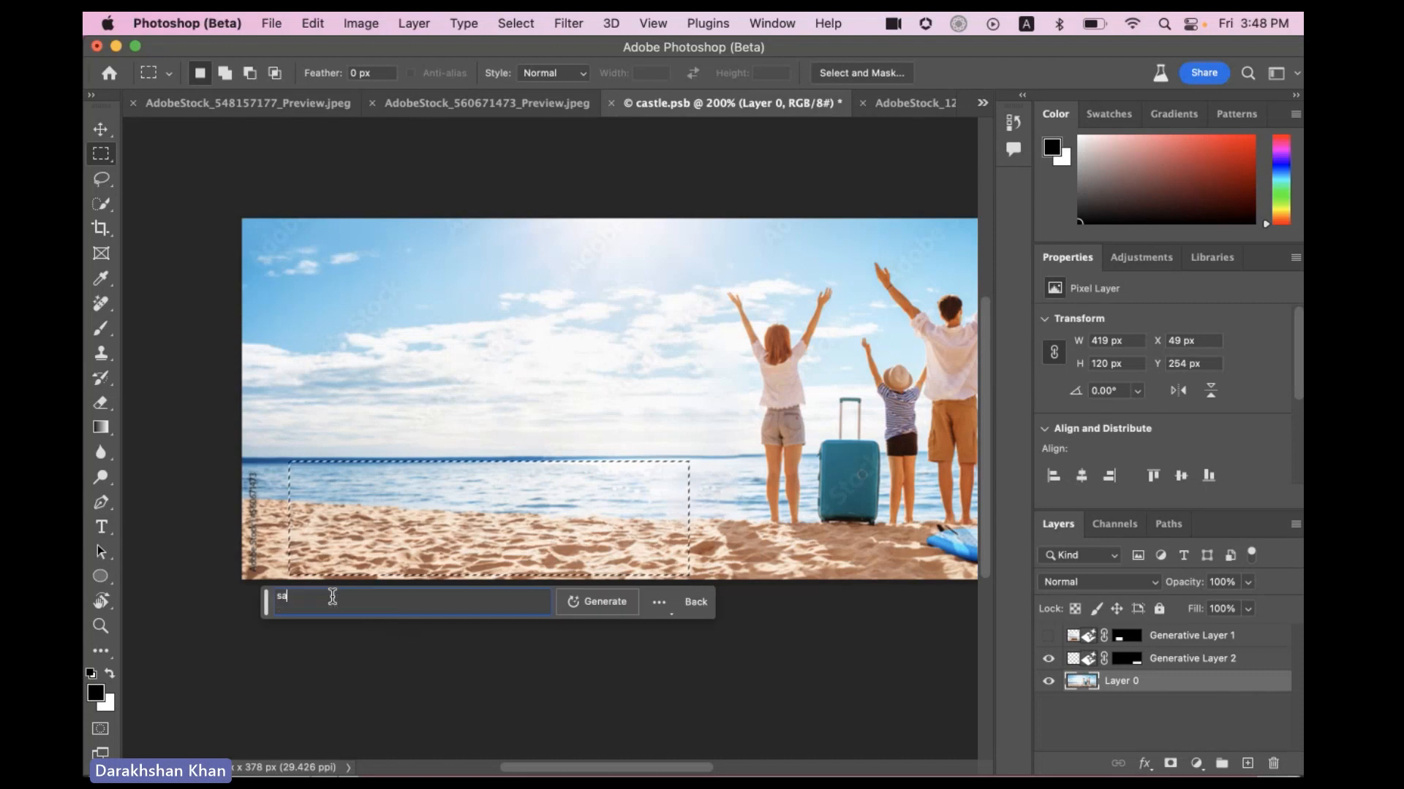
text(il boat)
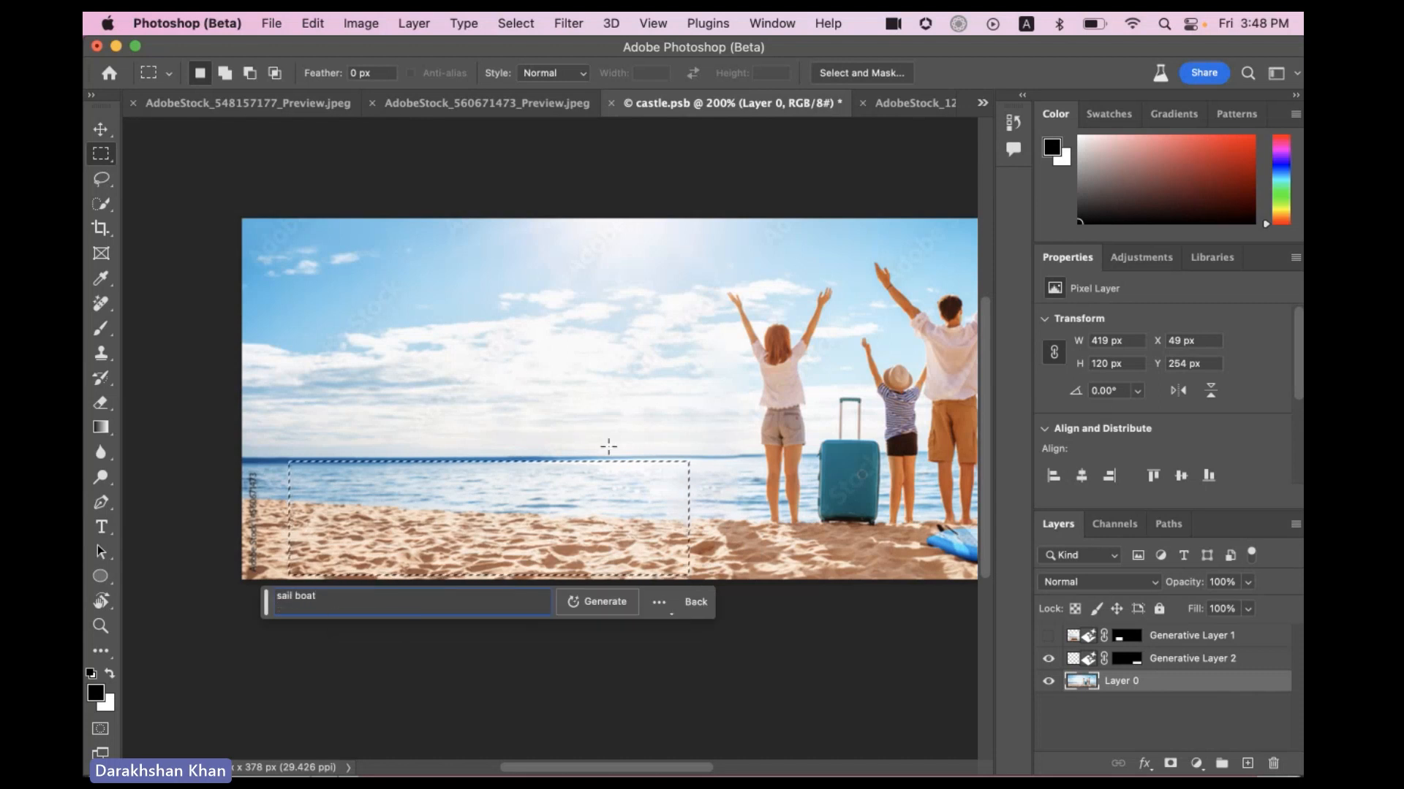
click(609, 601)
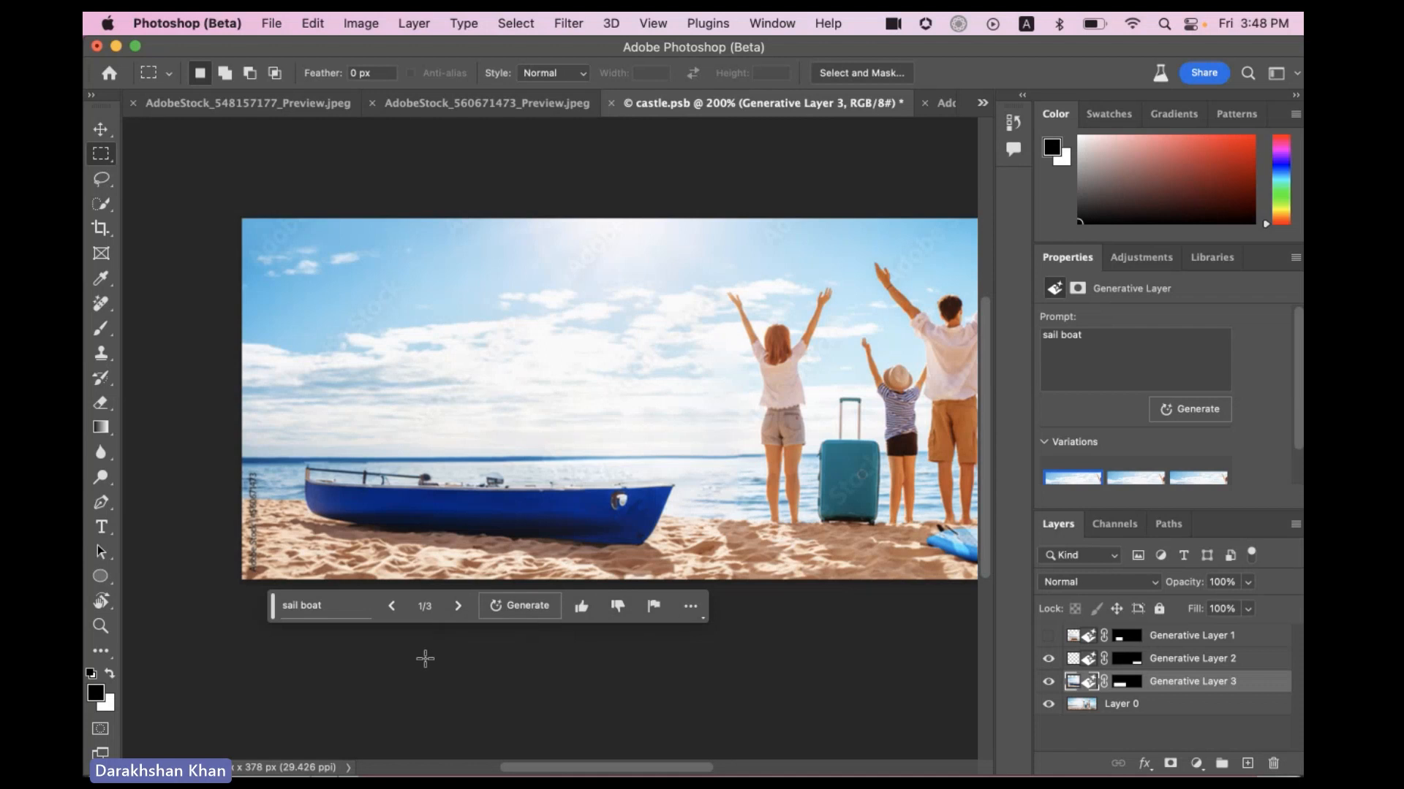
Set the sail boat layer to its third variation, the white boat with ropes, and bring up AdobeStock_126394058.jpeg
click(458, 608)
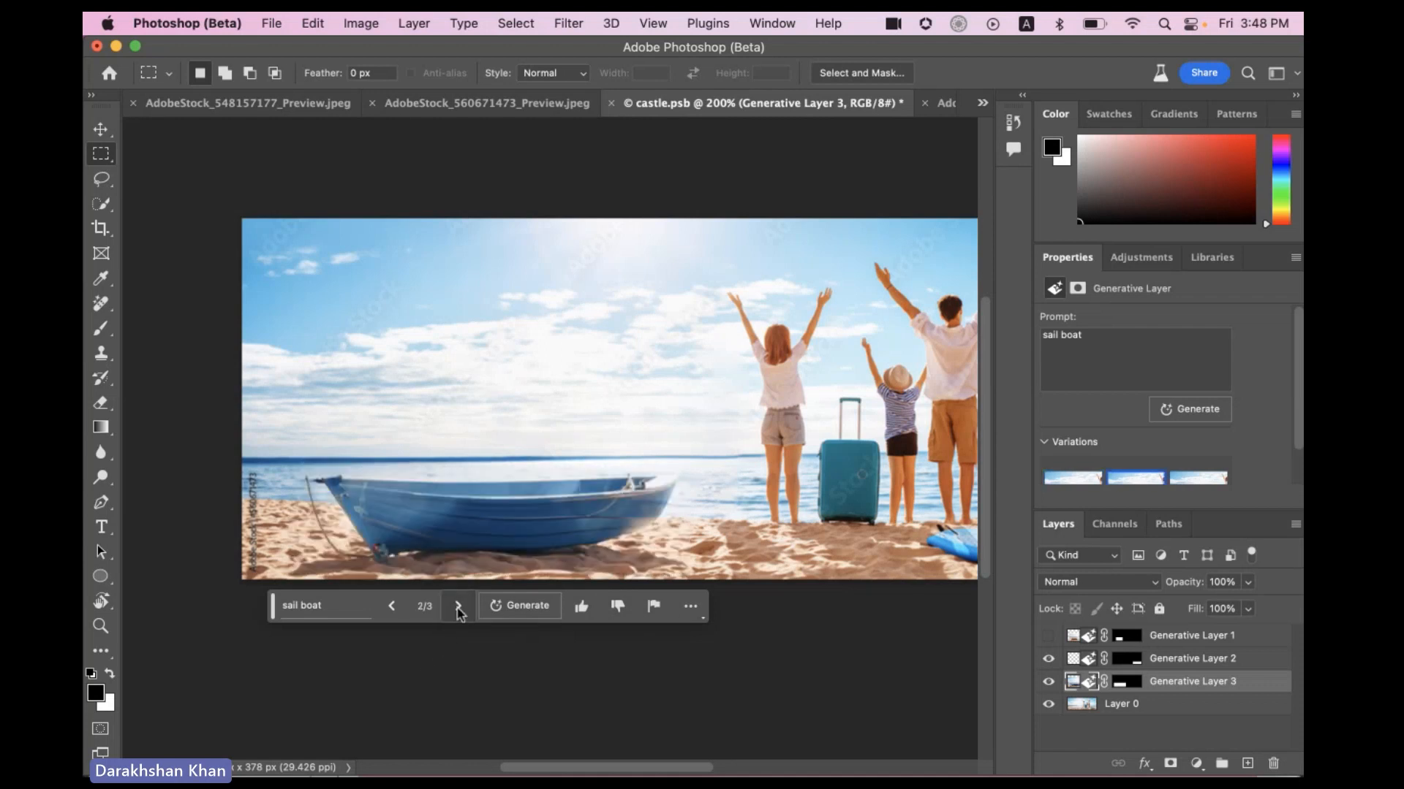
click(458, 608)
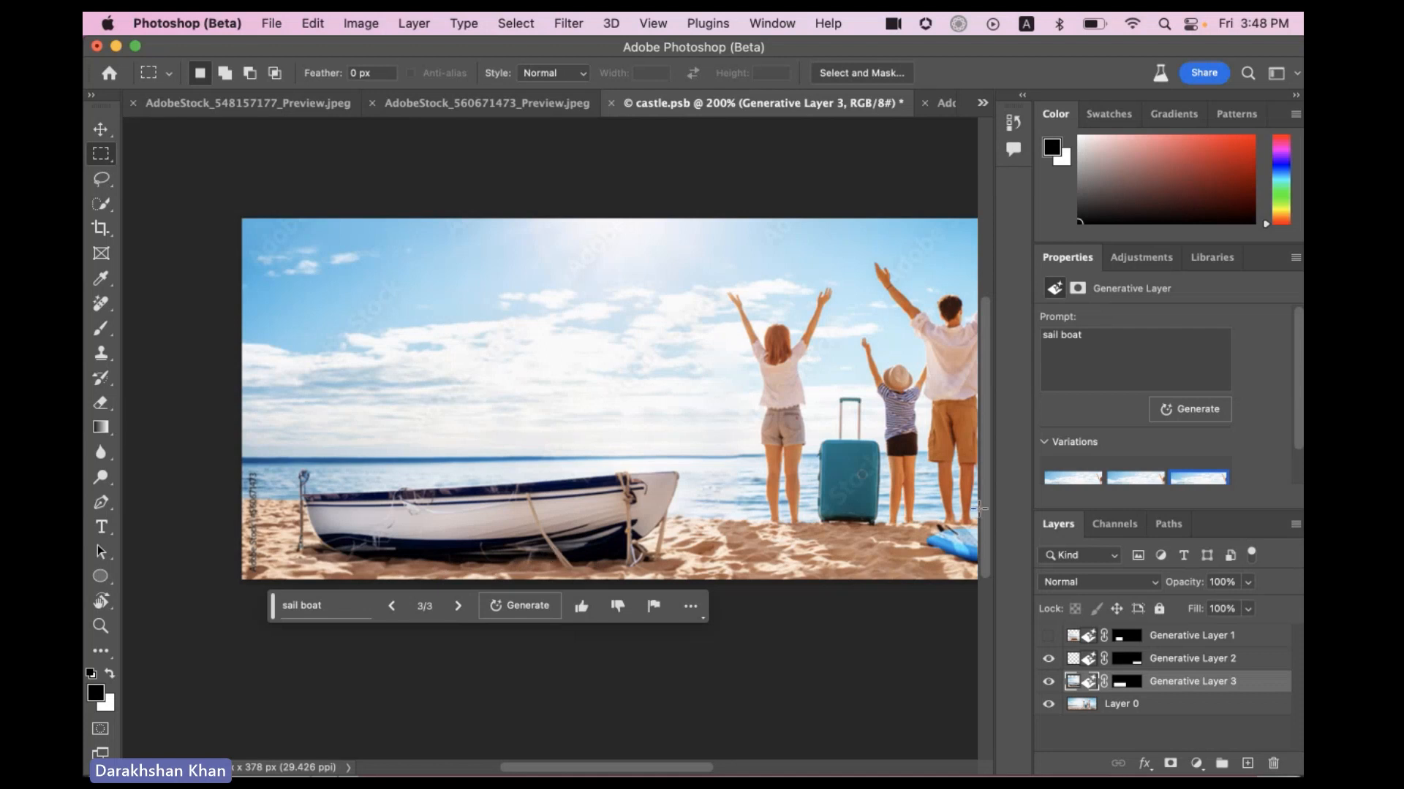
scroll(1257, 435, down, 1)
scroll(1257, 435, down, 1)
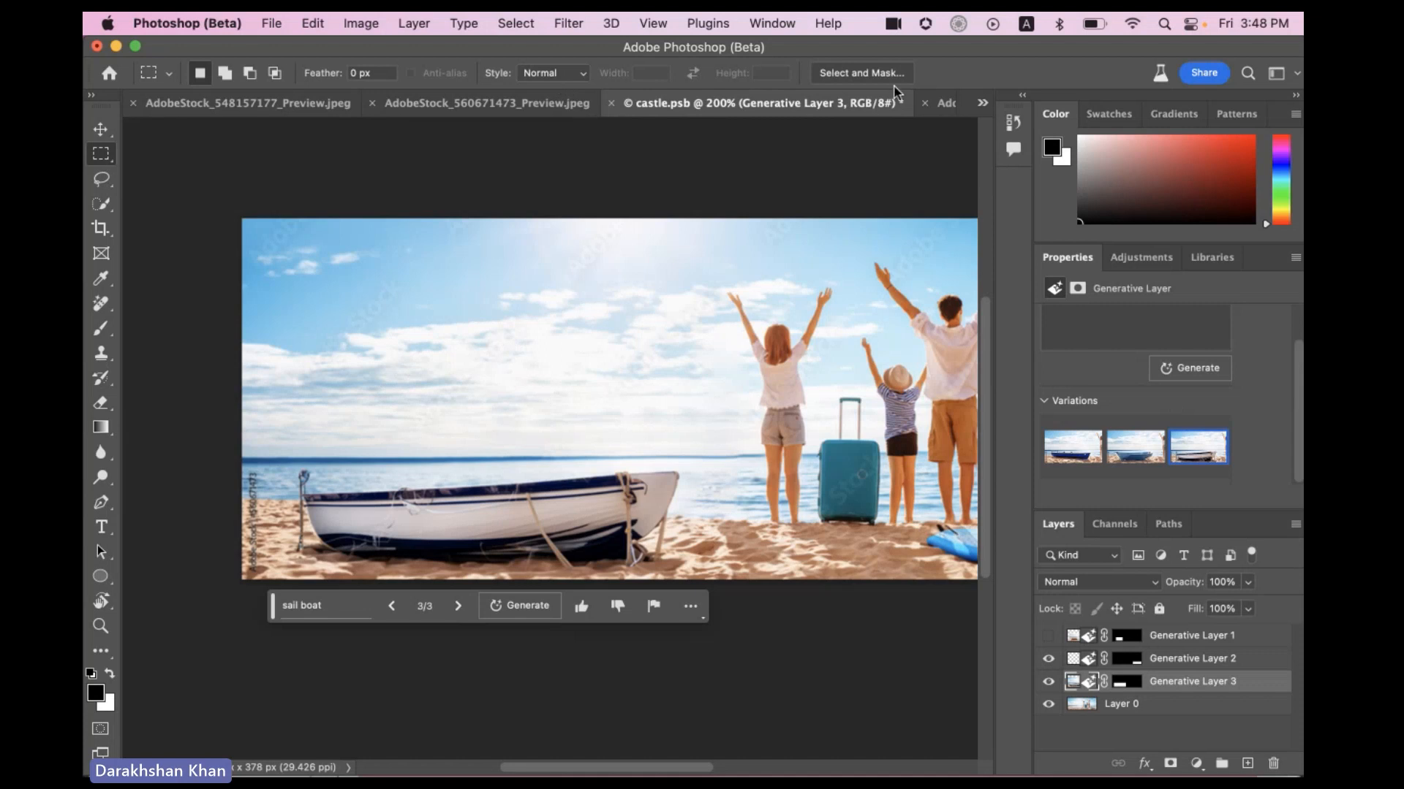
click(946, 106)
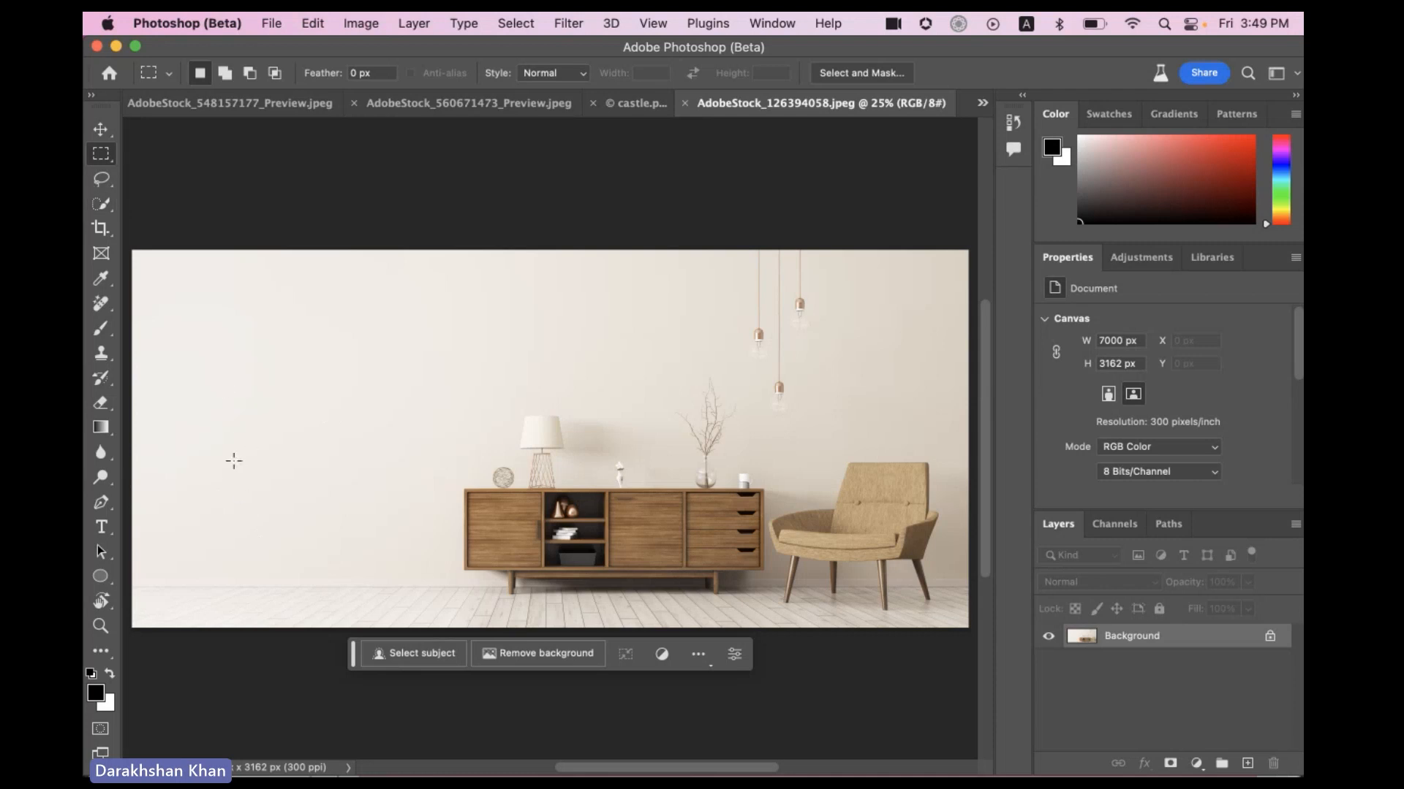
Try to generate a "chair" with Generative Fill in a selection on the empty floor beside the wooden sideboard
mouse_move(224, 446)
mouse_down()
mouse_move(255, 506)
mouse_move(326, 583)
mouse_move(424, 623)
mouse_up()
click(269, 518)
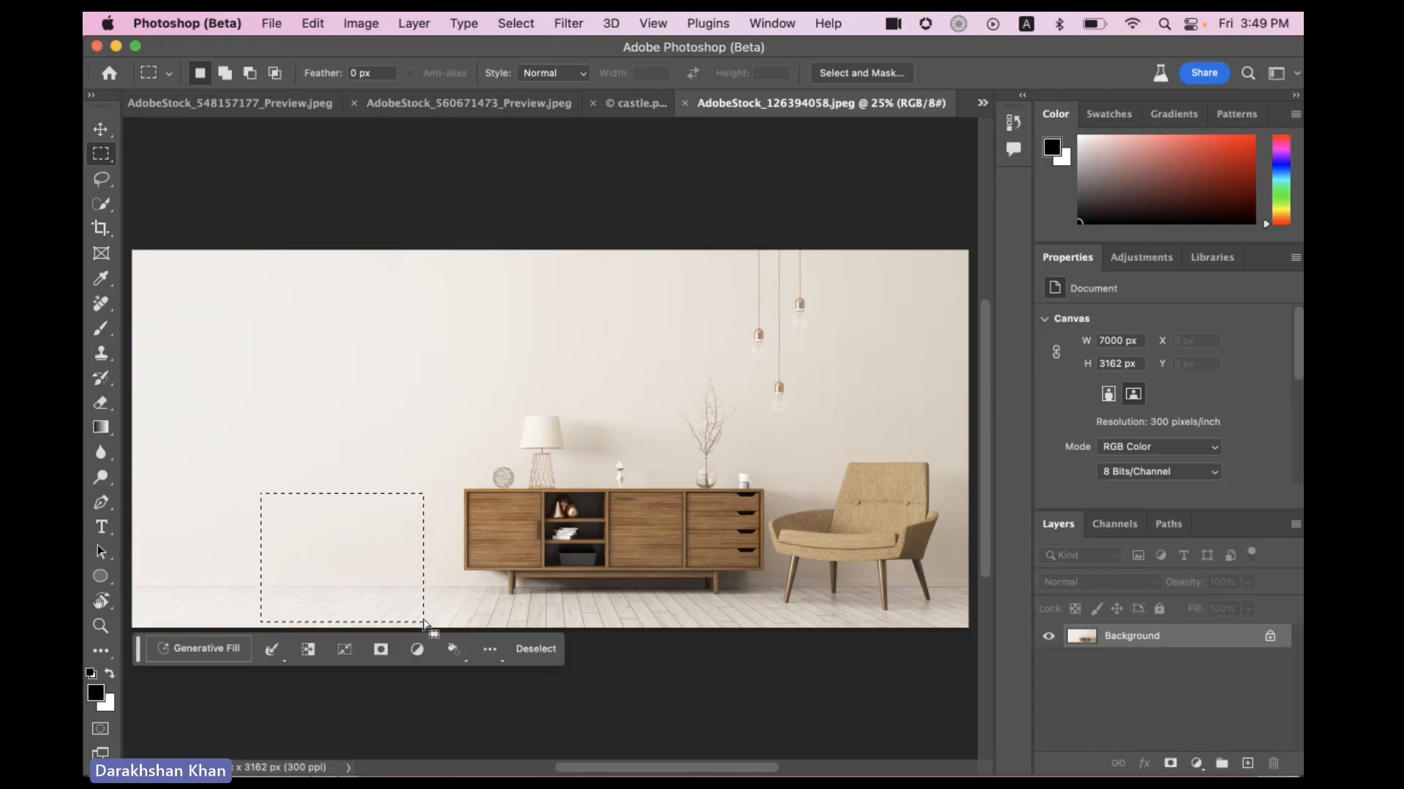
click(189, 648)
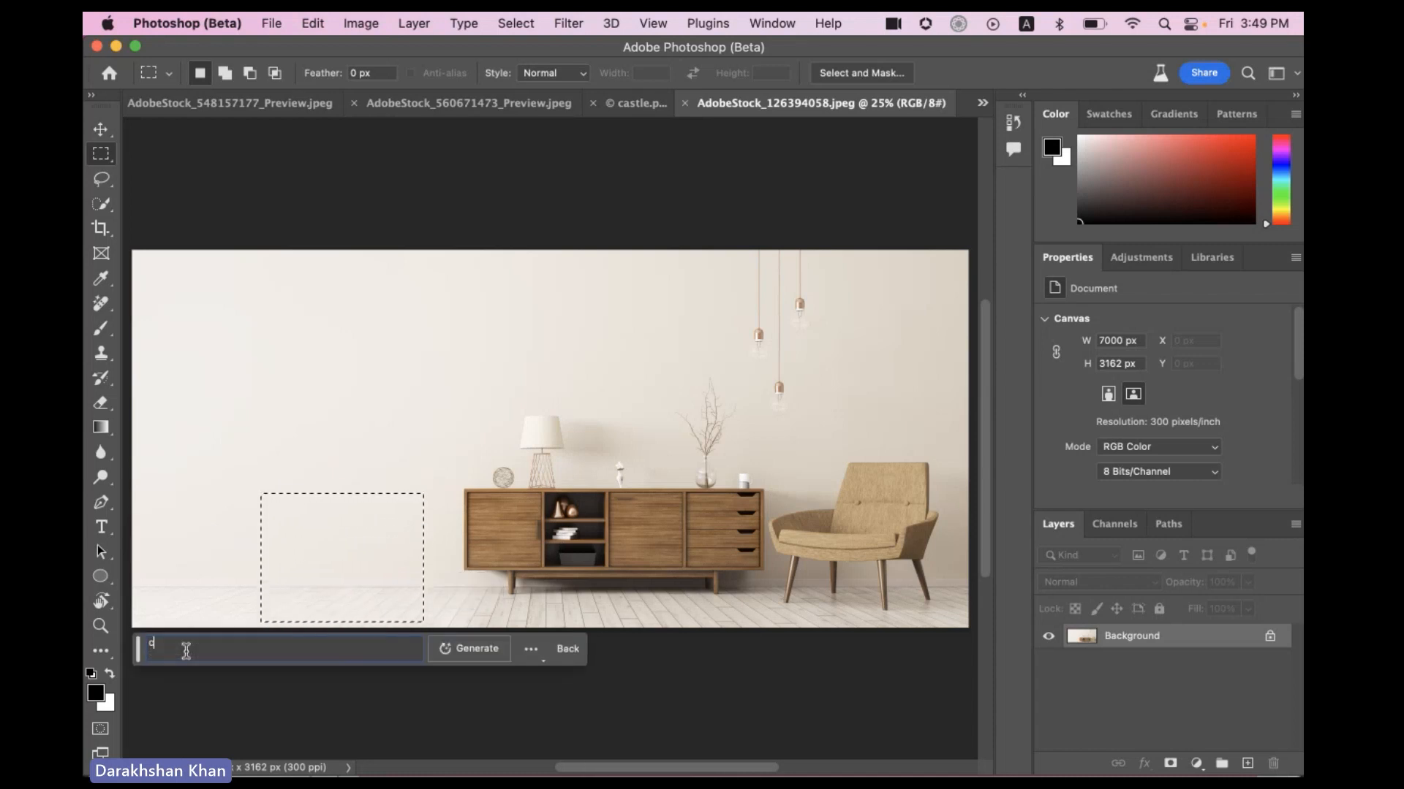
key(Return)
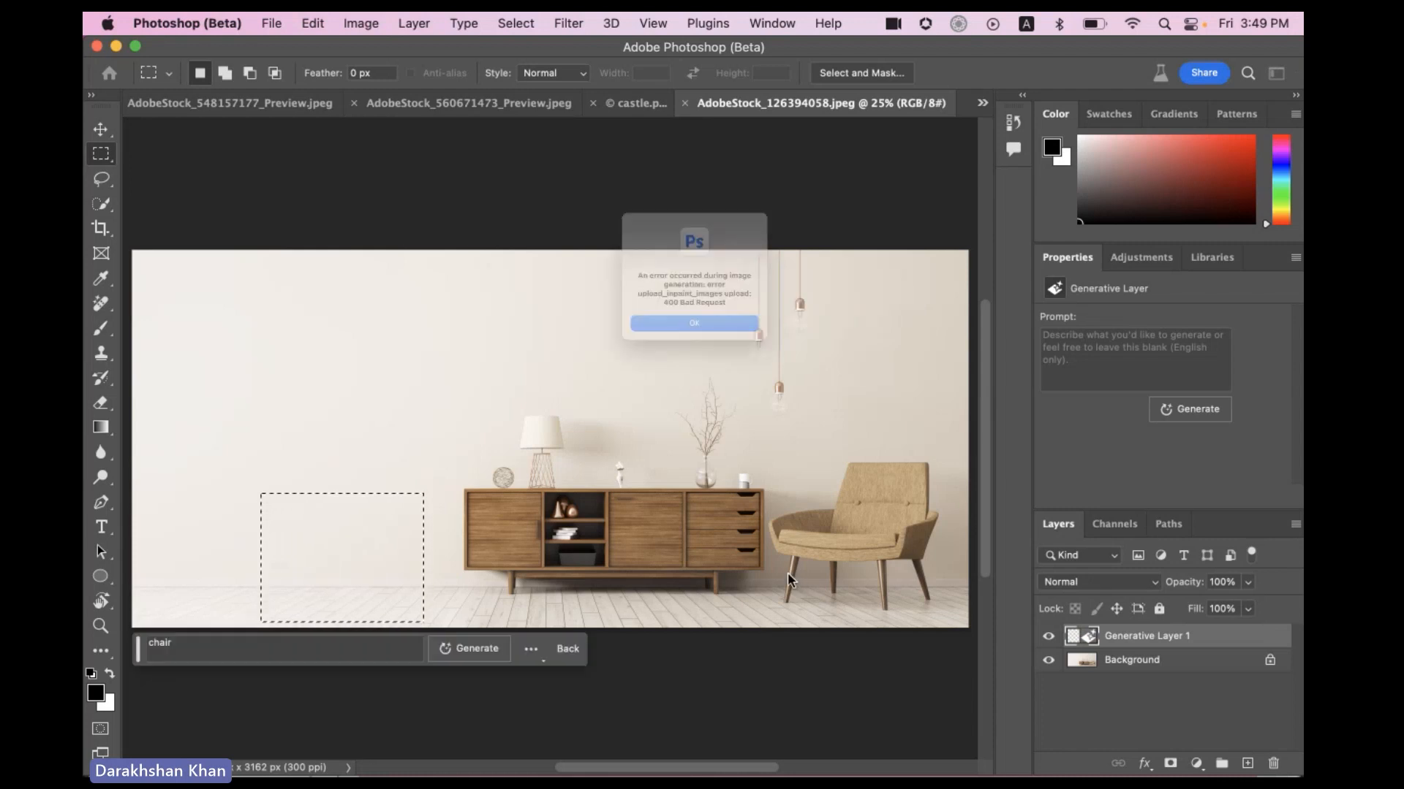
click(711, 349)
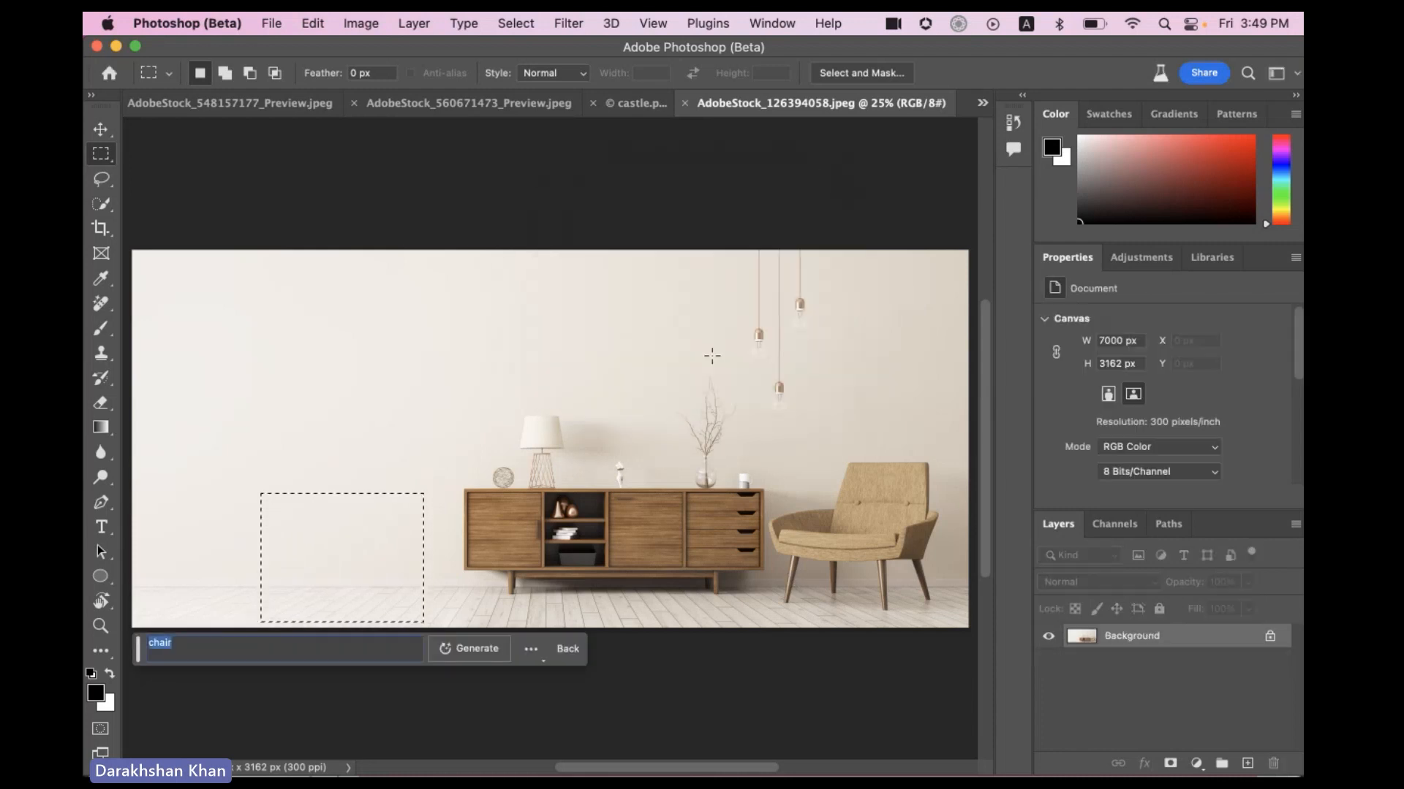
Convert the locked Background into the regular layer Layer 0 and clear the selection
double_click(1266, 636)
click(860, 369)
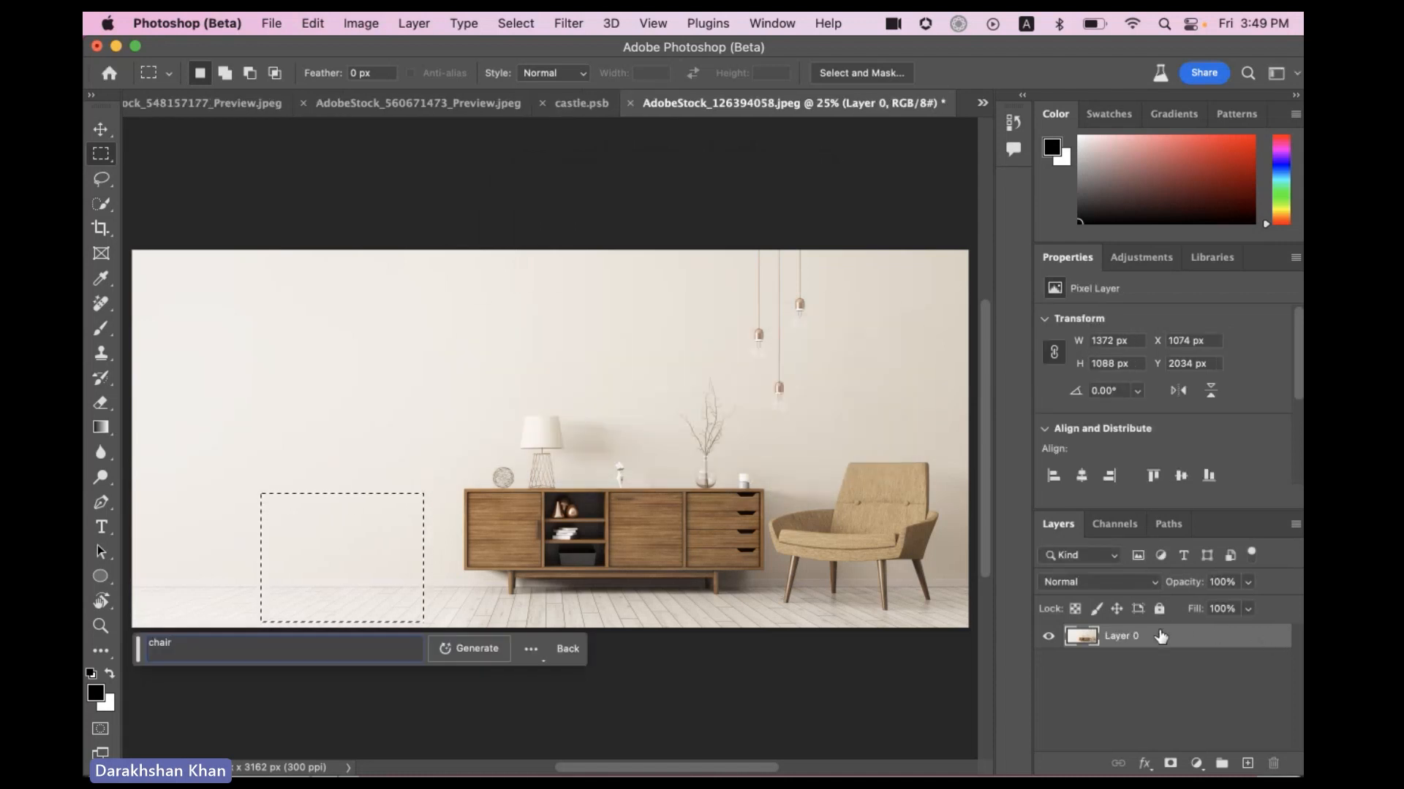
key(super+d)
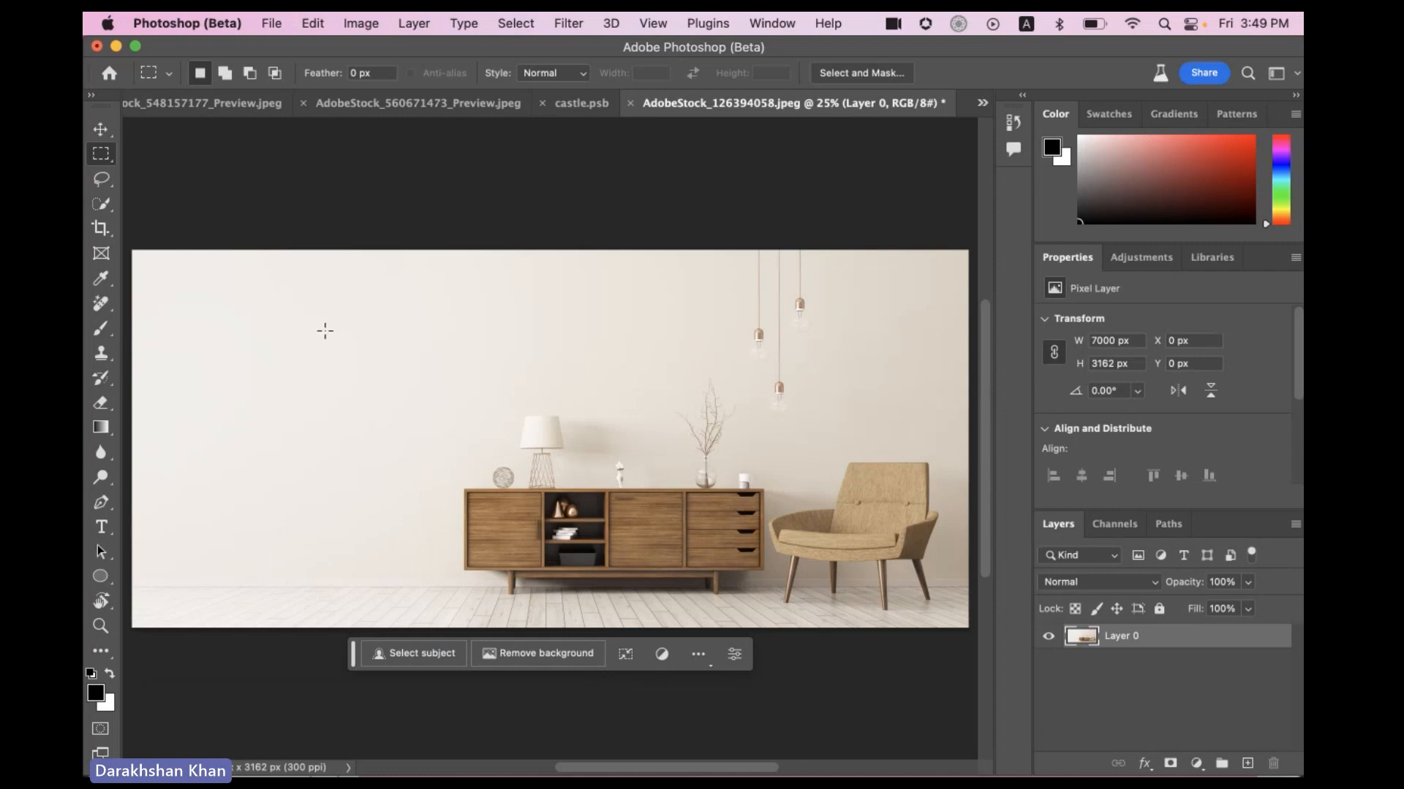
Generate a "photo frame" with Generative Fill in a 1633 × 1496 px selection on the empty wall
drag(220, 297, 413, 474)
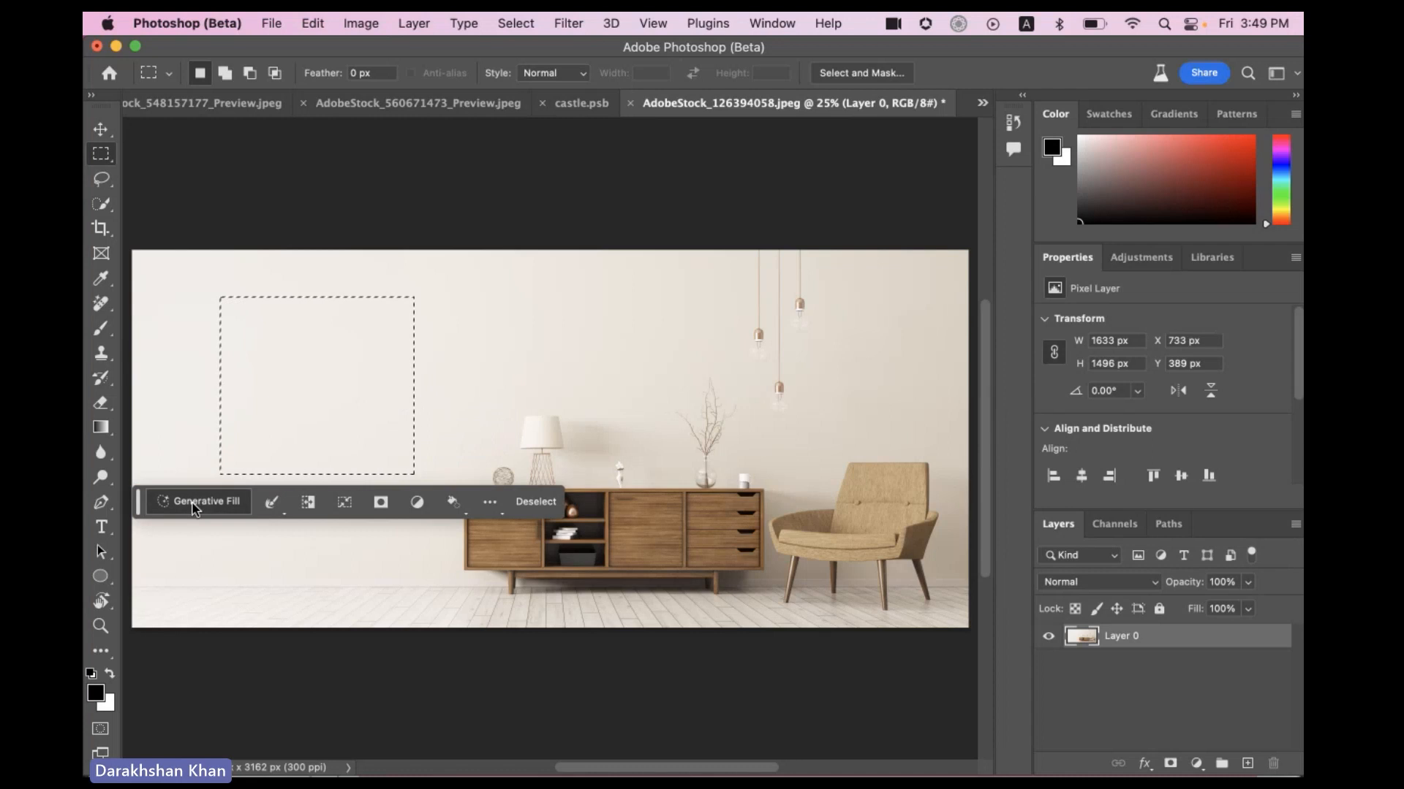
click(241, 501)
text(Photo frame)
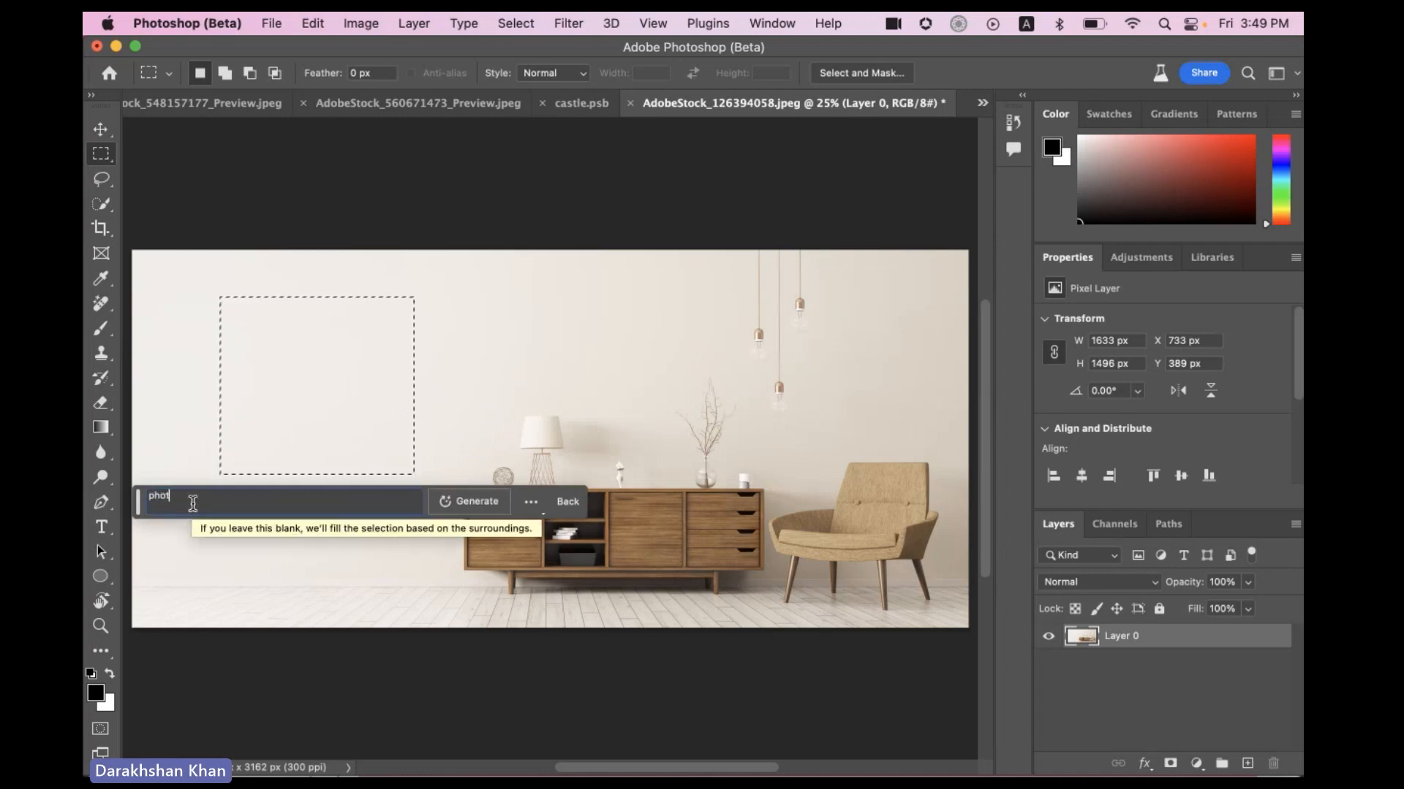
key(Return)
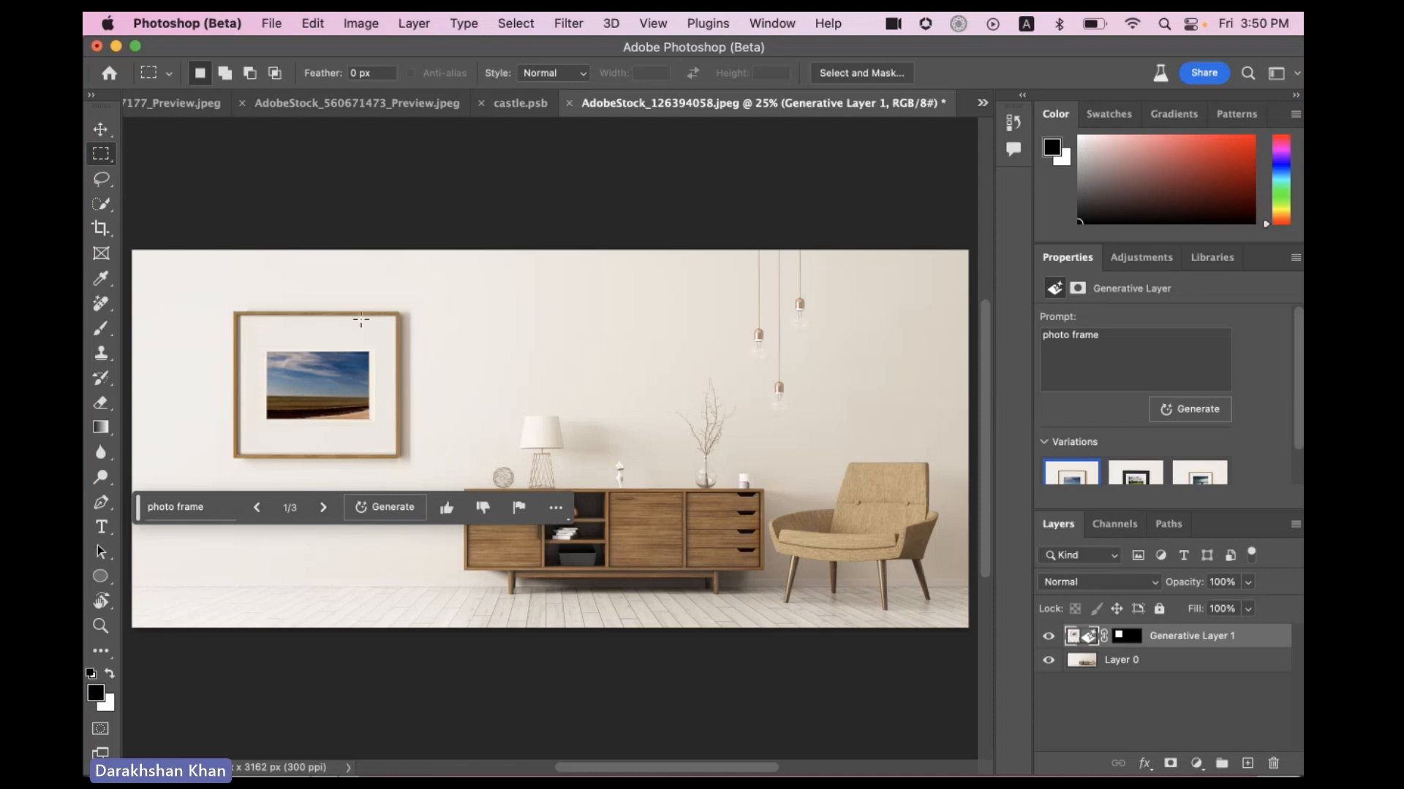
Browse the photo frame variations, generate another set, and choose its third one, the black frame with a monochrome picture
click(322, 508)
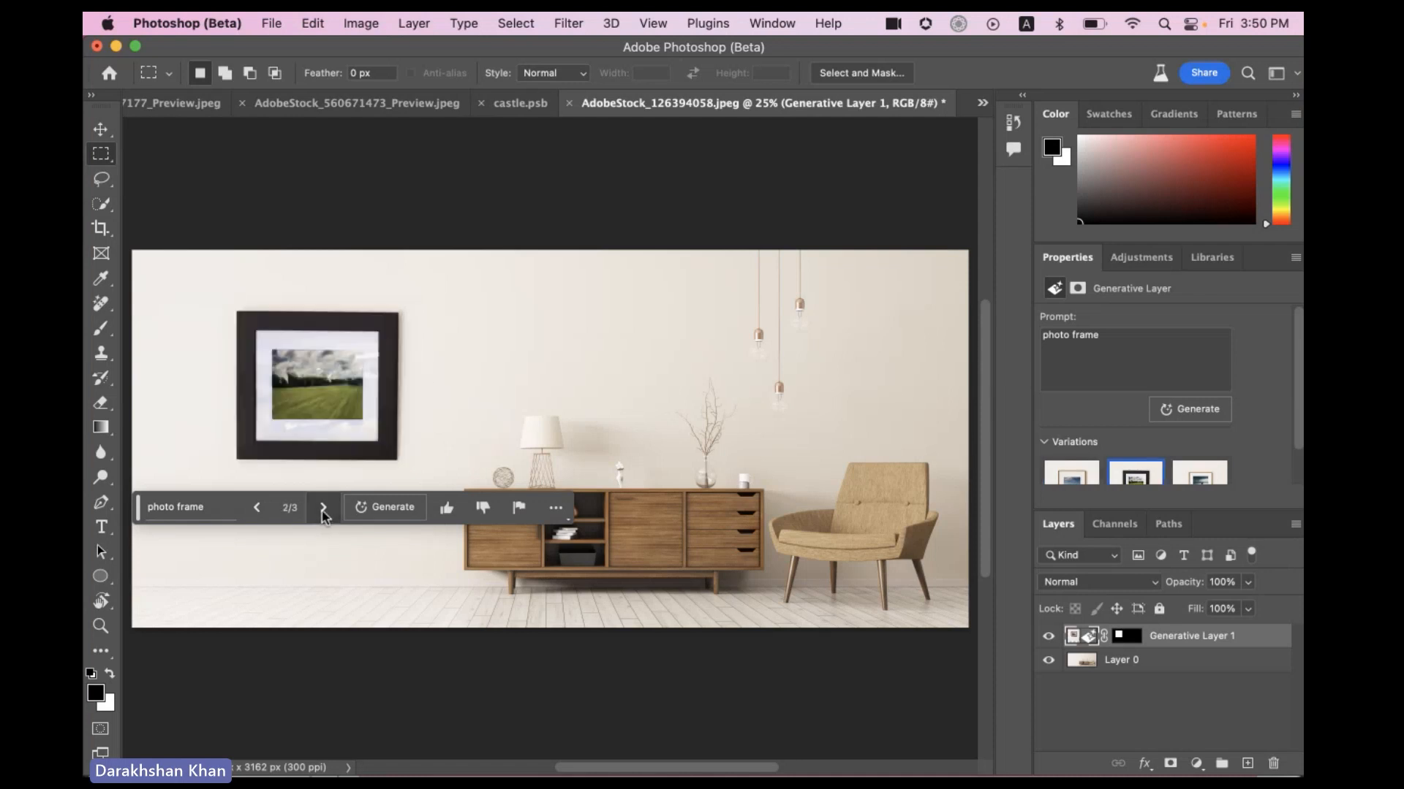
click(322, 510)
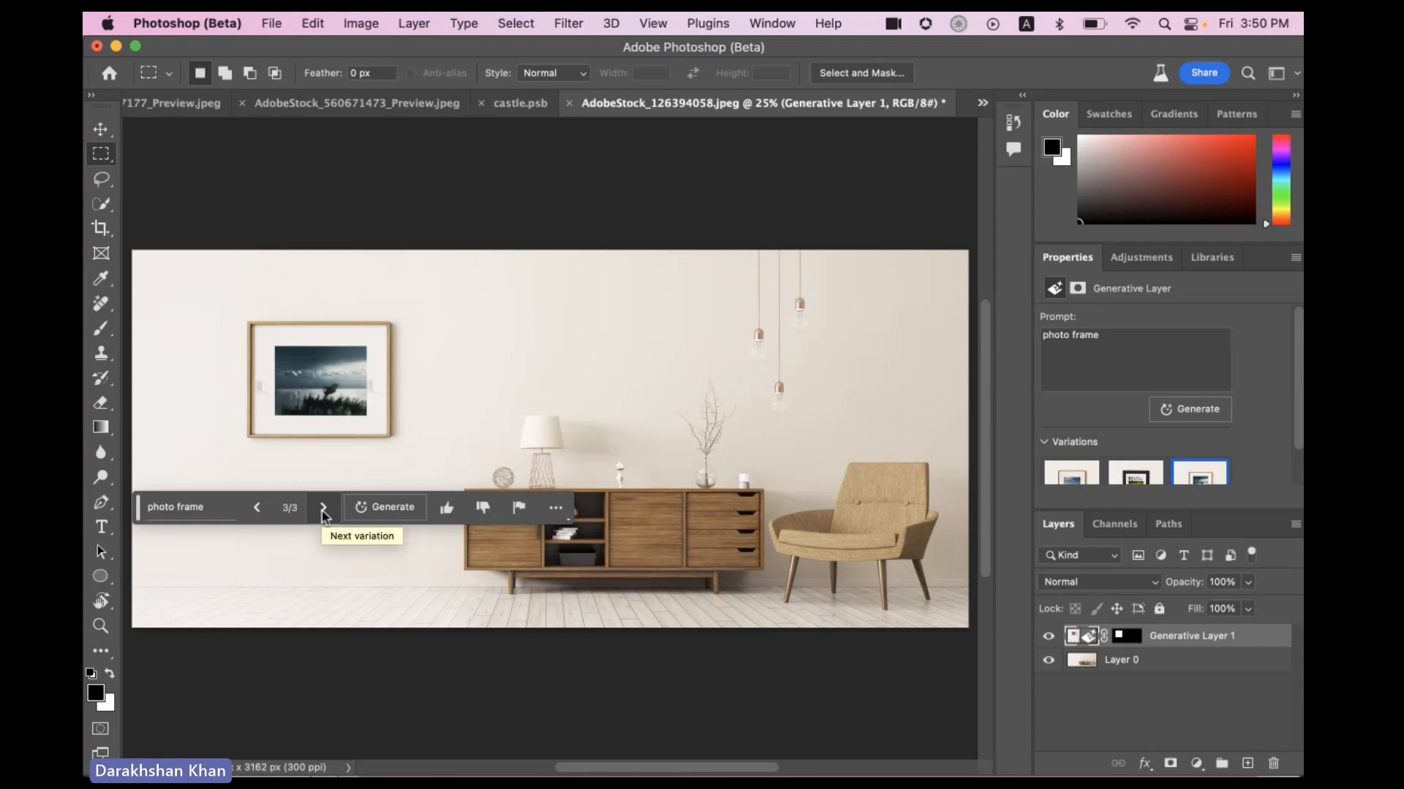
click(385, 515)
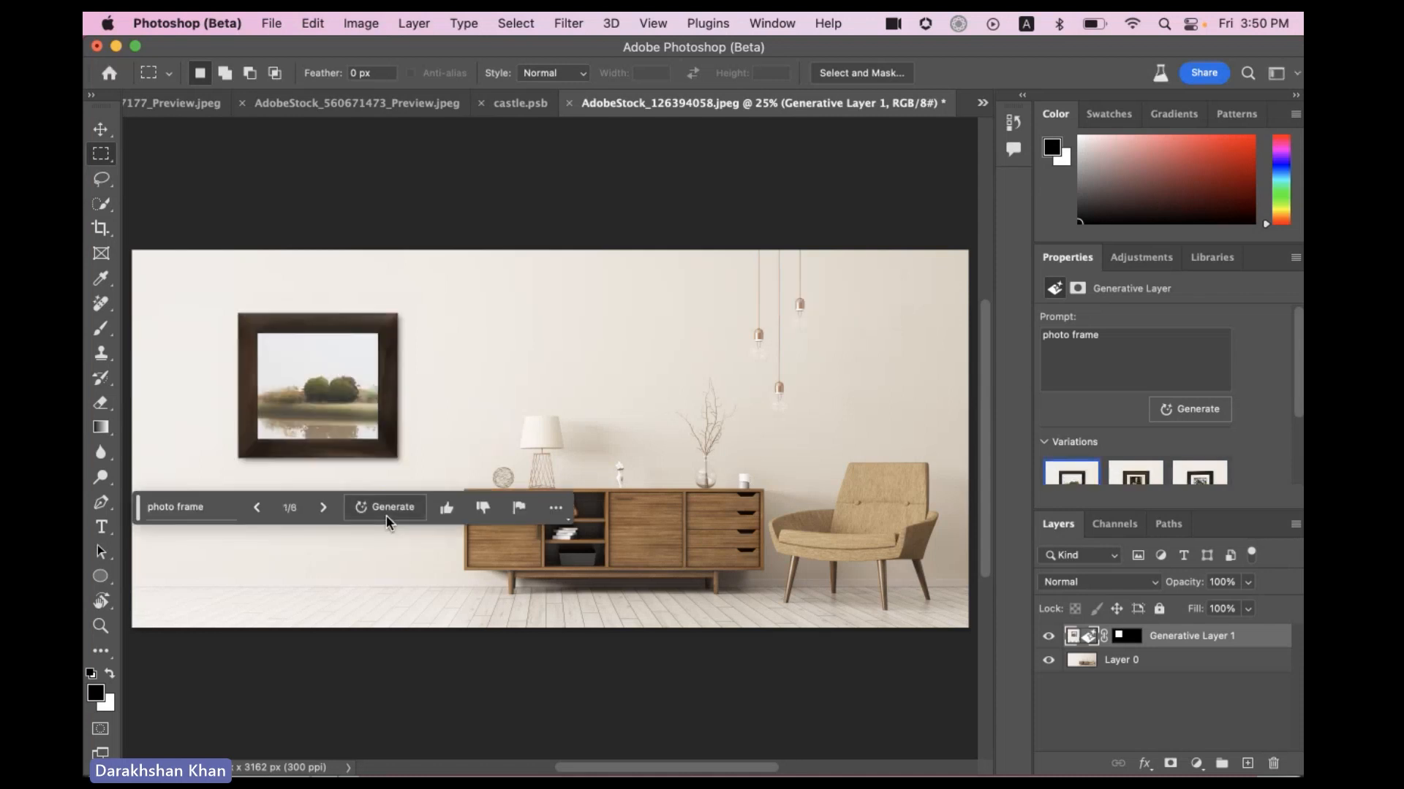
click(323, 508)
click(323, 515)
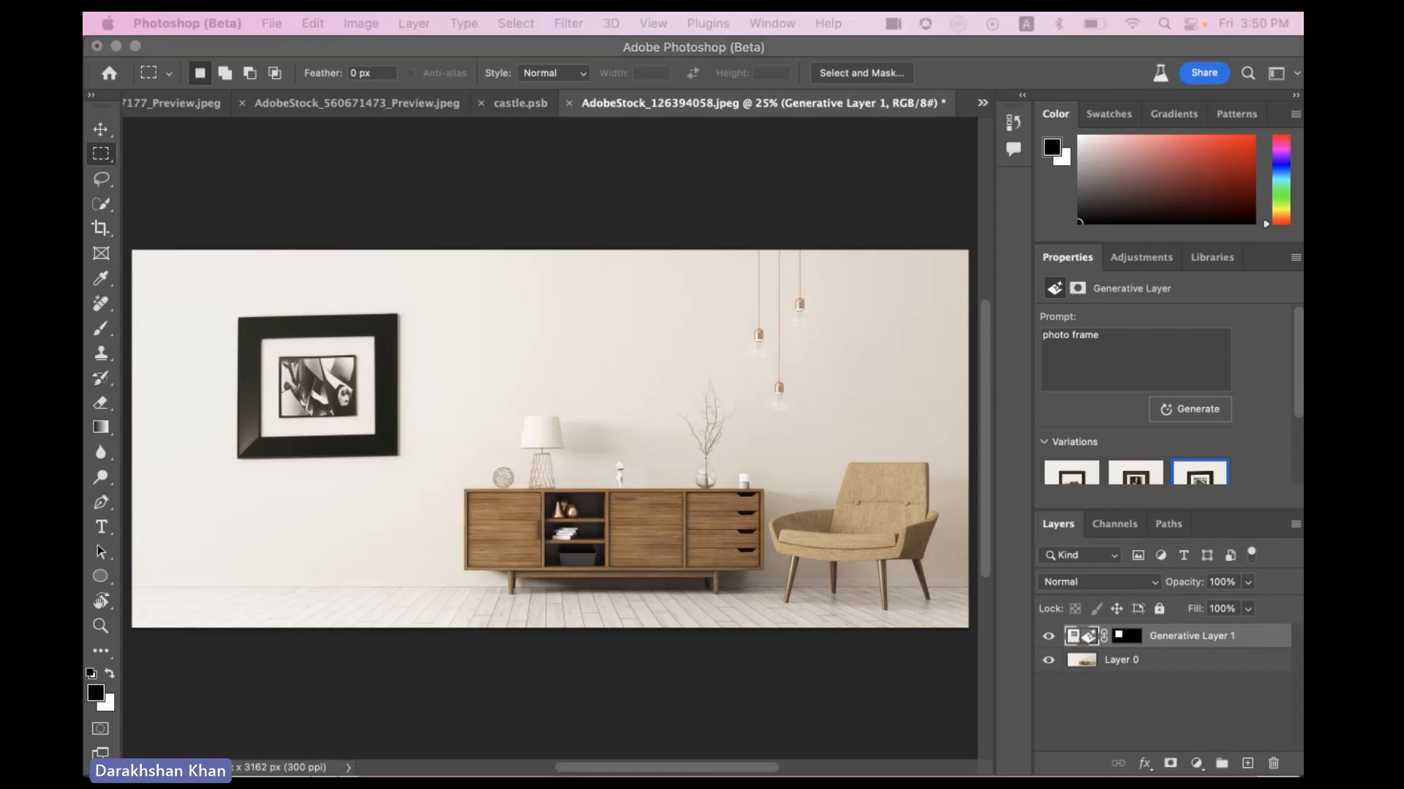
Replace the photo frame layer's prompt with "graffiti" and generate new variations
click(388, 525)
click(216, 506)
key(super+a)
text(graffiti)
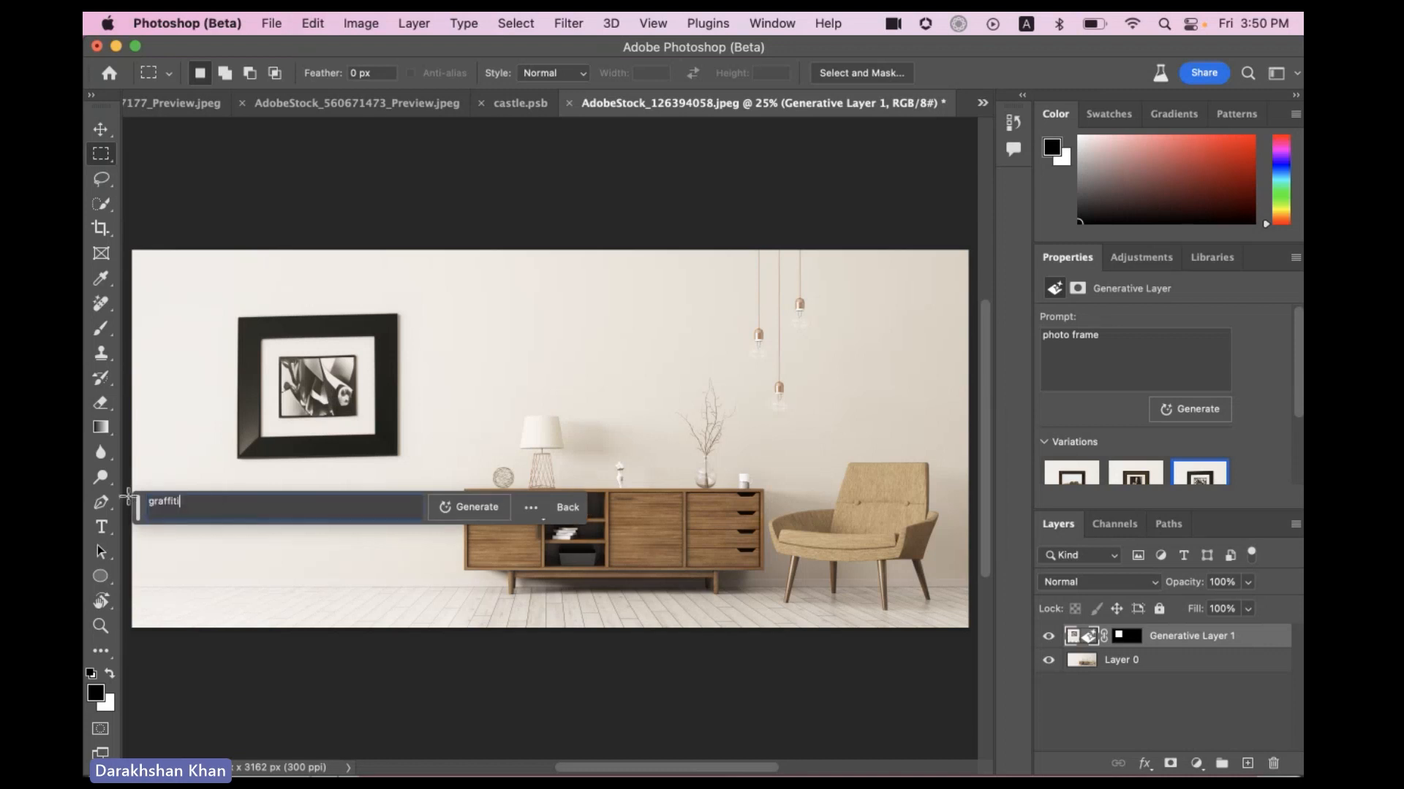
click(488, 511)
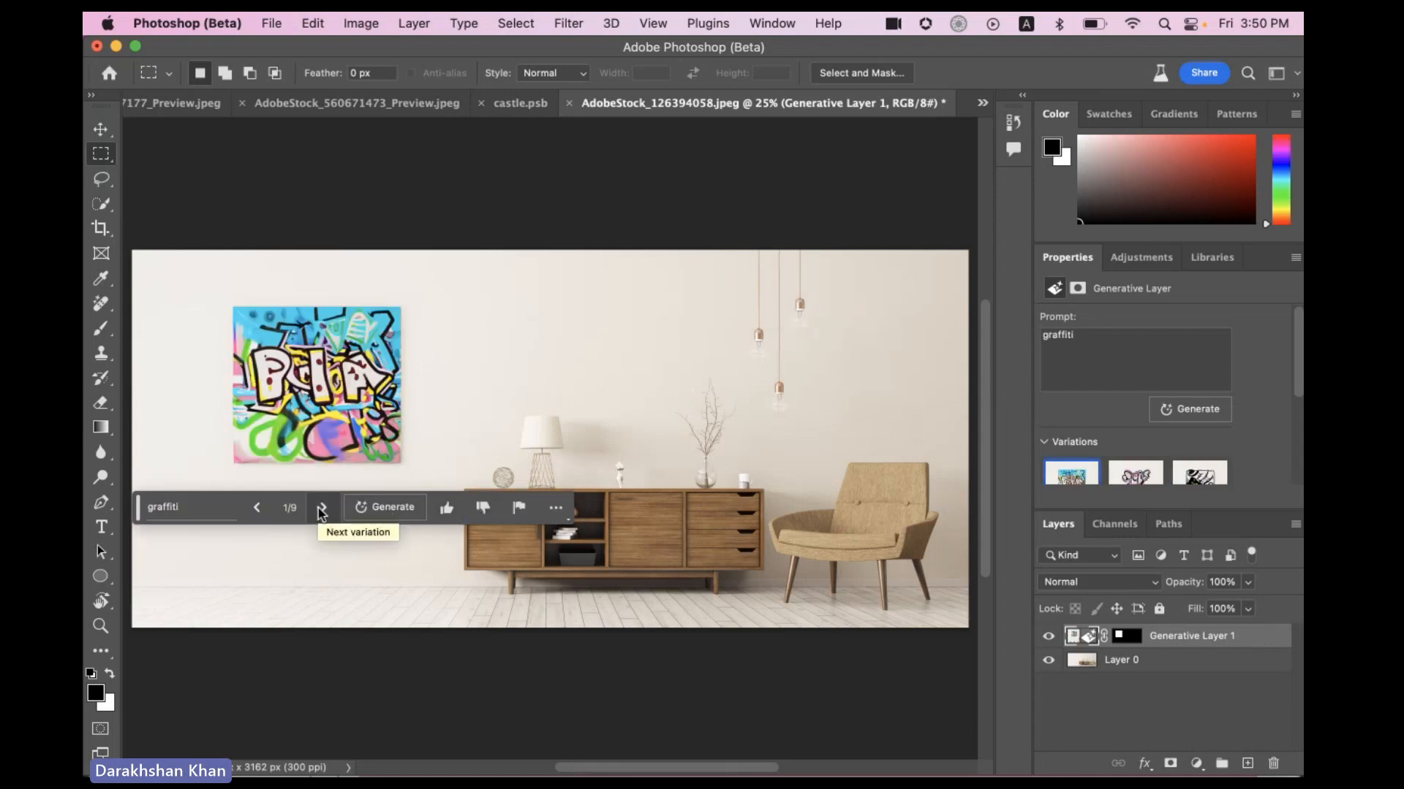
On Layer 0, generate a "plant" with Generative Fill on the floor below the graffiti and switch to its third variation
drag(140, 509, 190, 721)
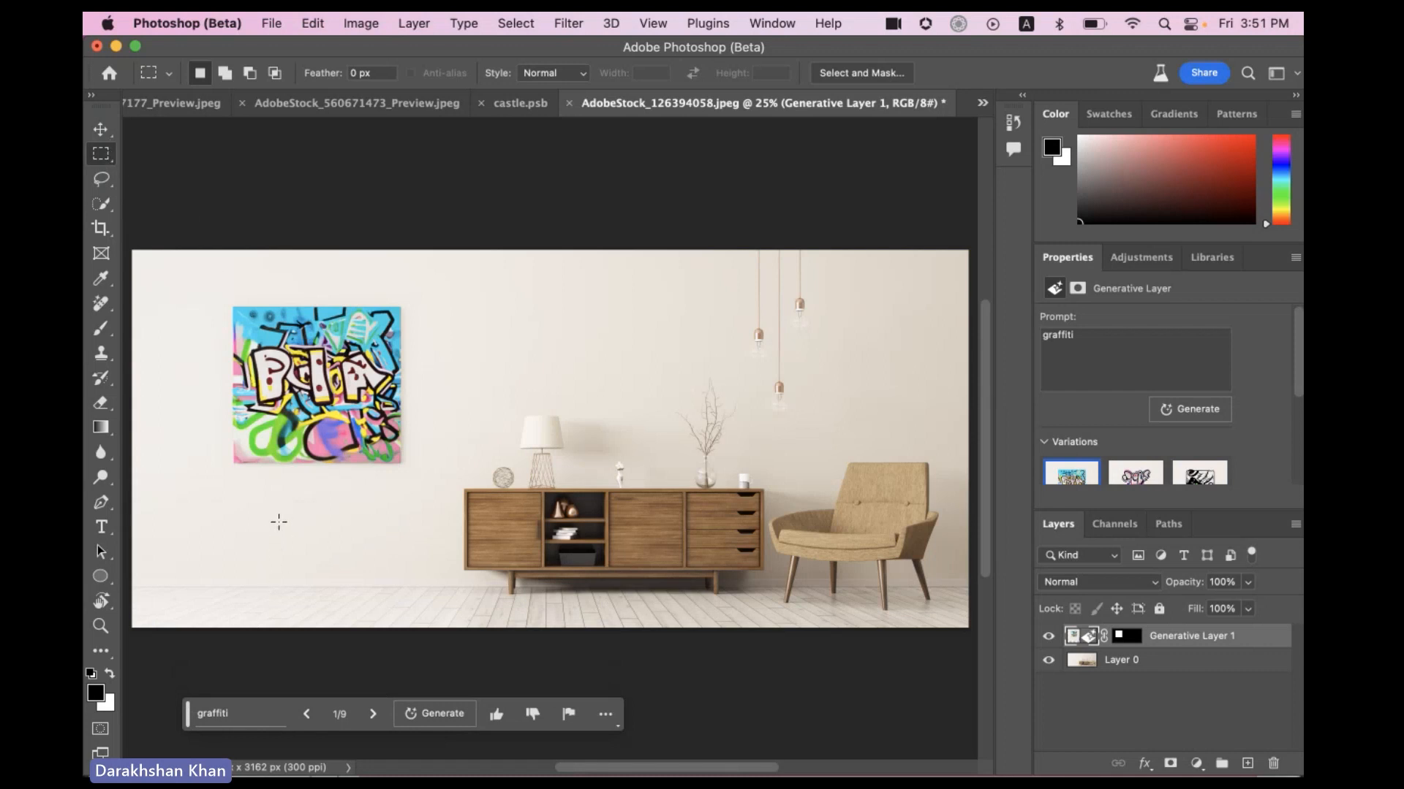
drag(259, 520, 384, 614)
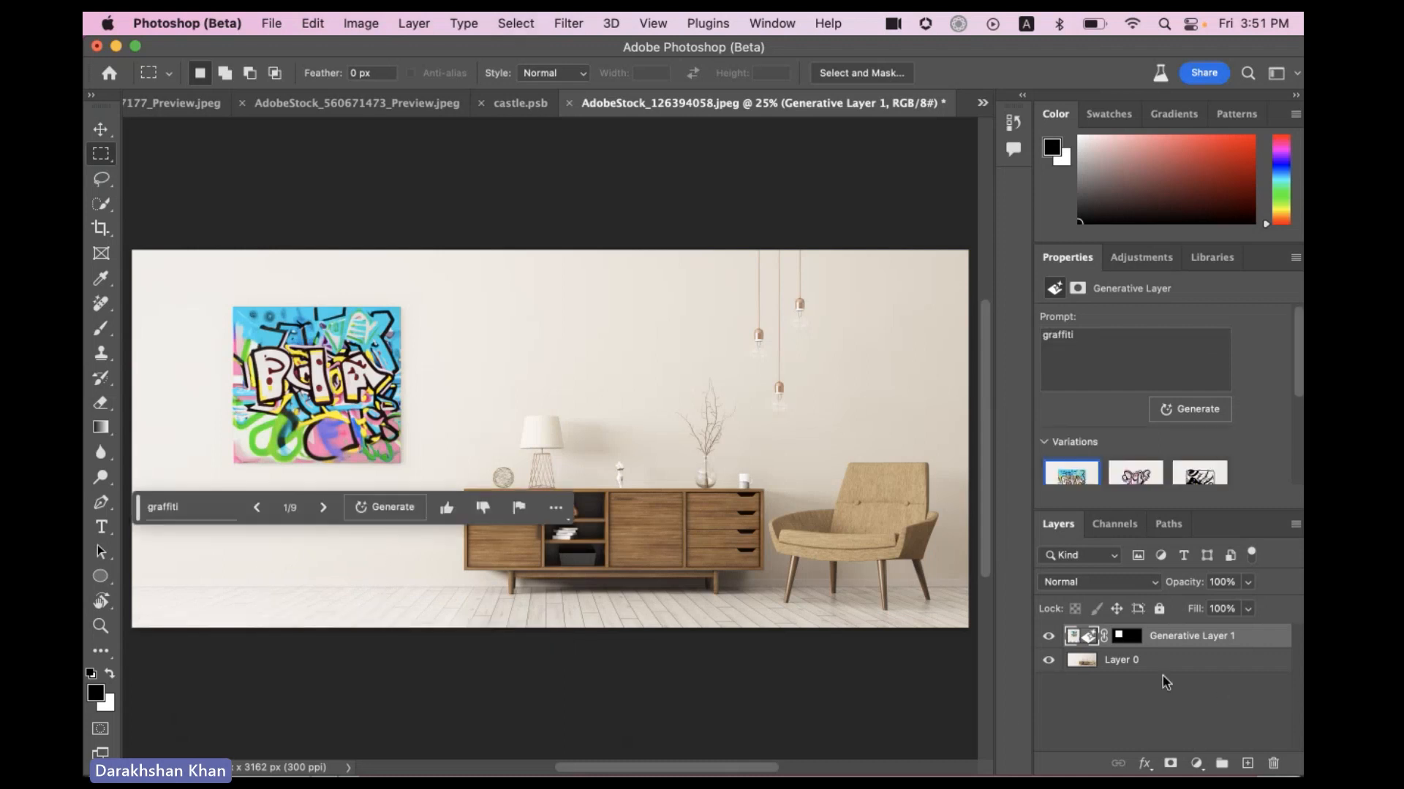
click(1162, 666)
drag(231, 522, 327, 620)
click(177, 649)
text(plant)
key(Return)
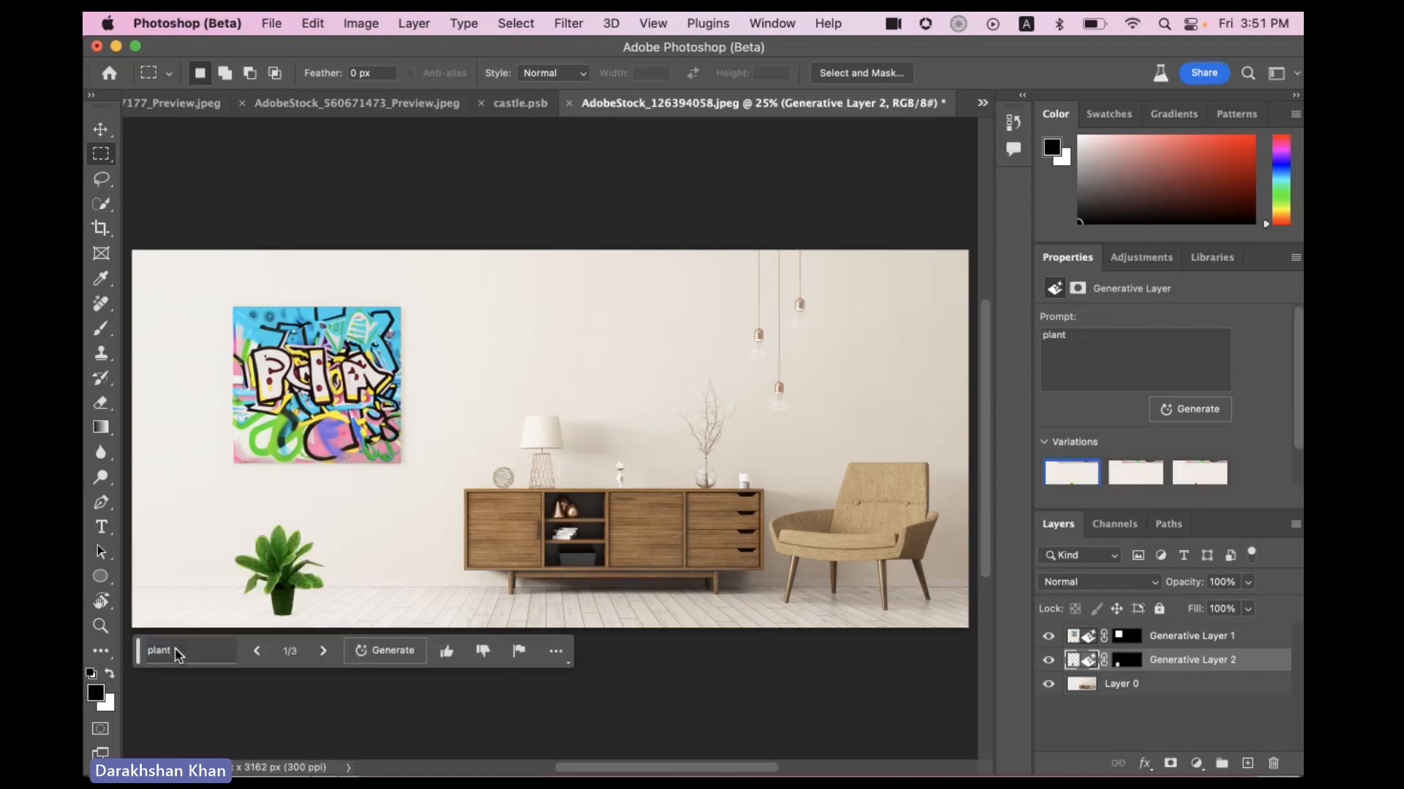
click(323, 652)
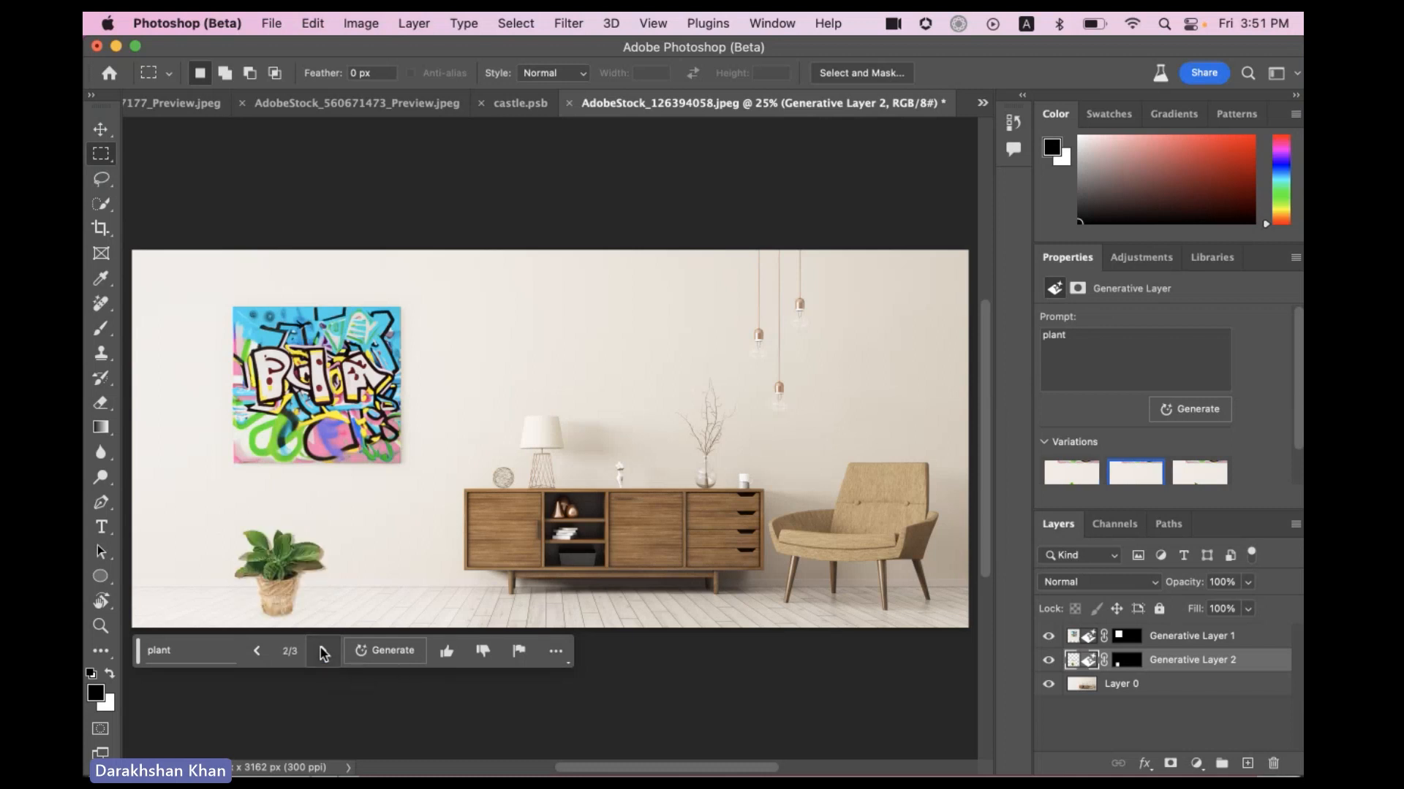
click(324, 653)
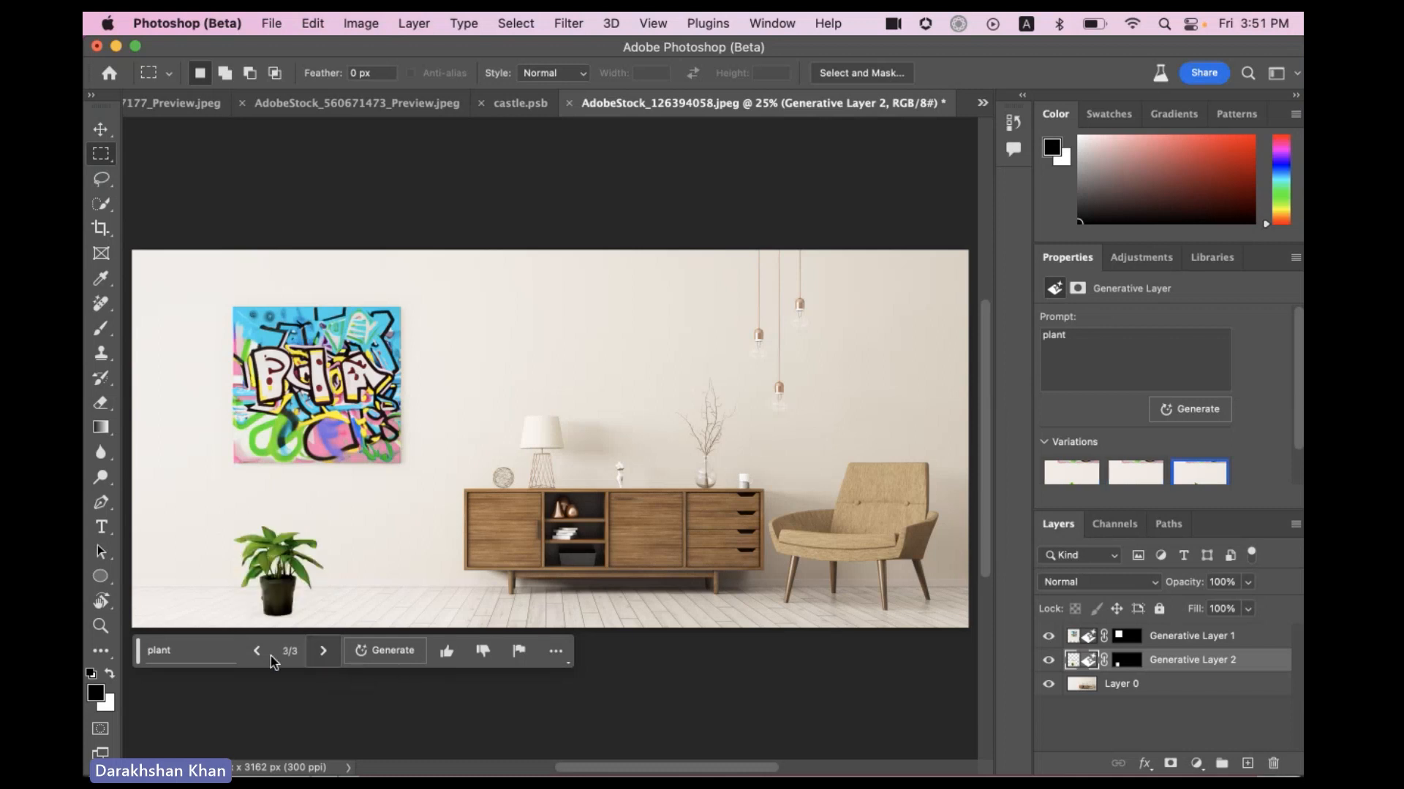
Extend the plant layer's prompt to "plant with black roses" and generate new variations
click(188, 651)
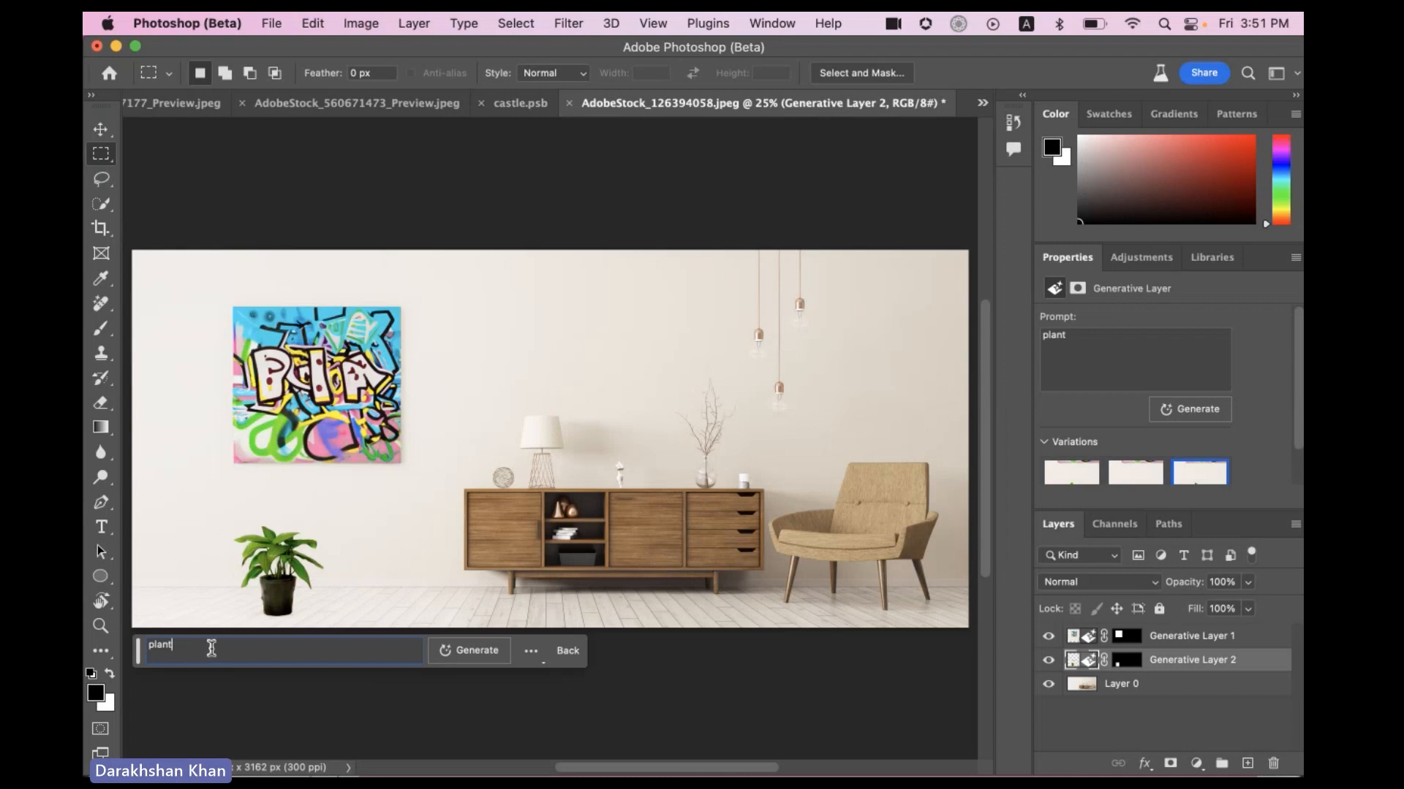
text(wi)
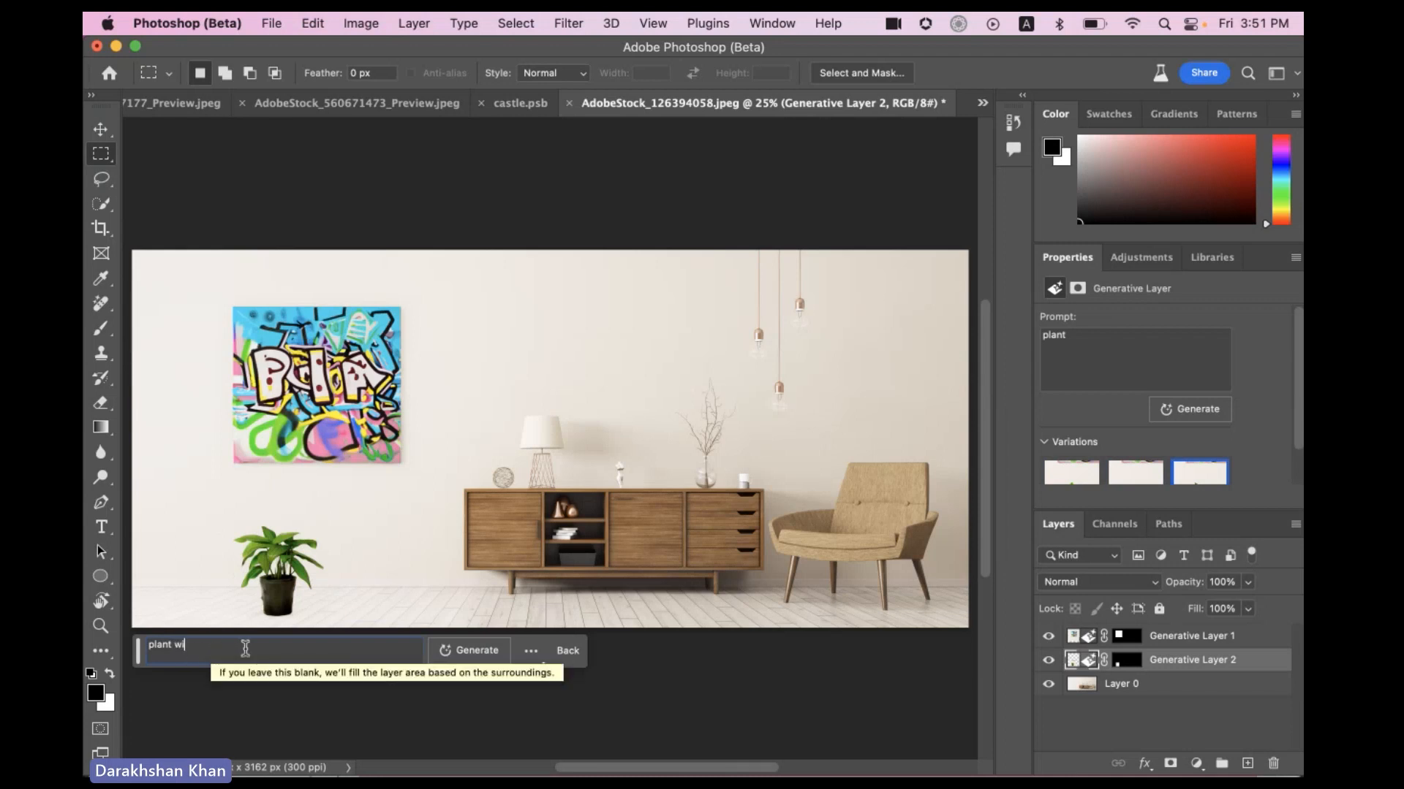
text(th black roes)
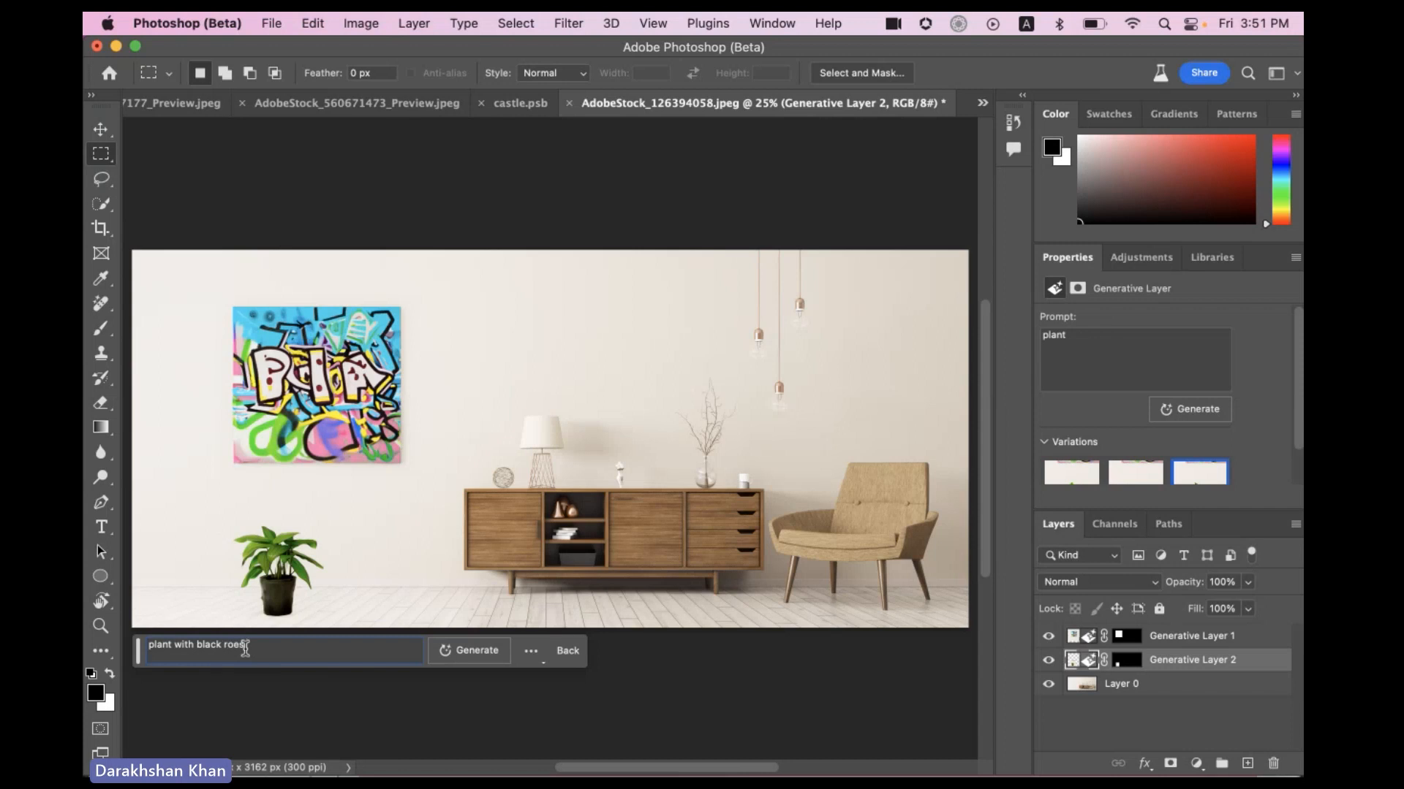
key(Return)
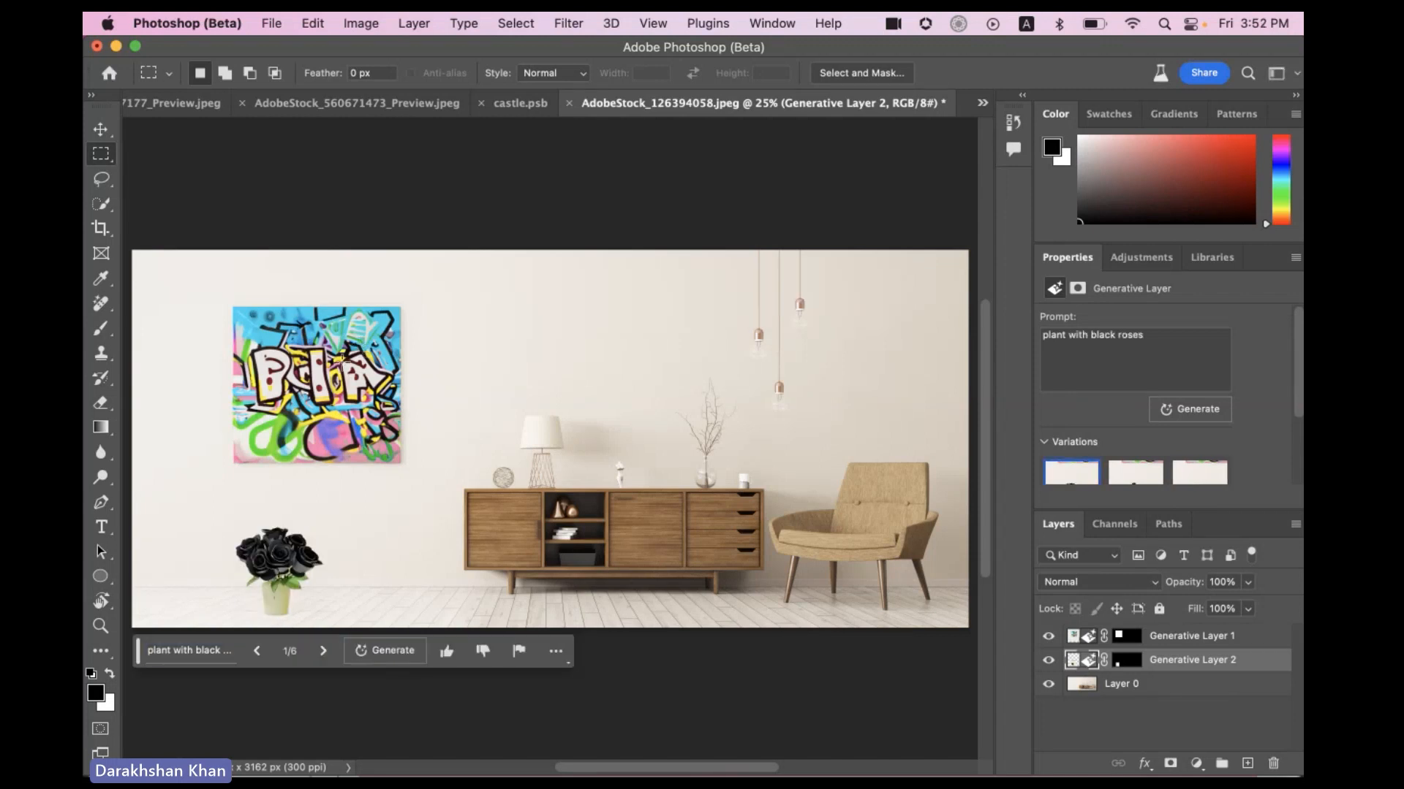
Browse the black rose plant up to its third variation and step back by one
click(323, 651)
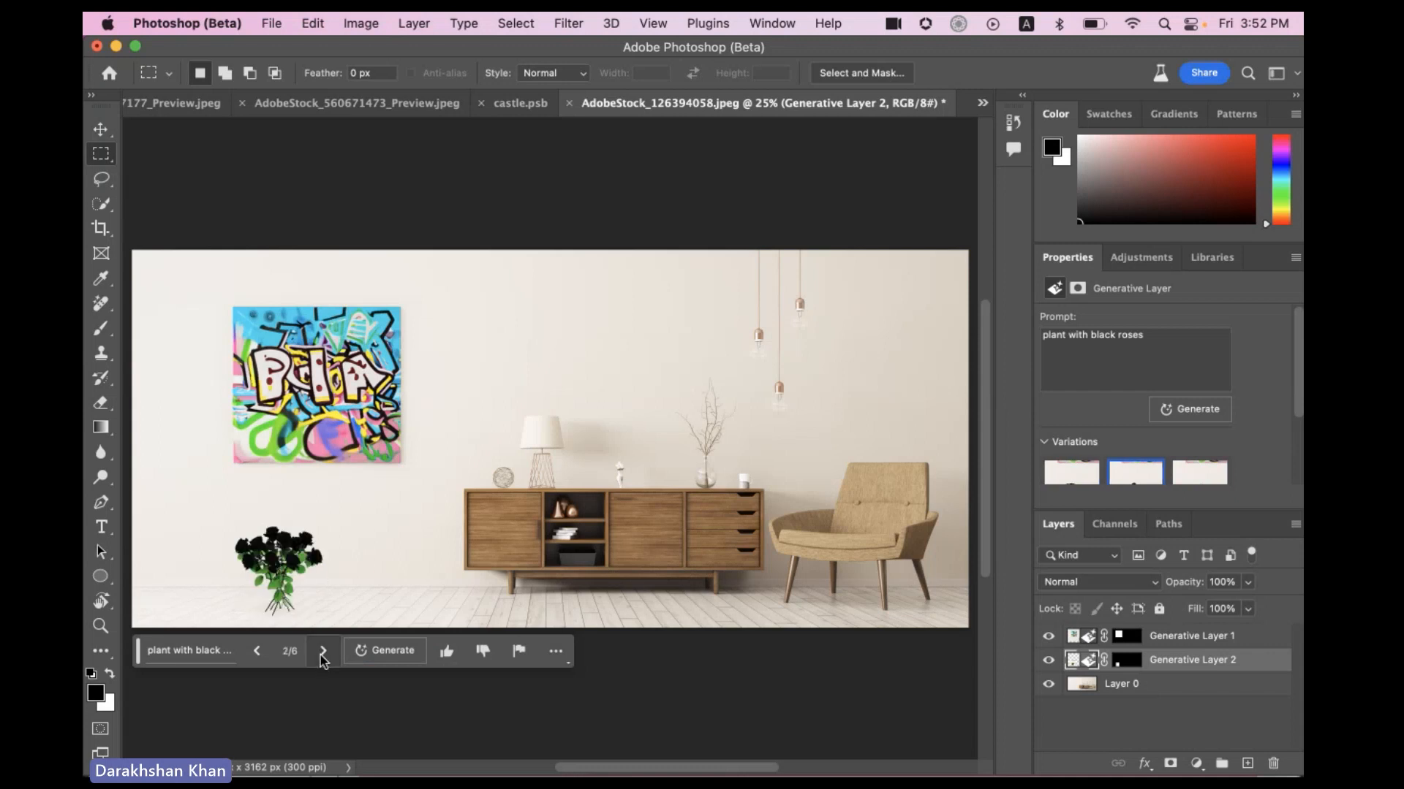
click(321, 652)
click(322, 658)
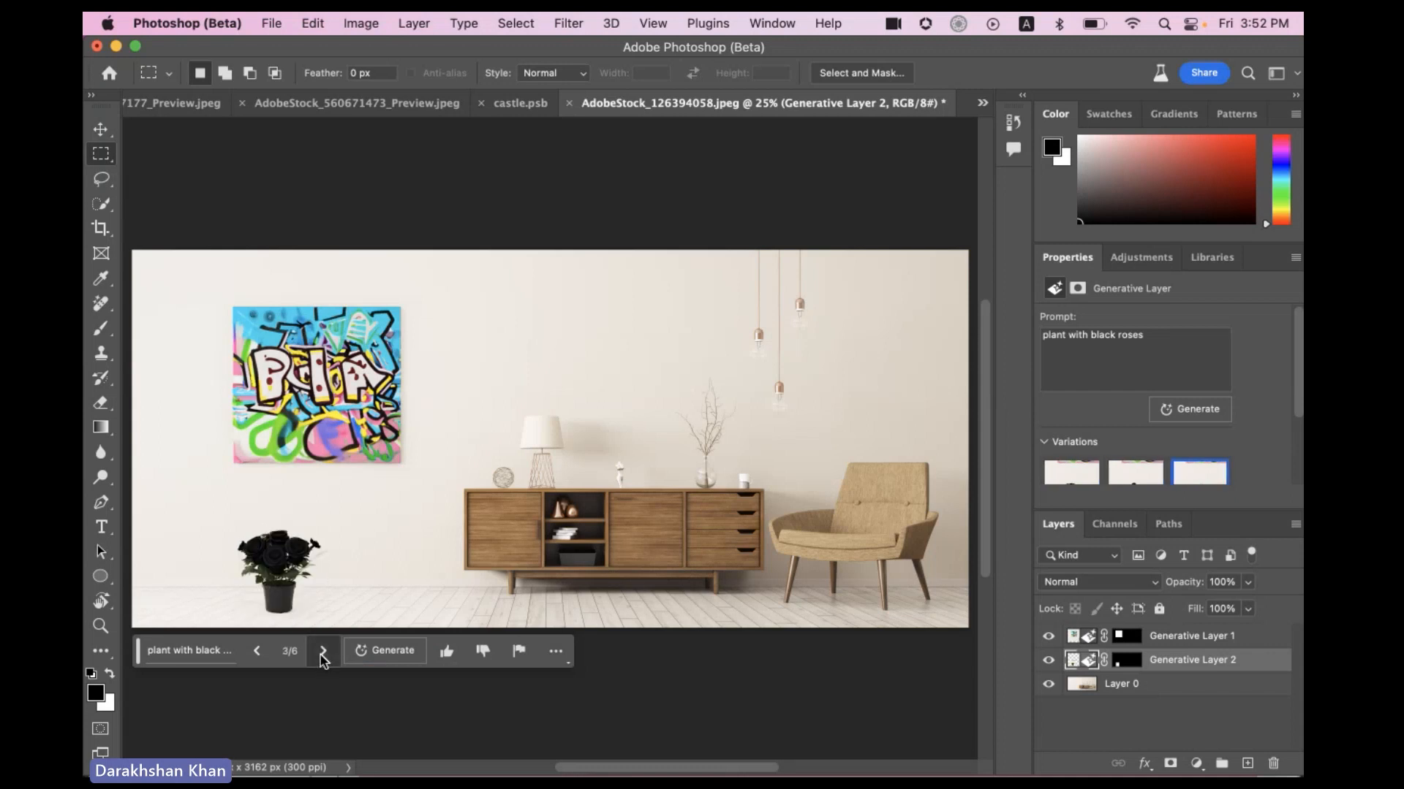
click(256, 651)
Open Firefly Inpaint 20230608224154.png and go to the home screen's list of recent files
key(super+Tab)
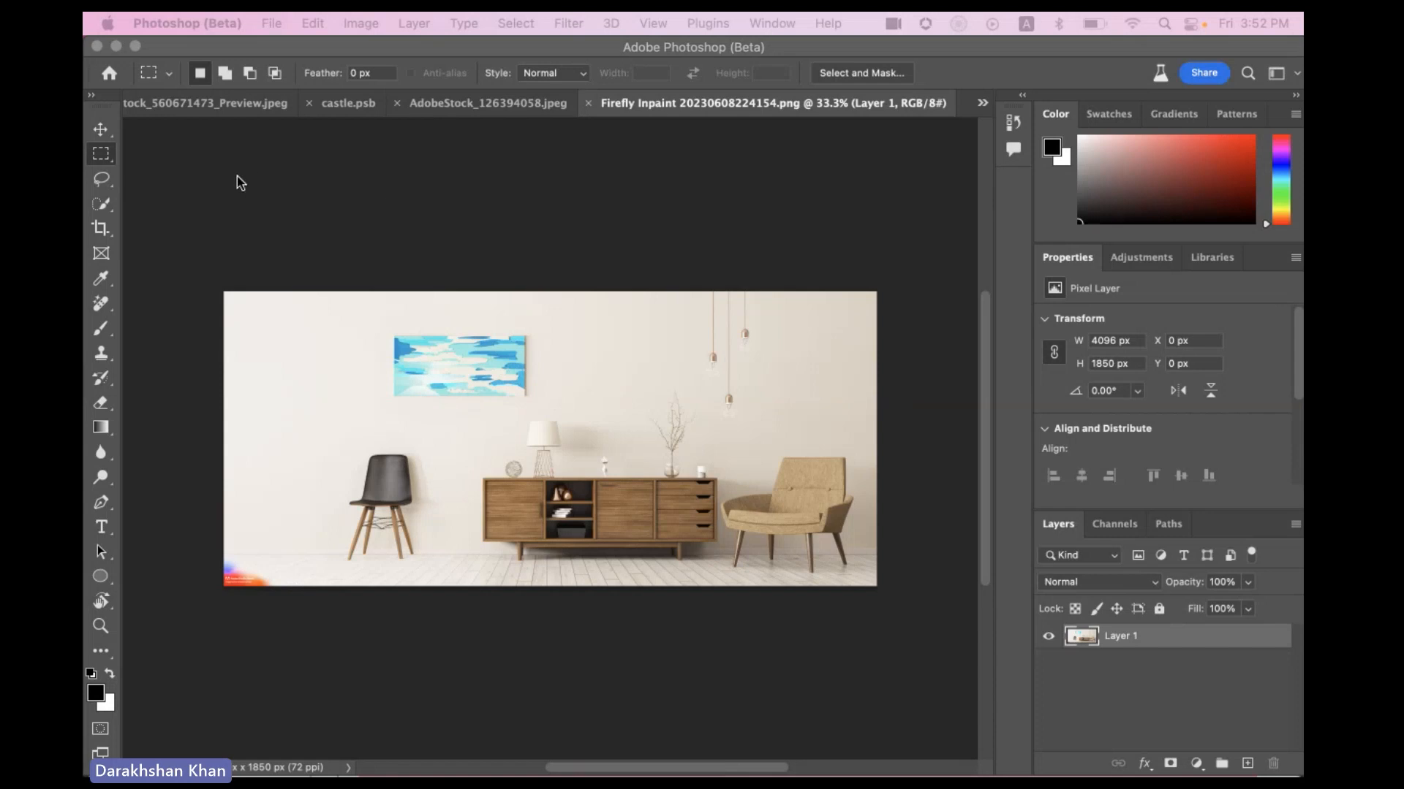
click(109, 77)
click(110, 77)
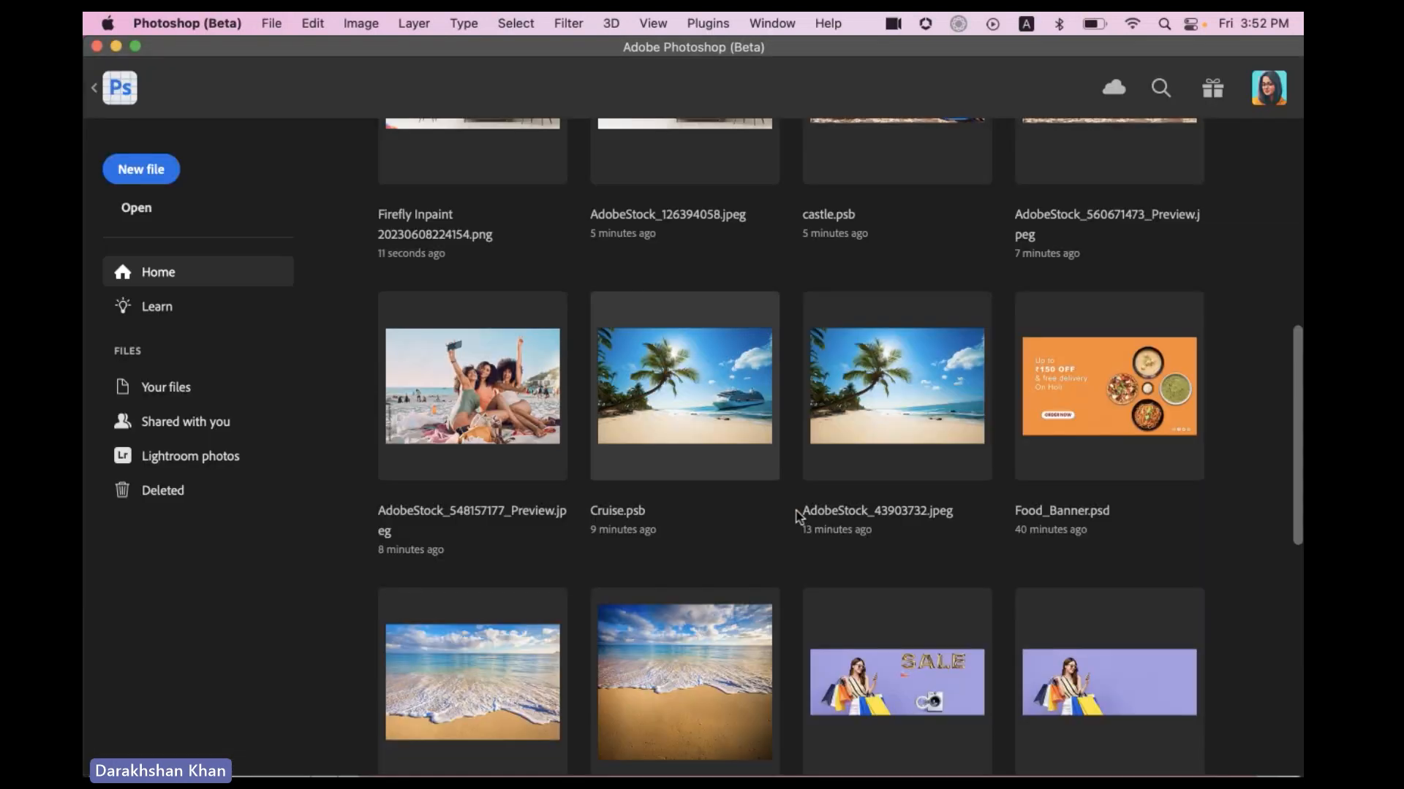
Open Sale_banner2.psd from the recent files and hide Generative Layer 1 and the gold SALE text layer
click(895, 681)
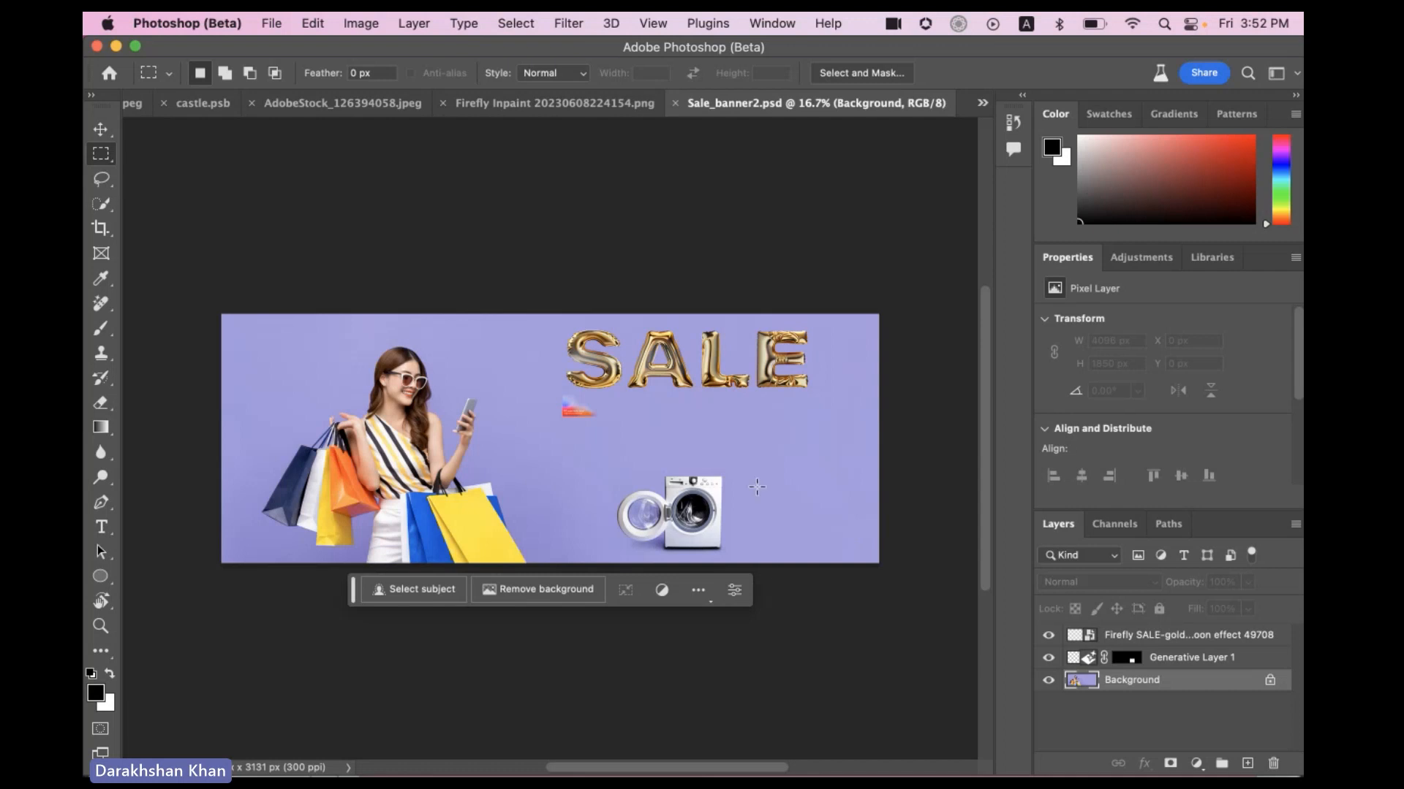
key(super+equal)
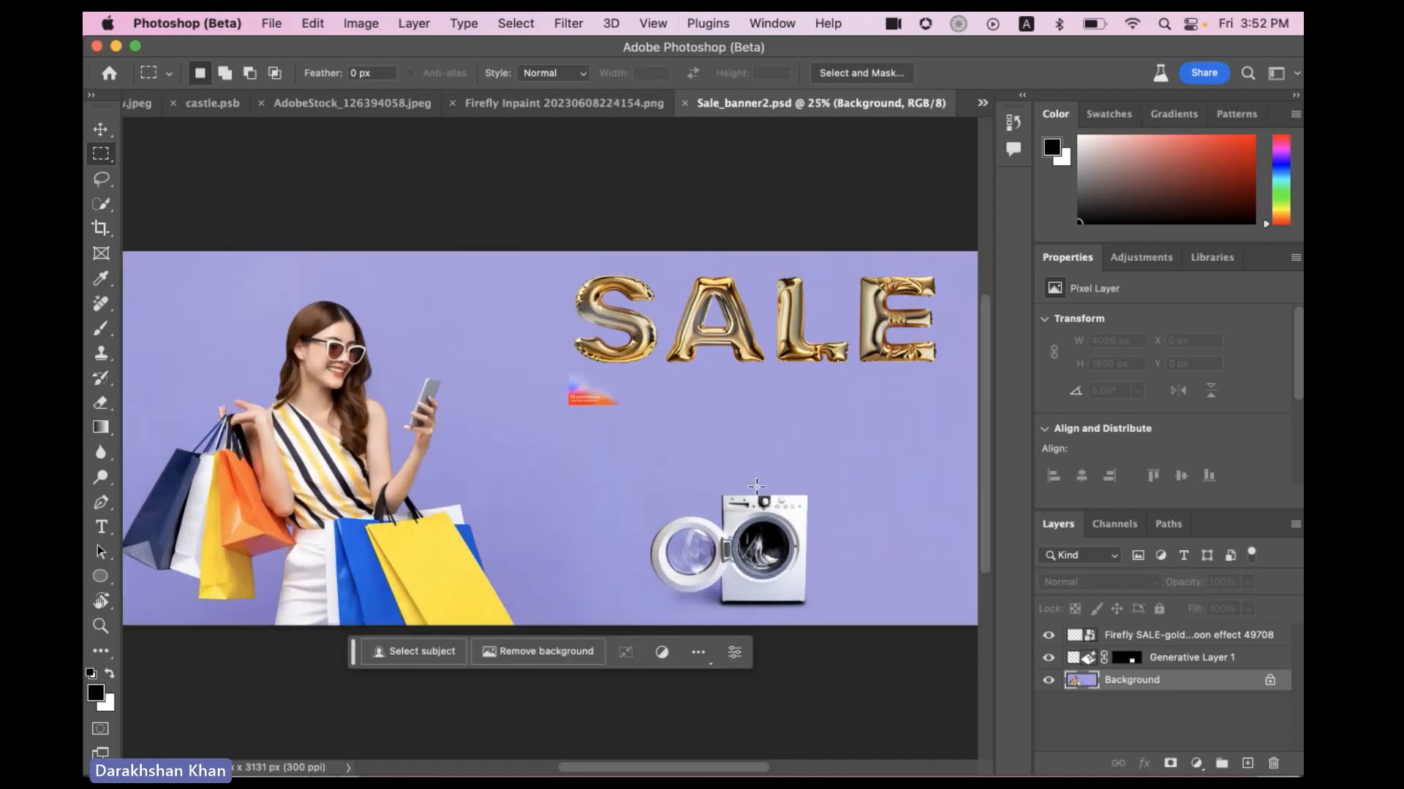
drag(836, 489, 785, 444)
click(1048, 657)
click(1048, 635)
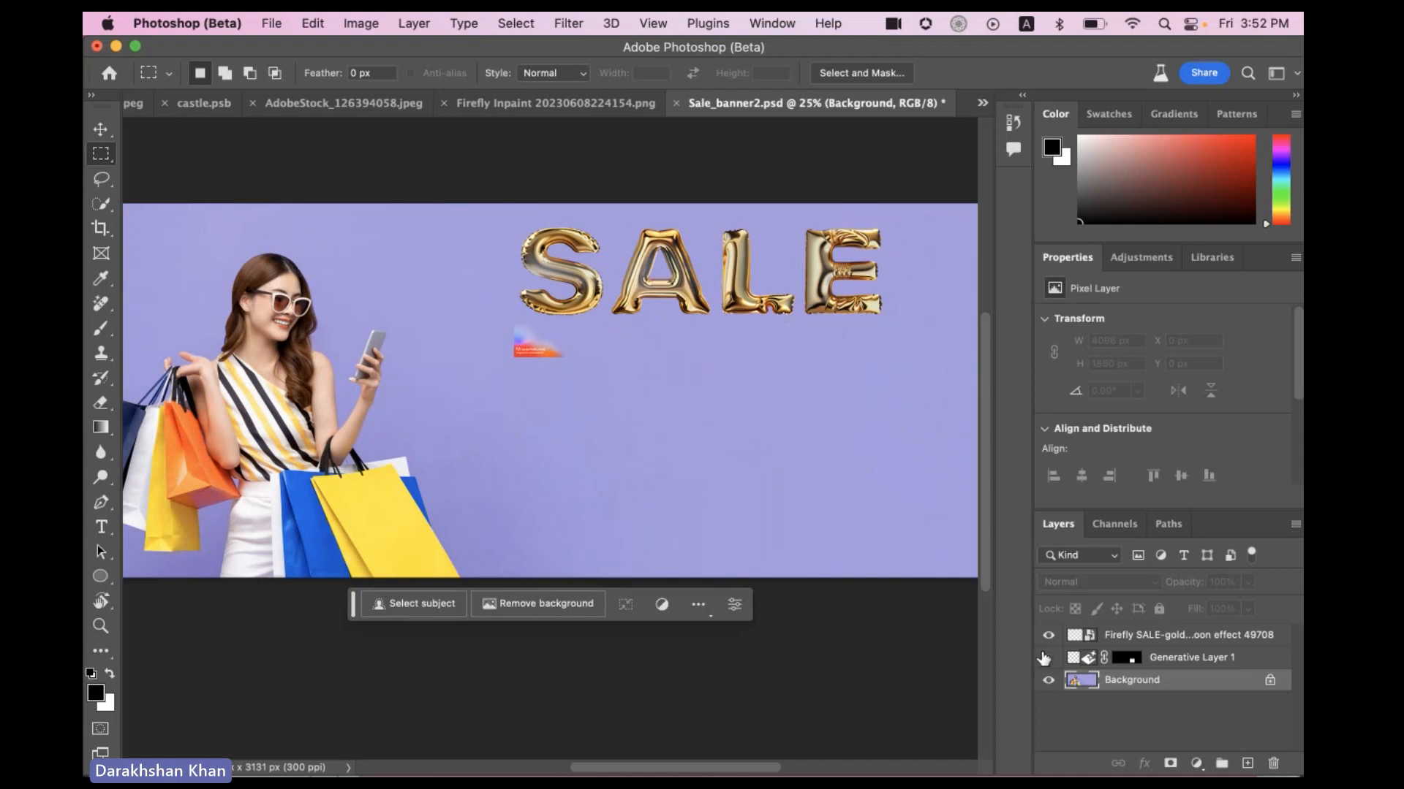
key(super+minus)
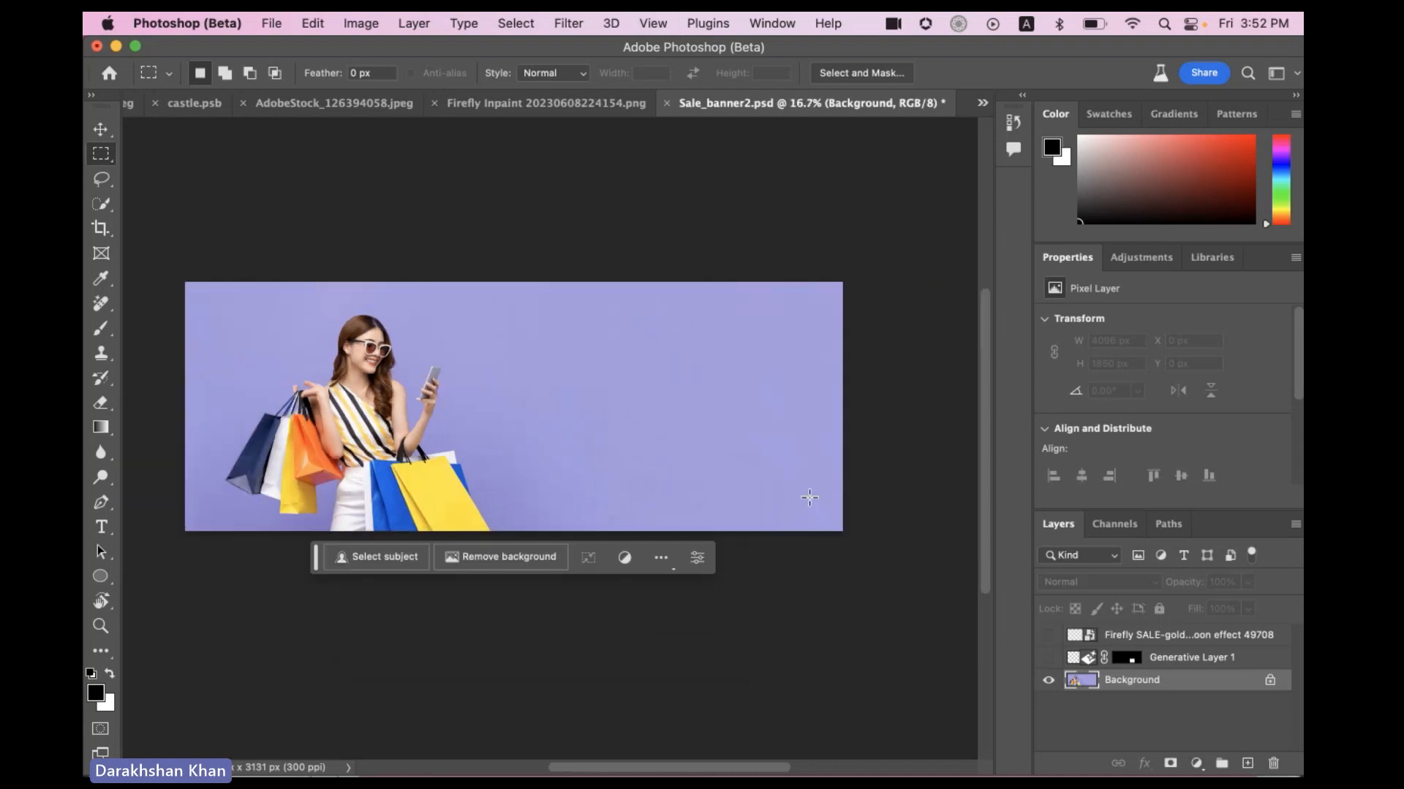
drag(345, 418, 386, 455)
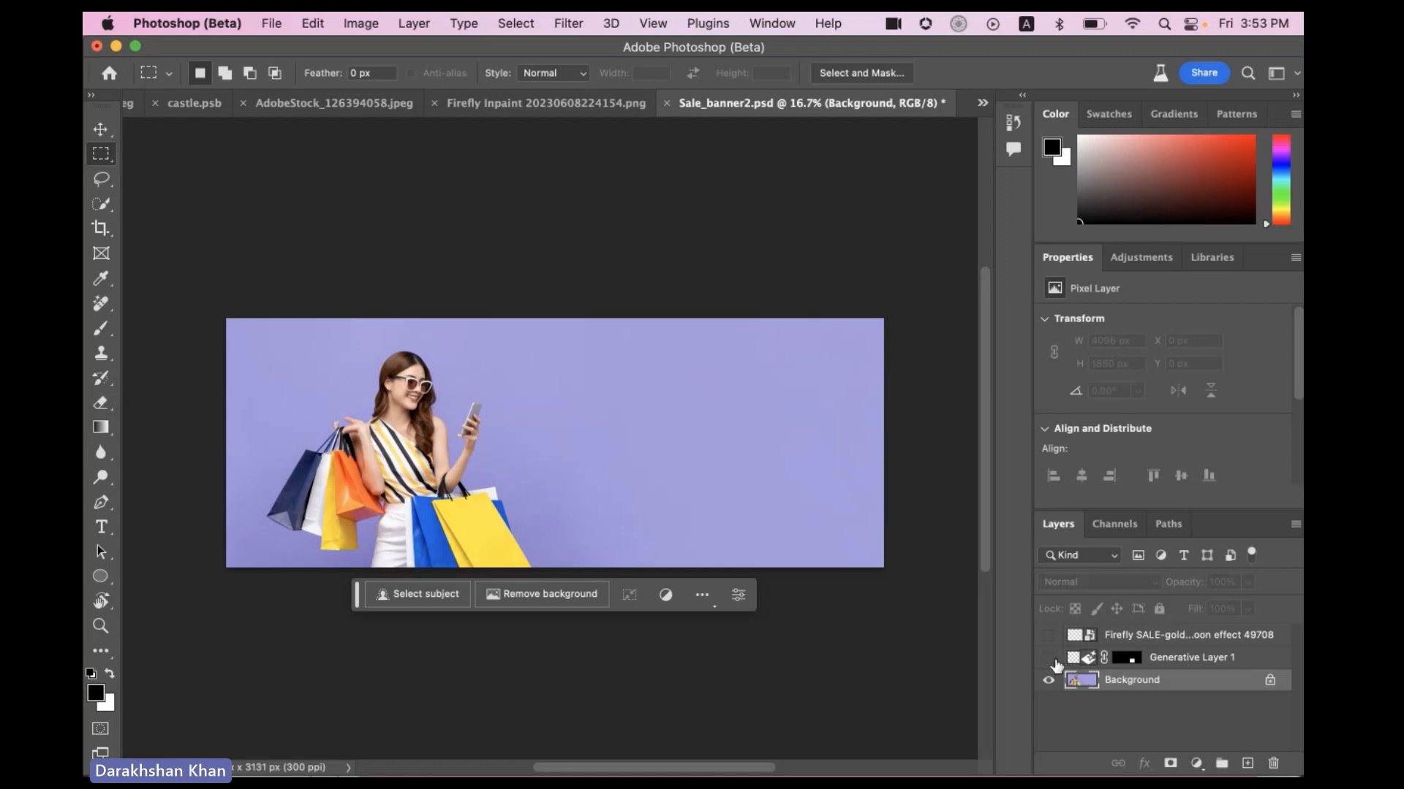
Show Generative Layer 1 and the gold SALE text layer again, with Generative Layer 1 selected
click(1049, 658)
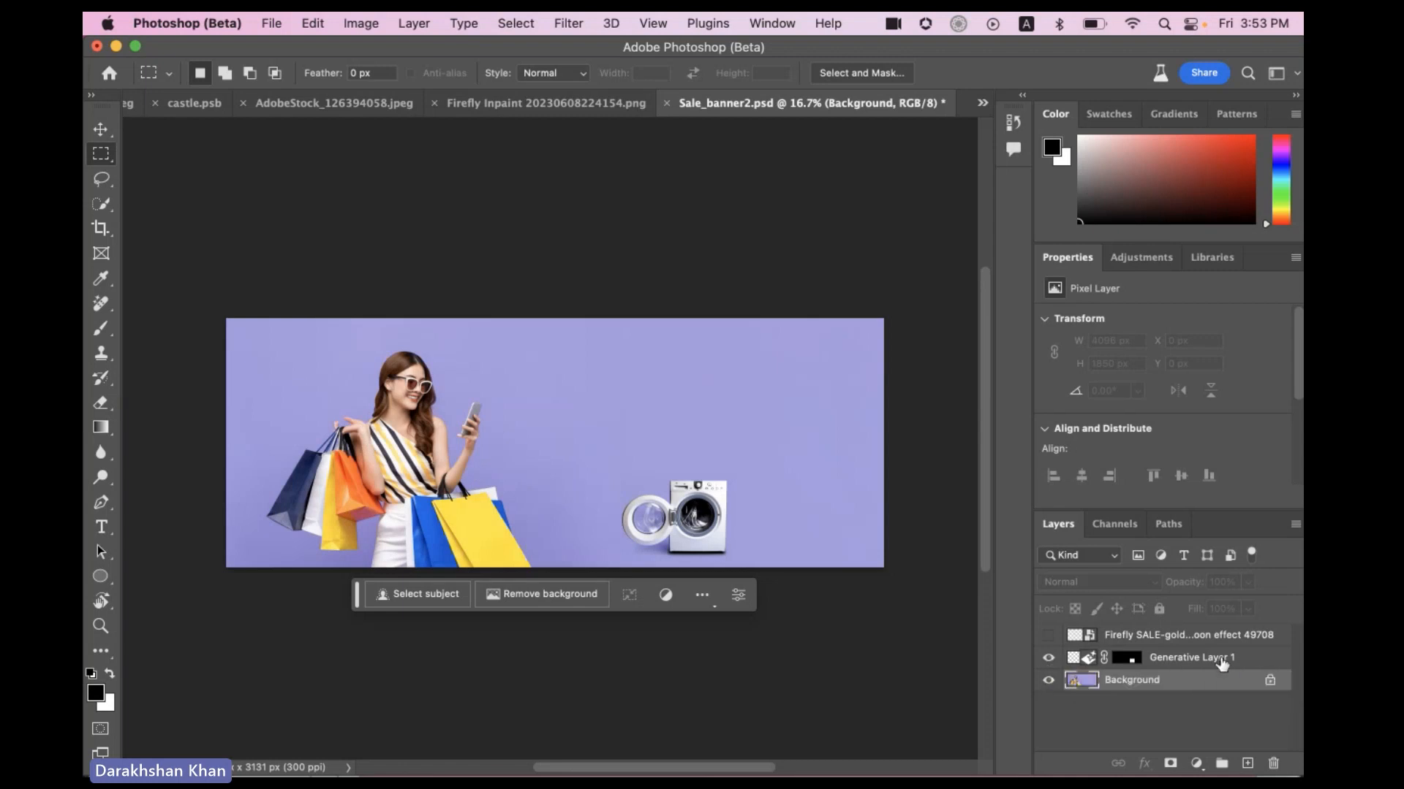
click(1072, 652)
click(1049, 635)
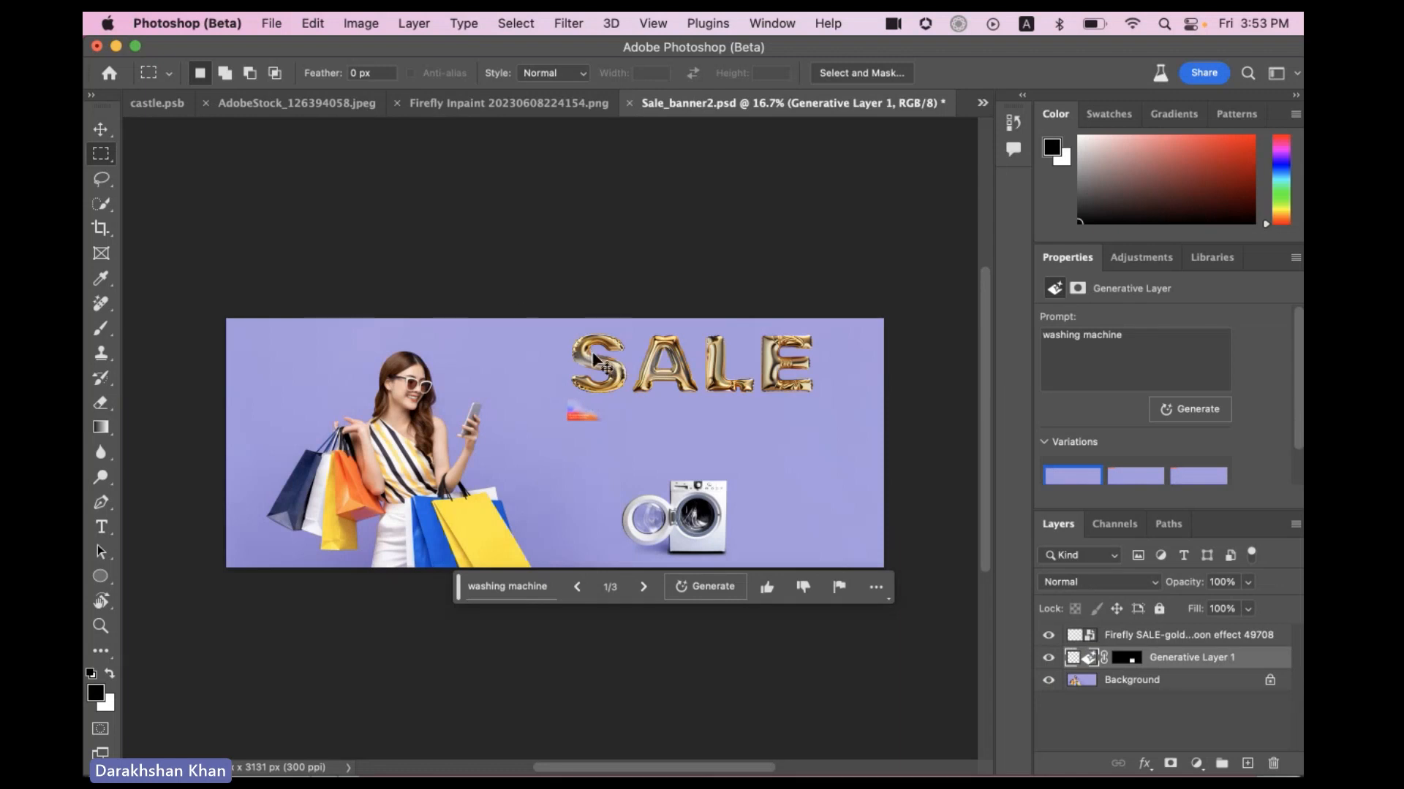
key(super+equal)
drag(817, 346, 707, 329)
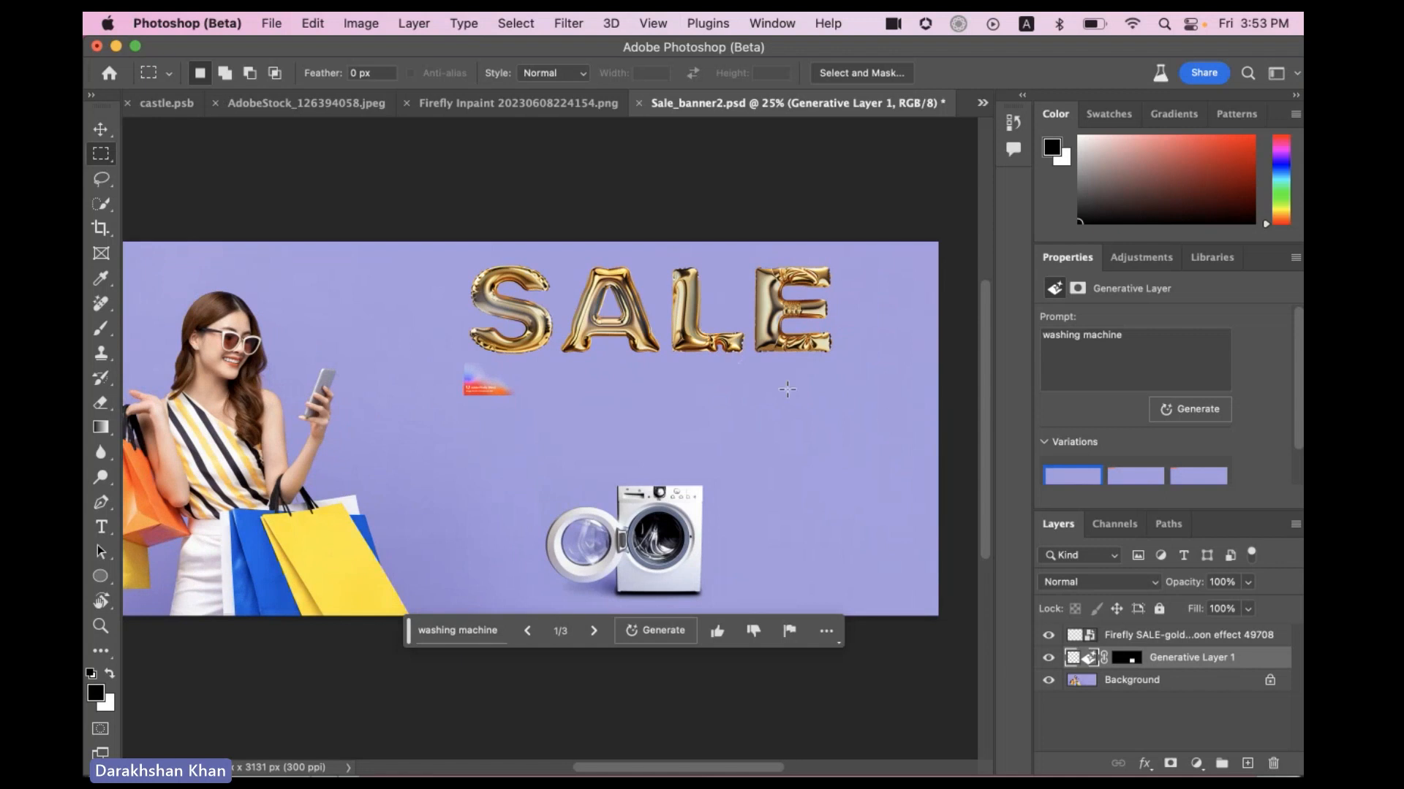
On the Background layer, marquee an area beside the washing machine and generate a "fridge" there with Generative Fill
click(1184, 683)
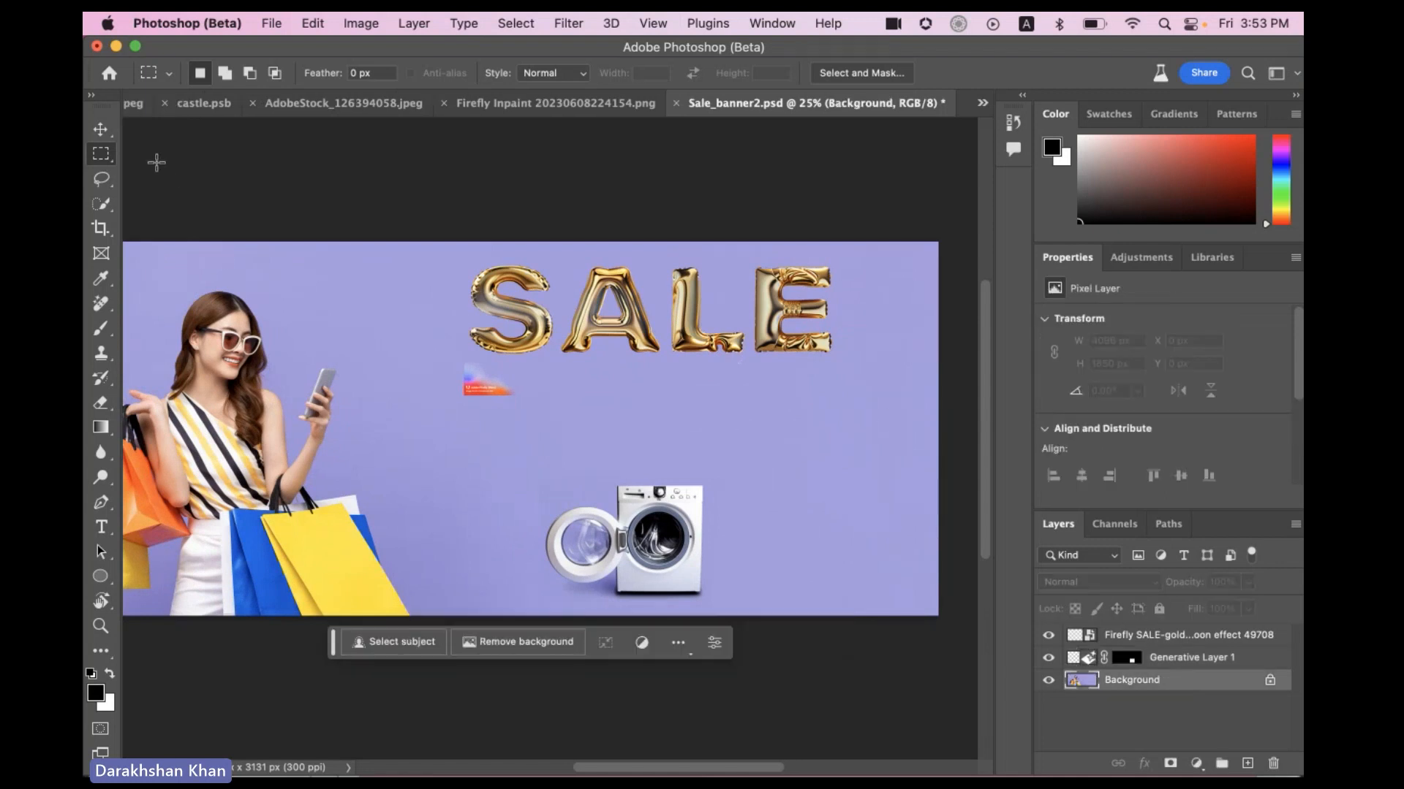
drag(759, 448, 884, 611)
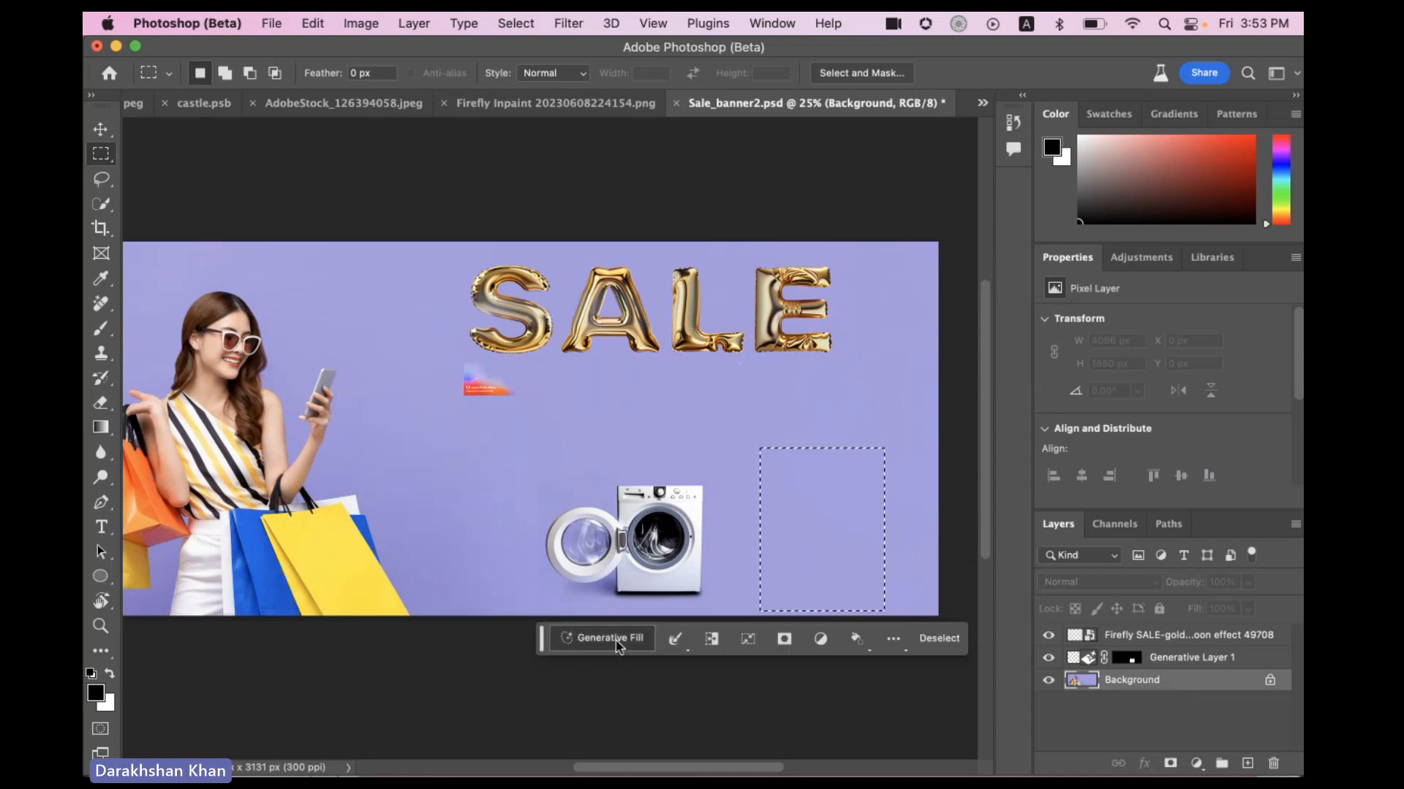
click(616, 640)
key(Return)
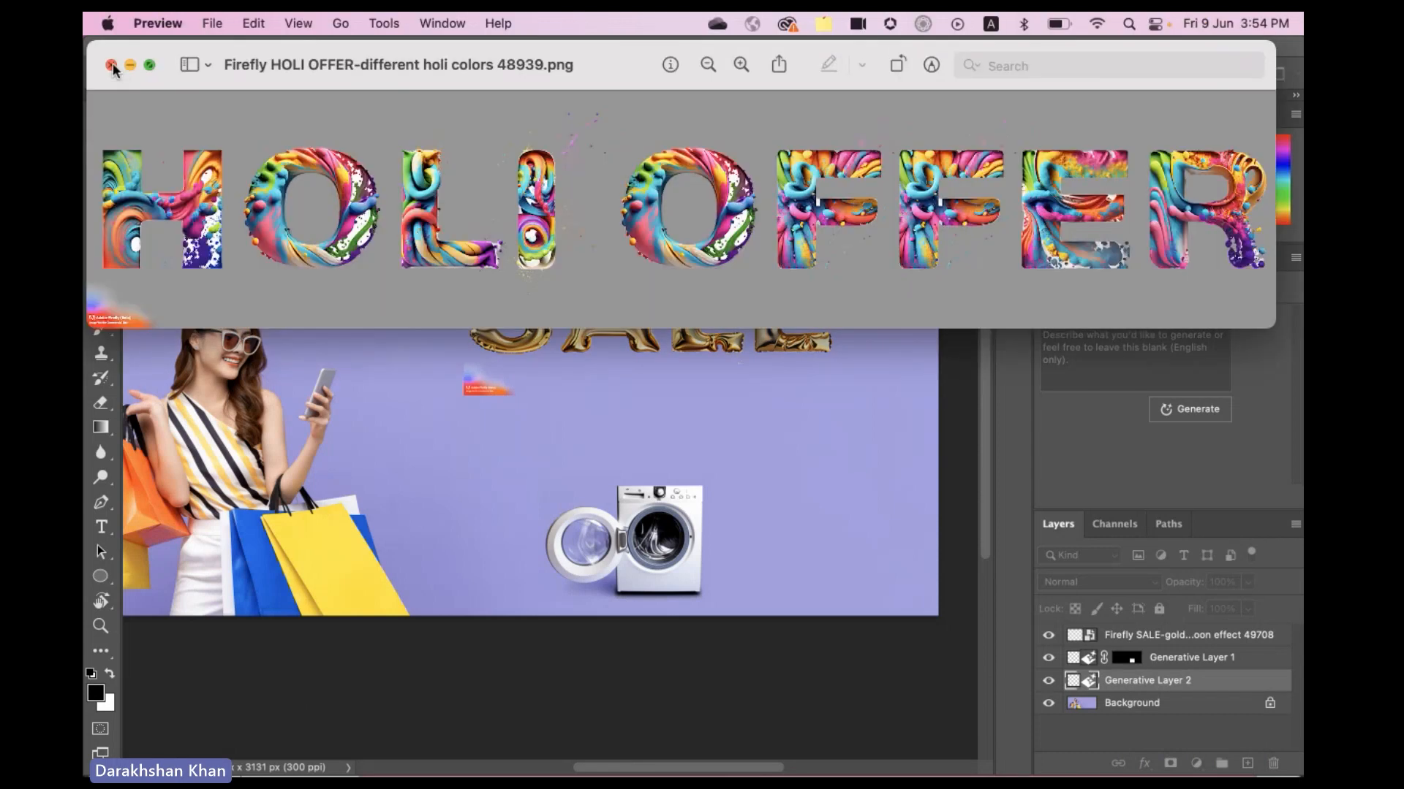
click(114, 66)
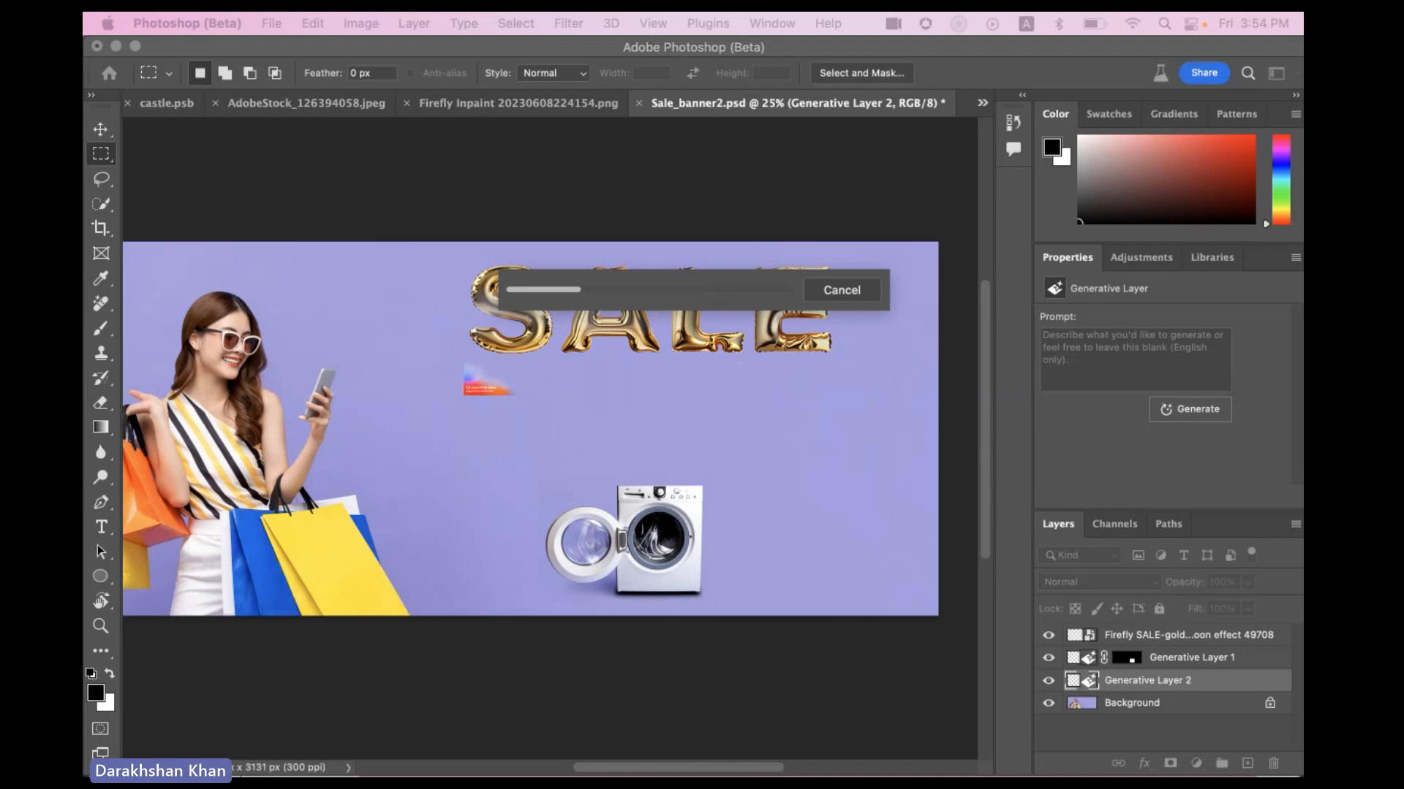
mouse_move(606, 778)
click(1000, 73)
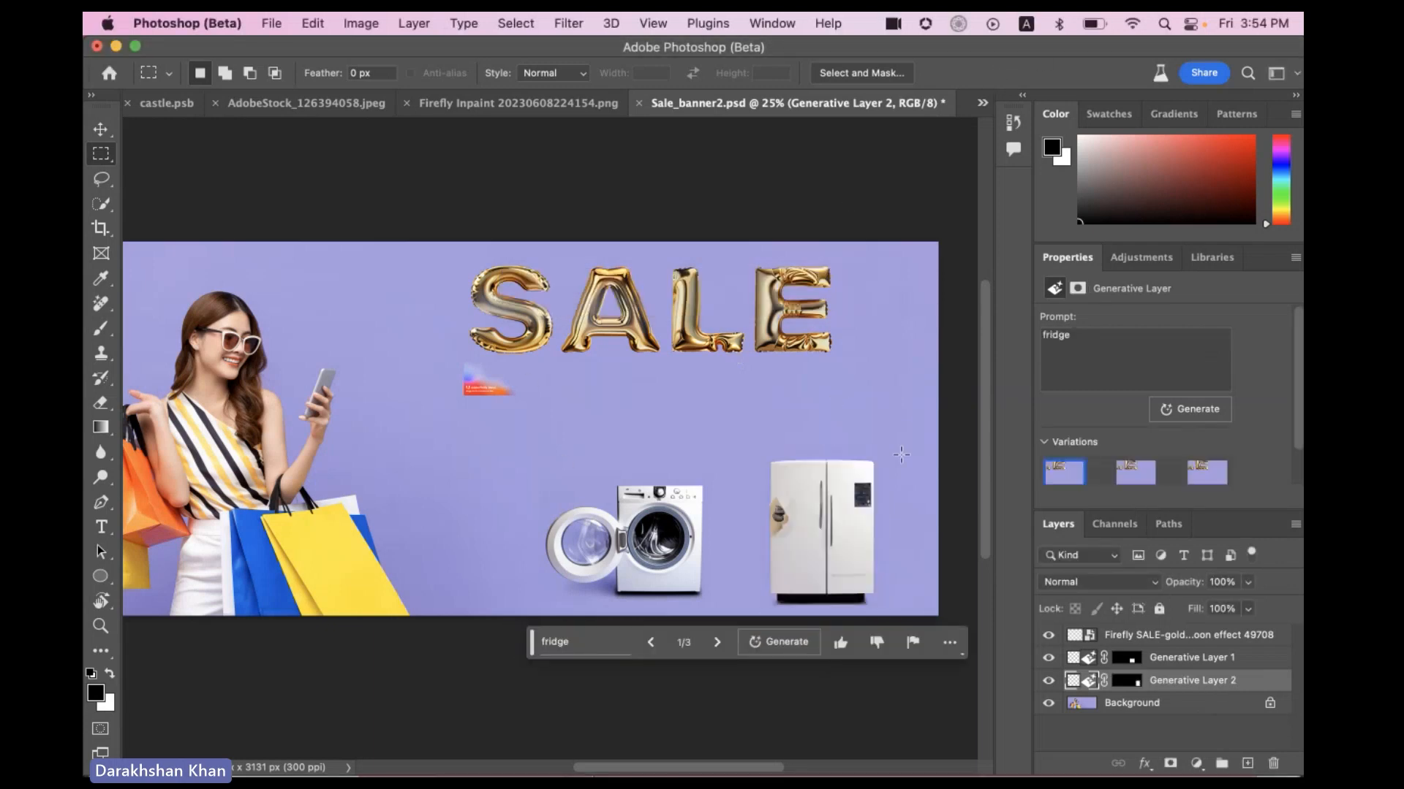
Browse all three fridge variations and go back to the first one
click(718, 643)
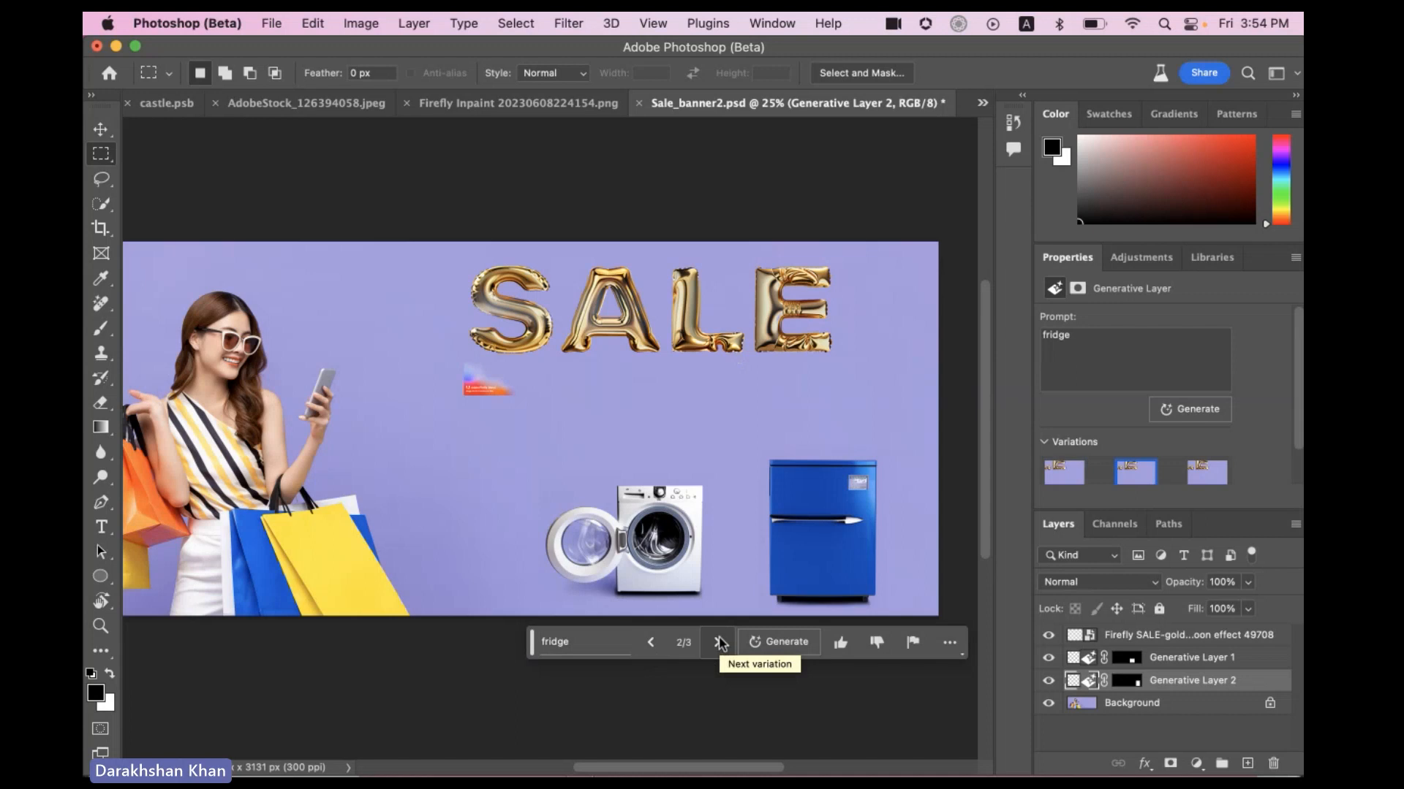
click(719, 643)
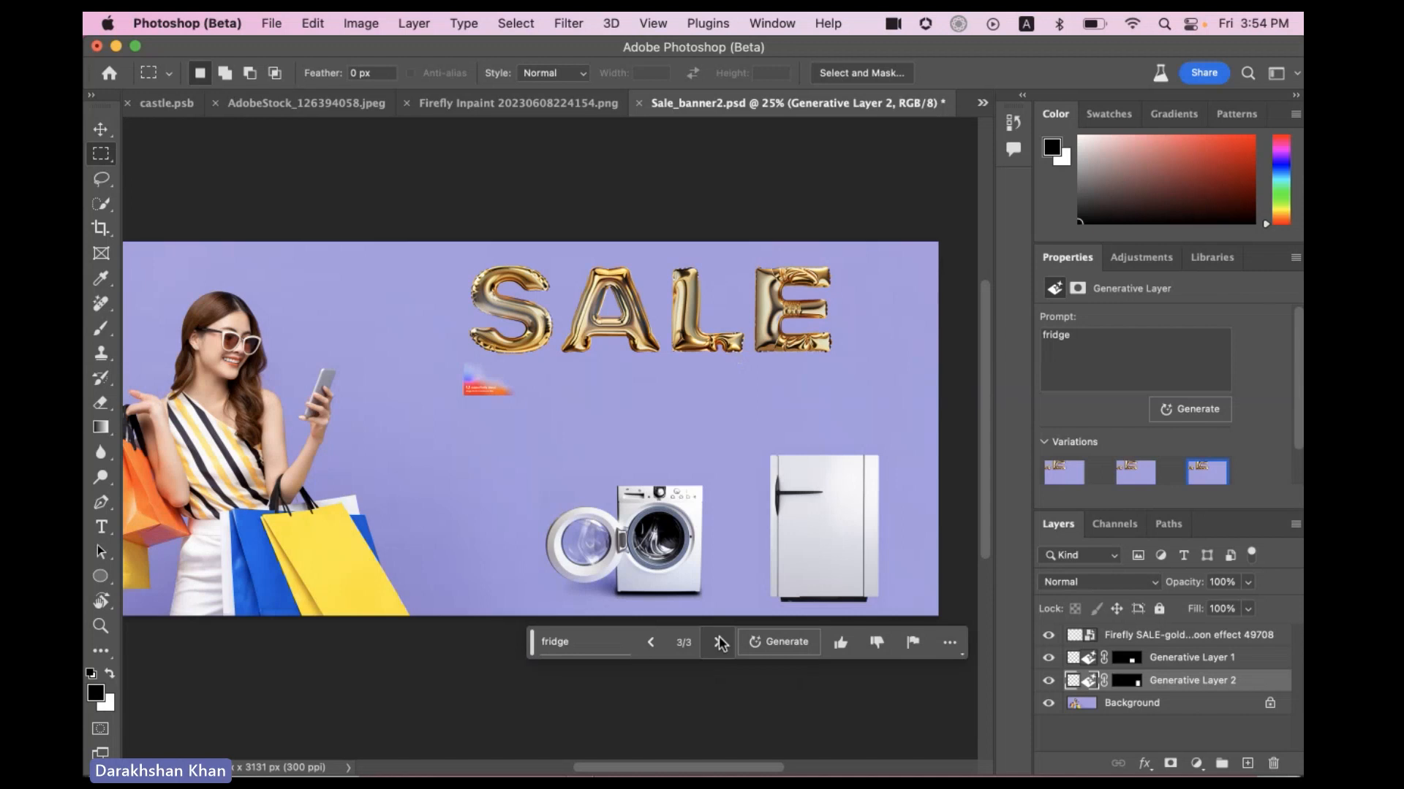
click(649, 643)
click(648, 644)
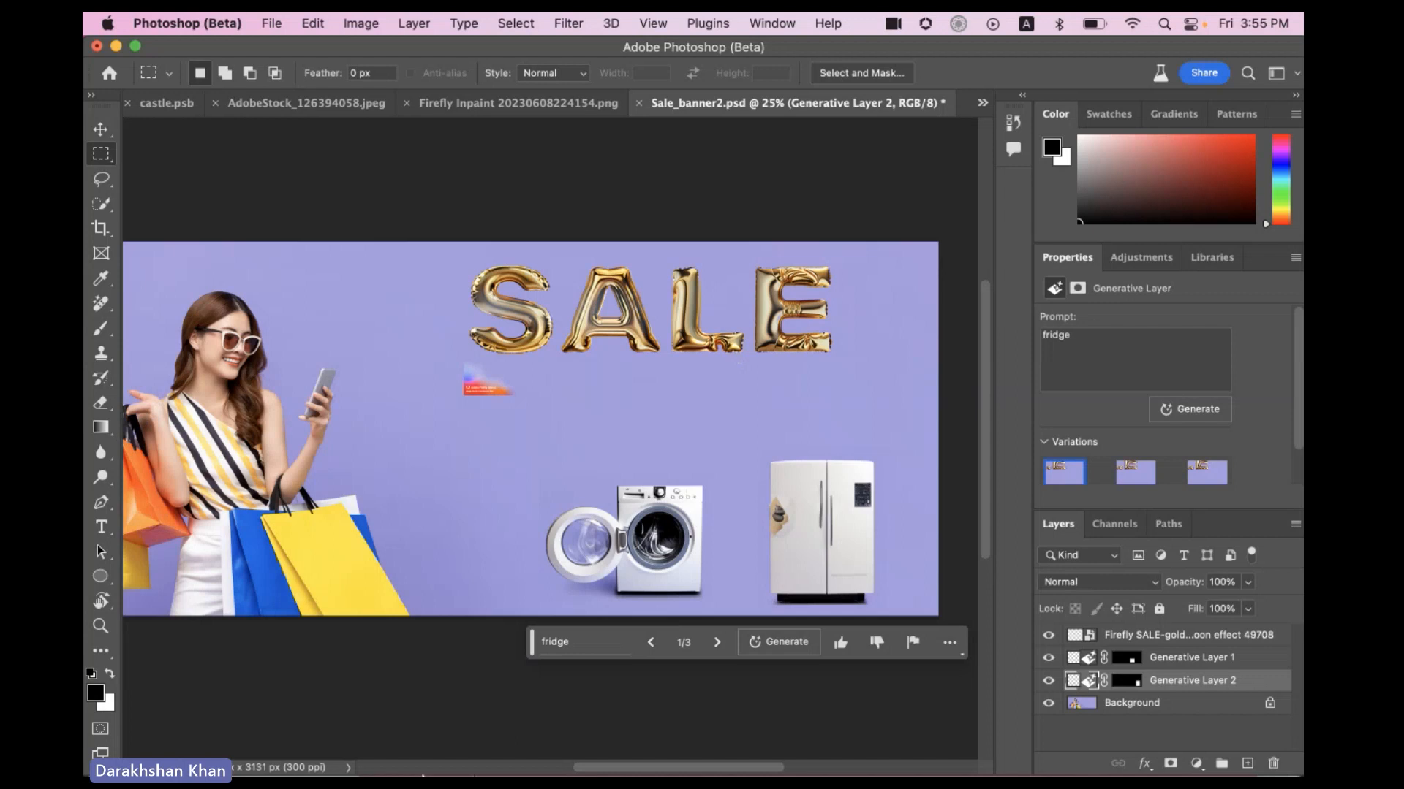
Switch to Adobe Firefly in the Brave browser and upload model1.jpeg for a new Generative fill
mouse_move(432, 768)
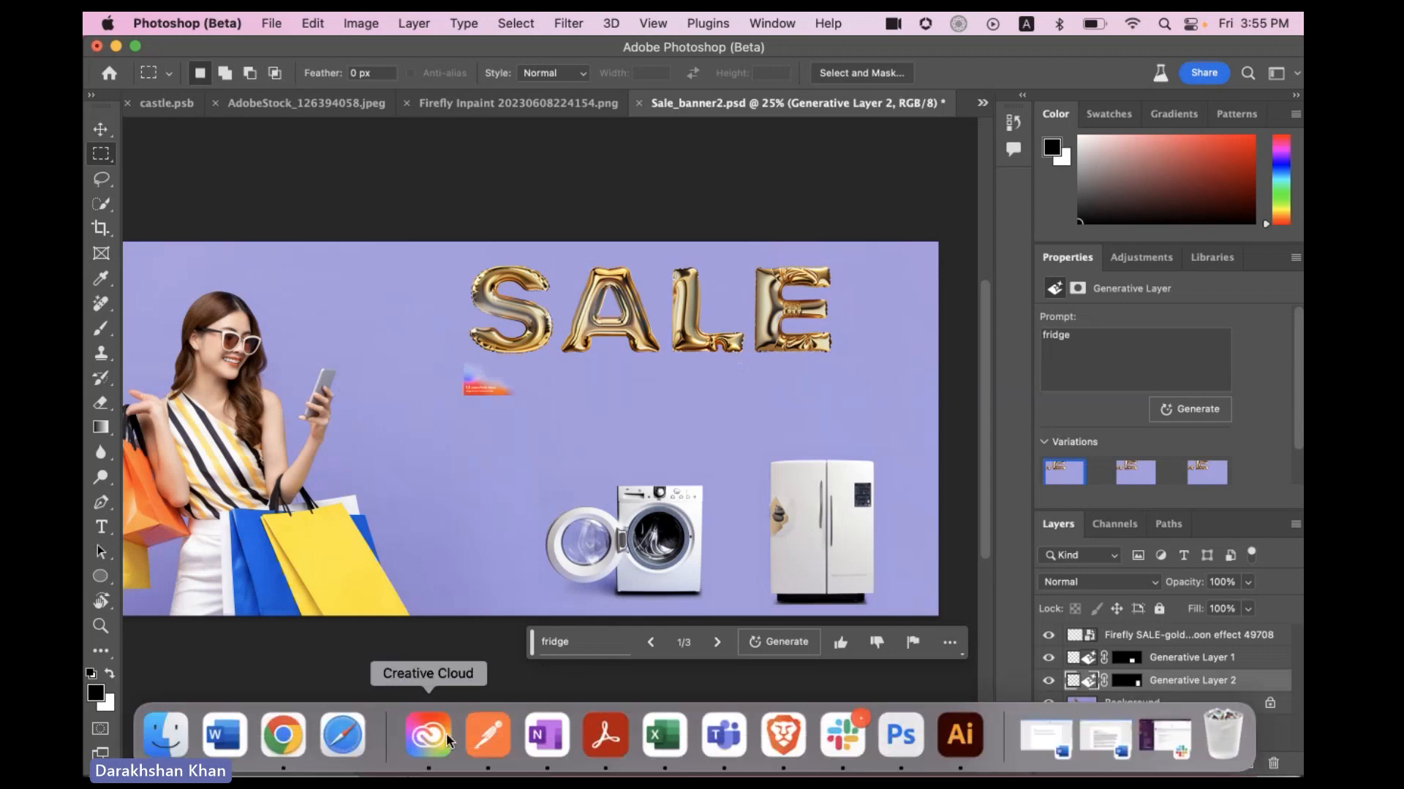
click(783, 734)
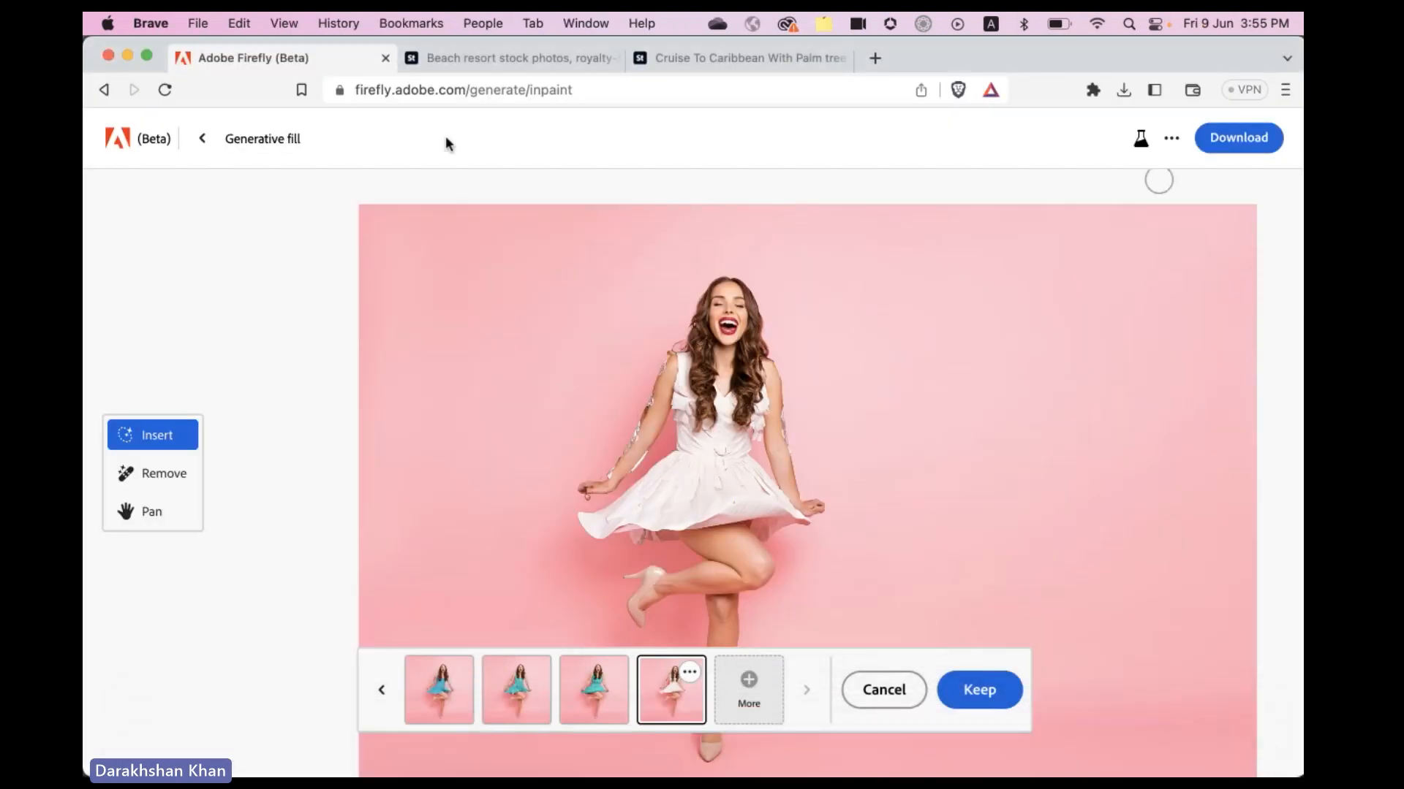
click(211, 146)
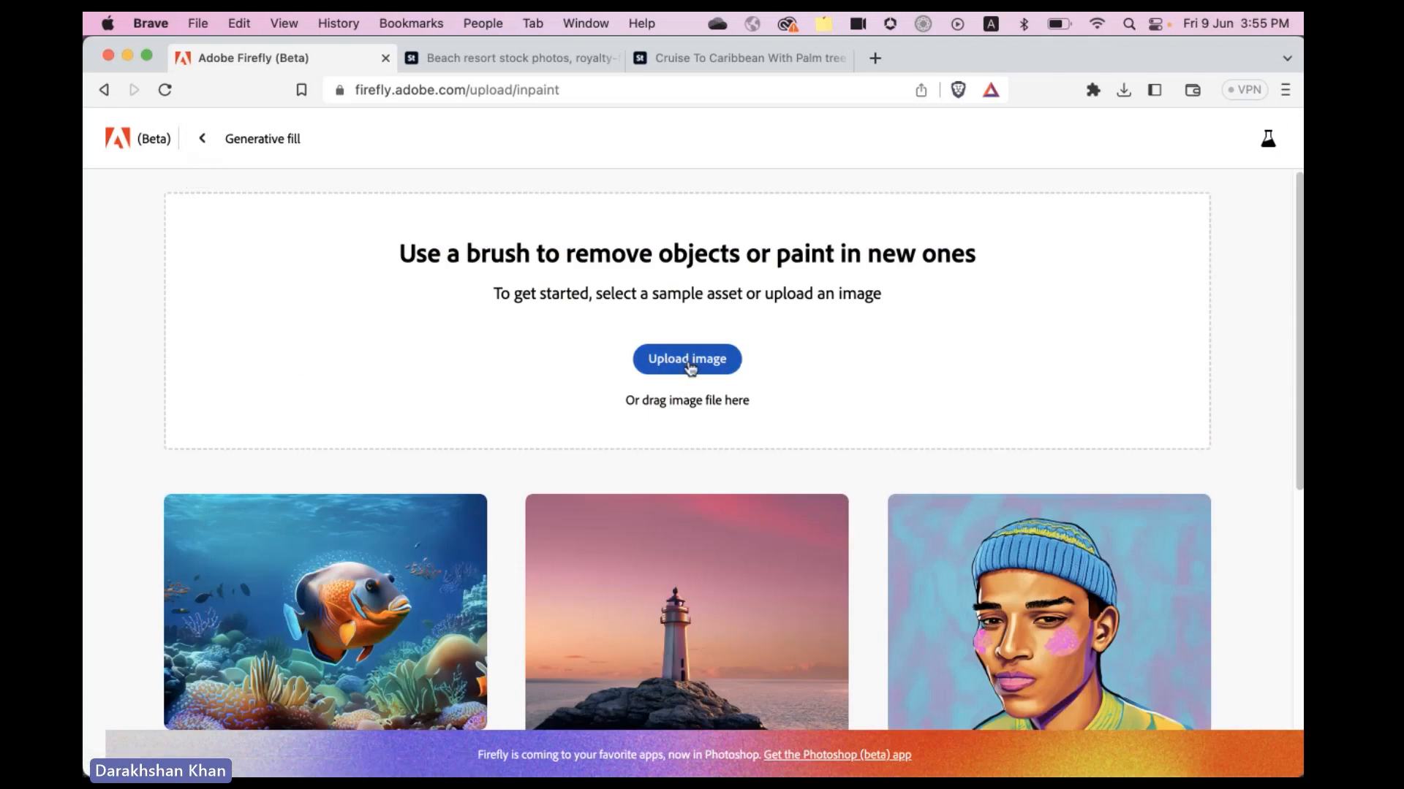
click(688, 360)
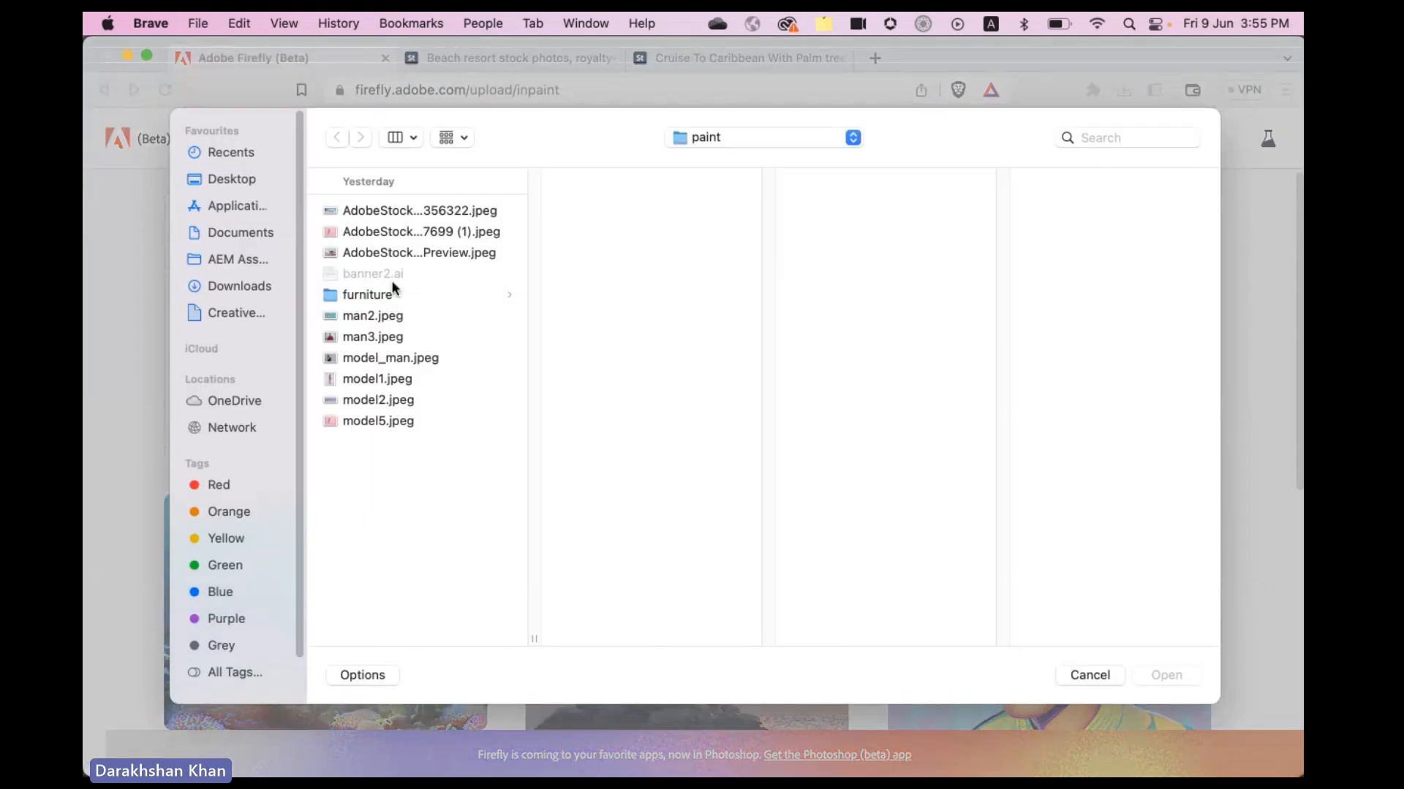
click(384, 358)
click(380, 379)
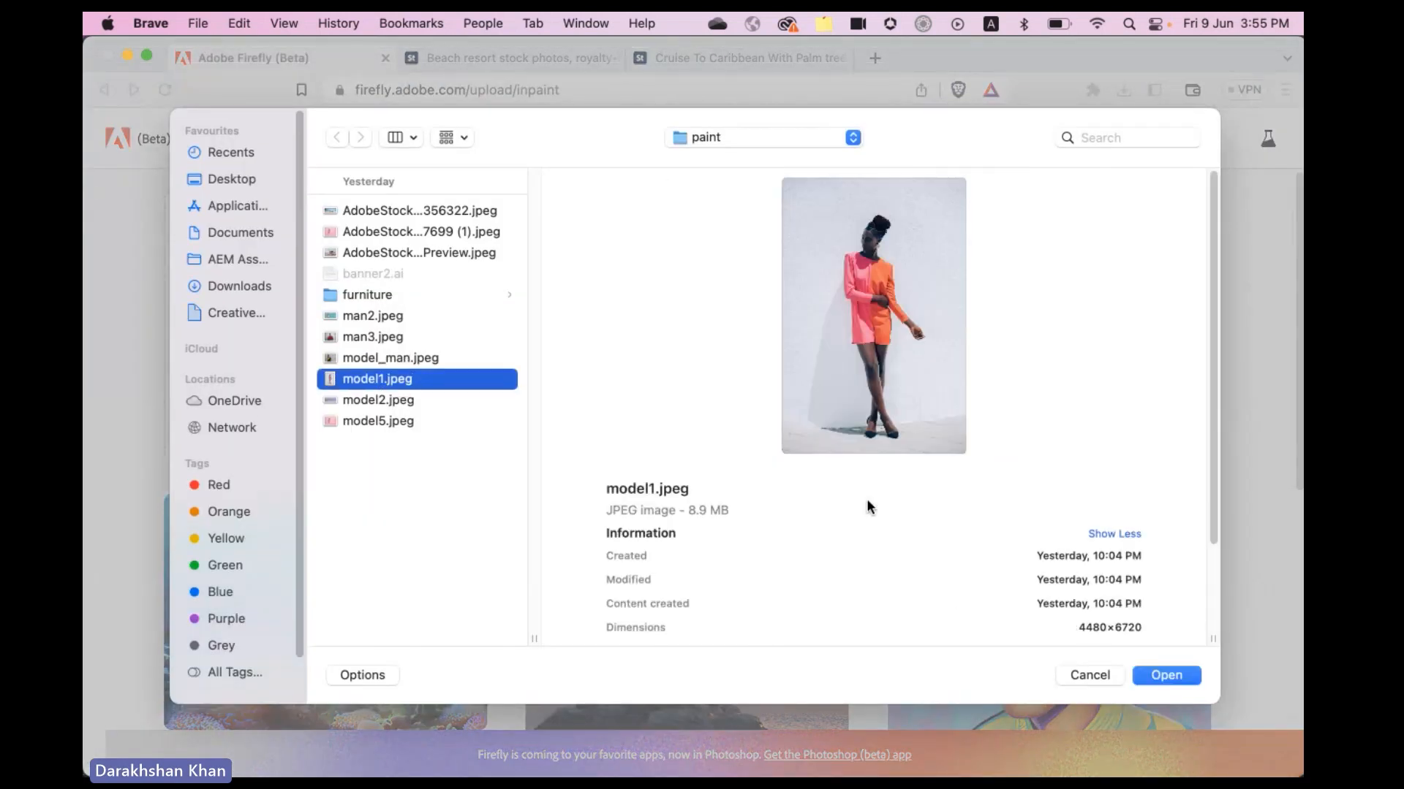
click(1167, 674)
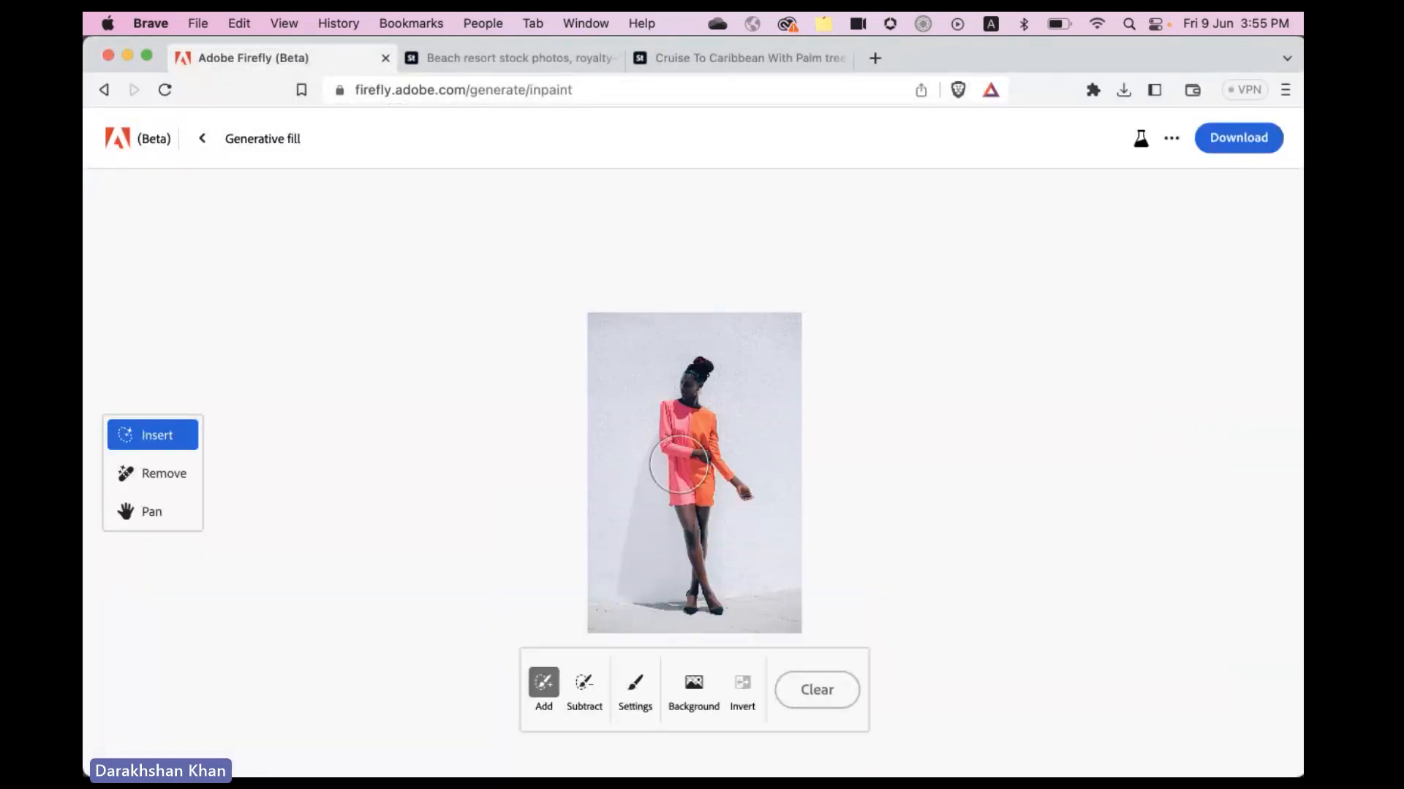
Brush over the model's entire pink and orange dress, sleeves included, to mark it for replacement
scroll(679, 465, up, 10)
scroll(682, 480, down, 10)
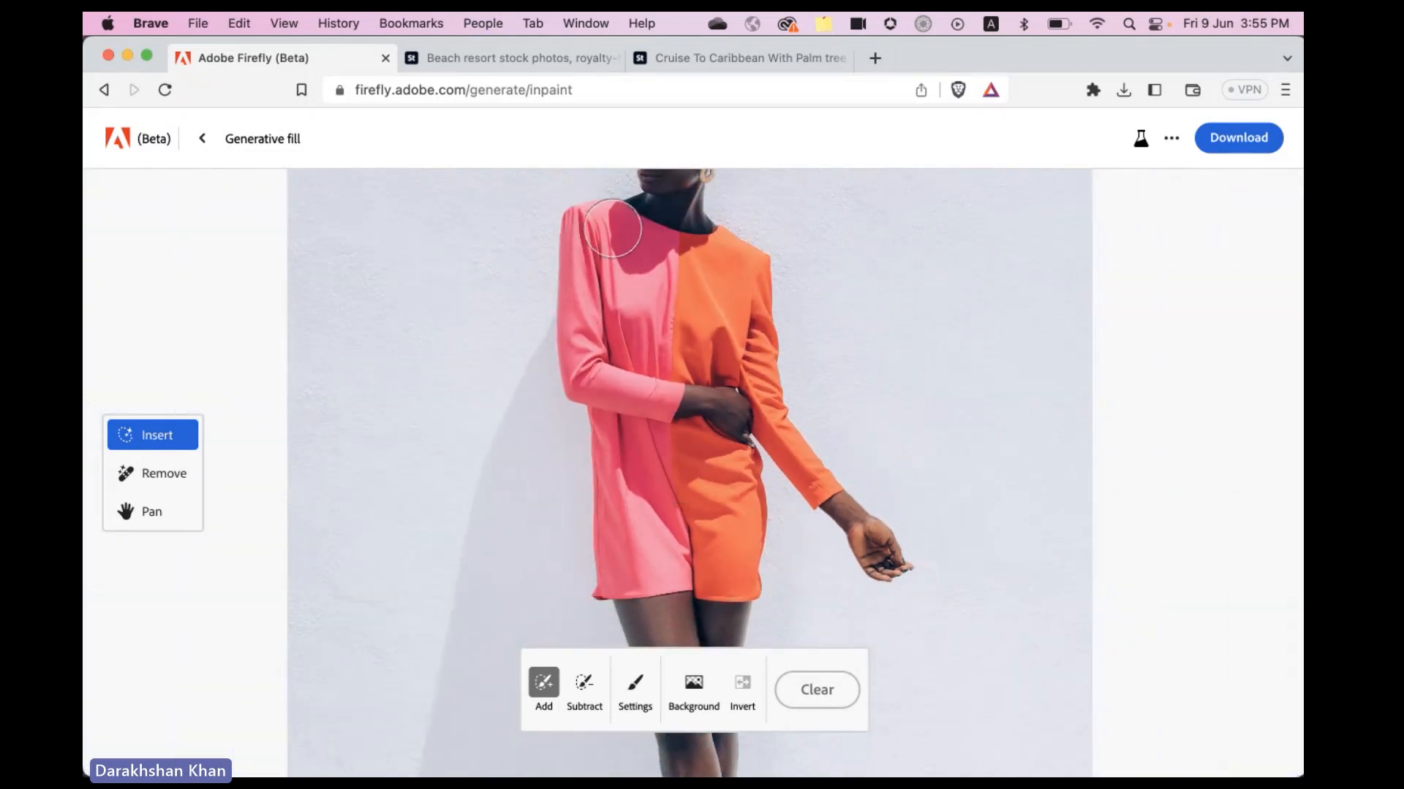
mouse_move(618, 224)
mouse_down()
mouse_move(590, 381)
mouse_move(654, 398)
mouse_move(661, 387)
mouse_move(634, 360)
mouse_move(619, 259)
mouse_move(640, 252)
mouse_move(625, 235)
mouse_move(698, 257)
mouse_move(667, 315)
mouse_move(680, 350)
mouse_move(714, 358)
mouse_move(696, 298)
mouse_move(719, 249)
mouse_move(742, 281)
mouse_move(740, 324)
mouse_move(742, 267)
mouse_move(756, 385)
mouse_move(806, 482)
mouse_up()
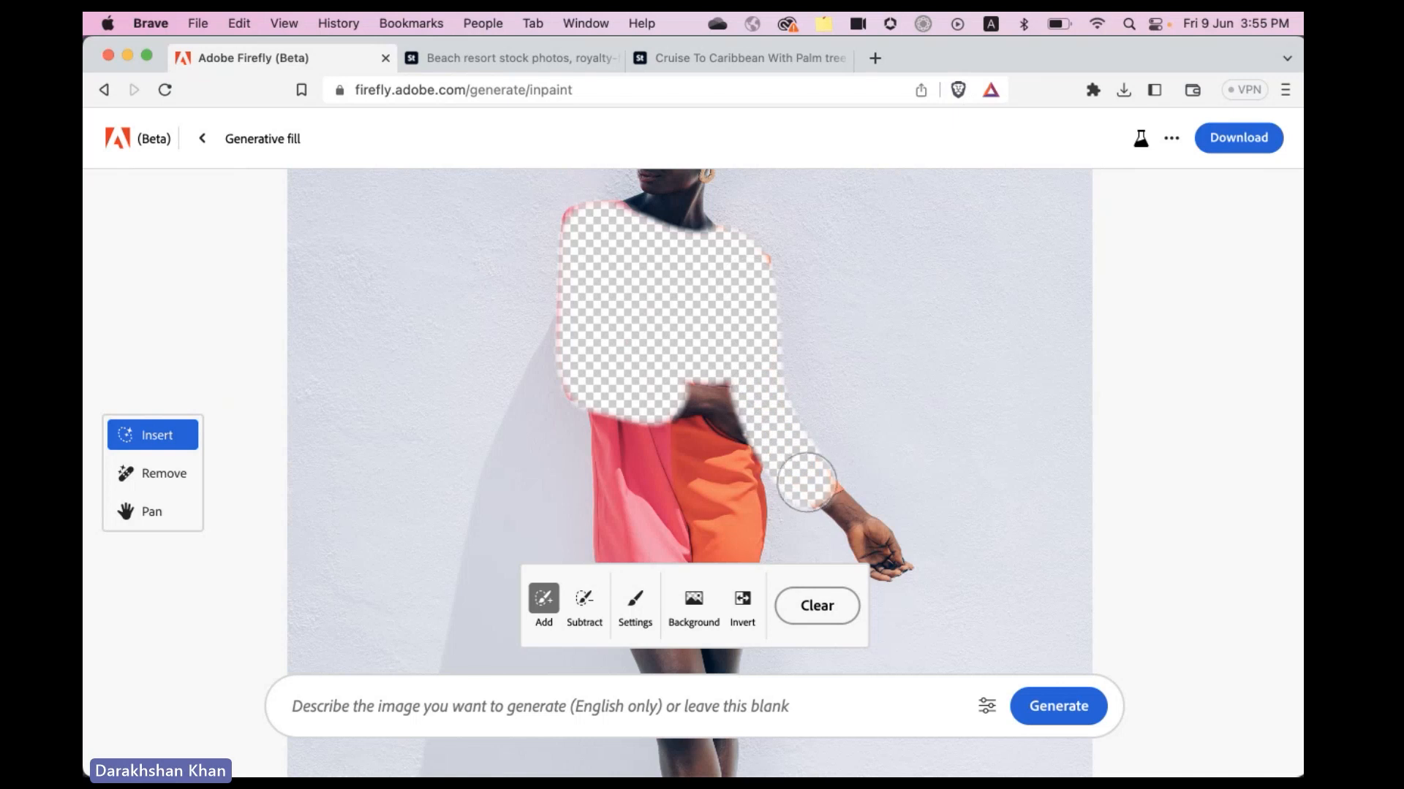
scroll(704, 479, down, 5)
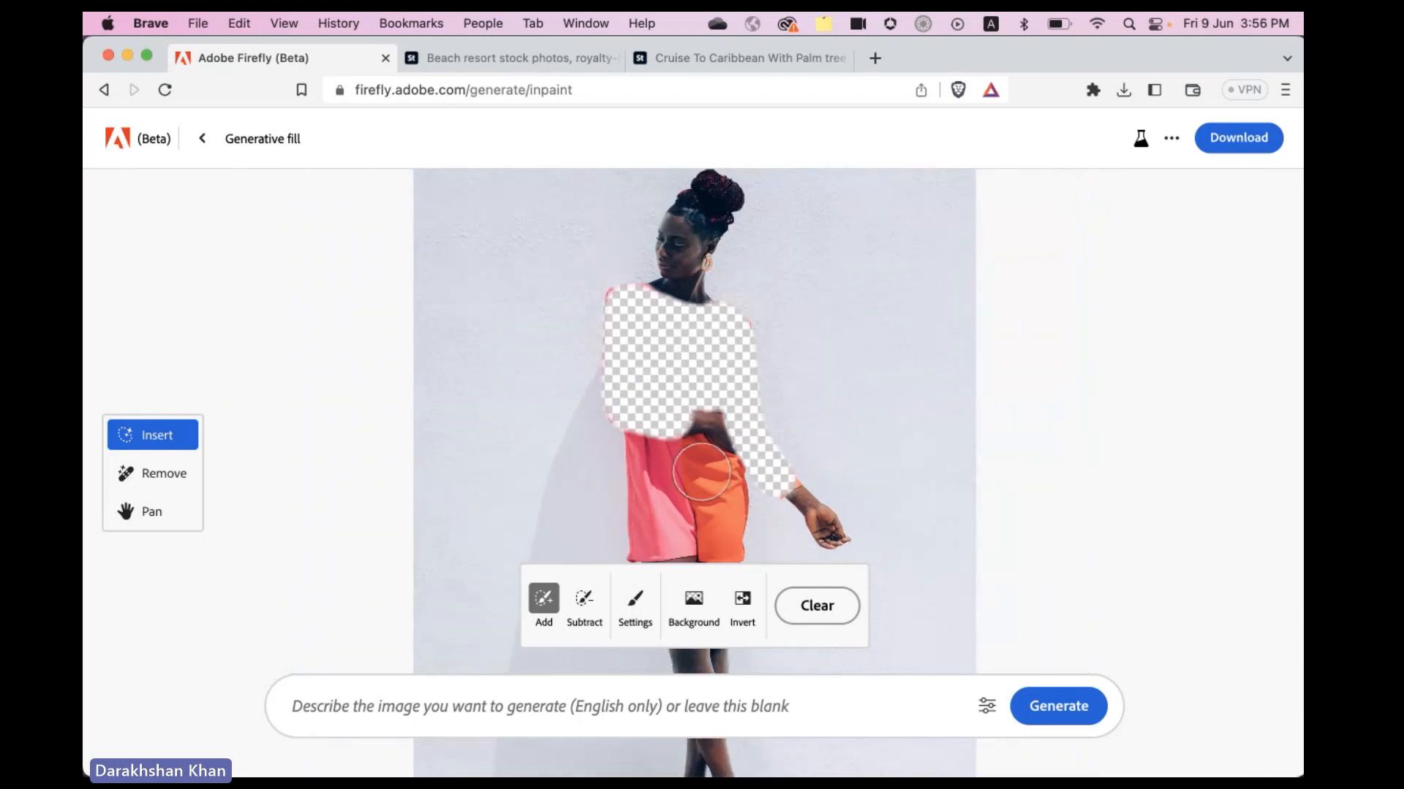
mouse_move(693, 464)
mouse_down()
mouse_move(648, 444)
mouse_move(644, 541)
mouse_move(718, 543)
mouse_move(717, 464)
mouse_move(688, 519)
mouse_move(687, 451)
mouse_move(716, 533)
mouse_up()
Generate a "summer floral dress" in the brushed area of the model photo
click(459, 708)
text(sum)
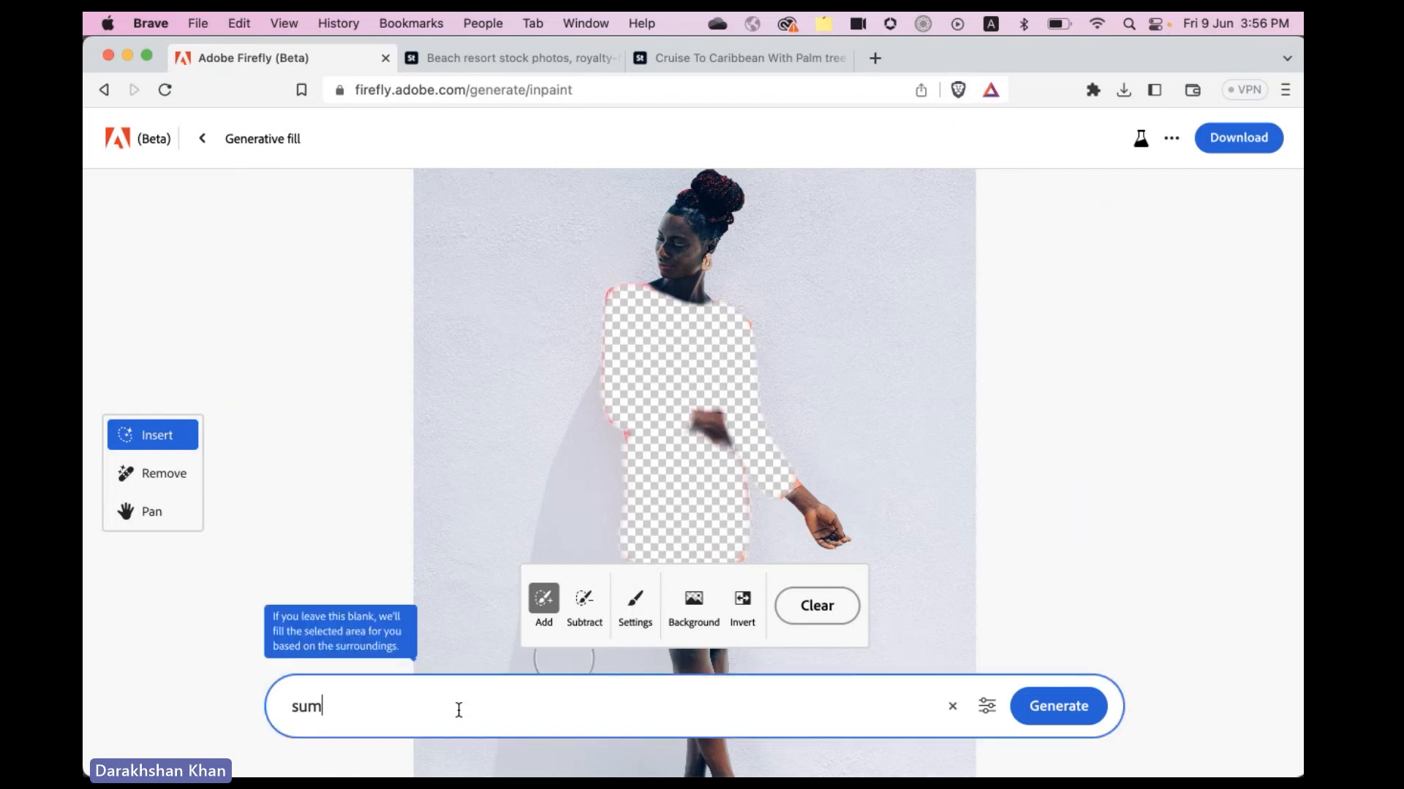
text(mer floral dress)
key(Return)
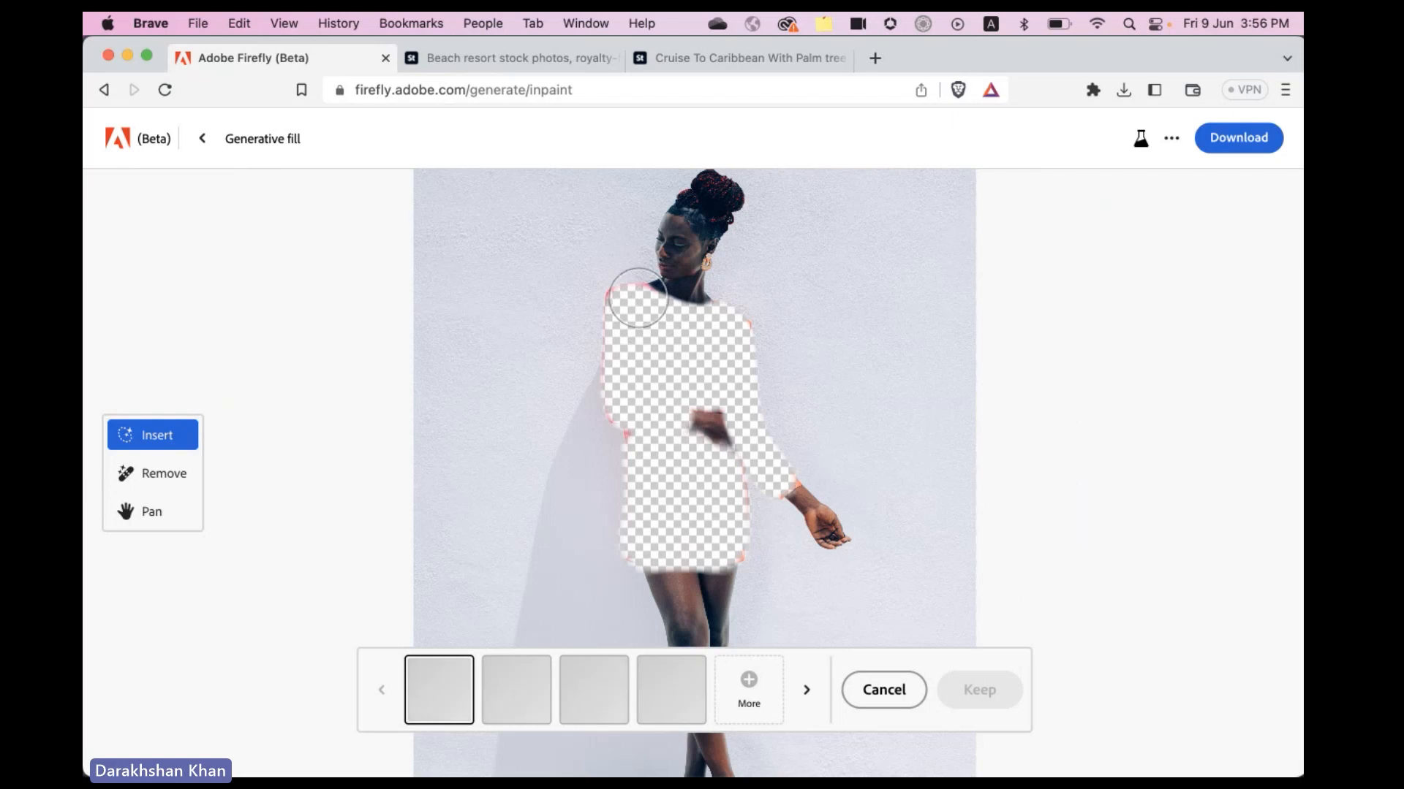
mouse_move(1031, 57)
mouse_down()
mouse_move(85, 132)
mouse_move(573, 117)
mouse_move(1055, 41)
mouse_move(1037, 61)
mouse_up()
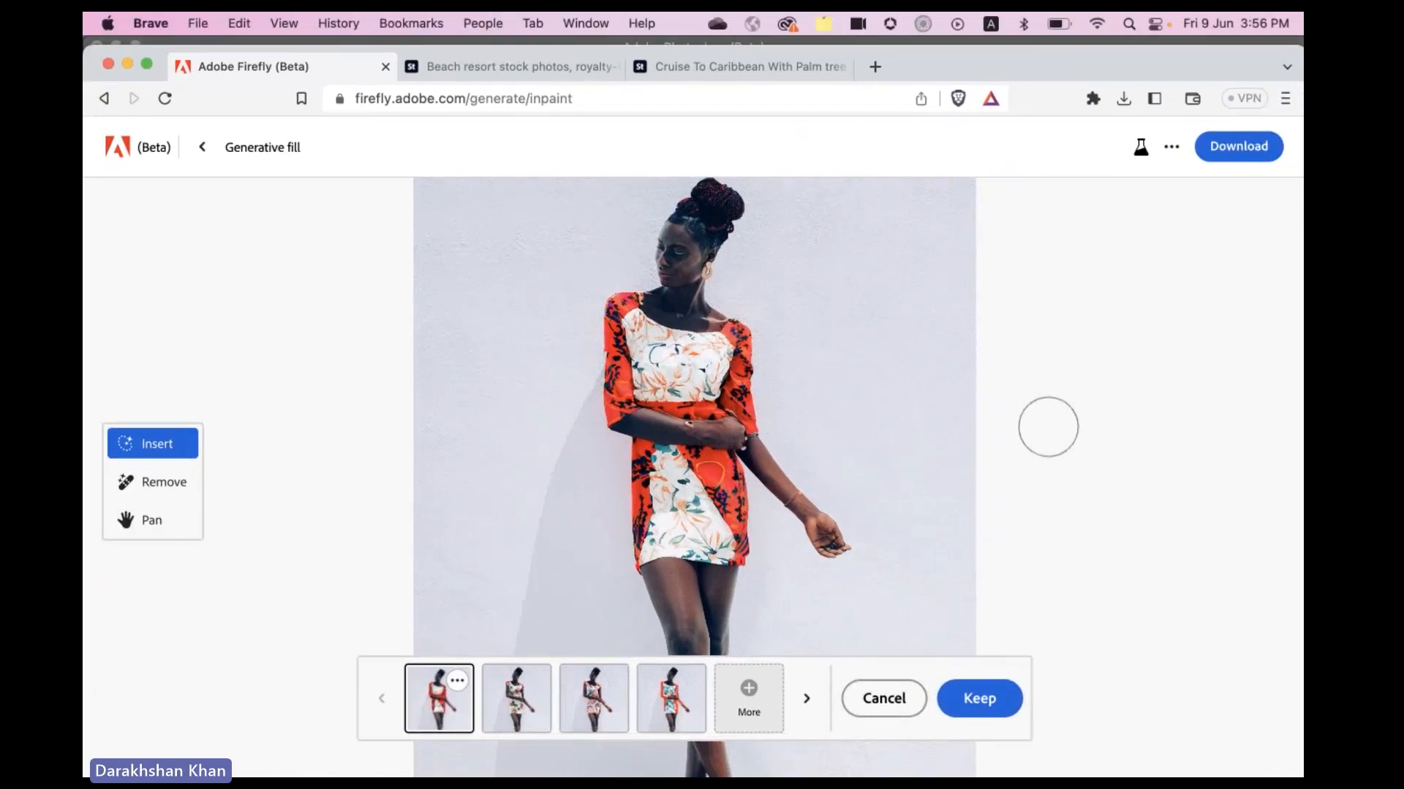
Compare the four floral dress variations and step back to the second one
click(508, 711)
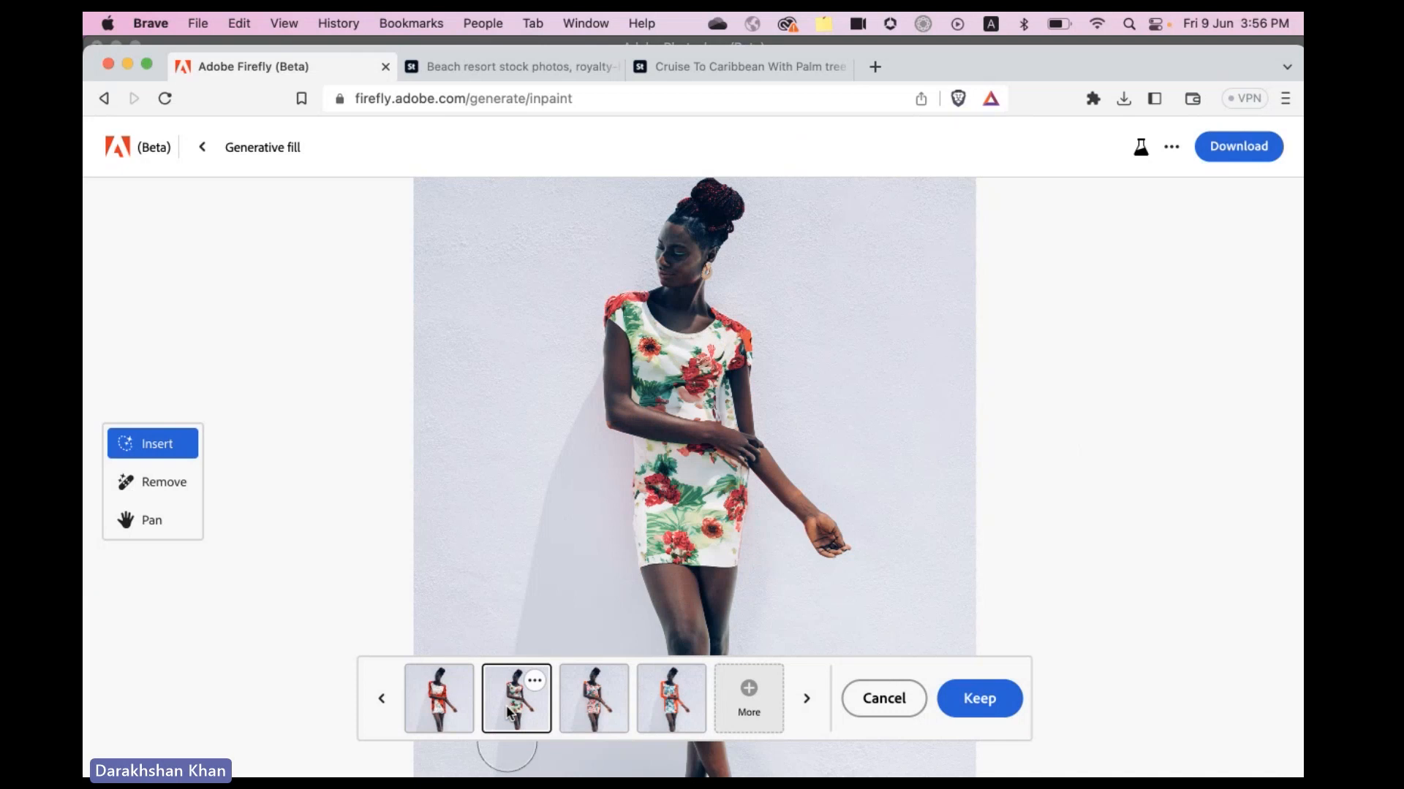
click(594, 713)
click(663, 712)
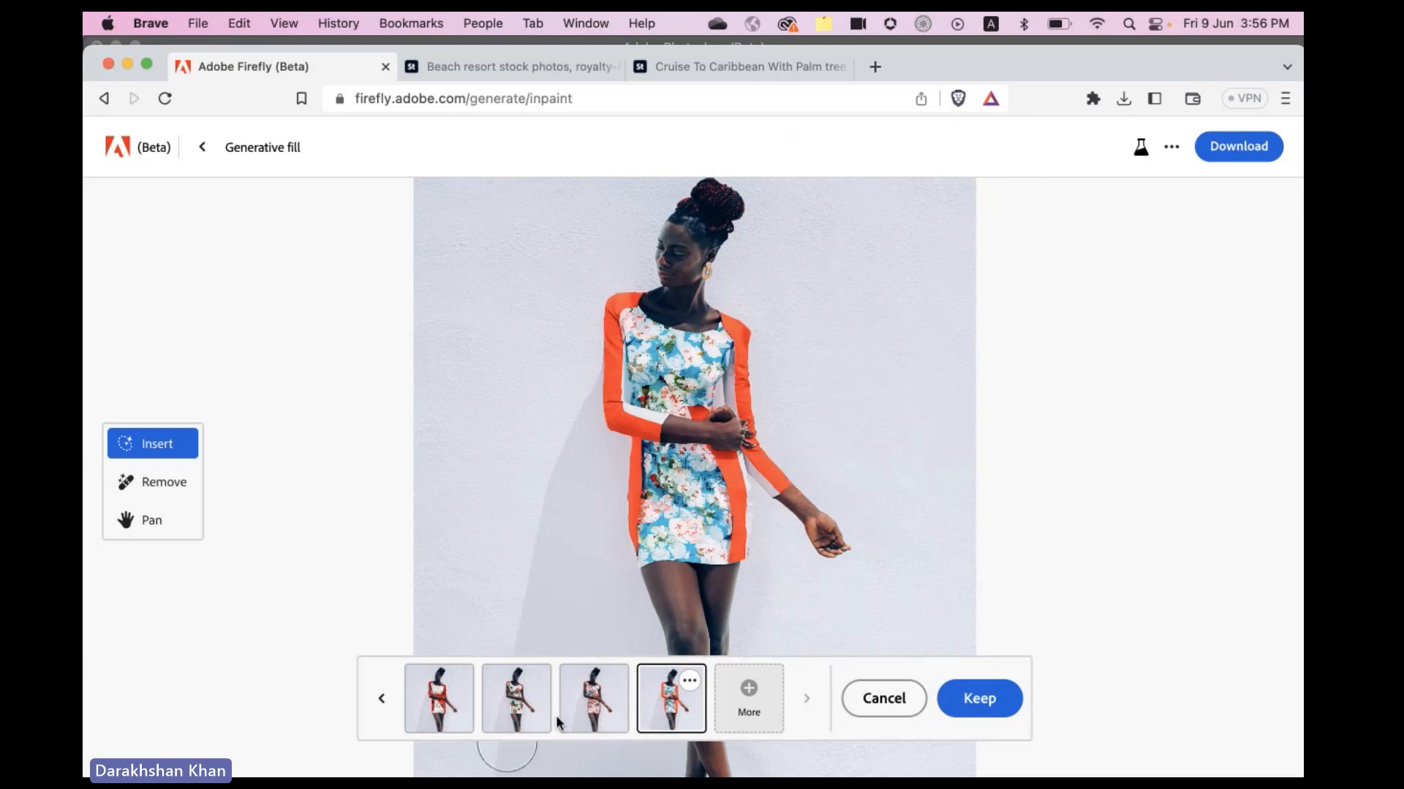
click(596, 717)
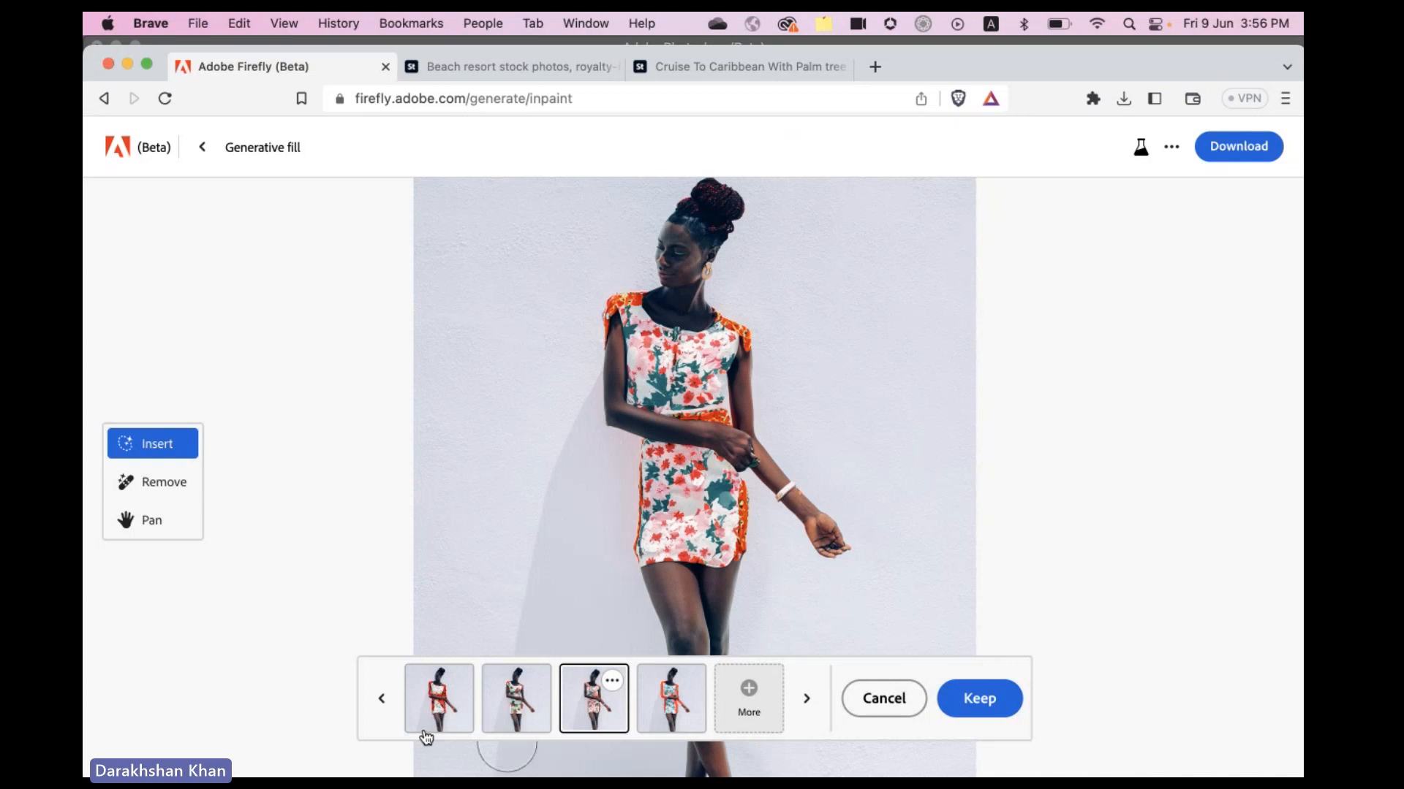
click(379, 701)
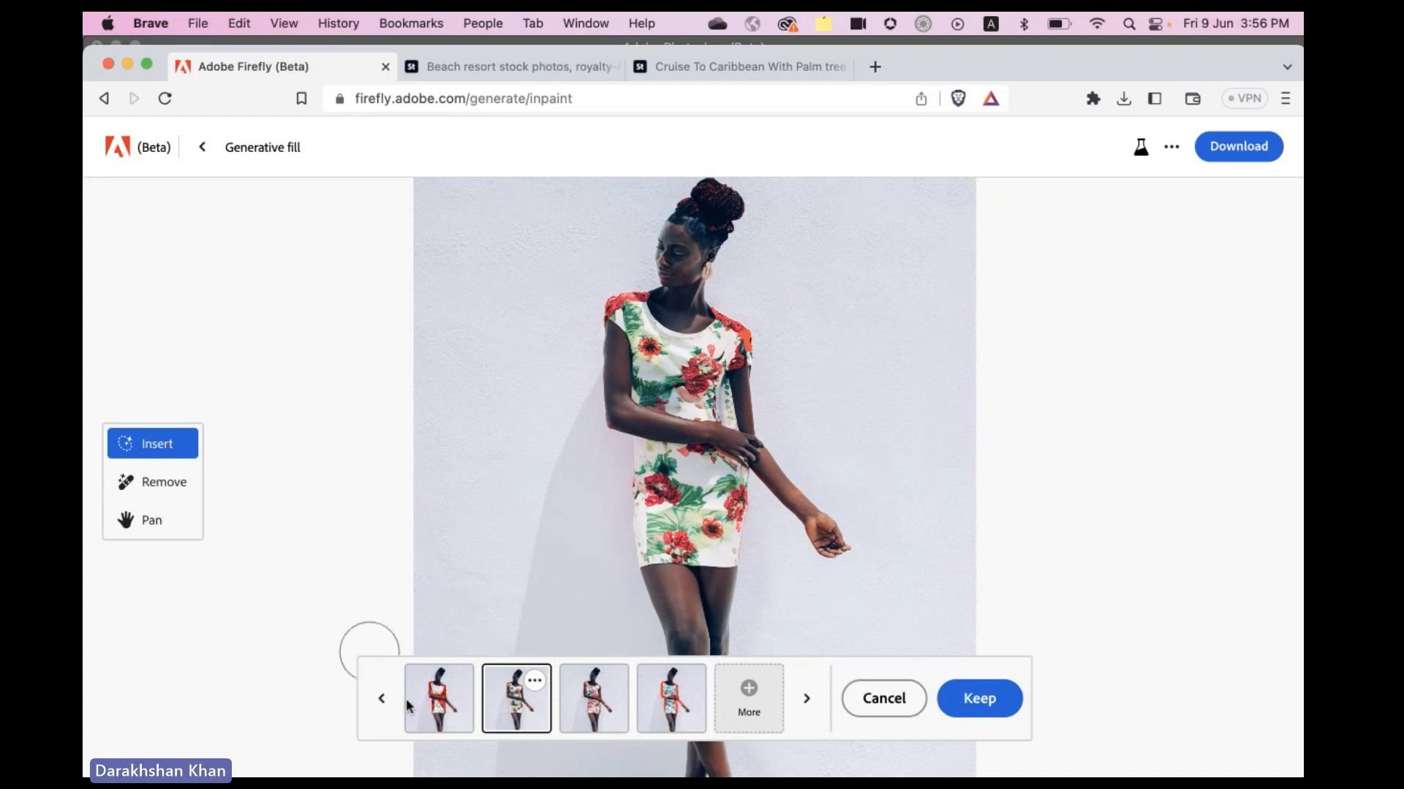
Discard the floral dress results, replace the prompt with "saree" and generate new variations
click(886, 702)
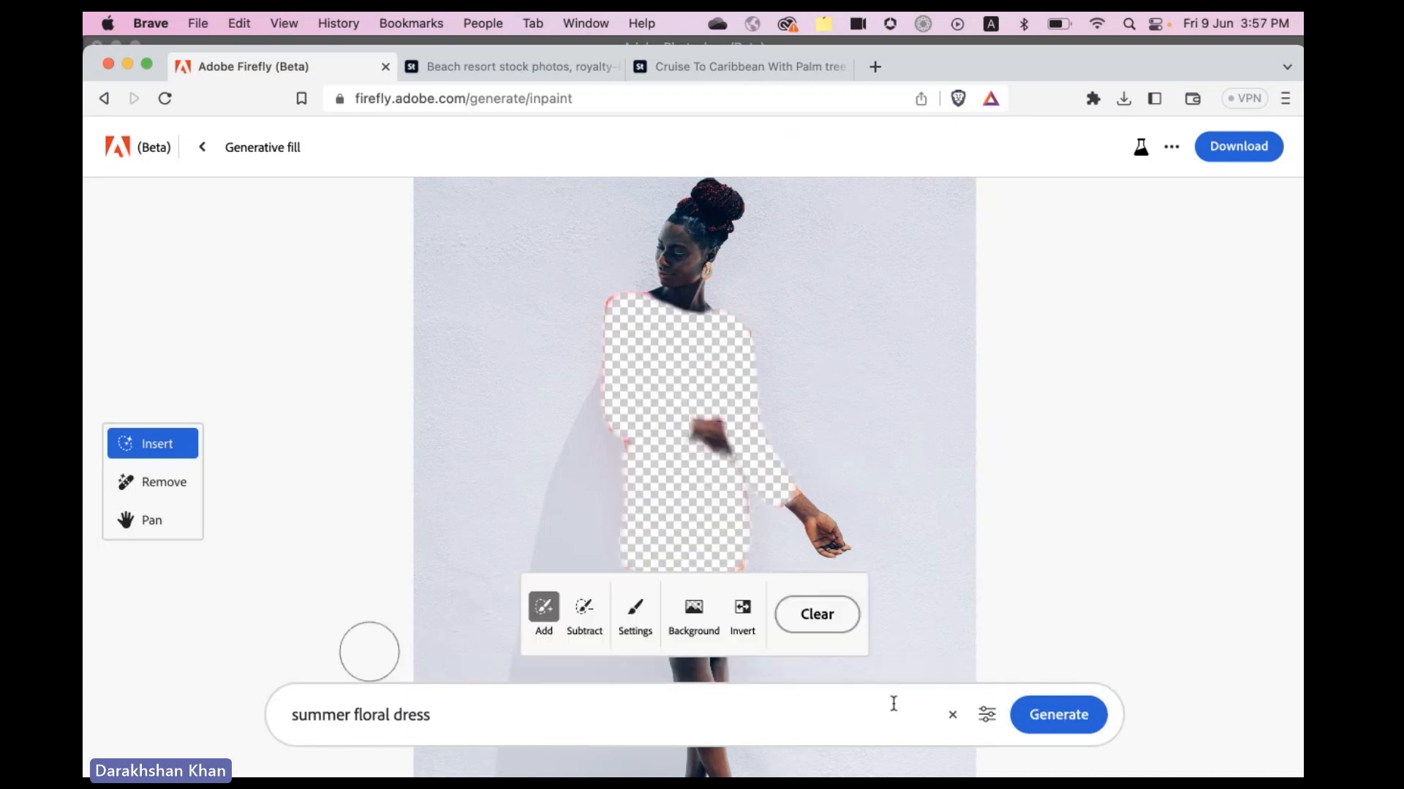
triple_click(443, 716)
text(saree)
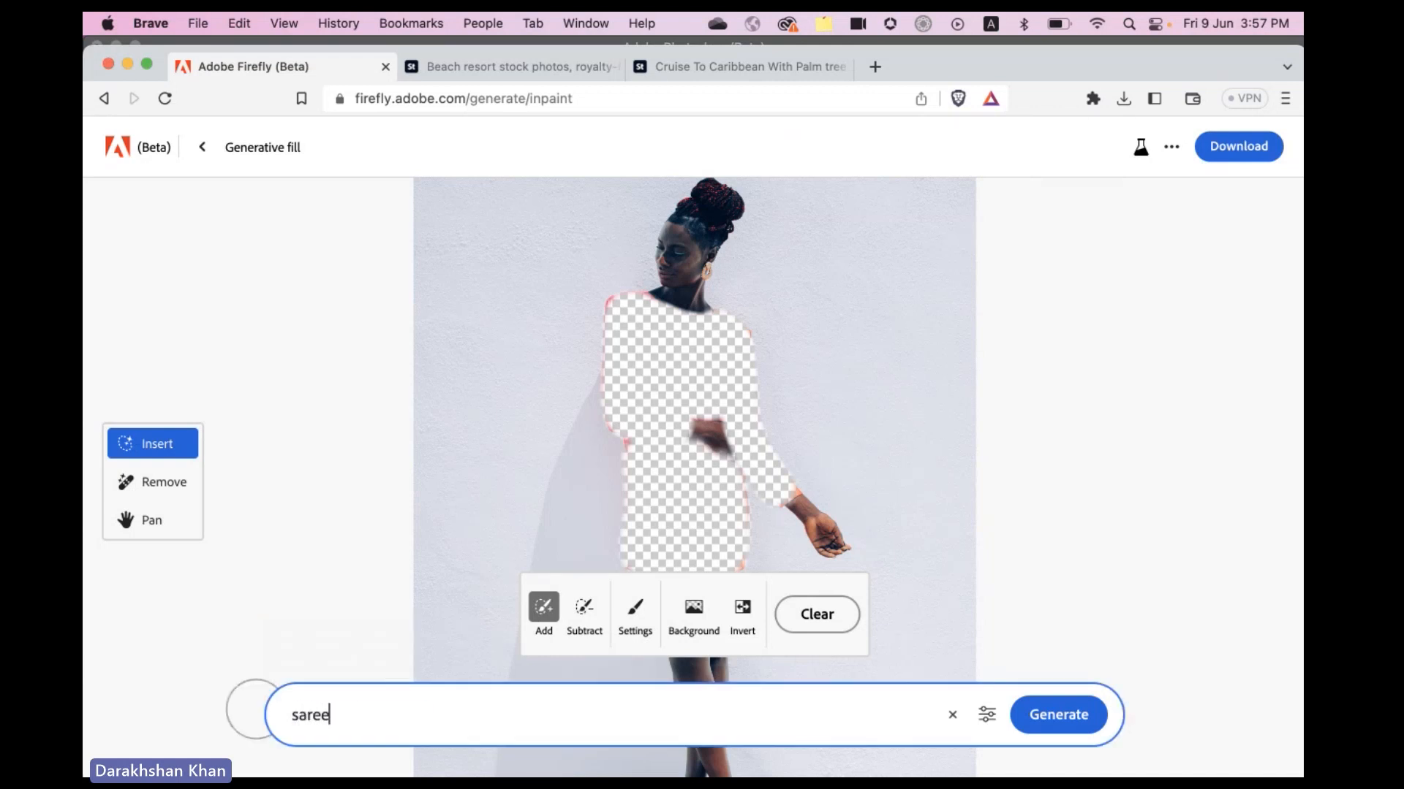
key(Return)
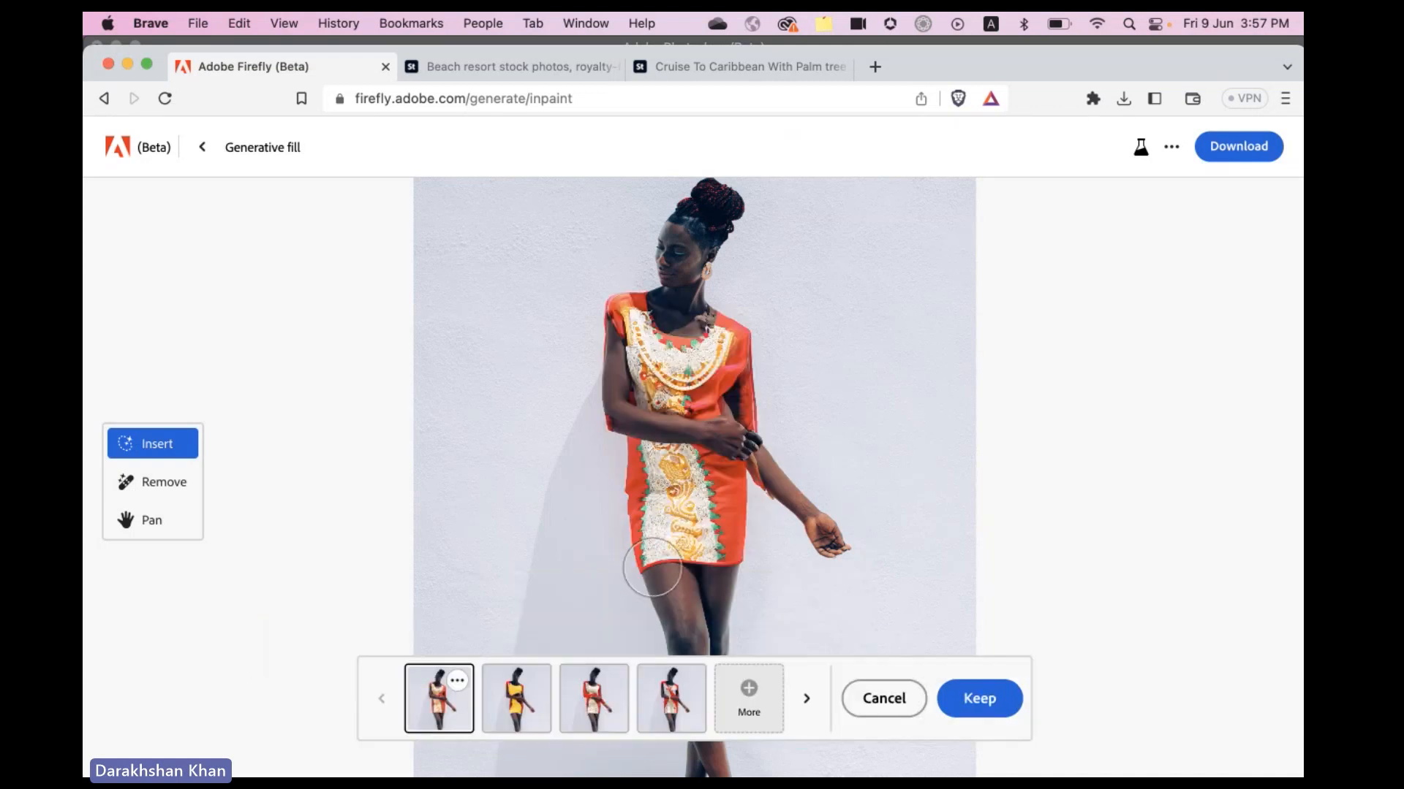
Preview the second and third saree variations and return to the Generative fill upload page with its sample images
click(503, 714)
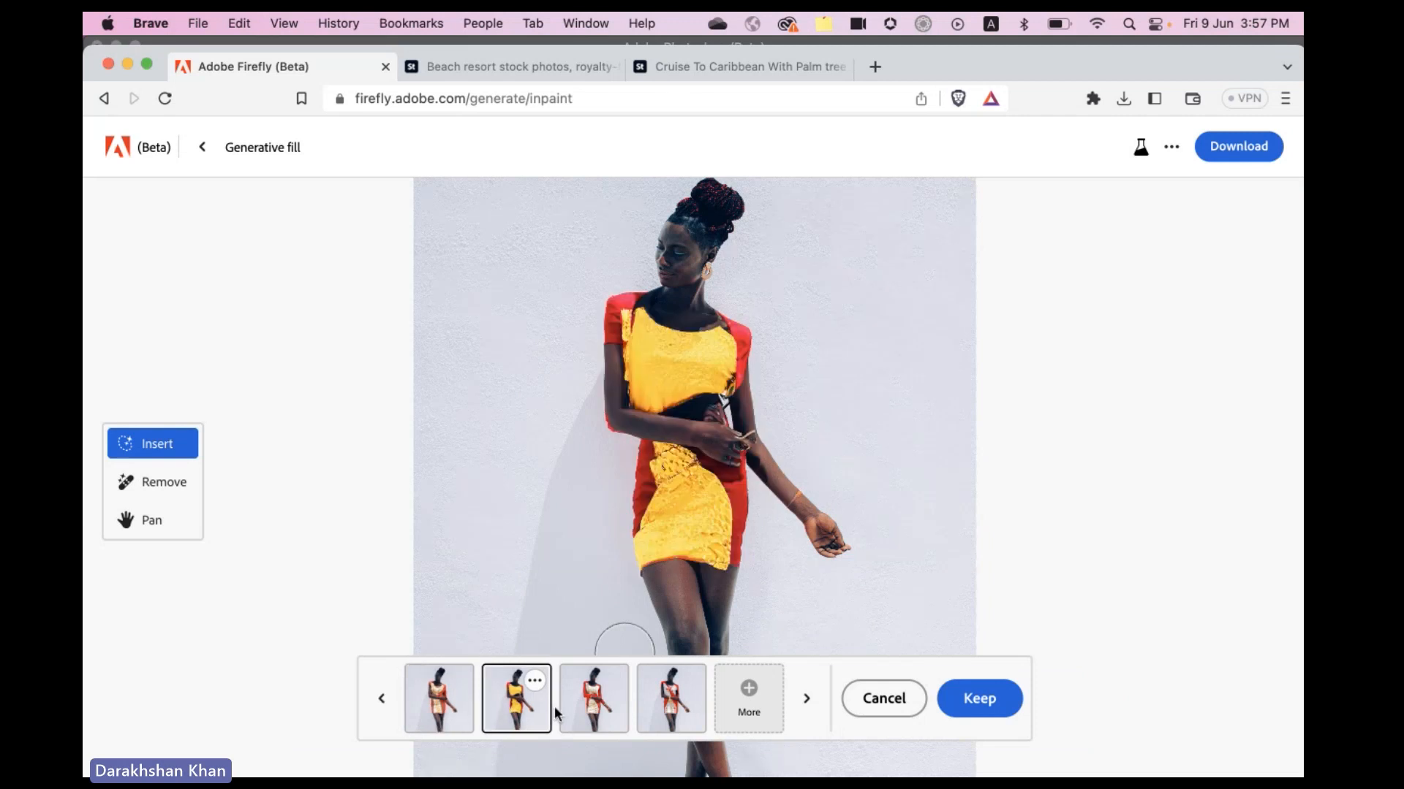
click(597, 715)
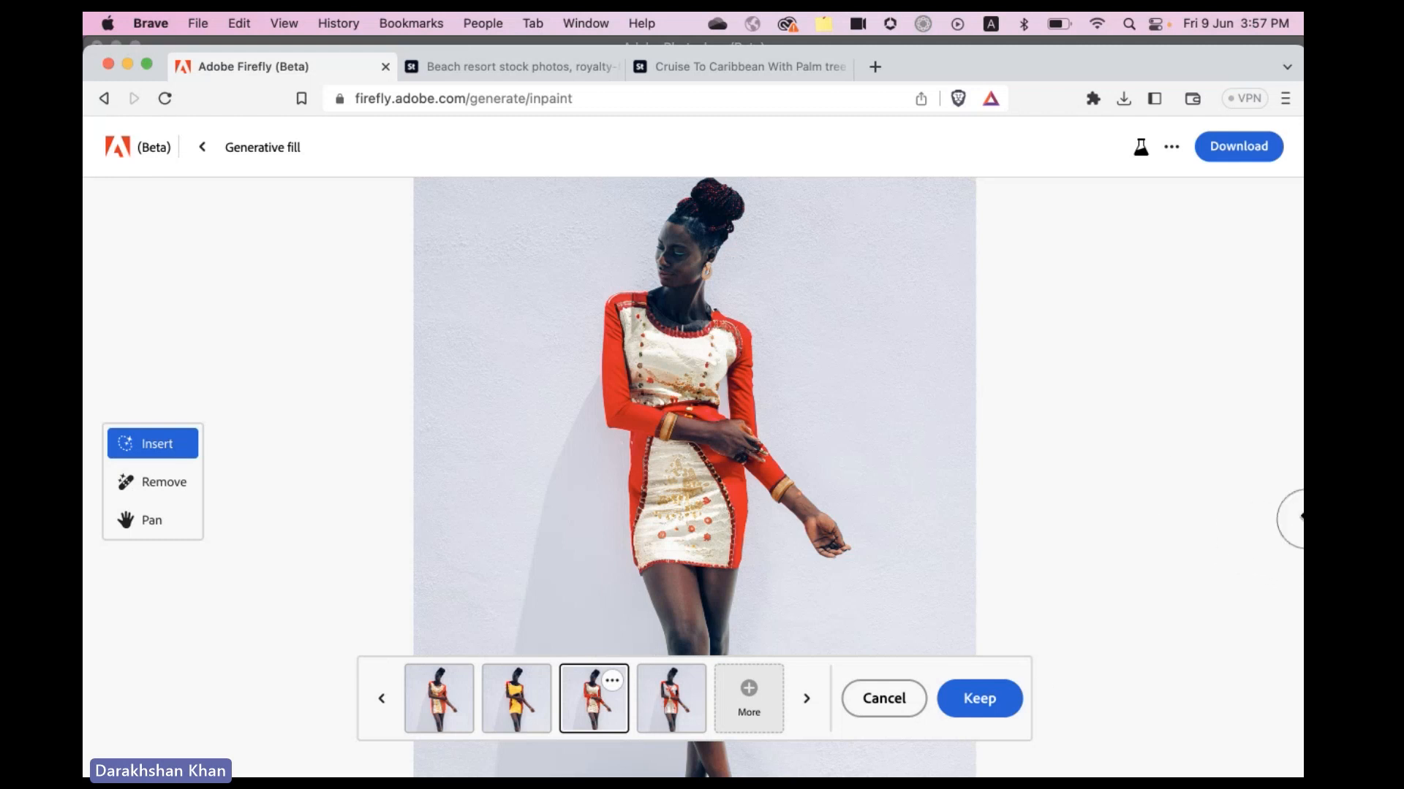
click(205, 150)
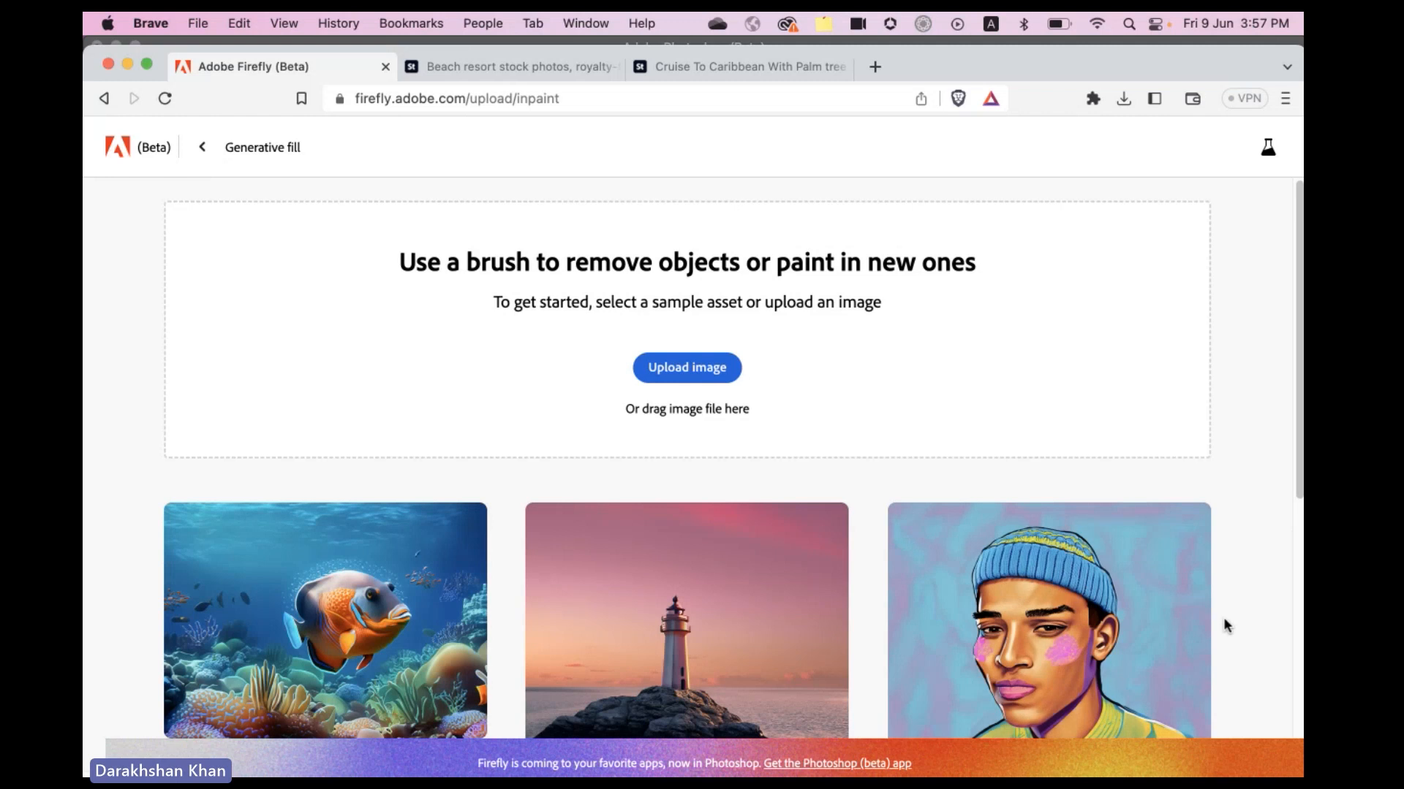
scroll(1223, 620, down, 4)
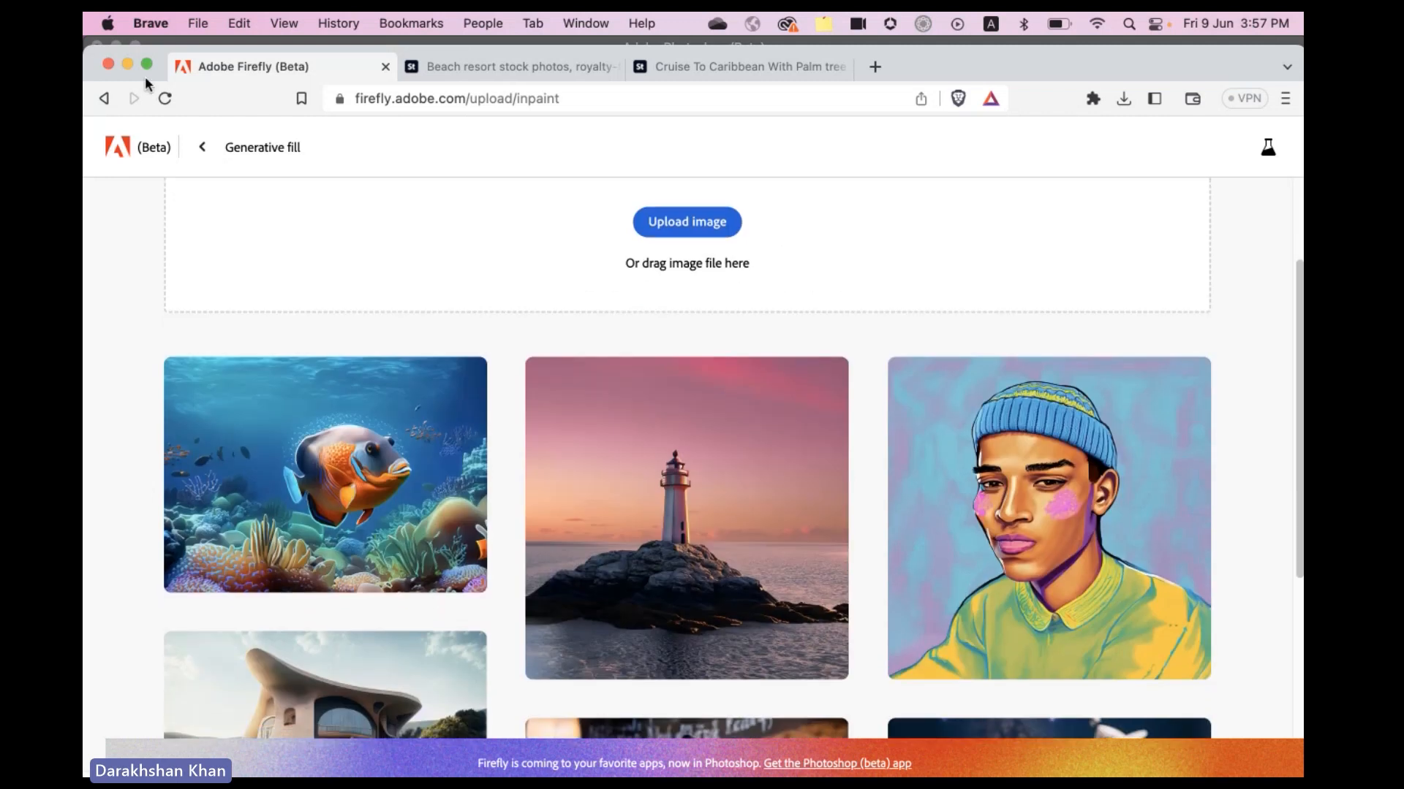